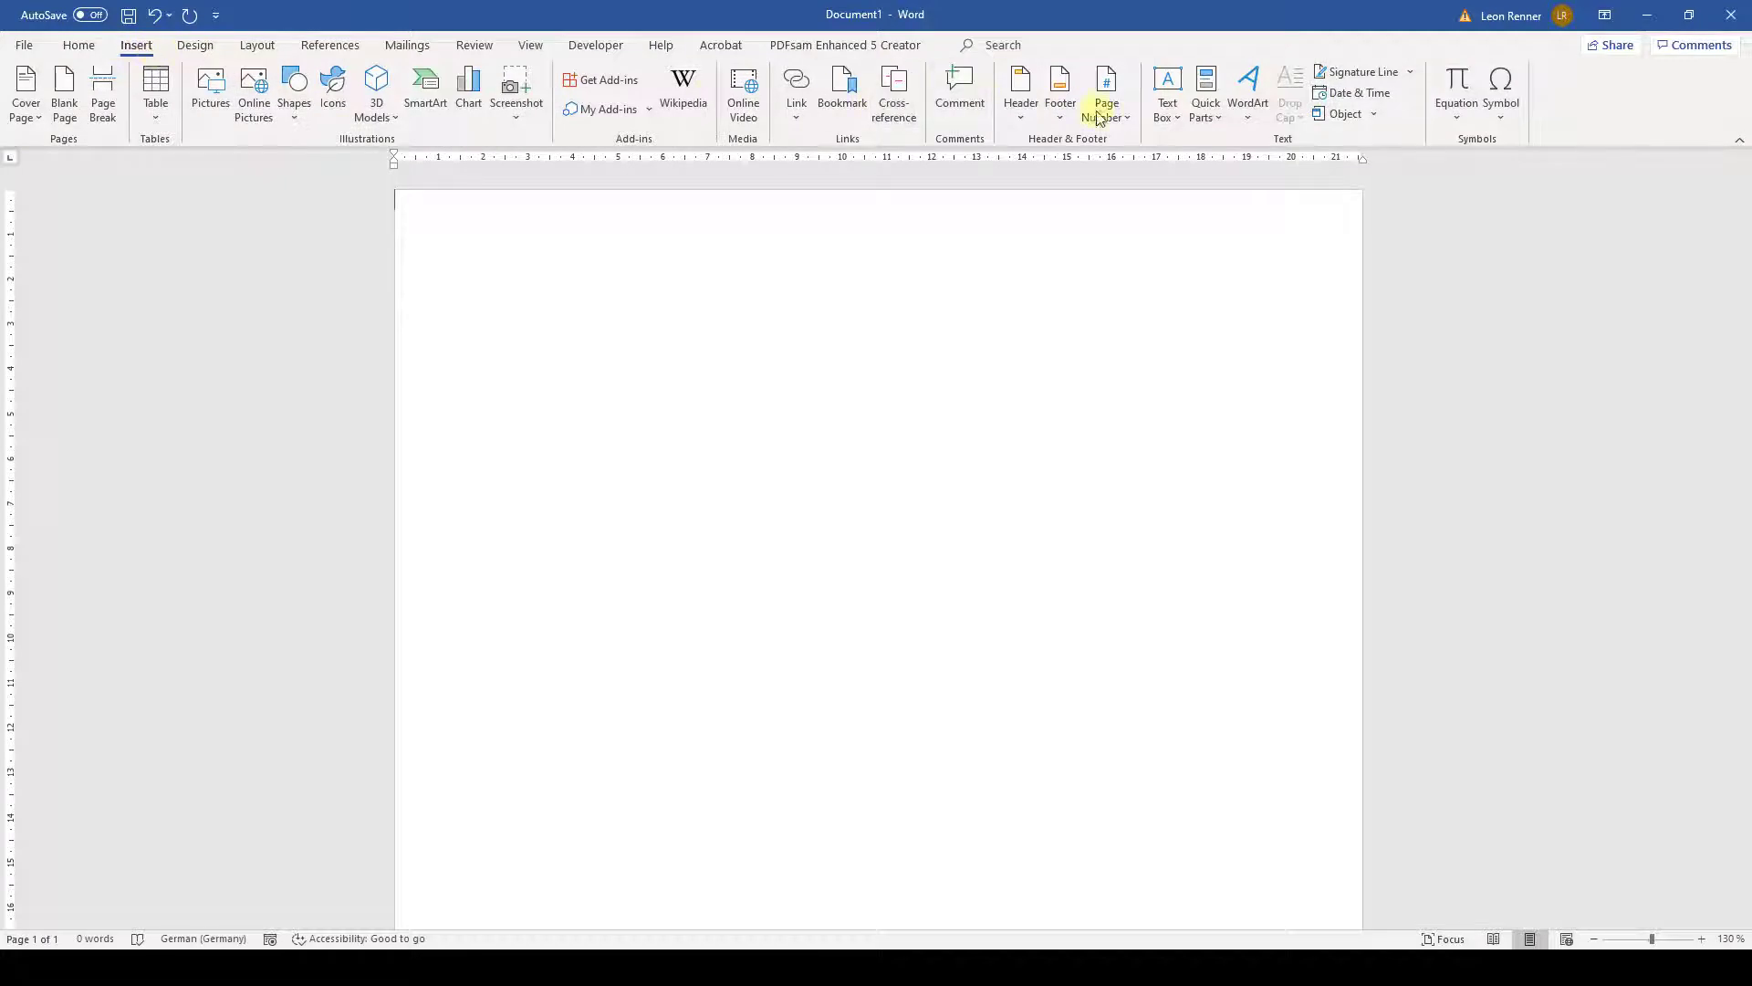
- Insert a simple text box with no outline and no fill
{"action": "left_click", "coordinate": [1171, 128]}
{"action": "left_click", "coordinate": [1209, 183]}
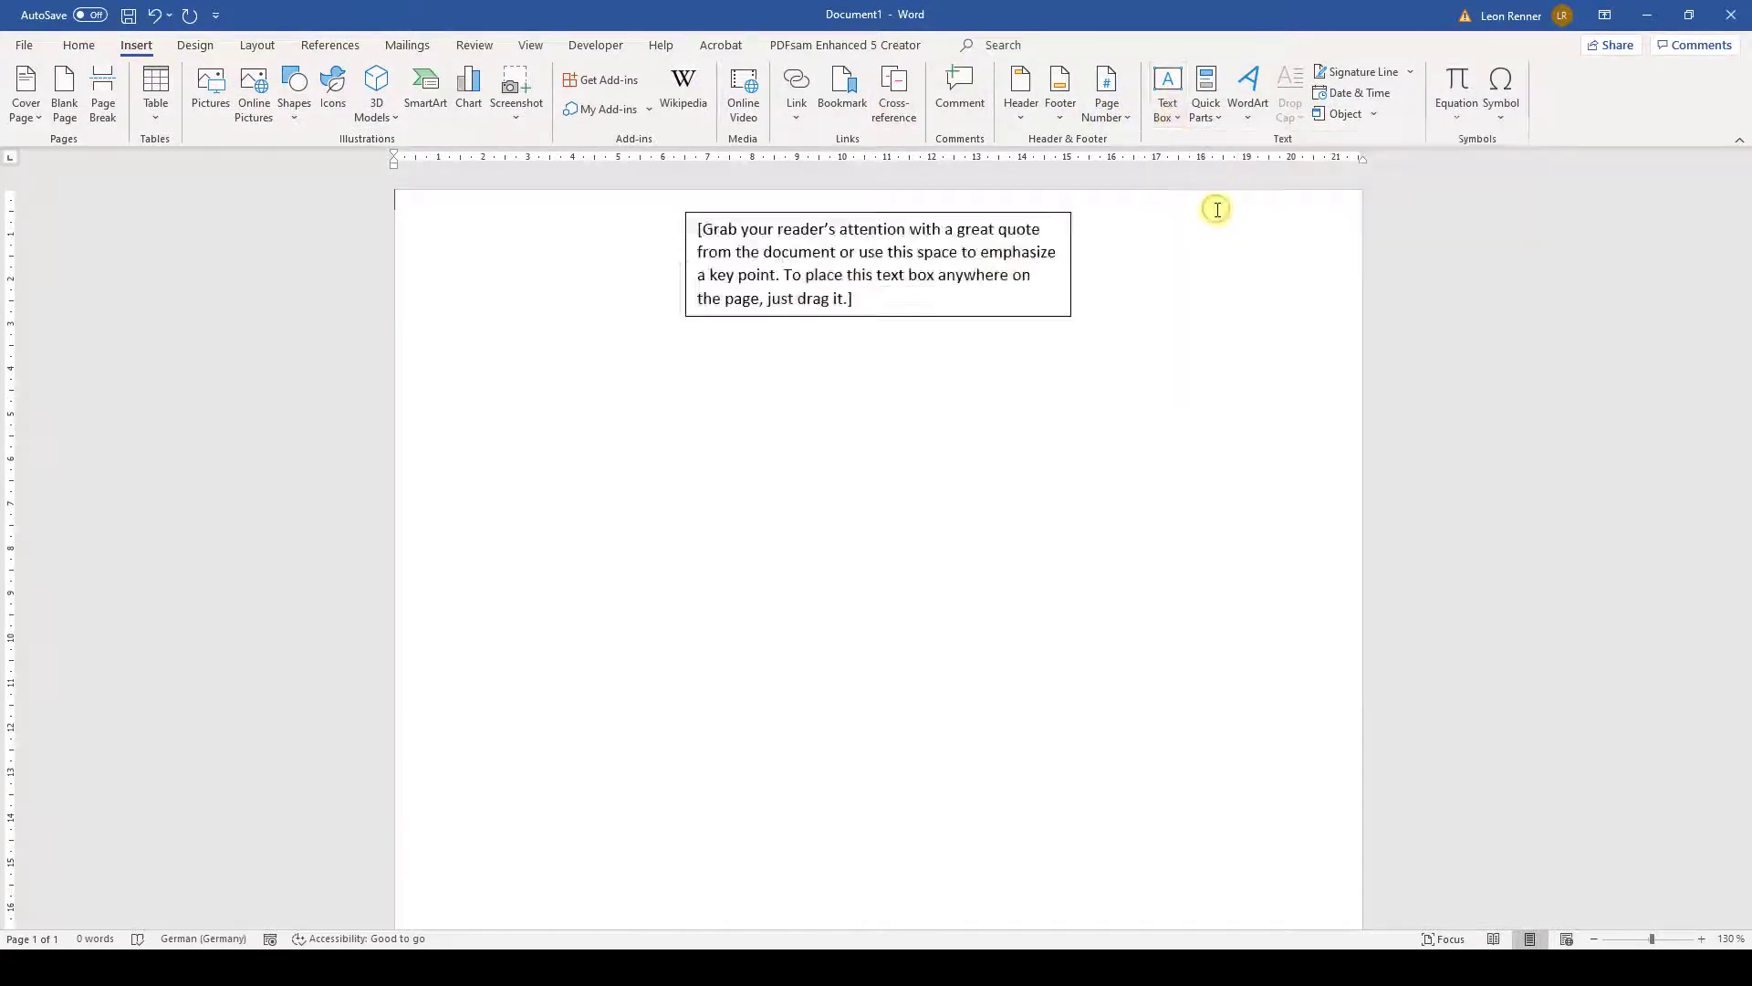
{"action": "left_click", "coordinate": [675, 92]}
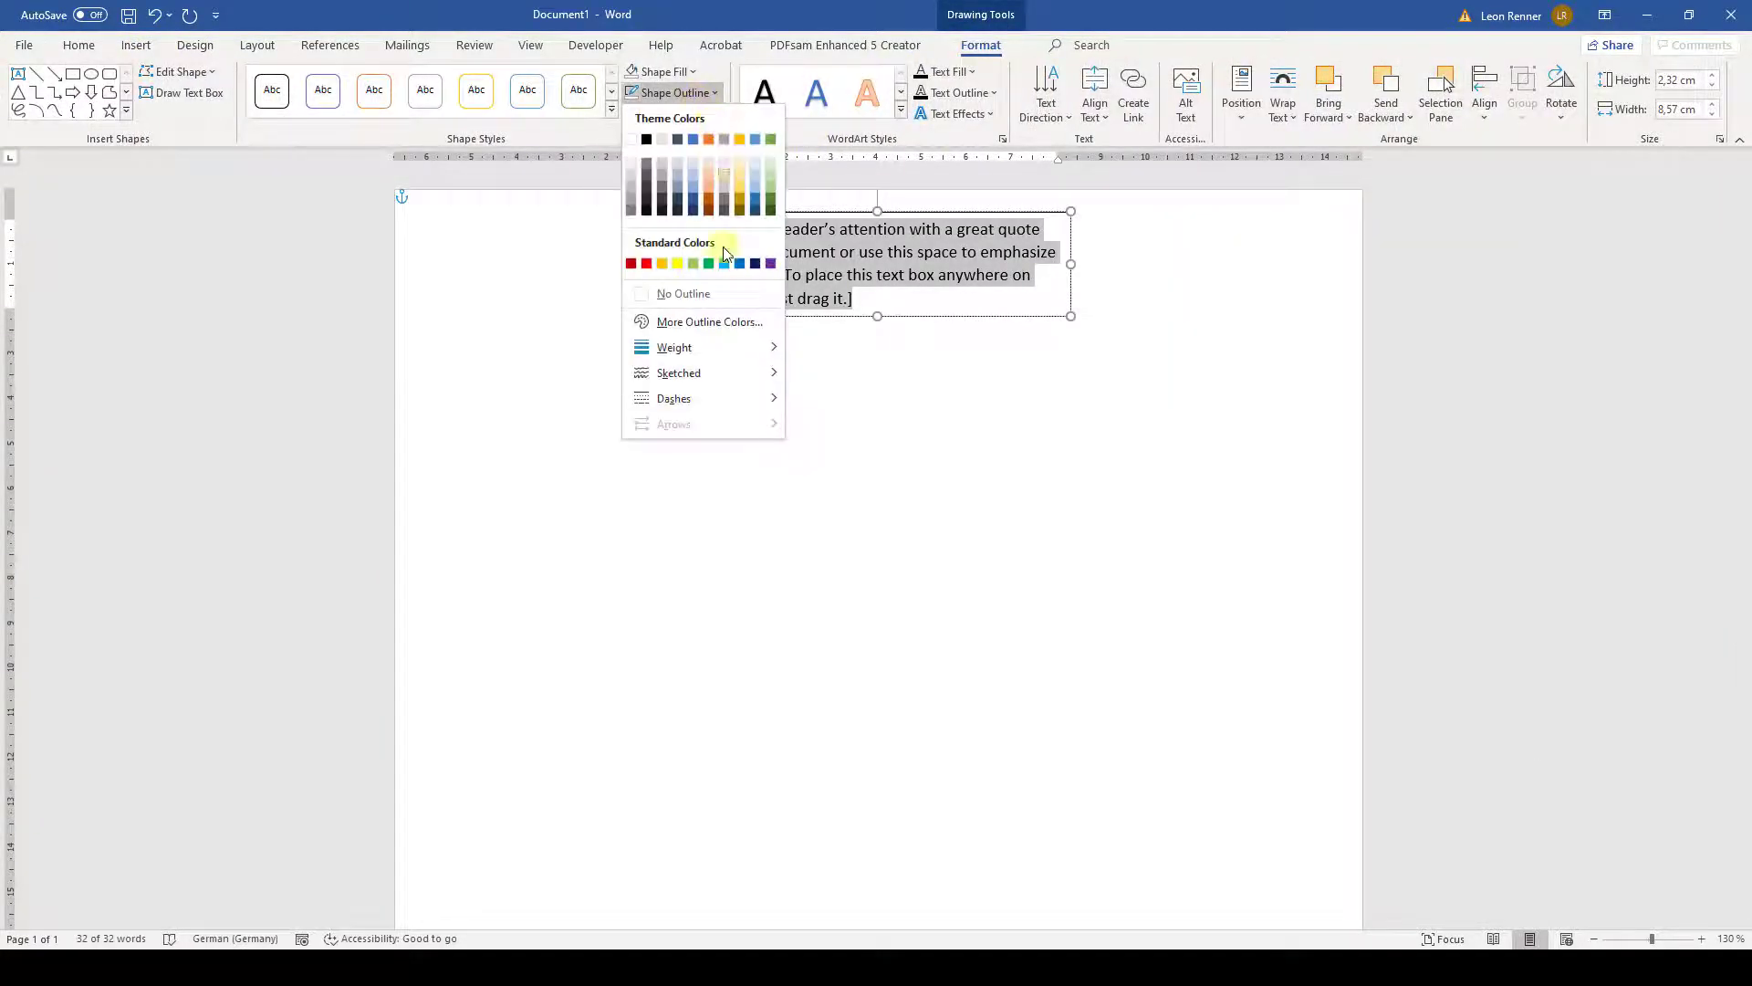
{"action": "left_click", "coordinate": [710, 294]}
{"action": "left_click", "coordinate": [694, 73]}
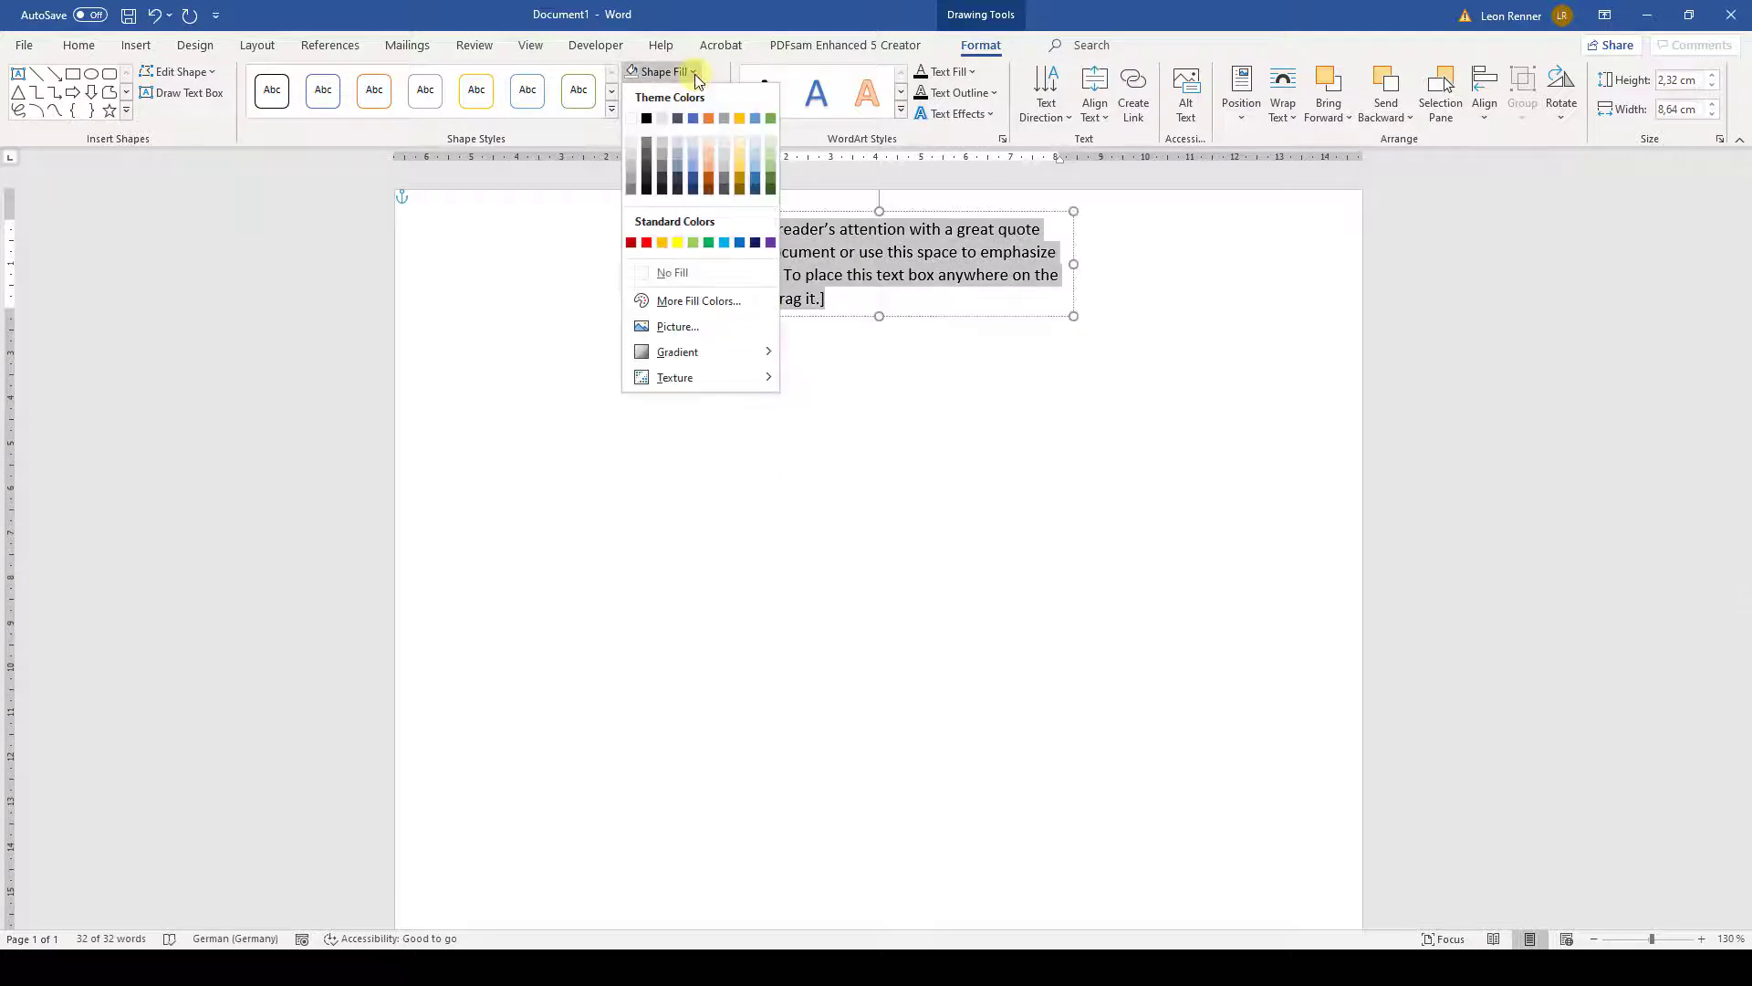
{"action": "left_click", "coordinate": [697, 274]}
- Type the first name, last name and 'Electrical Engineer' on separate lines, then select the name lines
{"action": "type", "text": "Jane"}
{"action": "key", "text": "Return"}
{"action": "type", "text": "Smith"}
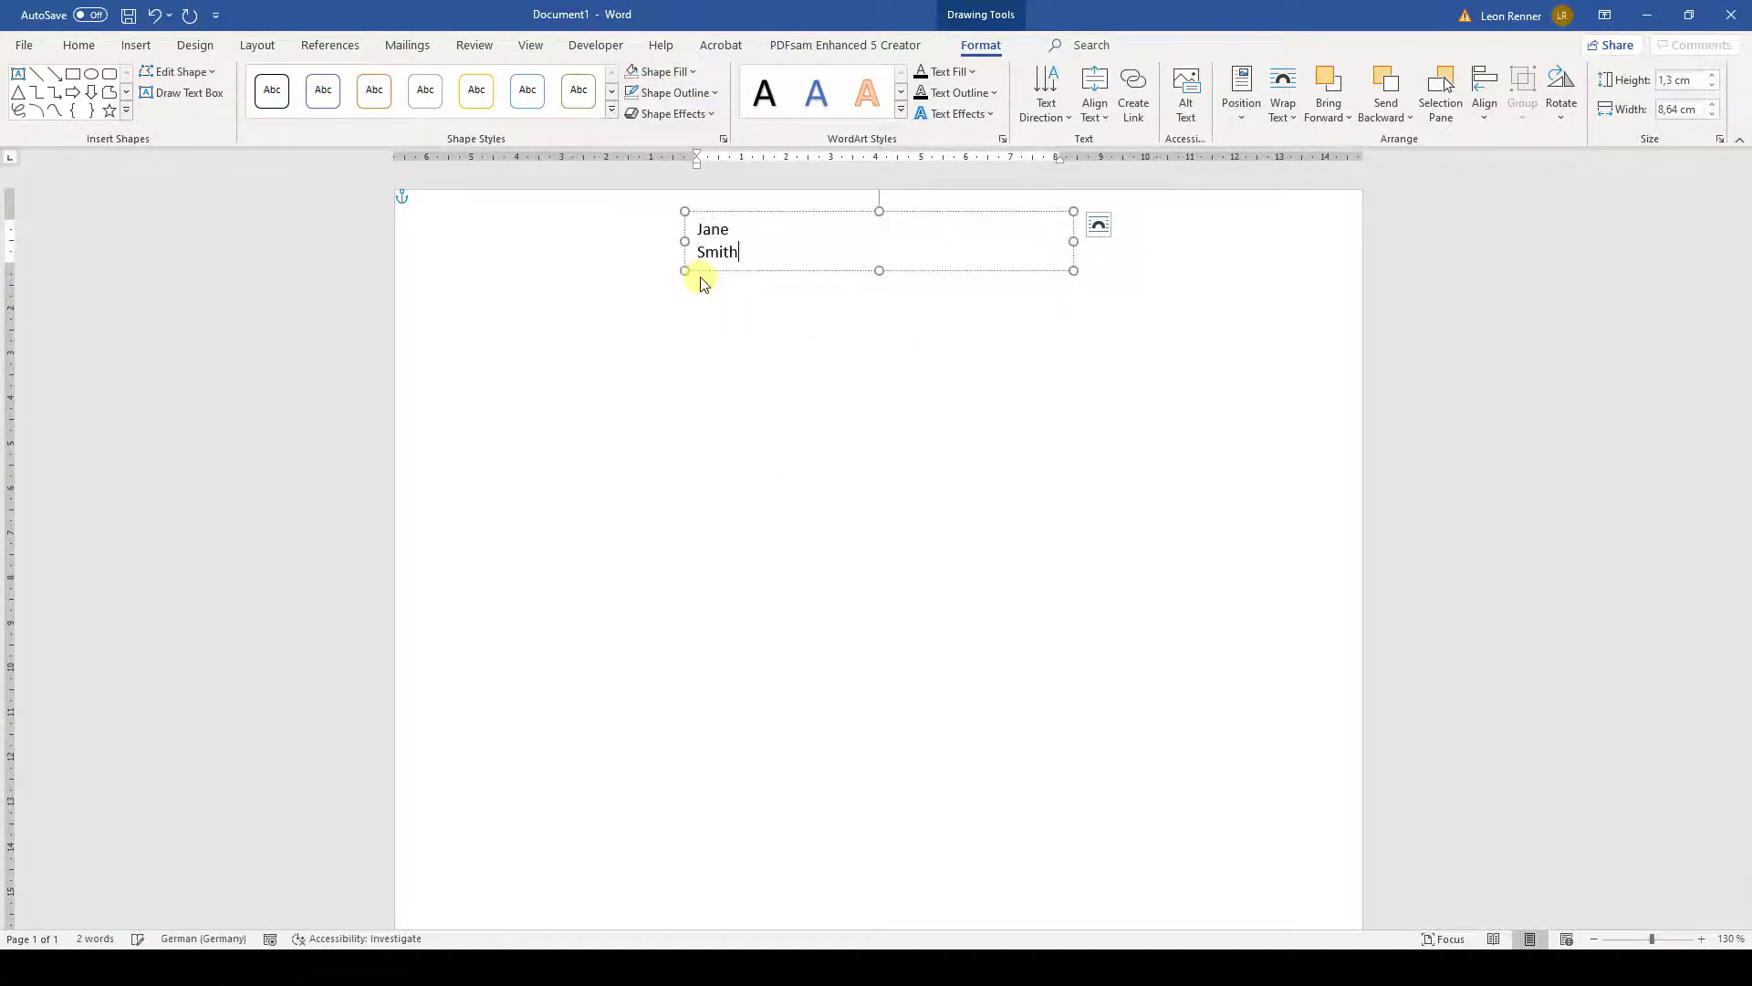
{"action": "key", "text": "Return"}
{"action": "type", "text": "Electrical Engineer"}
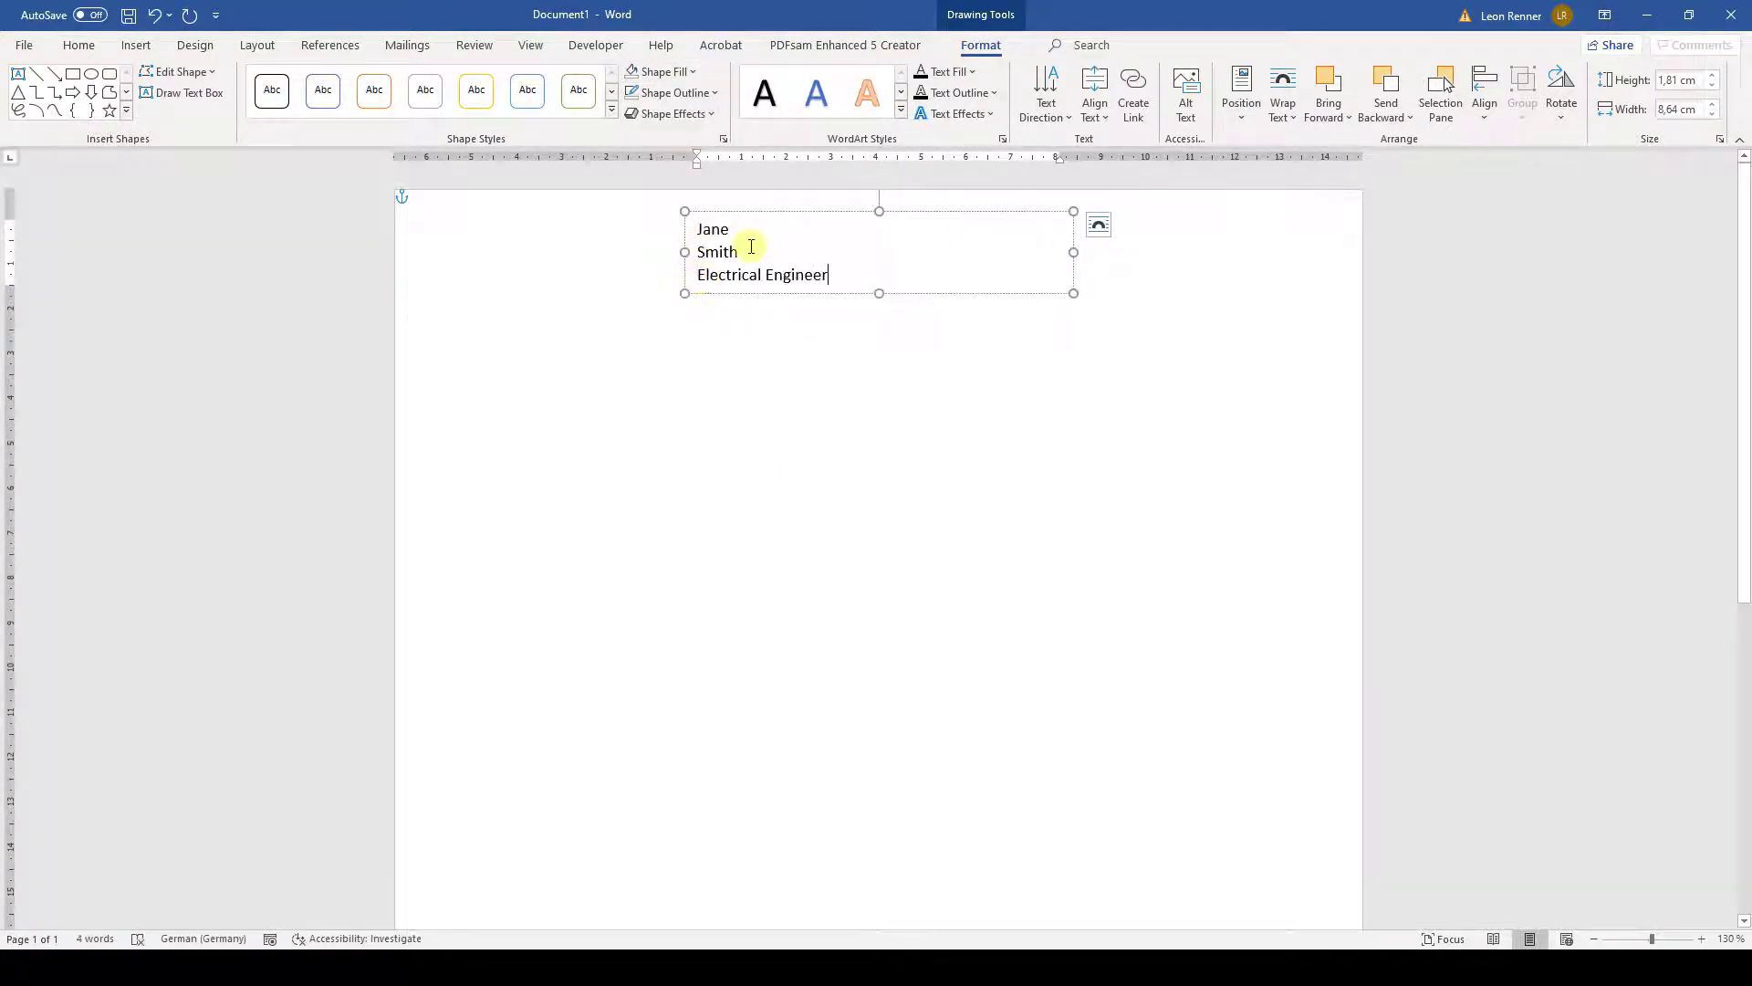
{"action": "left_click_drag", "start_coordinate": [751, 246], "coordinate": [688, 223]}
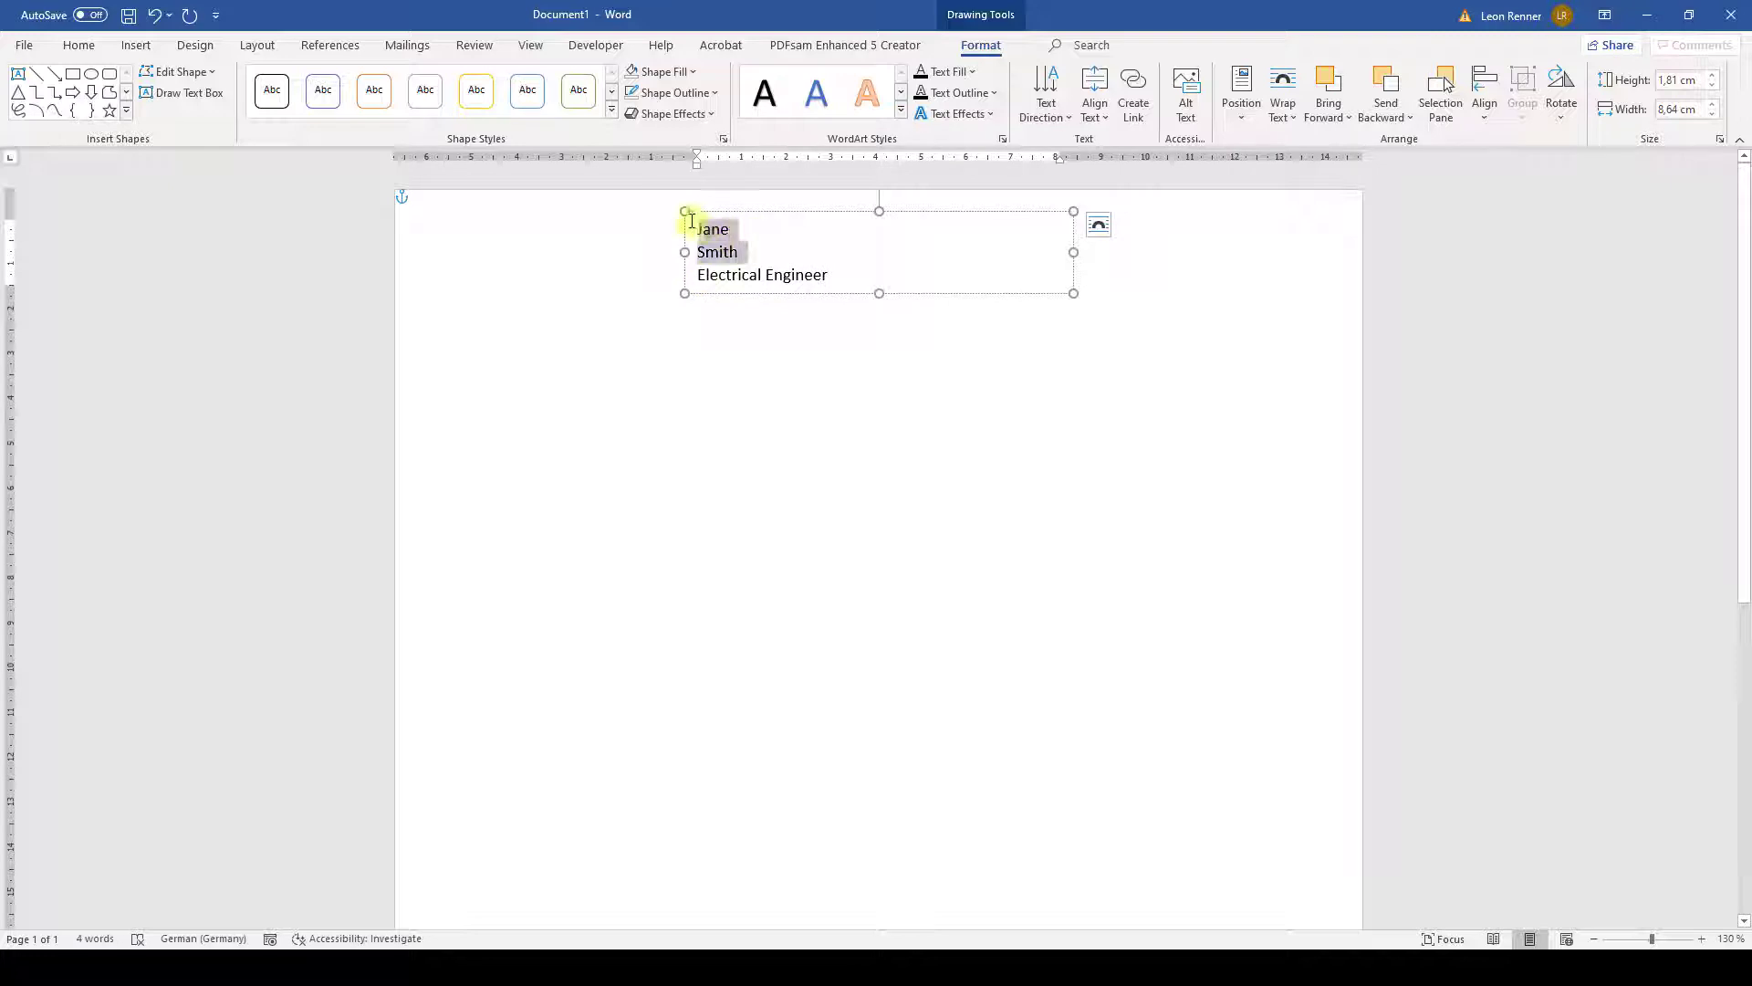
- Make the name 24 pt bold with single line spacing
{"action": "left_click", "coordinate": [77, 48]}
{"action": "left_click", "coordinate": [284, 81]}
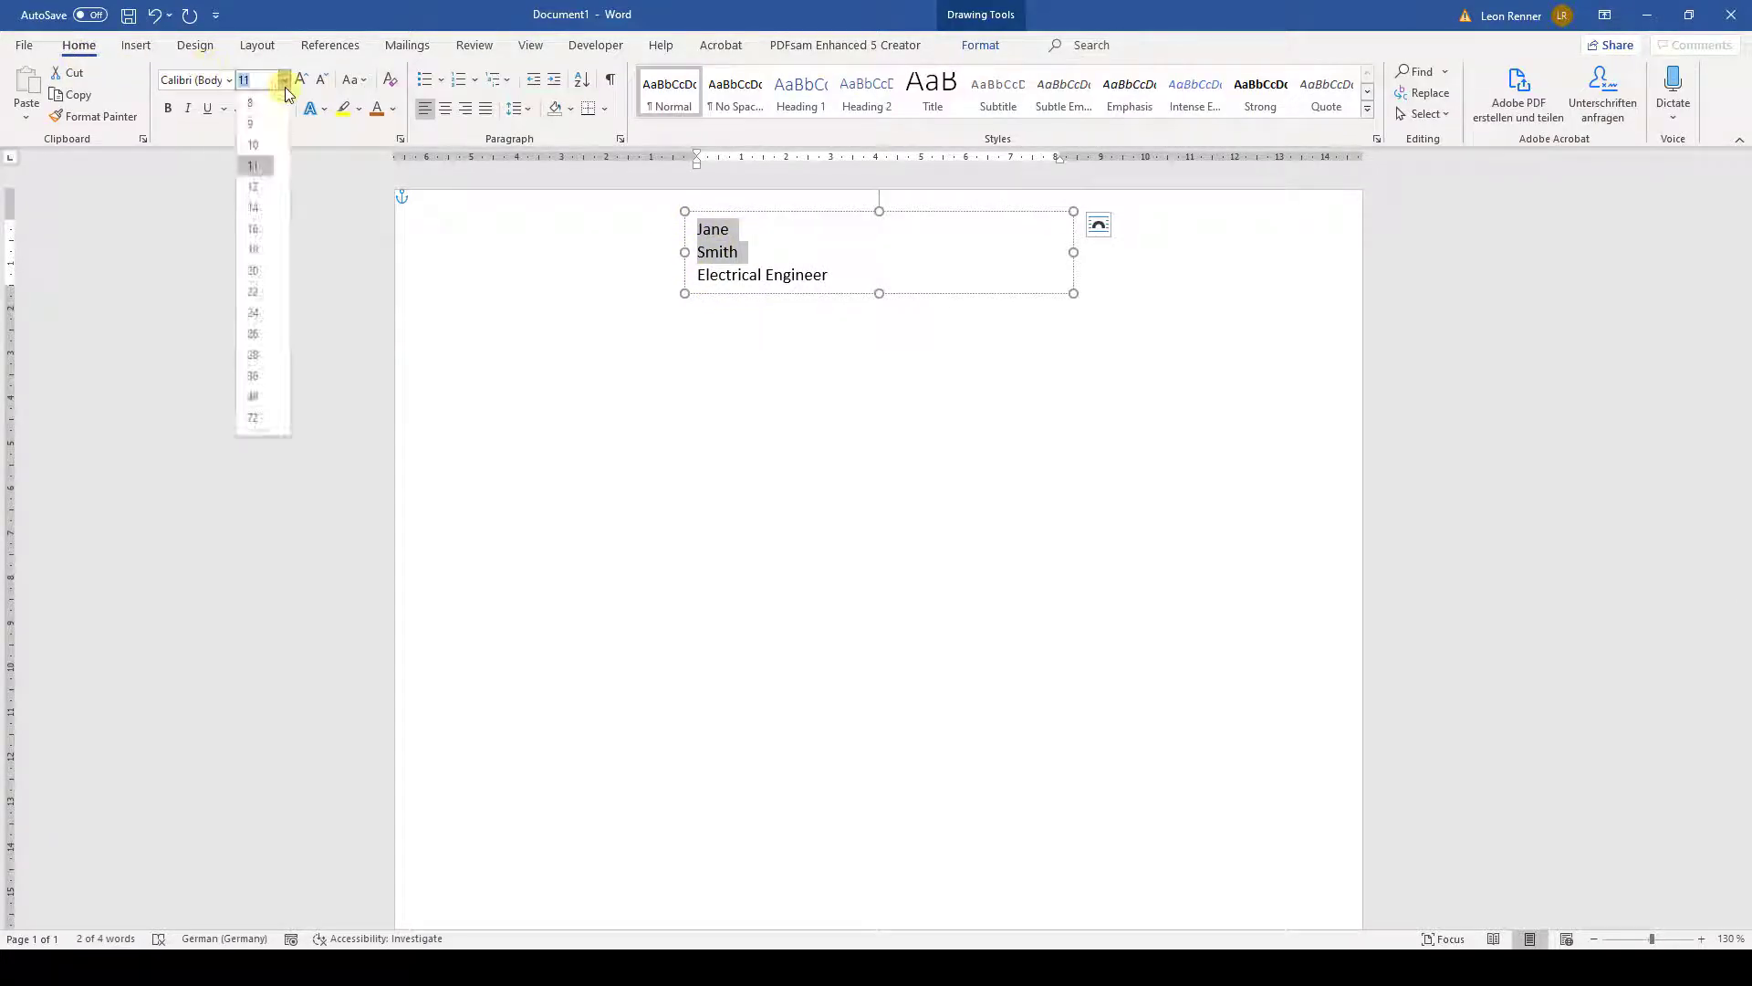
{"action": "left_click", "coordinate": [263, 314]}
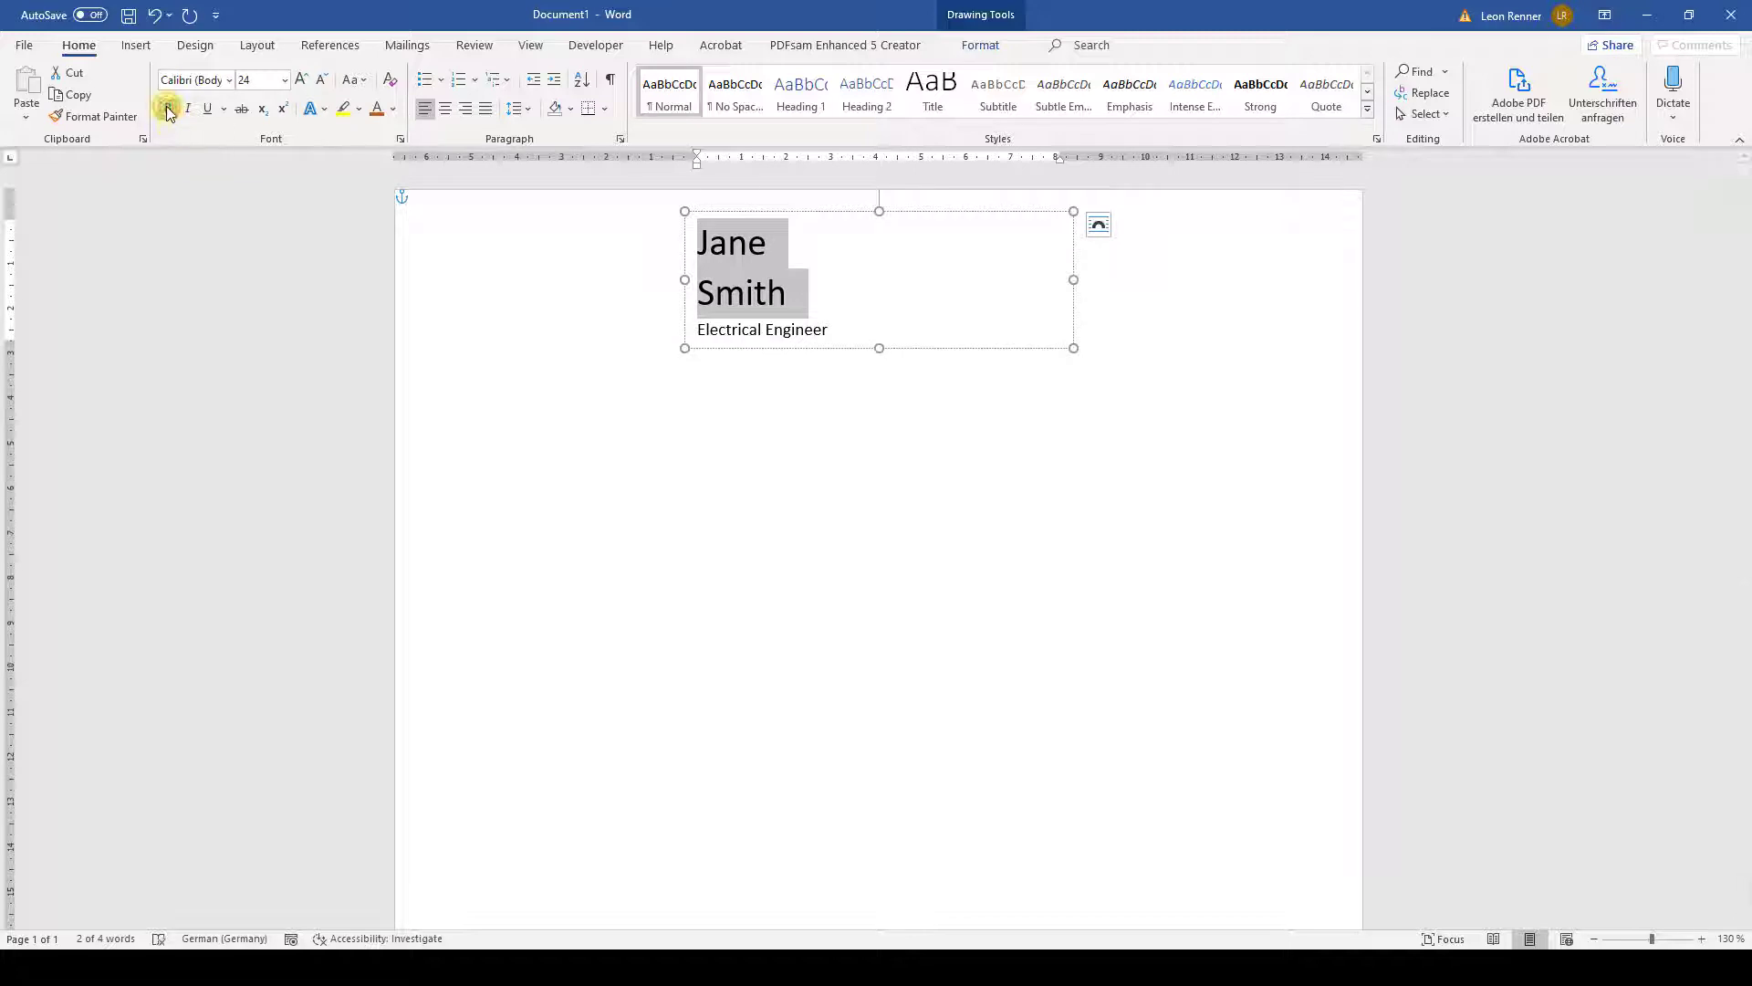
{"action": "left_click", "coordinate": [168, 109]}
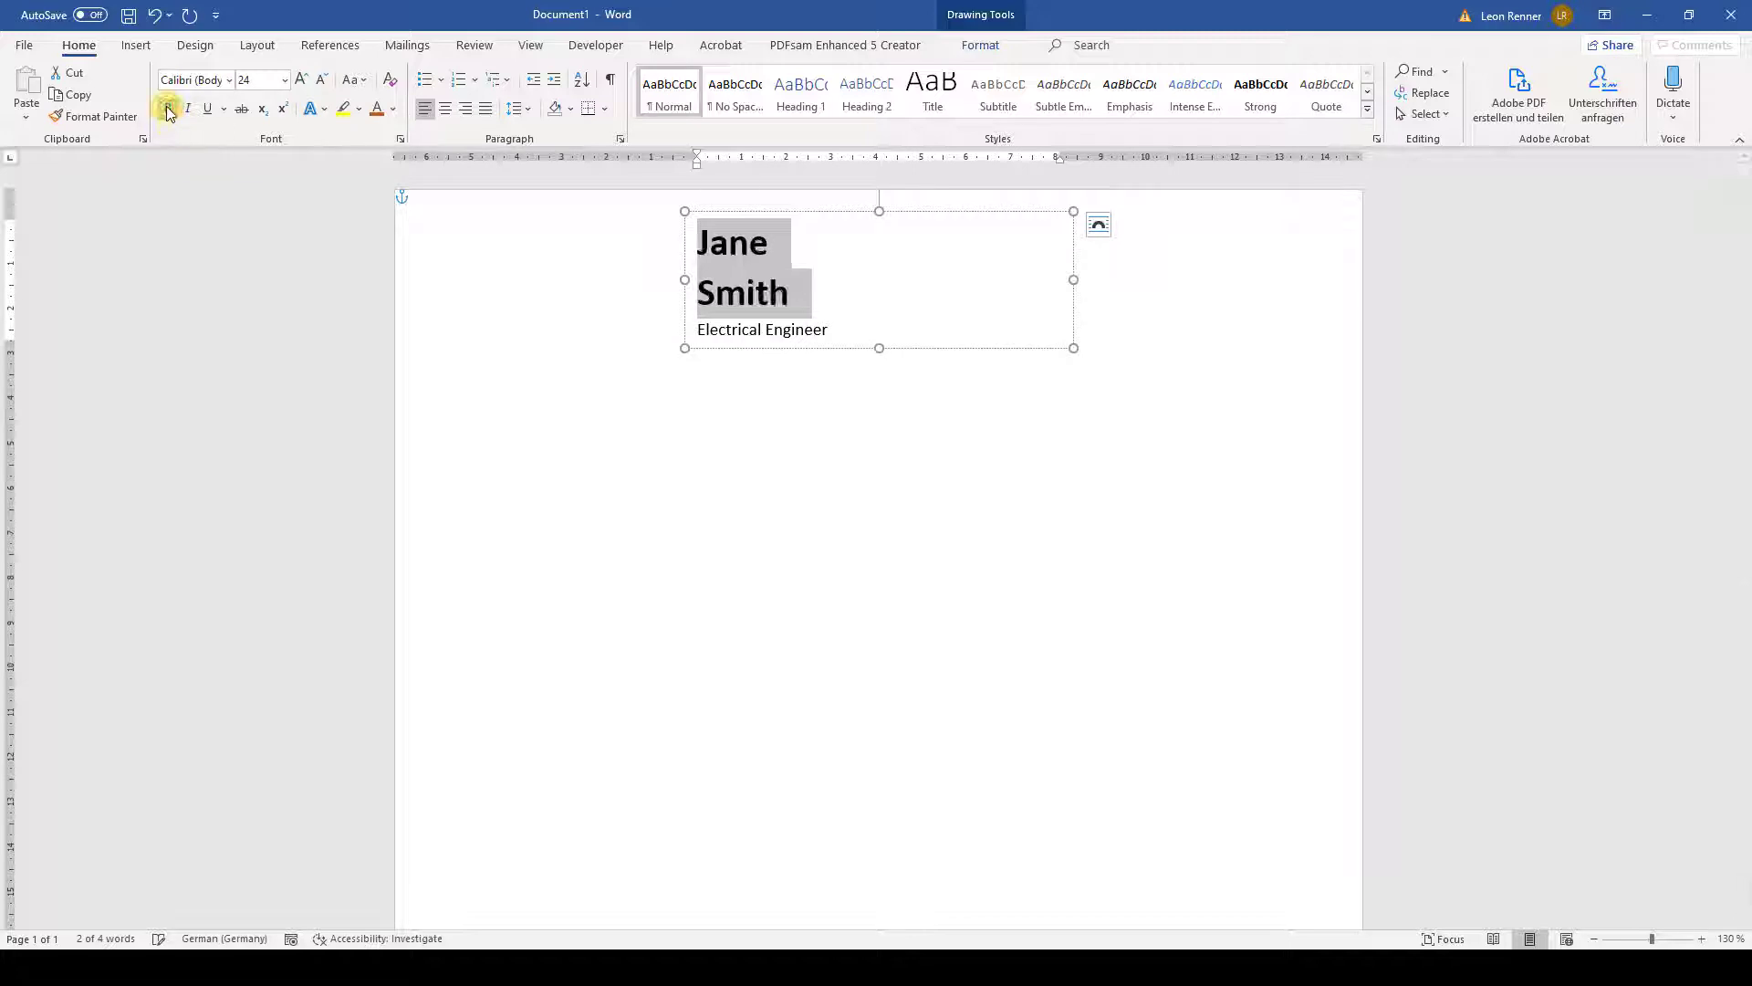
{"action": "left_click", "coordinate": [778, 250]}
{"action": "left_click", "coordinate": [620, 139]}
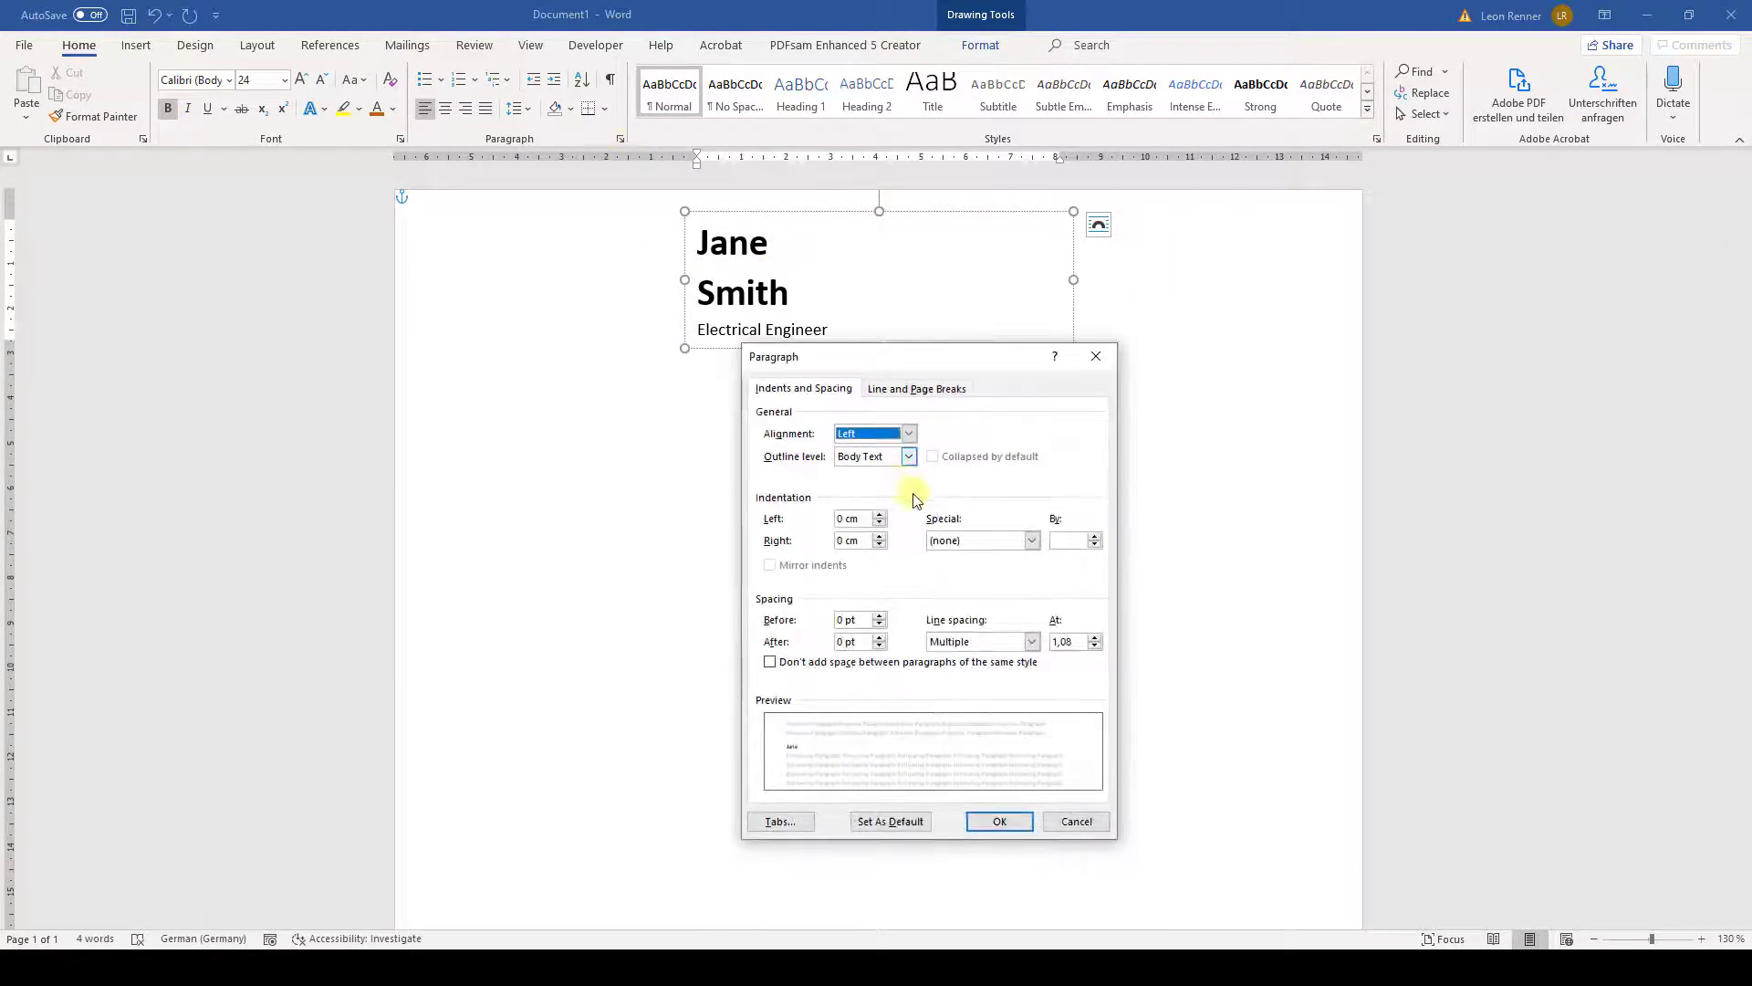
{"action": "left_click", "coordinate": [1031, 642]}
{"action": "left_click", "coordinate": [984, 654]}
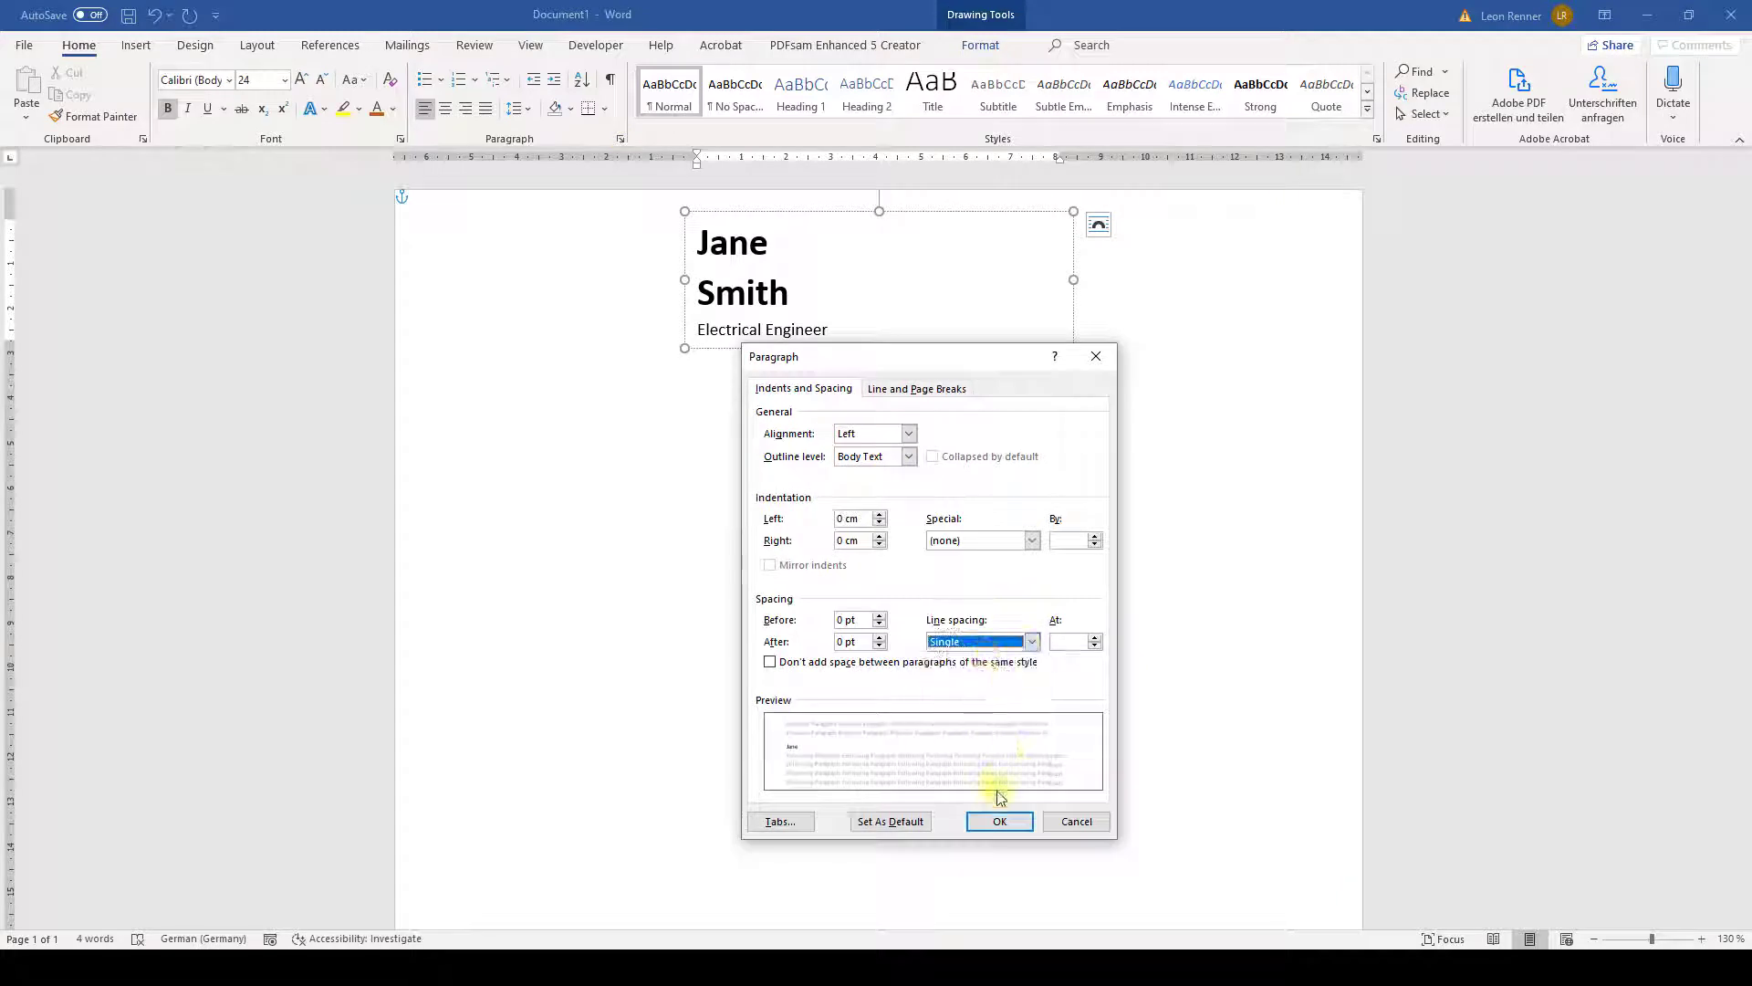
{"action": "left_click", "coordinate": [999, 821]}
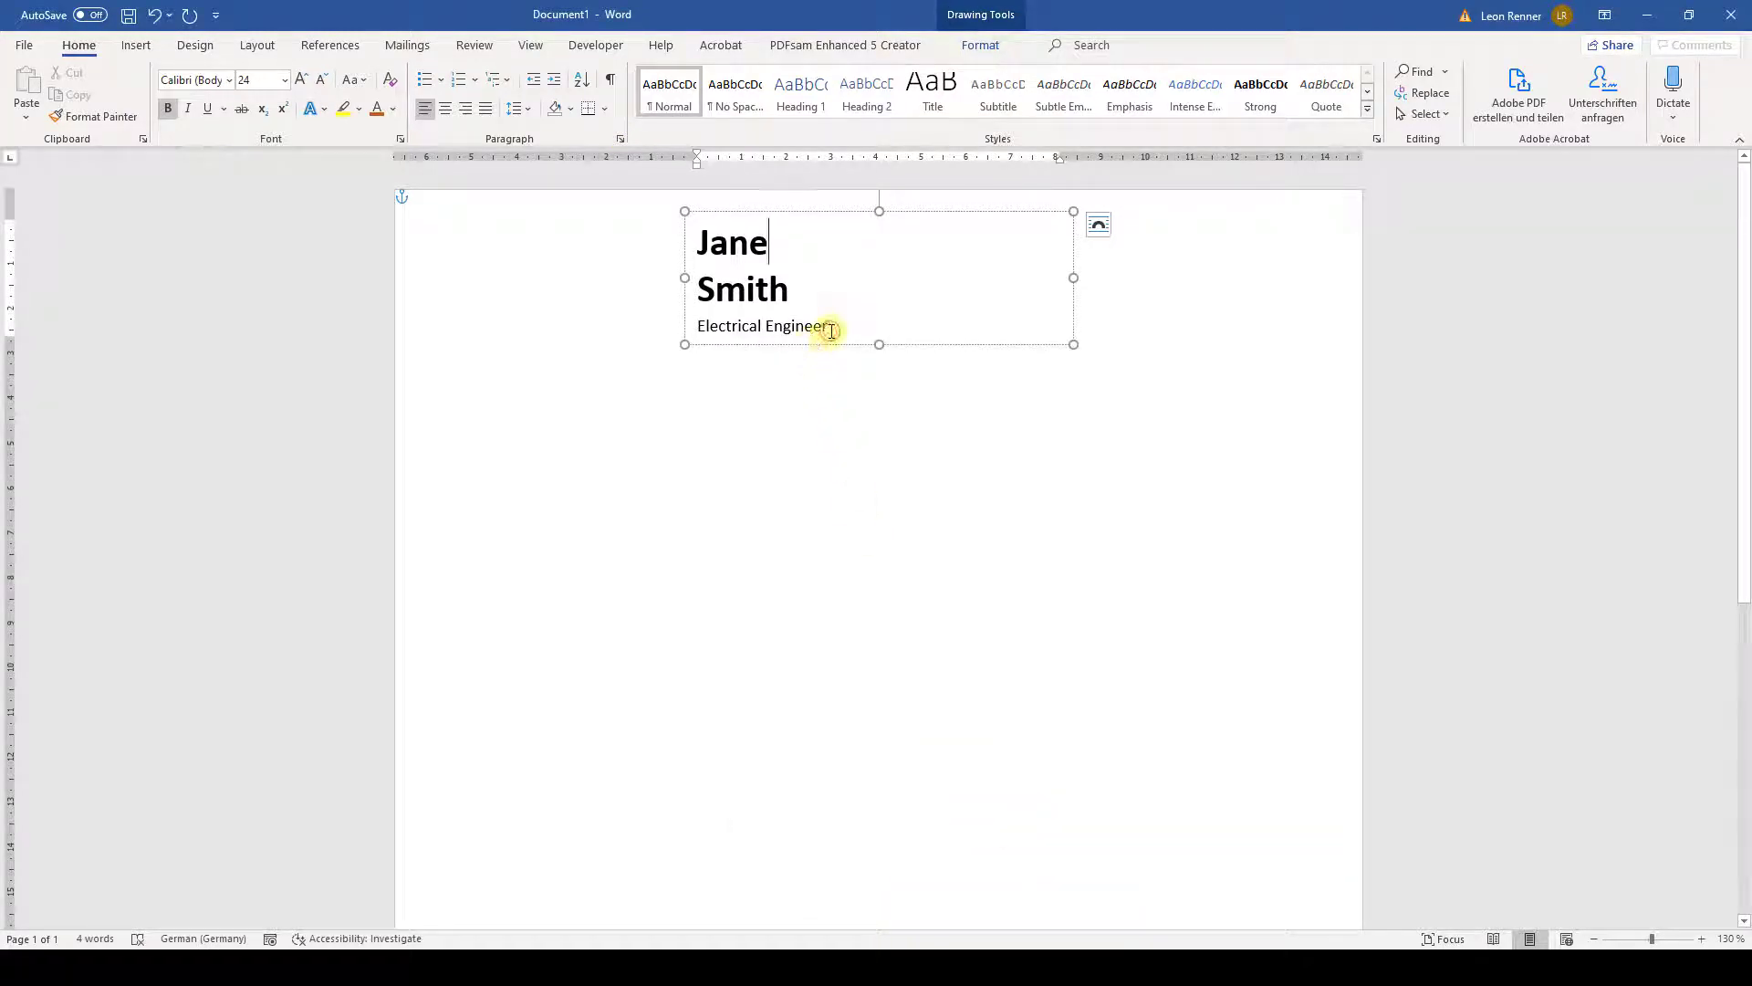
- Make the 'Electrical Engineer' title bold, 16 pt and dark orange
{"action": "left_click_drag", "start_coordinate": [843, 324], "coordinate": [696, 326]}
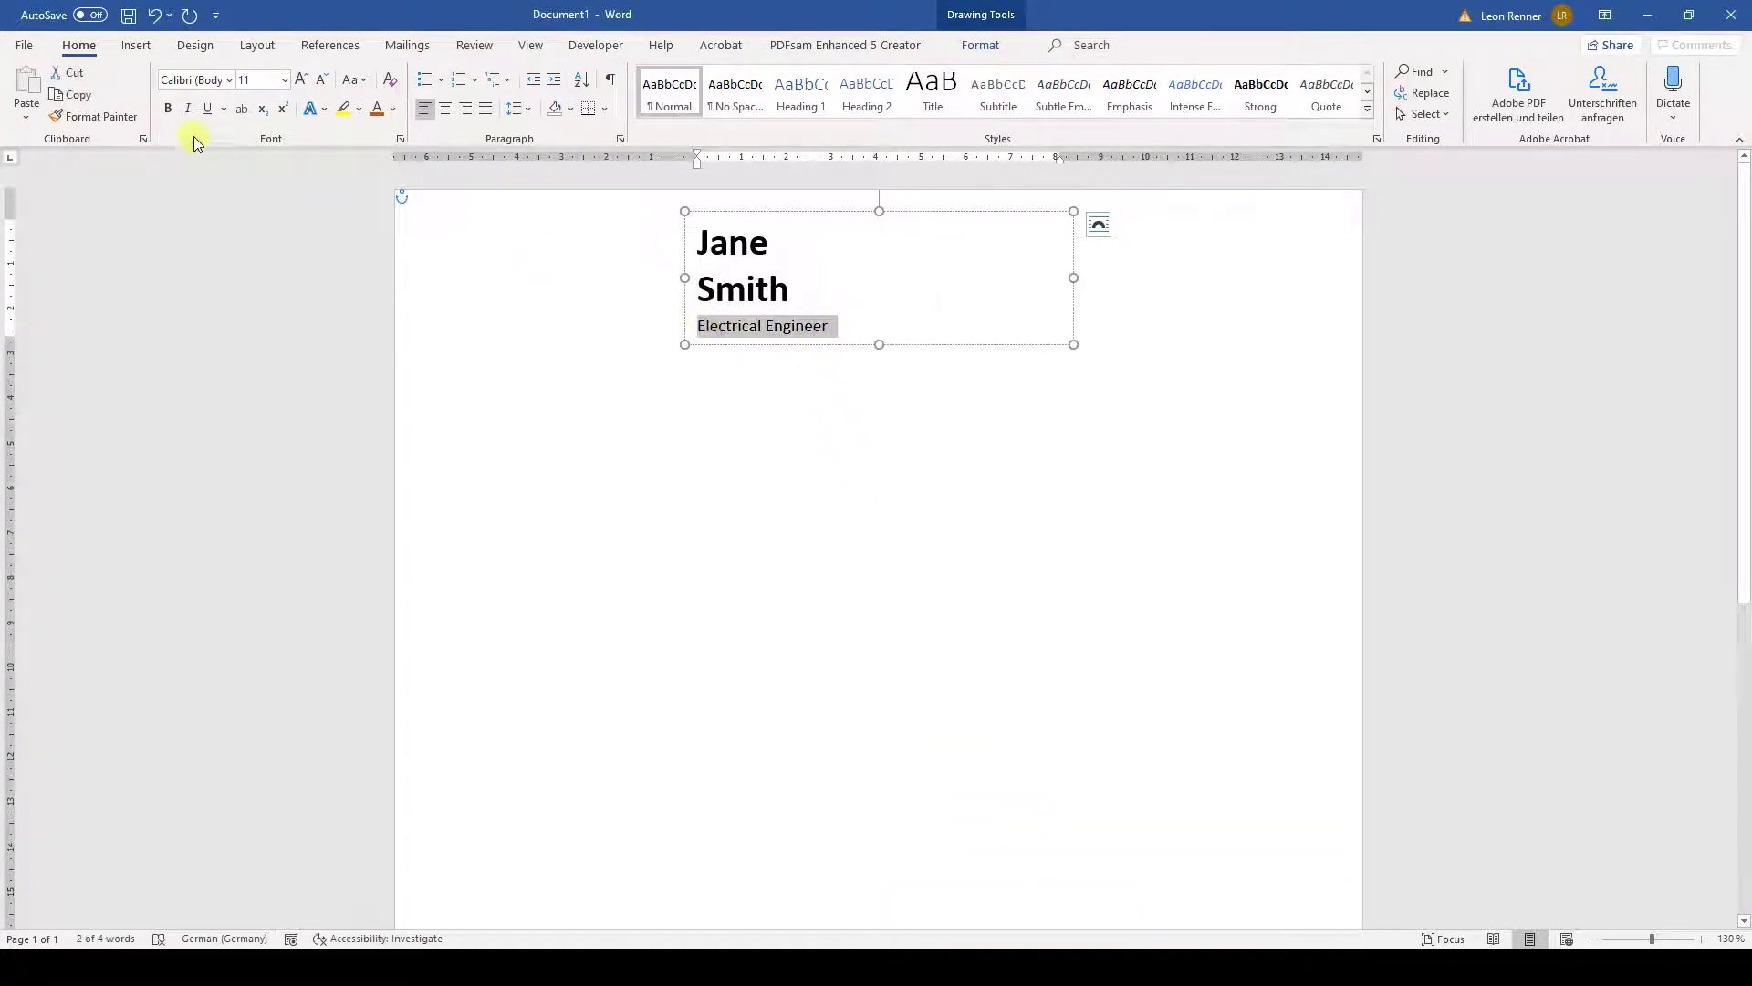
{"action": "left_click", "coordinate": [170, 111]}
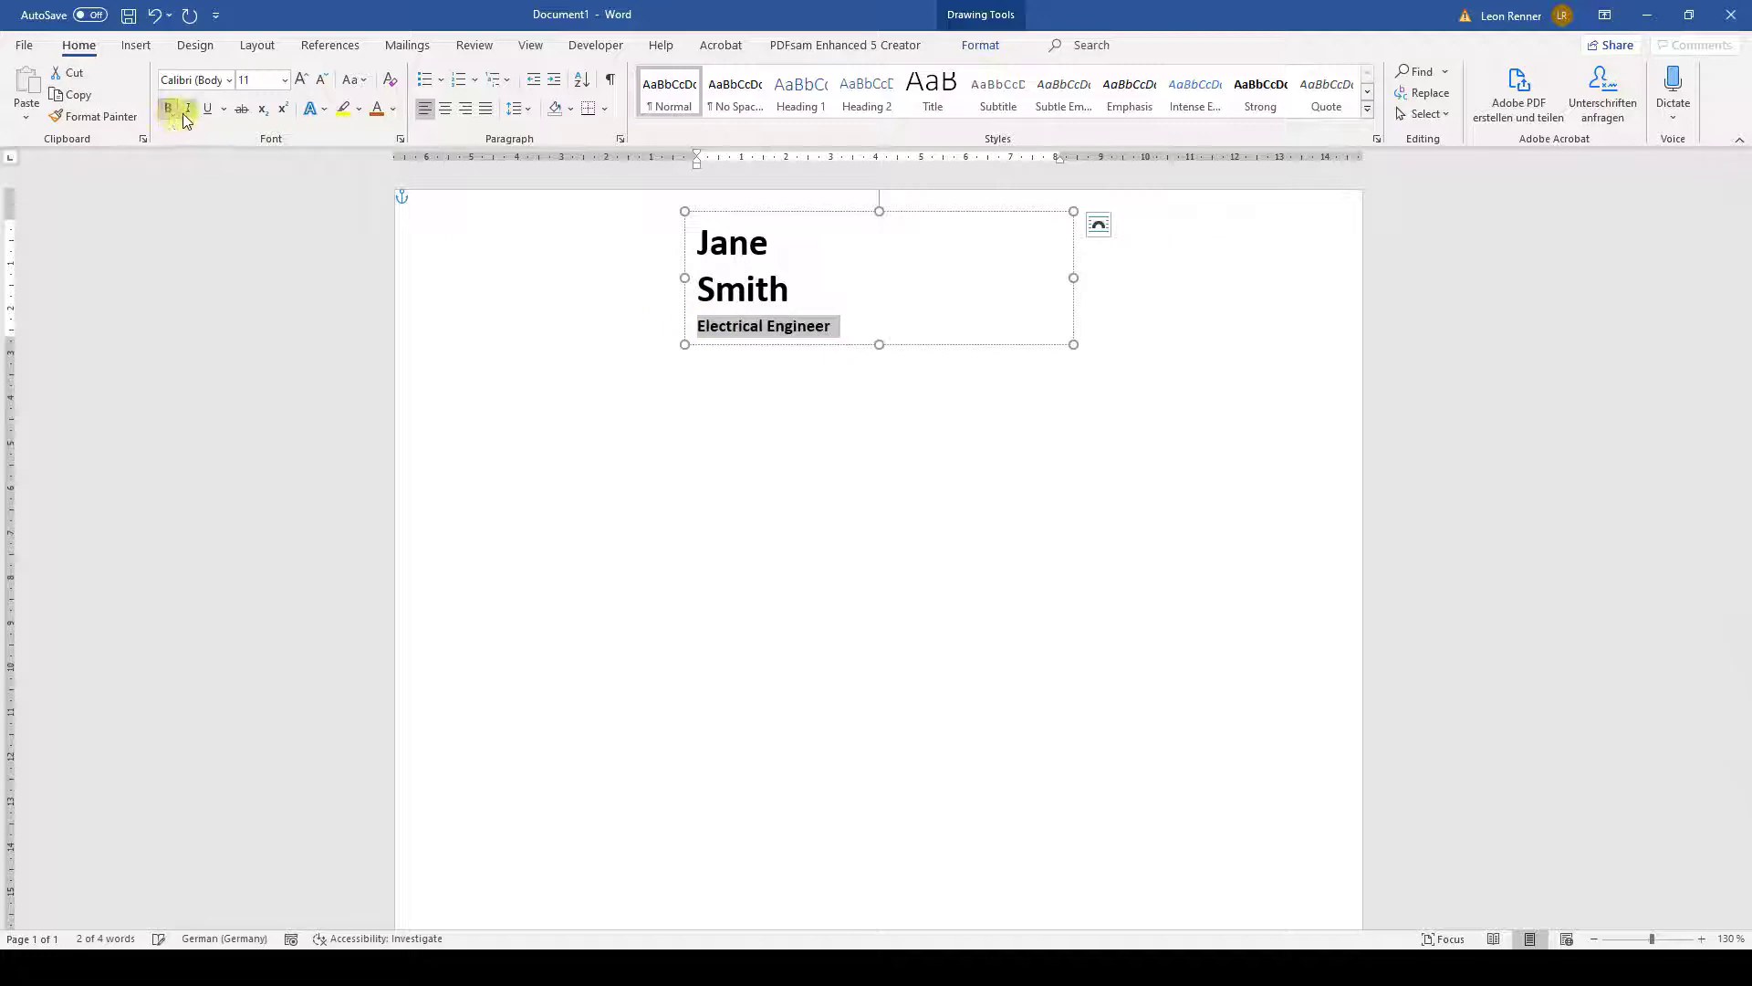
{"action": "left_click", "coordinate": [284, 81]}
{"action": "left_click", "coordinate": [255, 236]}
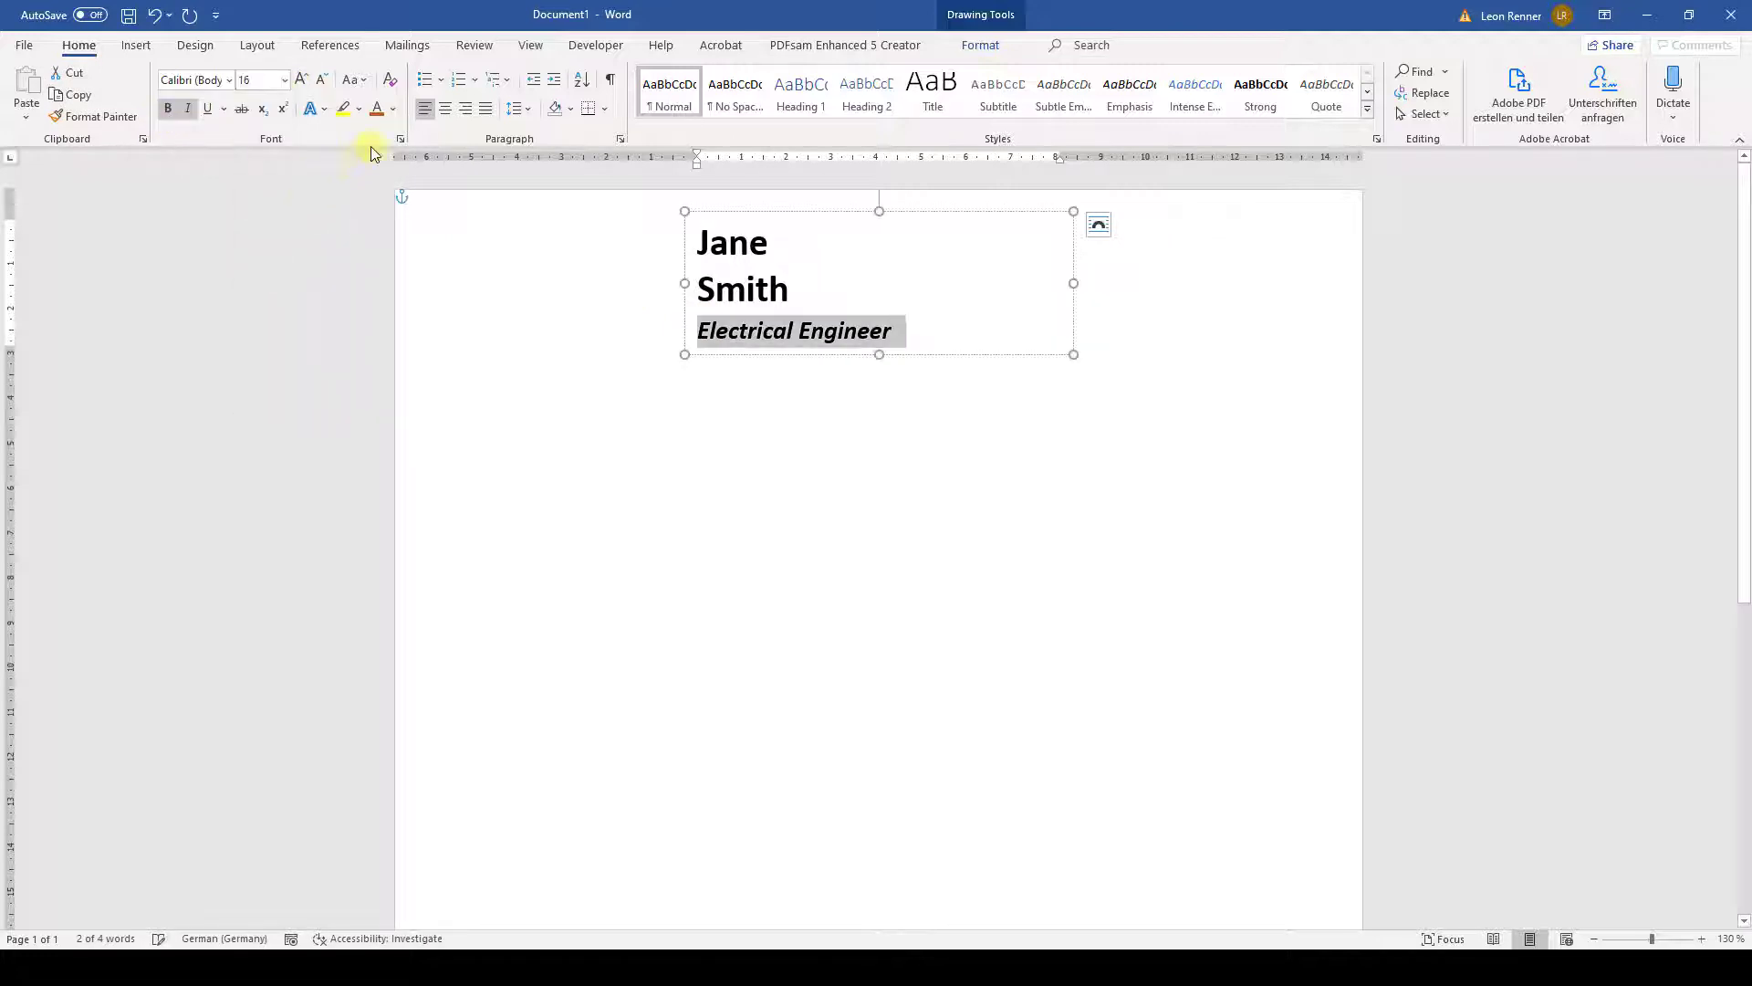
{"action": "left_click", "coordinate": [393, 109]}
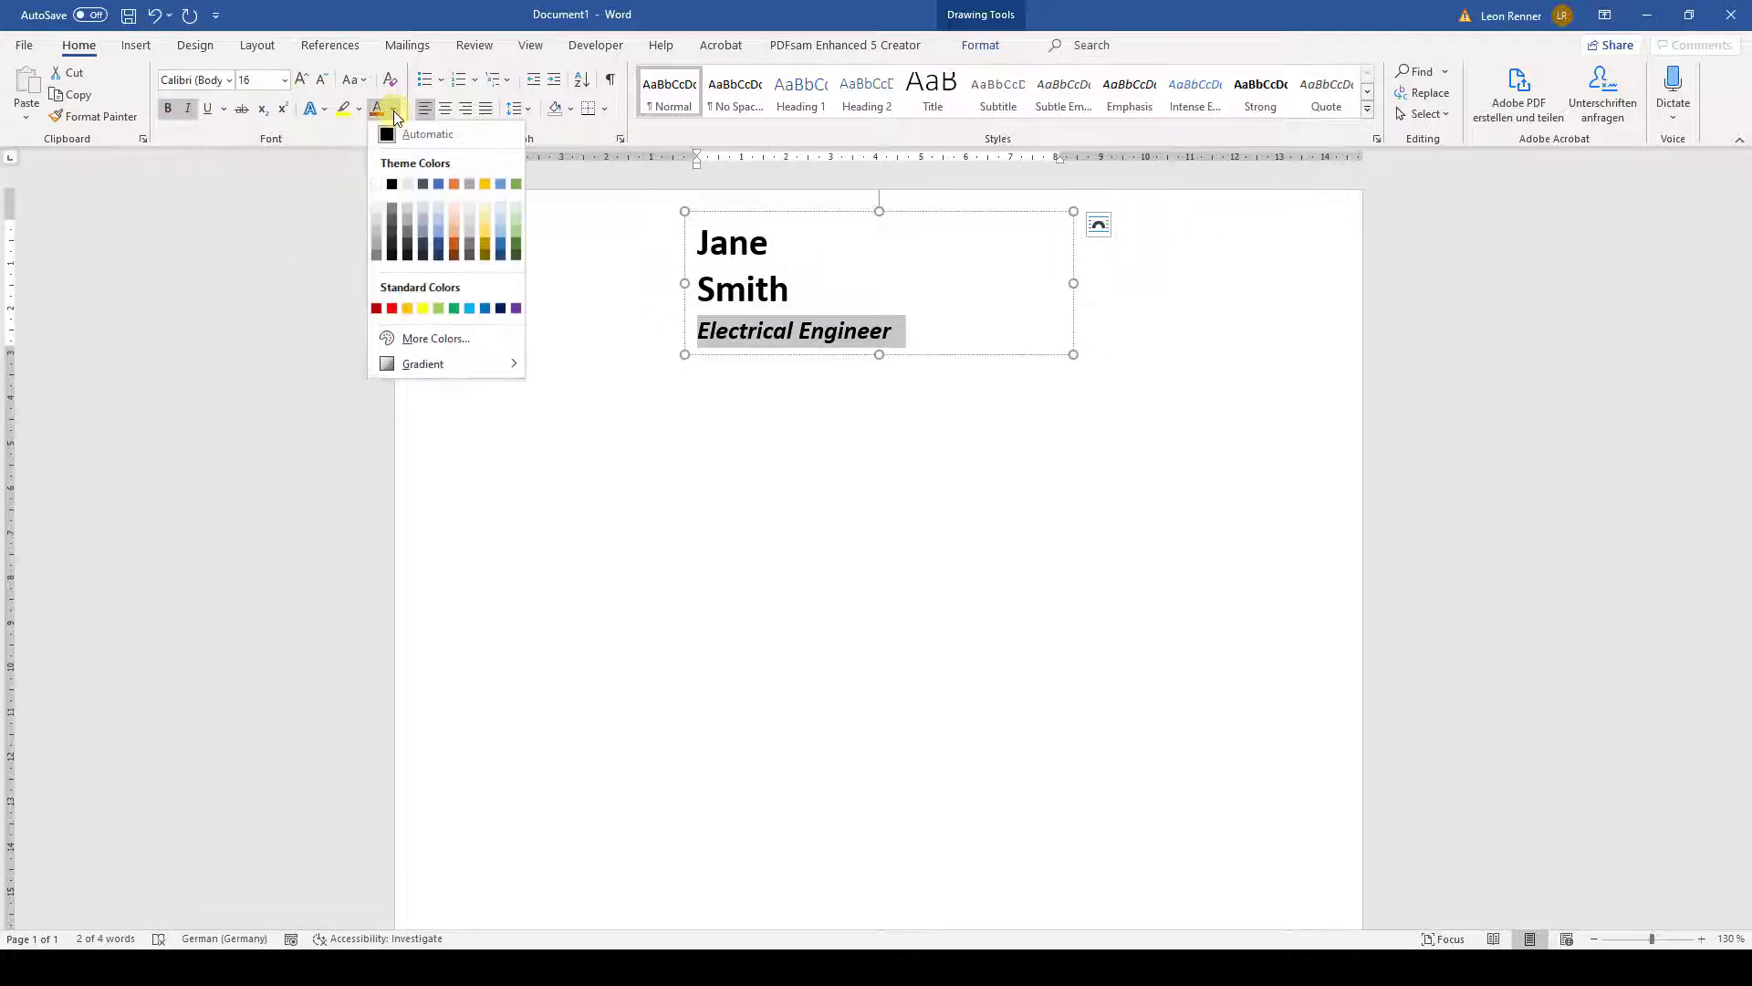
{"action": "left_click", "coordinate": [454, 251]}
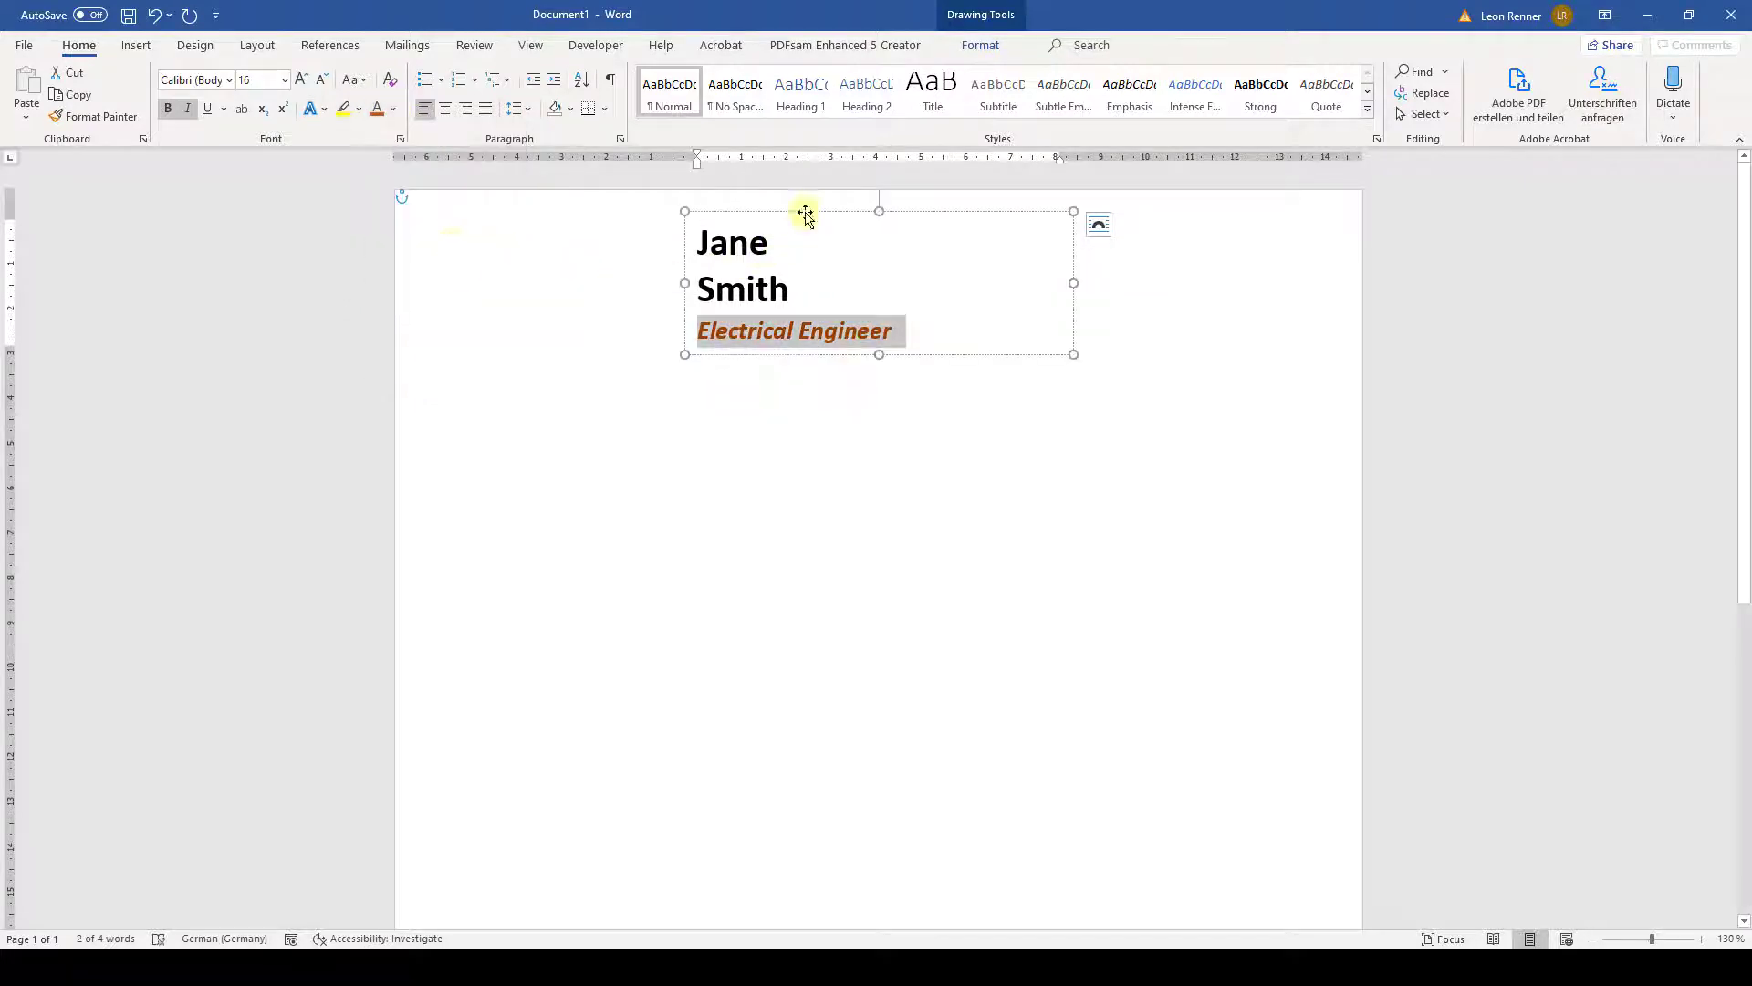
{"action": "left_click", "coordinate": [806, 212]}
- Position the name box 1.5 cm right of and 1 cm below the page edge, not moving with text
{"action": "left_click", "coordinate": [1096, 230]}
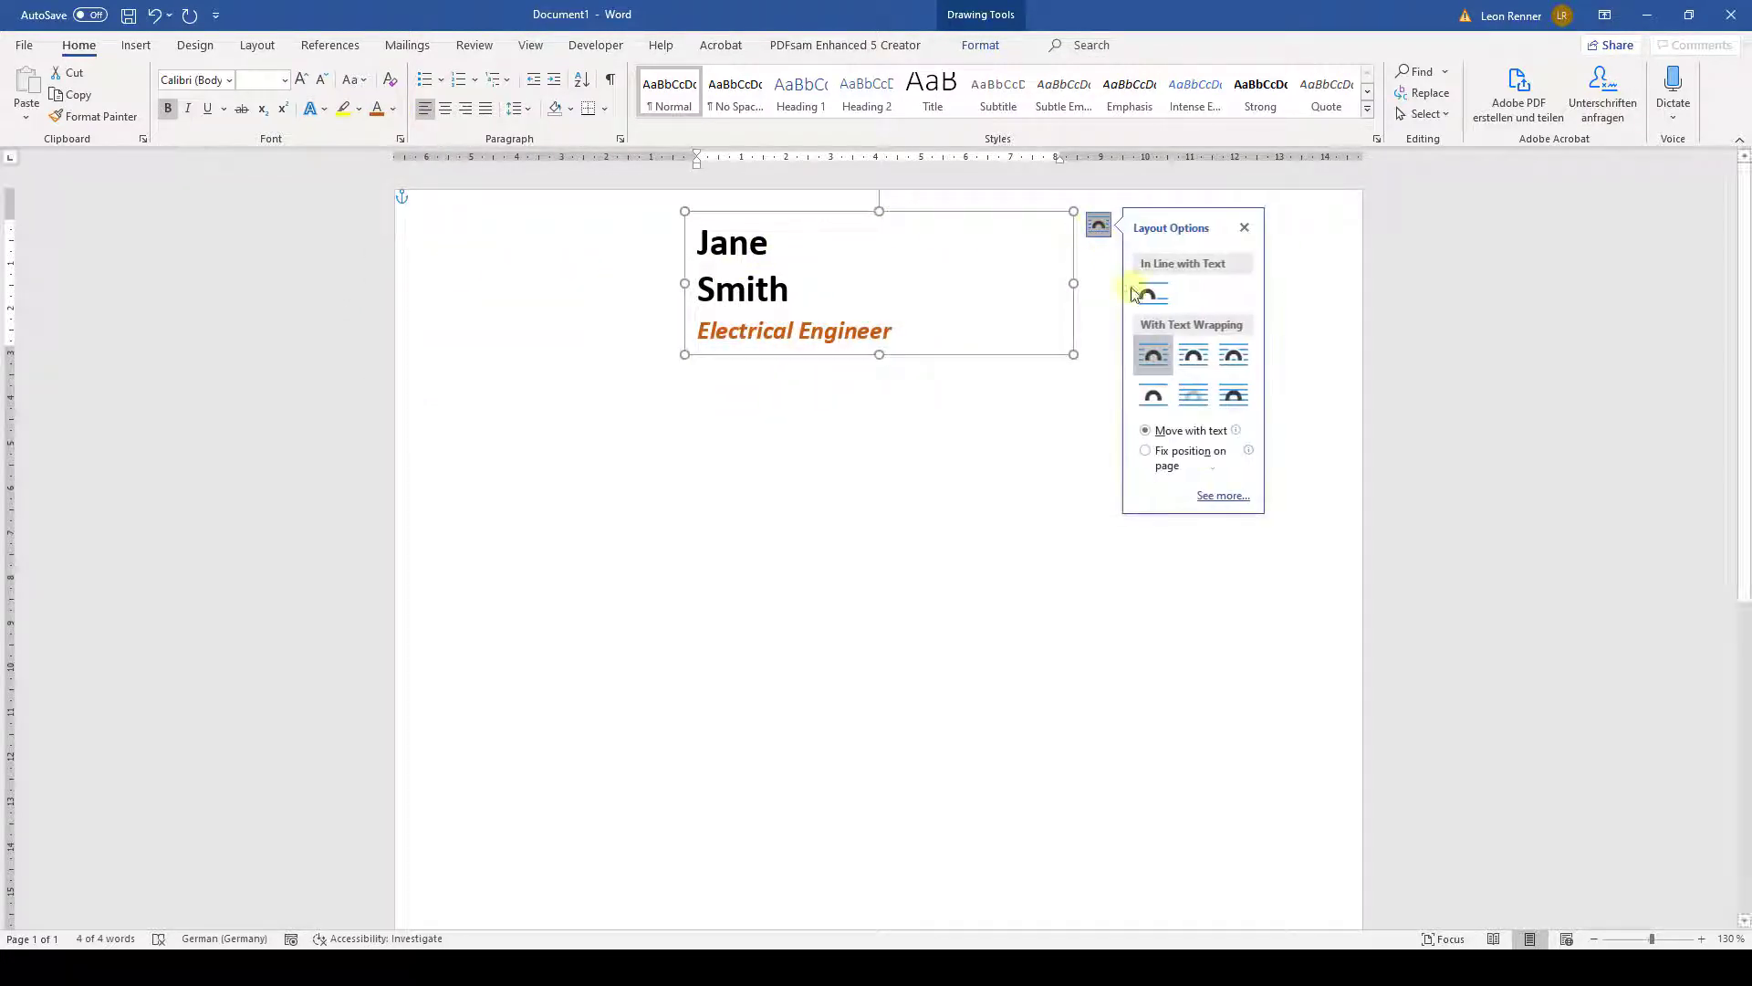
{"action": "left_click", "coordinate": [1213, 496]}
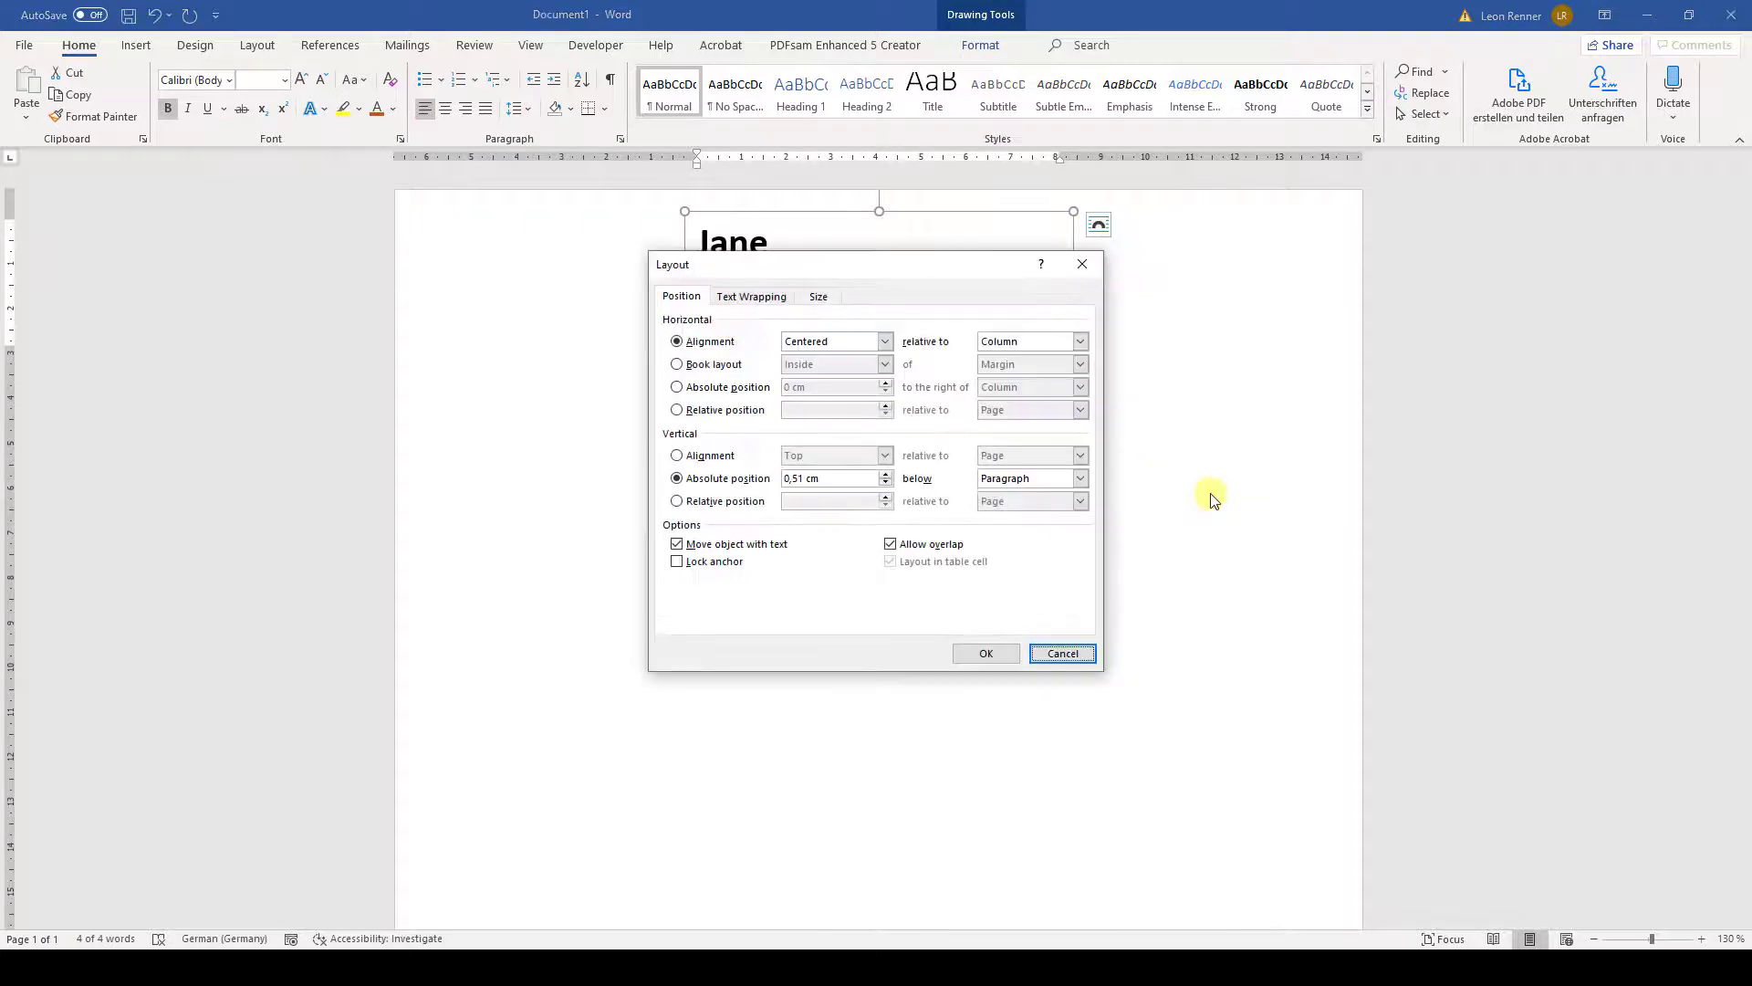
{"action": "left_click", "coordinate": [731, 389]}
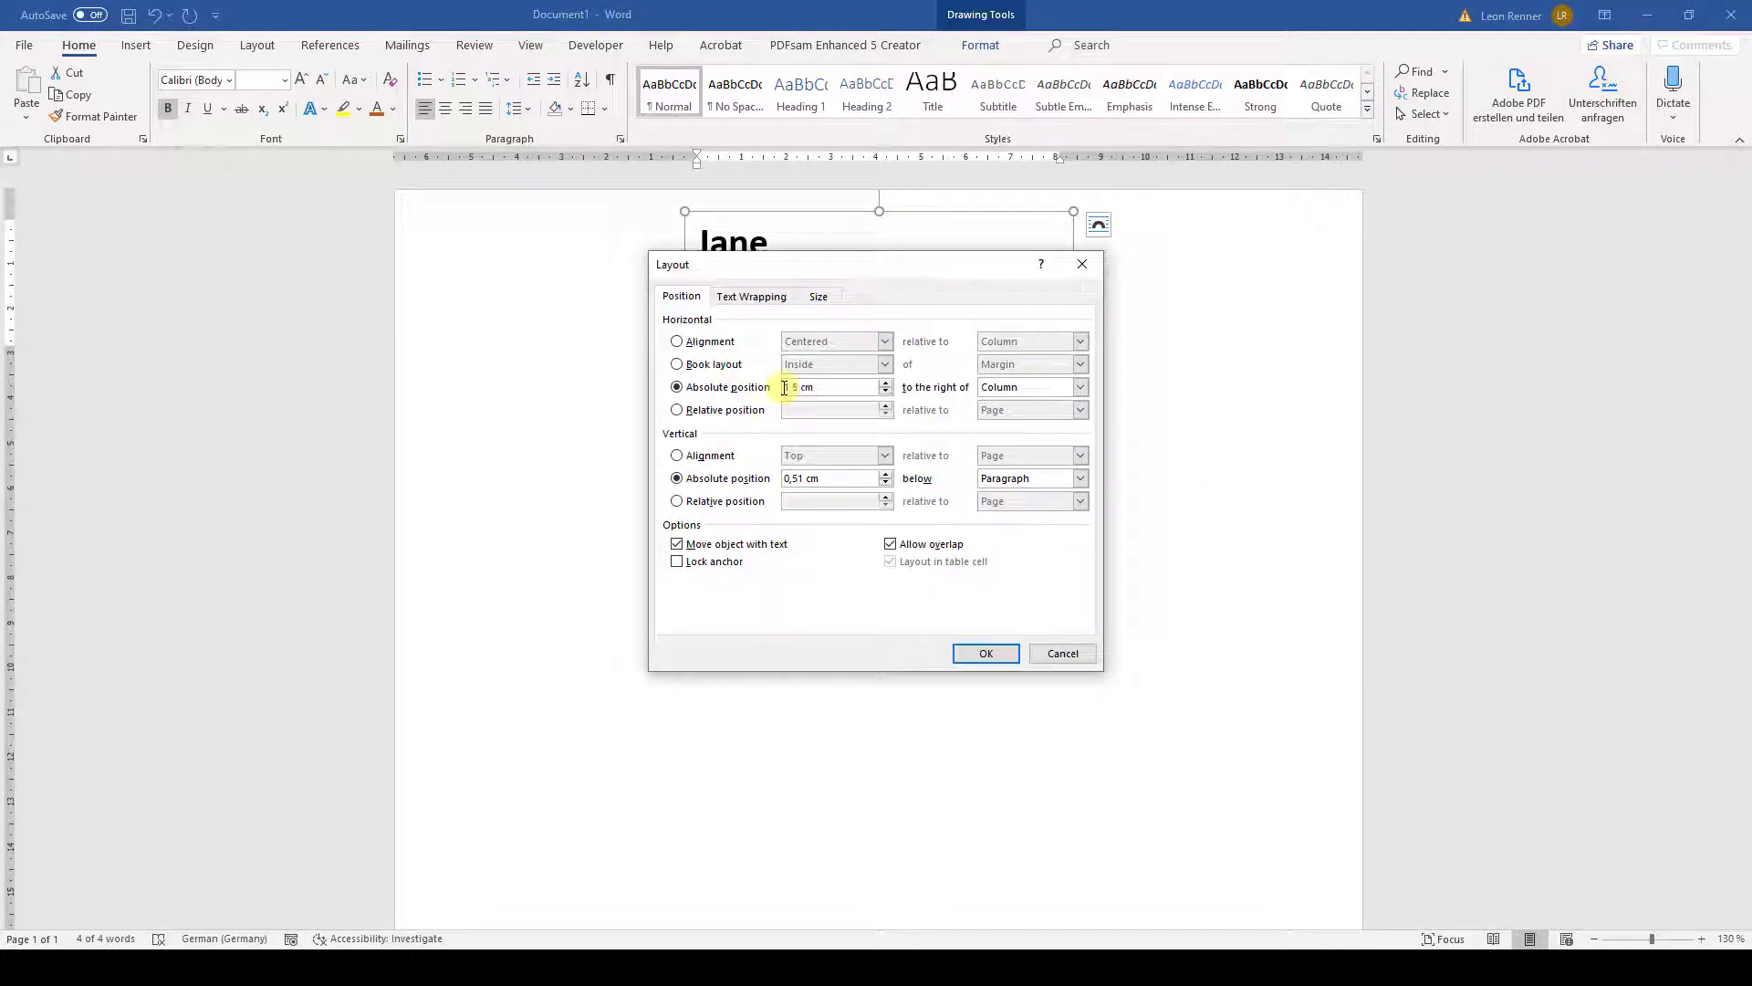
{"action": "left_click", "coordinate": [1080, 389]}
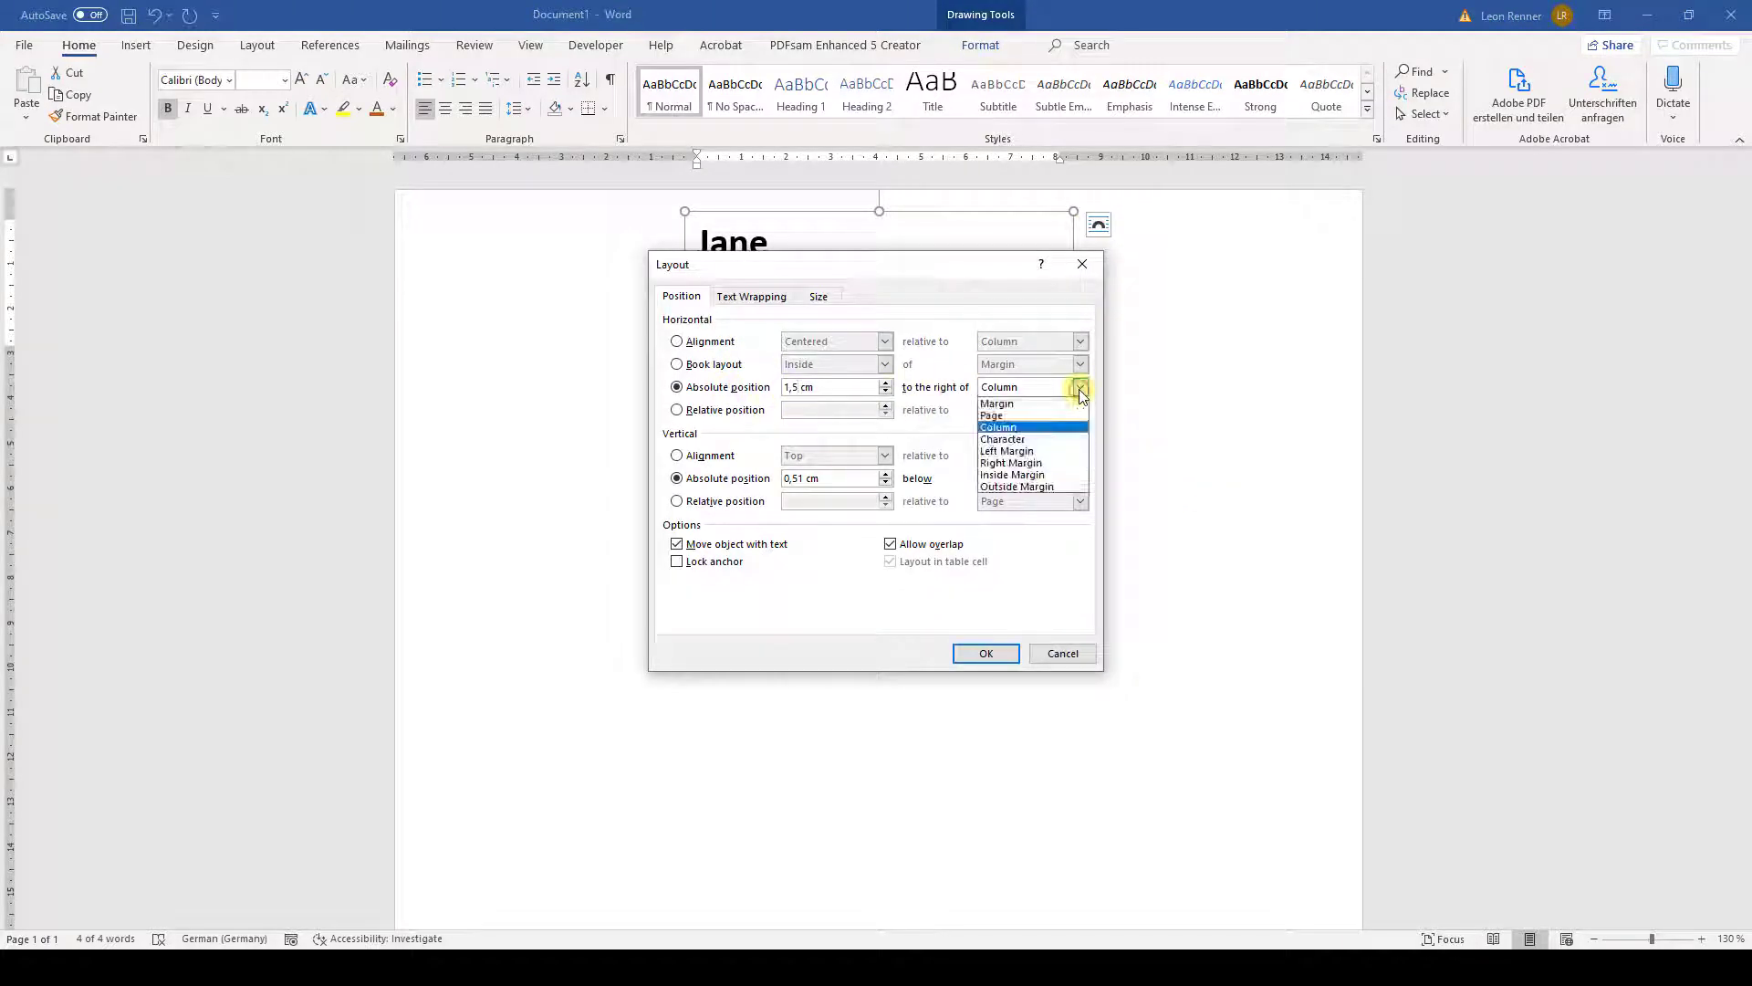
{"action": "left_click", "coordinate": [1030, 416]}
{"action": "left_click", "coordinate": [783, 481]}
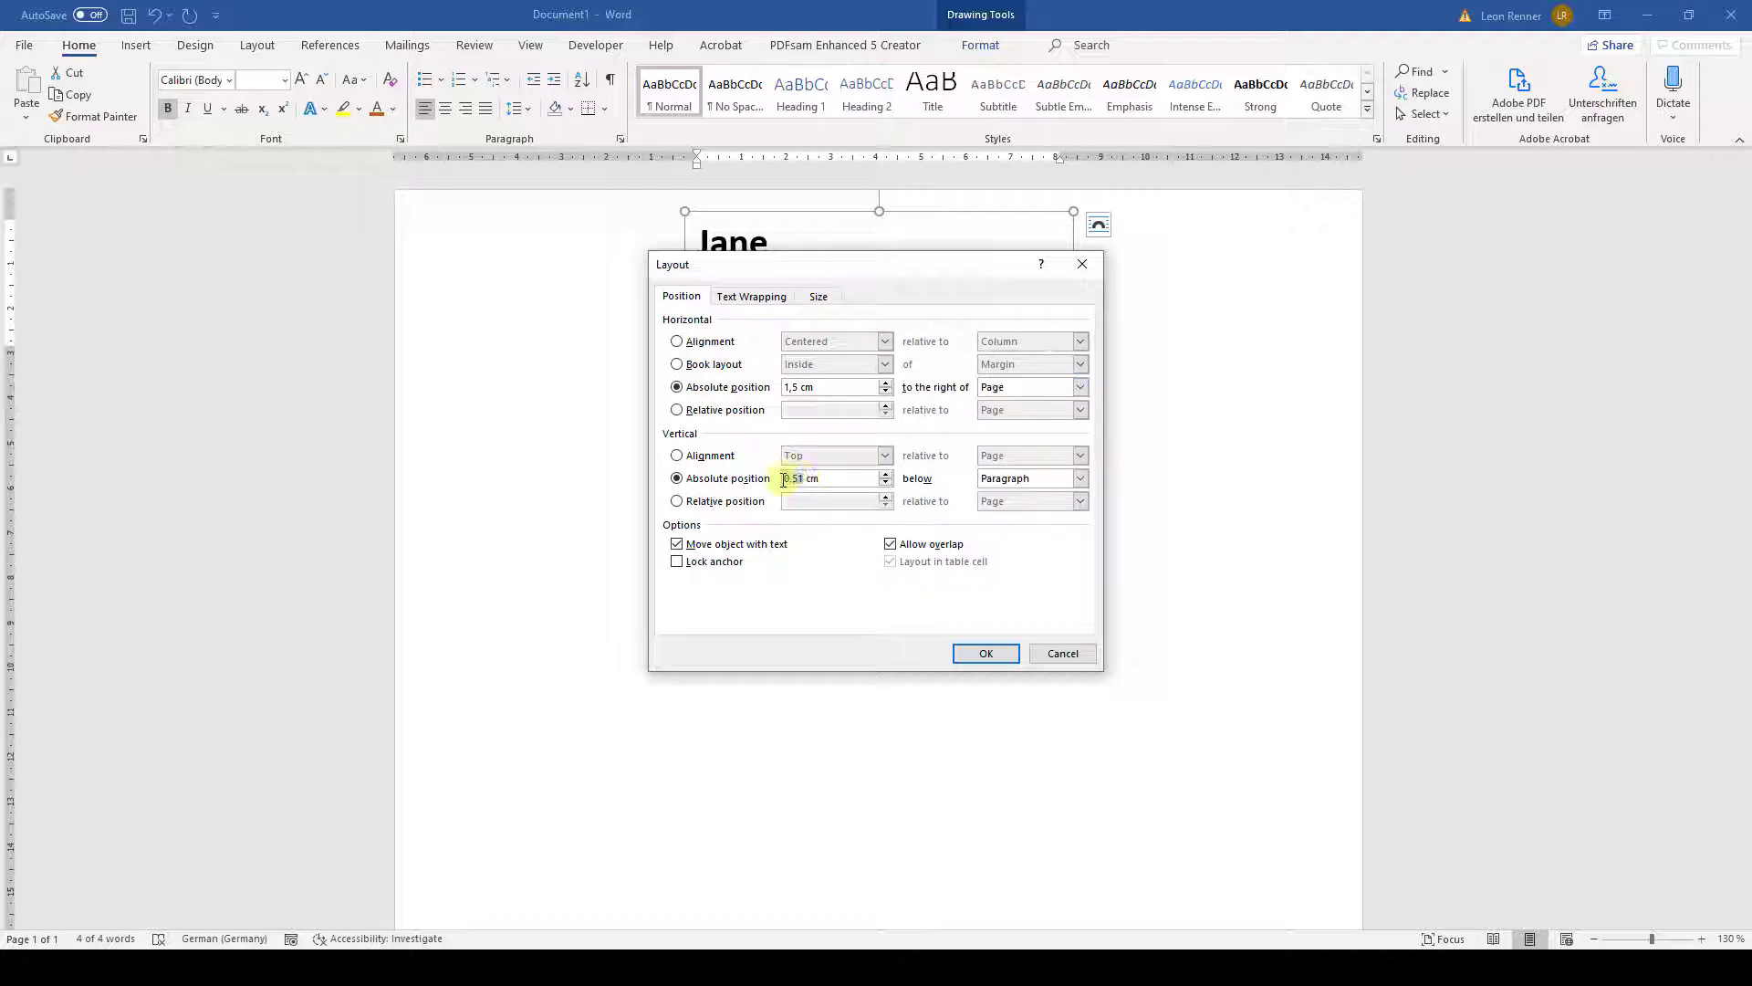
{"action": "left_click", "coordinate": [985, 484]}
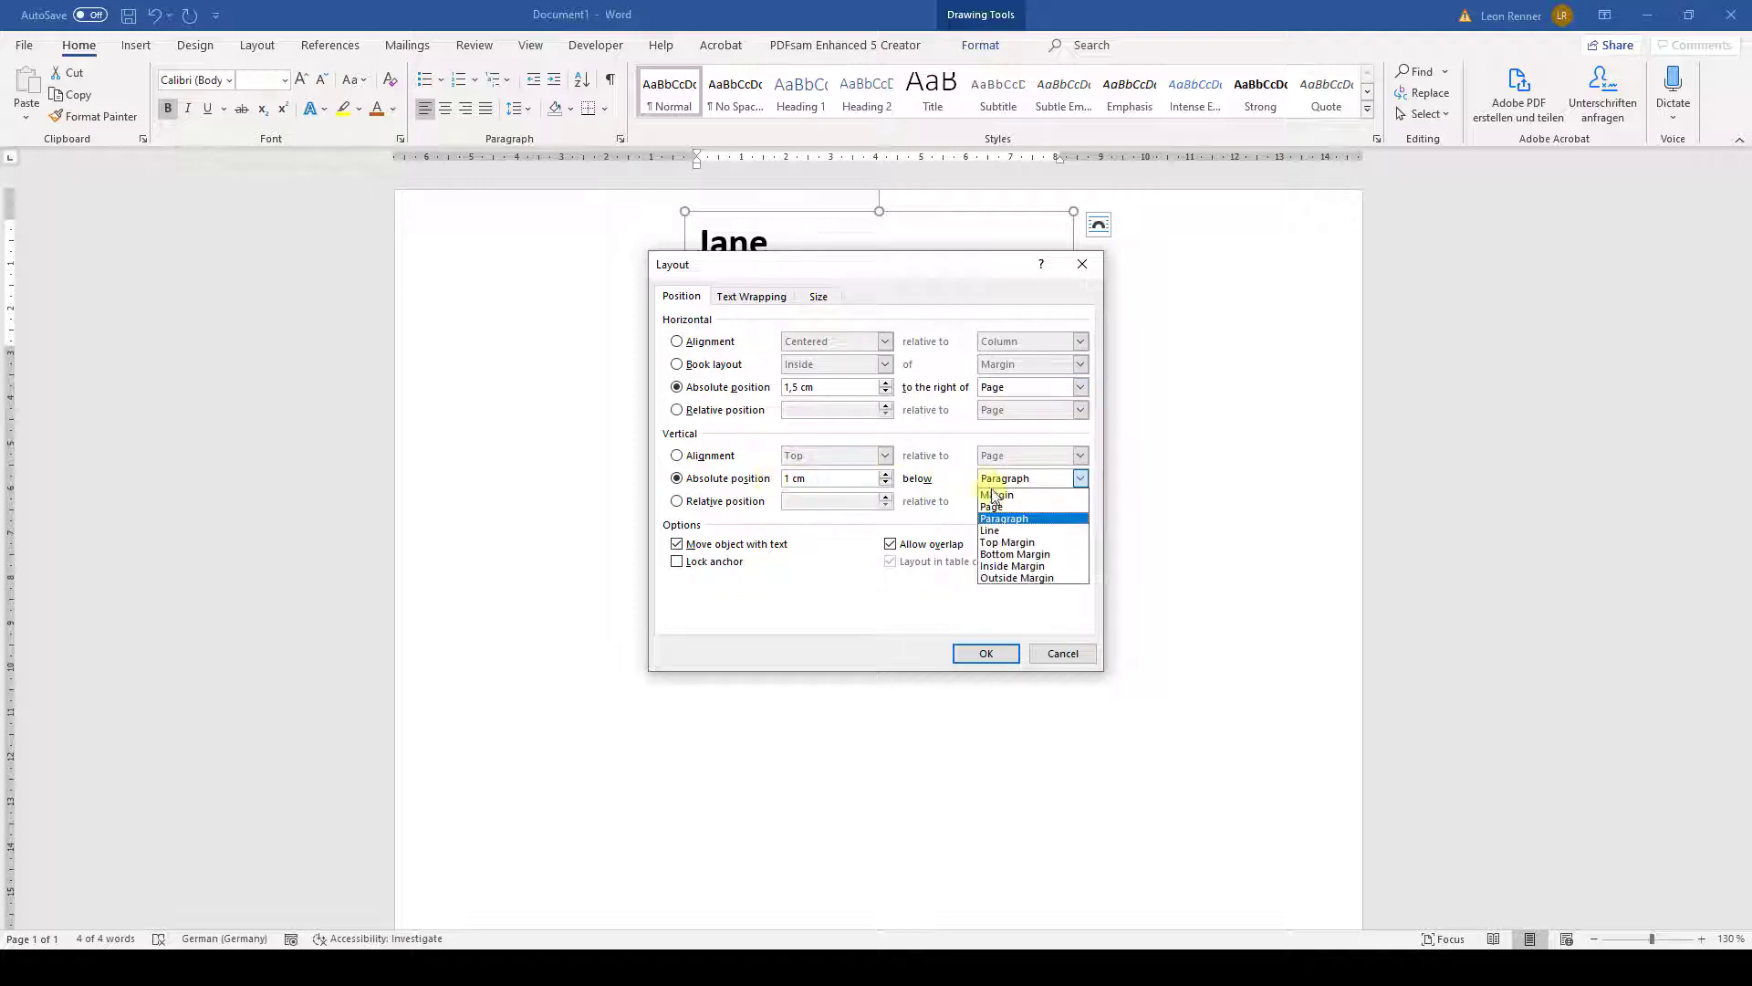
{"action": "left_click", "coordinate": [995, 513]}
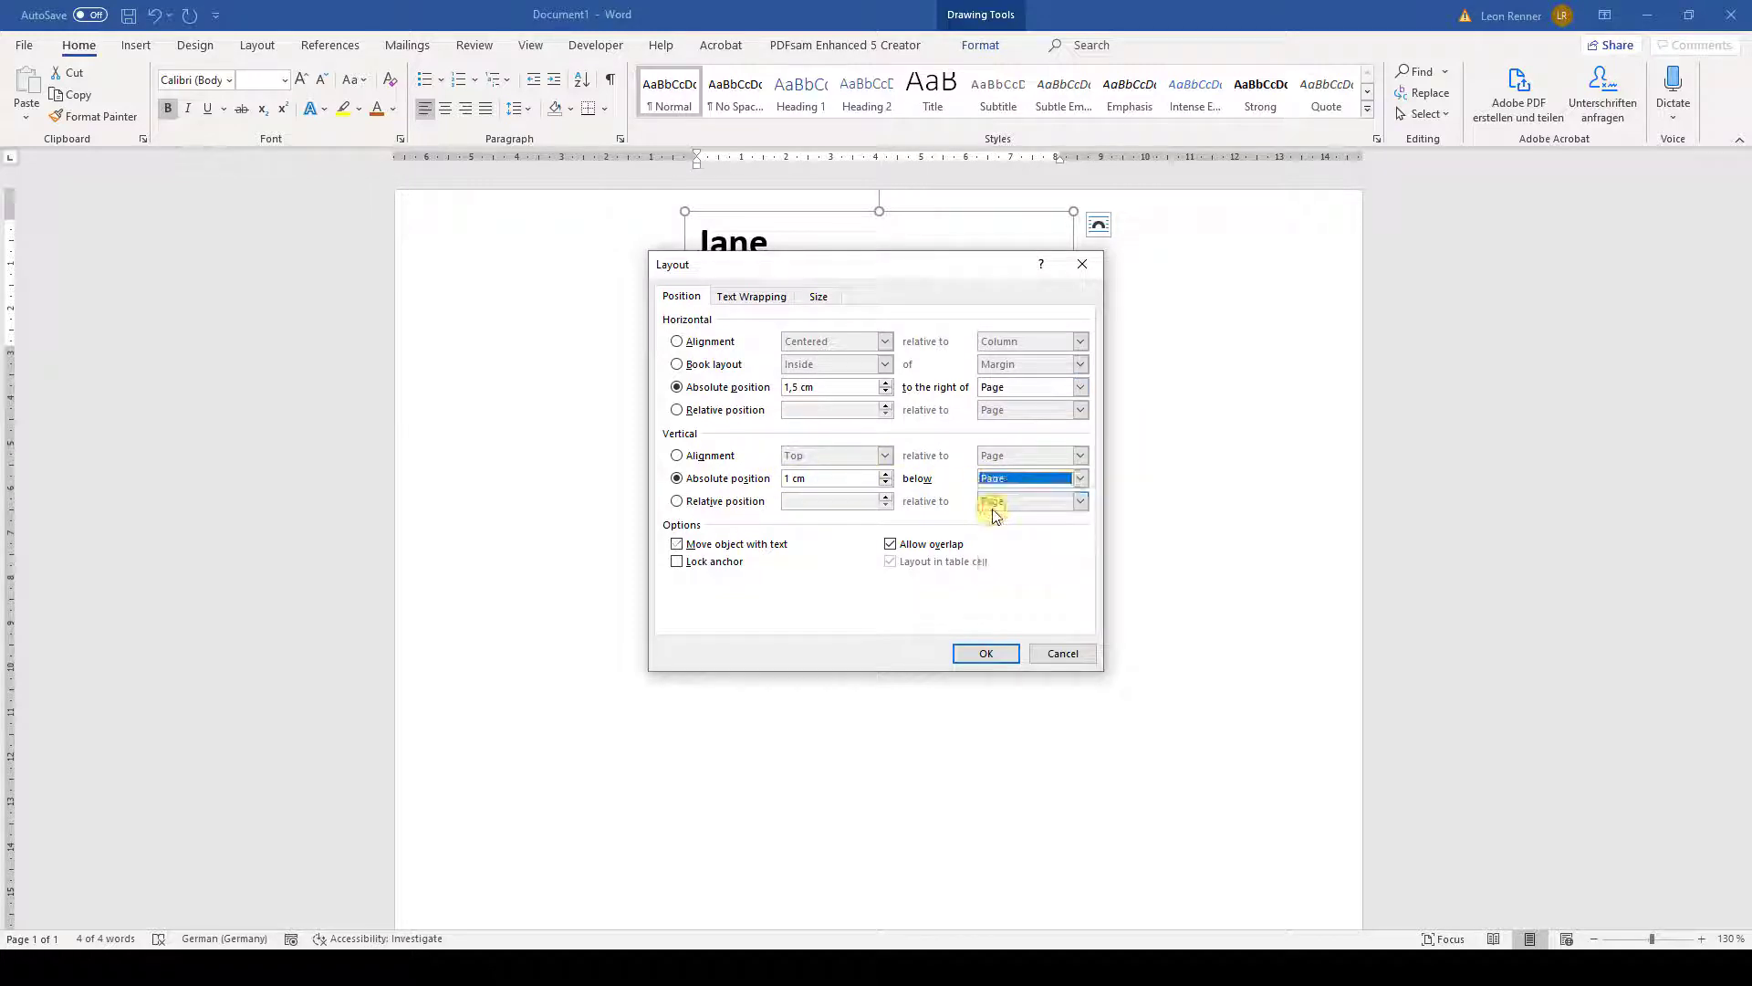
{"action": "left_click", "coordinate": [974, 654]}
{"action": "left_click", "coordinate": [707, 516]}
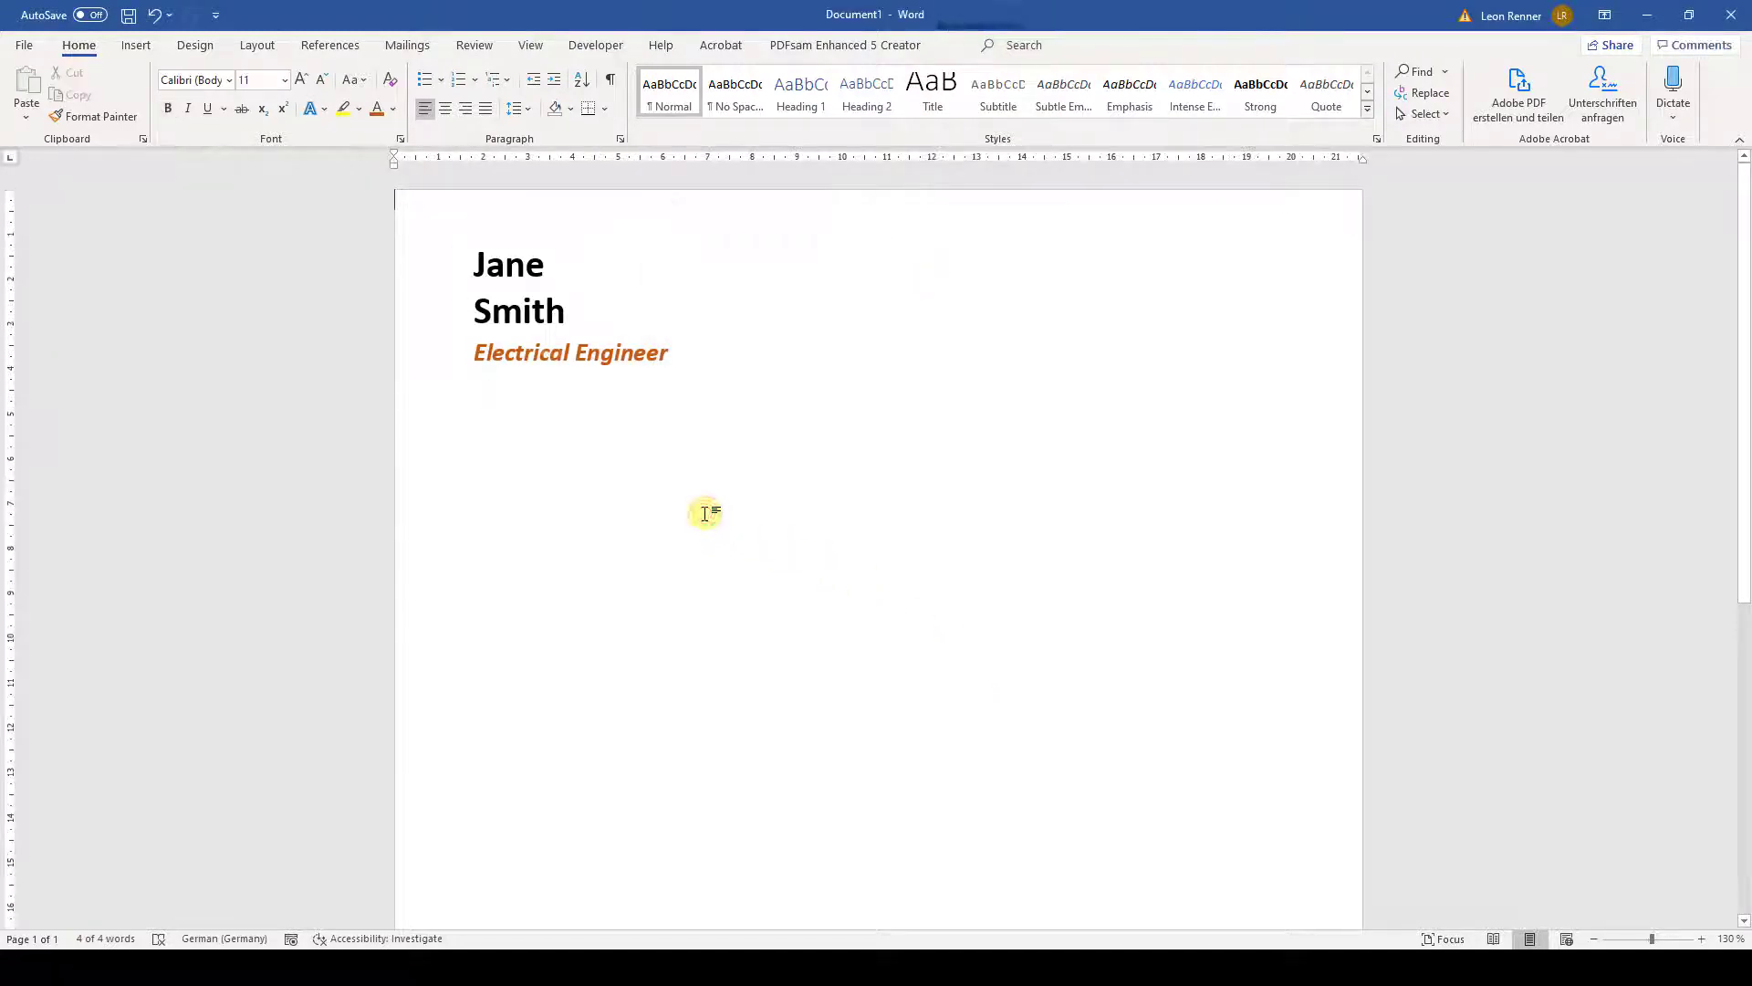
- Insert a briefcase icon found by searching 'bag' in the icon library
{"action": "left_click", "coordinate": [135, 45]}
{"action": "left_click", "coordinate": [334, 100]}
{"action": "type", "text": "bag"}
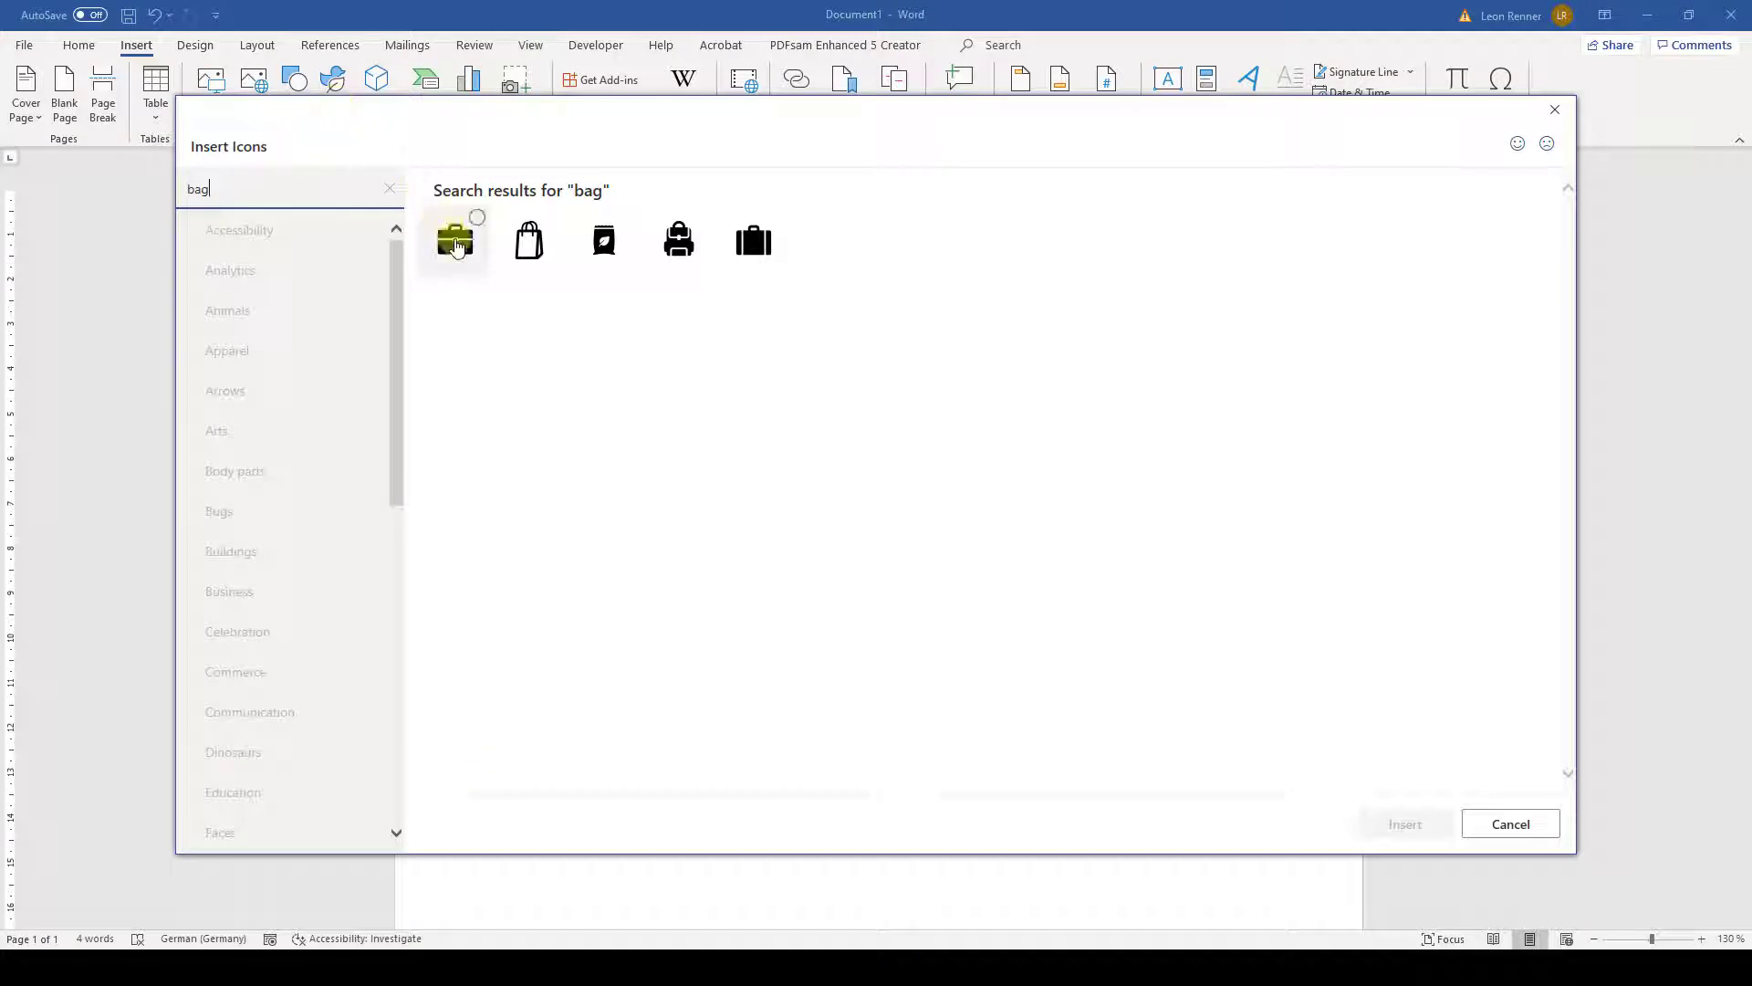
{"action": "left_click", "coordinate": [456, 243]}
{"action": "left_click", "coordinate": [1384, 826]}
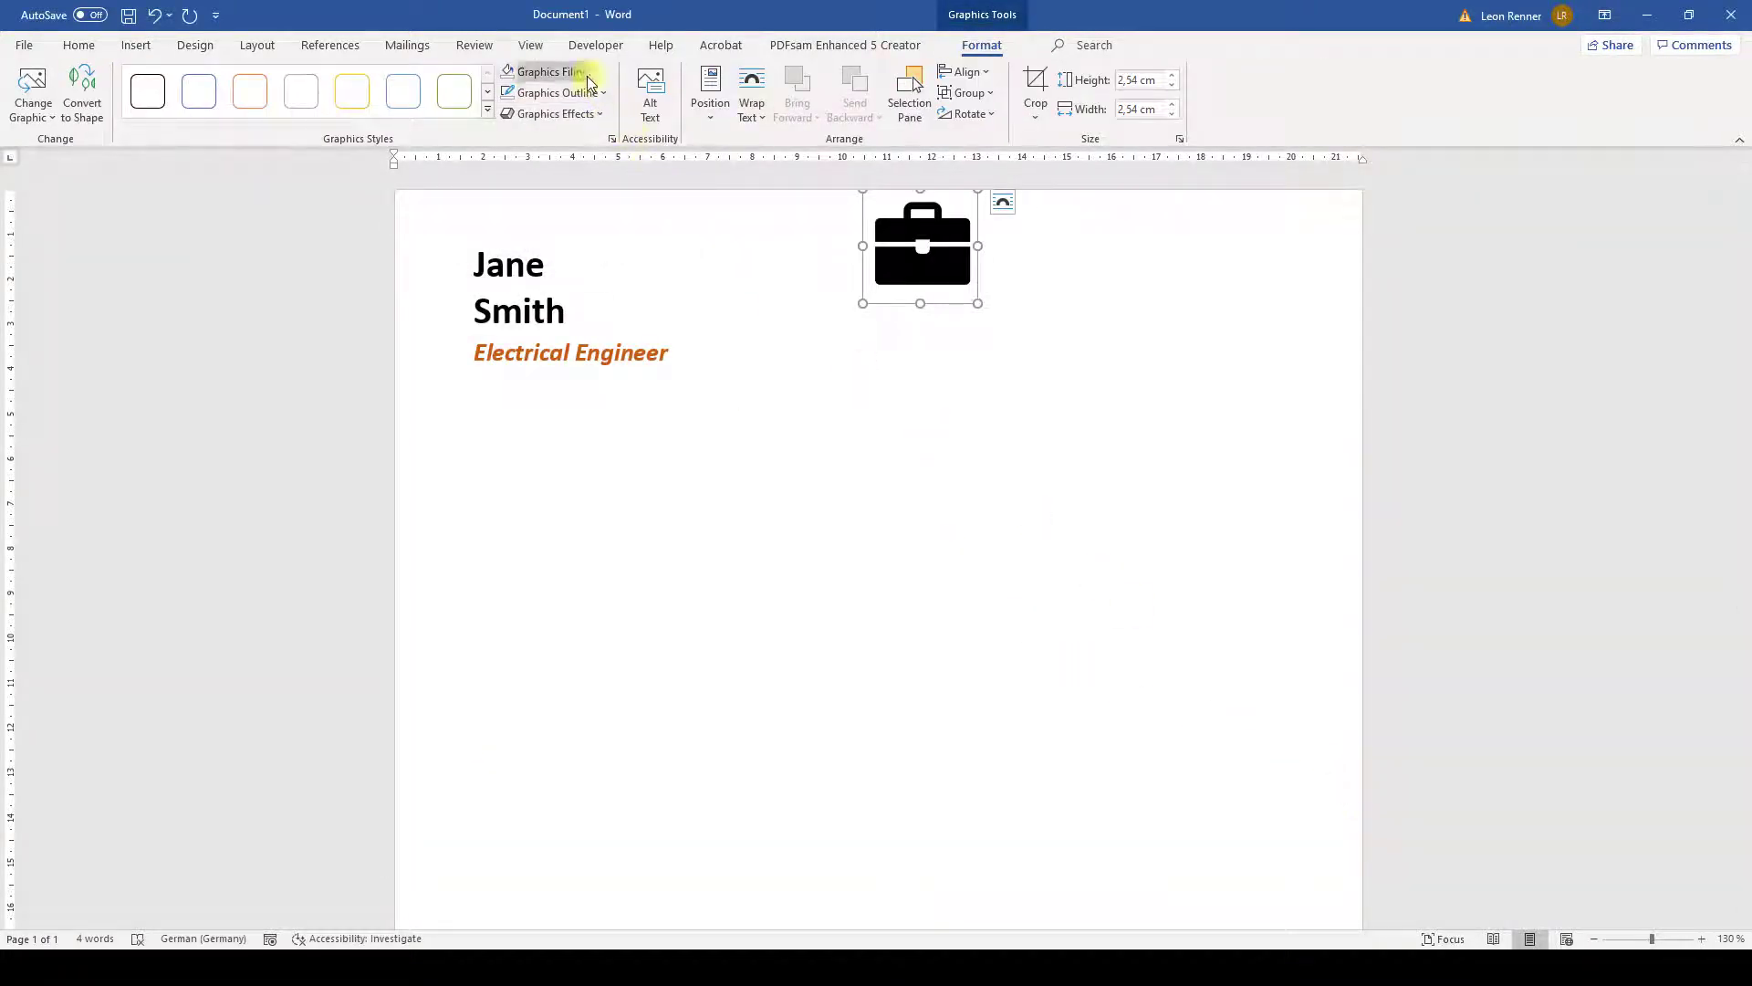
- Give the icon no fill and an orange 1½ pt outline
{"action": "left_click", "coordinate": [587, 74]}
{"action": "left_click", "coordinate": [547, 274]}
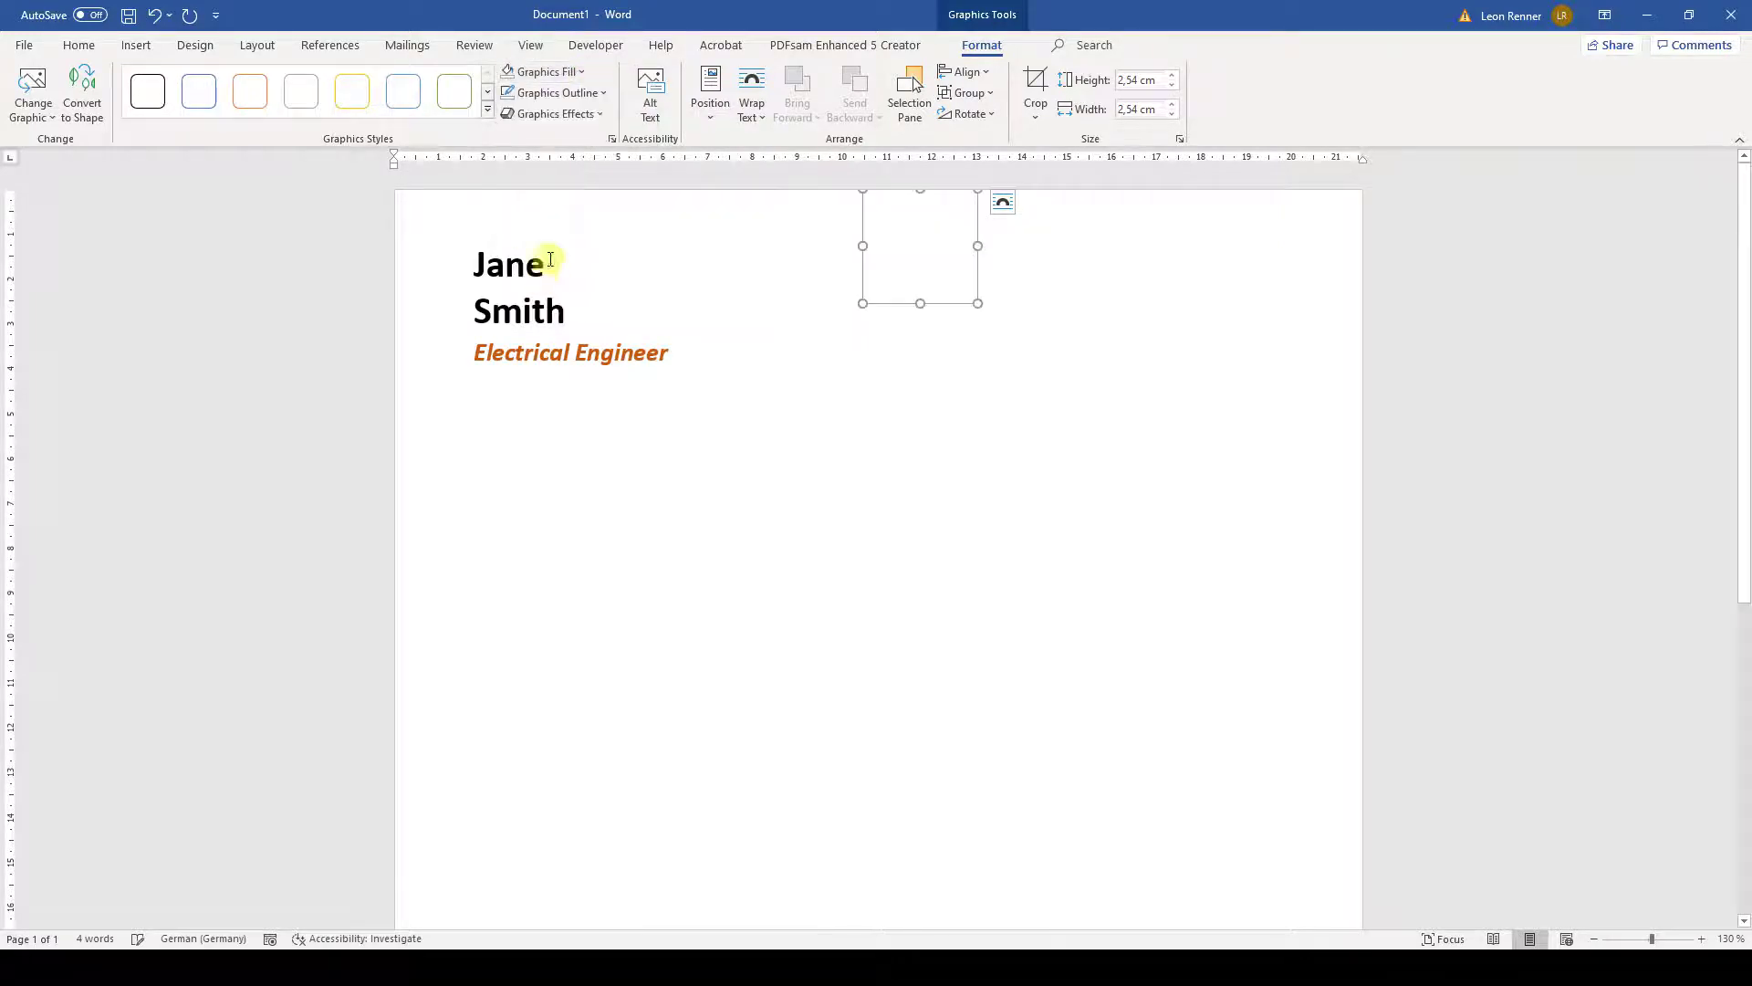
{"action": "left_click", "coordinate": [595, 94]}
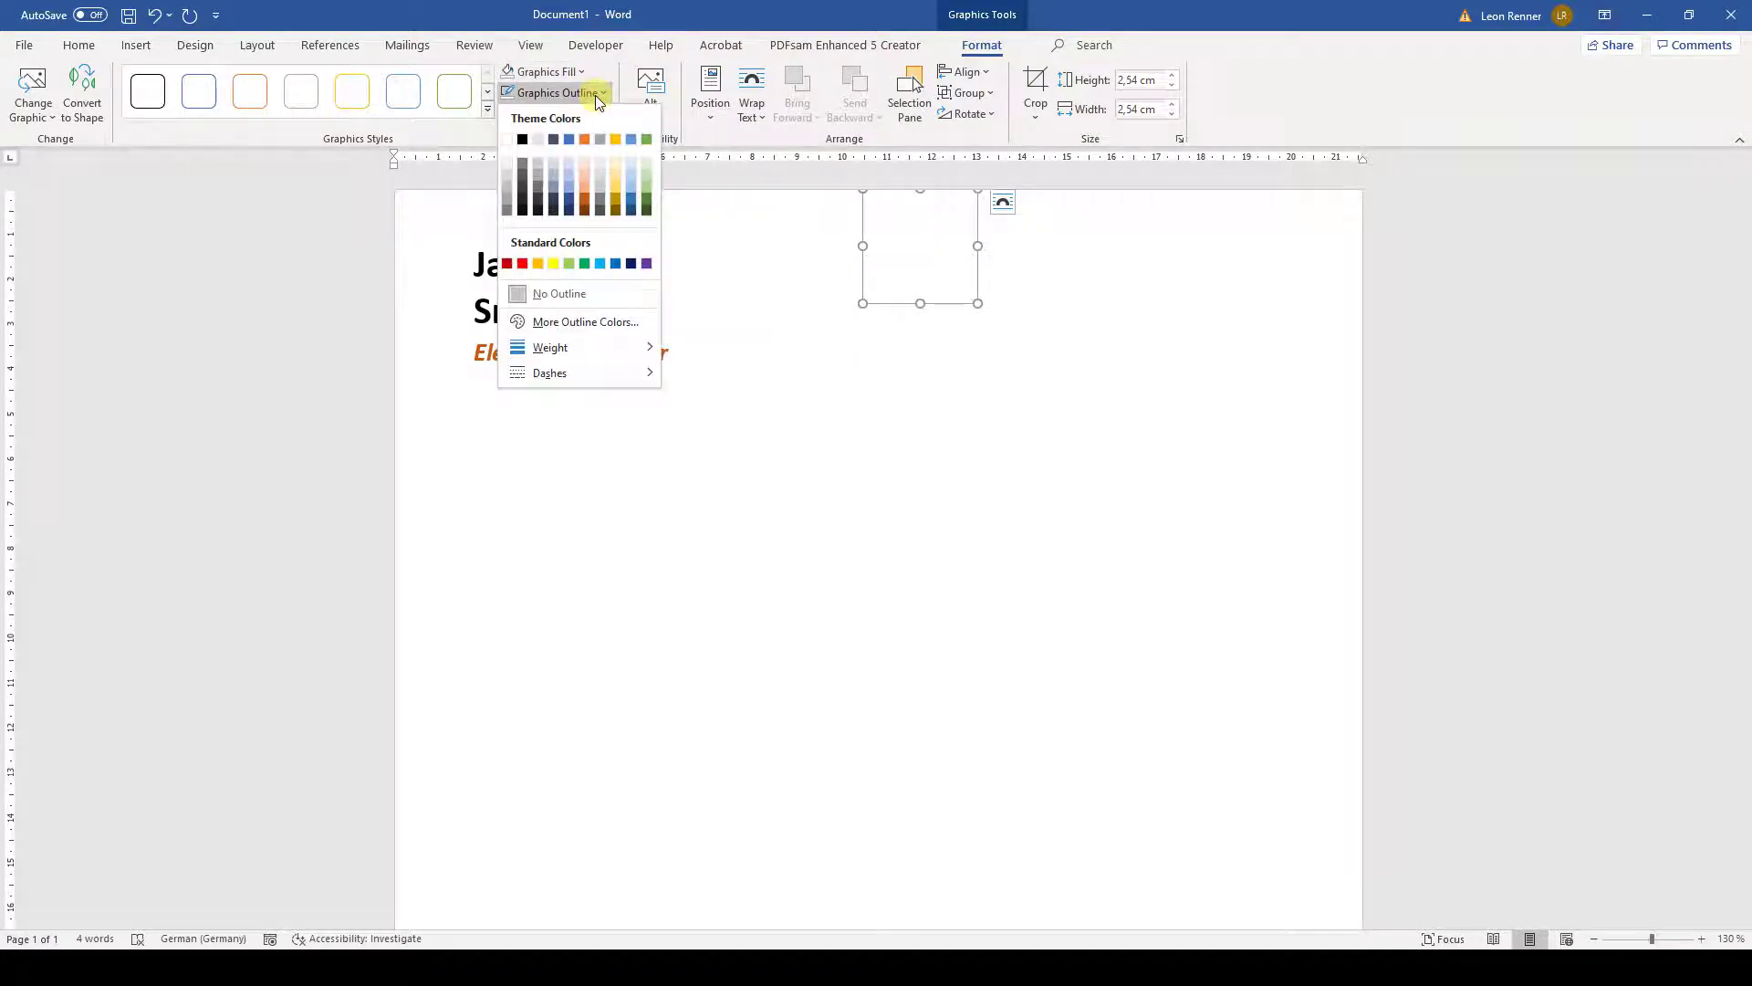
{"action": "left_click", "coordinate": [582, 199]}
{"action": "left_click", "coordinate": [548, 92]}
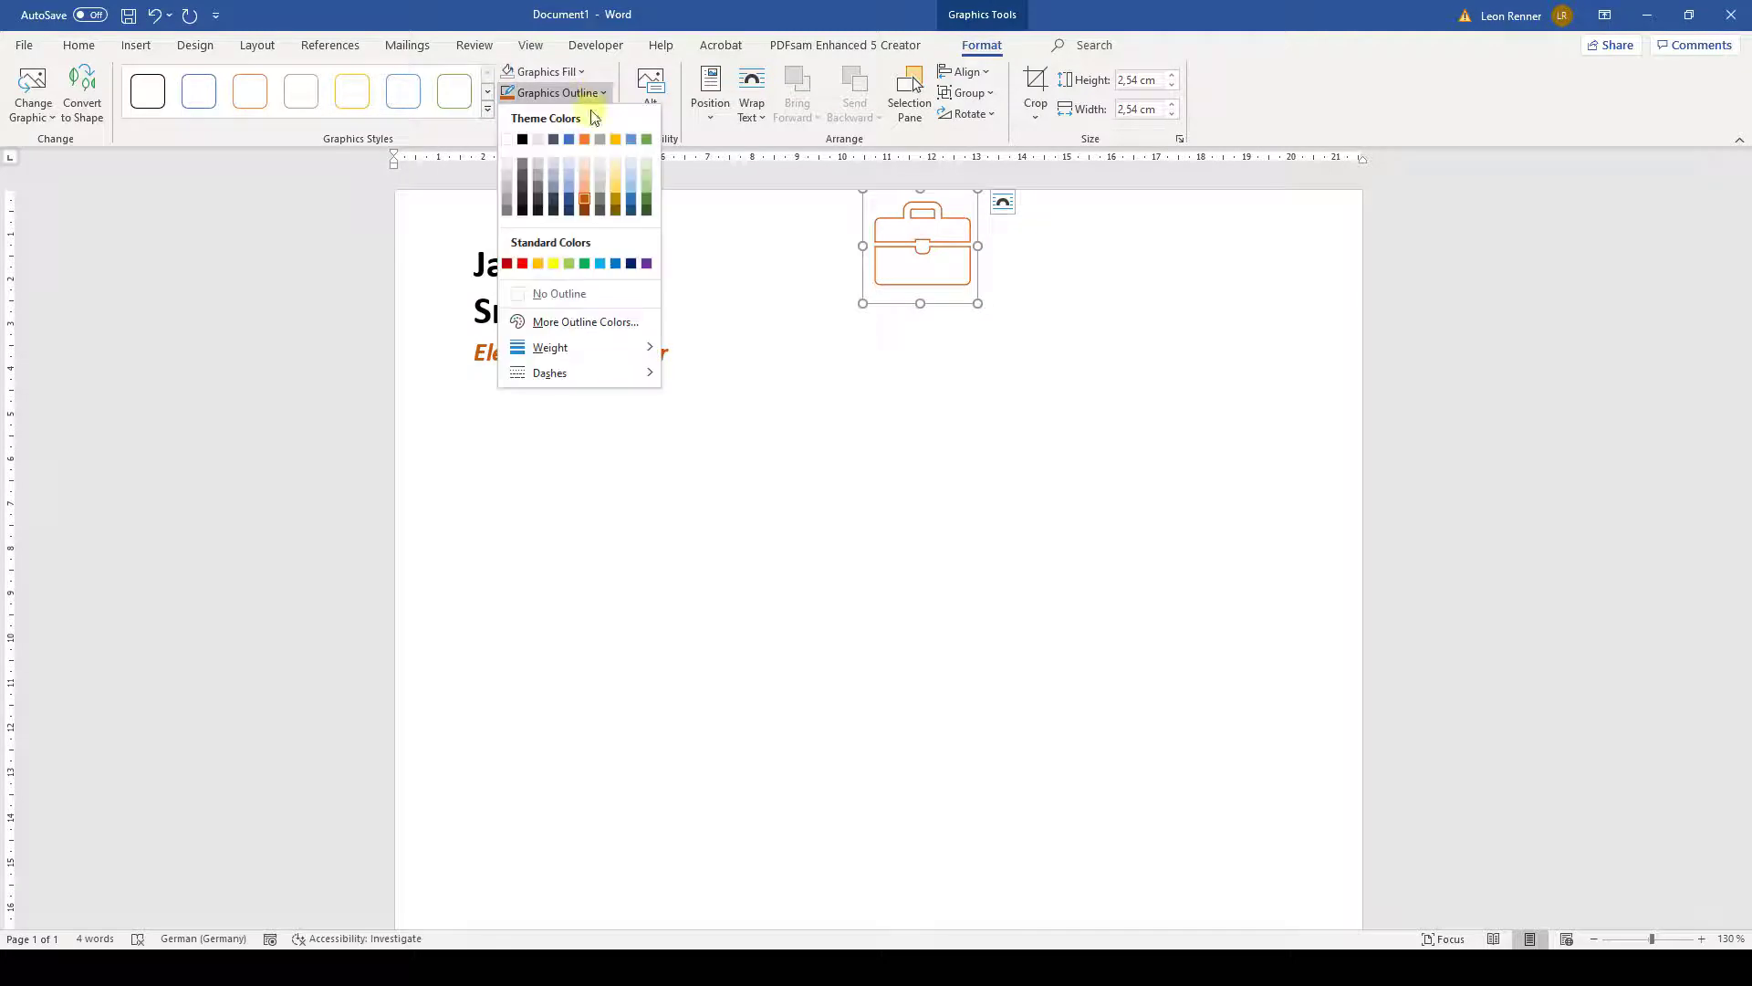
{"action": "mouse_move", "coordinate": [615, 354]}
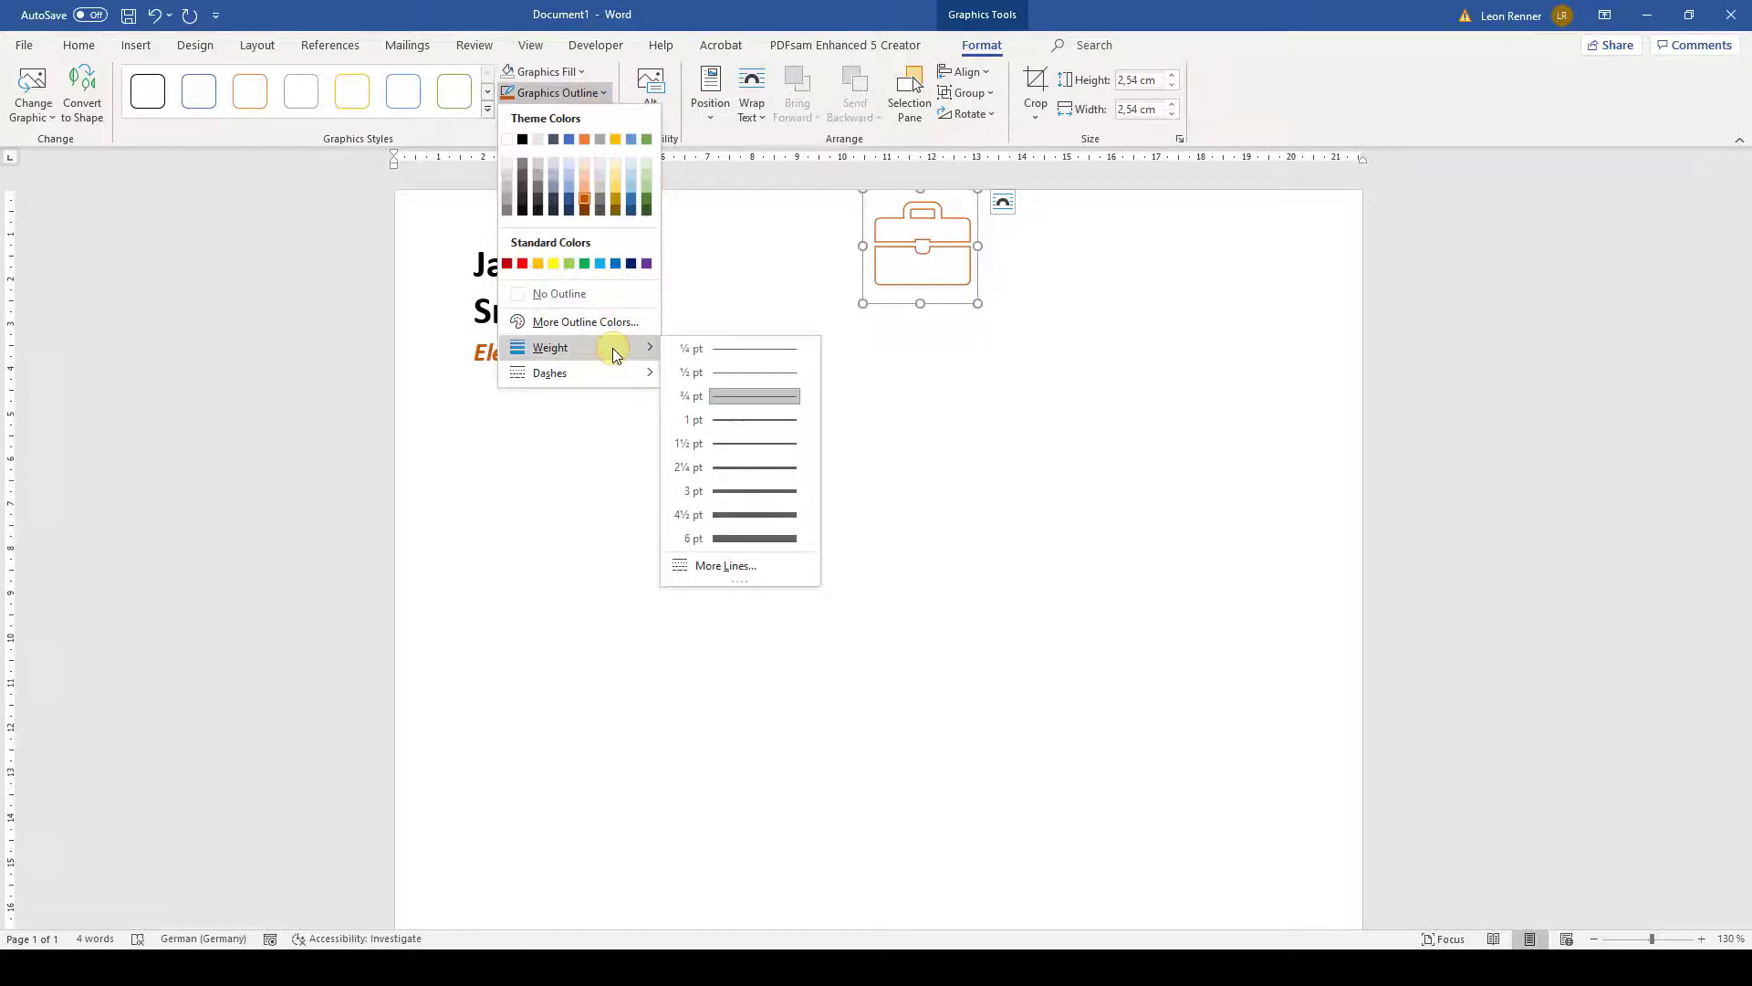
{"action": "left_click", "coordinate": [728, 444]}
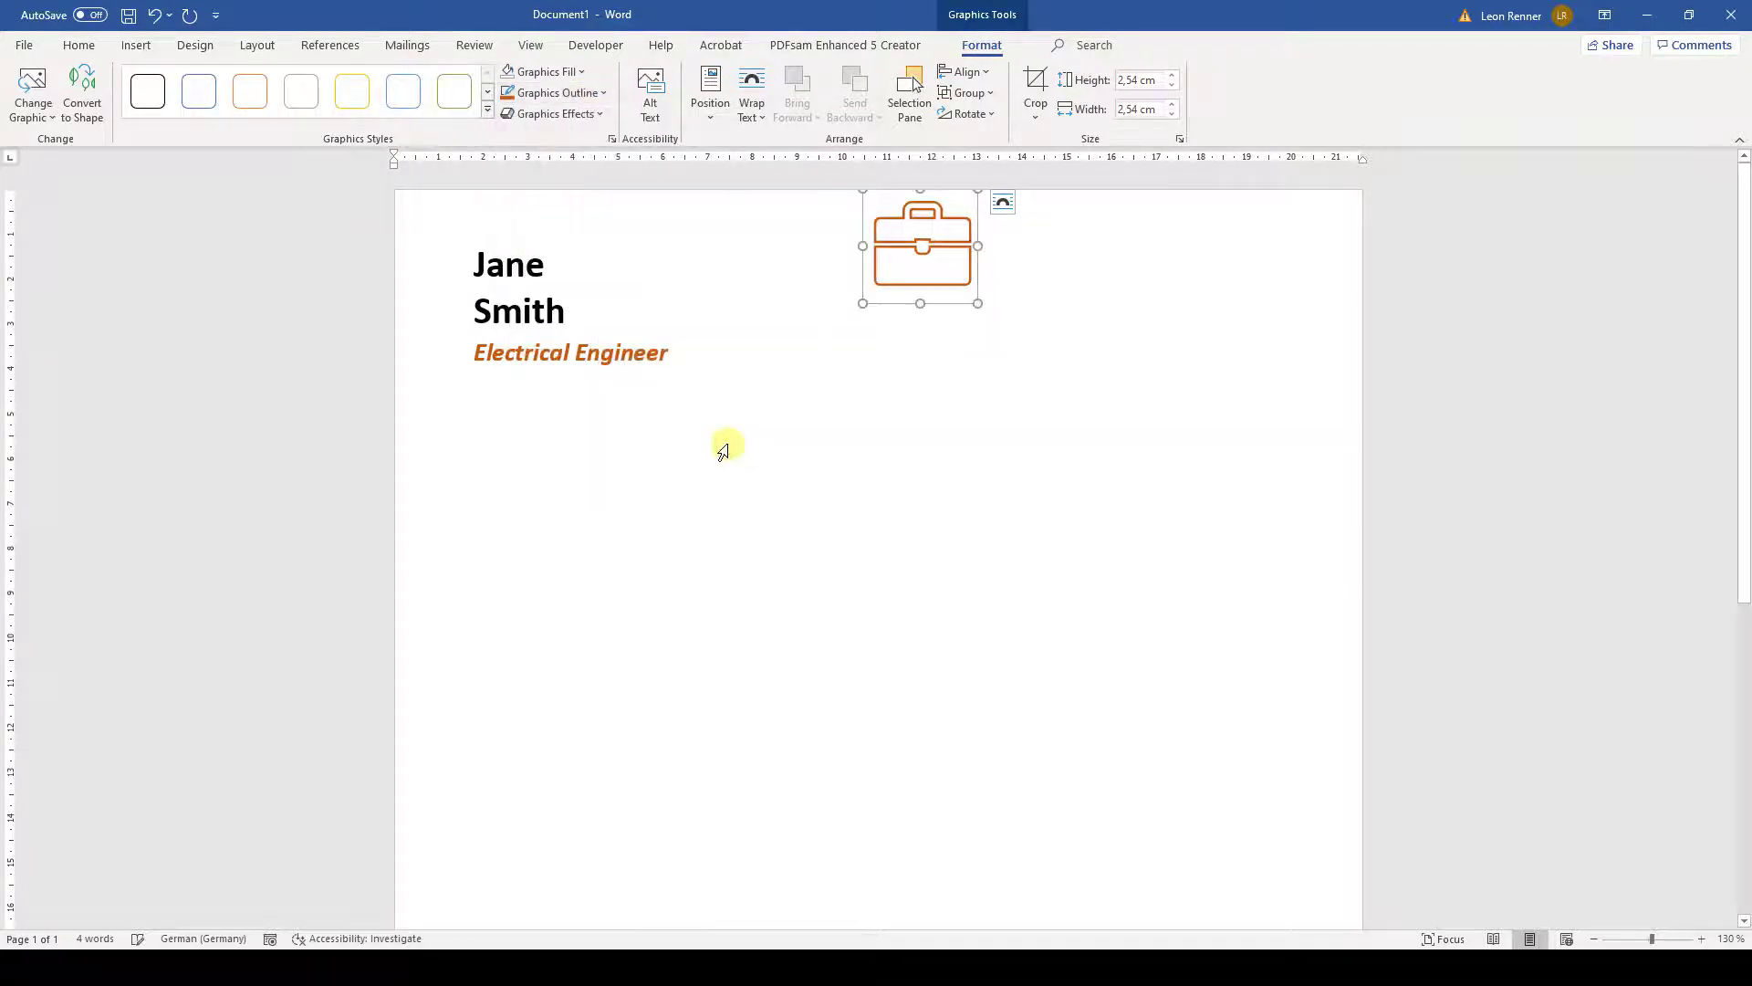
- Resize the icon to 1,8 cm, set Square wrapping, and place it below the title
{"action": "left_click", "coordinate": [1136, 80]}
{"action": "type", "text": "1,8"}
{"action": "key", "text": "Return"}
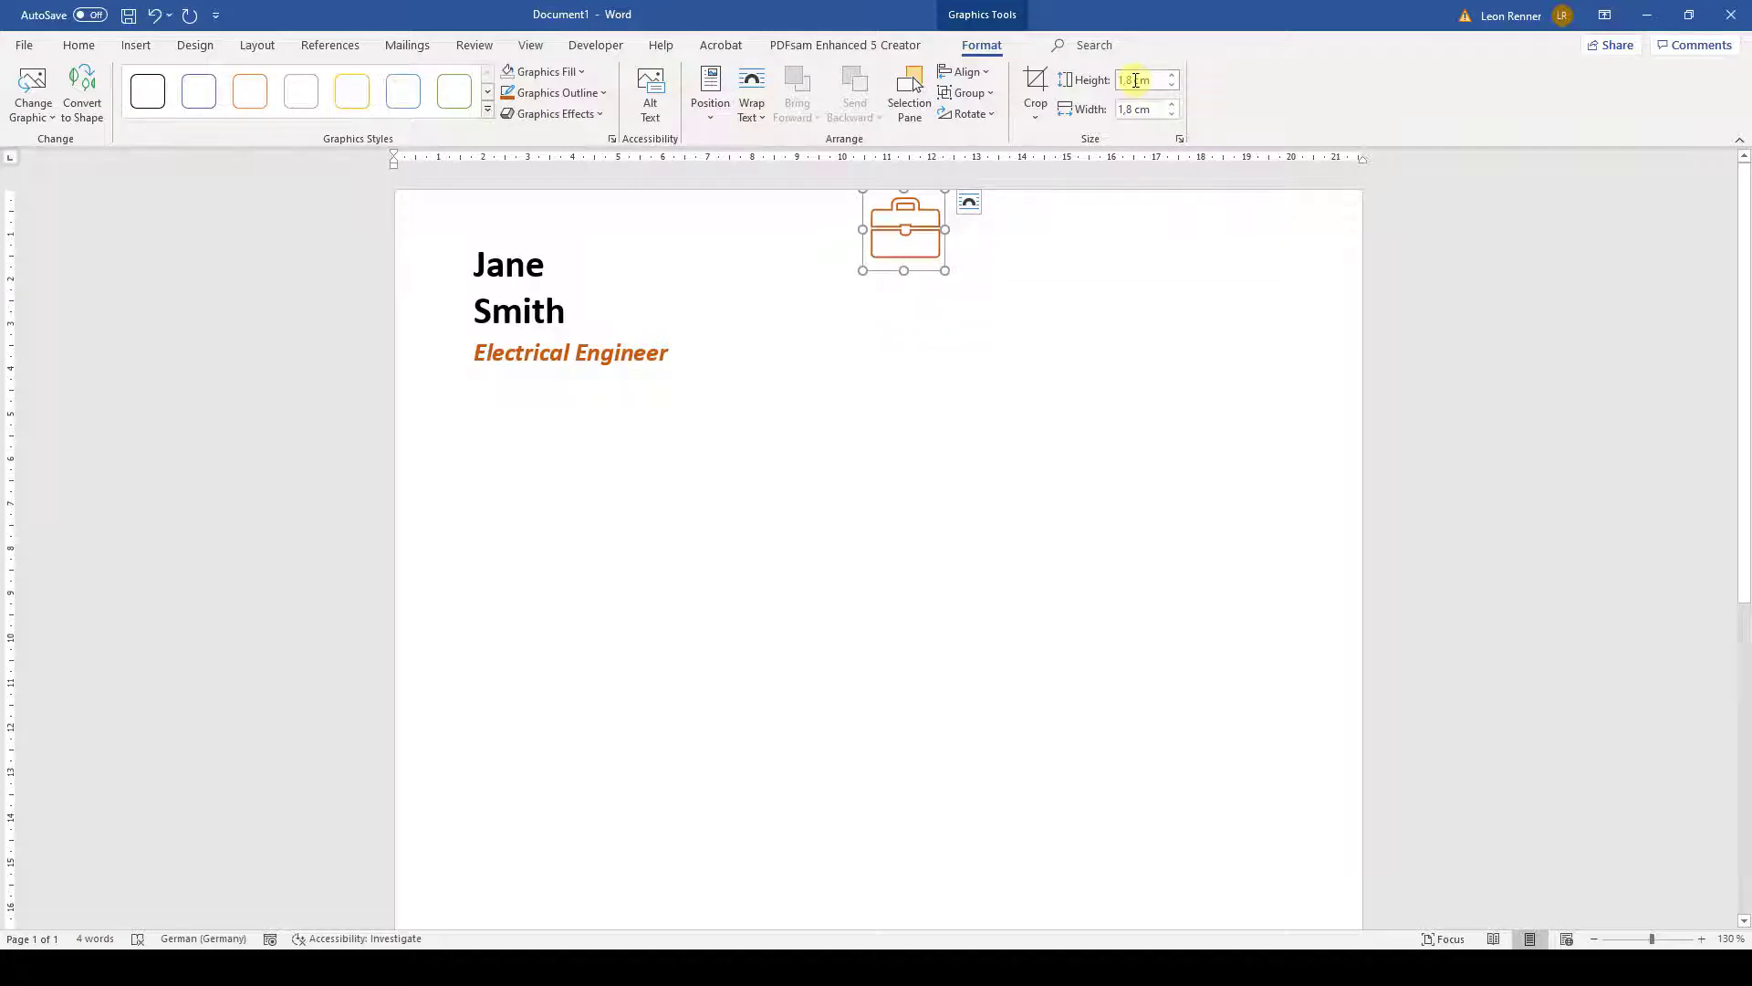
{"action": "left_click", "coordinate": [969, 202]}
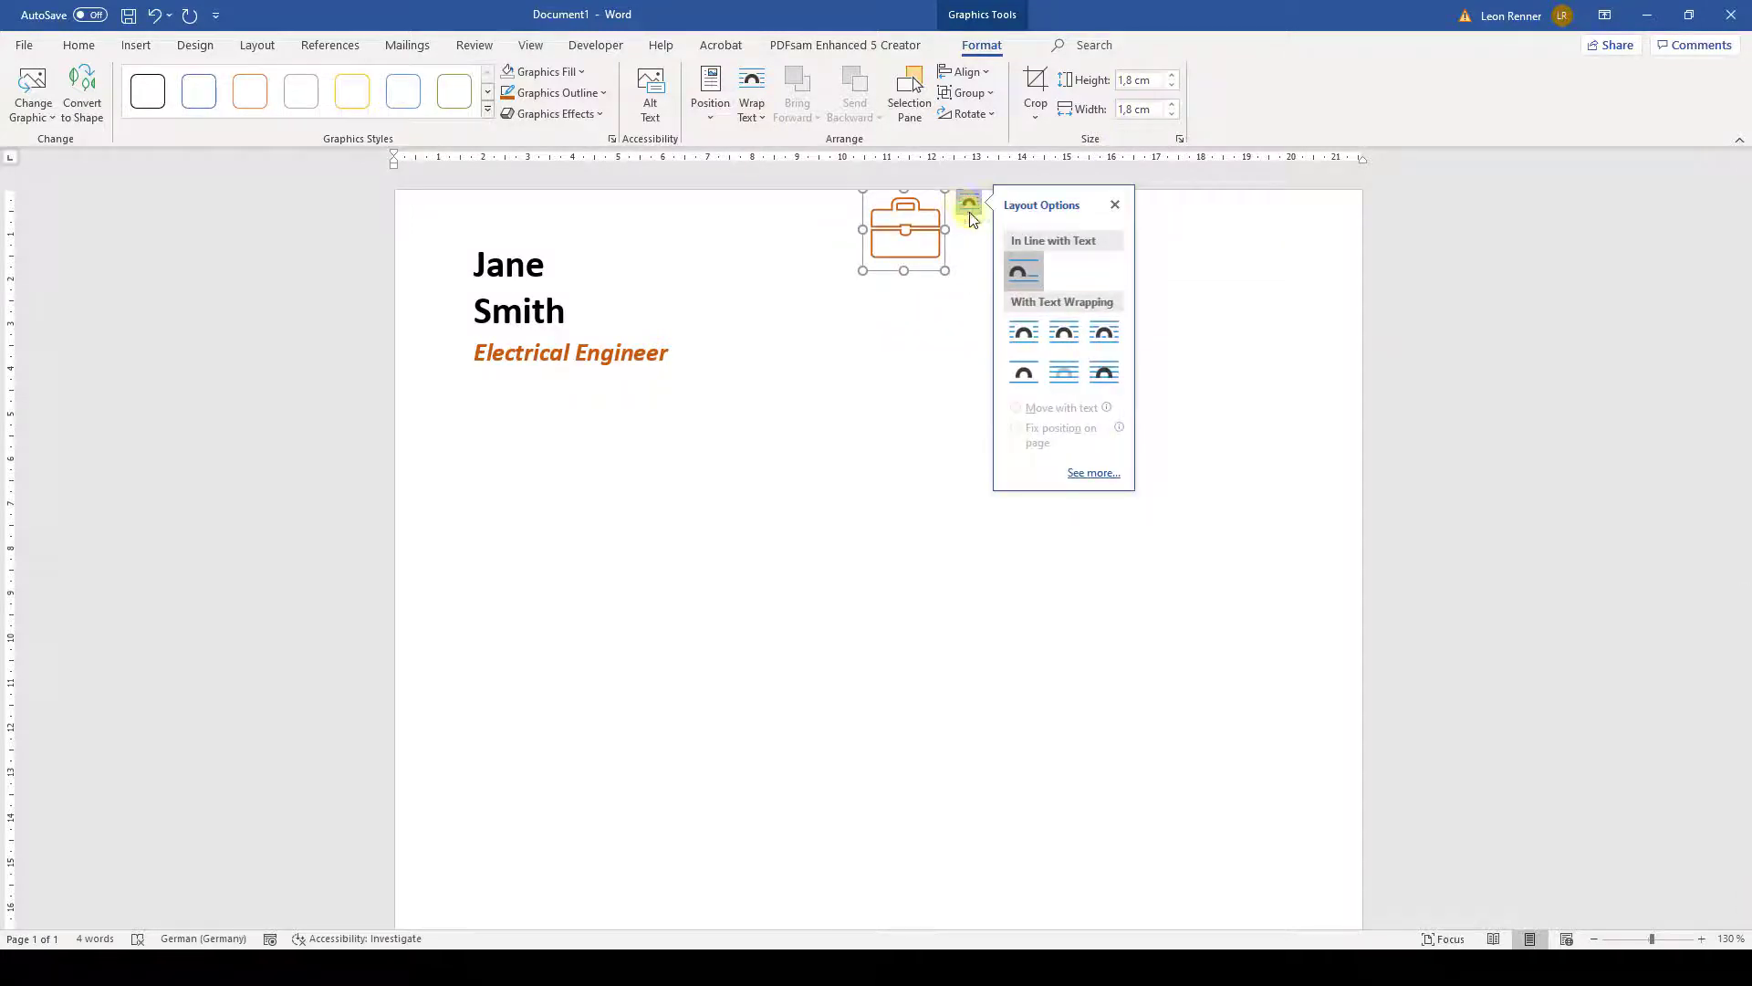
{"action": "left_click", "coordinate": [1023, 335]}
{"action": "left_click_drag", "start_coordinate": [900, 222], "coordinate": [656, 448]}
{"action": "left_click", "coordinate": [676, 465]}
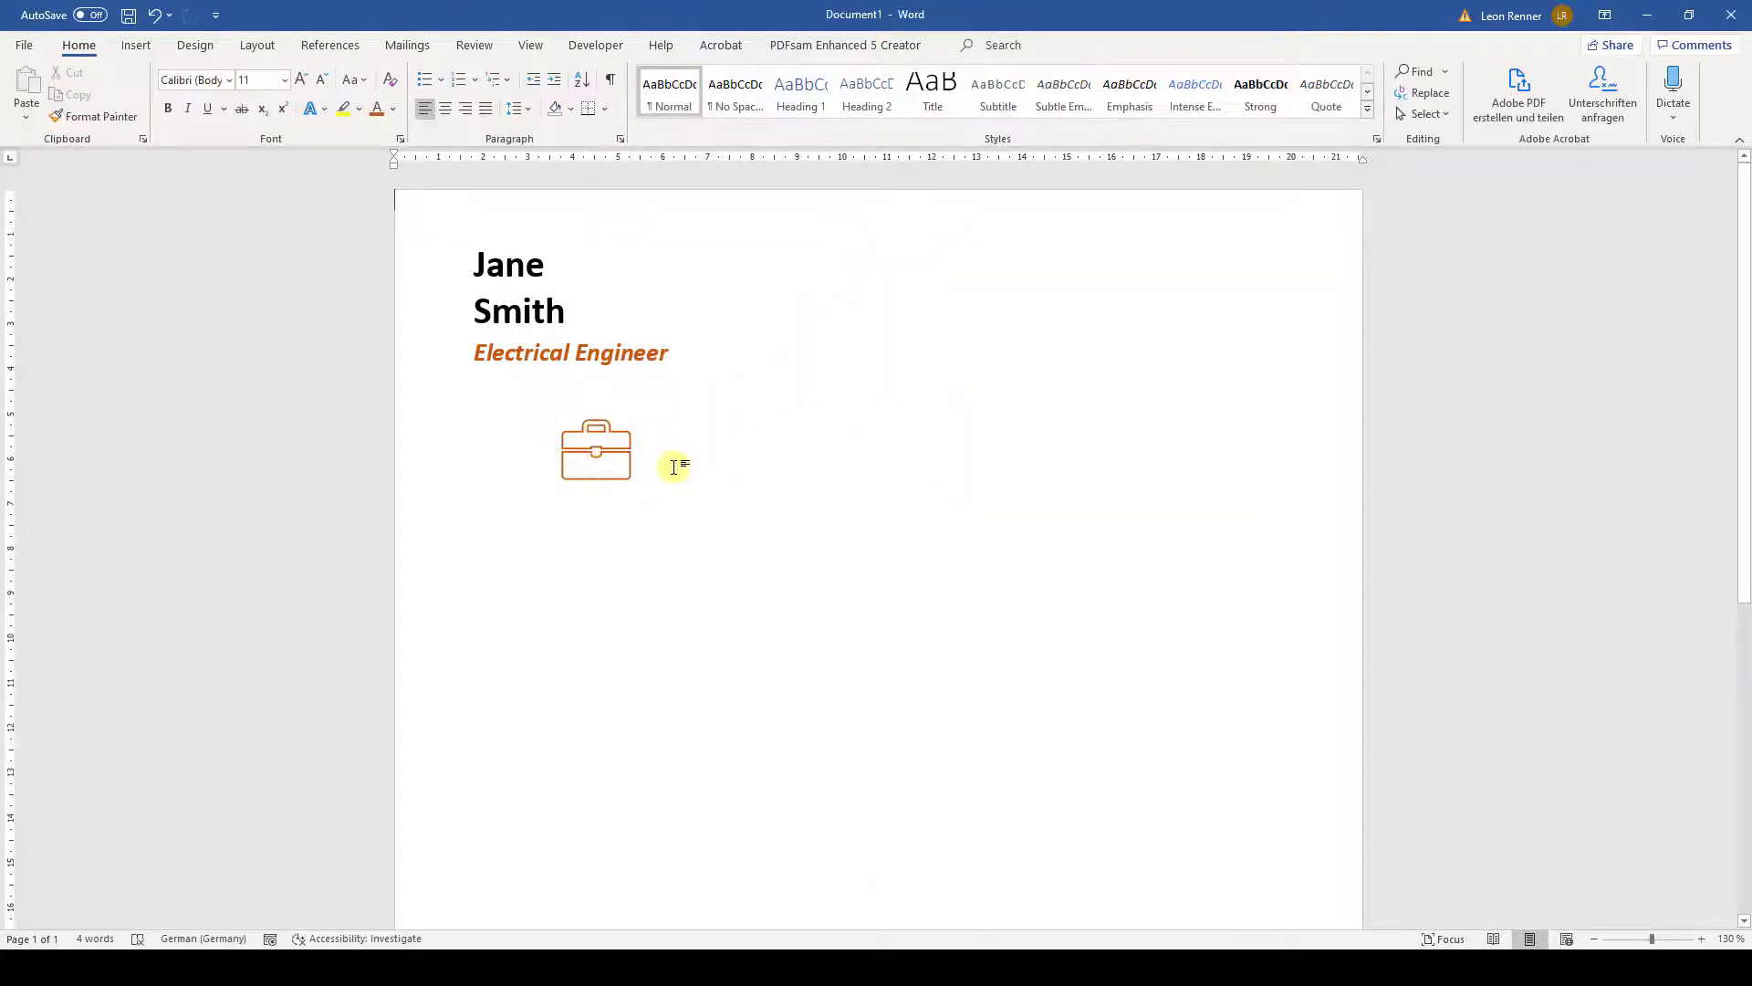
- Insert a simple text box with no outline and no fill
{"action": "left_click", "coordinate": [136, 46]}
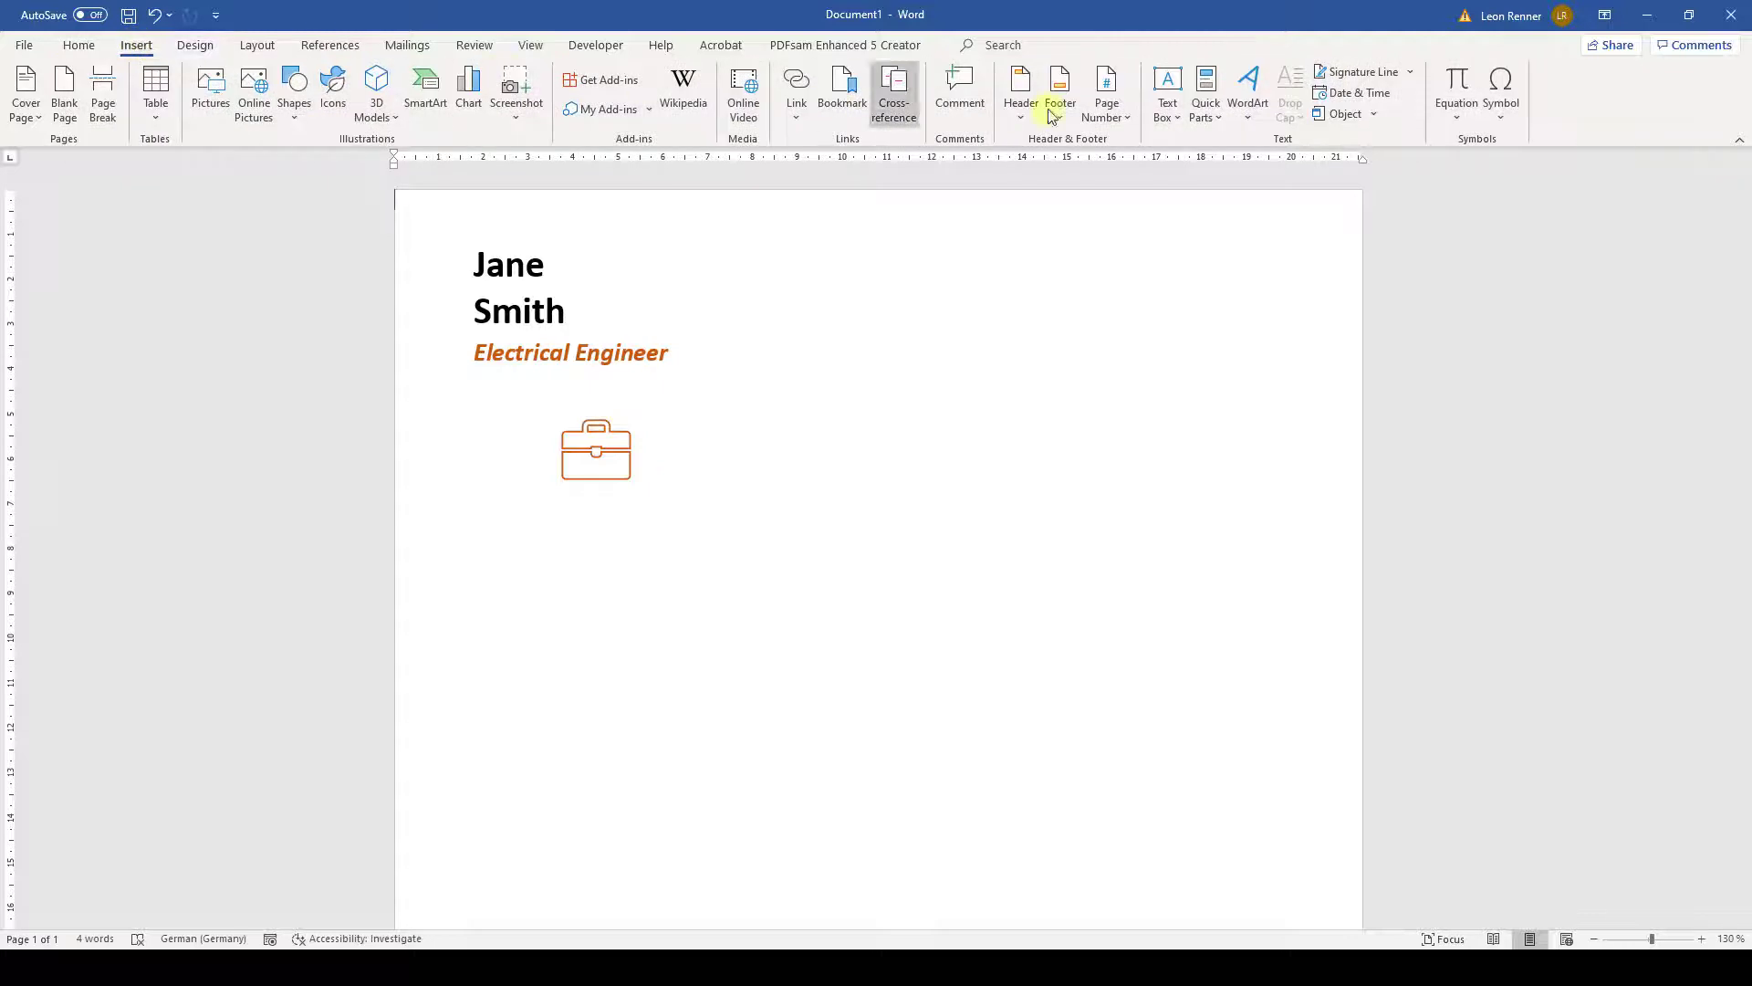
{"action": "left_click", "coordinate": [1167, 101]}
{"action": "left_click", "coordinate": [1230, 250]}
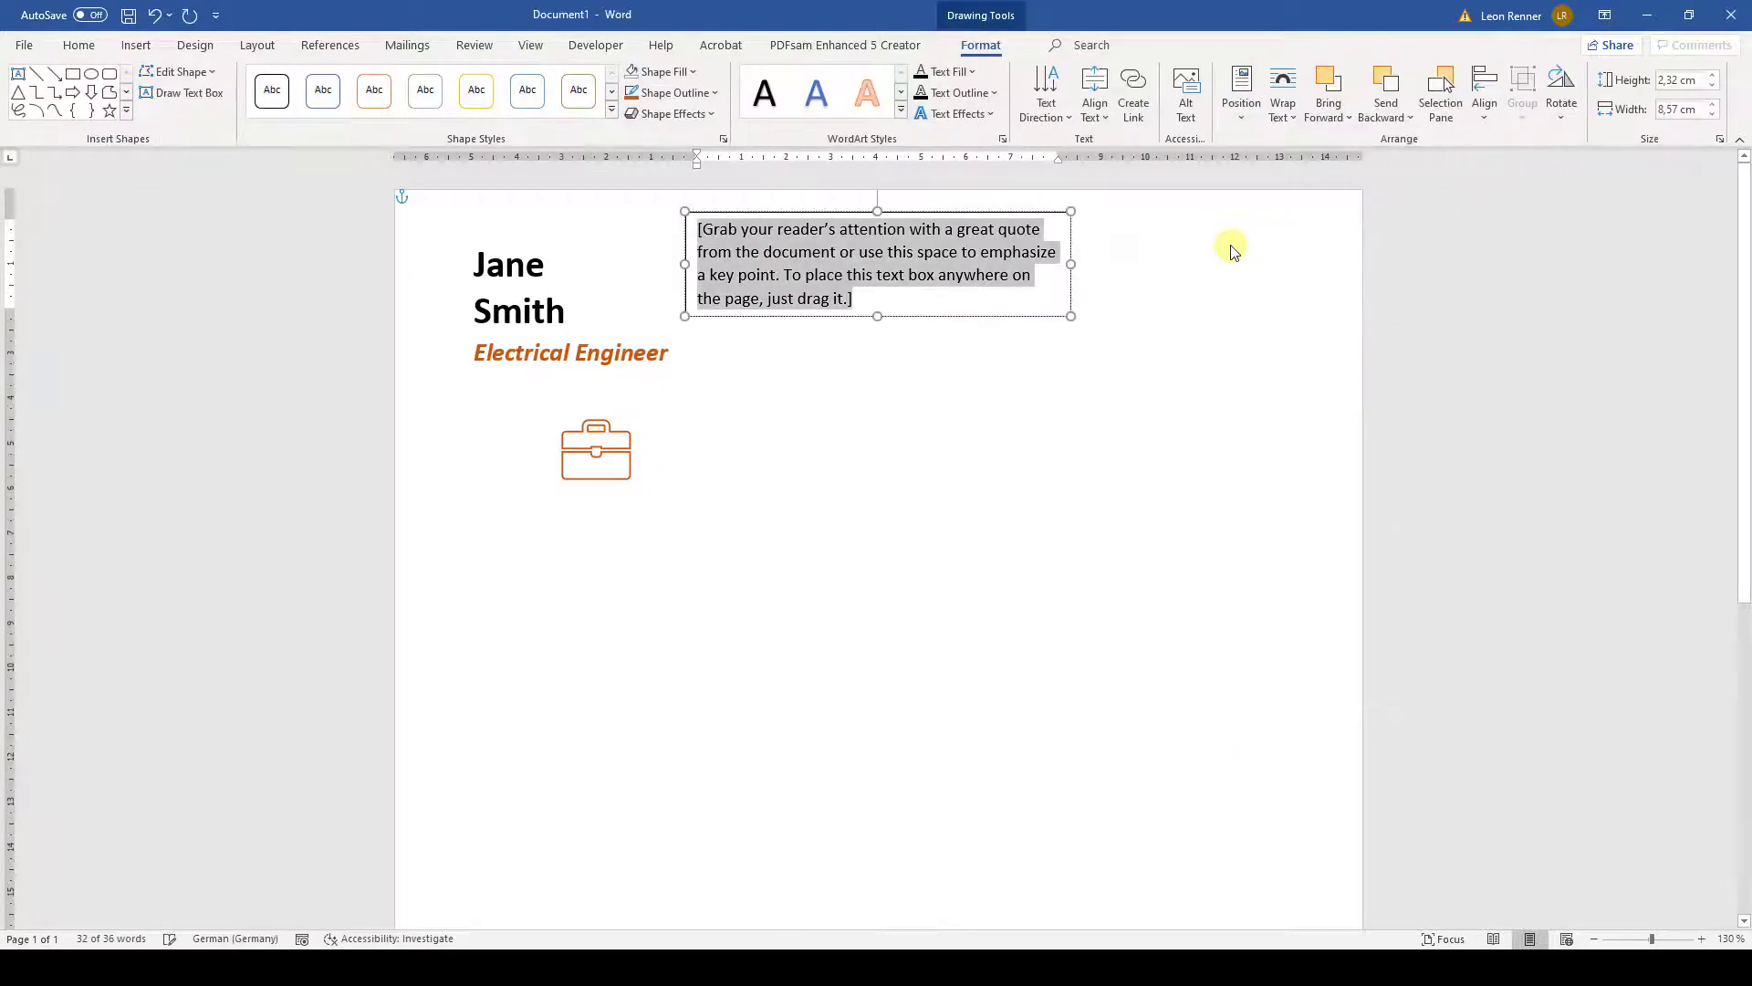
{"action": "left_click", "coordinate": [675, 92]}
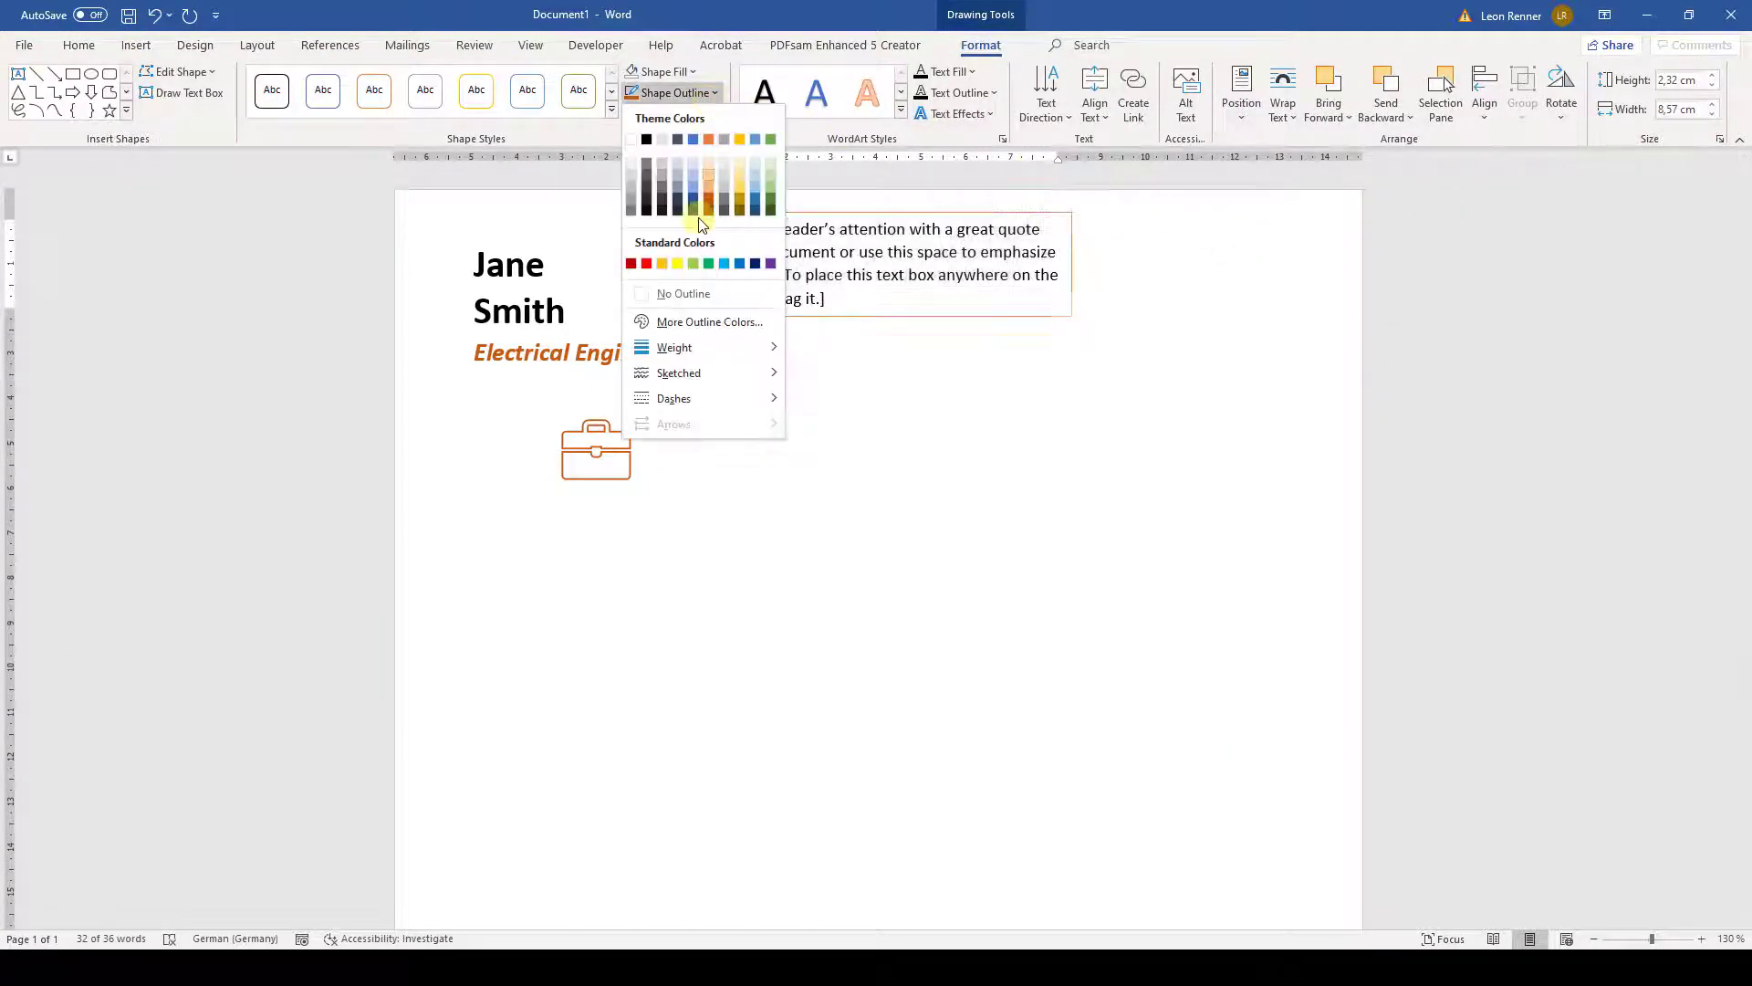
{"action": "left_click", "coordinate": [677, 290]}
{"action": "left_click", "coordinate": [663, 71]}
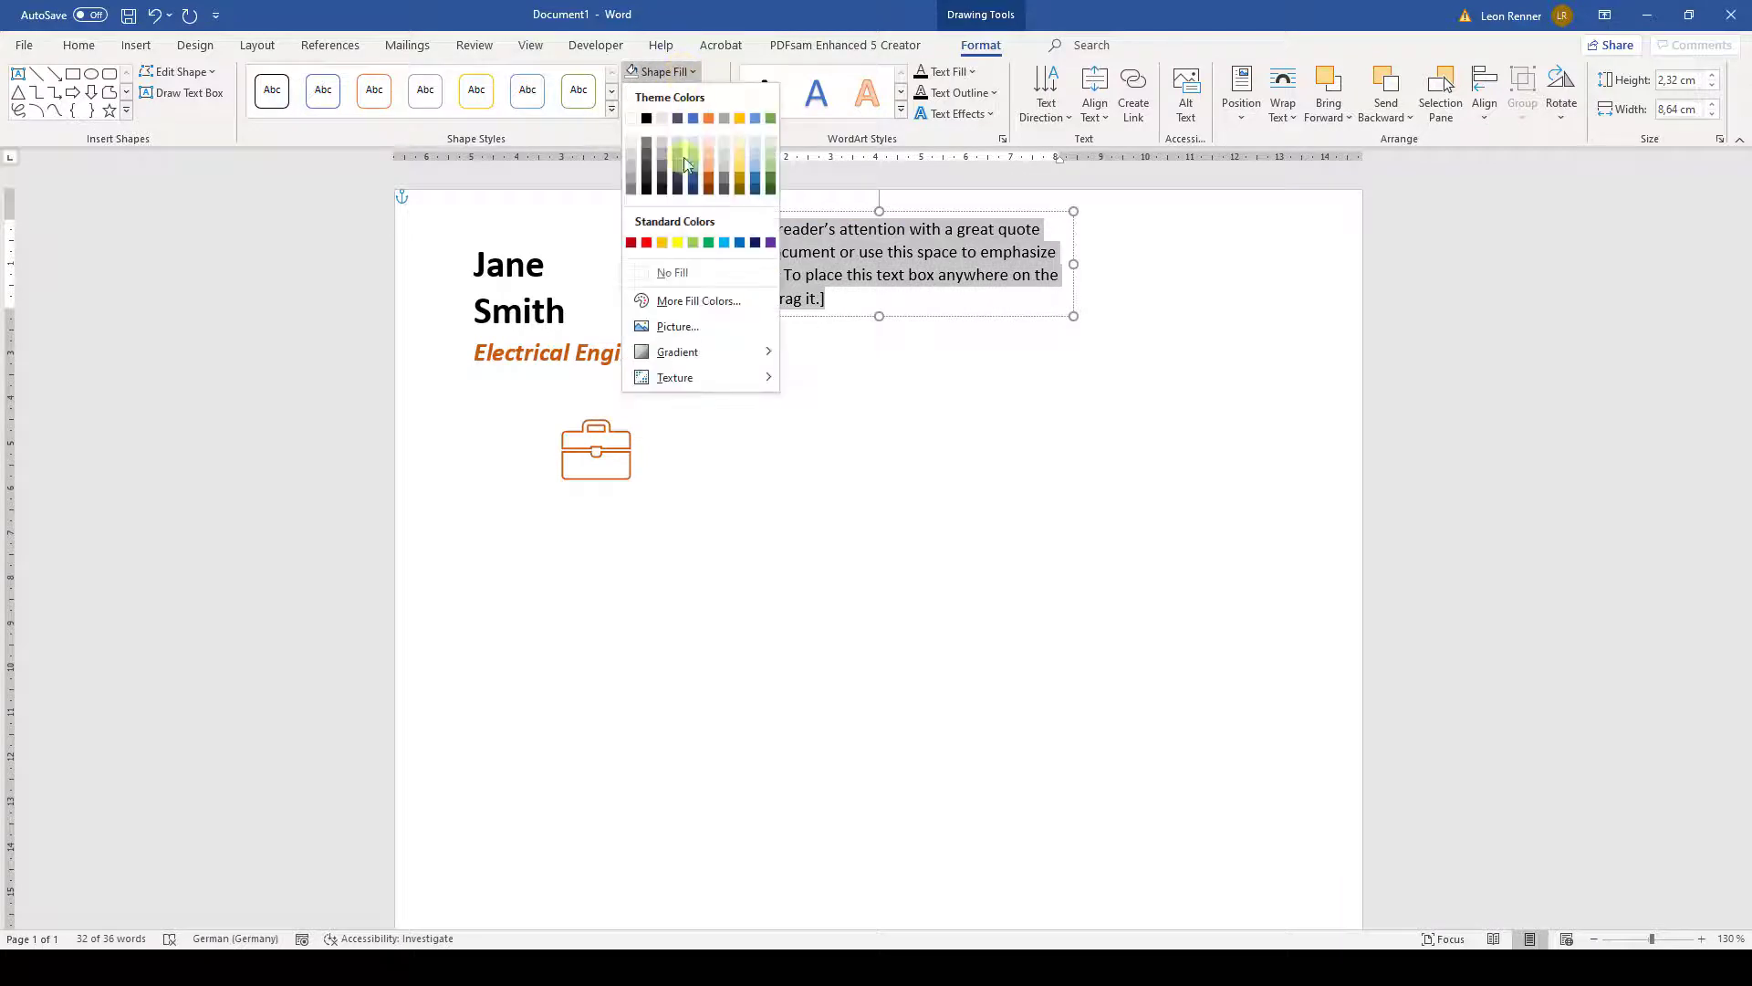
{"action": "left_click", "coordinate": [672, 273]}
- Enter 'Jobs' and 'Experience' right-aligned on two lines, with 'Experience' bold
{"action": "type", "text": "Jobs"}
{"action": "key", "text": "Return"}
{"action": "type", "text": "Exerie"}
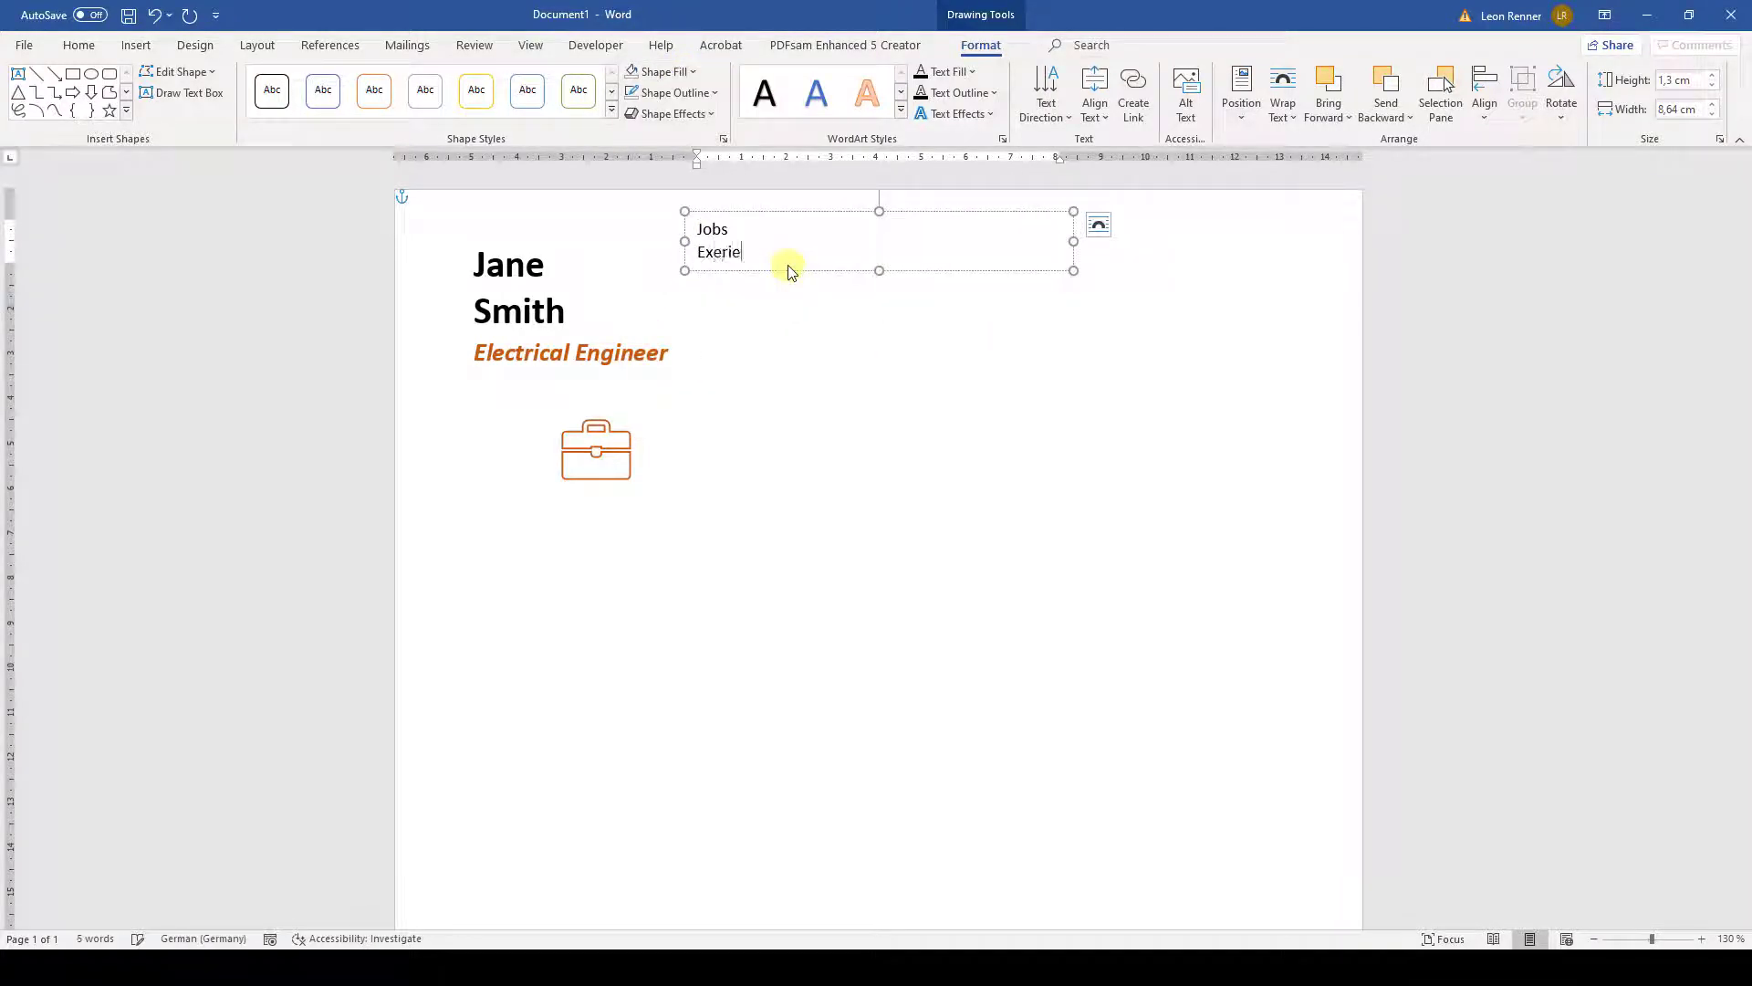
{"action": "type", "text": "nce"}
{"action": "left_click", "coordinate": [800, 212]}
{"action": "left_click", "coordinate": [80, 45]}
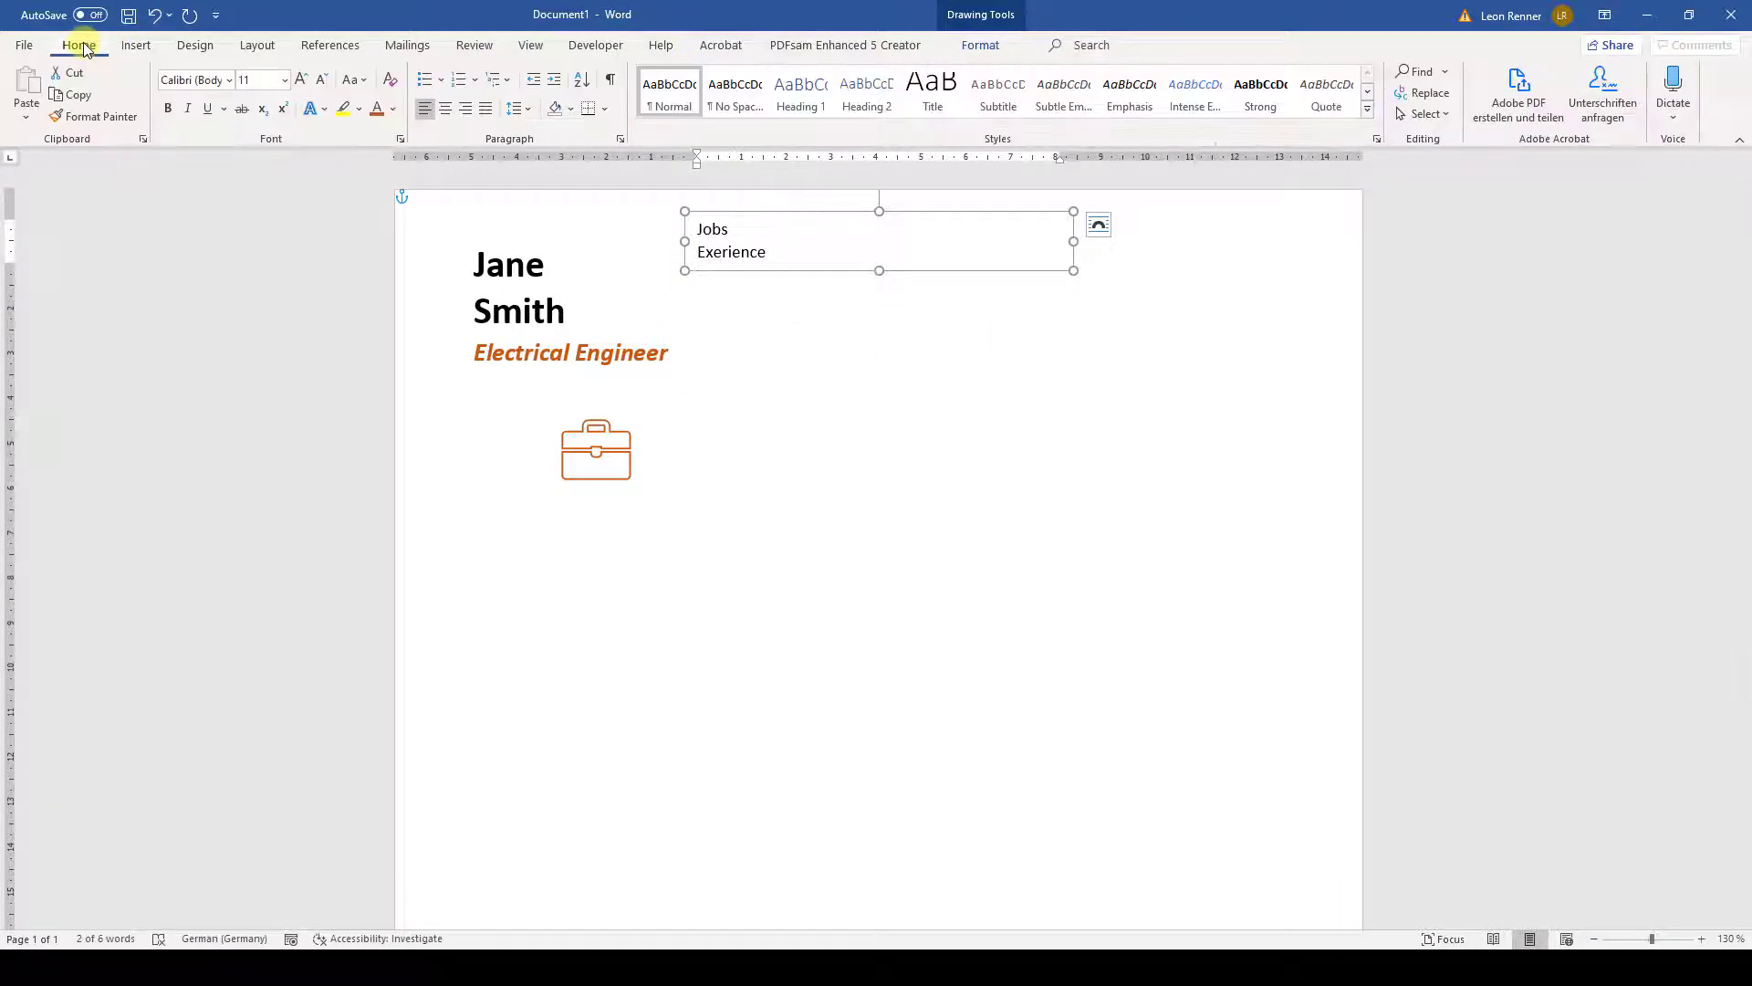
{"action": "left_click", "coordinate": [467, 109]}
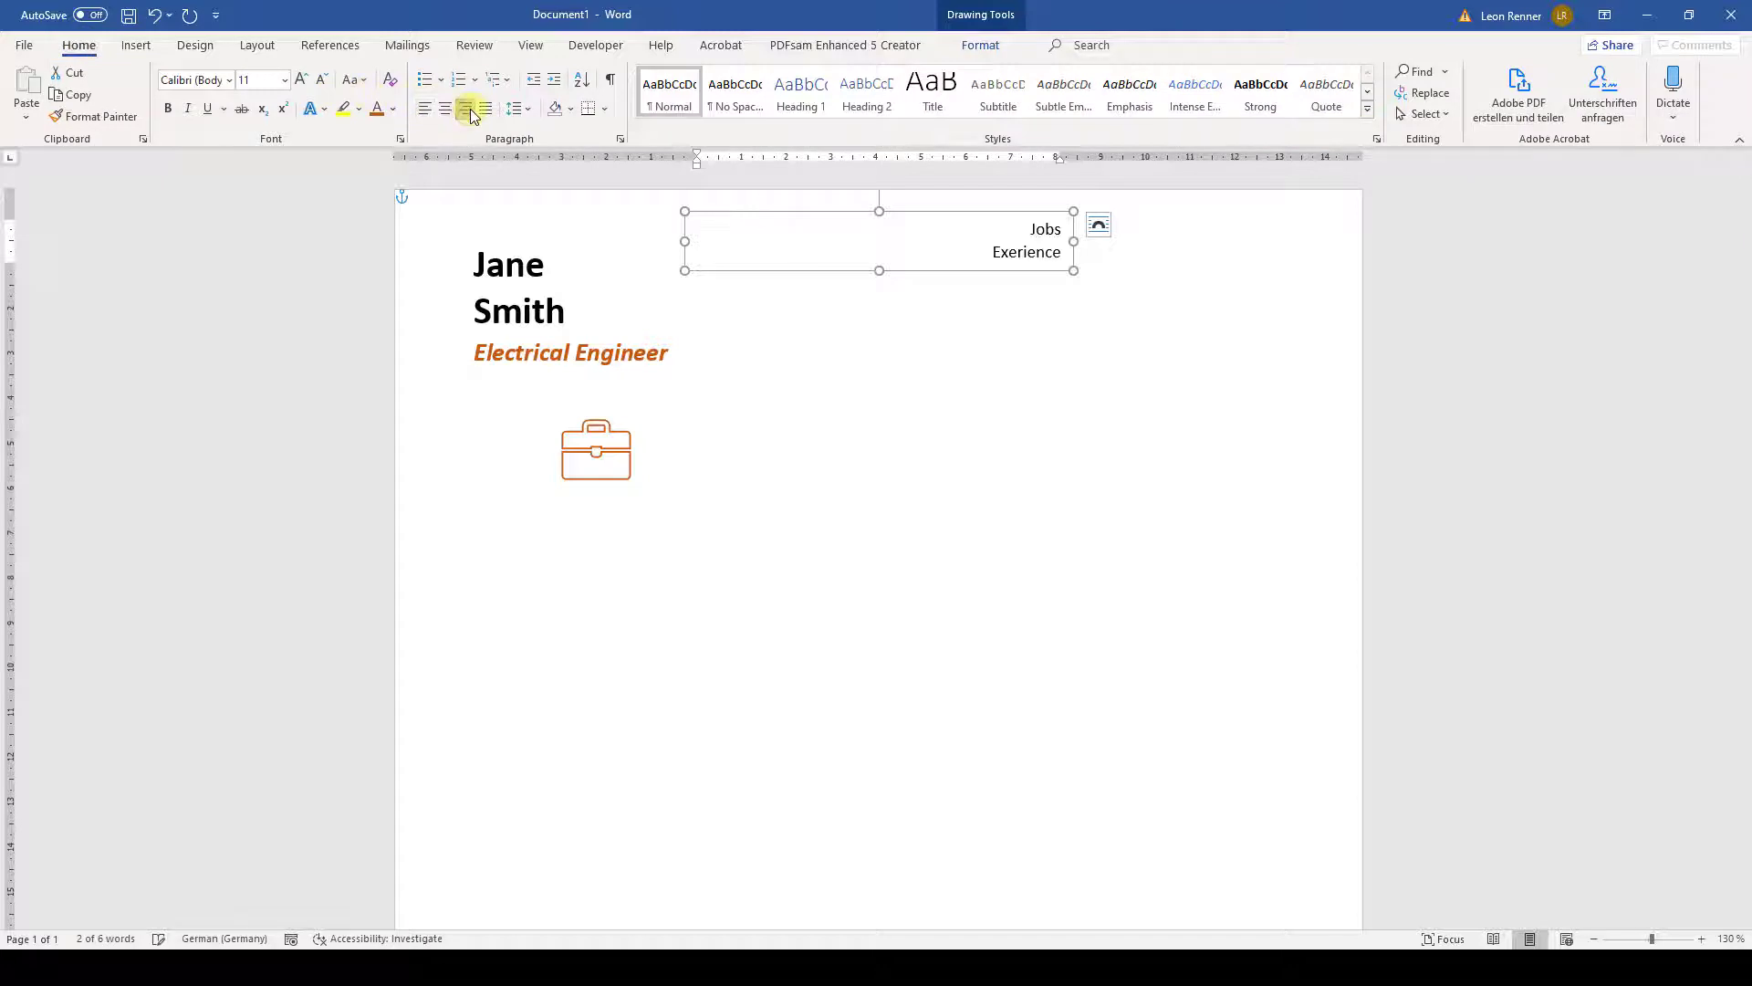
{"action": "left_click", "coordinate": [1010, 253]}
{"action": "type", "text": "p"}
{"action": "left_click_drag", "start_coordinate": [984, 252], "coordinate": [1069, 257]}
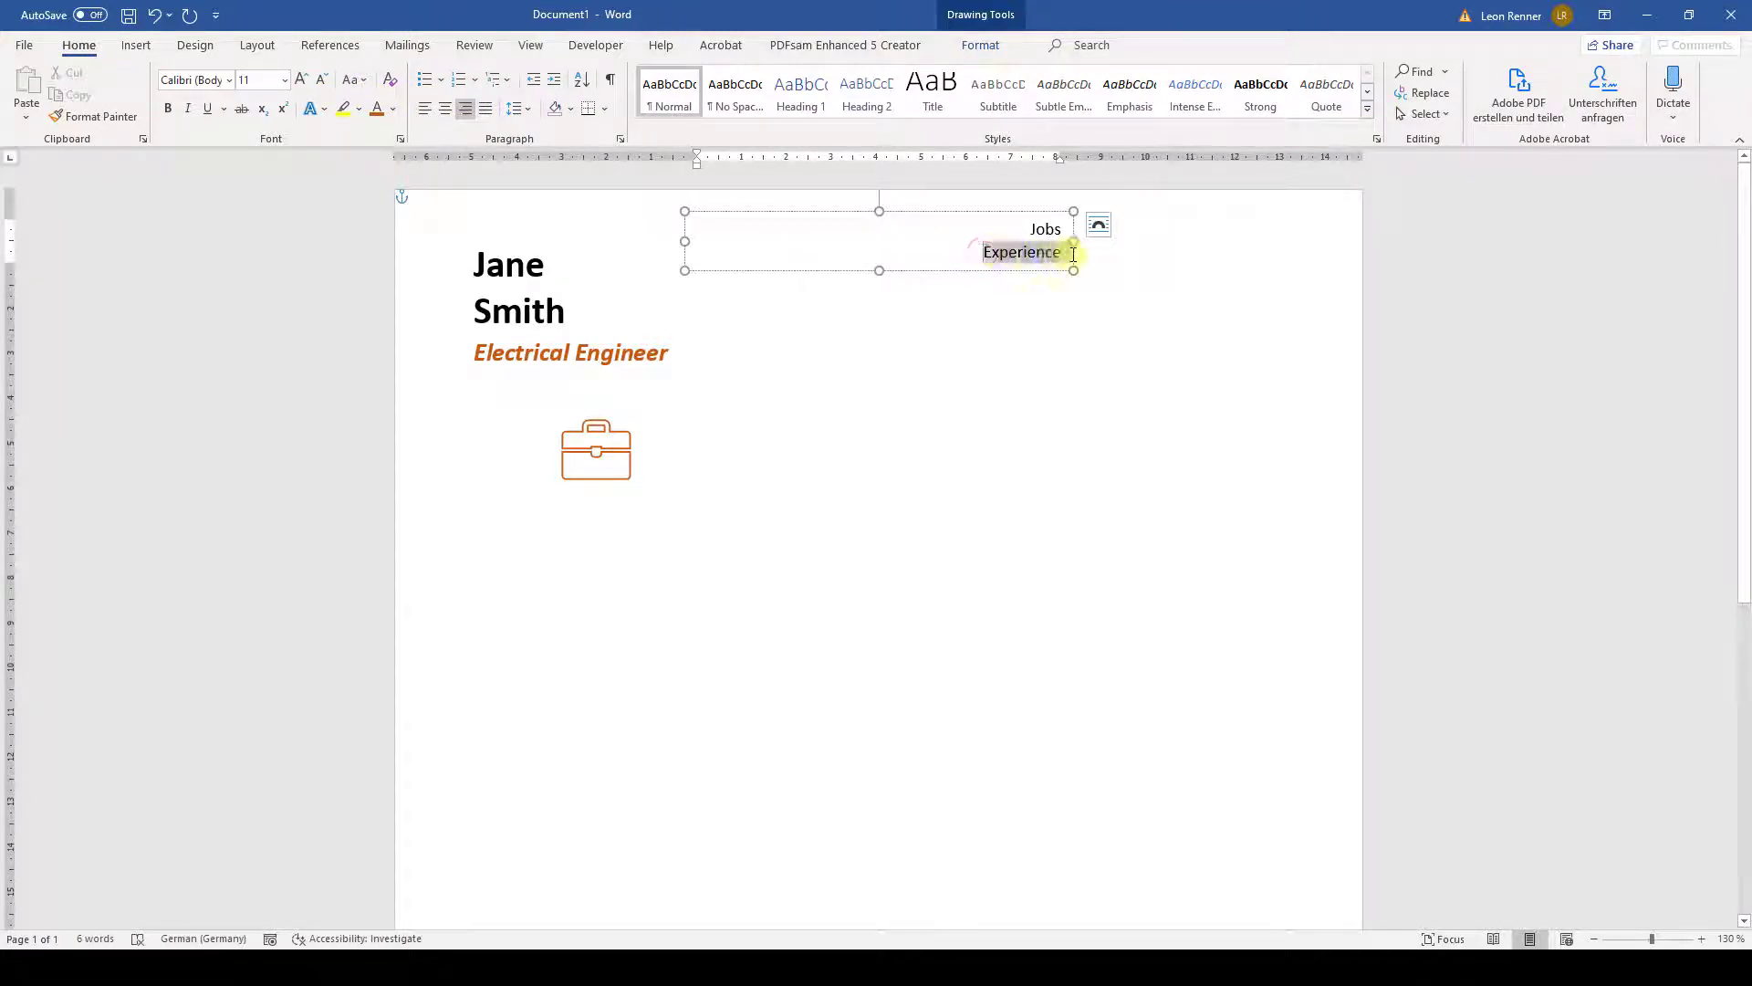
{"action": "left_click", "coordinate": [168, 108]}
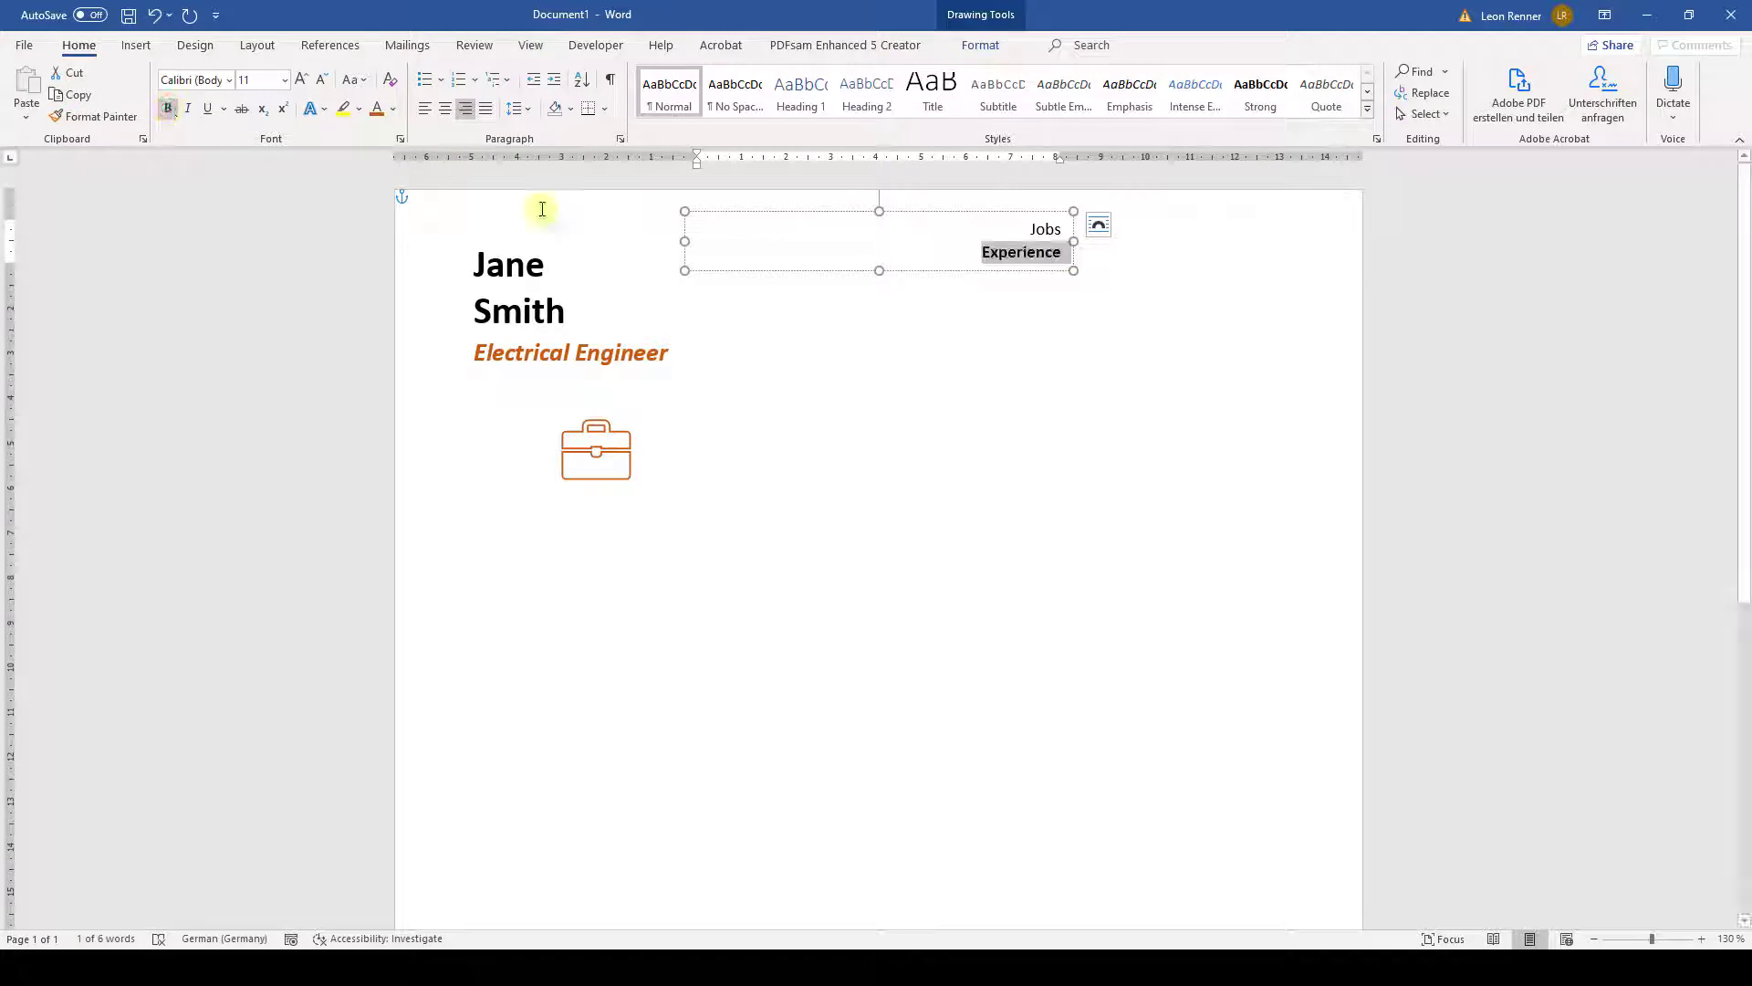
- Narrow the label box and move it directly below the briefcase icon
{"action": "left_click_drag", "start_coordinate": [684, 241], "coordinate": [882, 252]}
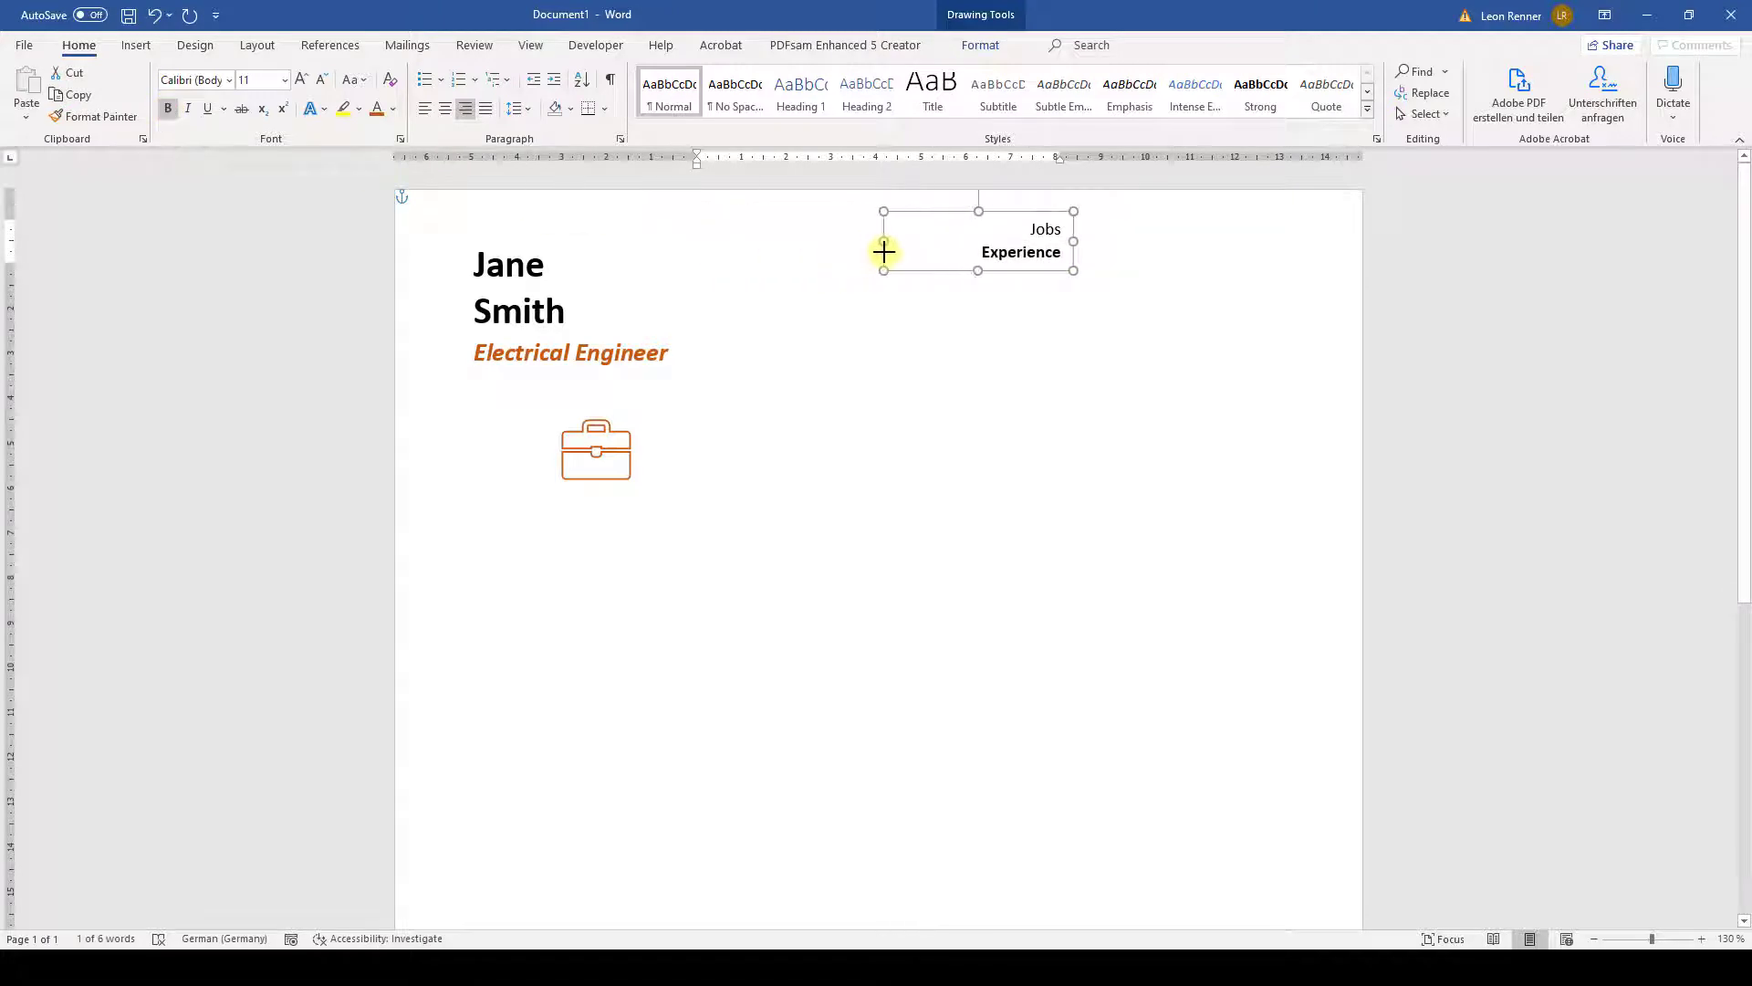
{"action": "left_click_drag", "start_coordinate": [1036, 214], "coordinate": [585, 485]}
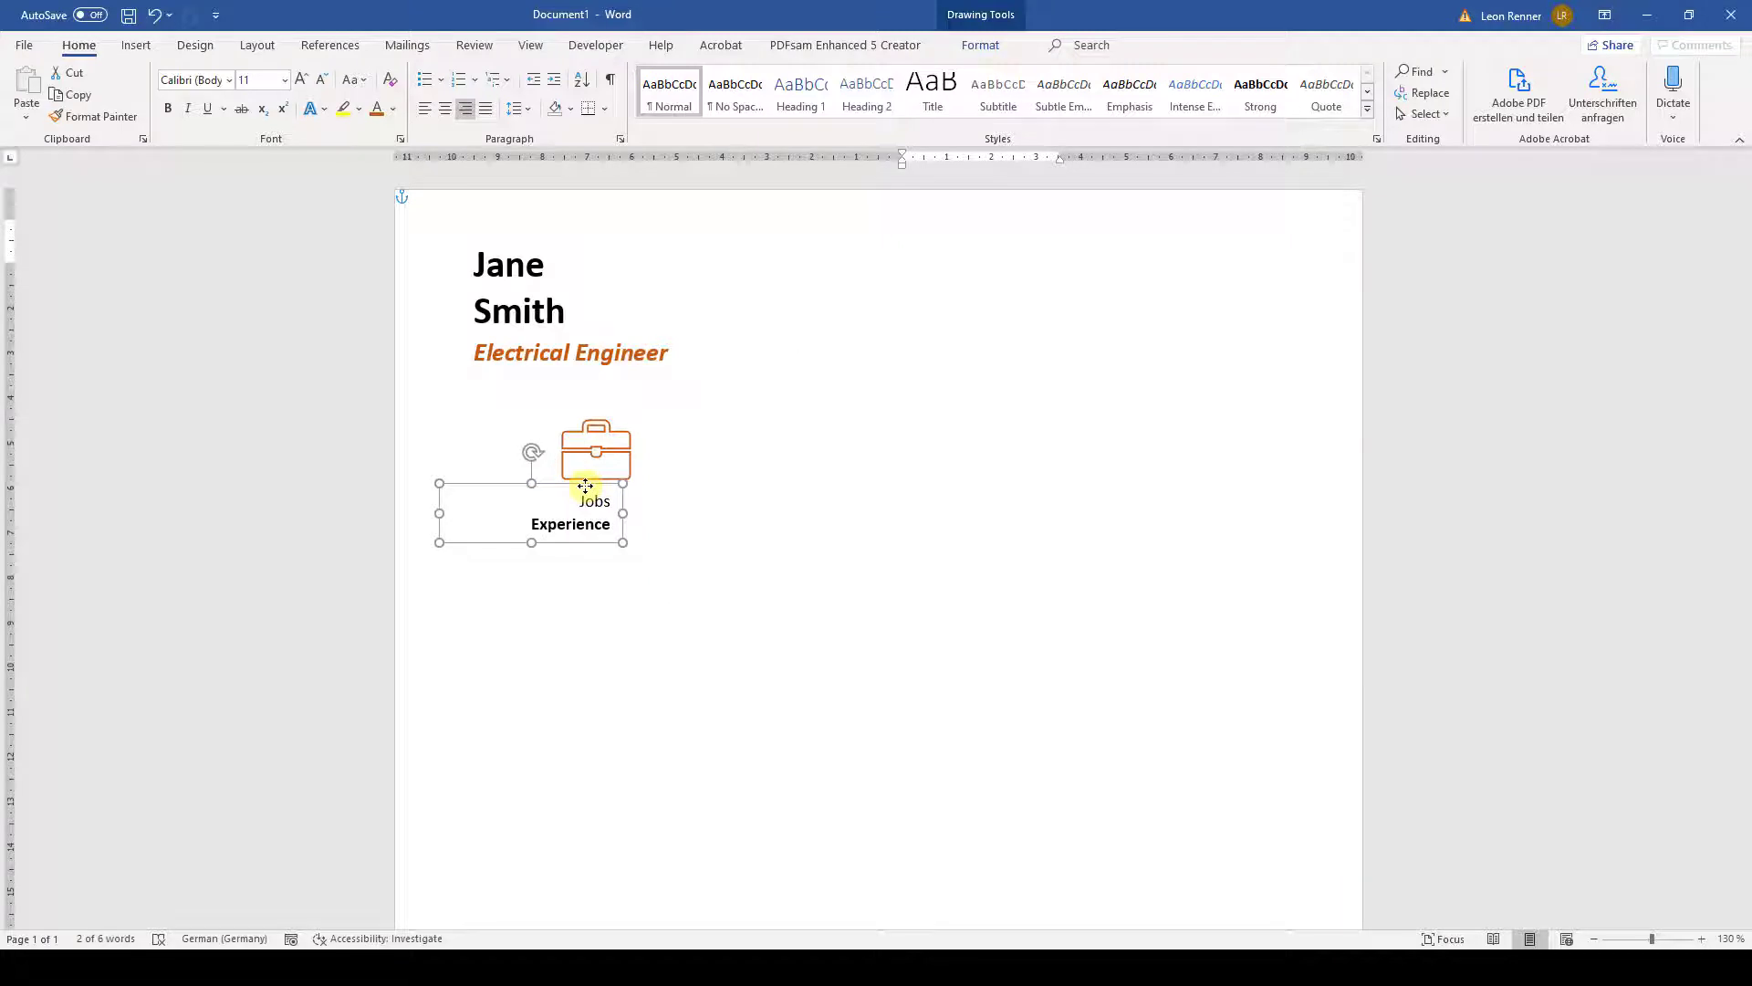
{"action": "left_click", "coordinate": [754, 417]}
{"action": "left_click", "coordinate": [136, 45]}
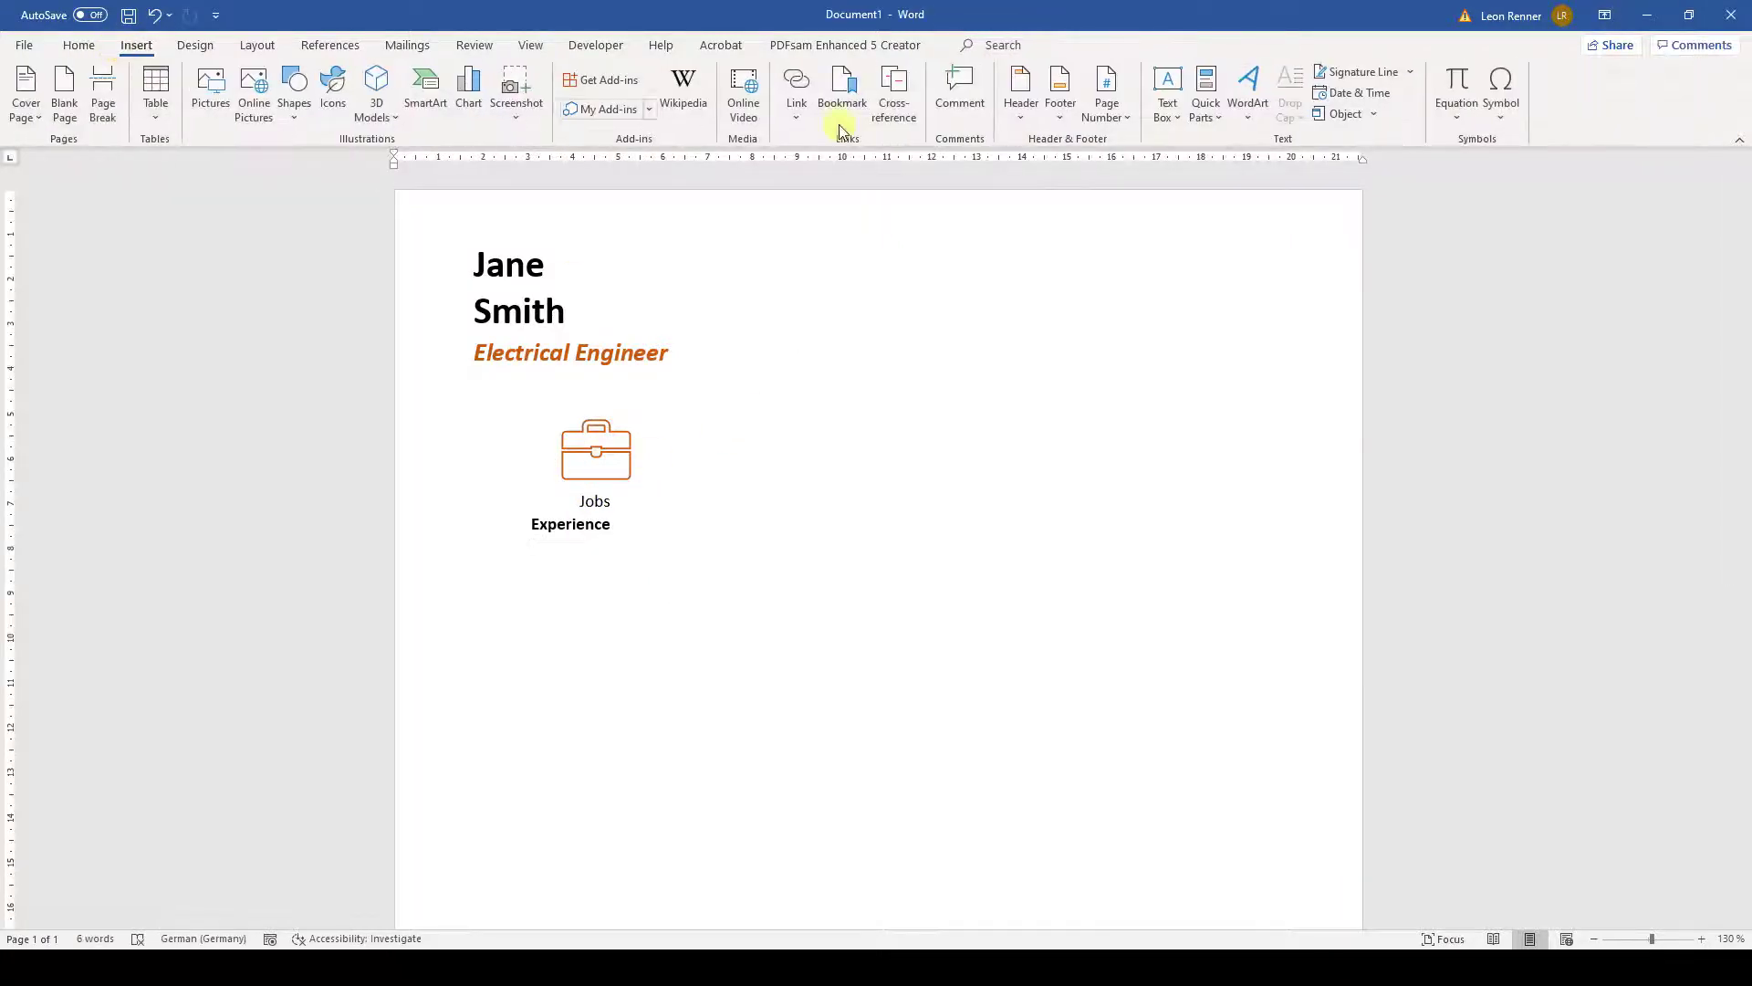
- Insert another simple text box with no outline and no fill
{"action": "left_click", "coordinate": [1152, 113]}
{"action": "left_click", "coordinate": [1179, 183]}
{"action": "left_click", "coordinate": [673, 93]}
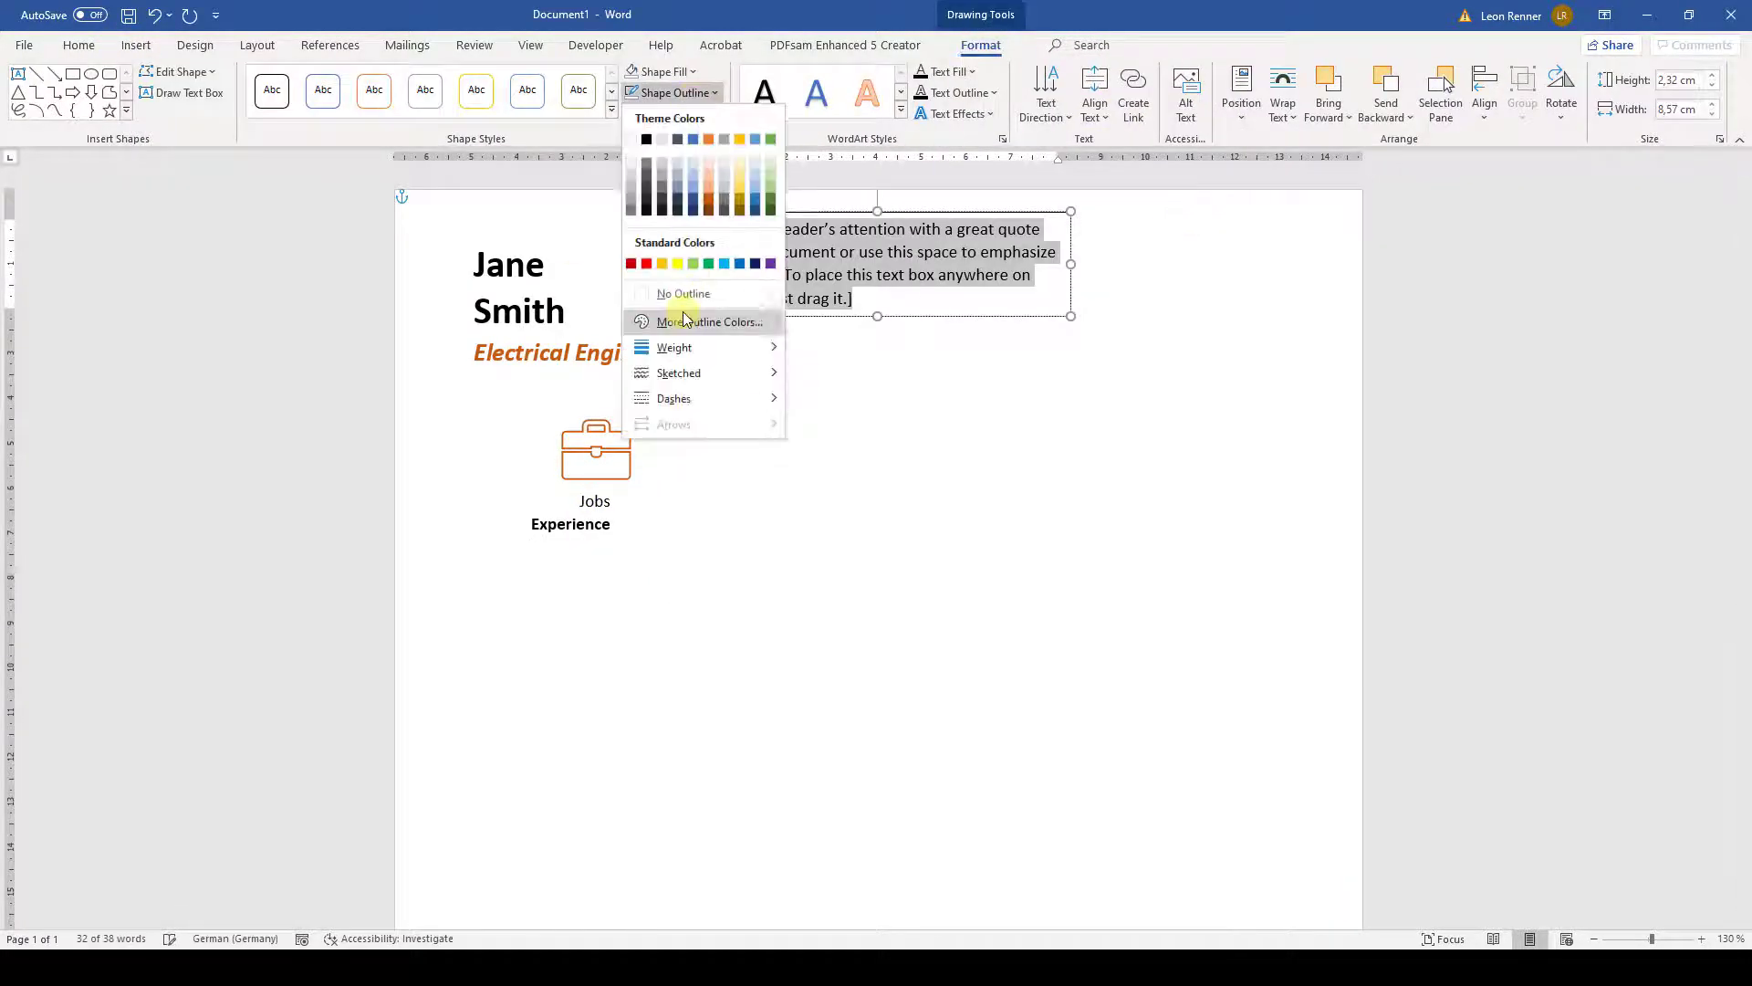
{"action": "left_click", "coordinate": [685, 295]}
{"action": "left_click", "coordinate": [688, 73]}
{"action": "left_click", "coordinate": [694, 278]}
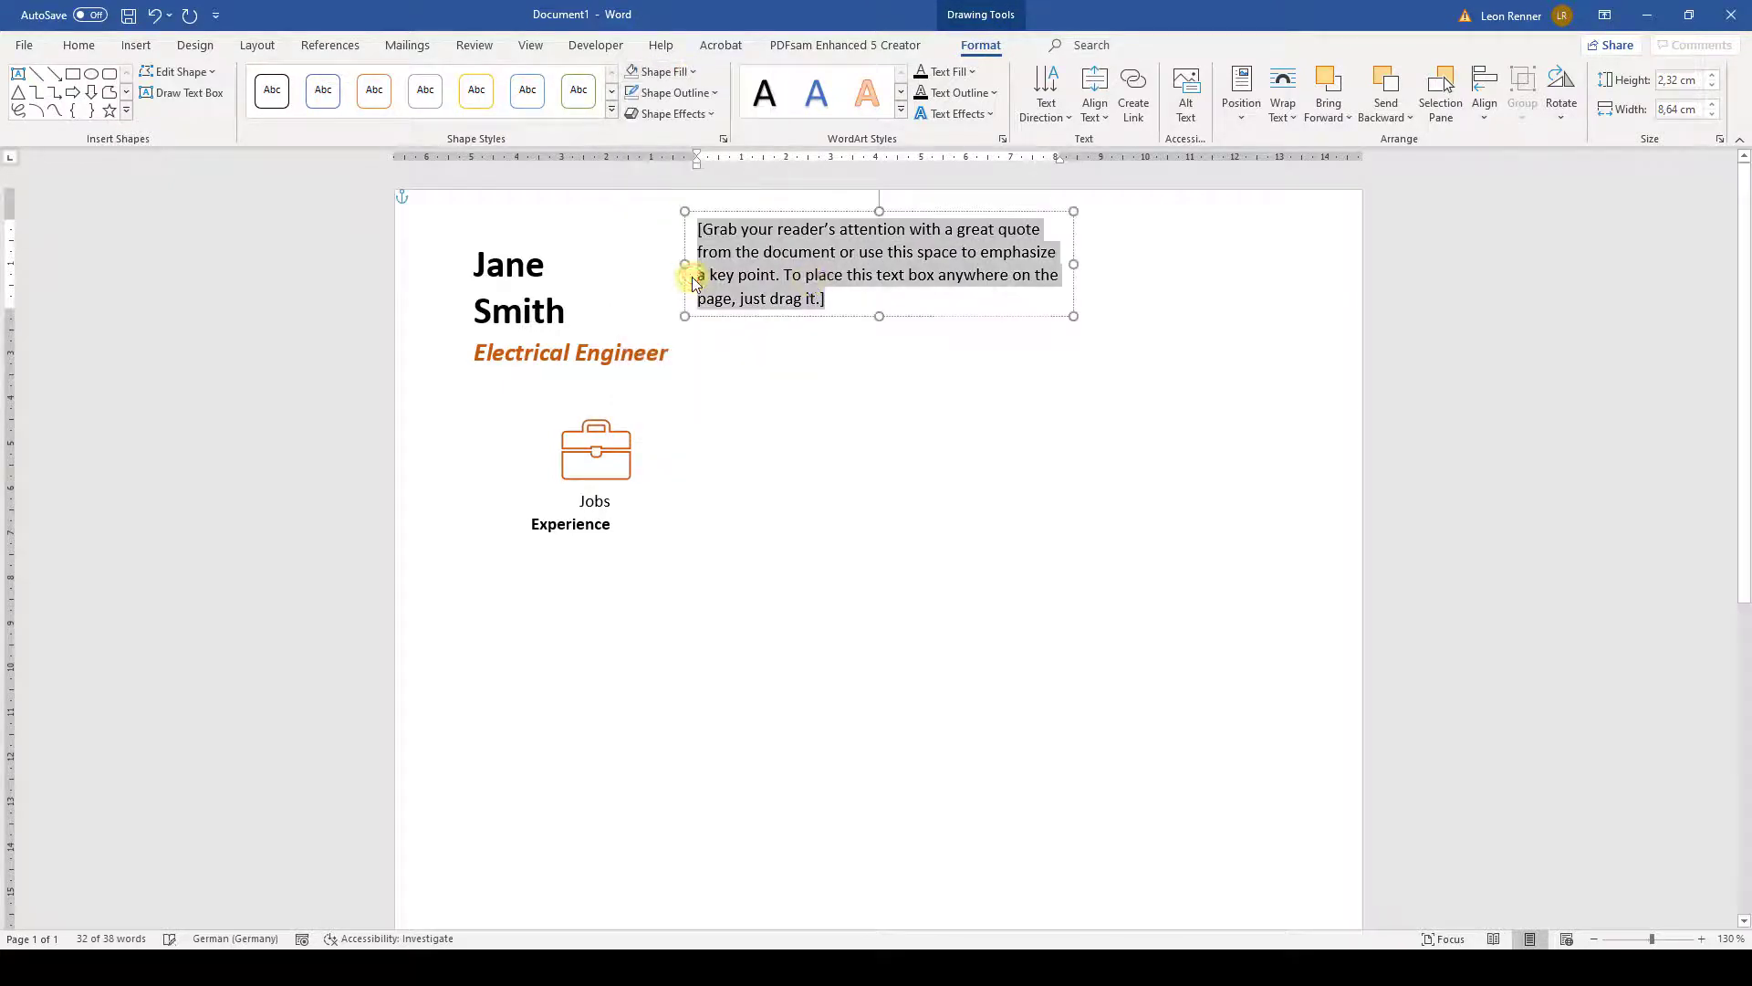
- Enter 'Electrical Engineer', 'Tesla Inc.' and a Lorem ipsum paragraph on separate lines
{"action": "type", "text": "Electrical E"}
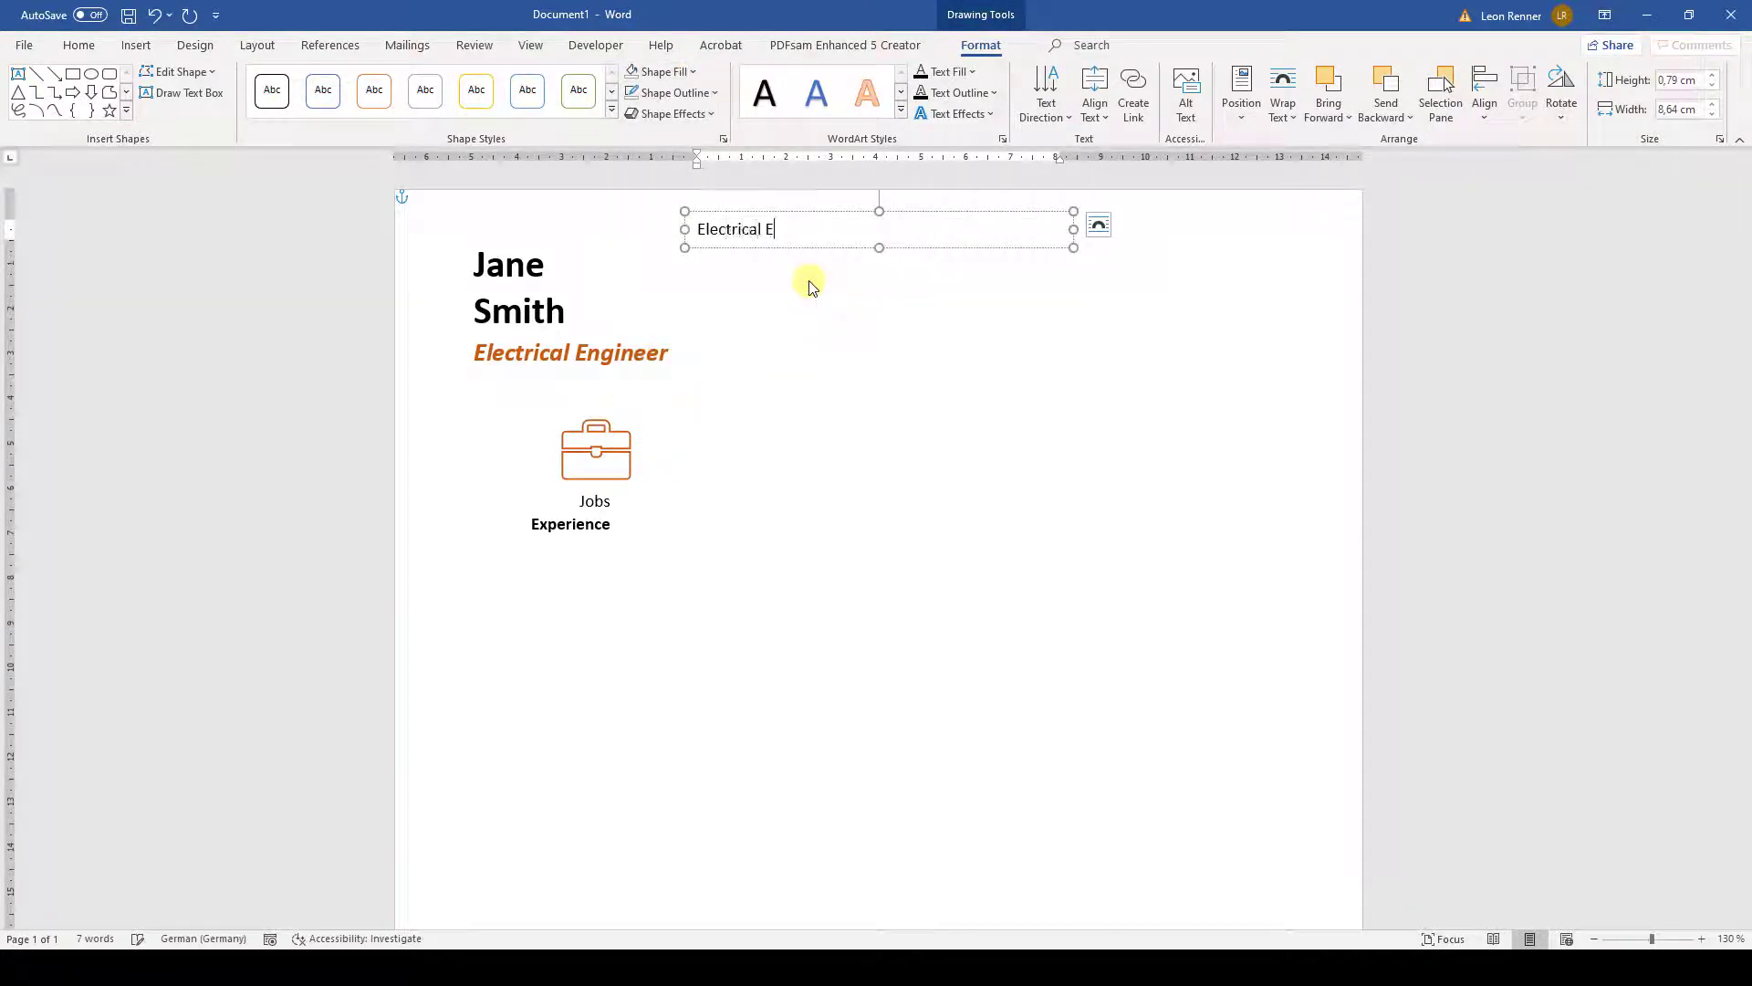
{"action": "type", "text": "ngineer"}
{"action": "key", "text": "Return"}
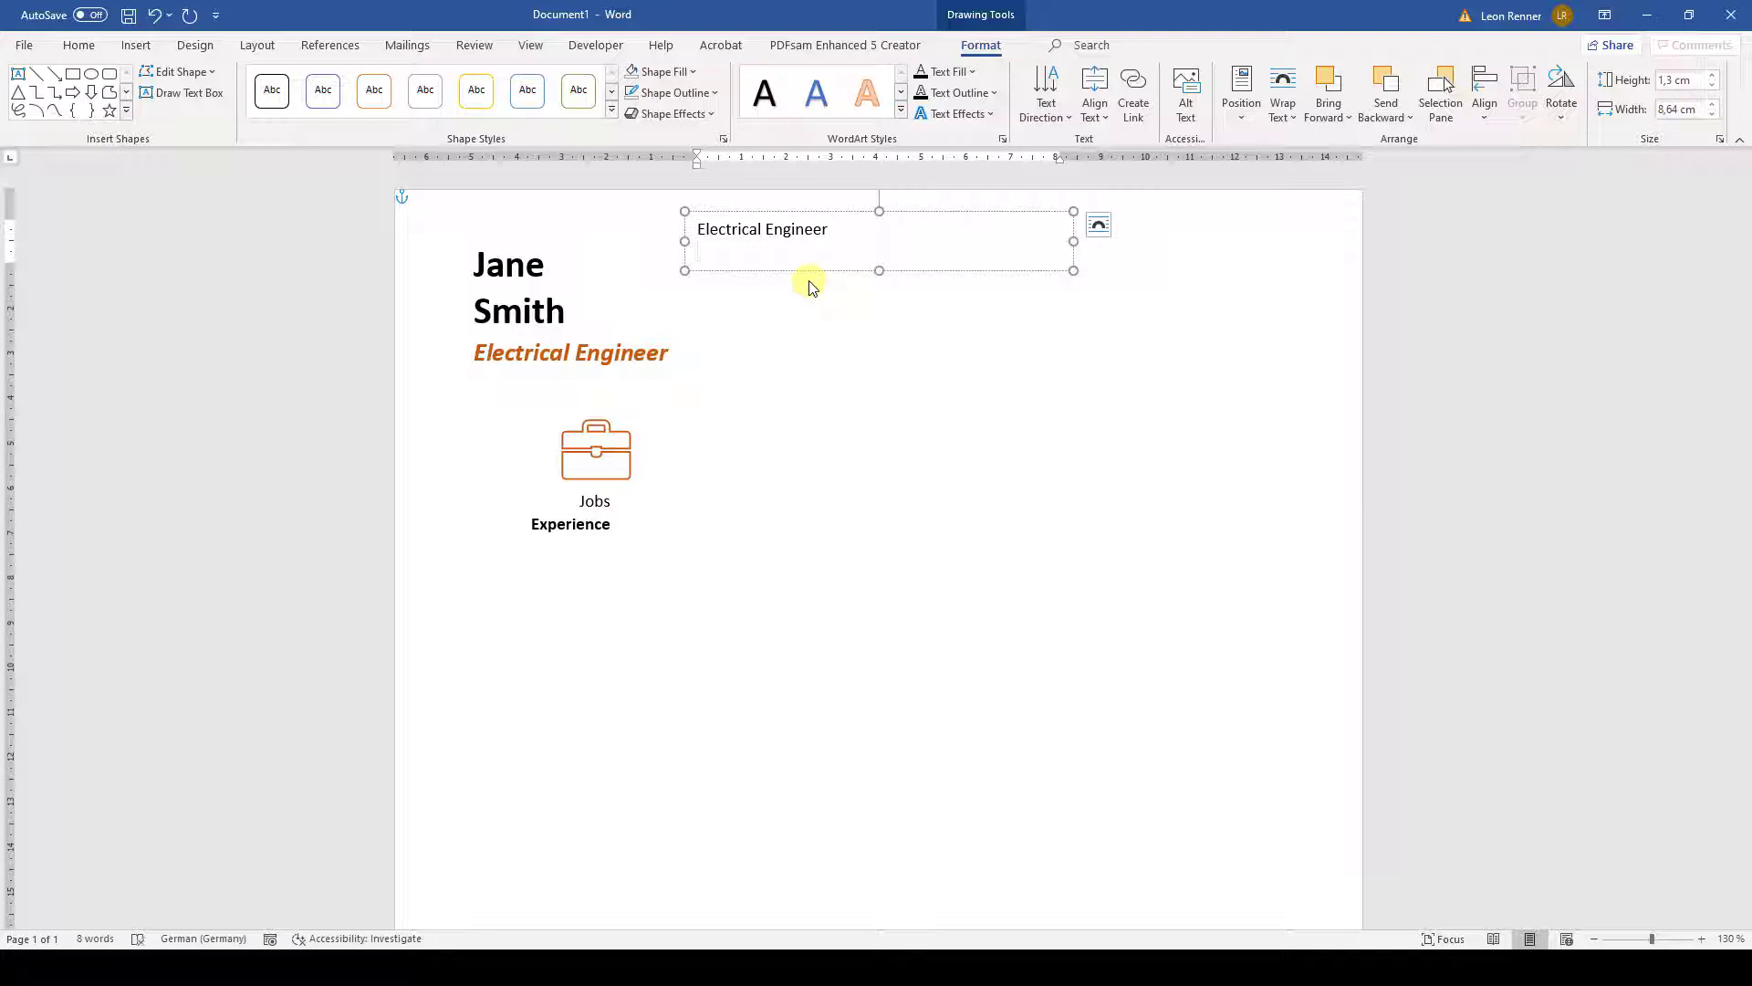
{"action": "type", "text": "Tesla Inc."}
{"action": "key", "text": "Return"}
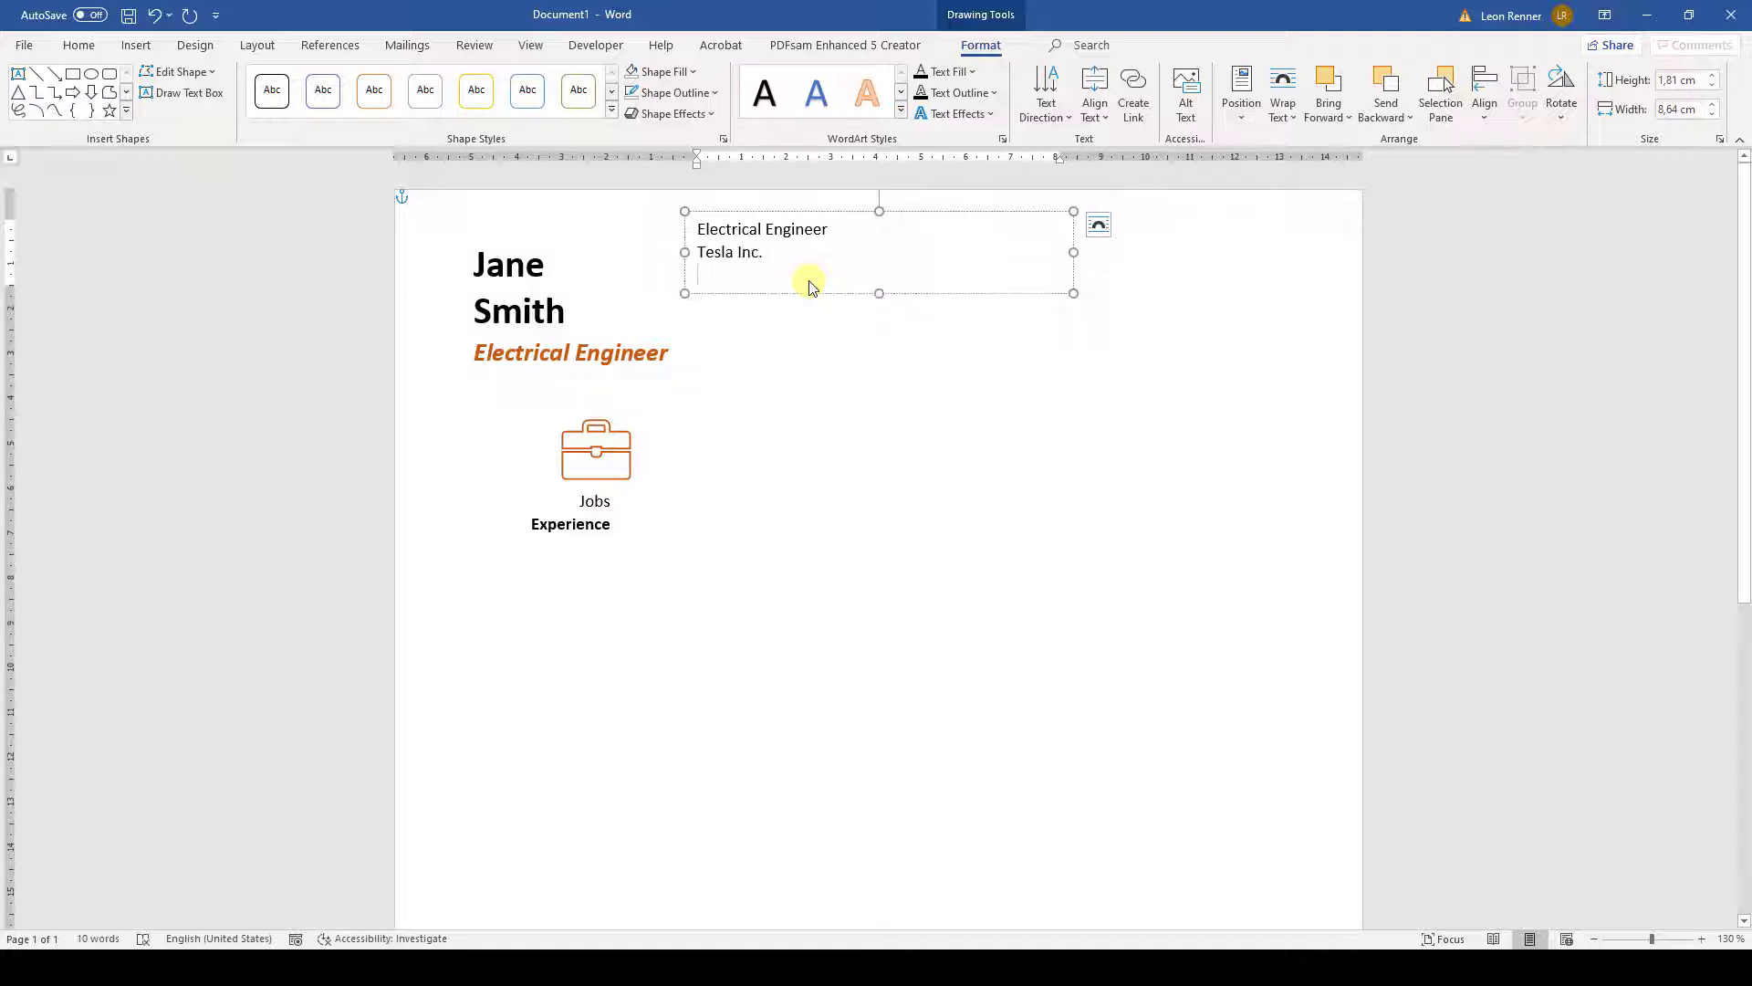
{"action": "type", "text": "Lorem ipsum dolor sit amet, consetetur sadipscing elitr, sed diam nonumy eirmod tempor invidunt ut labore et dolore magna aliquyam erat, sed diam voluptua."}
{"action": "left_click_drag", "start_coordinate": [697, 228], "coordinate": [801, 340]}
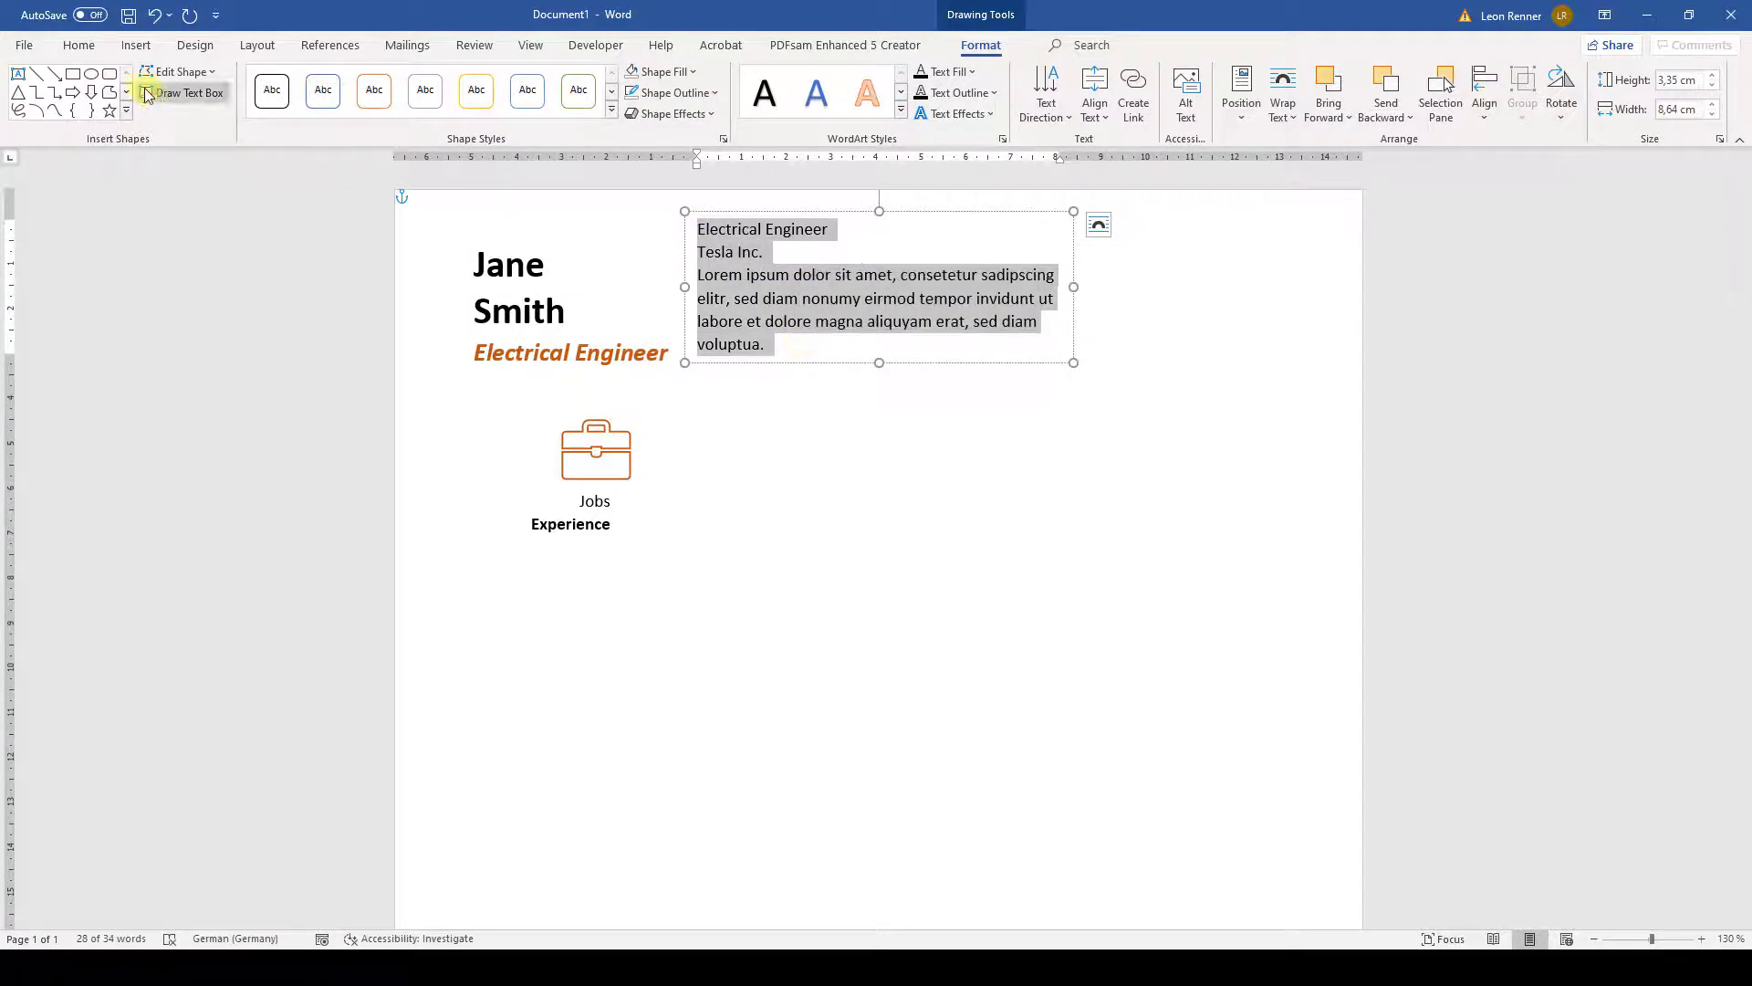
{"action": "left_click", "coordinate": [78, 46]}
{"action": "left_click", "coordinate": [285, 86]}
- Set the job text to 14 pt with a bold title and bold orange 'Tesla Inc.' spaced after
{"action": "left_click", "coordinate": [253, 198]}
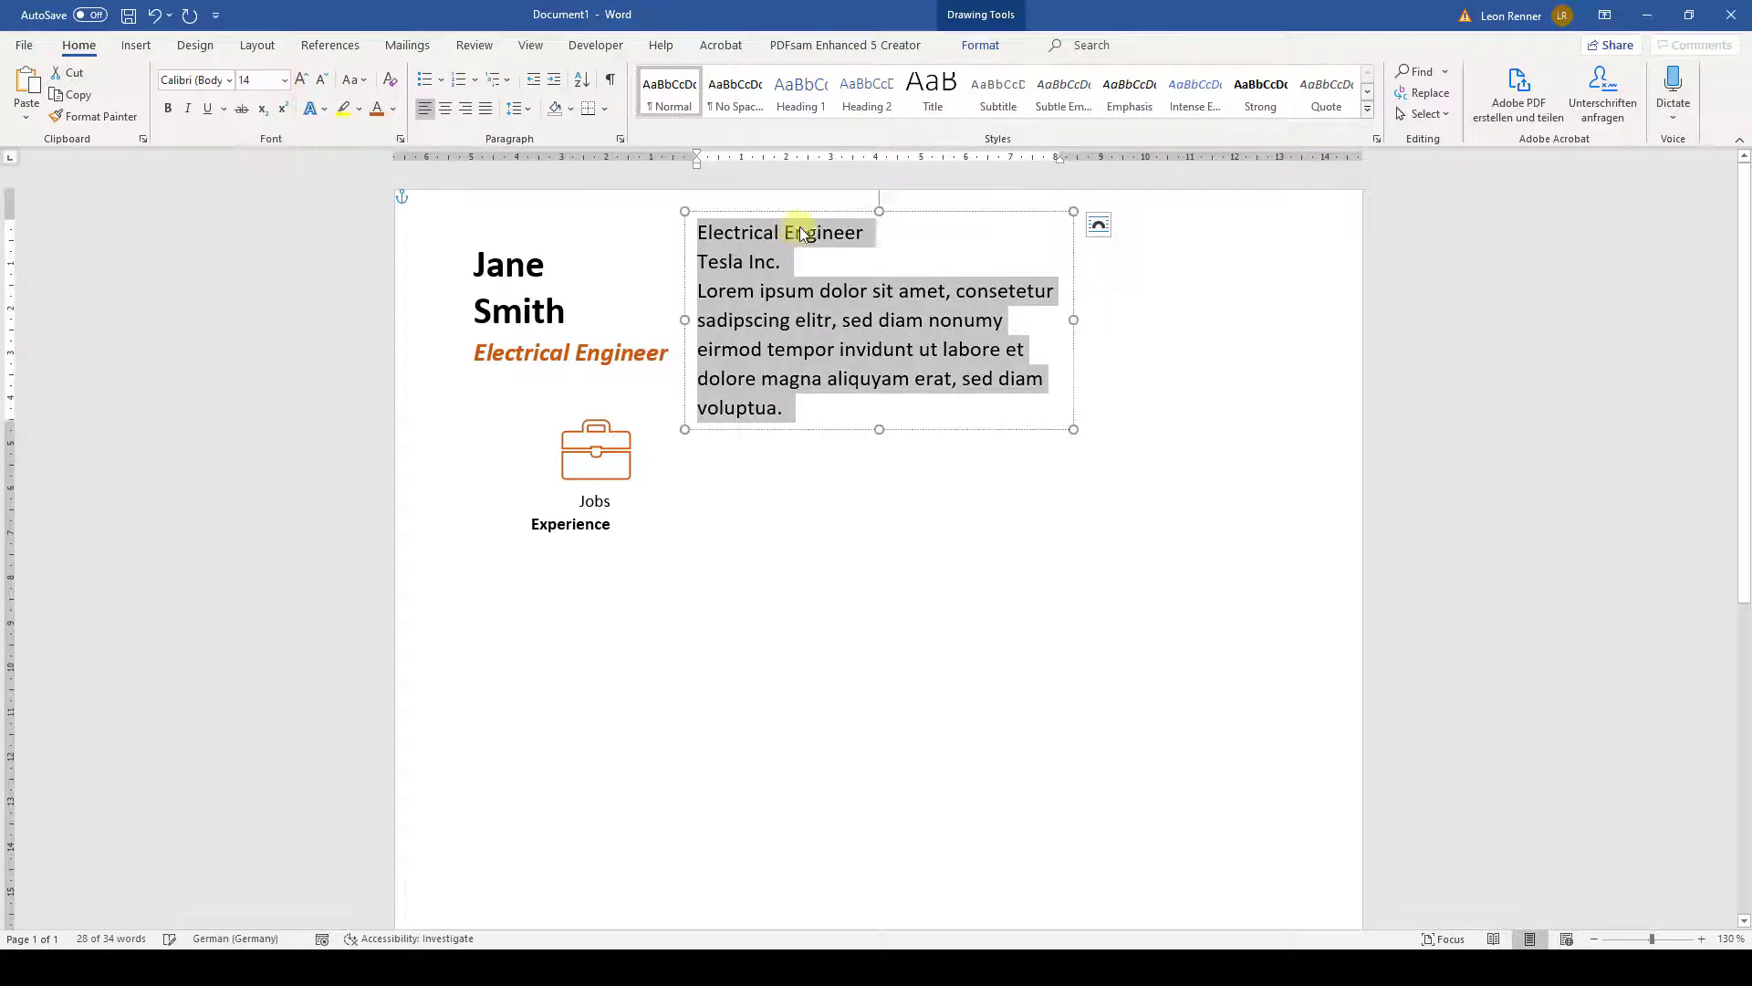
{"action": "left_click_drag", "start_coordinate": [876, 230], "coordinate": [683, 231]}
{"action": "left_click", "coordinate": [694, 200]}
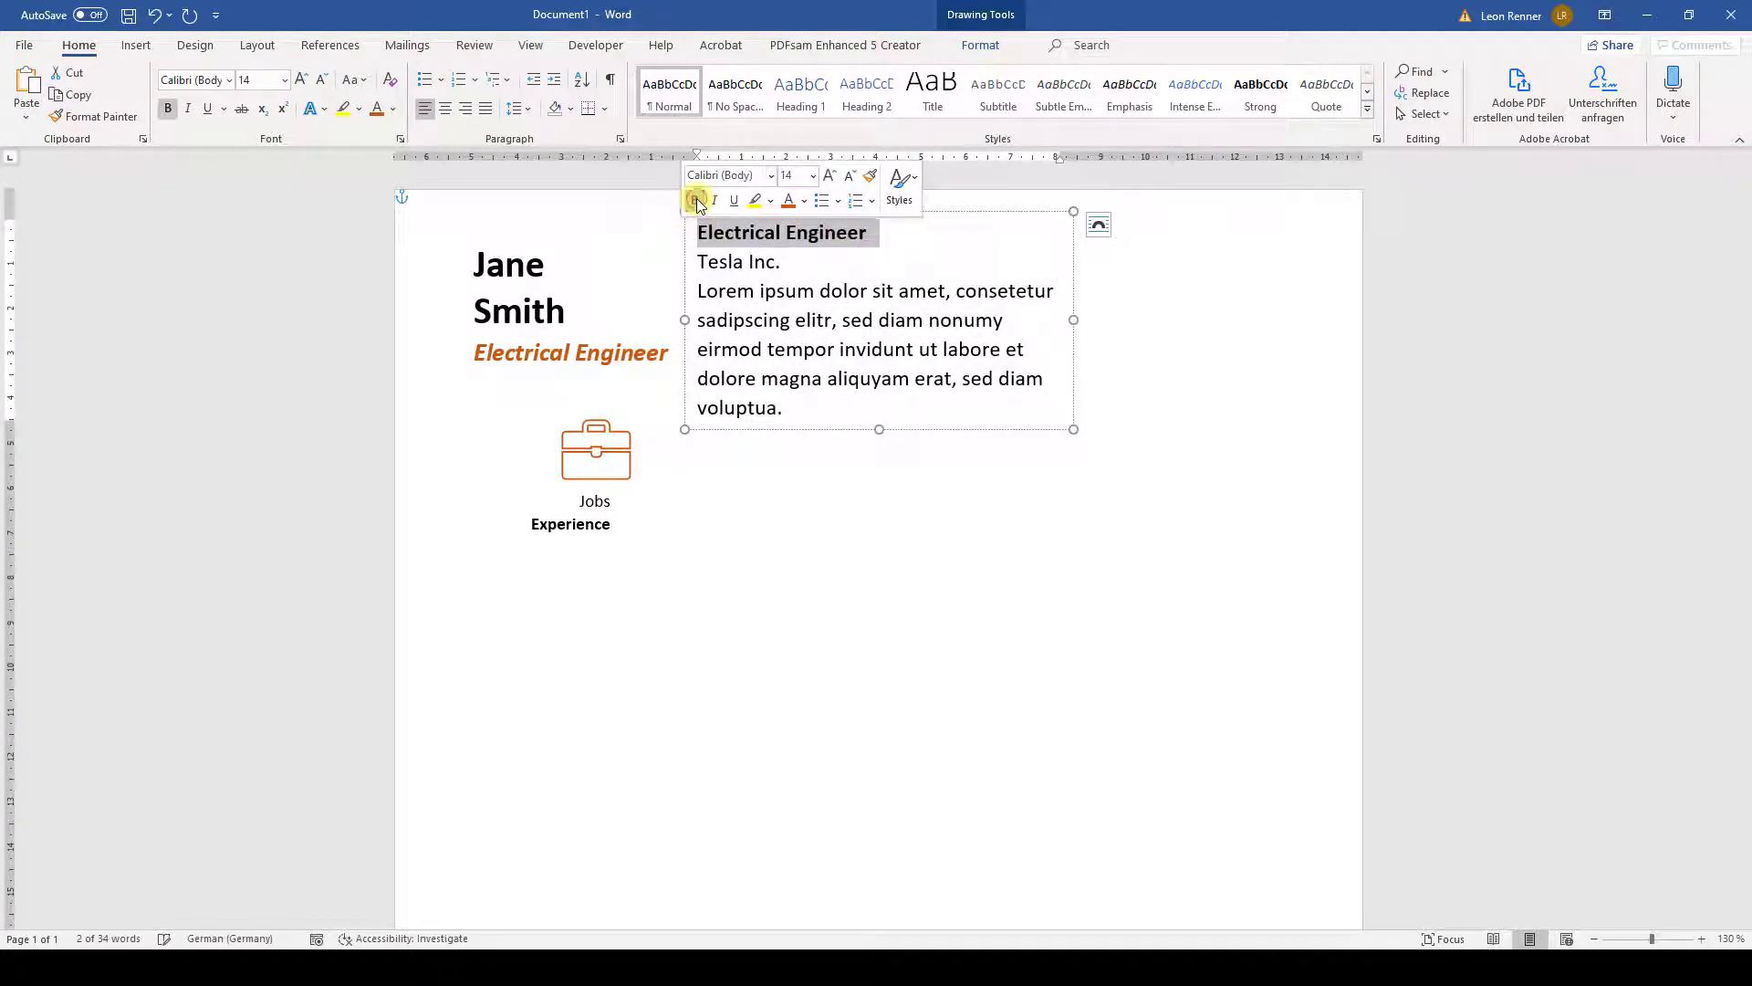
{"action": "left_click_drag", "start_coordinate": [783, 262], "coordinate": [719, 259]}
{"action": "left_click", "coordinate": [731, 226]}
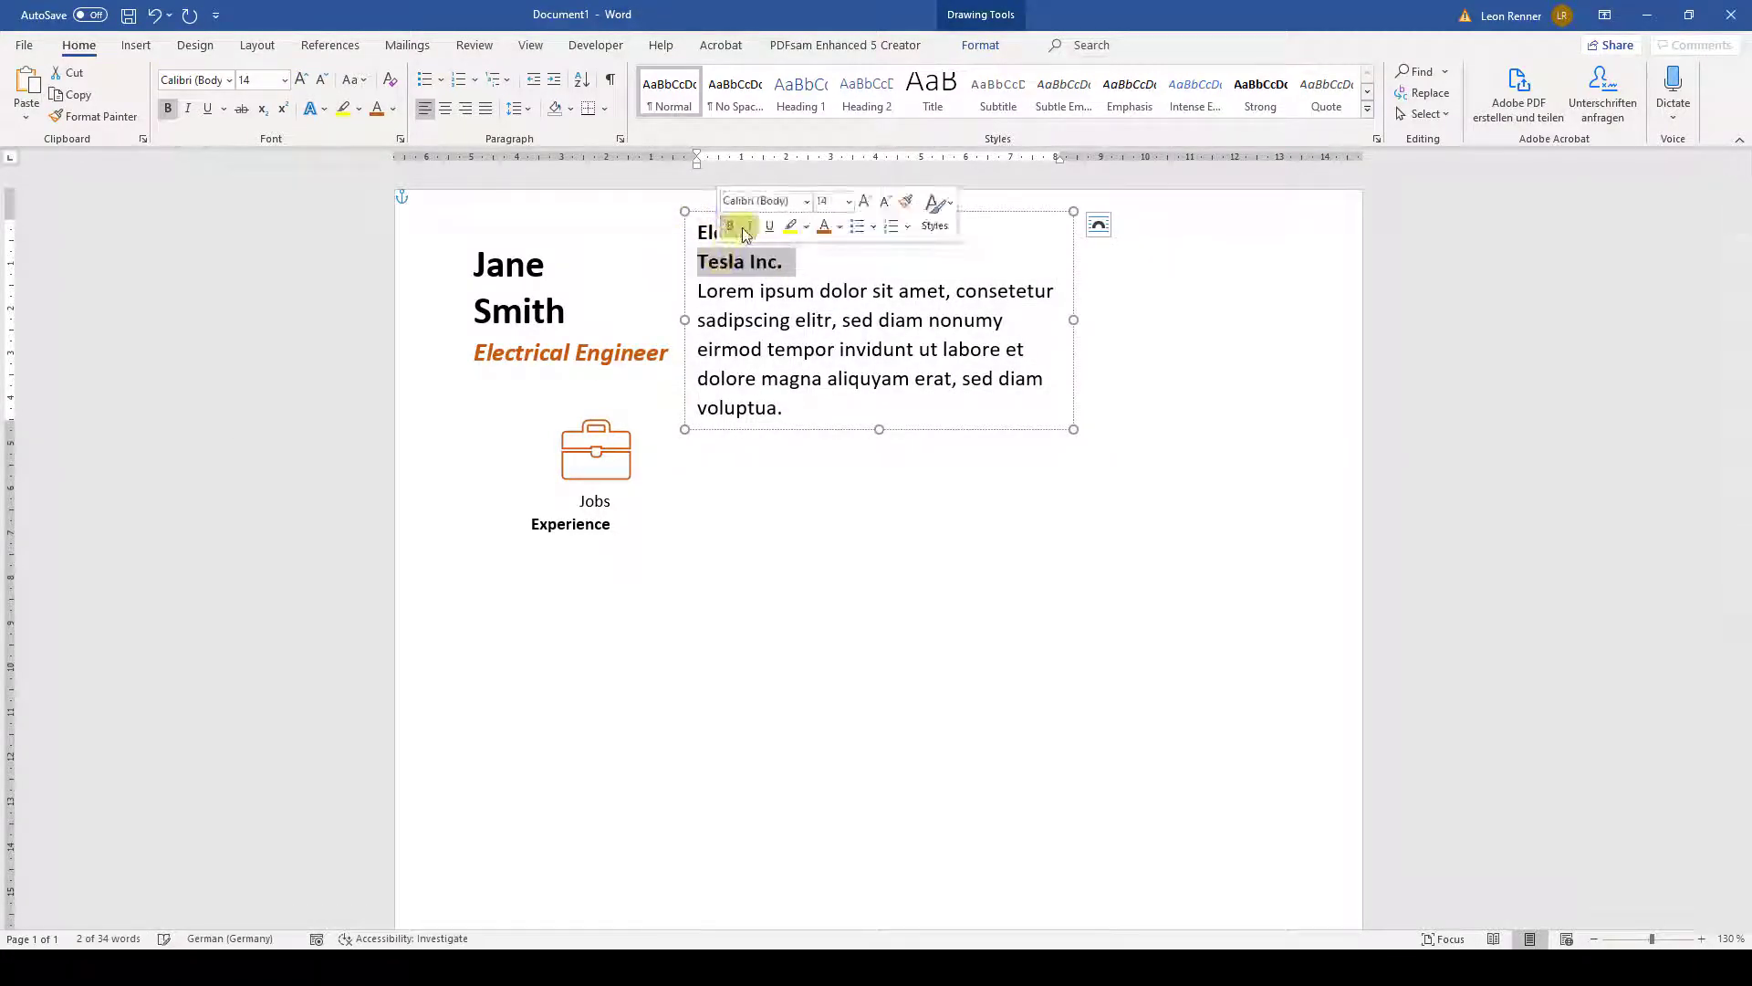
{"action": "left_click", "coordinate": [825, 228]}
{"action": "left_click", "coordinate": [802, 260]}
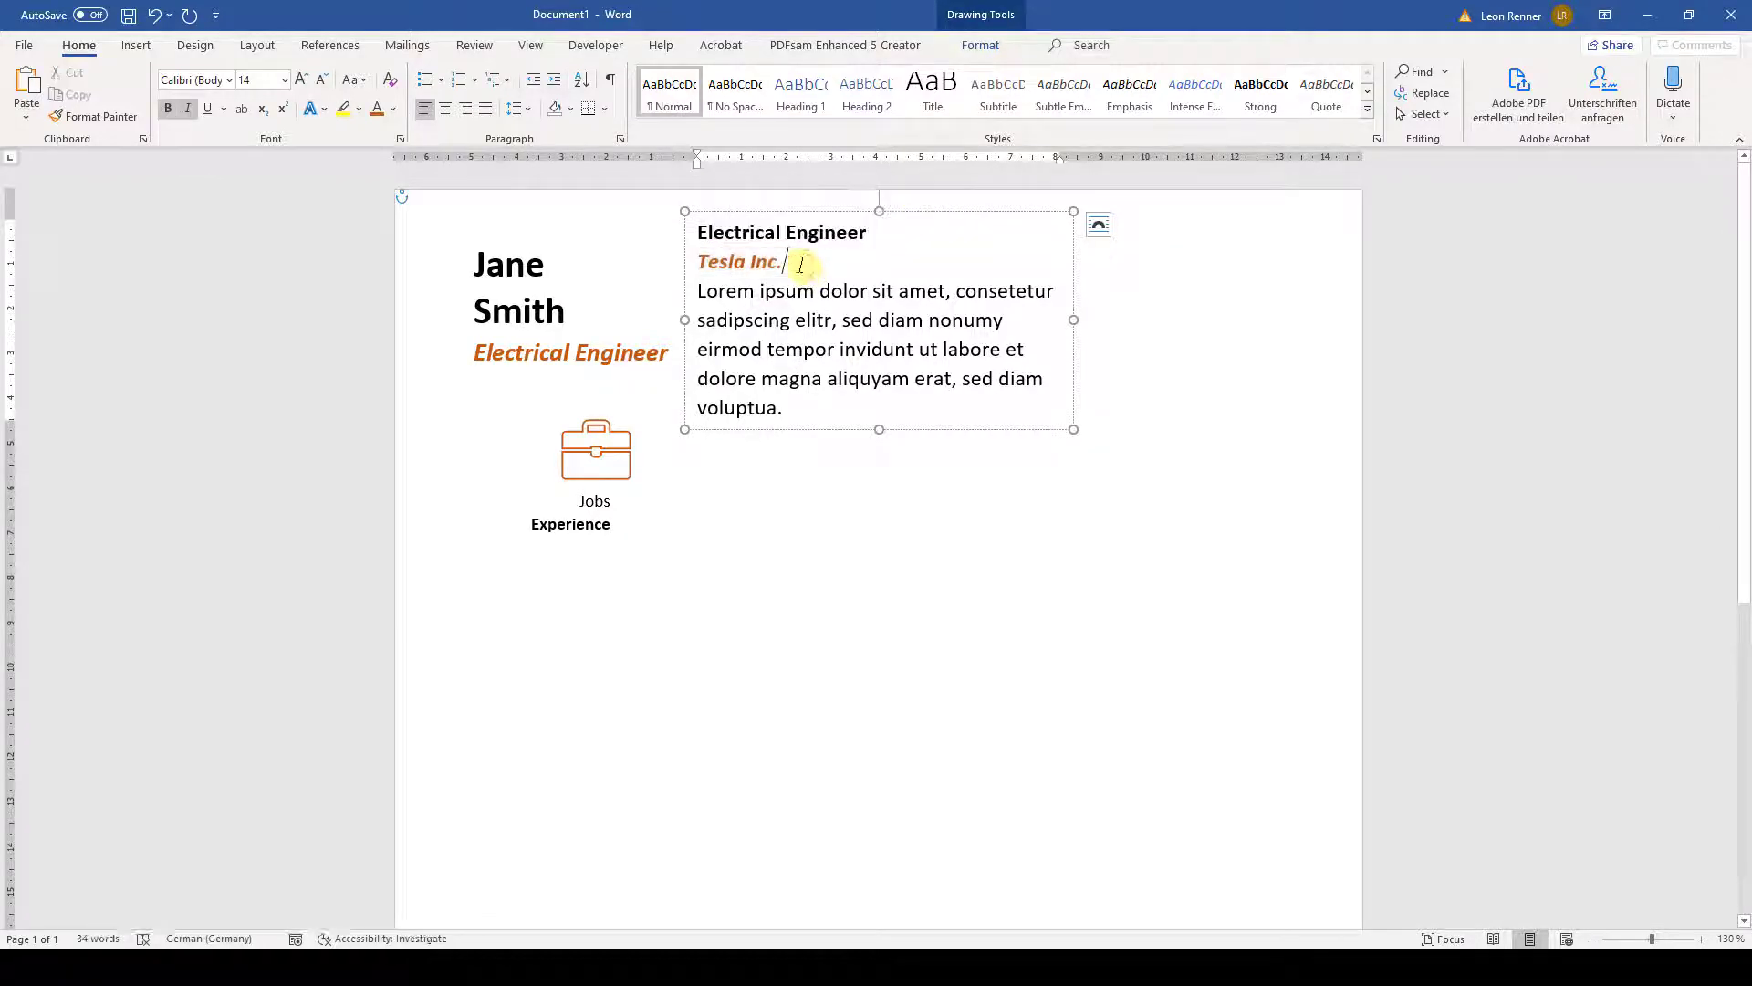
{"action": "left_click", "coordinate": [620, 139]}
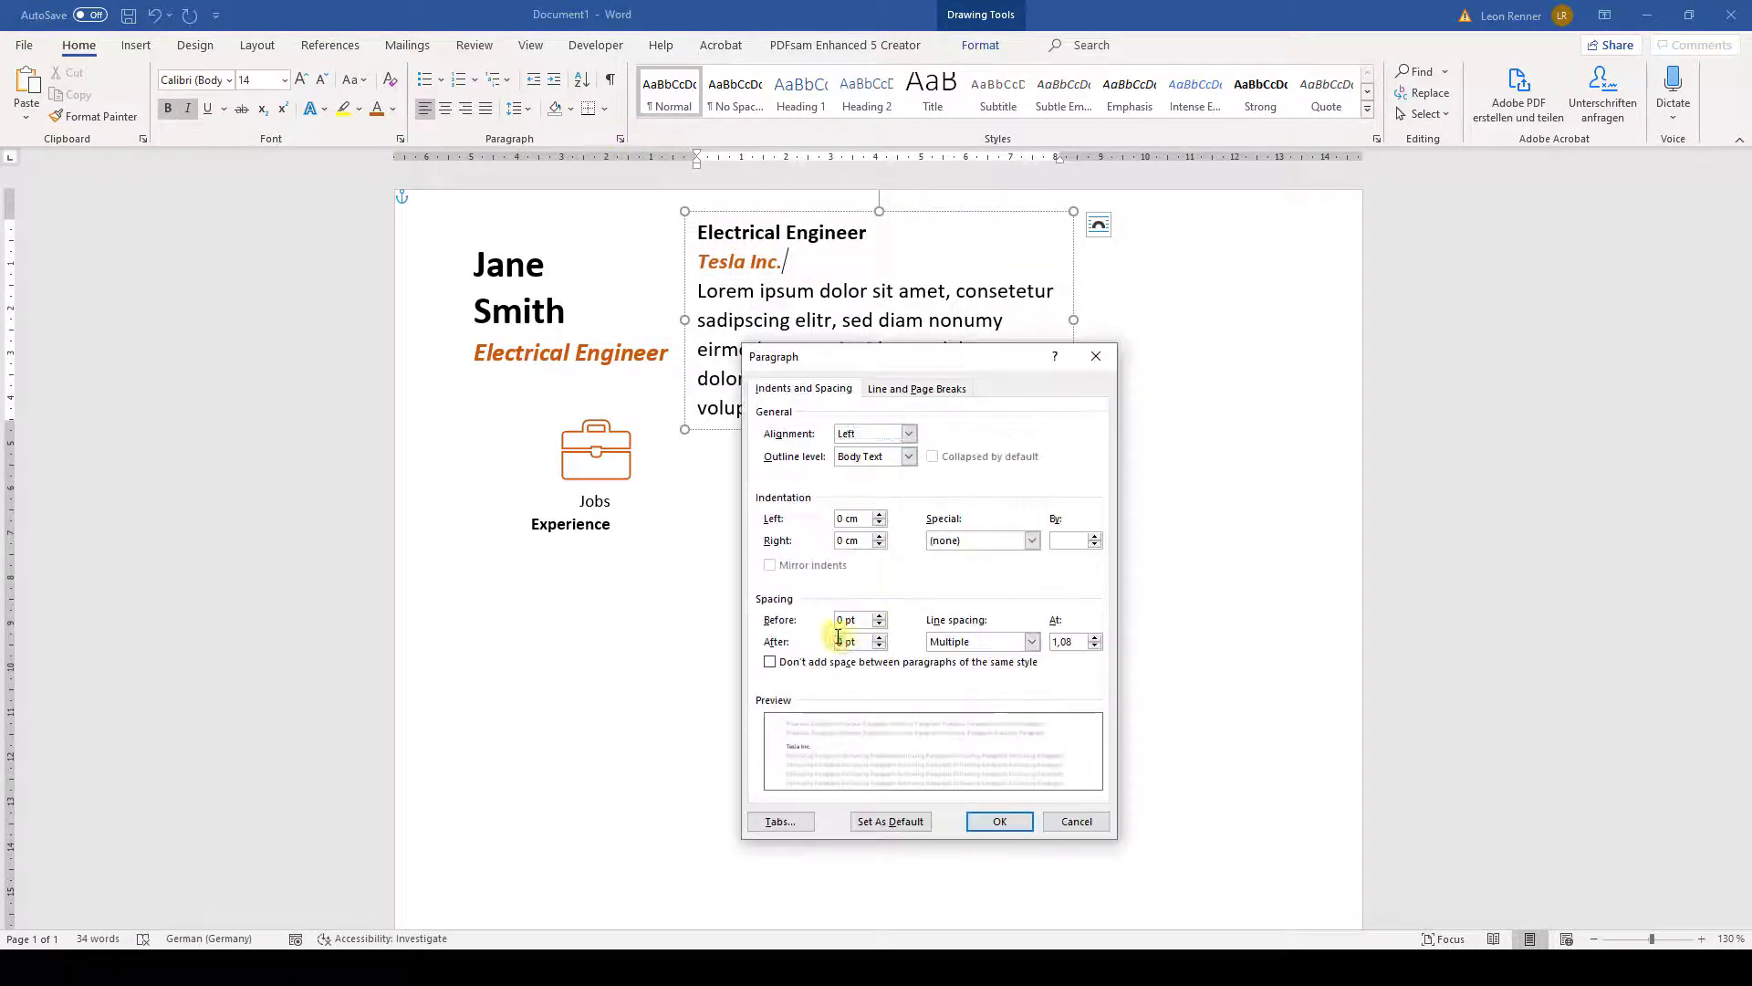
{"action": "left_click", "coordinate": [1000, 821]}
- Colour the Lorem ipsum paragraph grey
{"action": "left_click_drag", "start_coordinate": [789, 422], "coordinate": [696, 297]}
{"action": "left_click", "coordinate": [394, 108]}
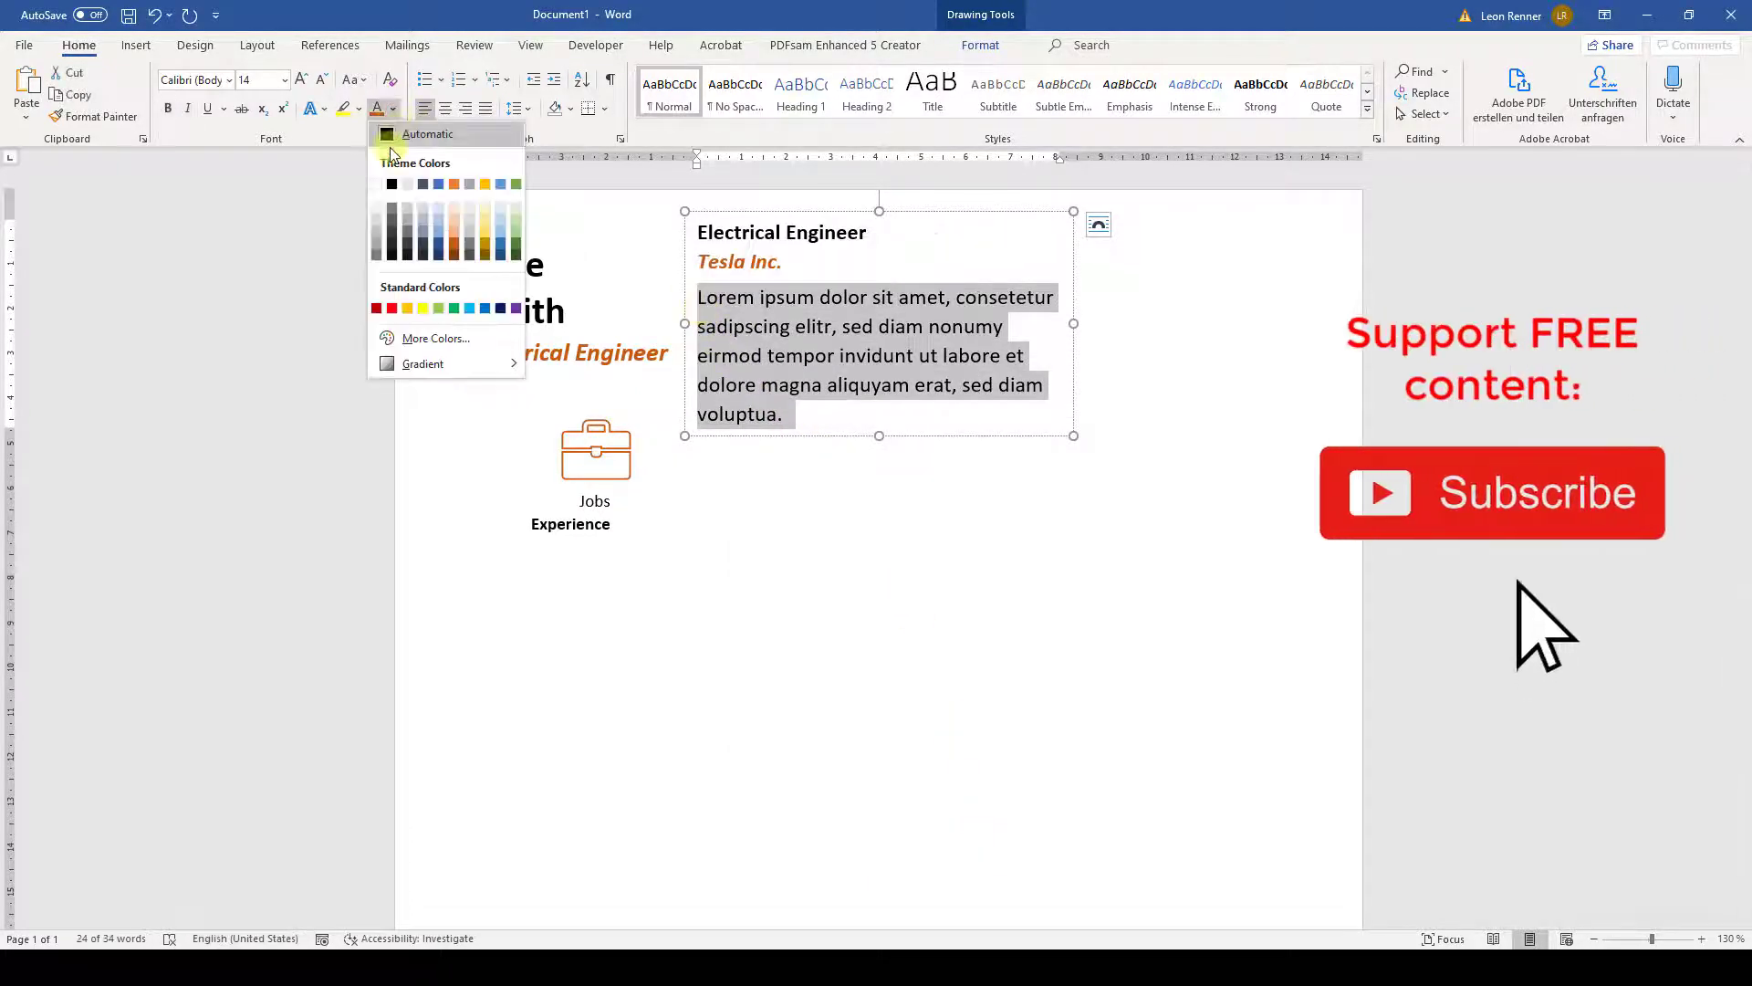
{"action": "left_click", "coordinate": [376, 248]}
{"action": "left_click", "coordinate": [1001, 357]}
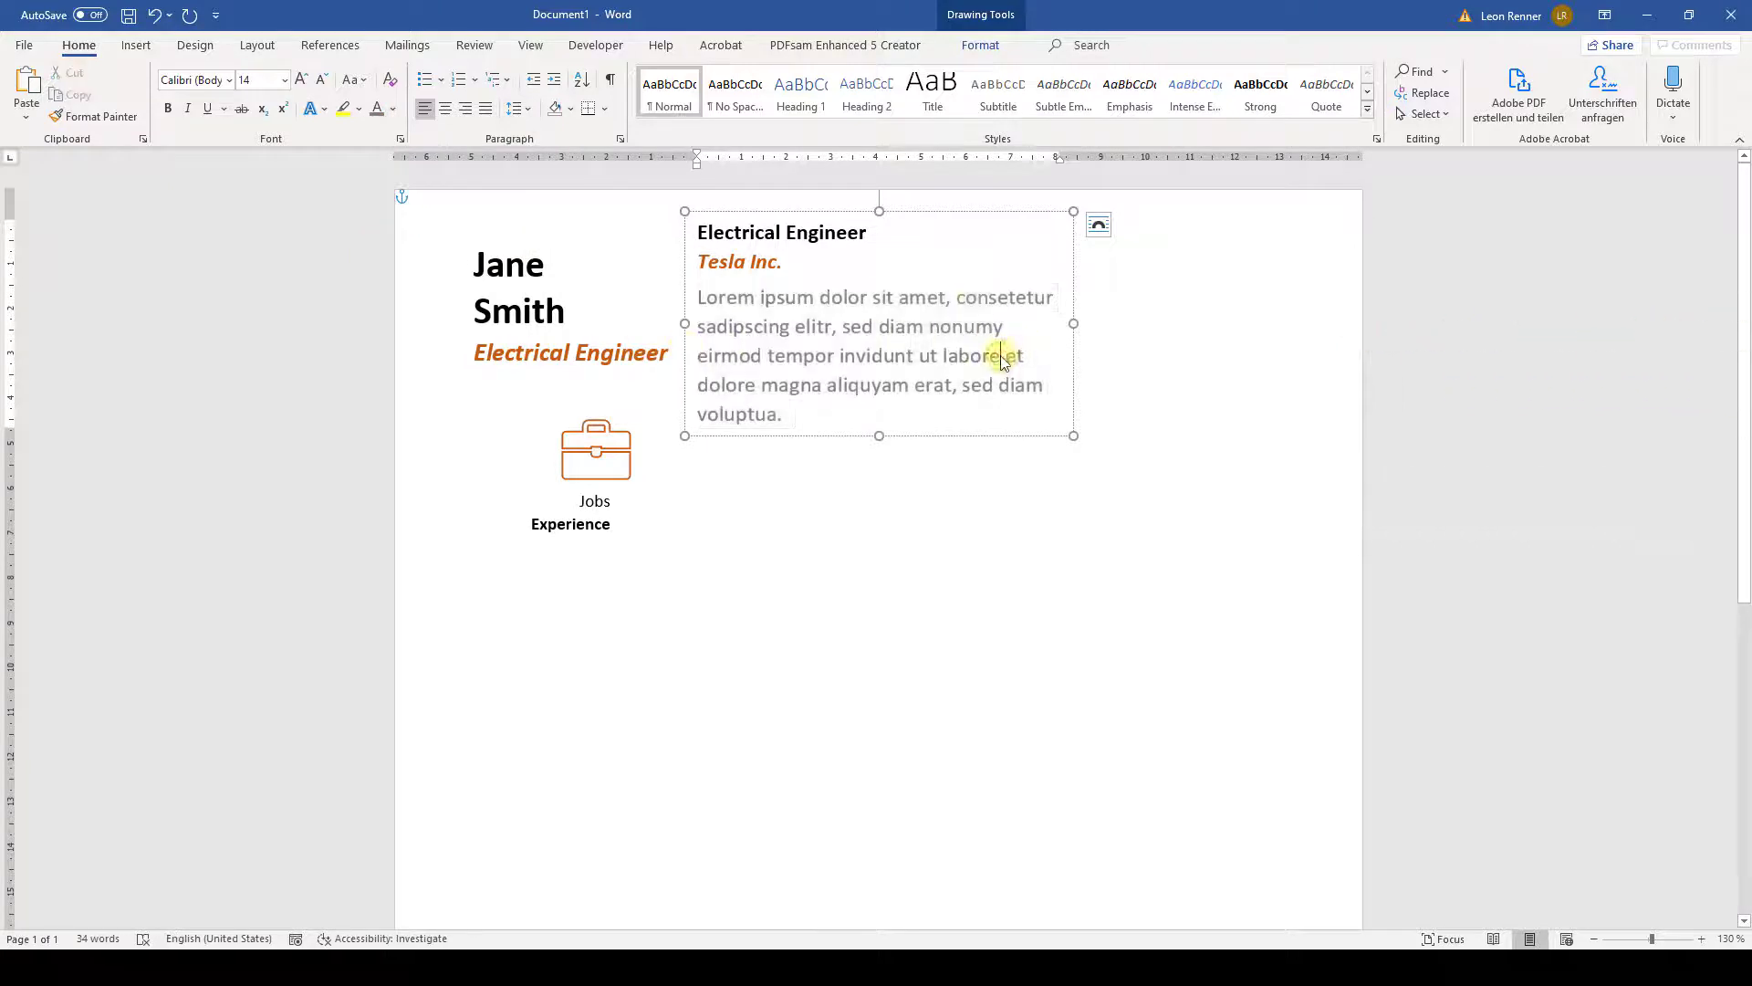
{"action": "left_click", "coordinate": [953, 218]}
{"action": "left_click", "coordinate": [980, 44]}
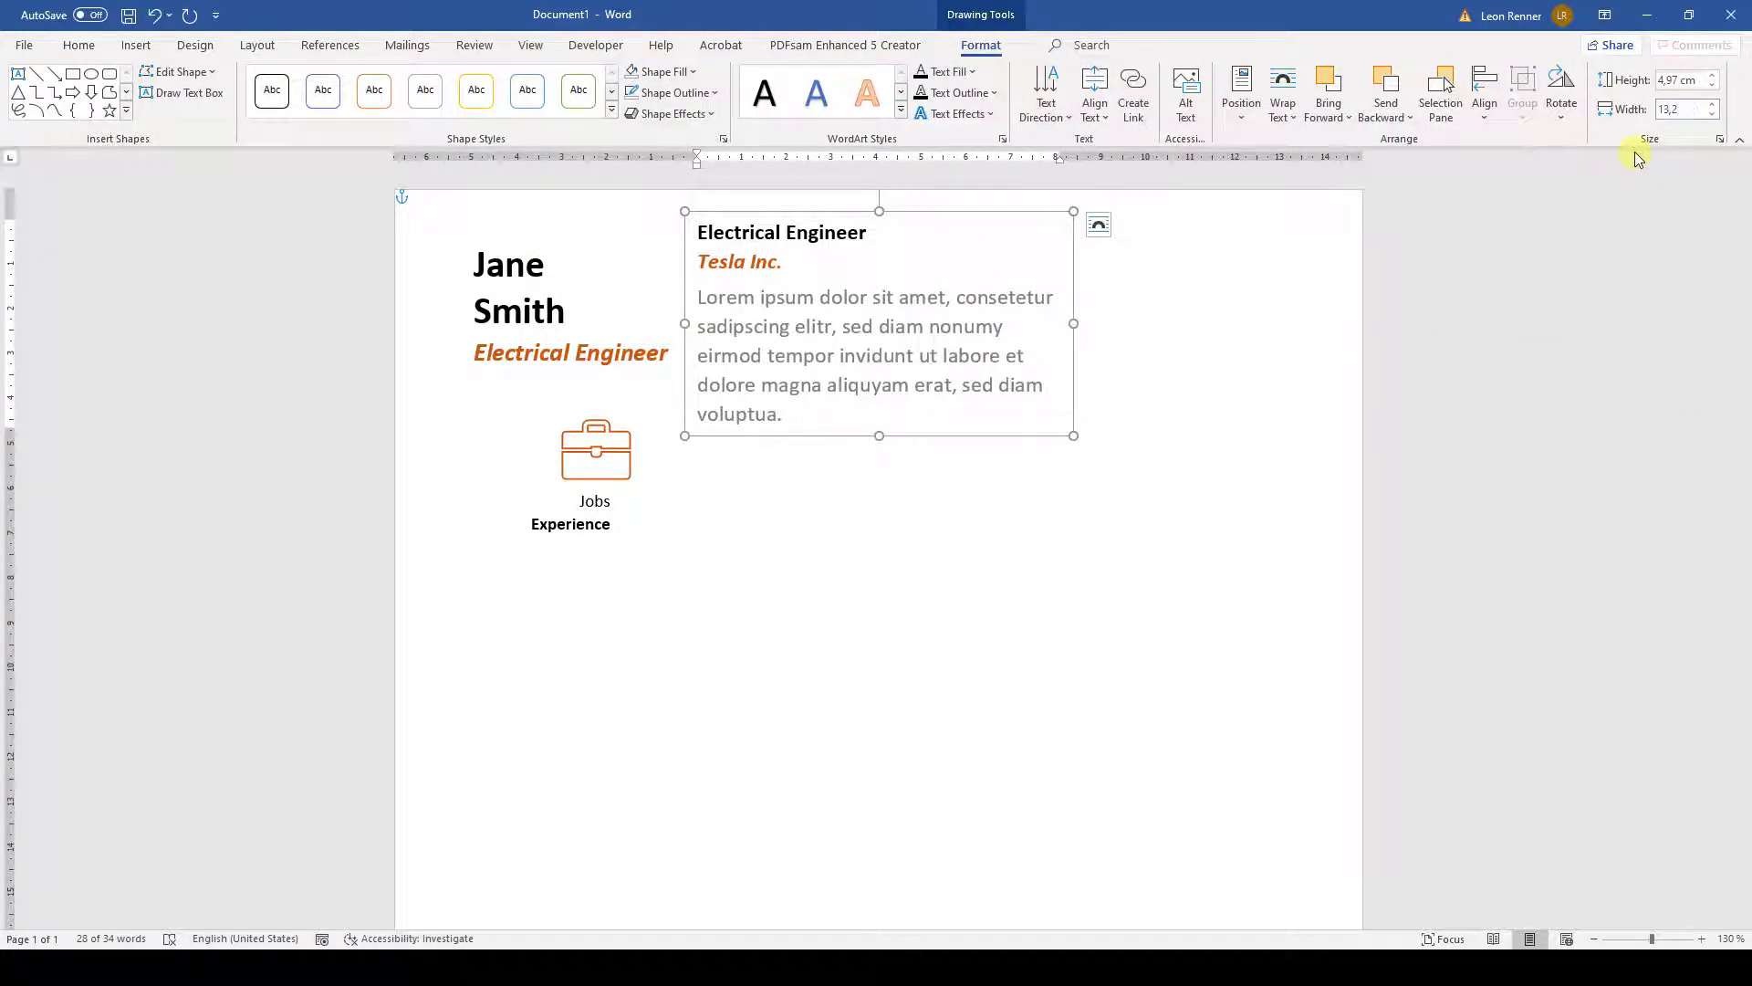
- Apply the 13,2 cm width, move the box beside the Jobs label, and add a right tab at 11 cm
{"action": "key", "text": "Return"}
{"action": "left_click_drag", "start_coordinate": [1053, 216], "coordinate": [1181, 417]}
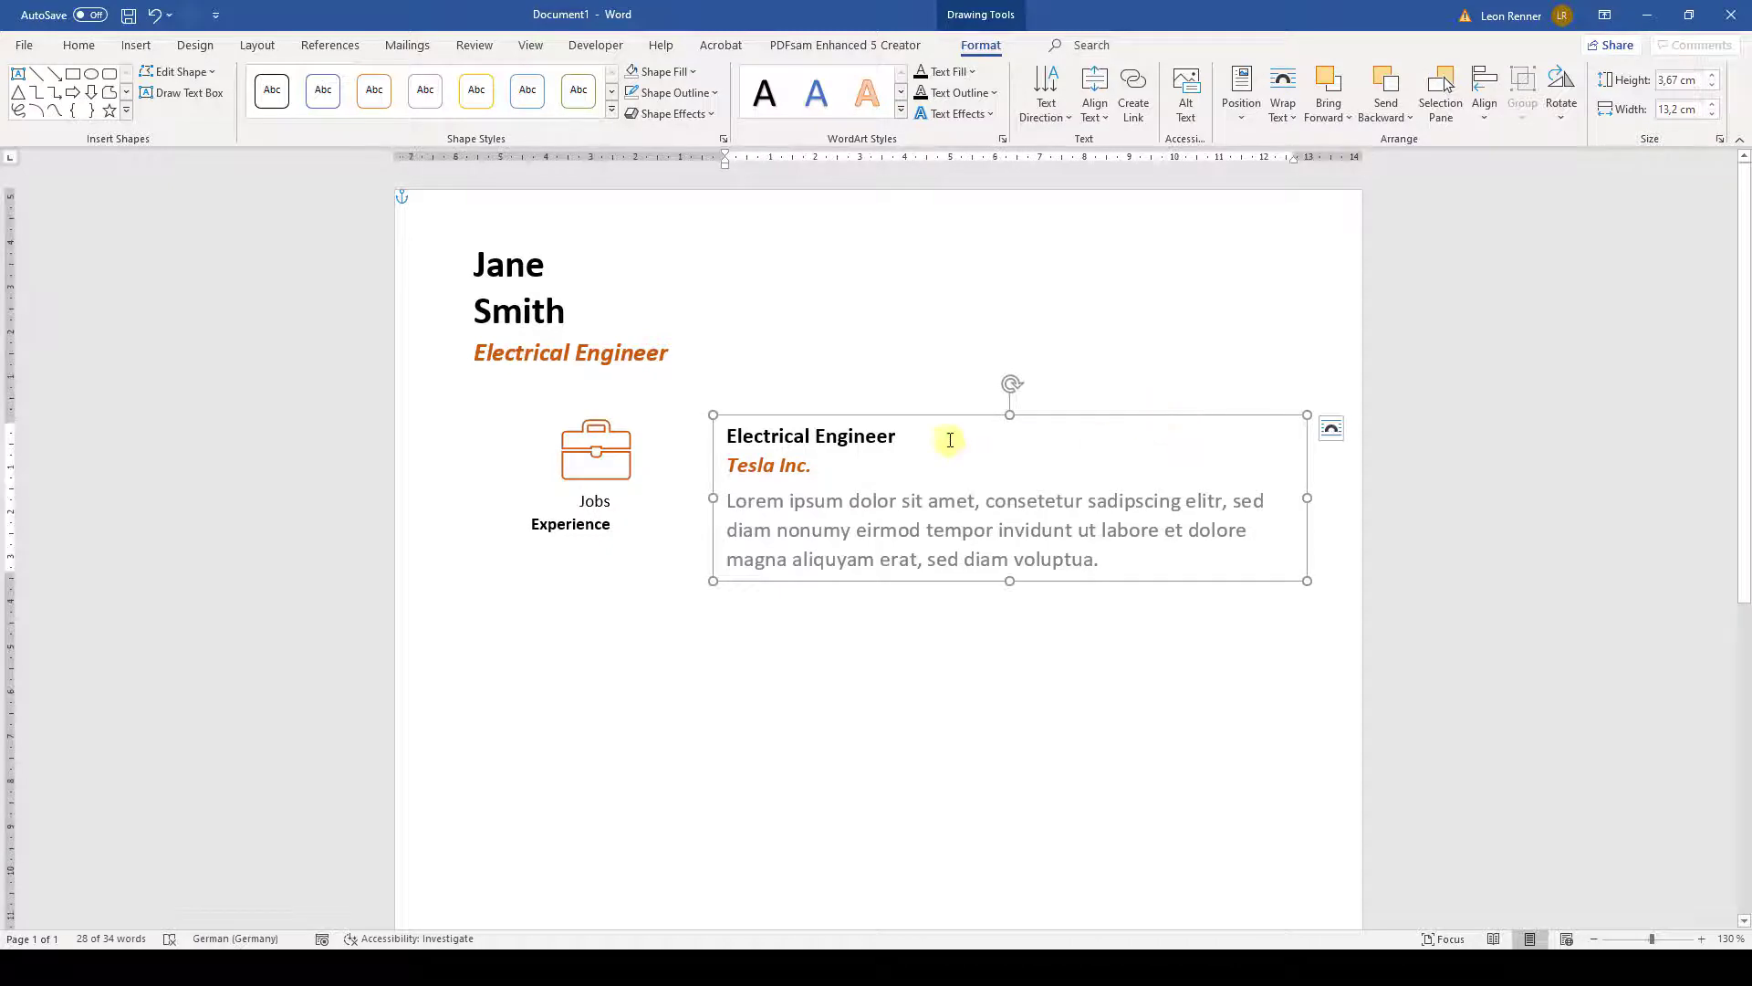
{"action": "left_click", "coordinate": [936, 431]}
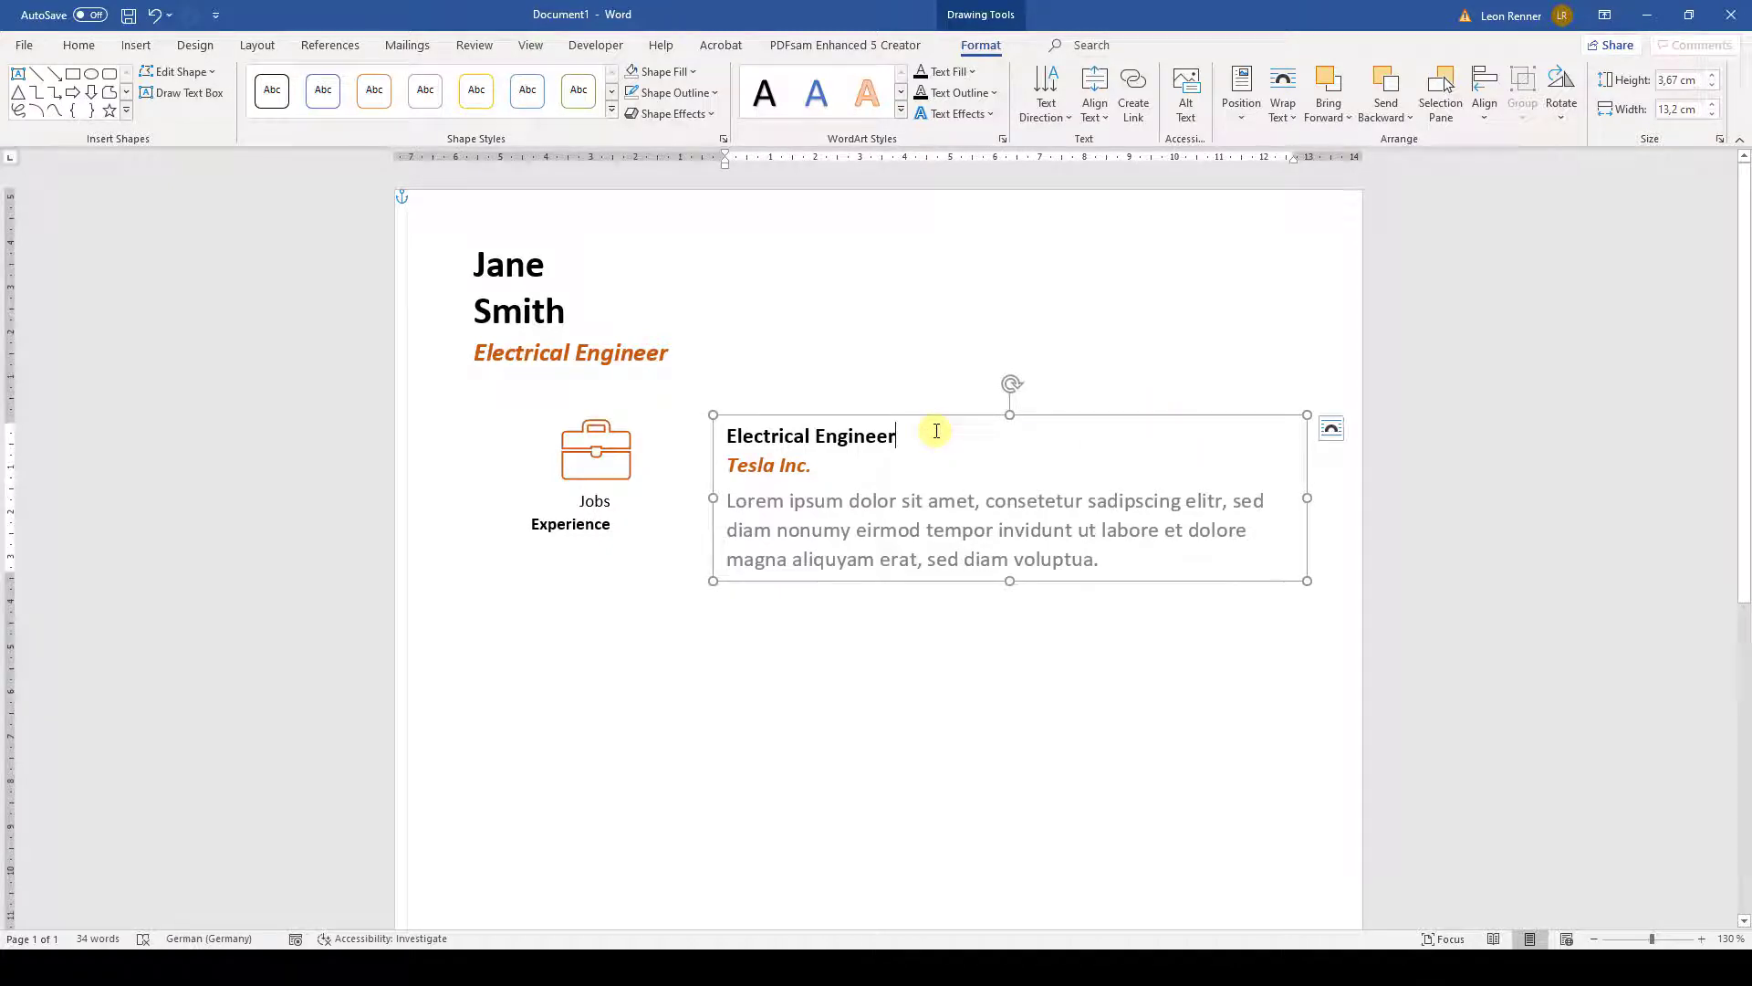
{"action": "left_click", "coordinate": [1130, 159]}
{"action": "double_click", "coordinate": [1133, 164]}
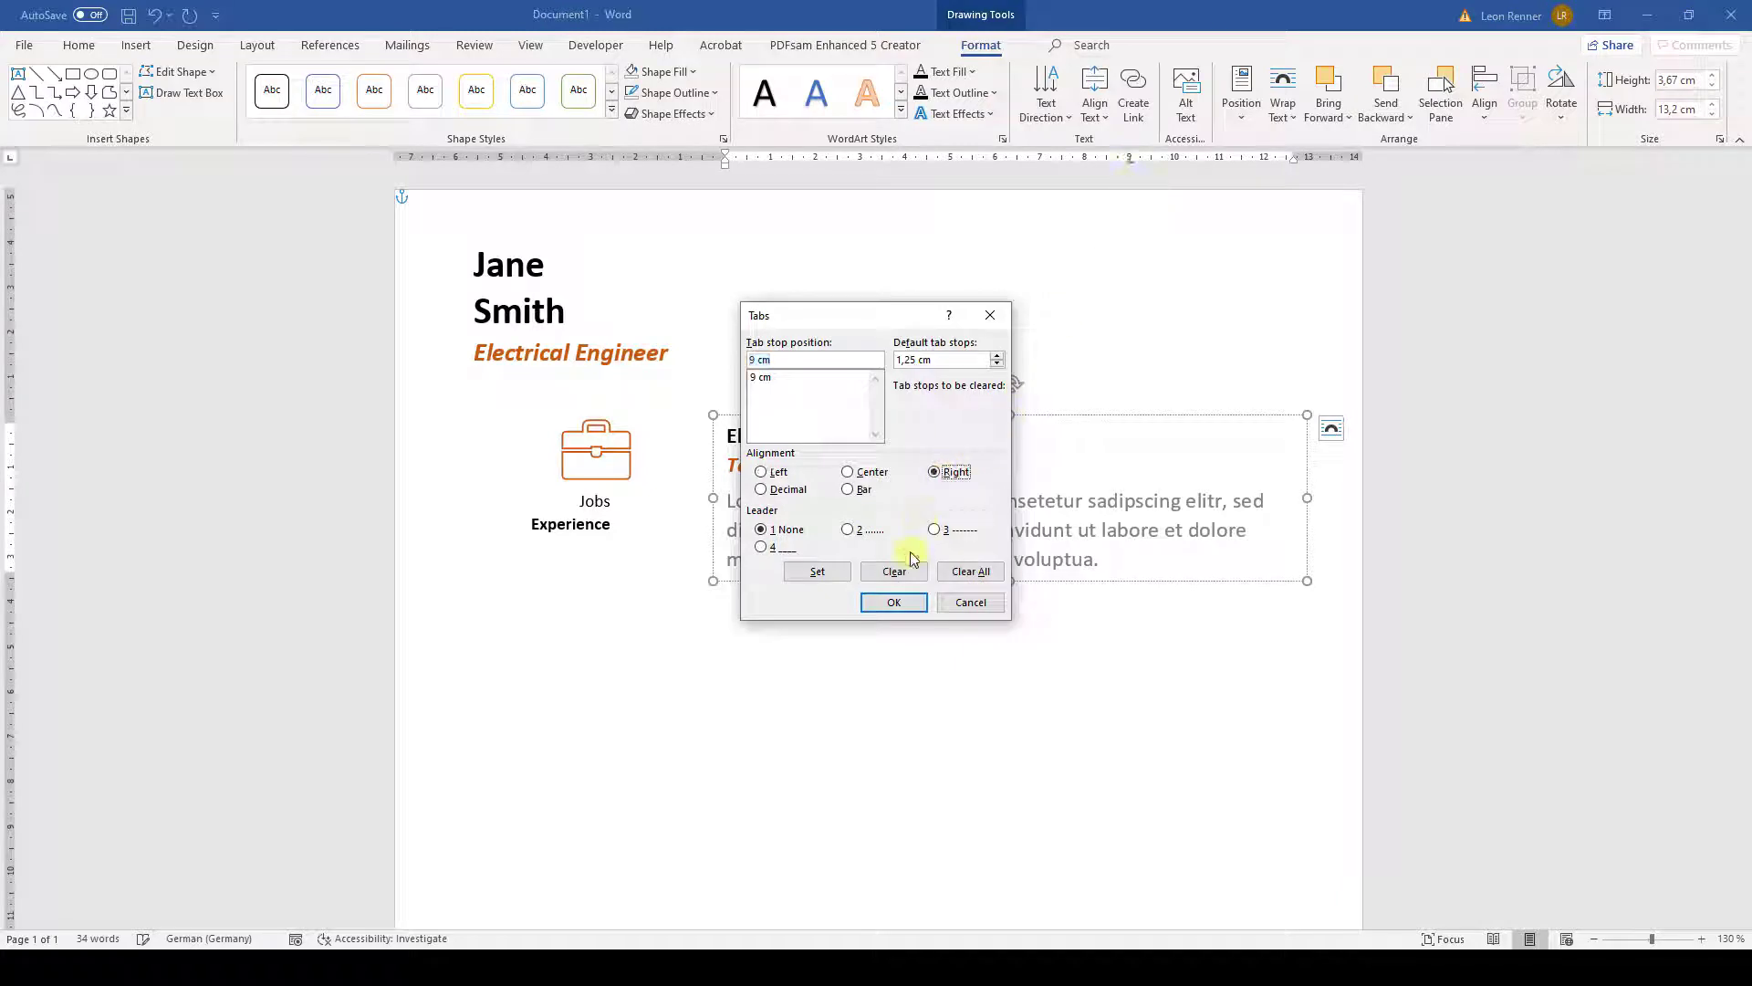
{"action": "left_click", "coordinate": [894, 603]}
{"action": "left_click_drag", "start_coordinate": [1130, 162], "coordinate": [1290, 164]}
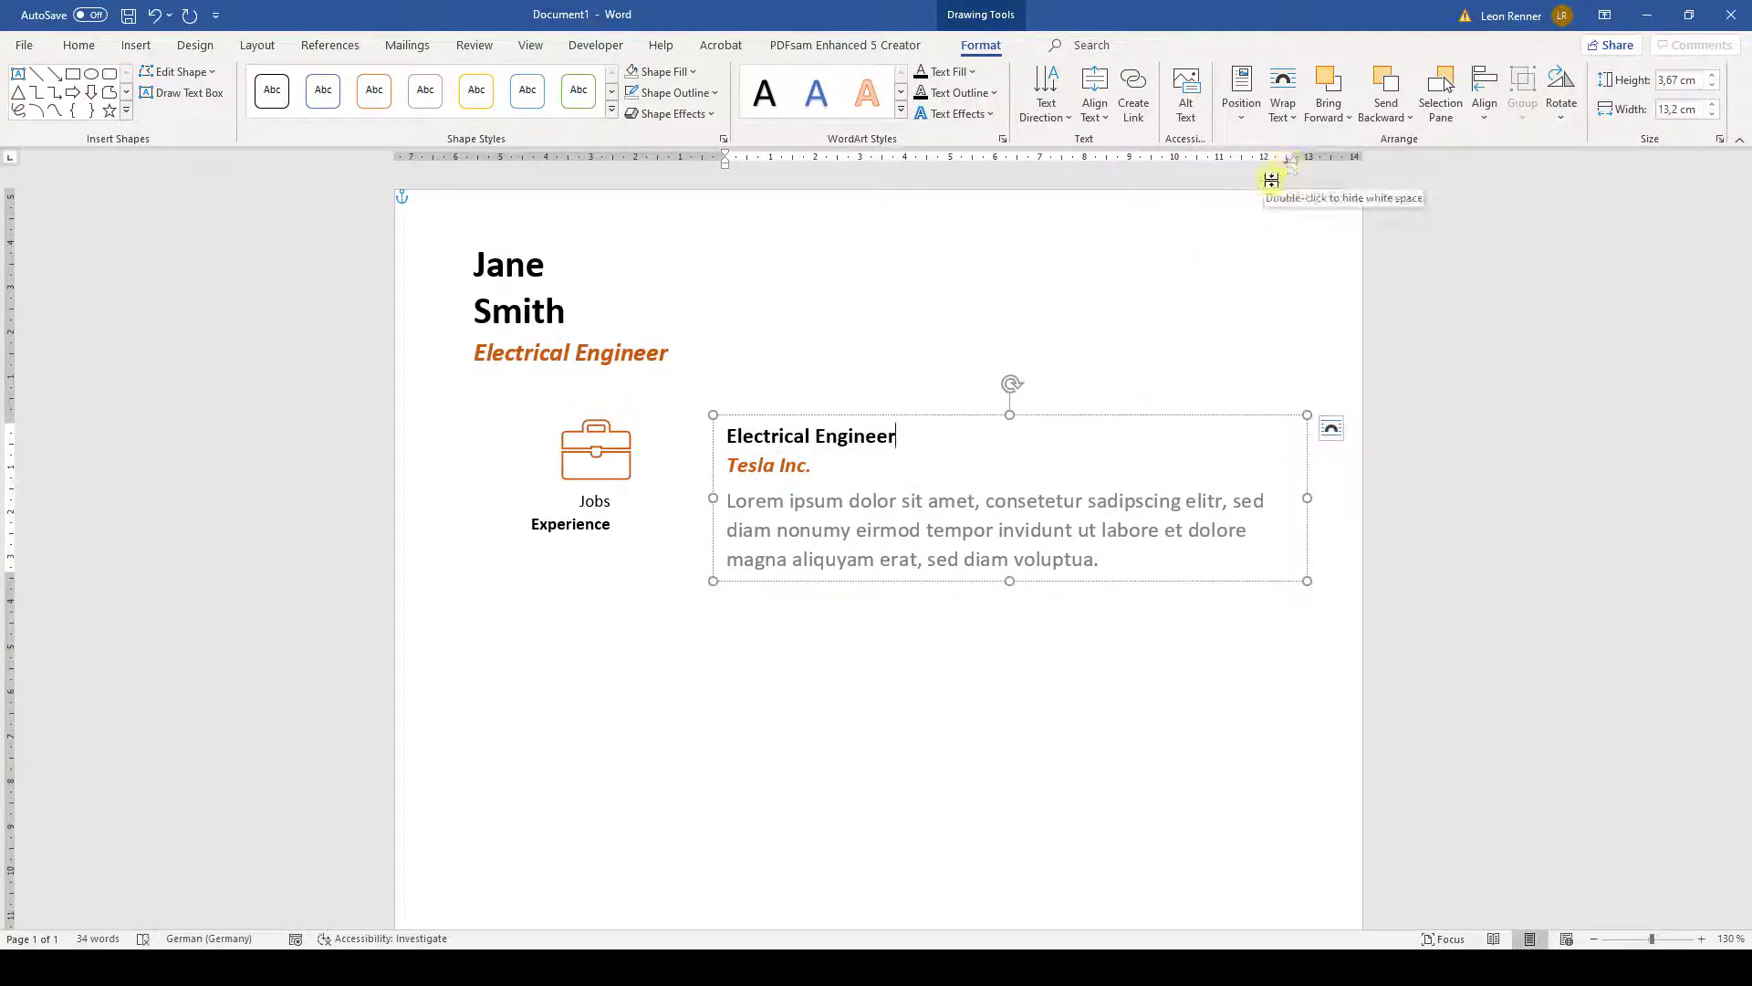
- Add an italic orange '2016 - present' at the right tab on the Electrical Engineer line
{"action": "key", "text": "Tab"}
{"action": "type", "text": "2016 - "}
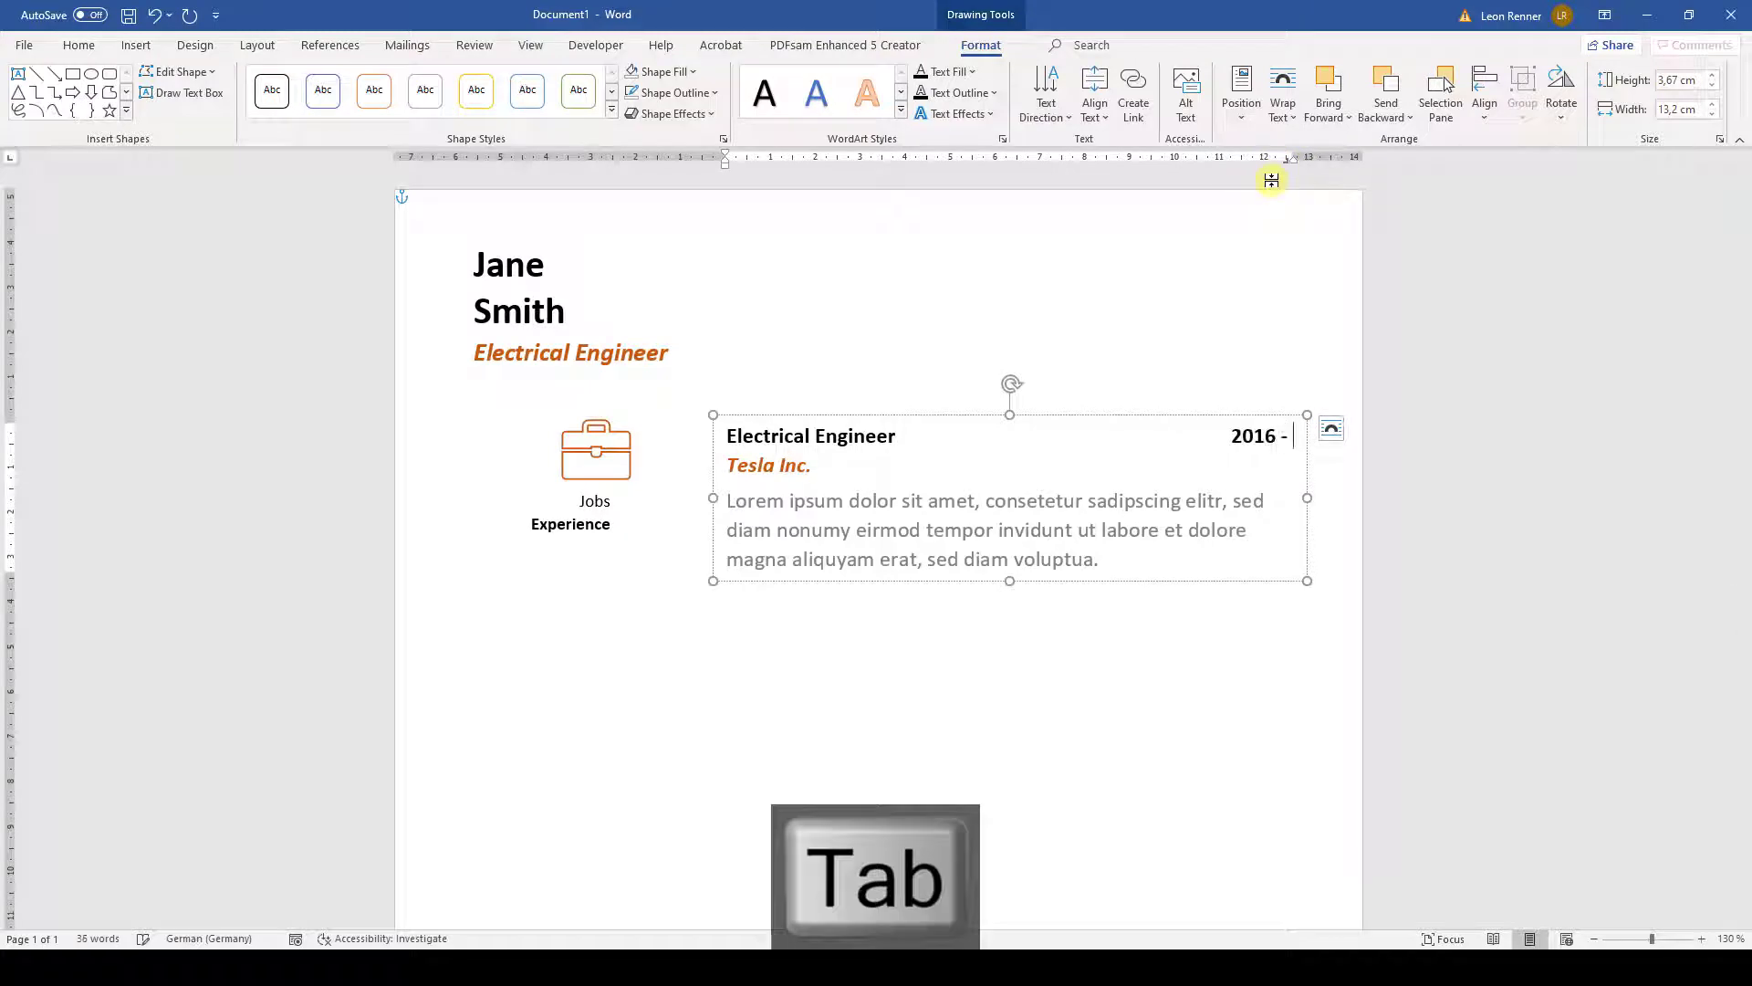
{"action": "type", "text": "present"}
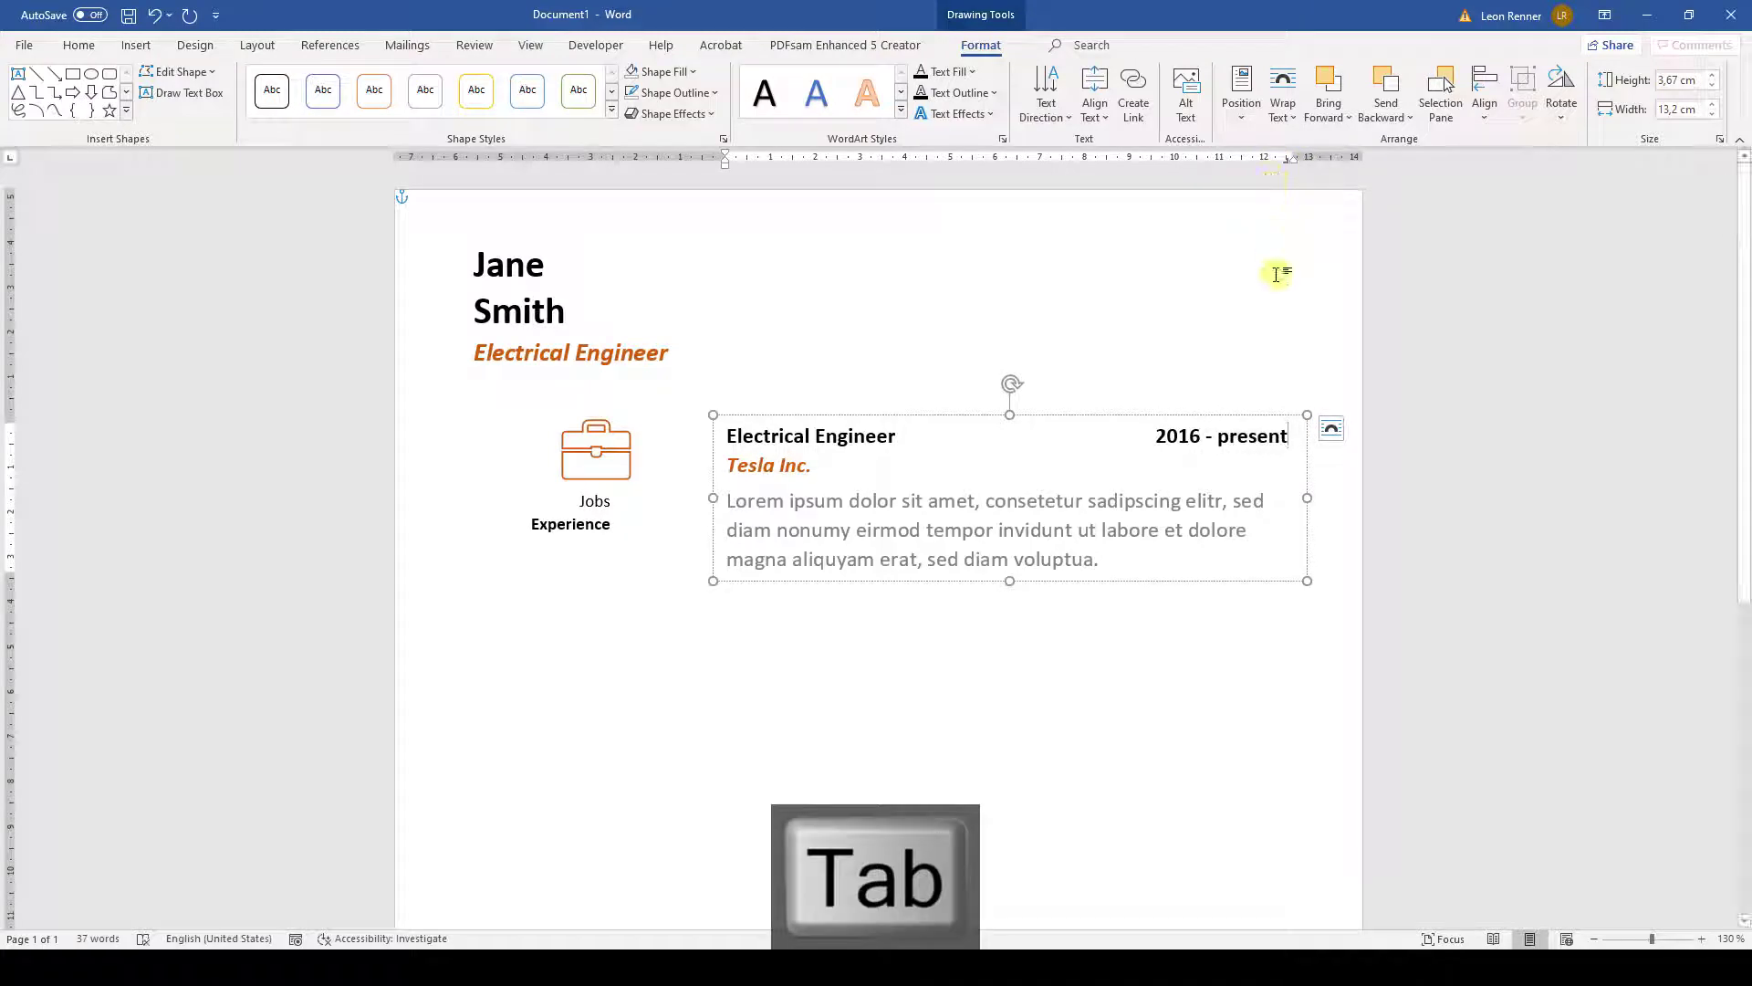
{"action": "left_click_drag", "start_coordinate": [1157, 436], "coordinate": [1303, 438]}
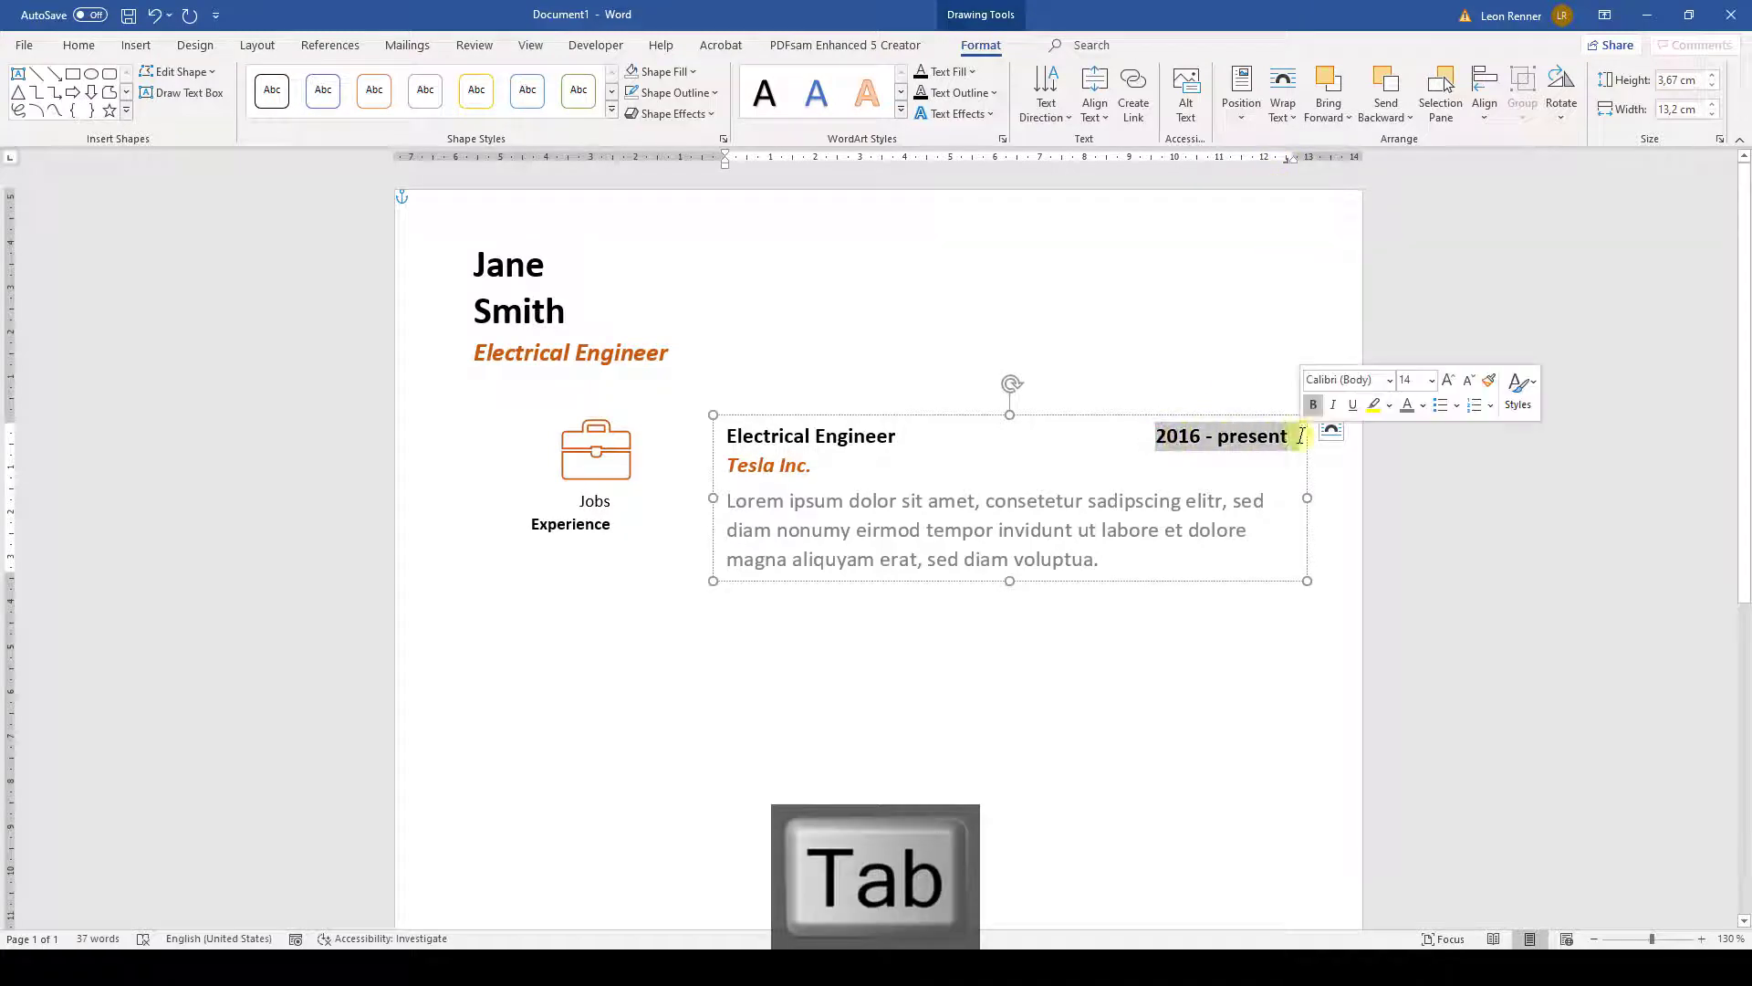
{"action": "left_click", "coordinate": [1422, 405]}
{"action": "left_click", "coordinate": [1492, 539]}
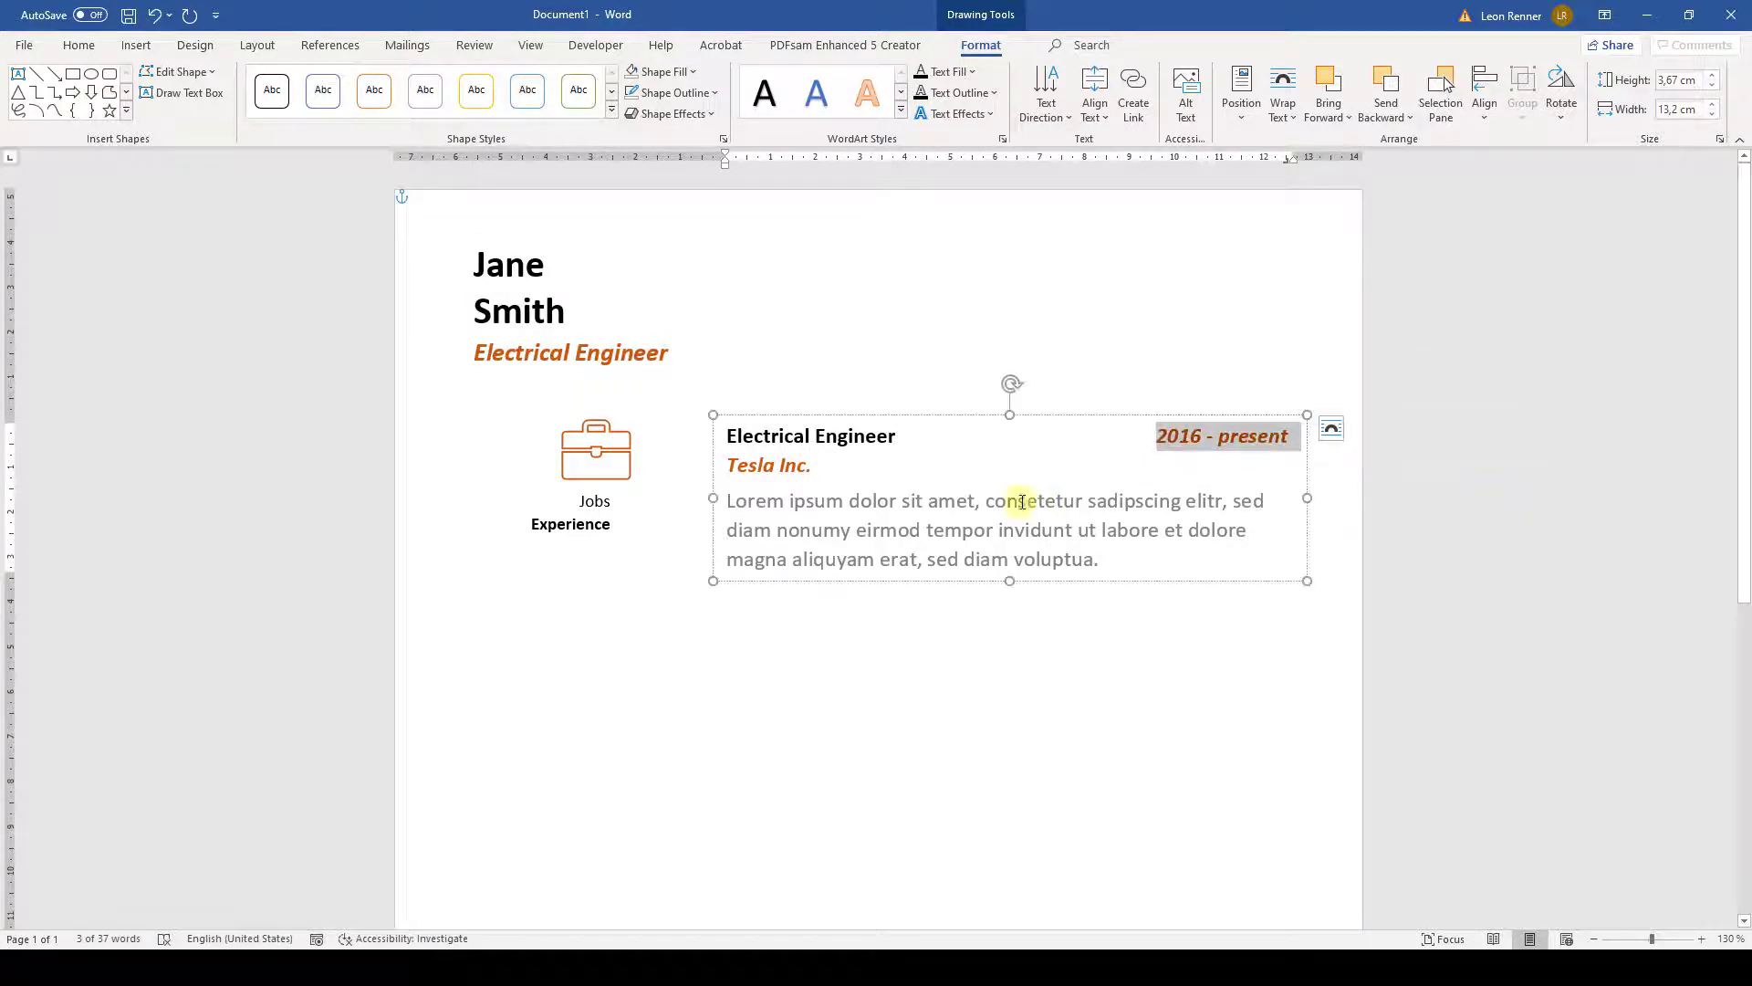
{"action": "left_click", "coordinate": [977, 503]}
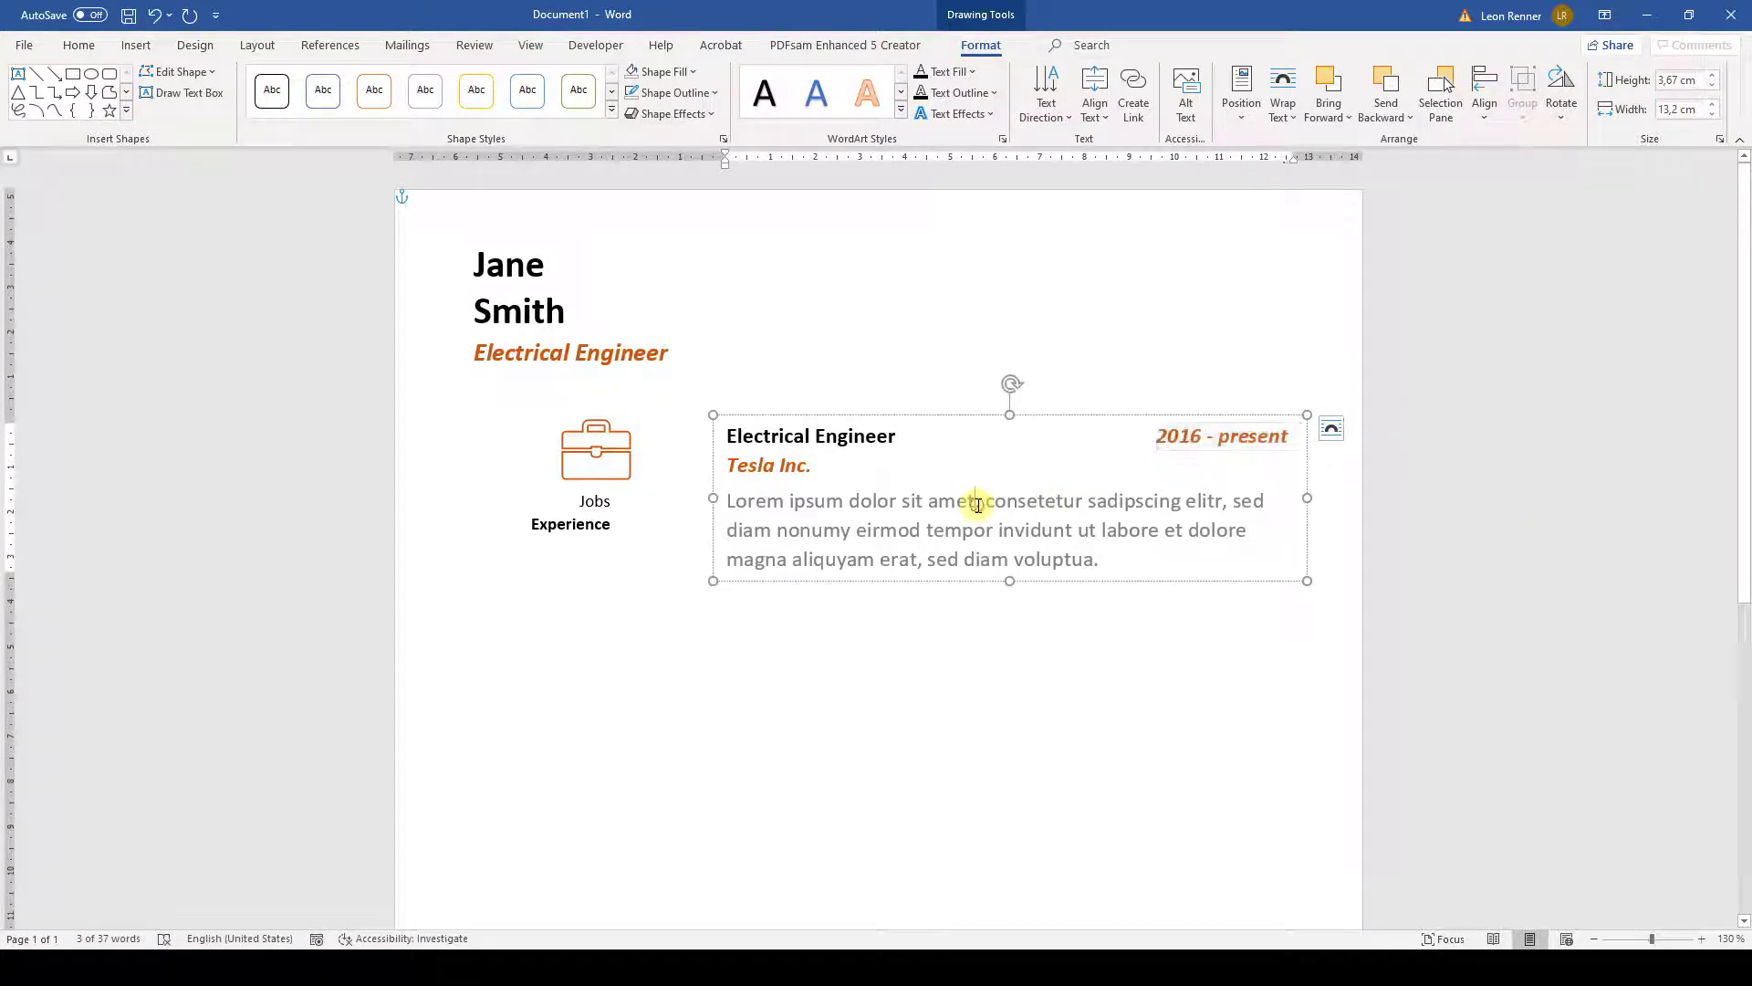
- Duplicate the job entry text box
{"action": "left_click", "coordinate": [962, 417]}
{"action": "key", "text": "ctrl+c"}
{"action": "key", "text": "ctrl+v"}
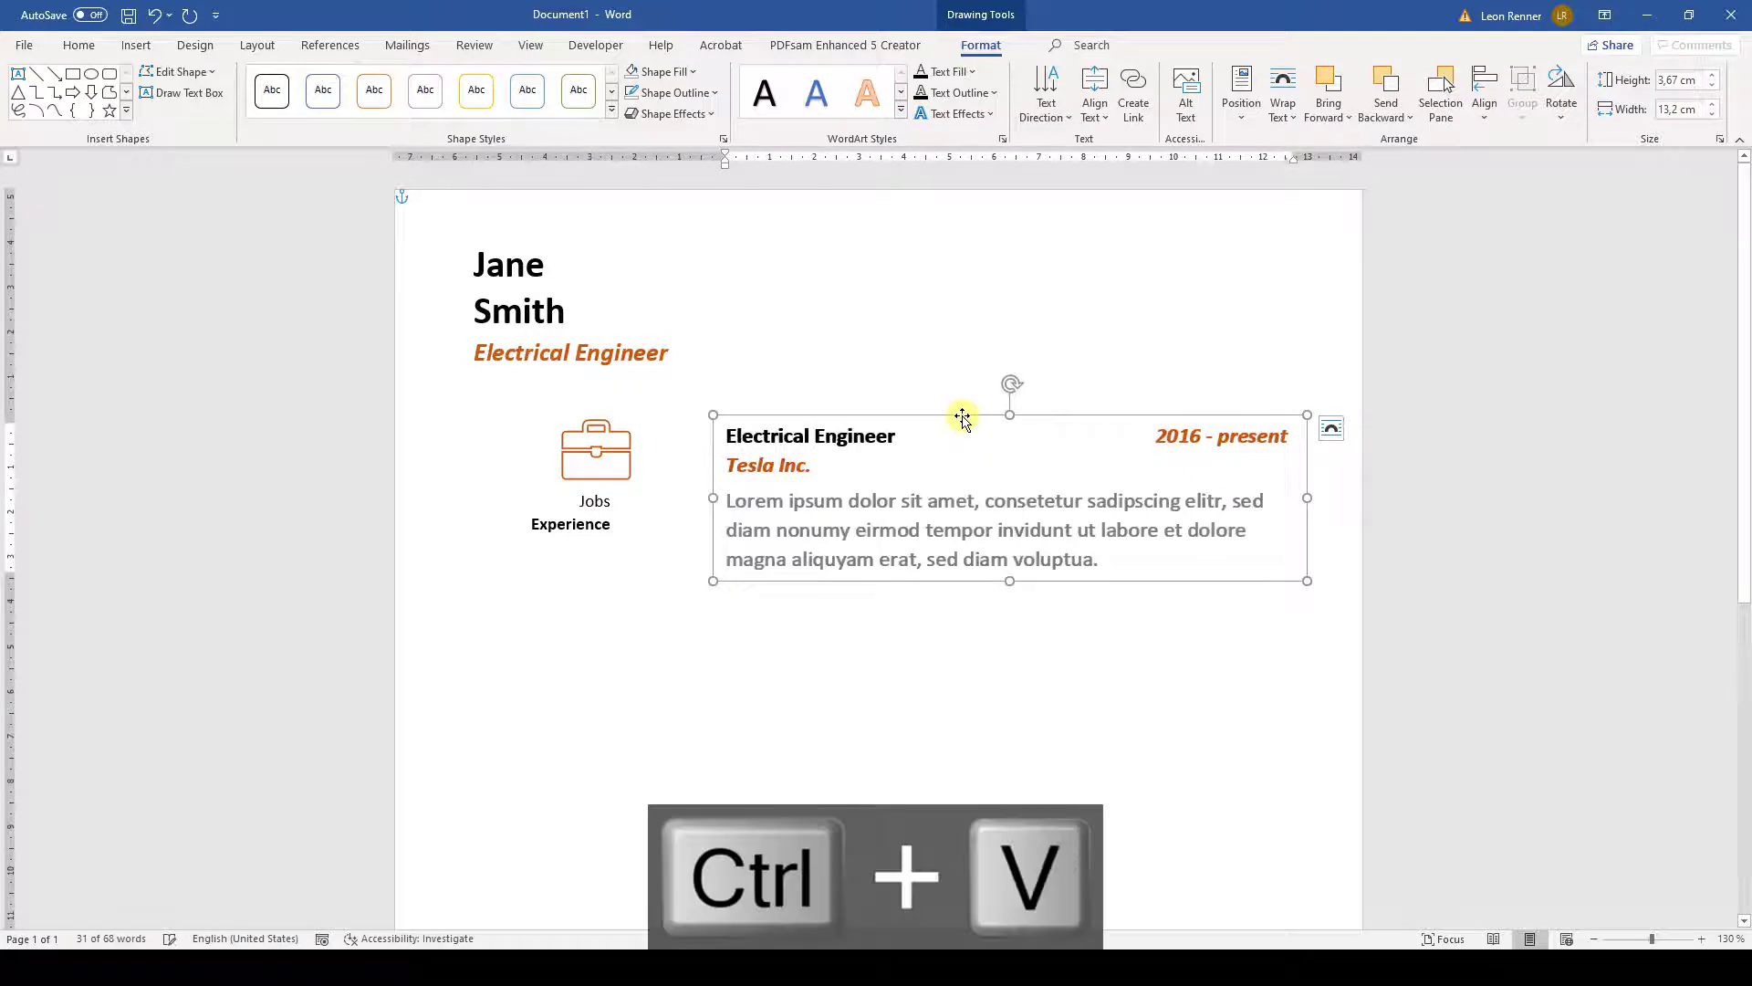
- Move the duplicated entry below the first and change it to Intern at Boeing, 2014 - 2016
{"action": "key", "text": "Down"}
{"action": "key", "text": "Down"}
{"action": "key", "text": "Down"}
{"action": "key", "text": "Down"}
{"action": "key", "text": "Down"}
{"action": "key", "text": "Down"}
{"action": "key", "text": "Down"}
{"action": "key", "text": "Down"}
{"action": "key", "text": "Down"}
{"action": "key", "text": "Down"}
{"action": "key", "text": "Down"}
{"action": "key", "text": "Down"}
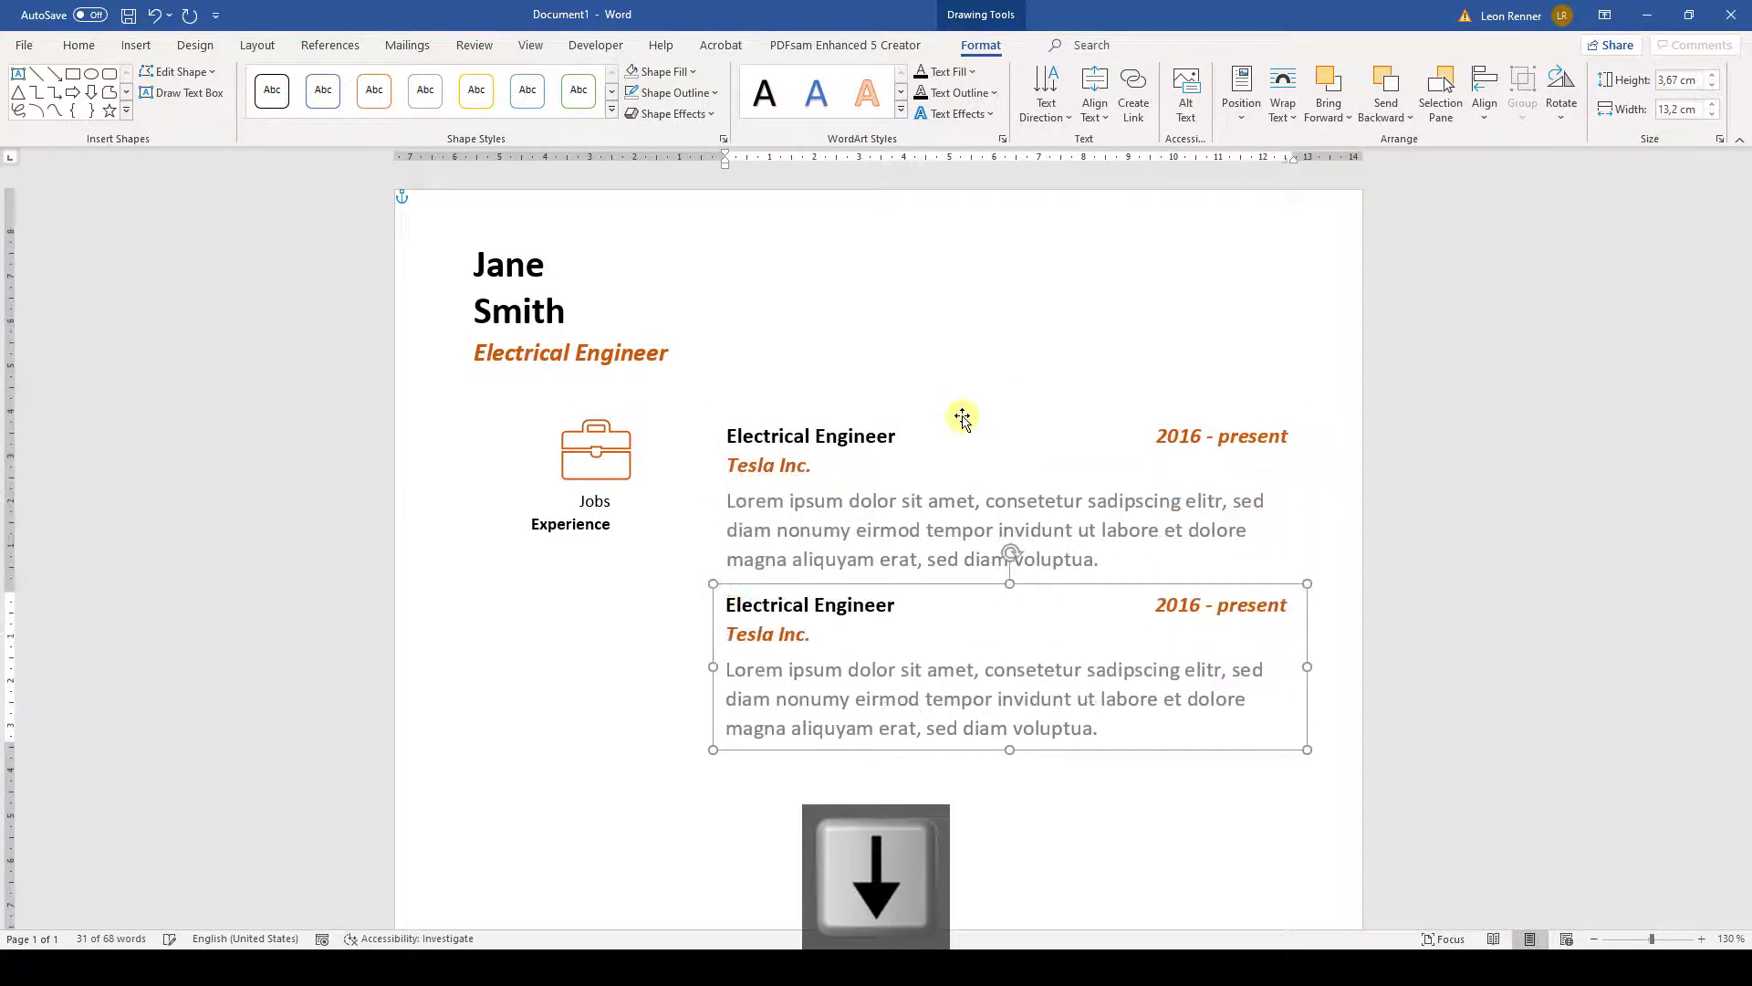
{"action": "left_click_drag", "start_coordinate": [894, 607], "coordinate": [717, 607]}
{"action": "type", "text": "Intern"}
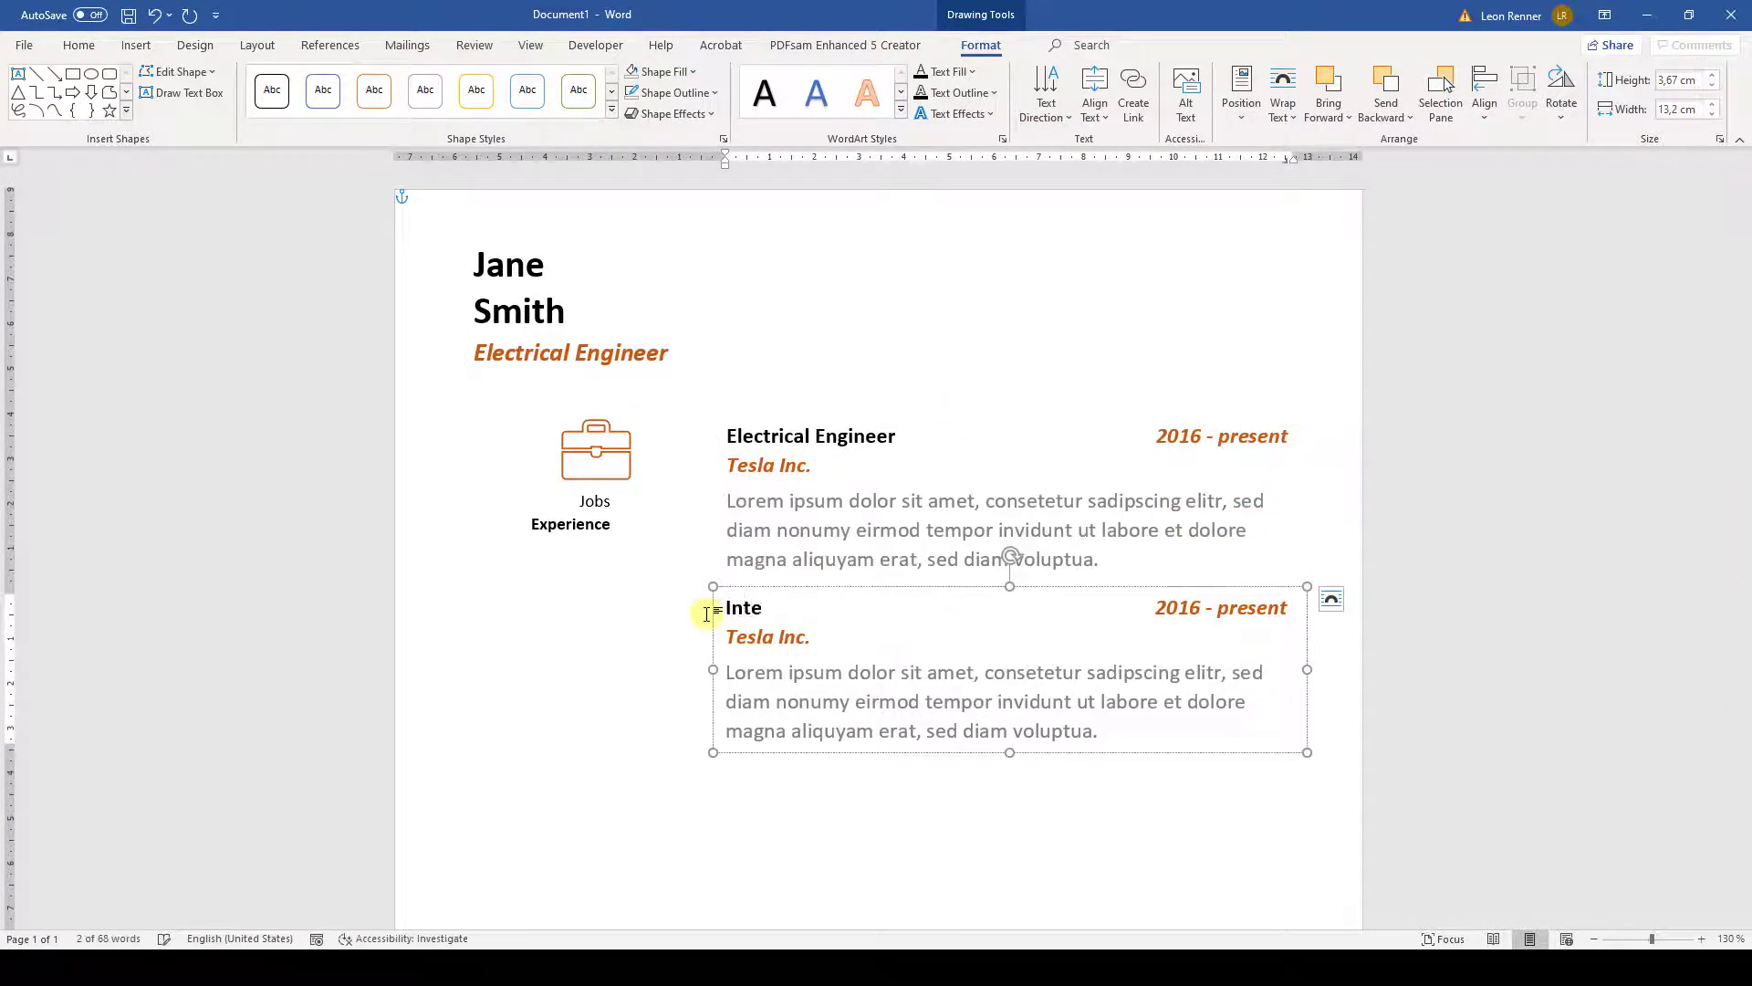
{"action": "left_click", "coordinate": [817, 636]}
{"action": "key", "text": "BackSpace"}
{"action": "key", "text": "BackSpace"}
{"action": "key", "text": "BackSpace"}
{"action": "key", "text": "BackSpace"}
{"action": "key", "text": "BackSpace"}
{"action": "key", "text": "BackSpace"}
{"action": "key", "text": "BackSpace"}
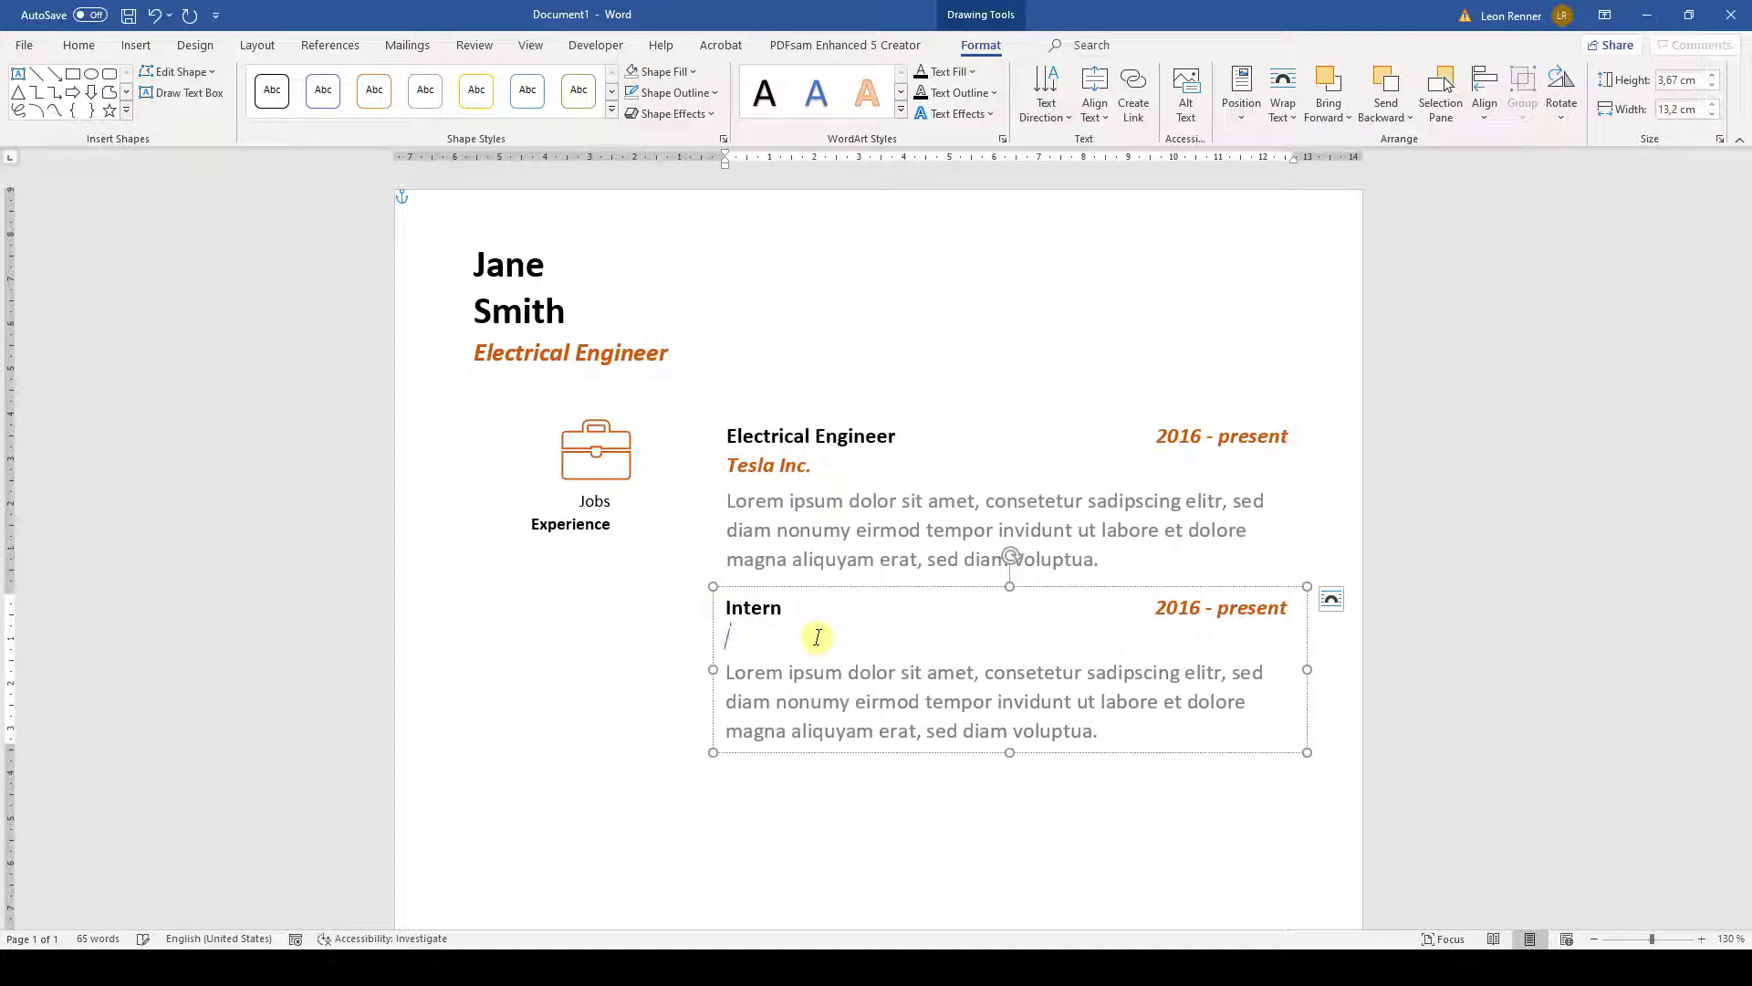
{"action": "key", "text": "BackSpace"}
{"action": "type", "text": "4"}
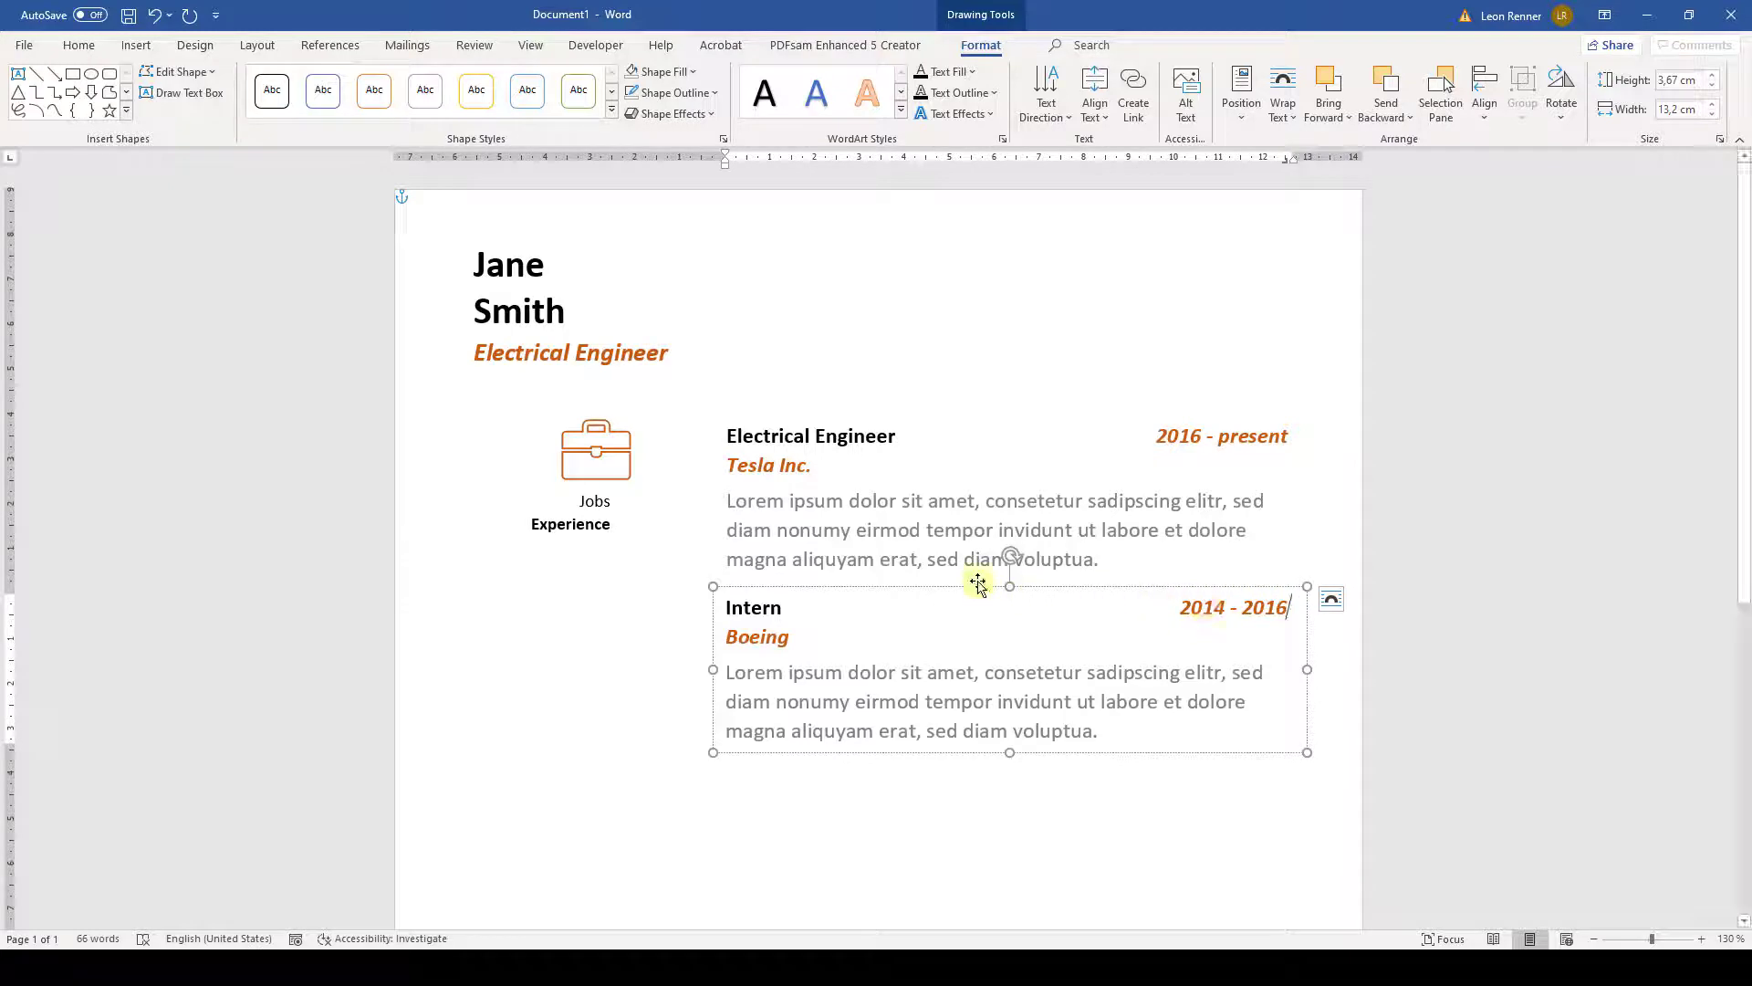
- Duplicate the Boeing entry below it and change it to Intern at Audi, 2013 - 2014
{"action": "key", "text": "ctrl+c"}
{"action": "key", "text": "ctrl+v"}
{"action": "key", "text": "Down"}
{"action": "key", "text": "Down"}
{"action": "key", "text": "Down"}
{"action": "key", "text": "Down"}
{"action": "key", "text": "Down"}
{"action": "key", "text": "Down"}
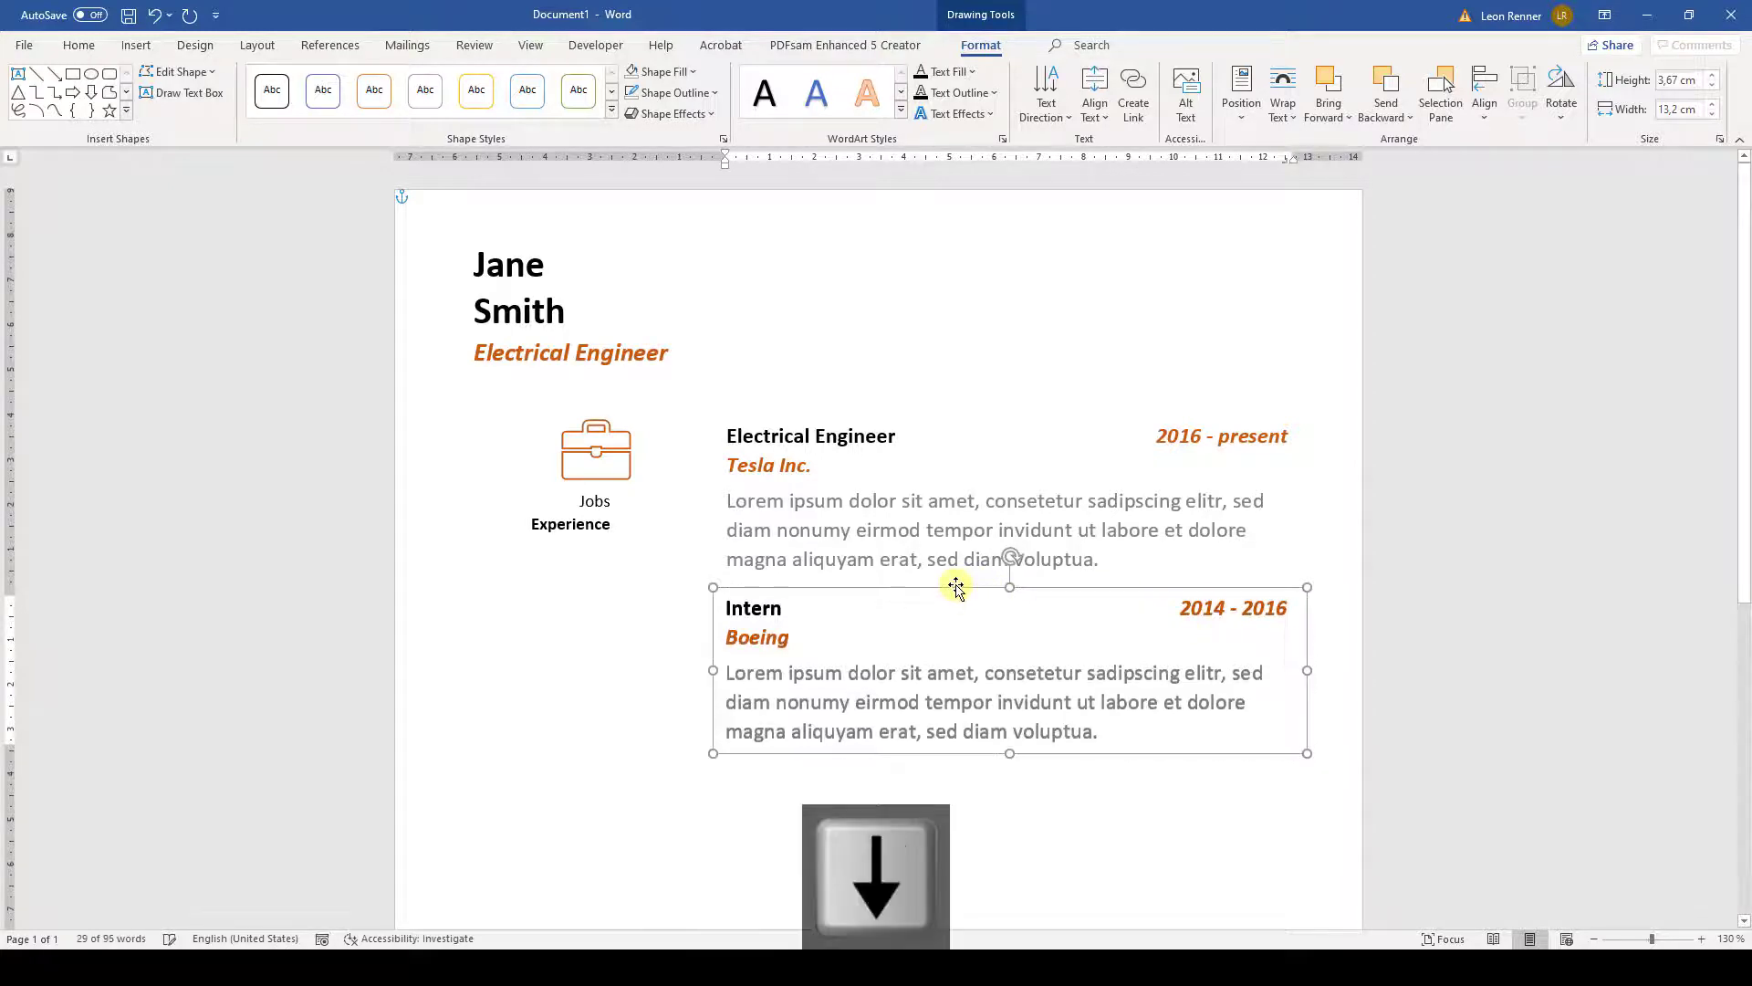
{"action": "key", "text": "Down"}
{"action": "key", "text": "Down"}
{"action": "key", "text": "Down"}
{"action": "key", "text": "Down"}
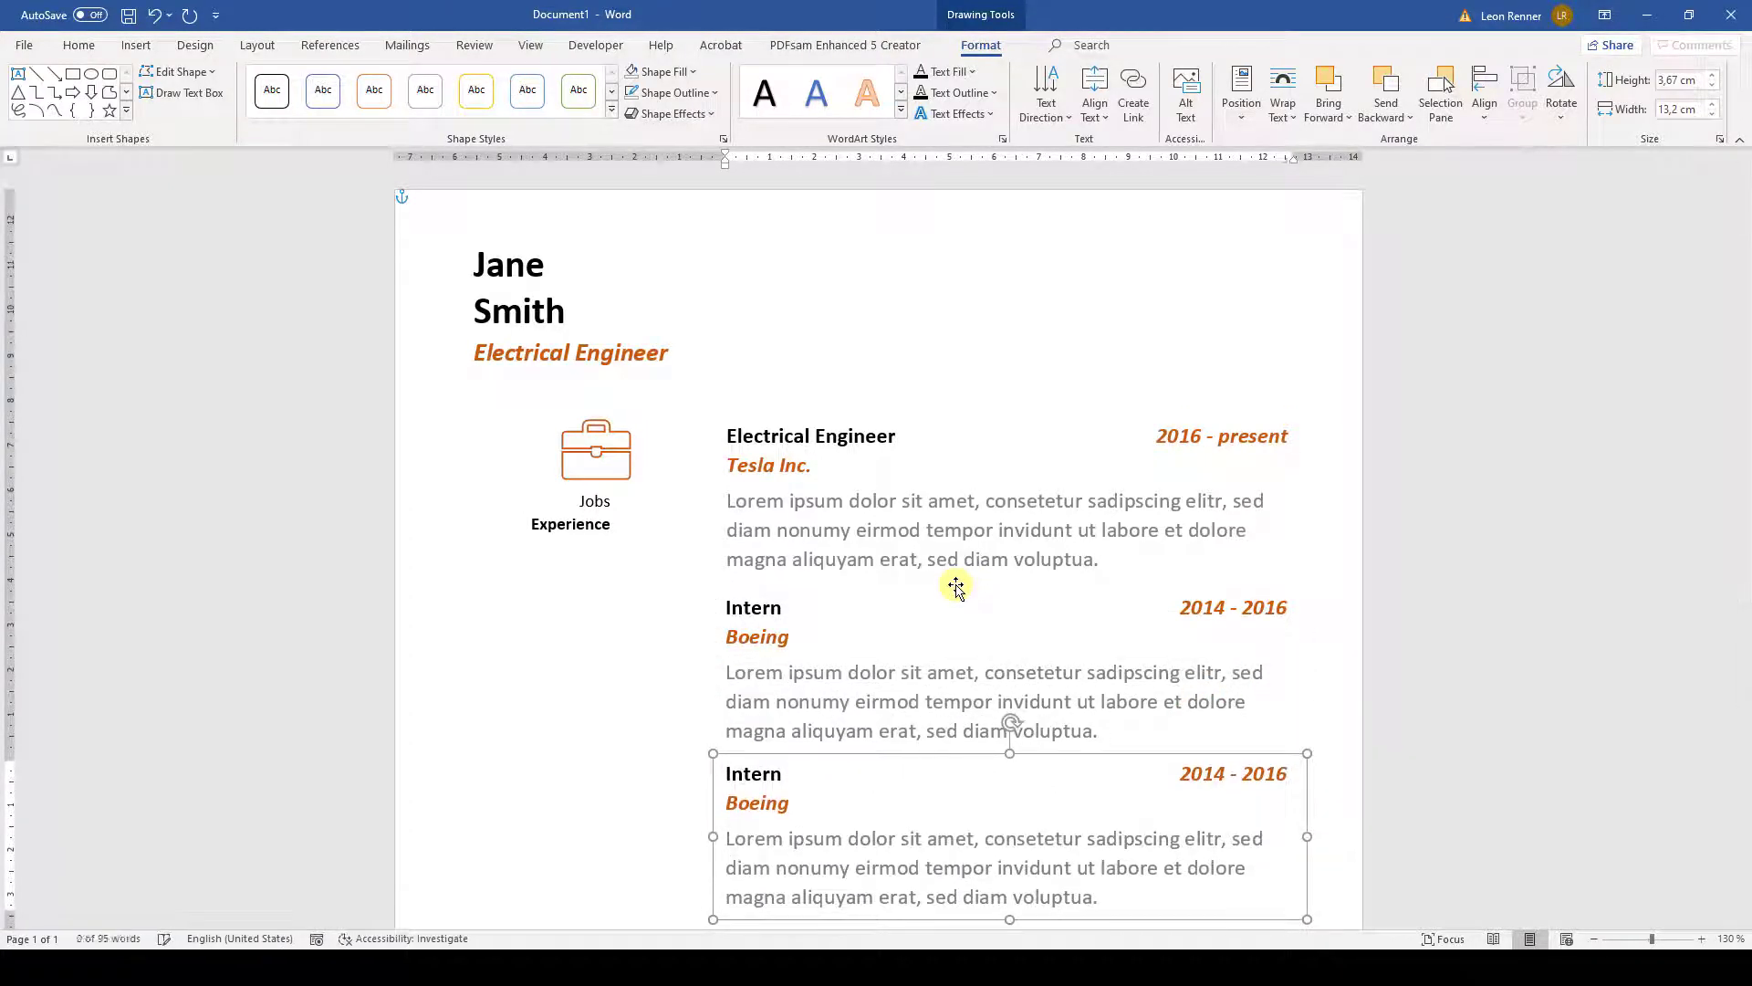
{"action": "left_click", "coordinate": [785, 810]}
{"action": "key", "text": "BackSpace"}
{"action": "key", "text": "BackSpace"}
{"action": "key", "text": "BackSpace"}
{"action": "key", "text": "BackSpace"}
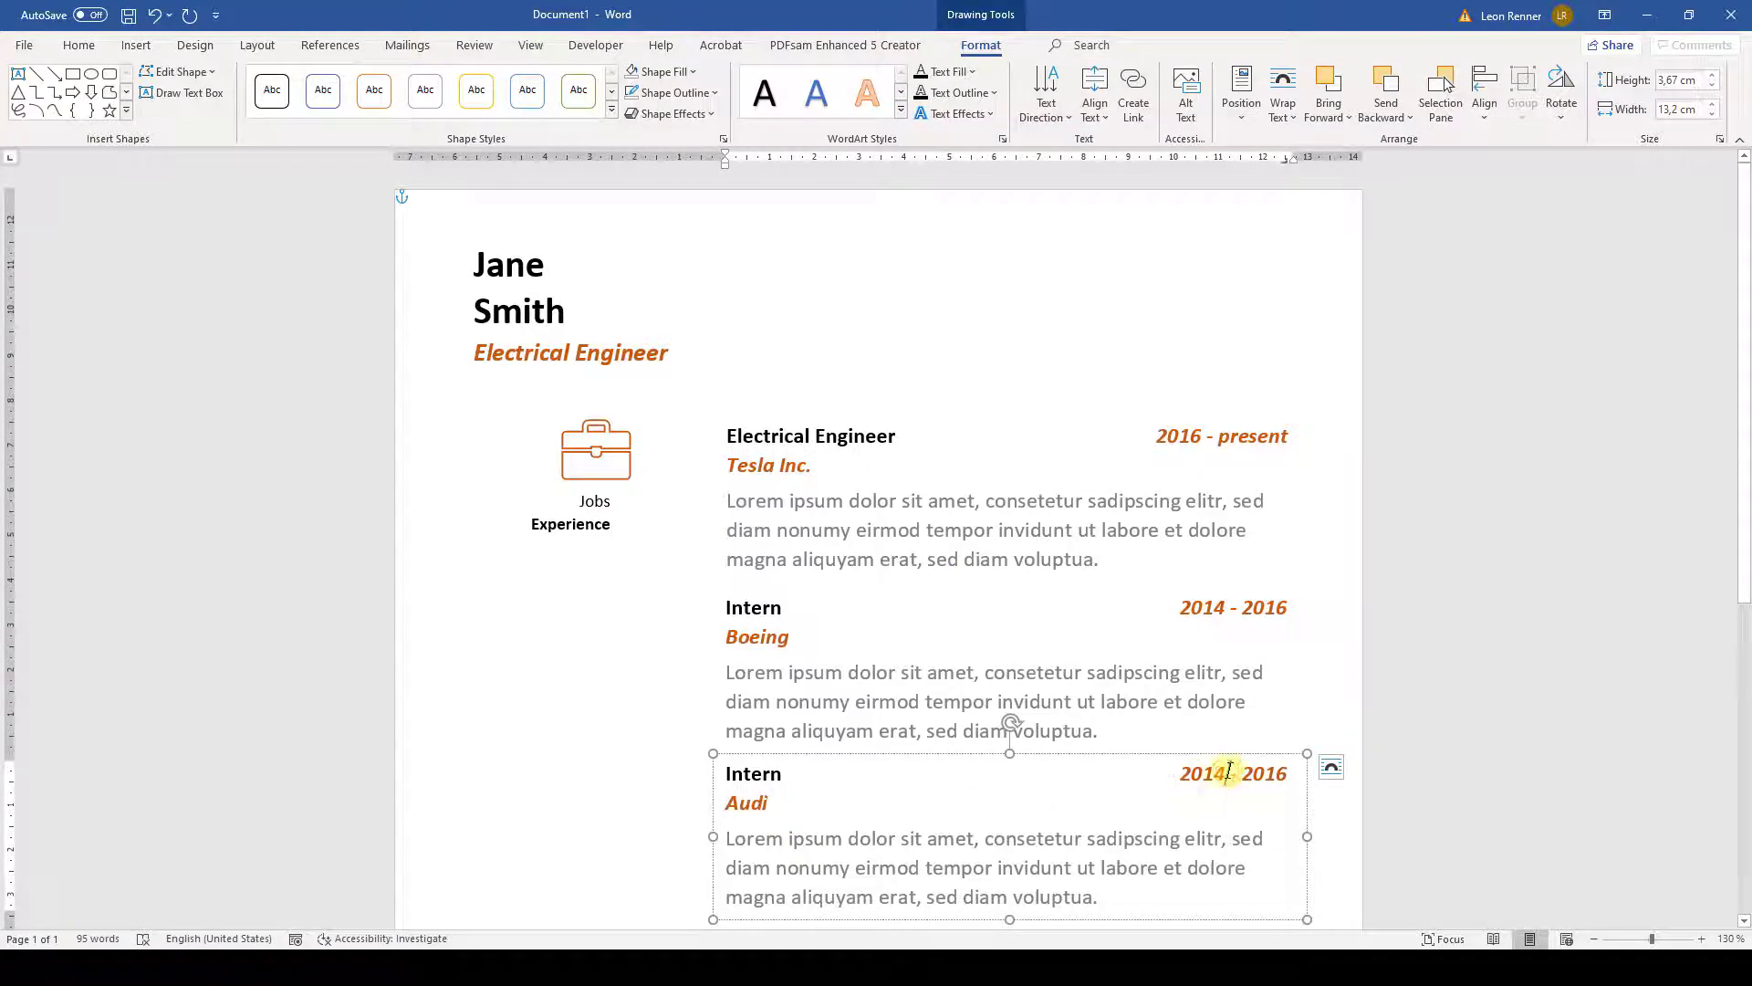
{"action": "key", "text": "BackSpace"}
{"action": "type", "text": "3"}
{"action": "left_click", "coordinate": [1291, 773]}
{"action": "key", "text": "BackSpace"}
{"action": "type", "text": "4"}
{"action": "left_click", "coordinate": [1089, 537]}
{"action": "triple_click", "coordinate": [1050, 531]}
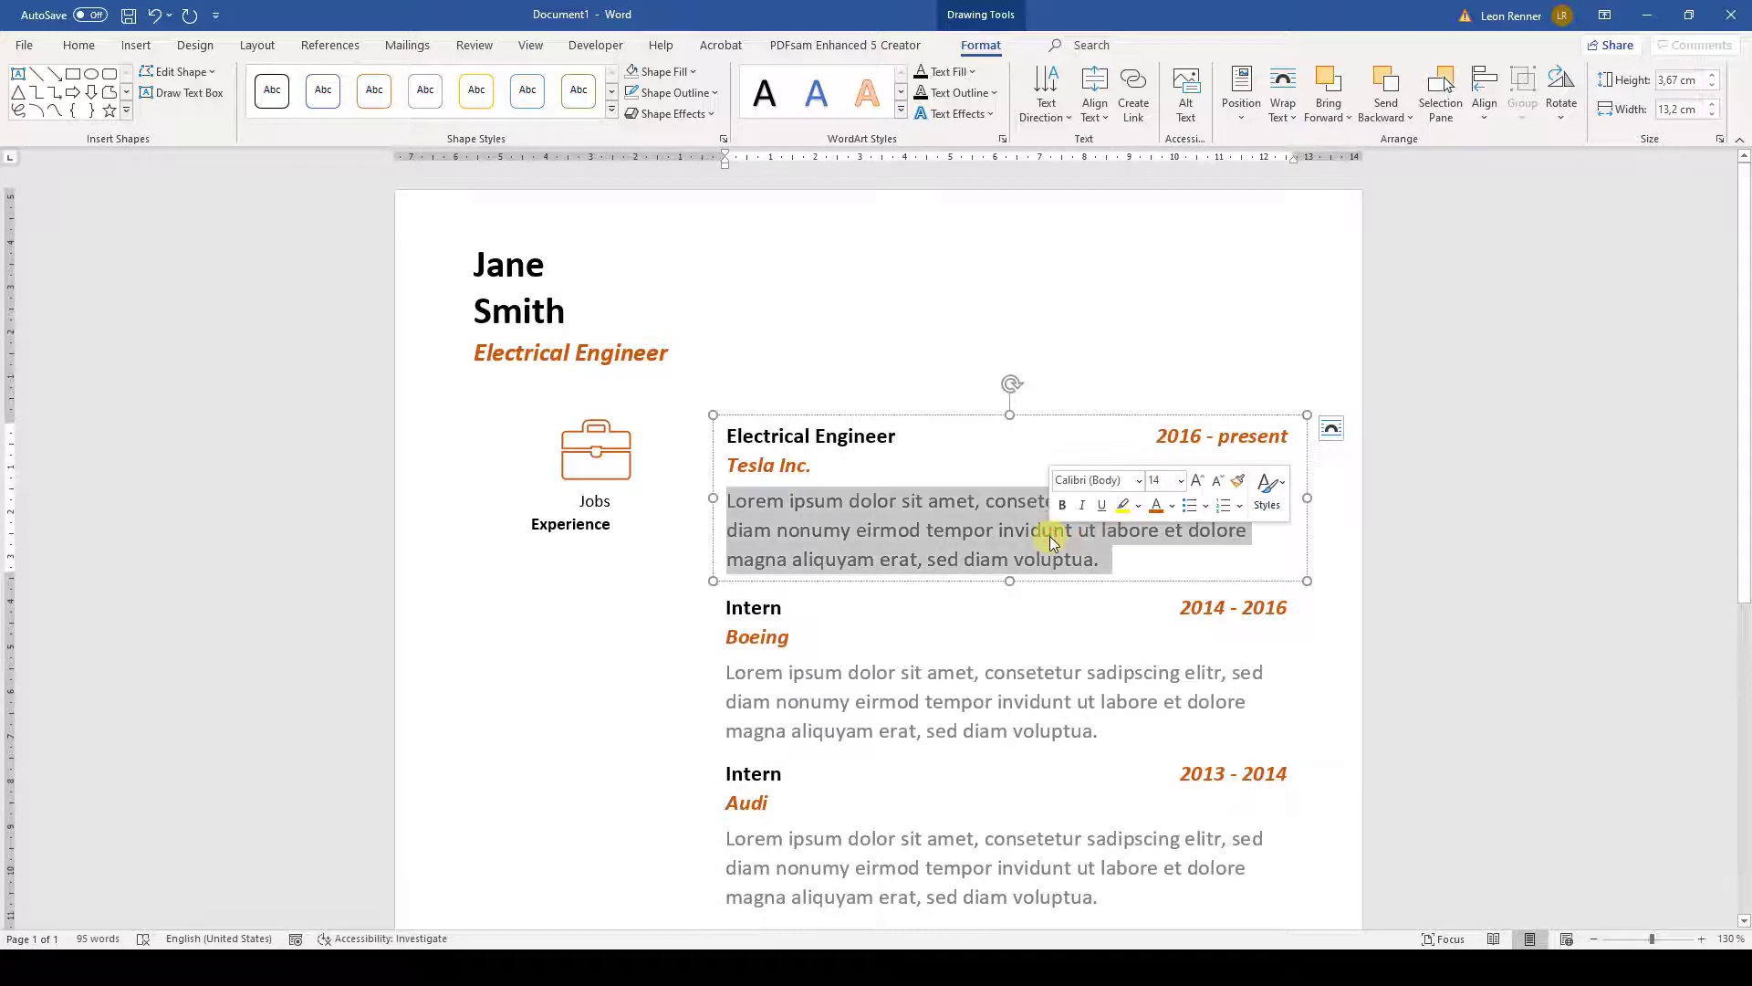
- Justify the Tesla, Boeing and Audi job descriptions
{"action": "left_click", "coordinate": [79, 46]}
{"action": "left_click", "coordinate": [485, 107]}
{"action": "left_click", "coordinate": [727, 672]}
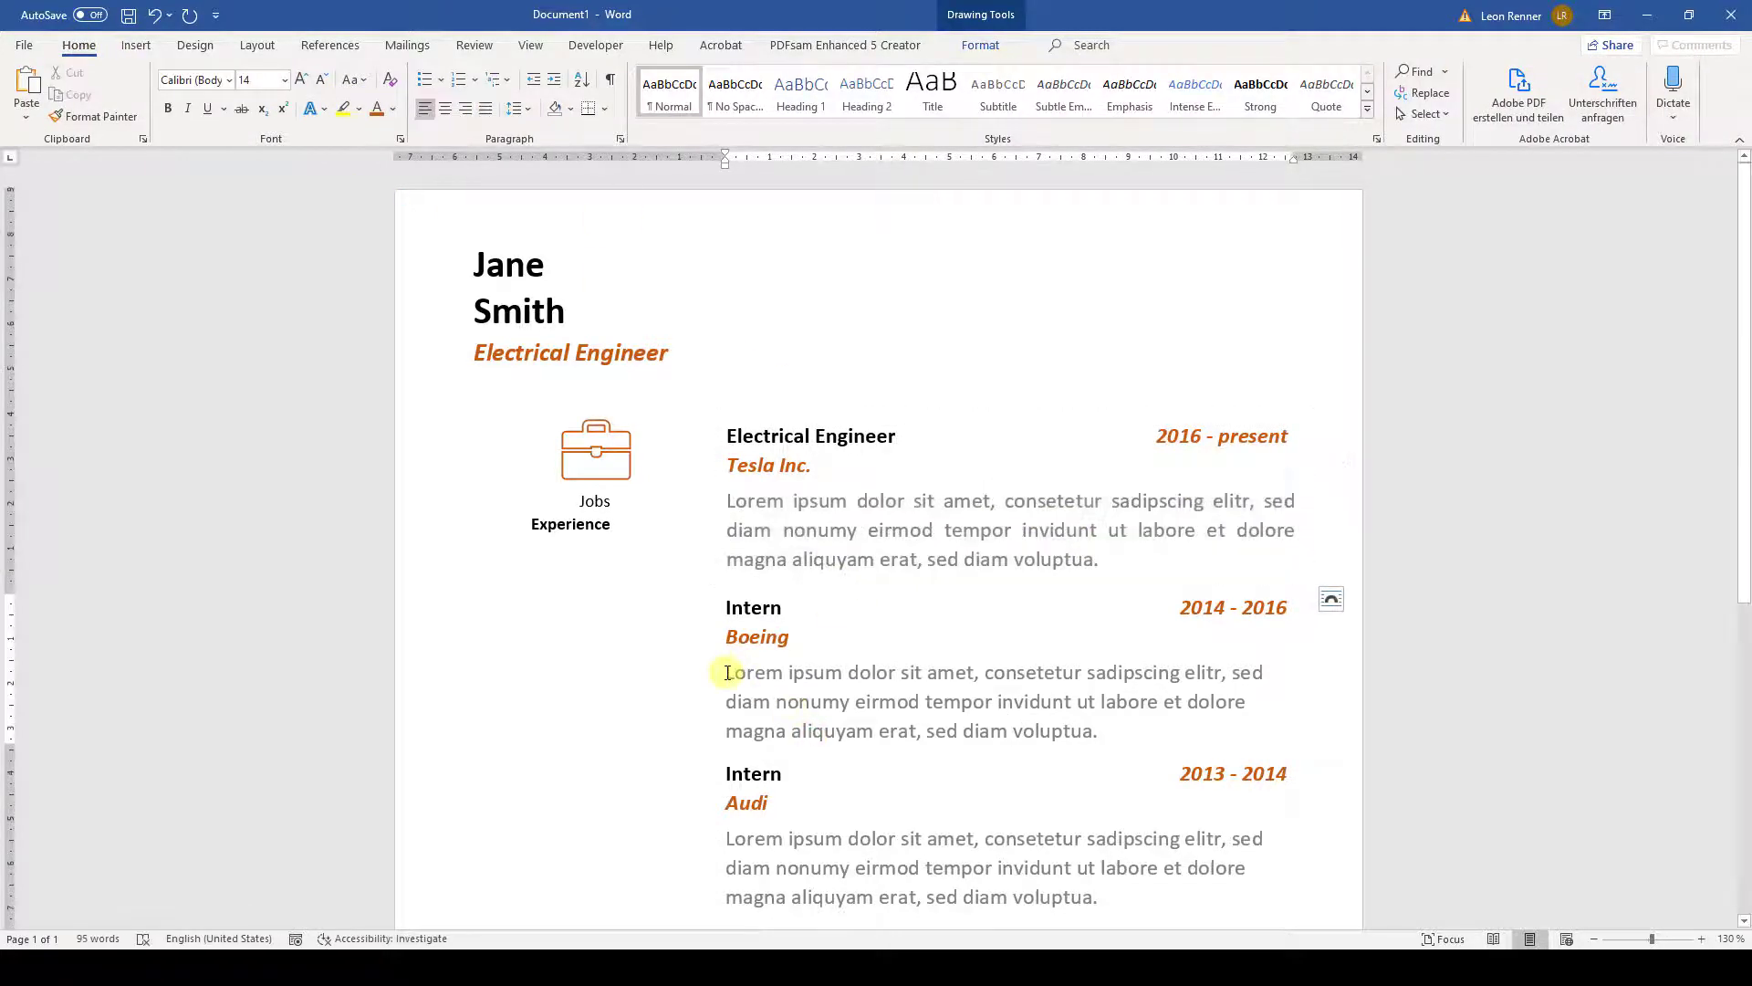
{"action": "left_click_drag", "start_coordinate": [727, 673], "coordinate": [1107, 727]}
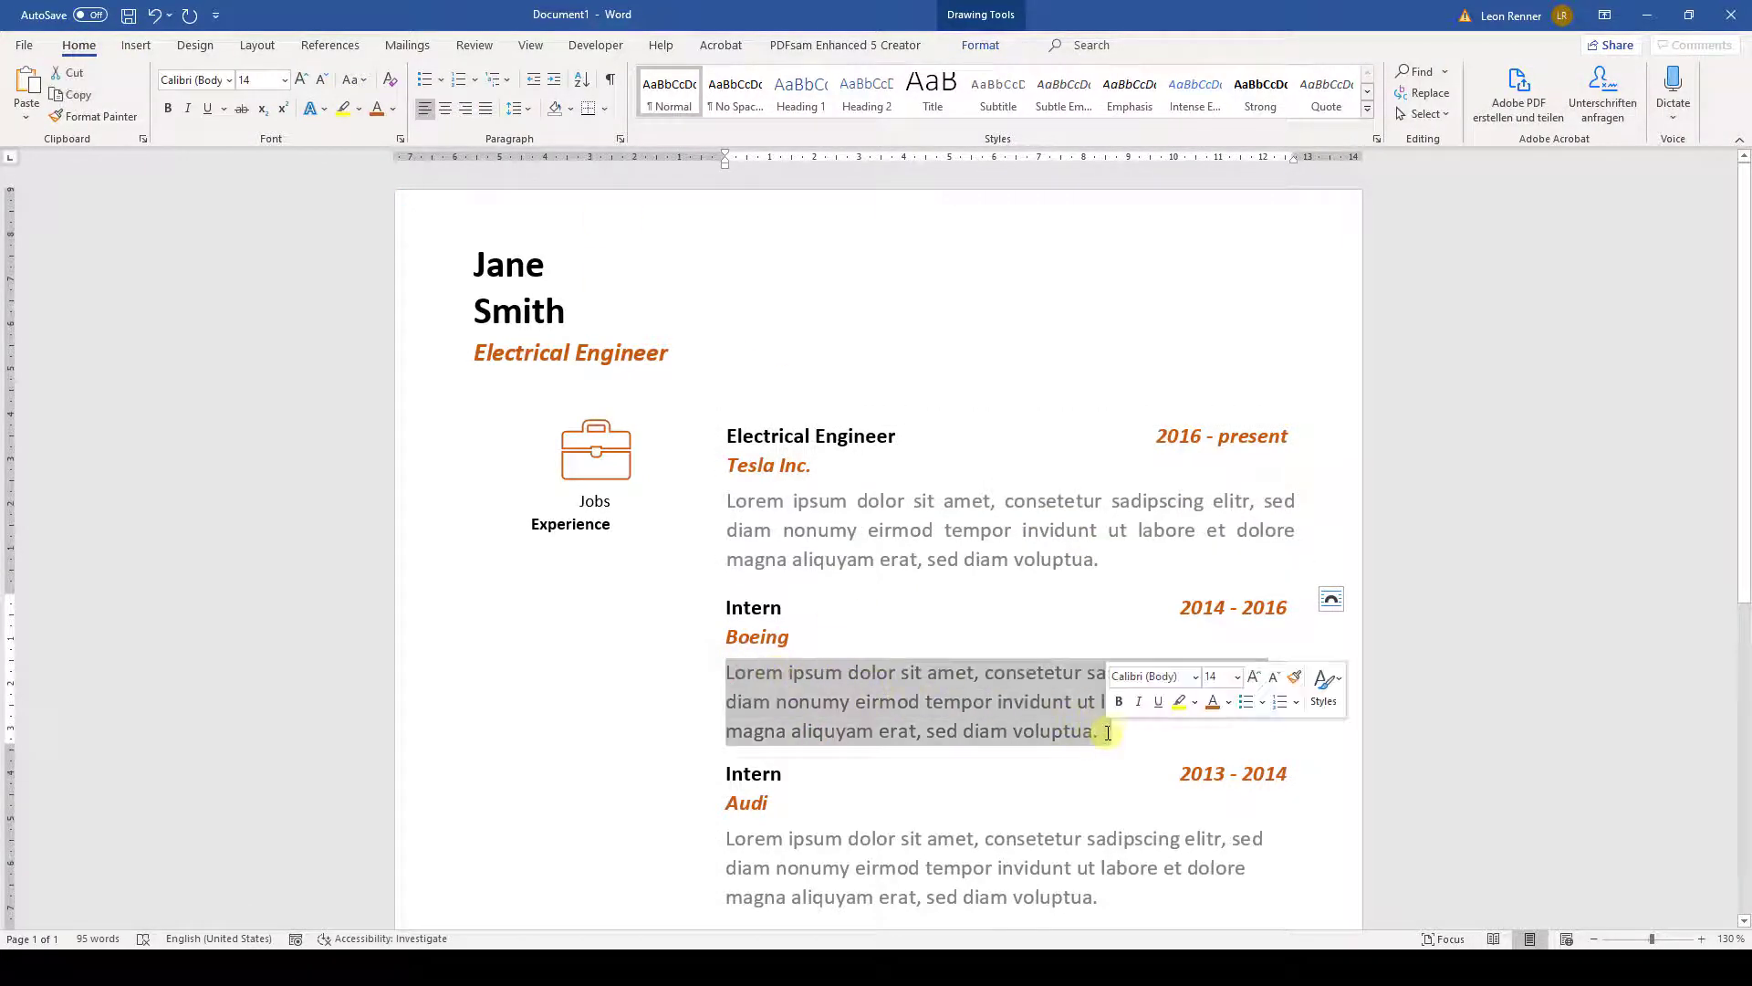
{"action": "left_click", "coordinate": [486, 109]}
{"action": "left_click", "coordinate": [811, 863]}
{"action": "left_click_drag", "start_coordinate": [781, 841], "coordinate": [1104, 897]}
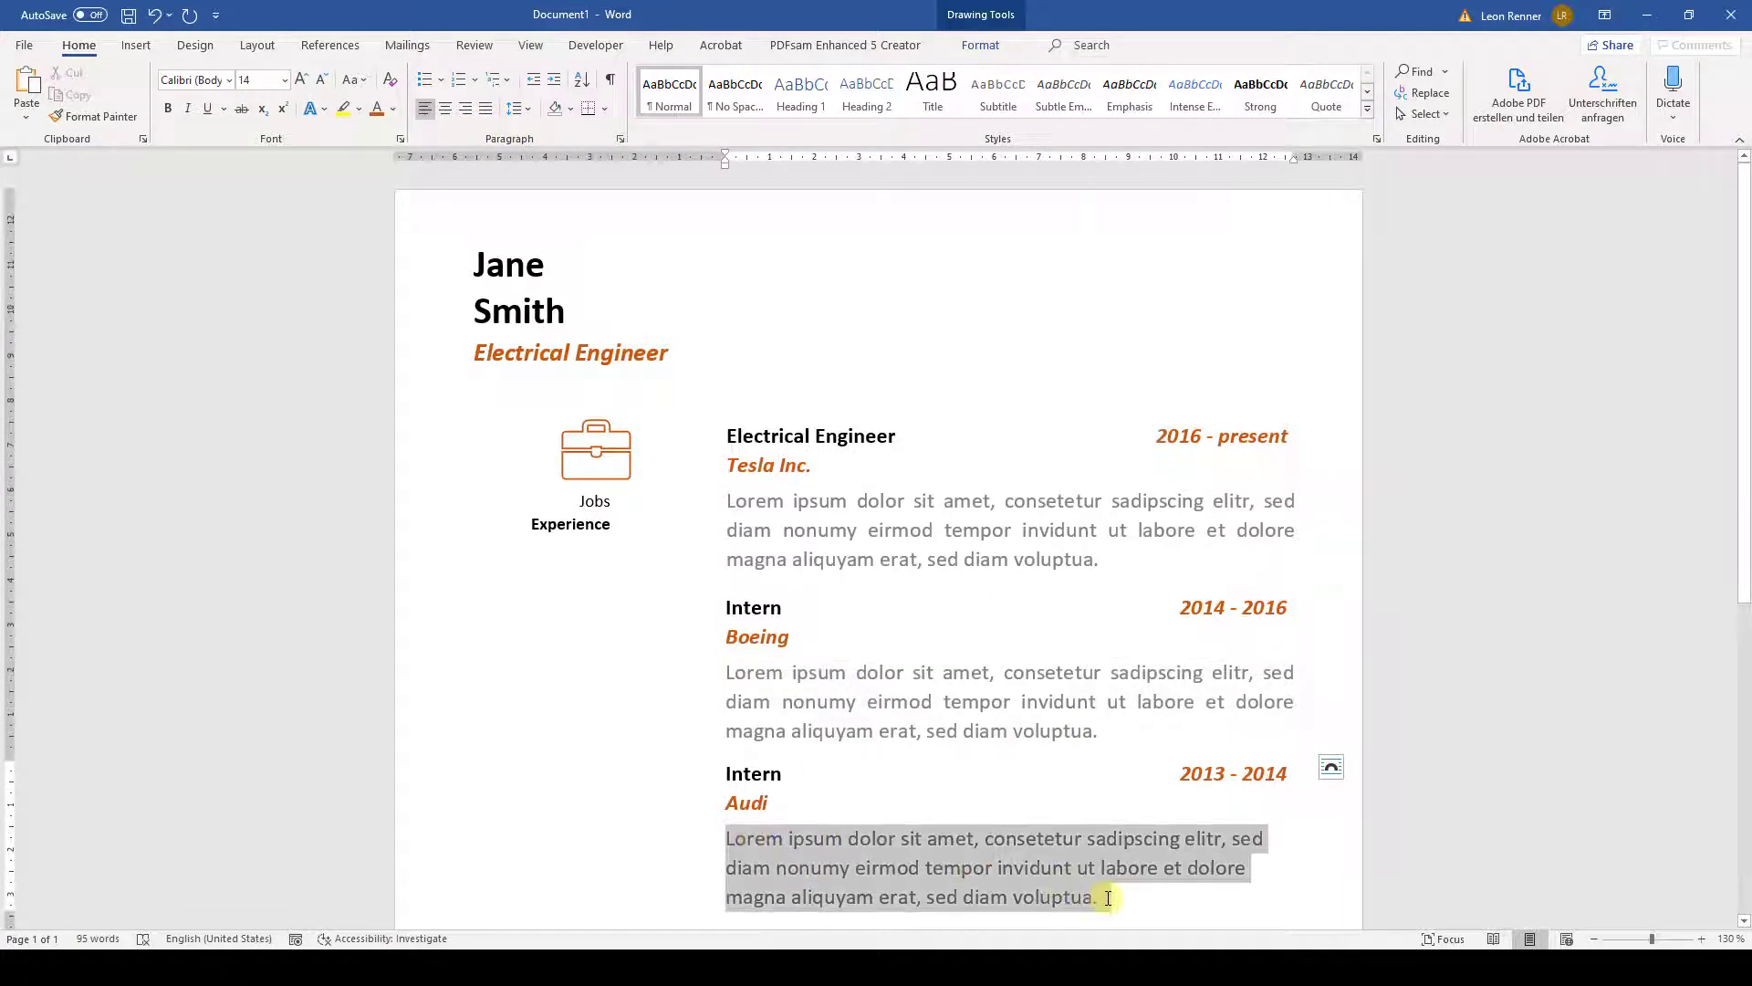
{"action": "left_click", "coordinate": [486, 108]}
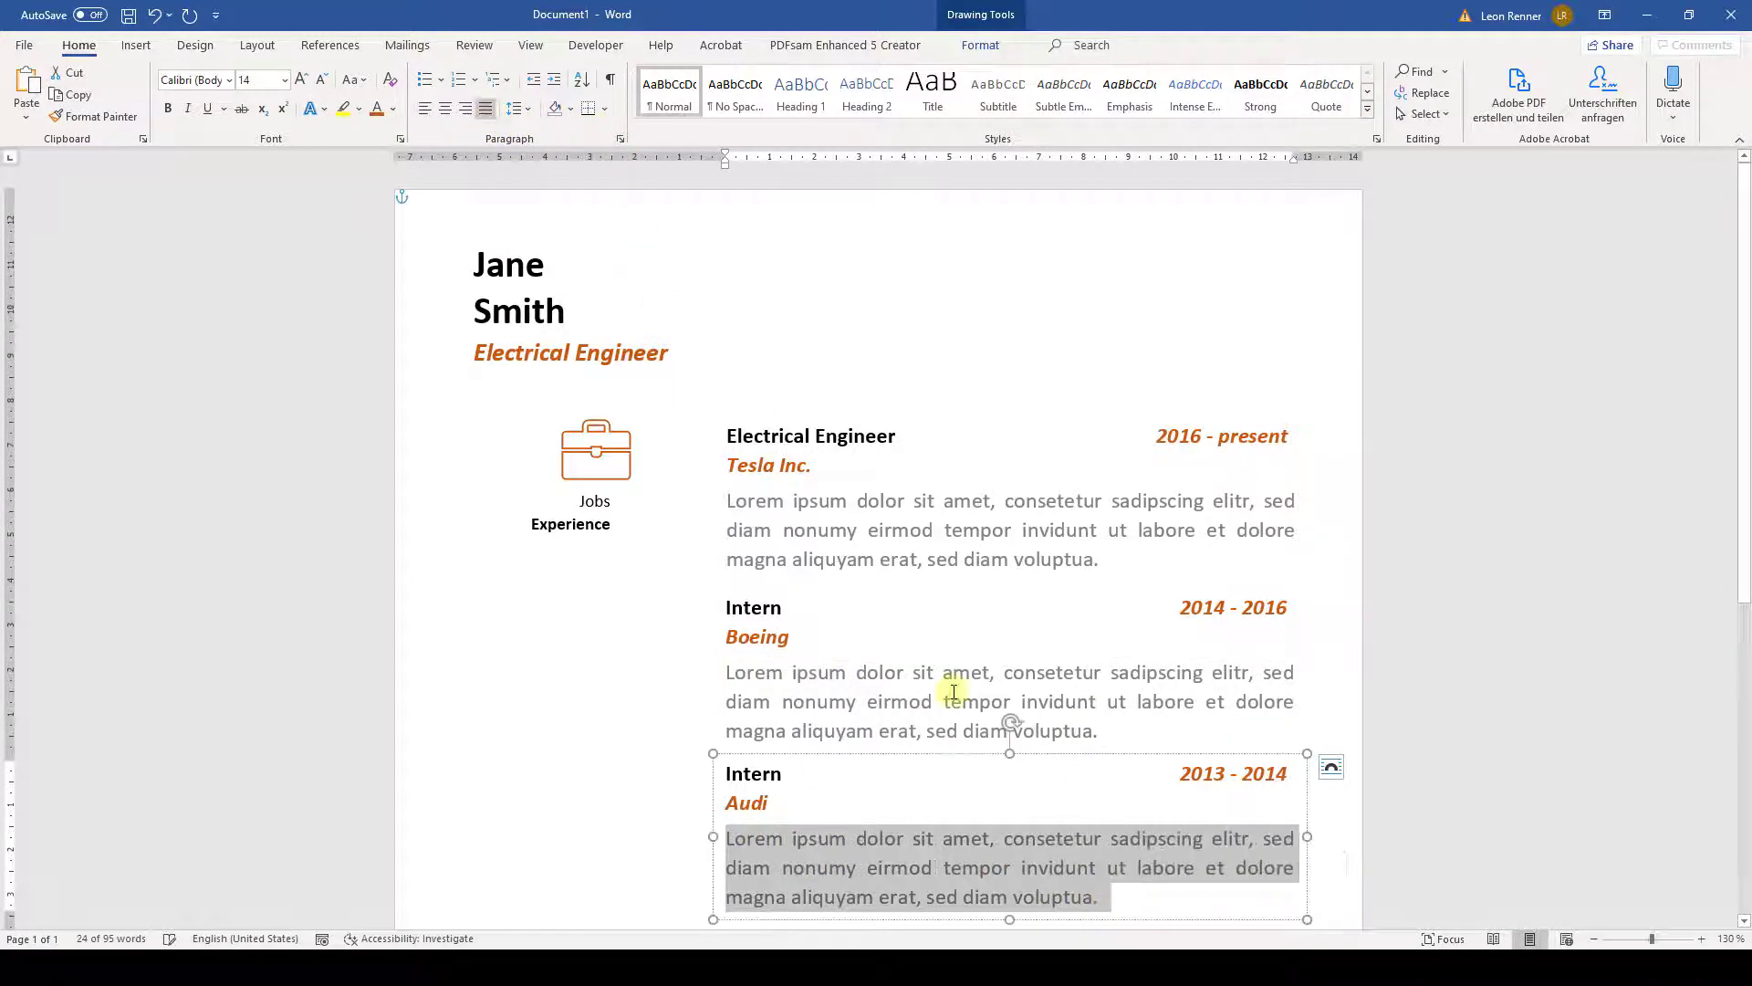
{"action": "left_click", "coordinate": [1029, 874]}
- Distribute the three job entry boxes vertically and group them into one object
{"action": "left_click", "coordinate": [1594, 938]}
{"action": "left_click", "coordinate": [1593, 938]}
{"action": "left_click", "coordinate": [1593, 938]}
{"action": "left_click", "coordinate": [1593, 938]}
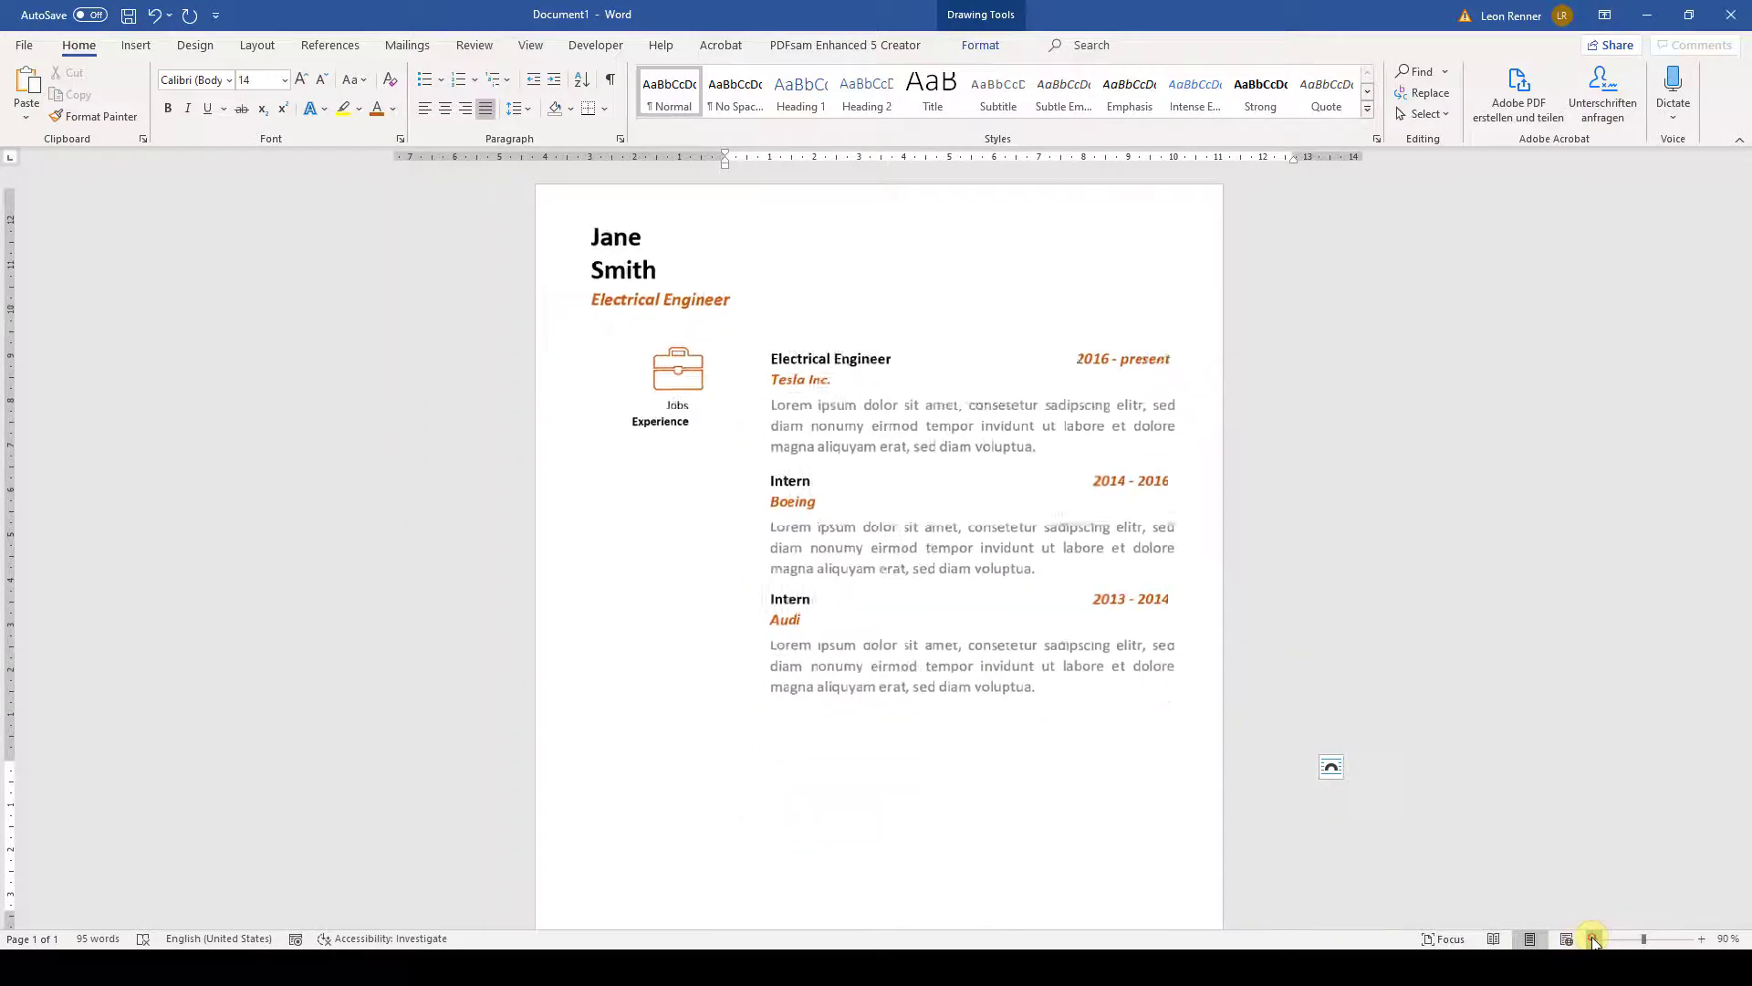
{"action": "left_click", "coordinate": [1594, 939]}
{"action": "left_click", "coordinate": [1594, 938]}
{"action": "left_click", "coordinate": [1593, 938]}
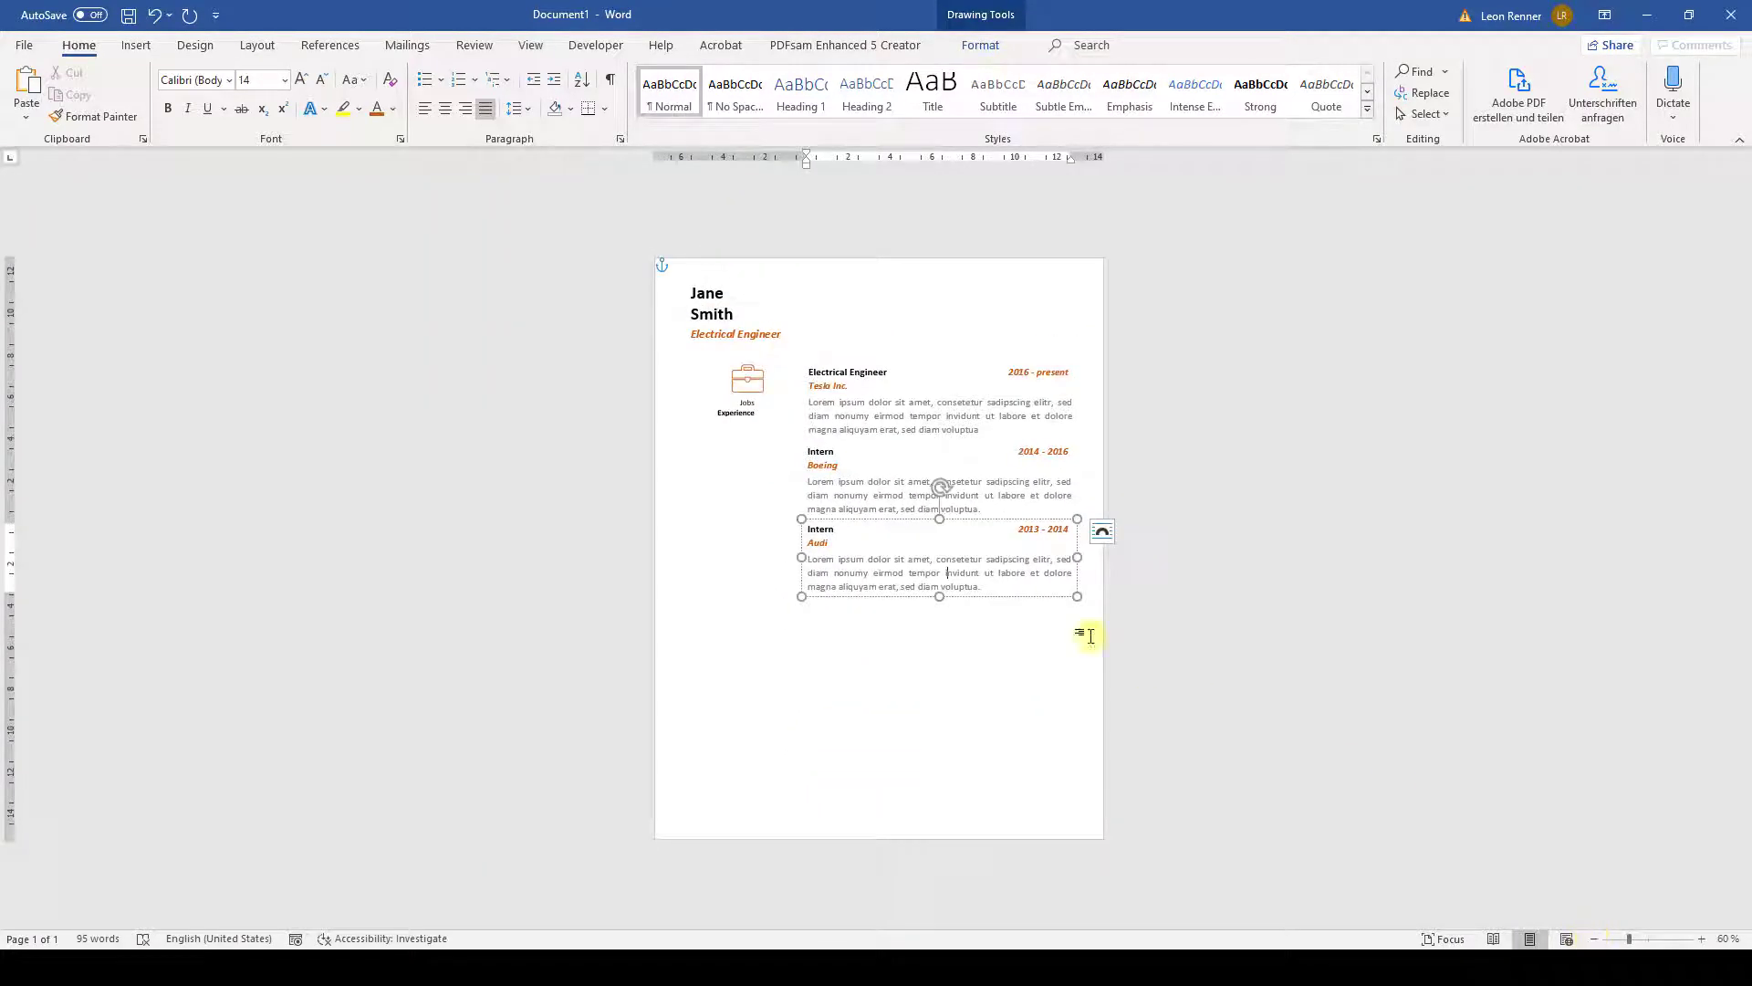
{"action": "left_click", "coordinate": [869, 520]}
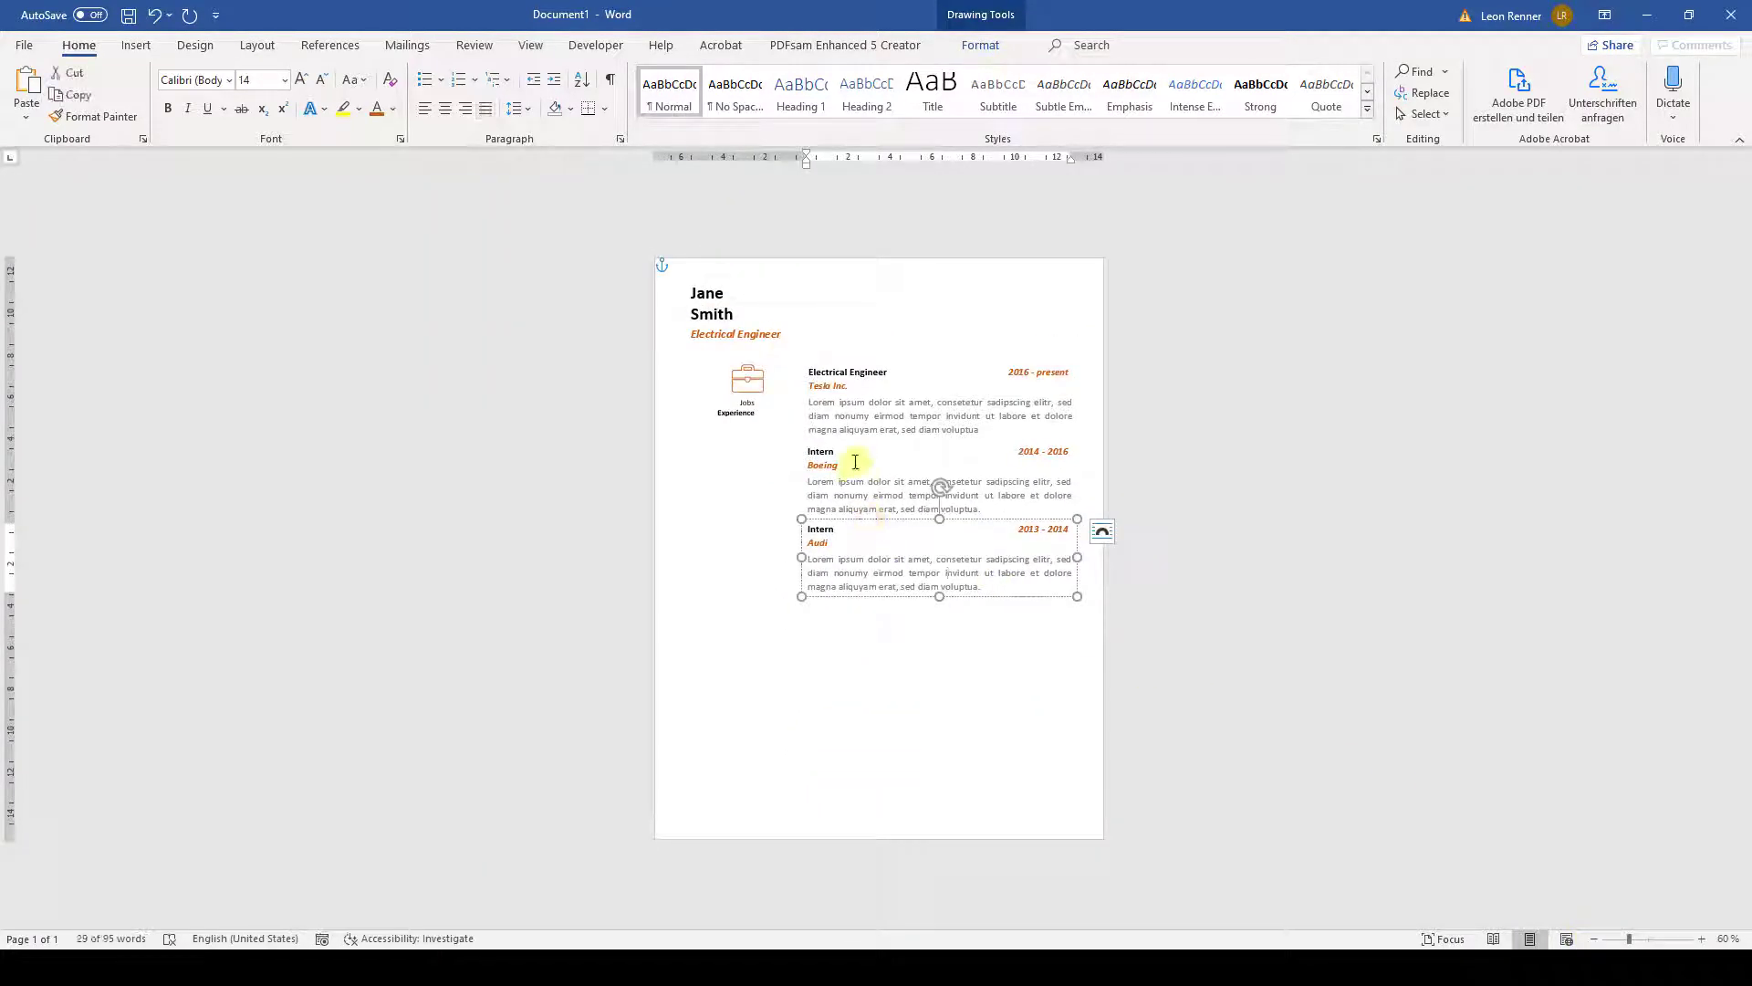
{"action": "left_click", "coordinate": [867, 448], "text": "ctrl"}
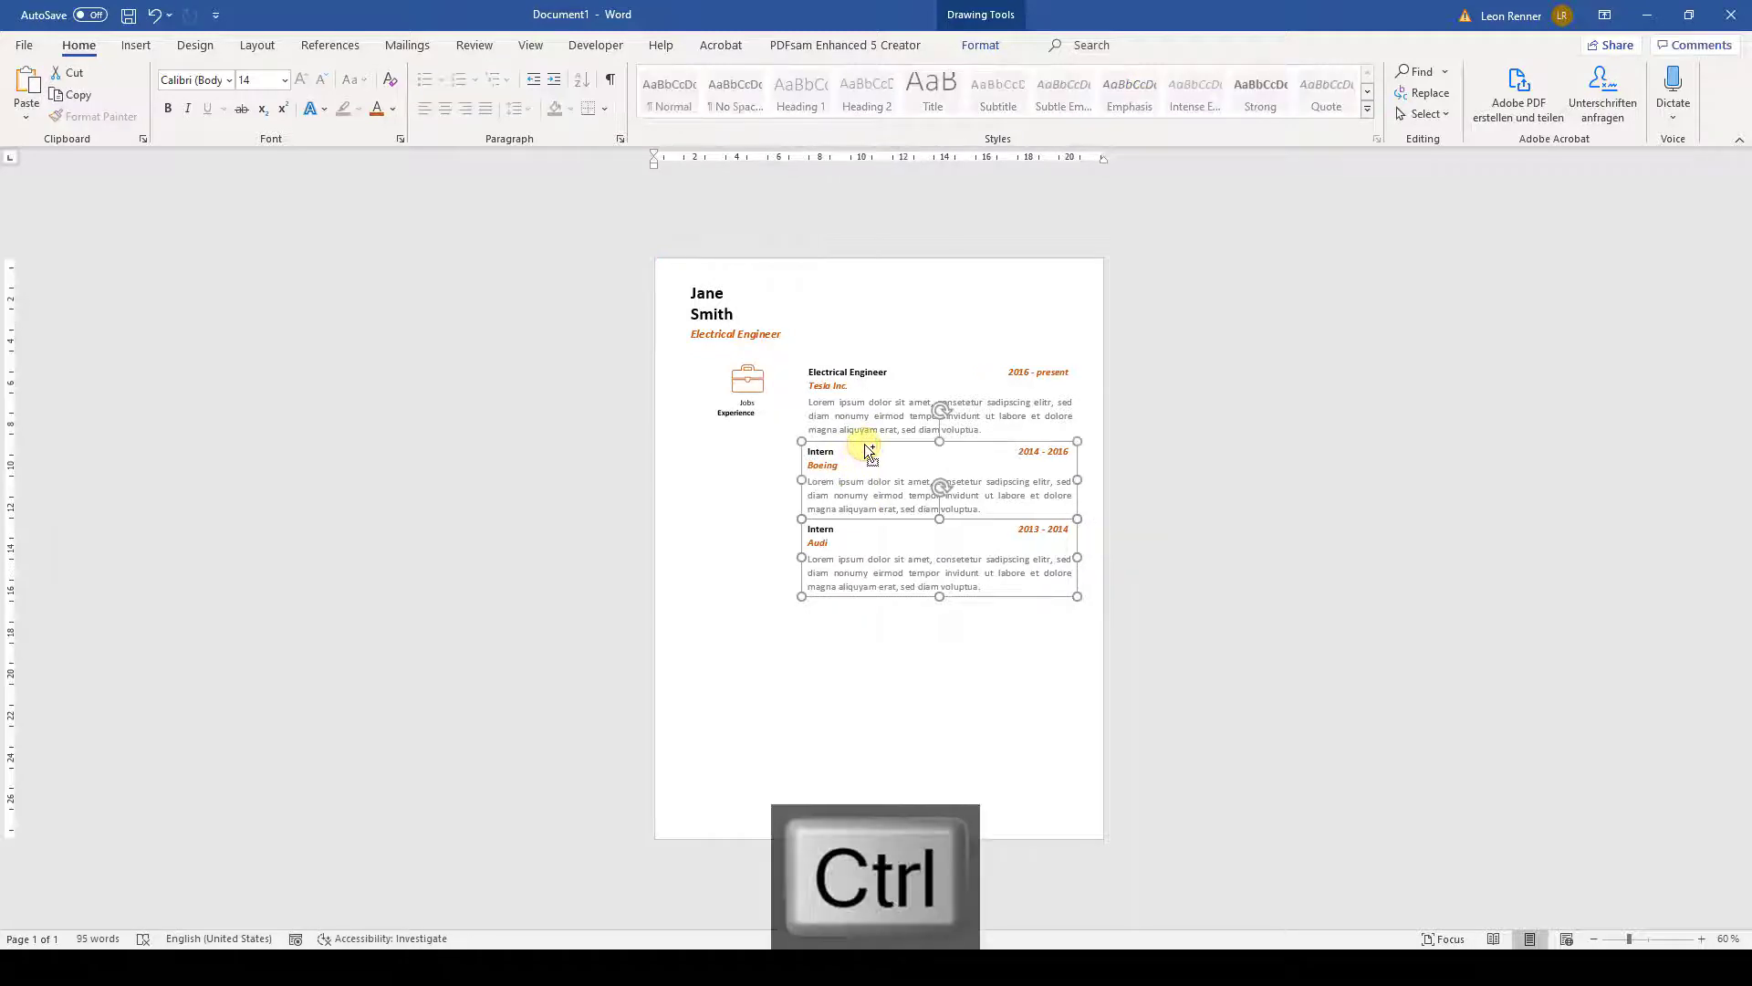
{"action": "left_click", "coordinate": [879, 369], "text": "ctrl"}
{"action": "left_click", "coordinate": [968, 50]}
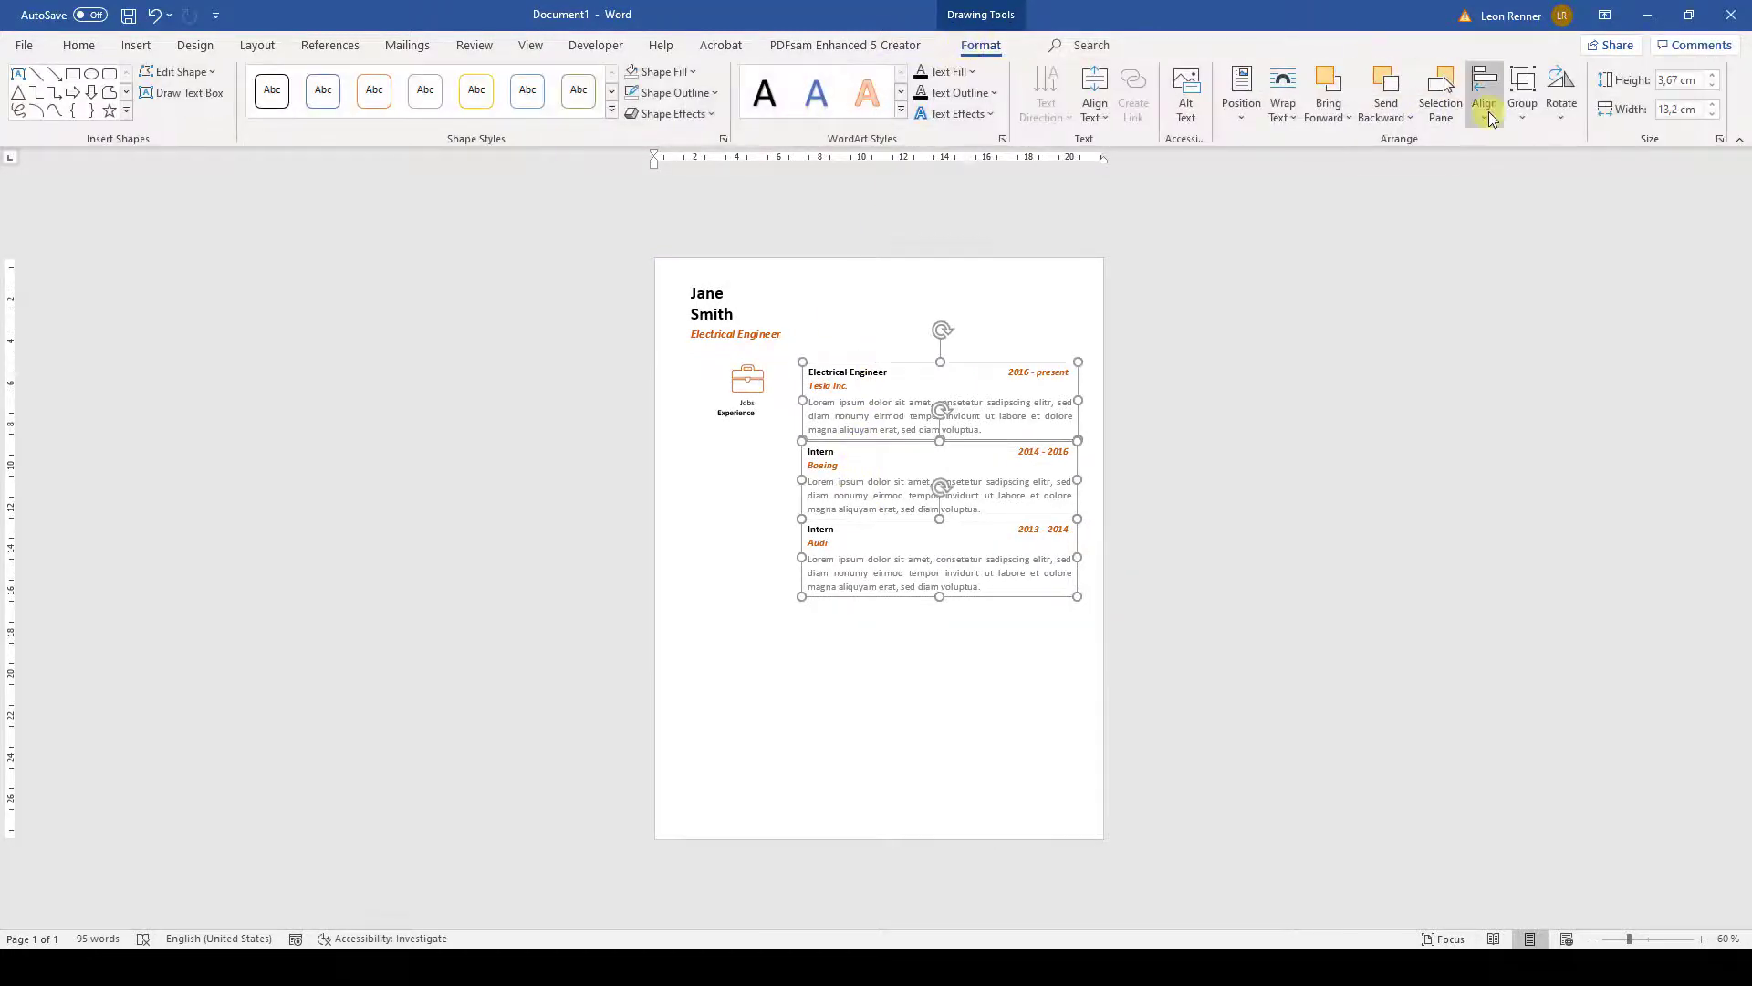
{"action": "left_click", "coordinate": [1485, 90]}
{"action": "left_click", "coordinate": [1555, 328]}
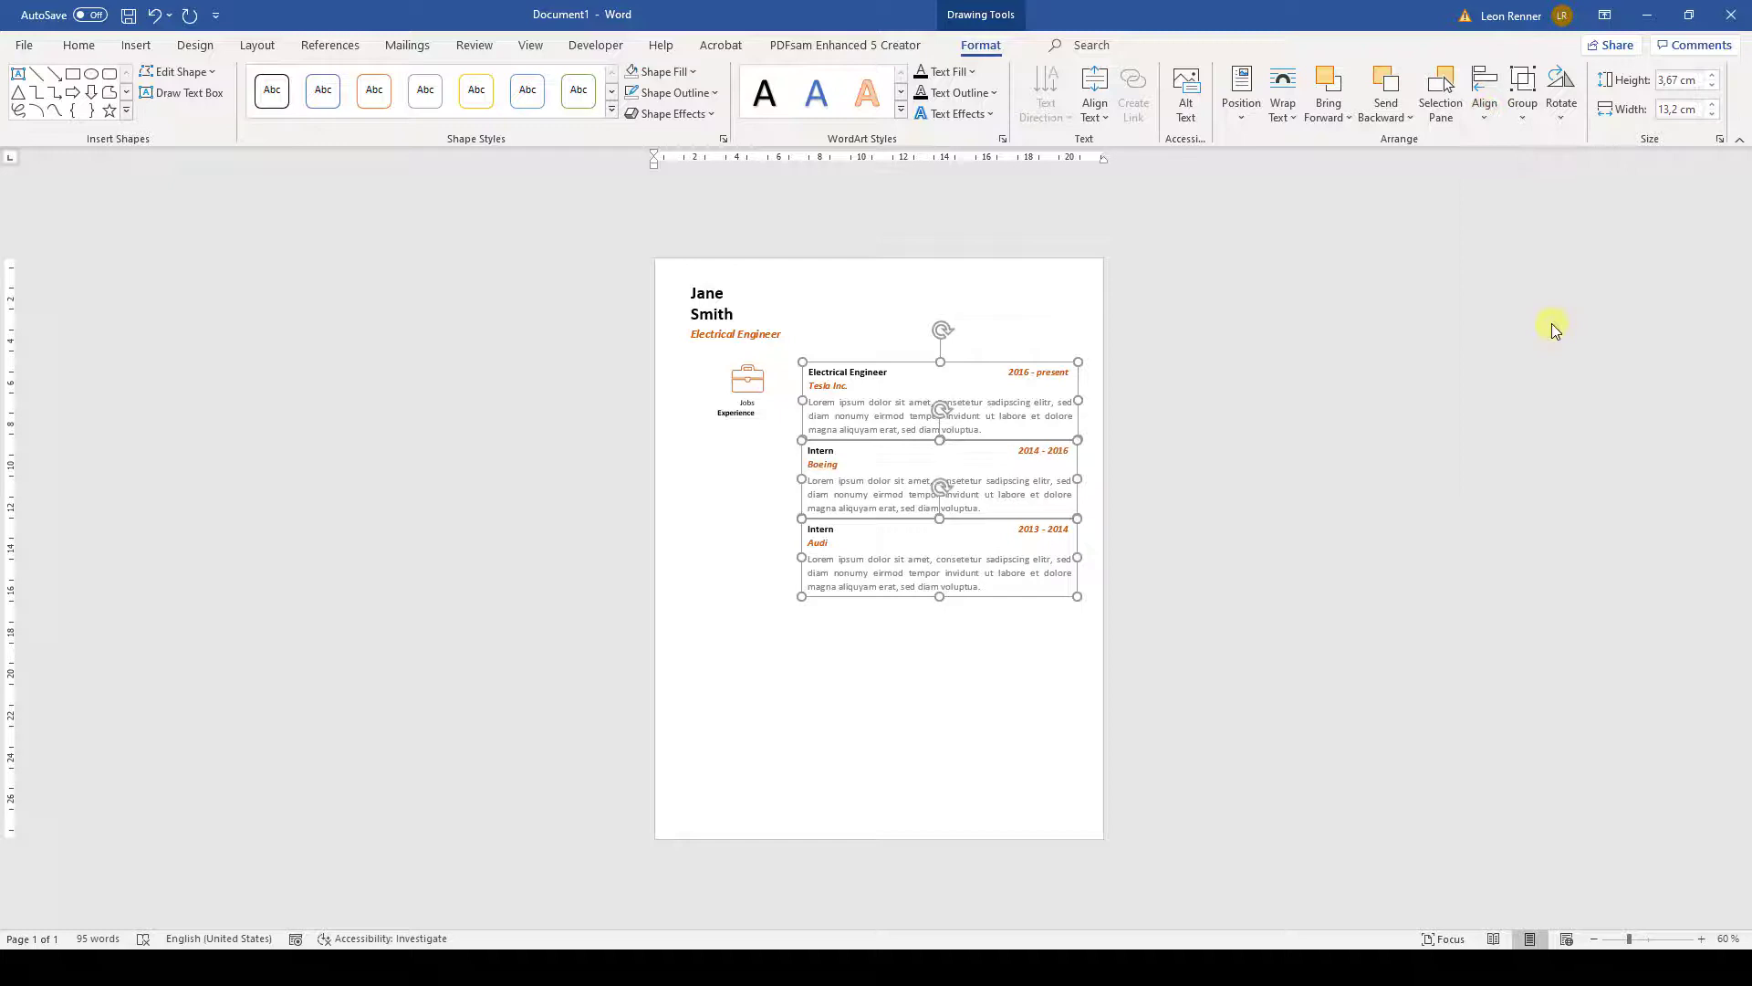
{"action": "left_click", "coordinate": [1522, 102]}
{"action": "left_click", "coordinate": [1546, 148]}
- Select the briefcase icon together with its Experience label
{"action": "left_click", "coordinate": [1019, 630]}
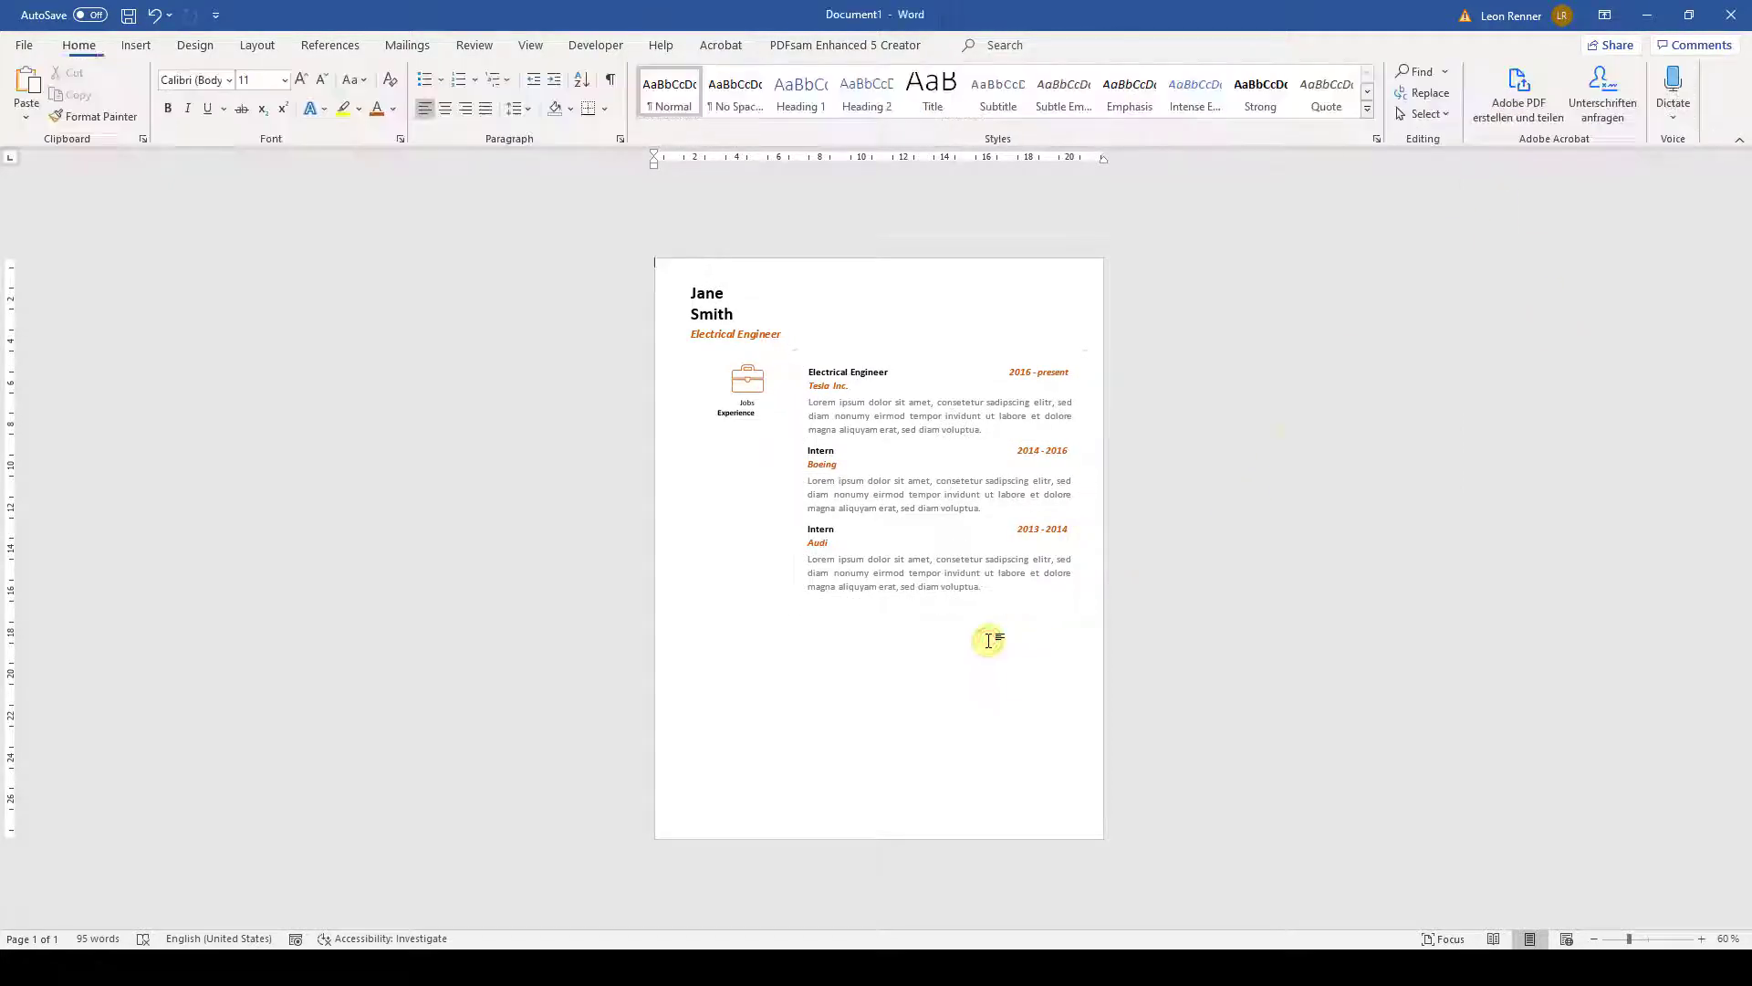
{"action": "left_click", "coordinate": [747, 382]}
{"action": "key", "text": "ctrl"}
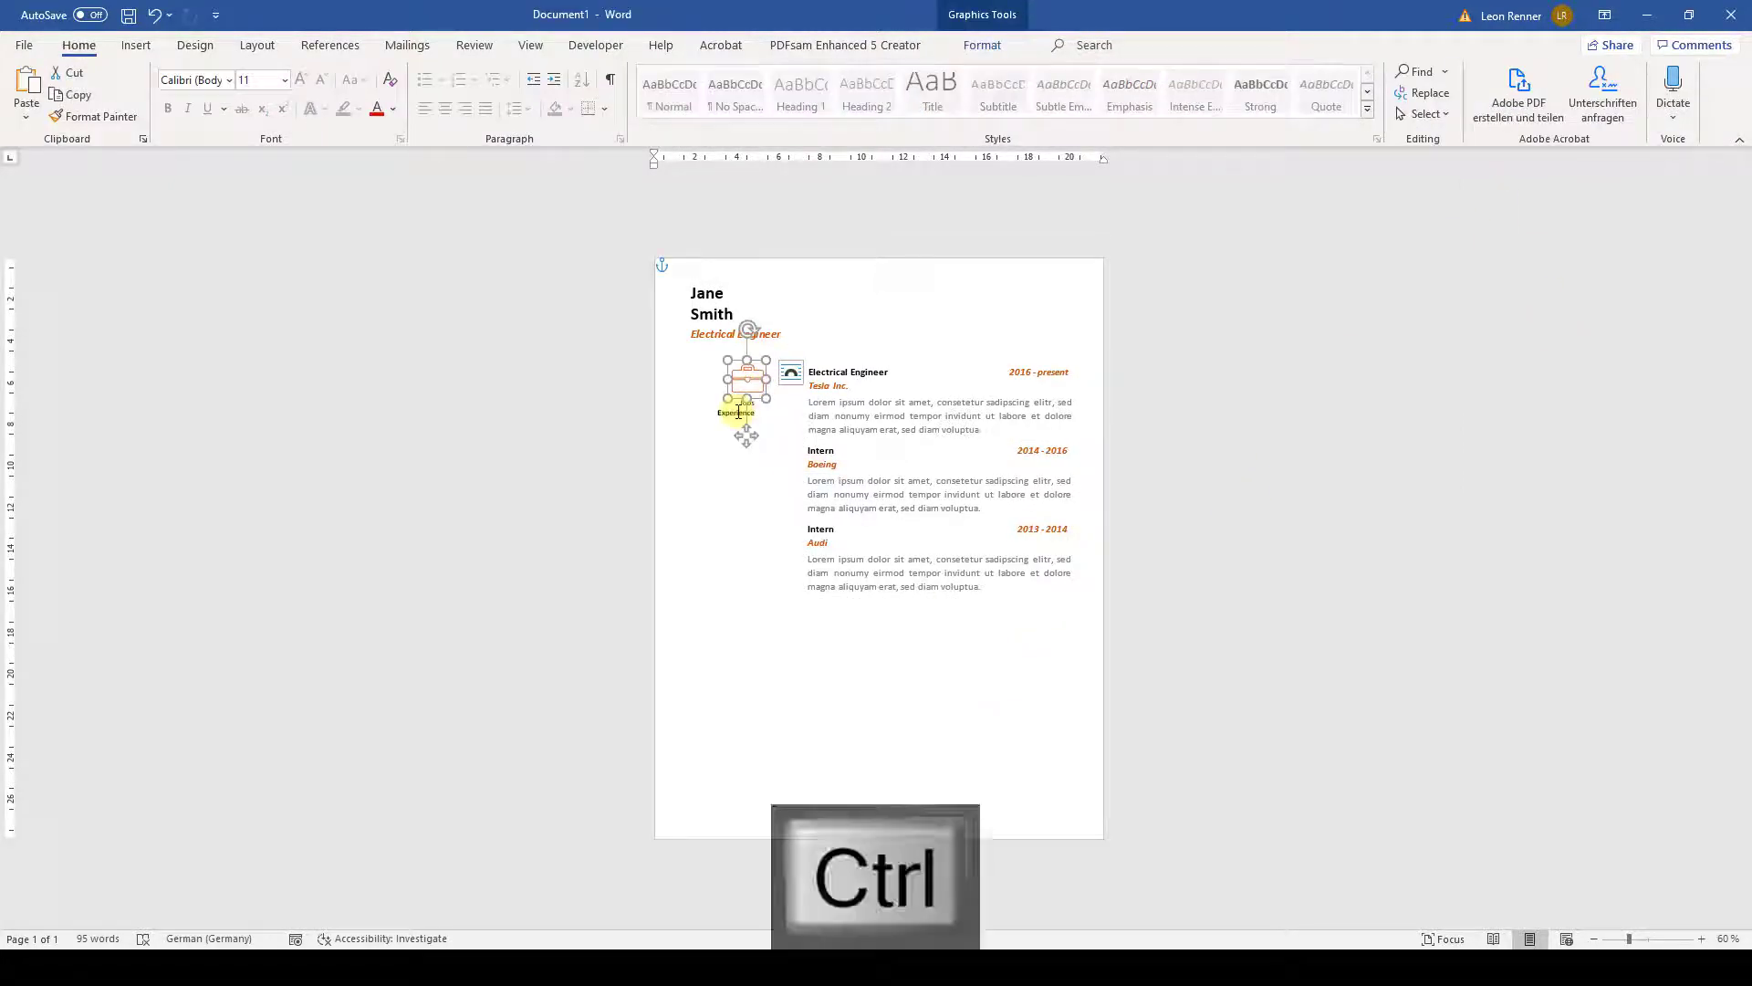
{"action": "left_click", "coordinate": [736, 426], "text": "ctrl"}
- Group the briefcase icon with its label and place a copy below the Audi entry
{"action": "left_click", "coordinate": [1073, 46]}
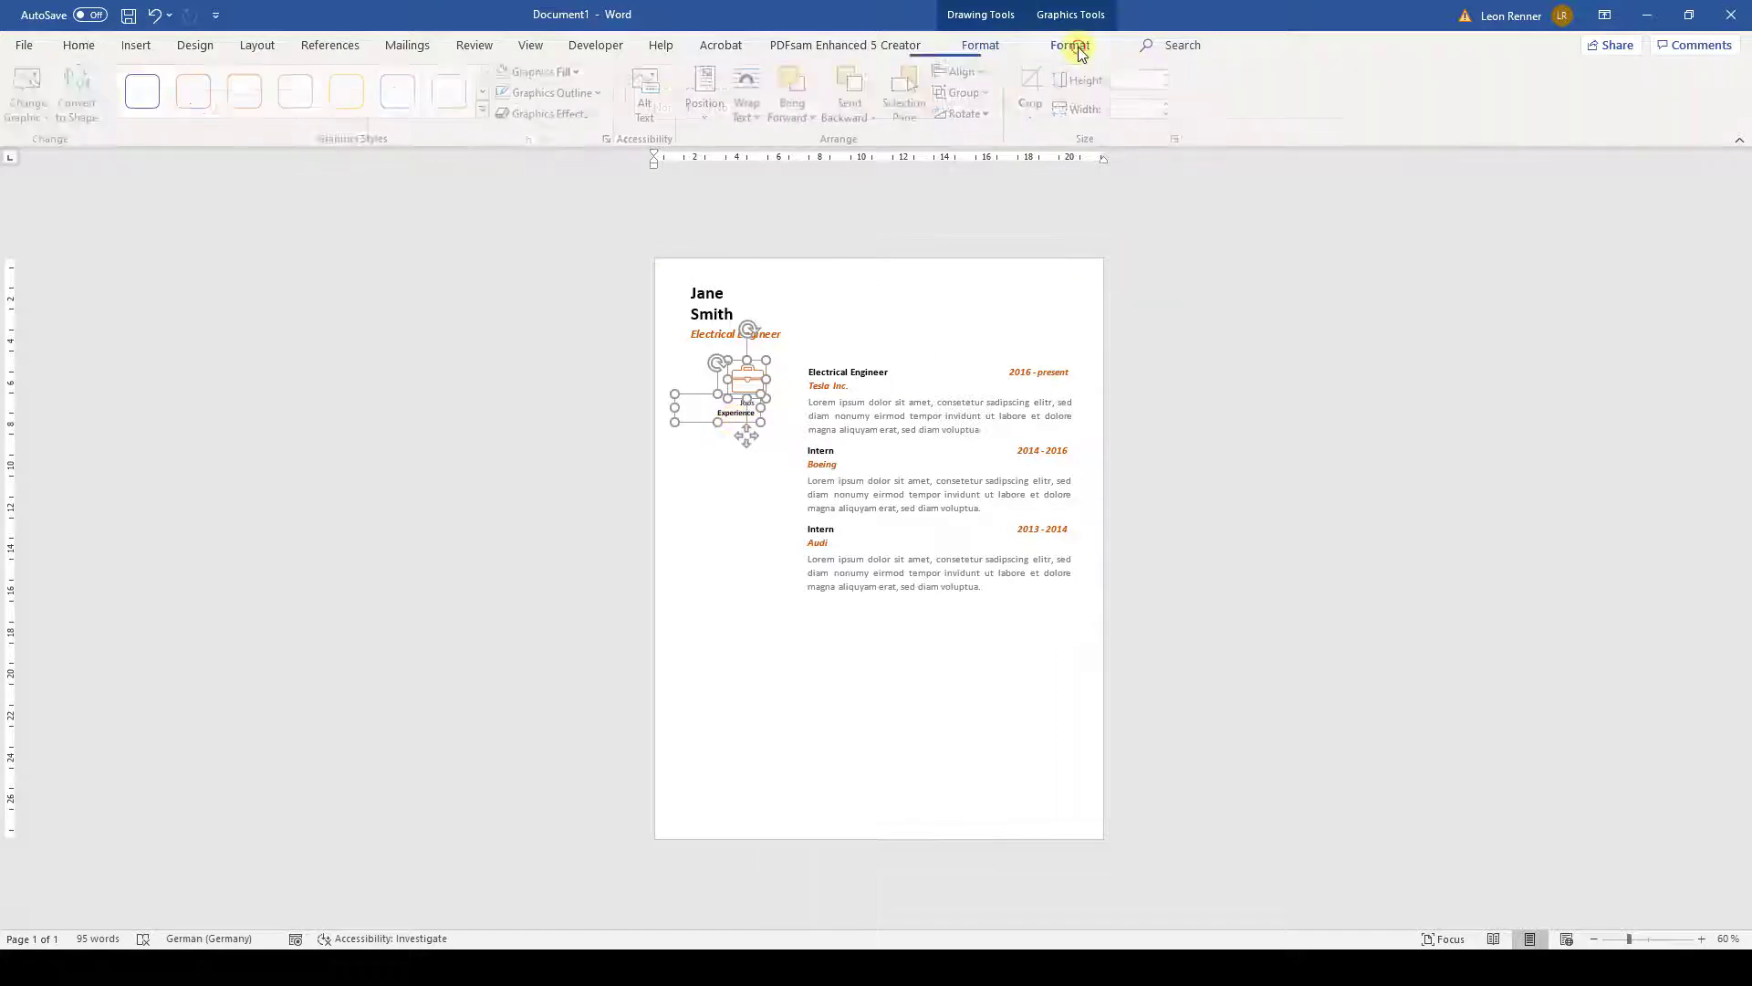
{"action": "left_click", "coordinate": [976, 118]}
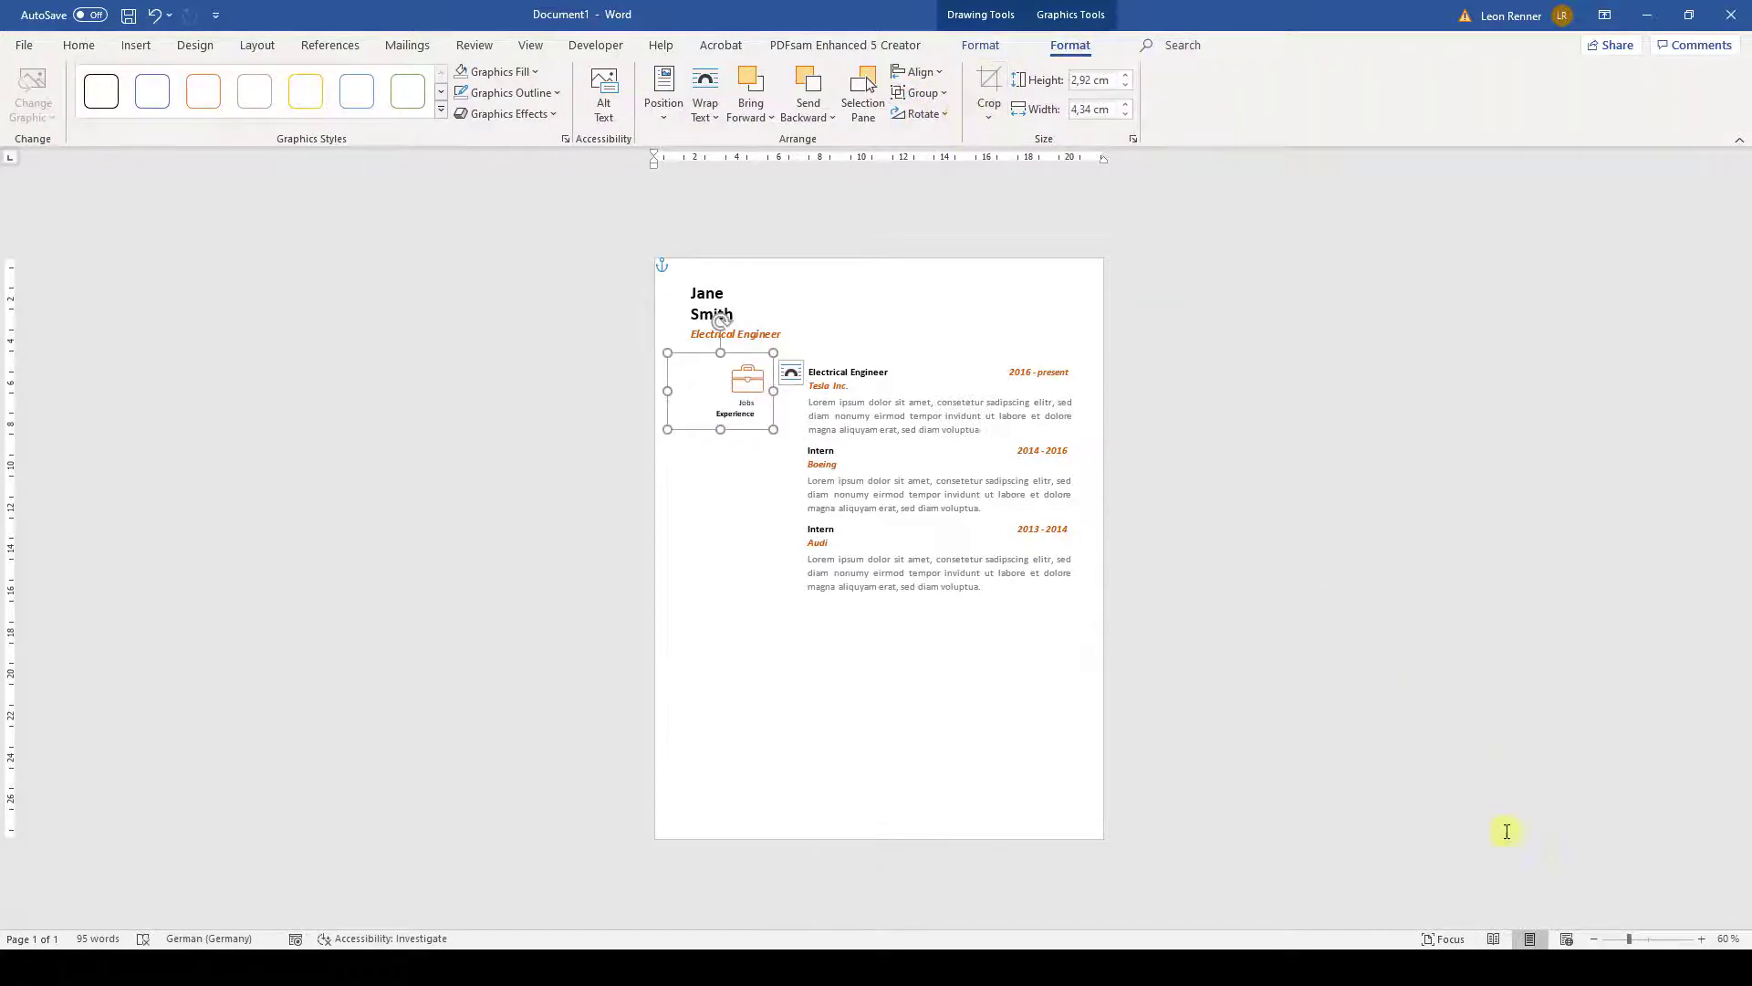
{"action": "left_click", "coordinate": [1702, 940]}
{"action": "left_click", "coordinate": [1702, 940]}
{"action": "left_click", "coordinate": [1702, 940]}
{"action": "left_click", "coordinate": [1702, 940]}
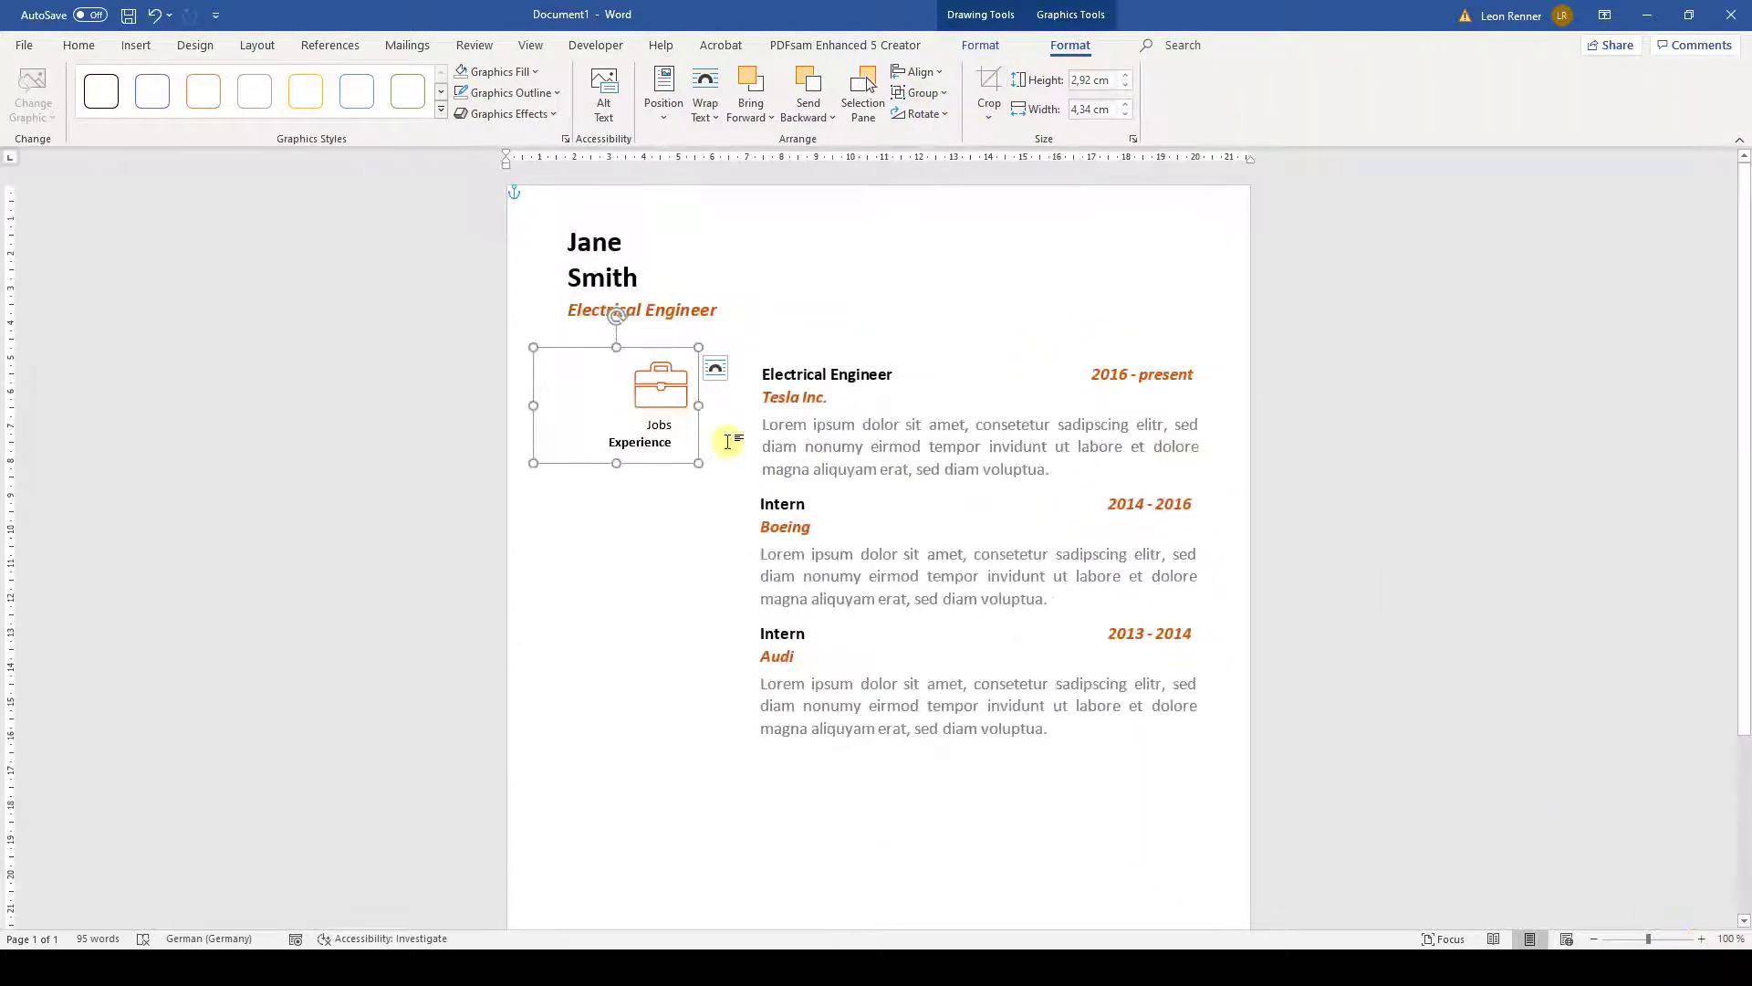
{"action": "key", "text": "ctrl+c"}
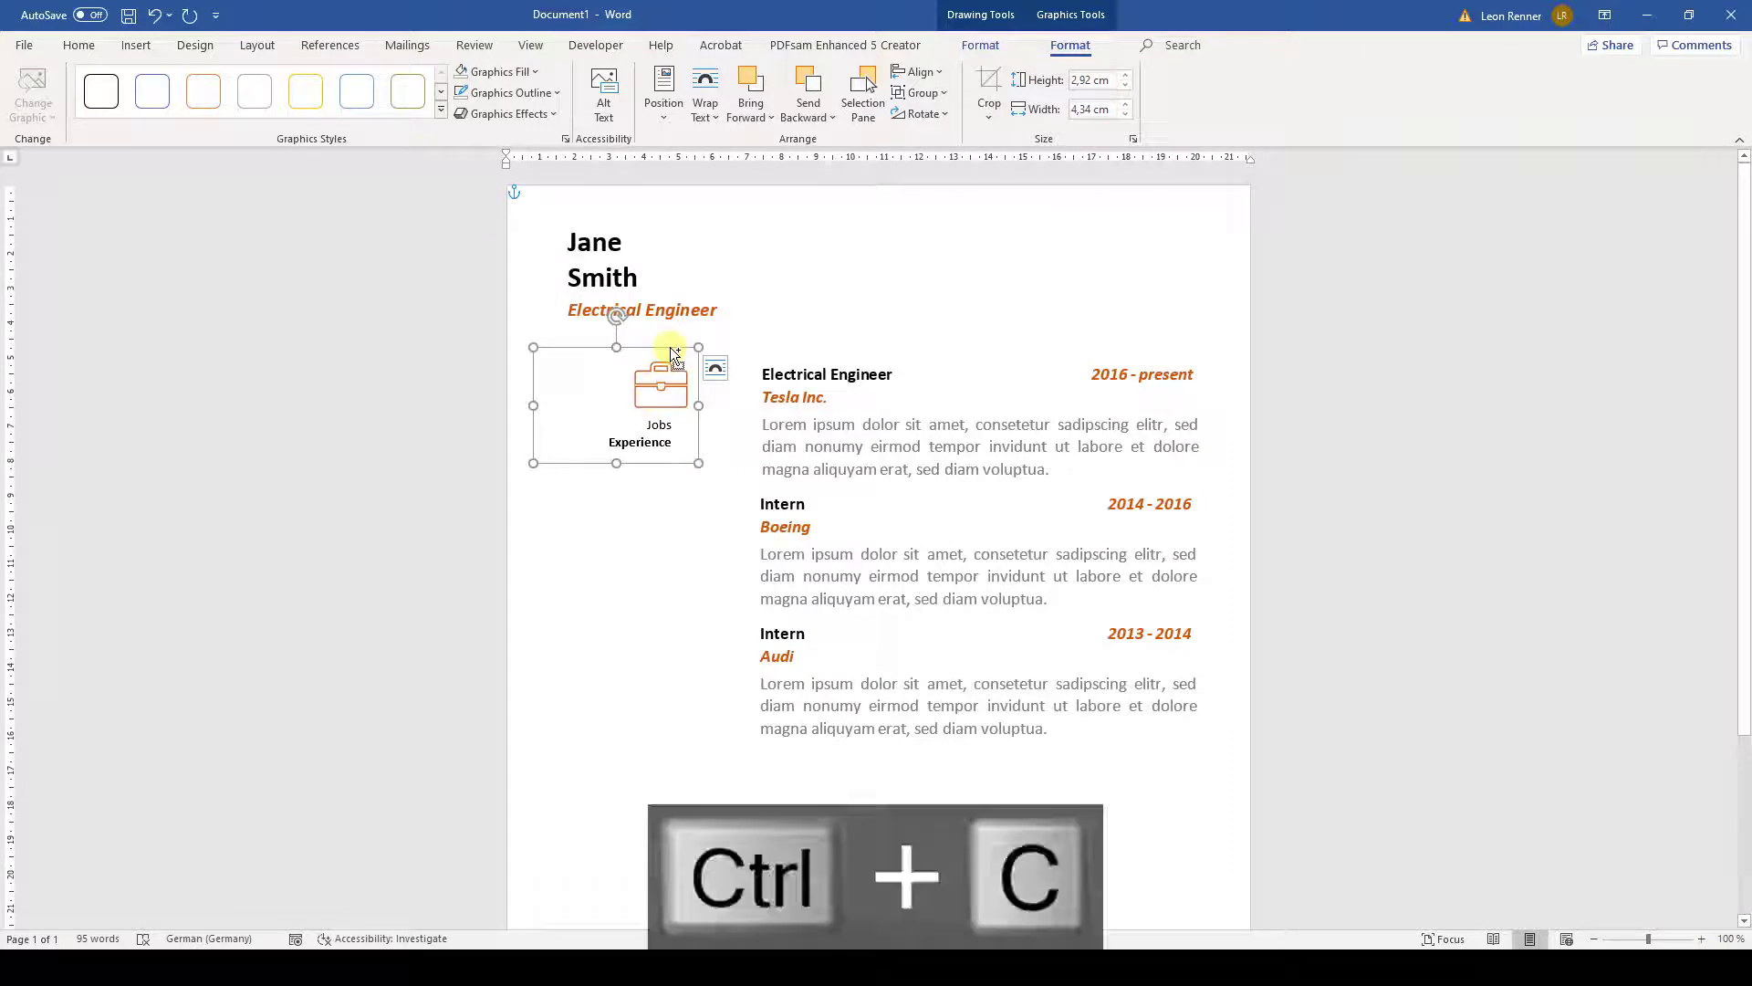
{"action": "key", "text": "ctrl+v"}
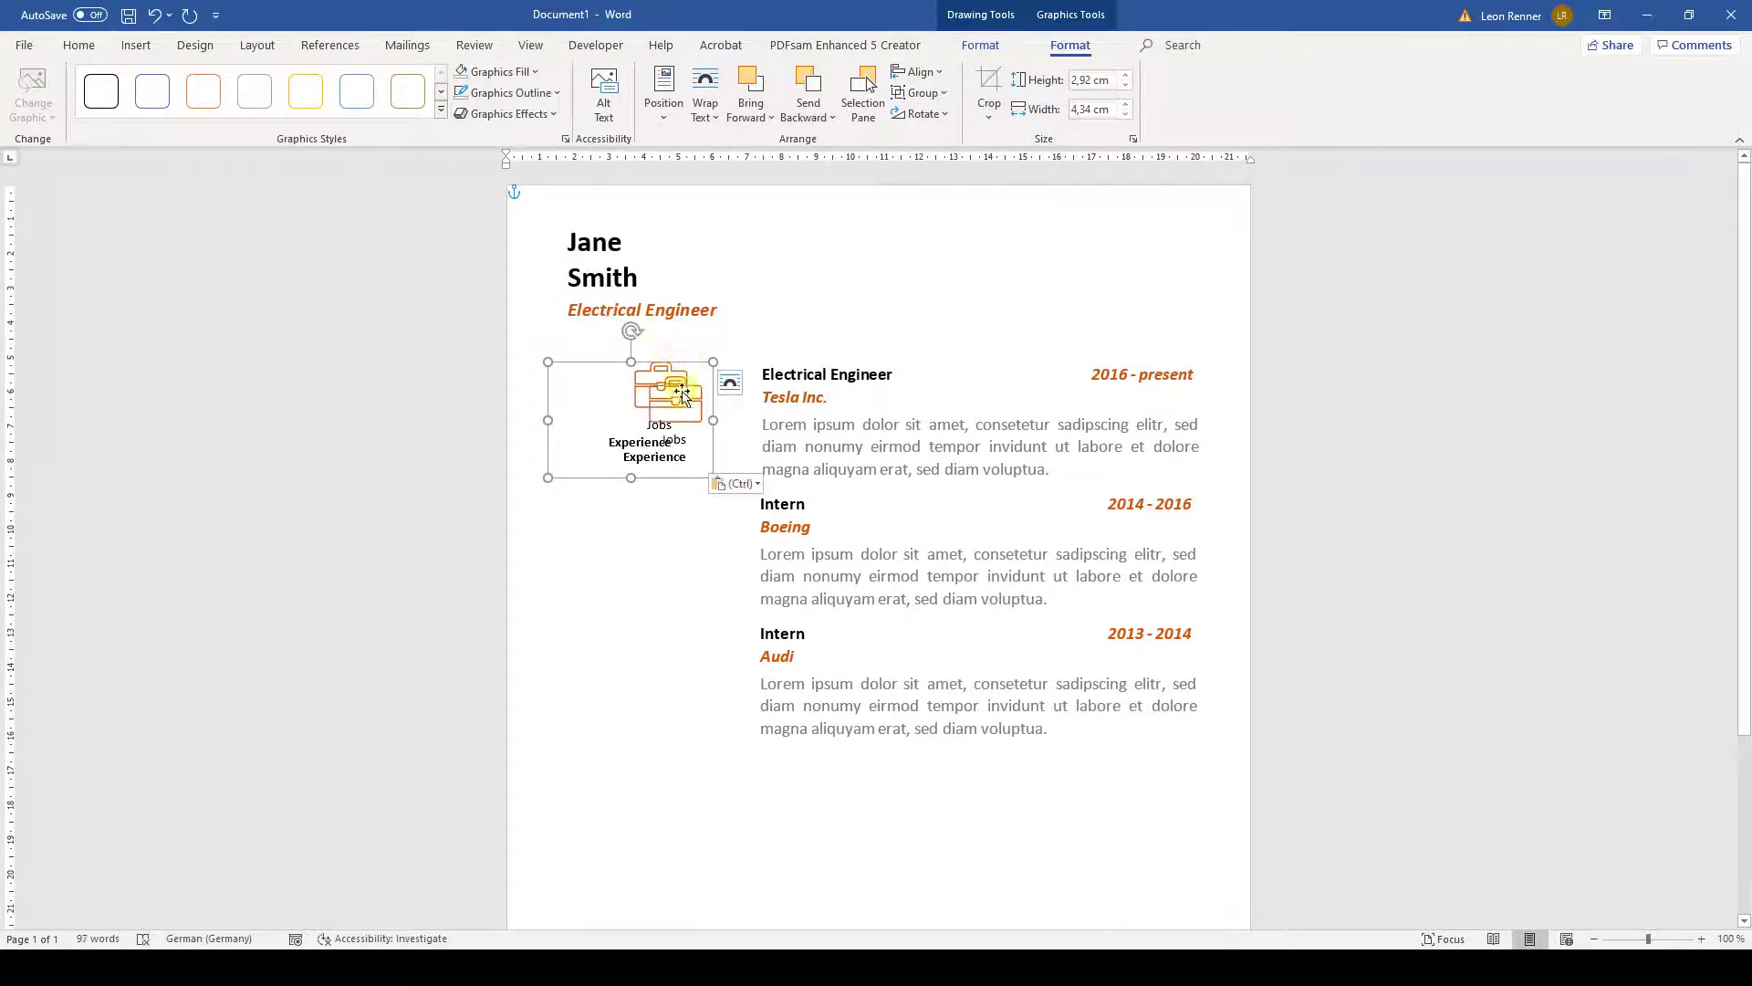
{"action": "left_click_drag", "start_coordinate": [679, 480], "coordinate": [672, 873]}
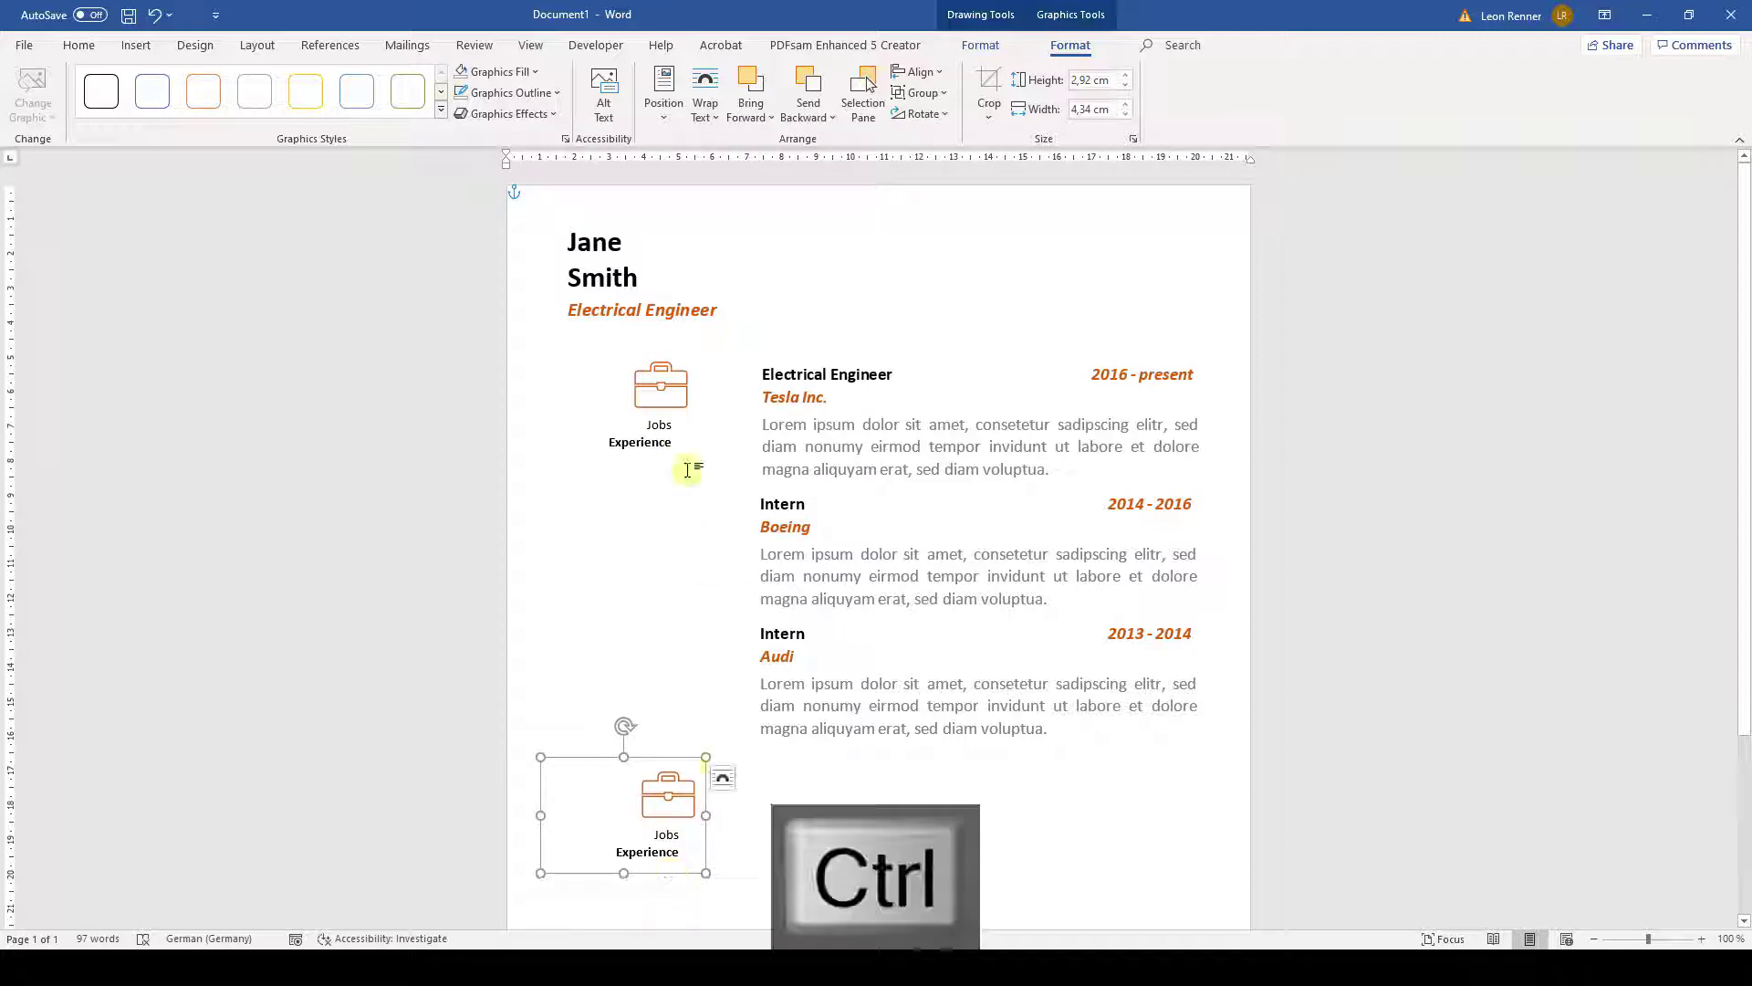
- Left-align the copy with the original briefcase graphic
{"action": "left_click", "coordinate": [664, 393], "text": "ctrl"}
{"action": "left_click", "coordinate": [918, 71]}
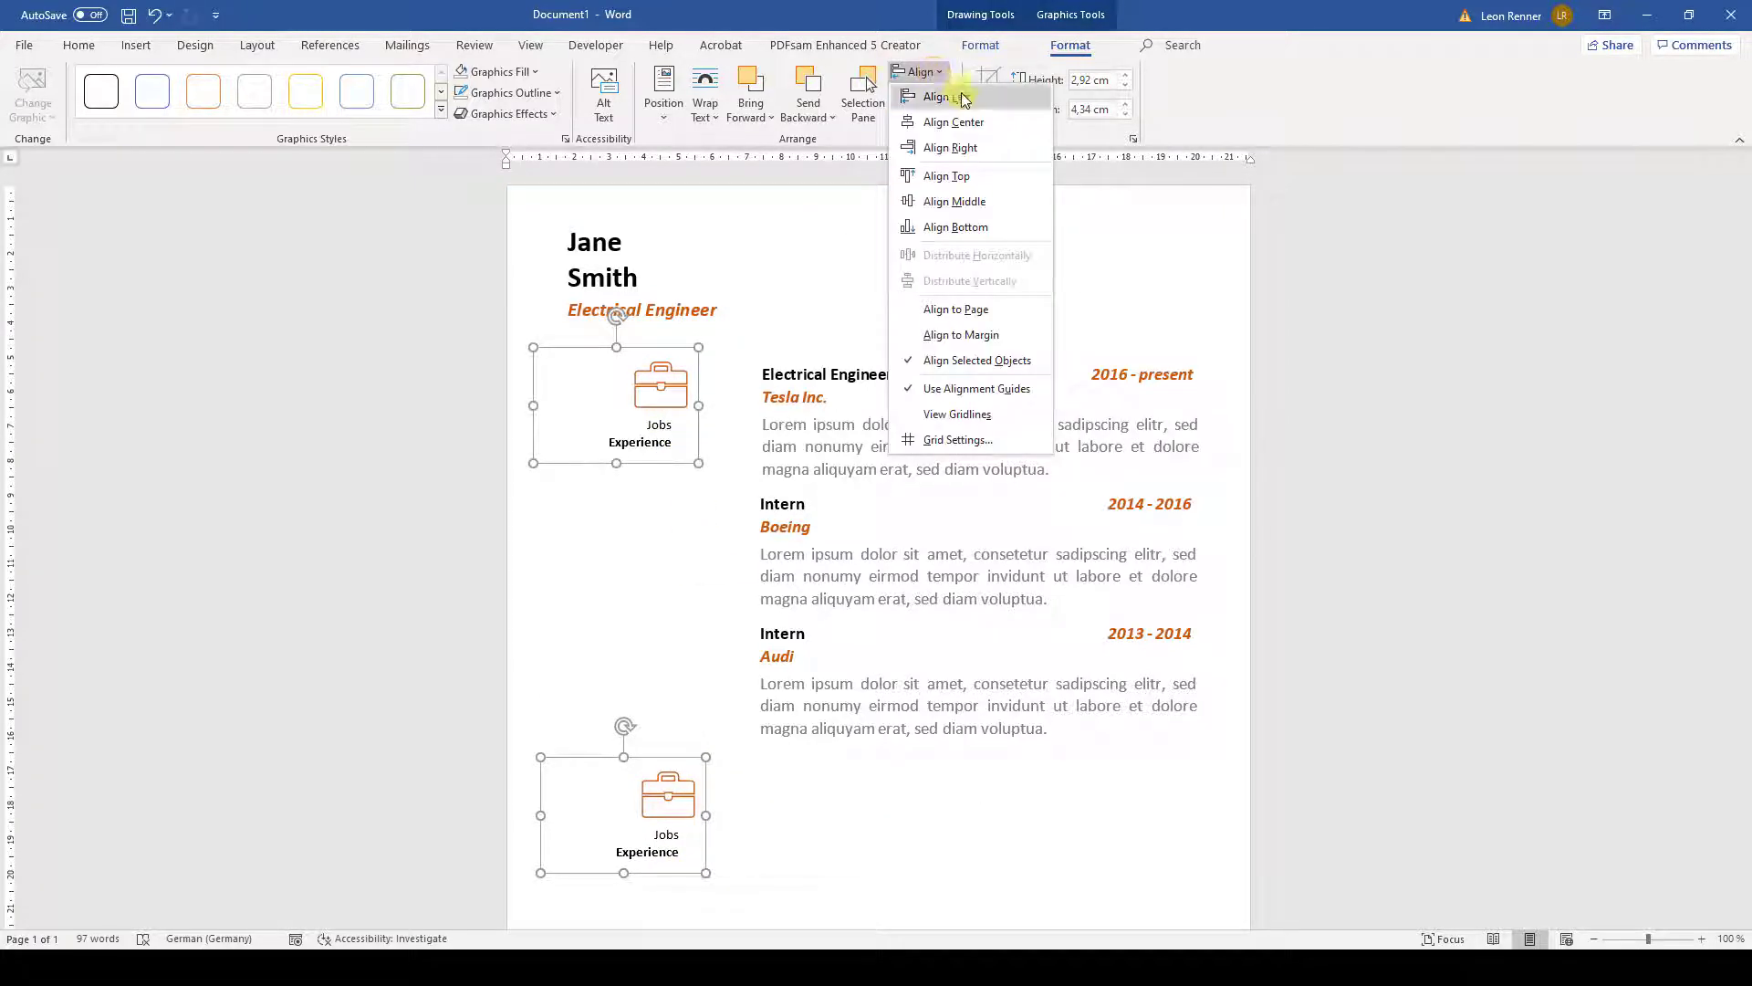
{"action": "left_click", "coordinate": [962, 102]}
{"action": "left_click", "coordinate": [813, 791]}
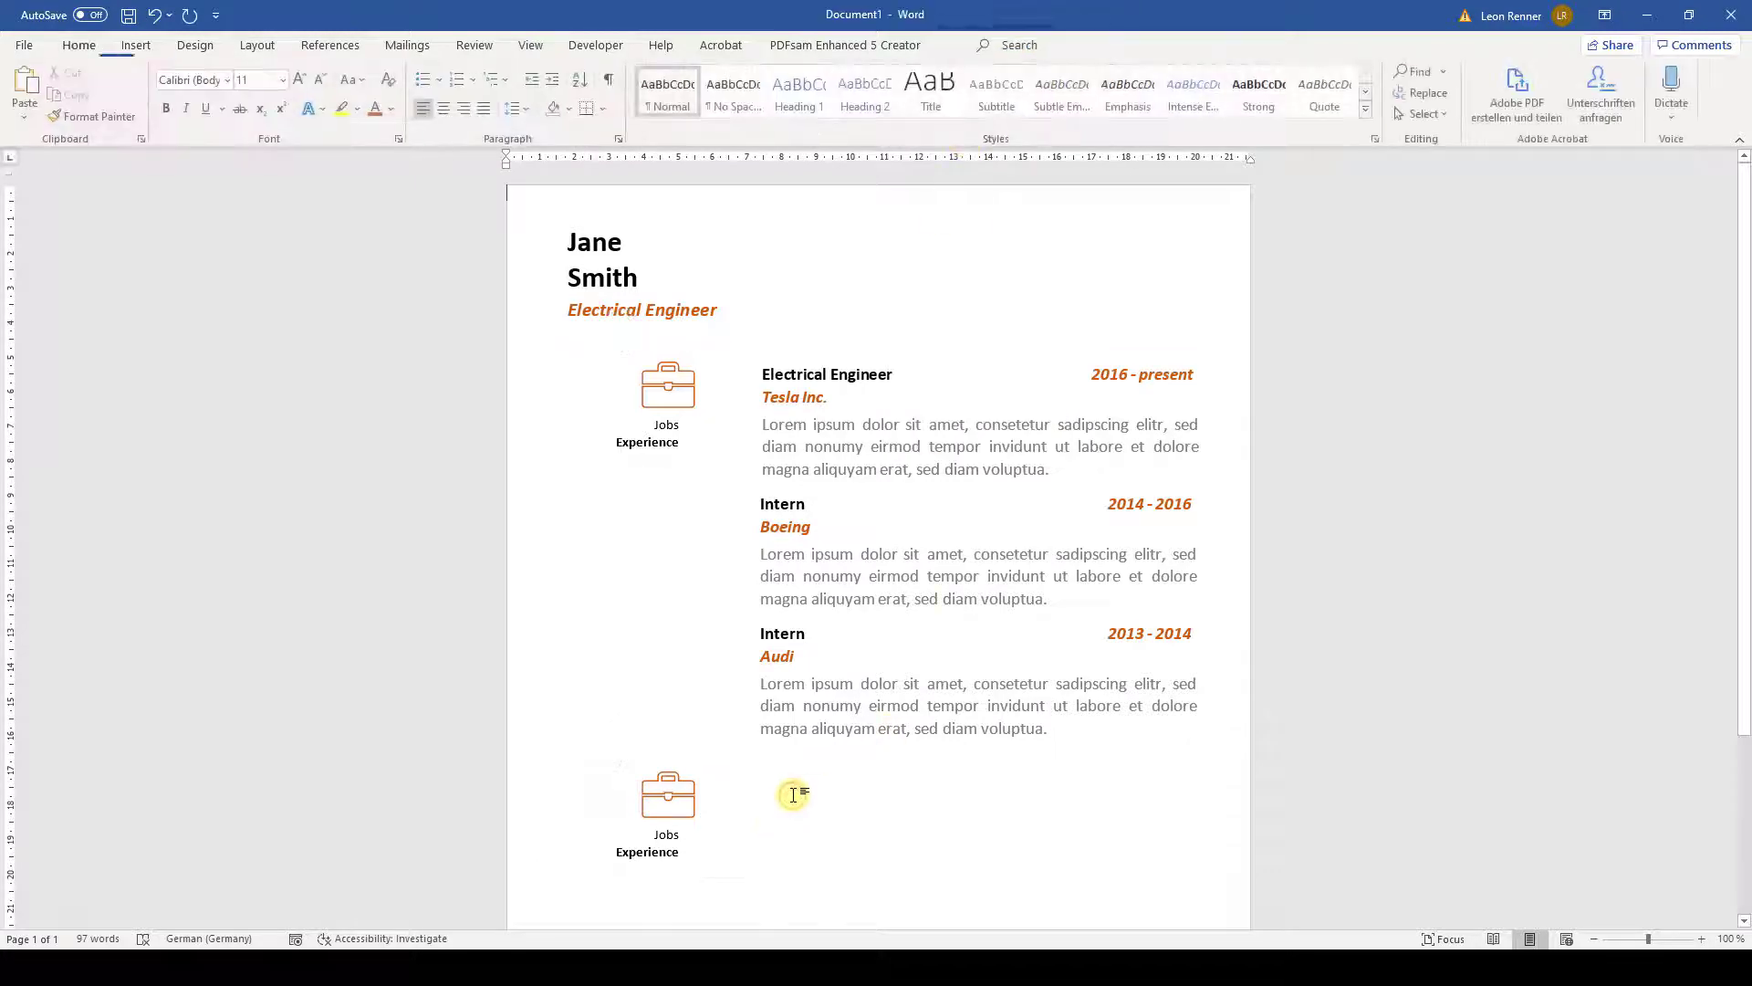
- Change the lower graphic's label from Jobs to Education
{"action": "scroll", "coordinate": [826, 767], "scroll_direction": "down", "scroll_amount": 5}
{"action": "left_click", "coordinate": [680, 599]}
{"action": "key", "text": "BackSpace"}
{"action": "key", "text": "BackSpace"}
{"action": "key", "text": "BackSpace"}
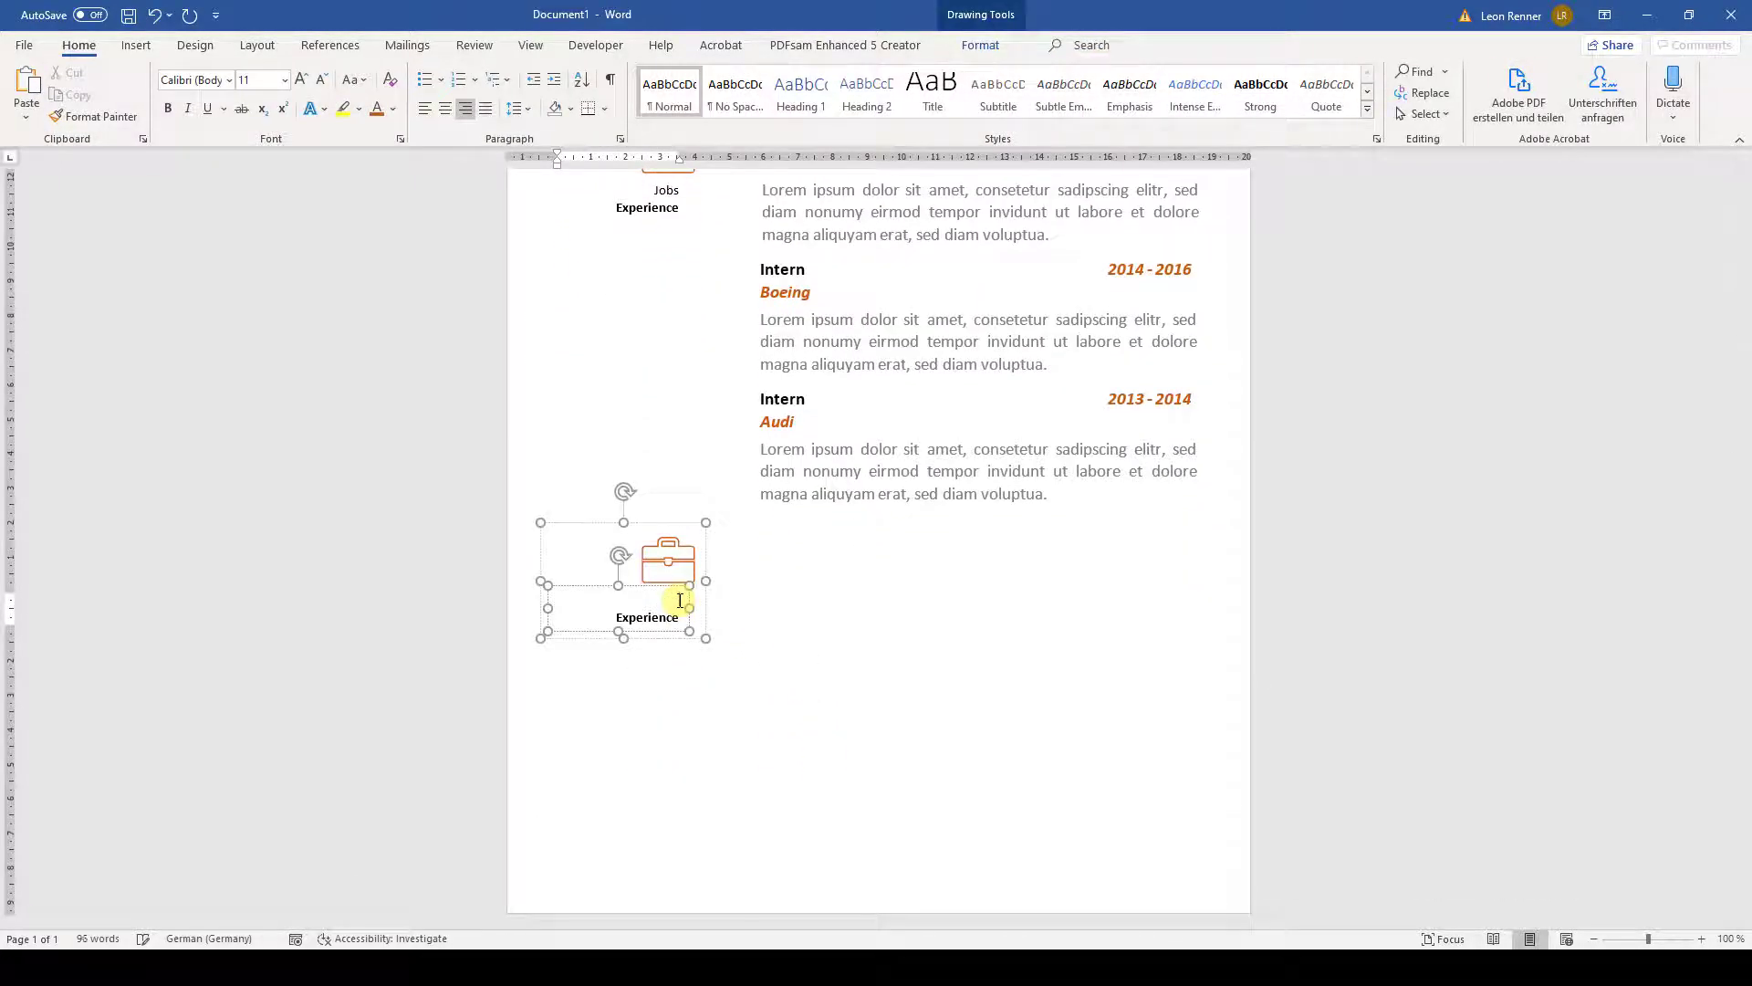
{"action": "type", "text": "Education"}
- Replace the lower briefcase icon with a graduation cap from the icon library
{"action": "left_click", "coordinate": [668, 558]}
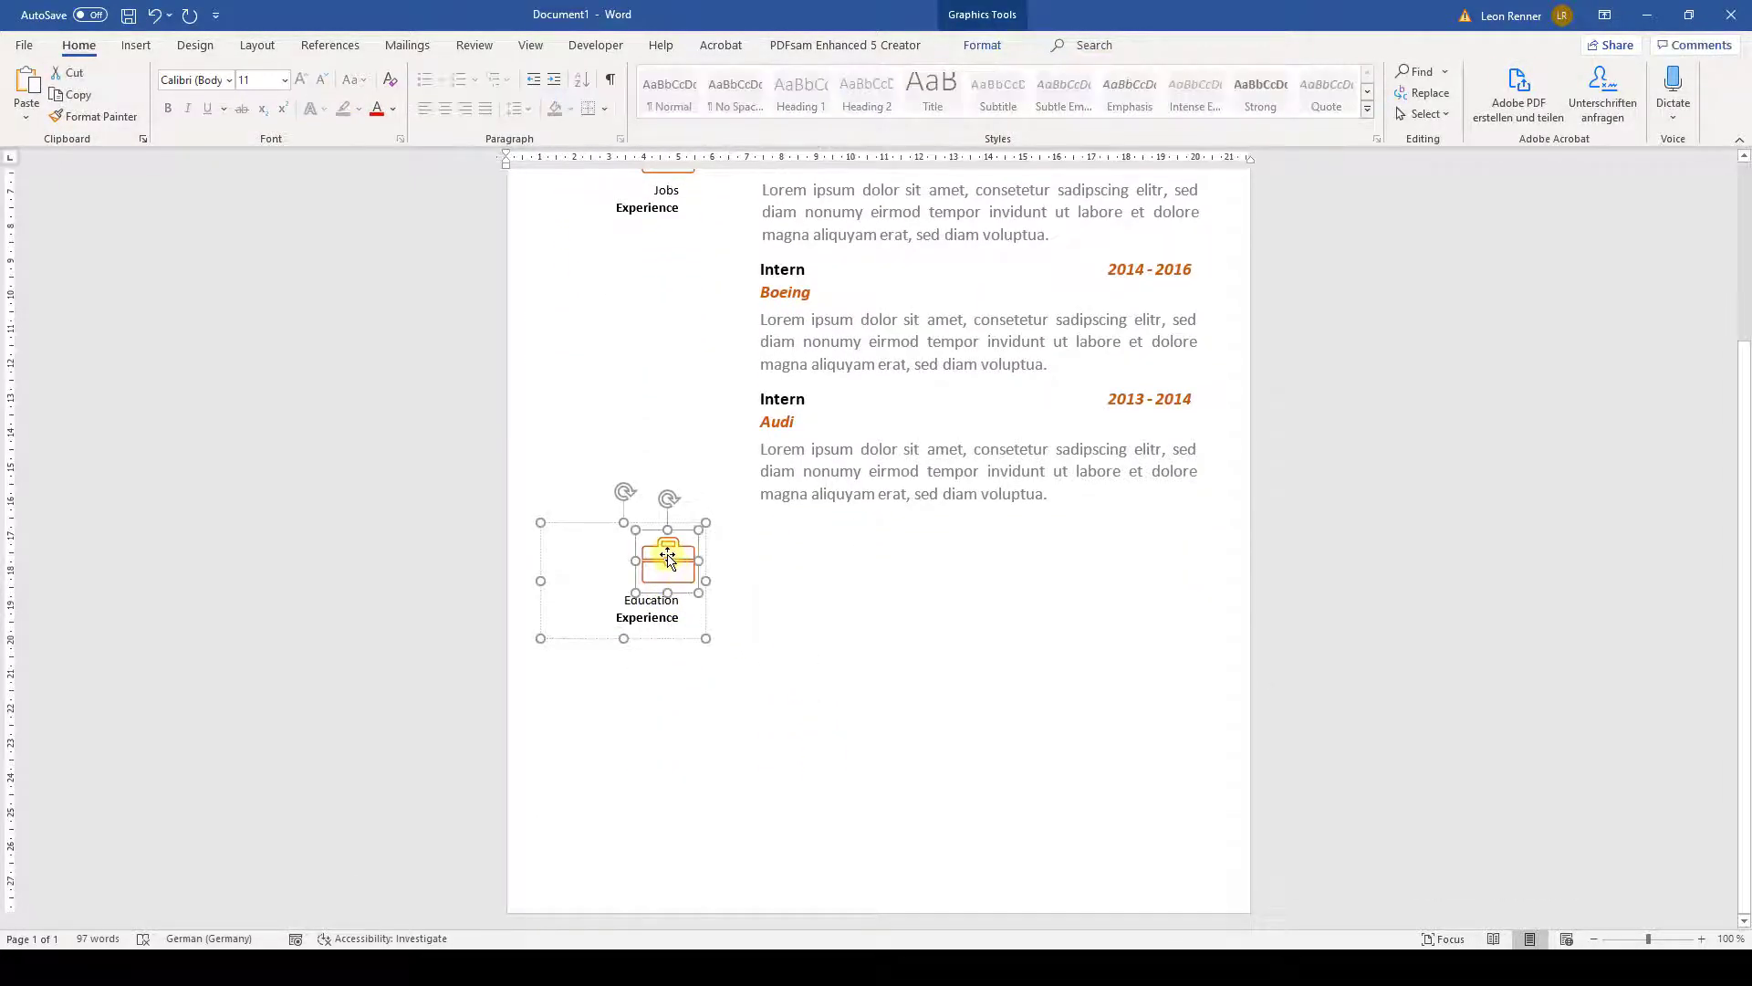
{"action": "right_click", "coordinate": [668, 559]}
{"action": "mouse_move", "coordinate": [782, 298]}
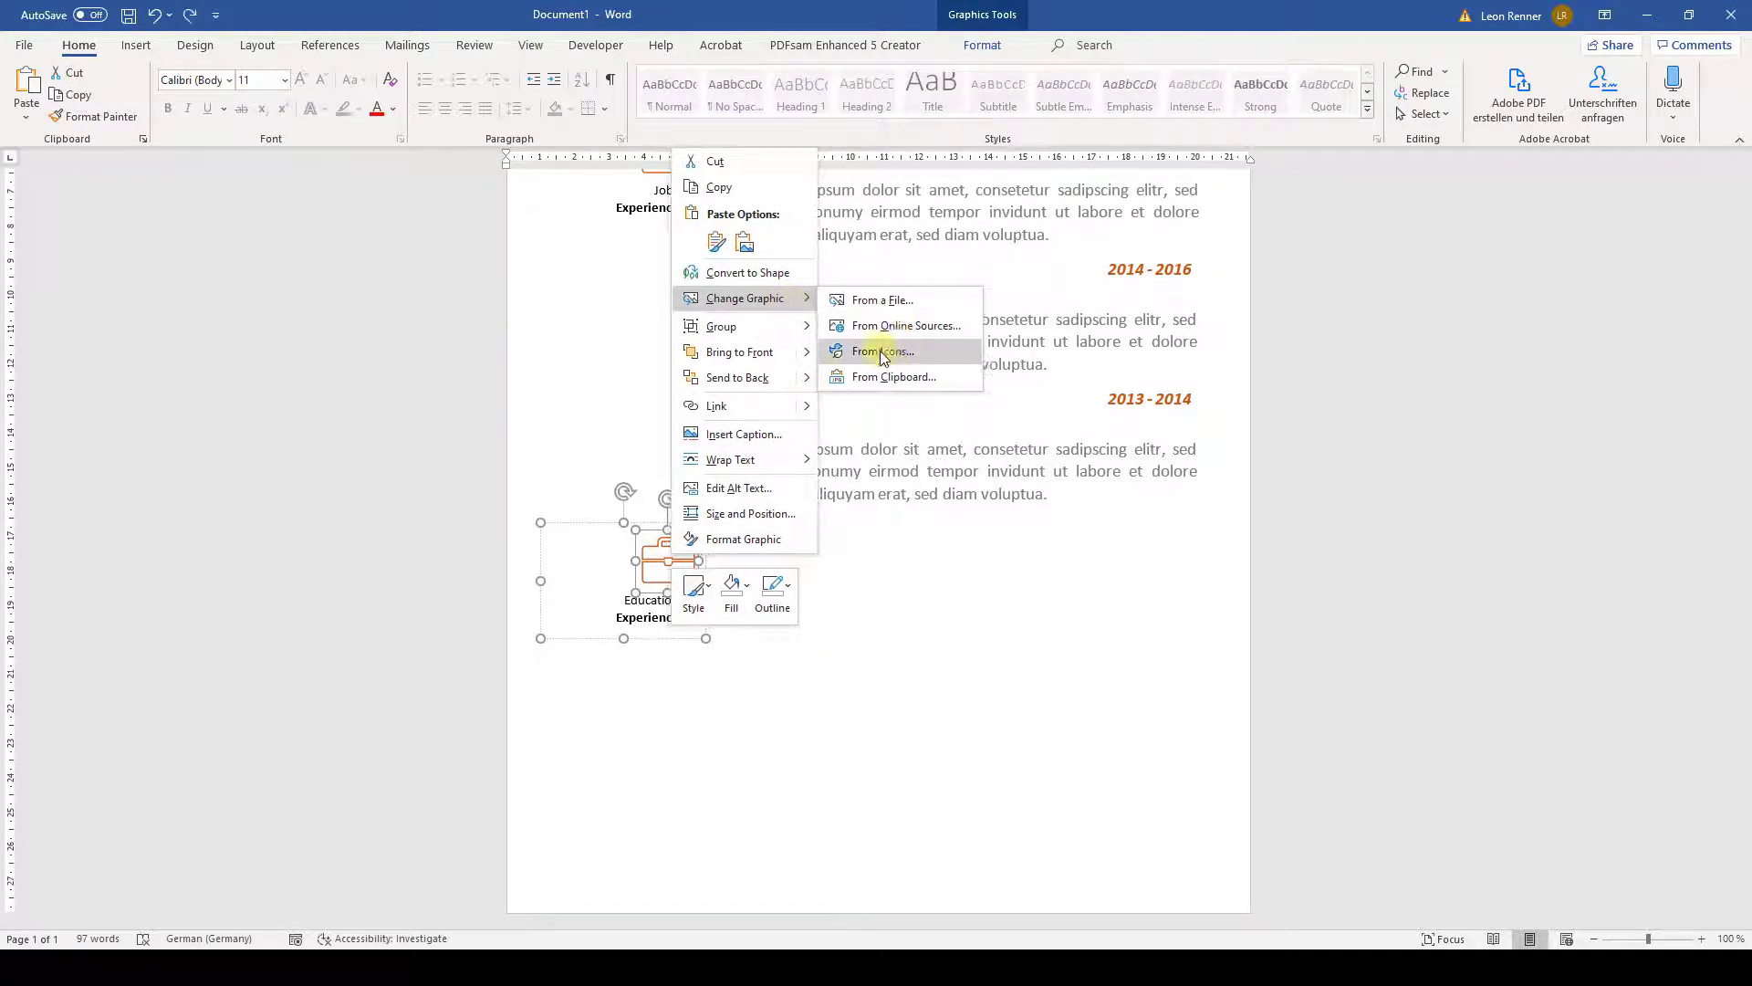
{"action": "left_click", "coordinate": [883, 354]}
{"action": "left_click", "coordinate": [302, 191]}
{"action": "type", "text": "e"}
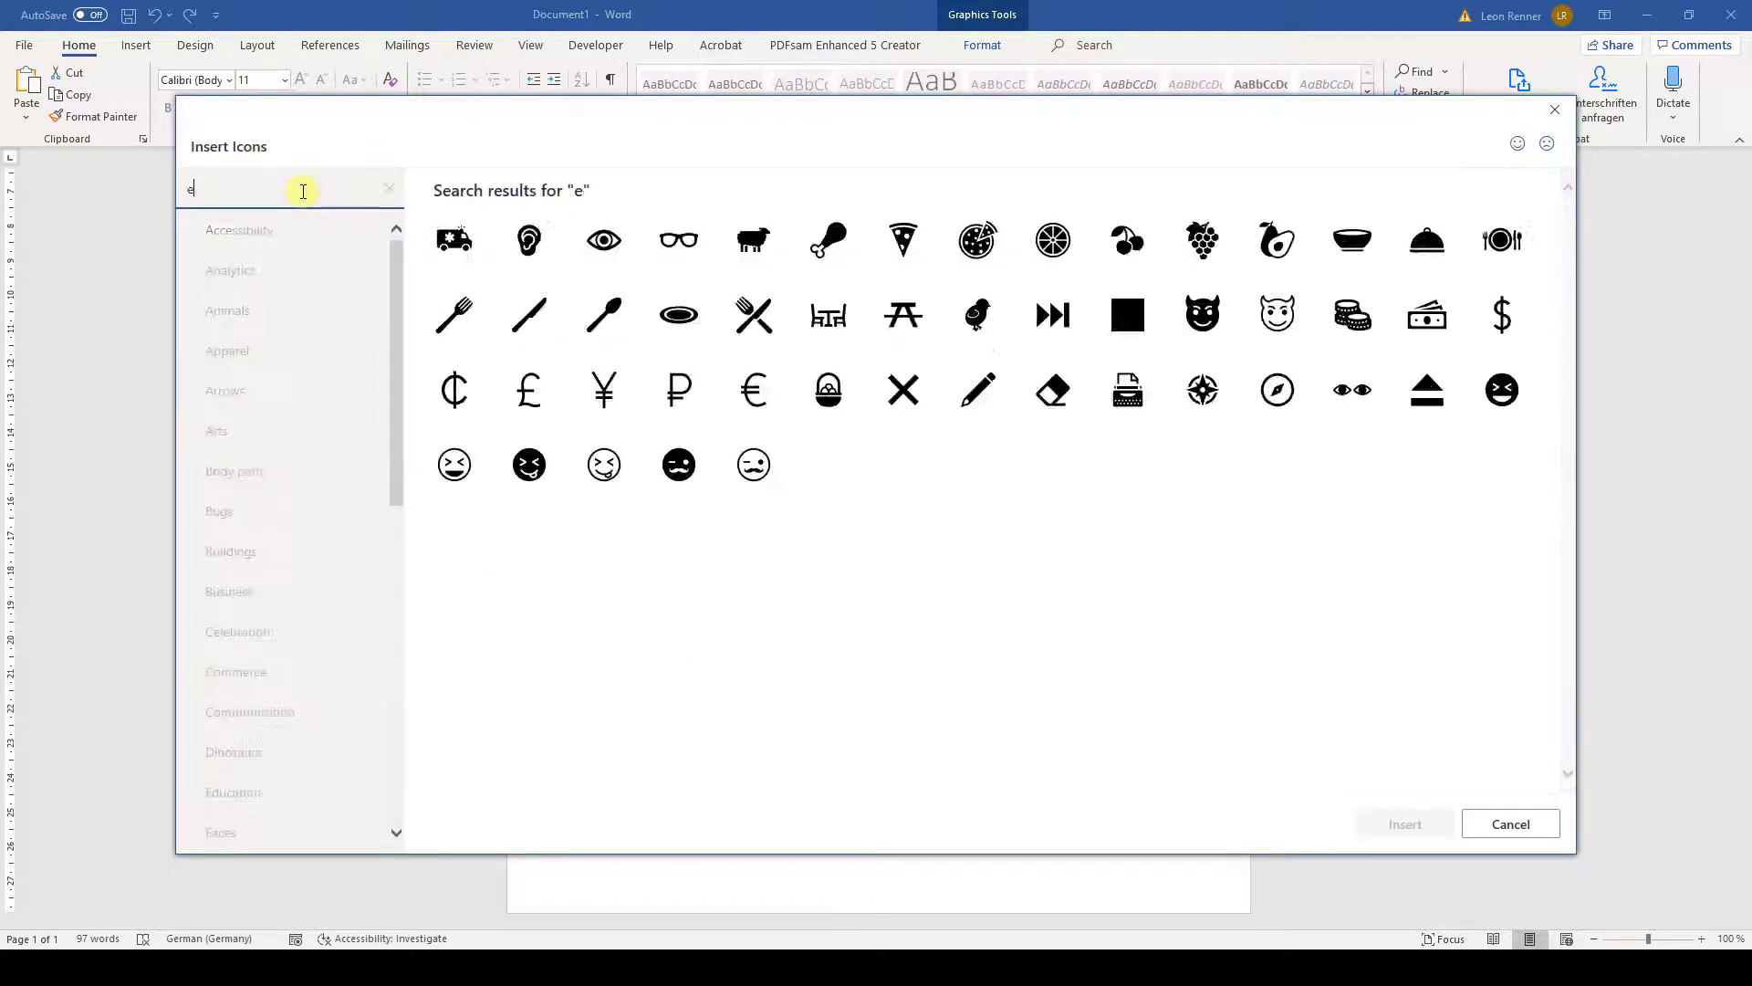
{"action": "type", "text": "du"}
{"action": "left_click", "coordinate": [1351, 314]}
{"action": "left_click", "coordinate": [1405, 824]}
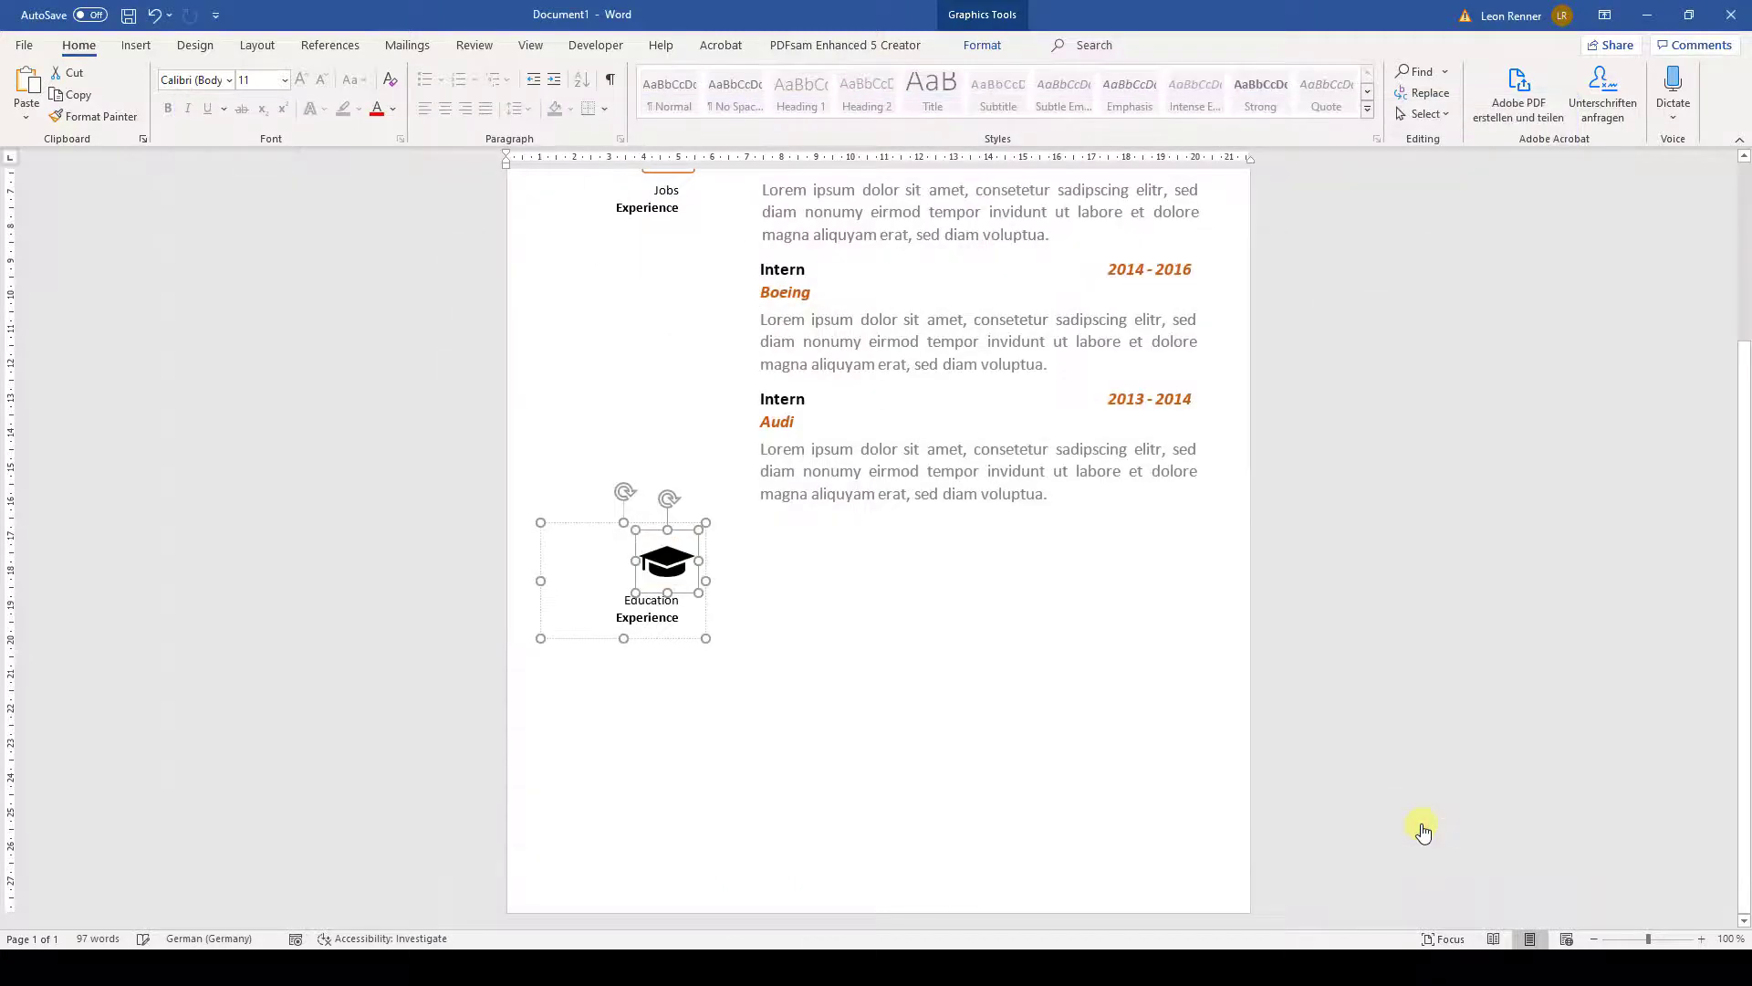
- Give the cap icon no fill and a dark orange 1½ pt outline
{"action": "left_click", "coordinate": [980, 45]}
{"action": "left_click", "coordinate": [548, 71]}
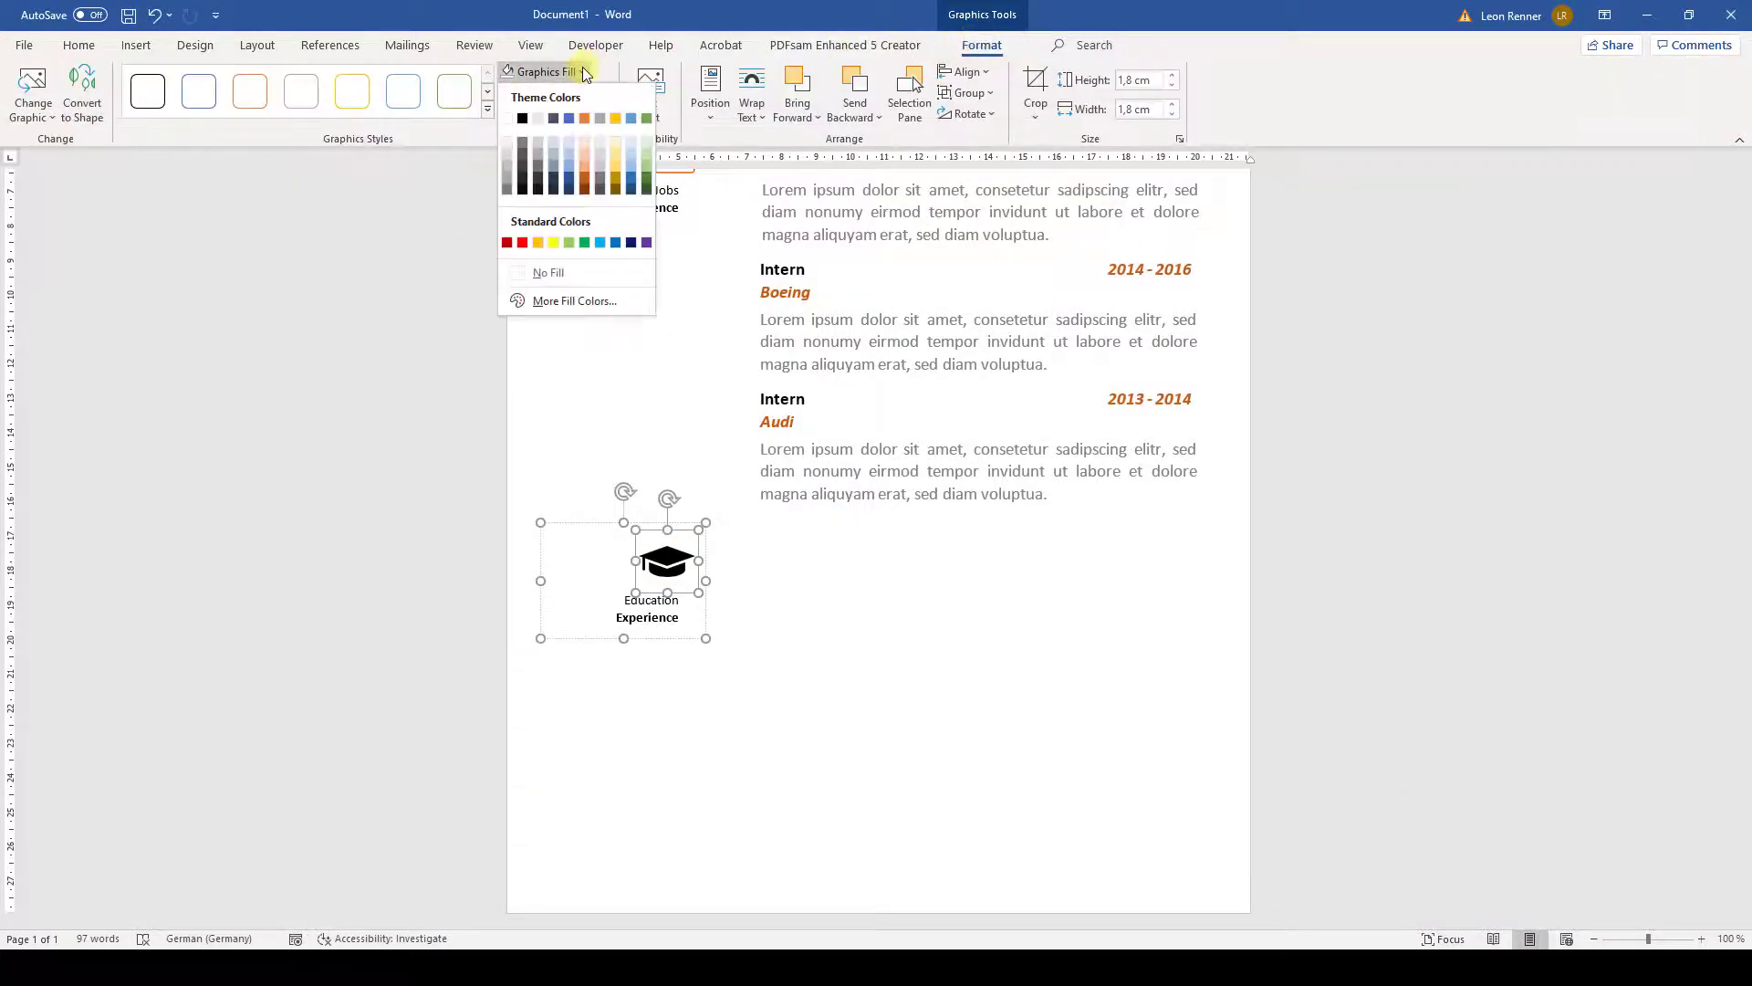
{"action": "left_click", "coordinate": [538, 271]}
{"action": "left_click", "coordinate": [557, 92]}
{"action": "left_click", "coordinate": [584, 199]}
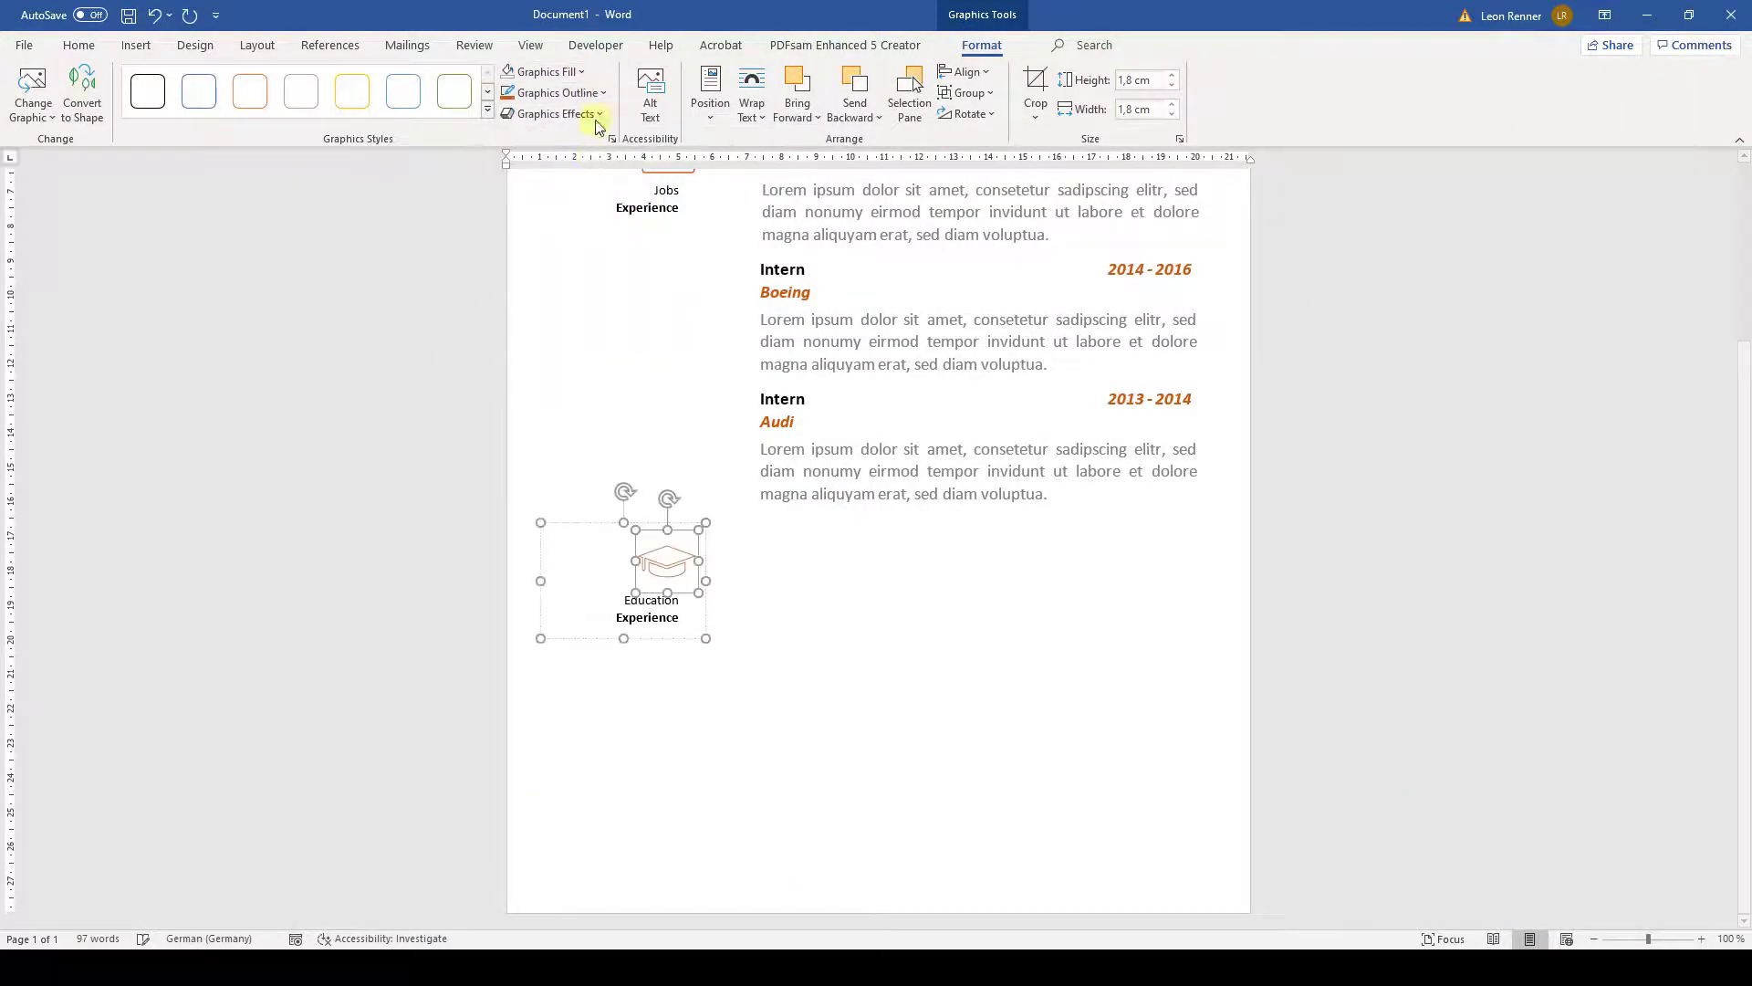
{"action": "left_click", "coordinate": [594, 95]}
{"action": "mouse_move", "coordinate": [648, 353]}
{"action": "left_click", "coordinate": [747, 447]}
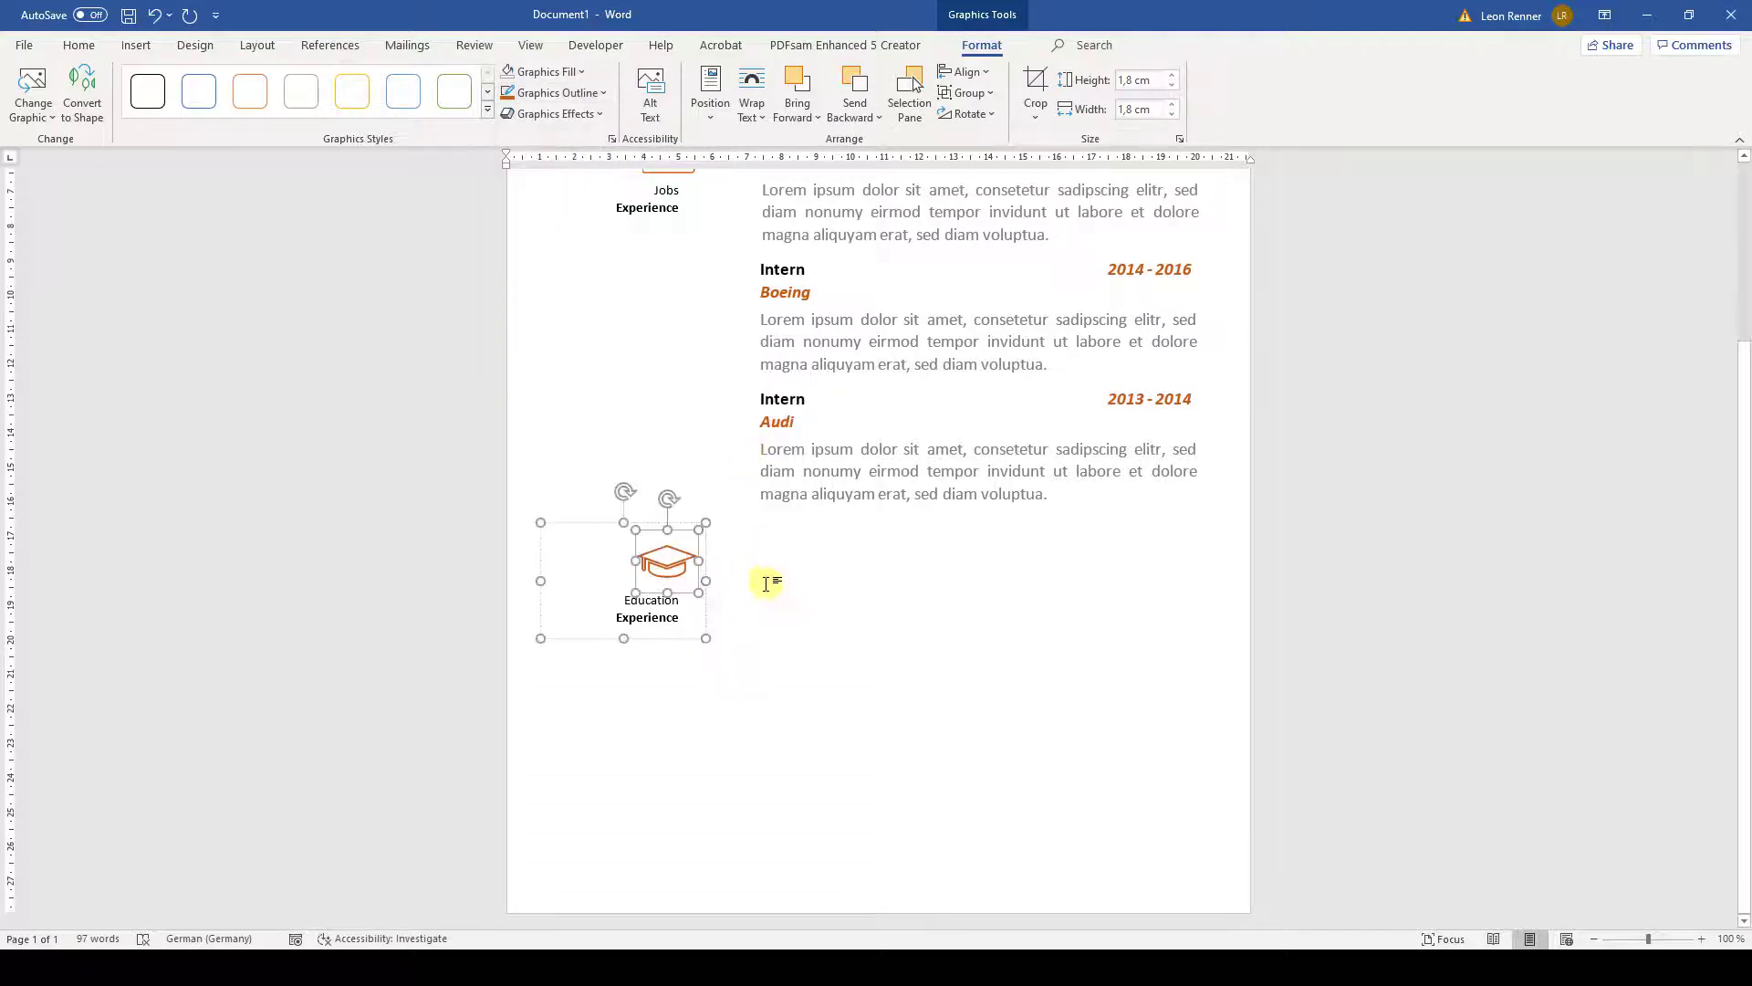
{"action": "left_click", "coordinate": [767, 649]}
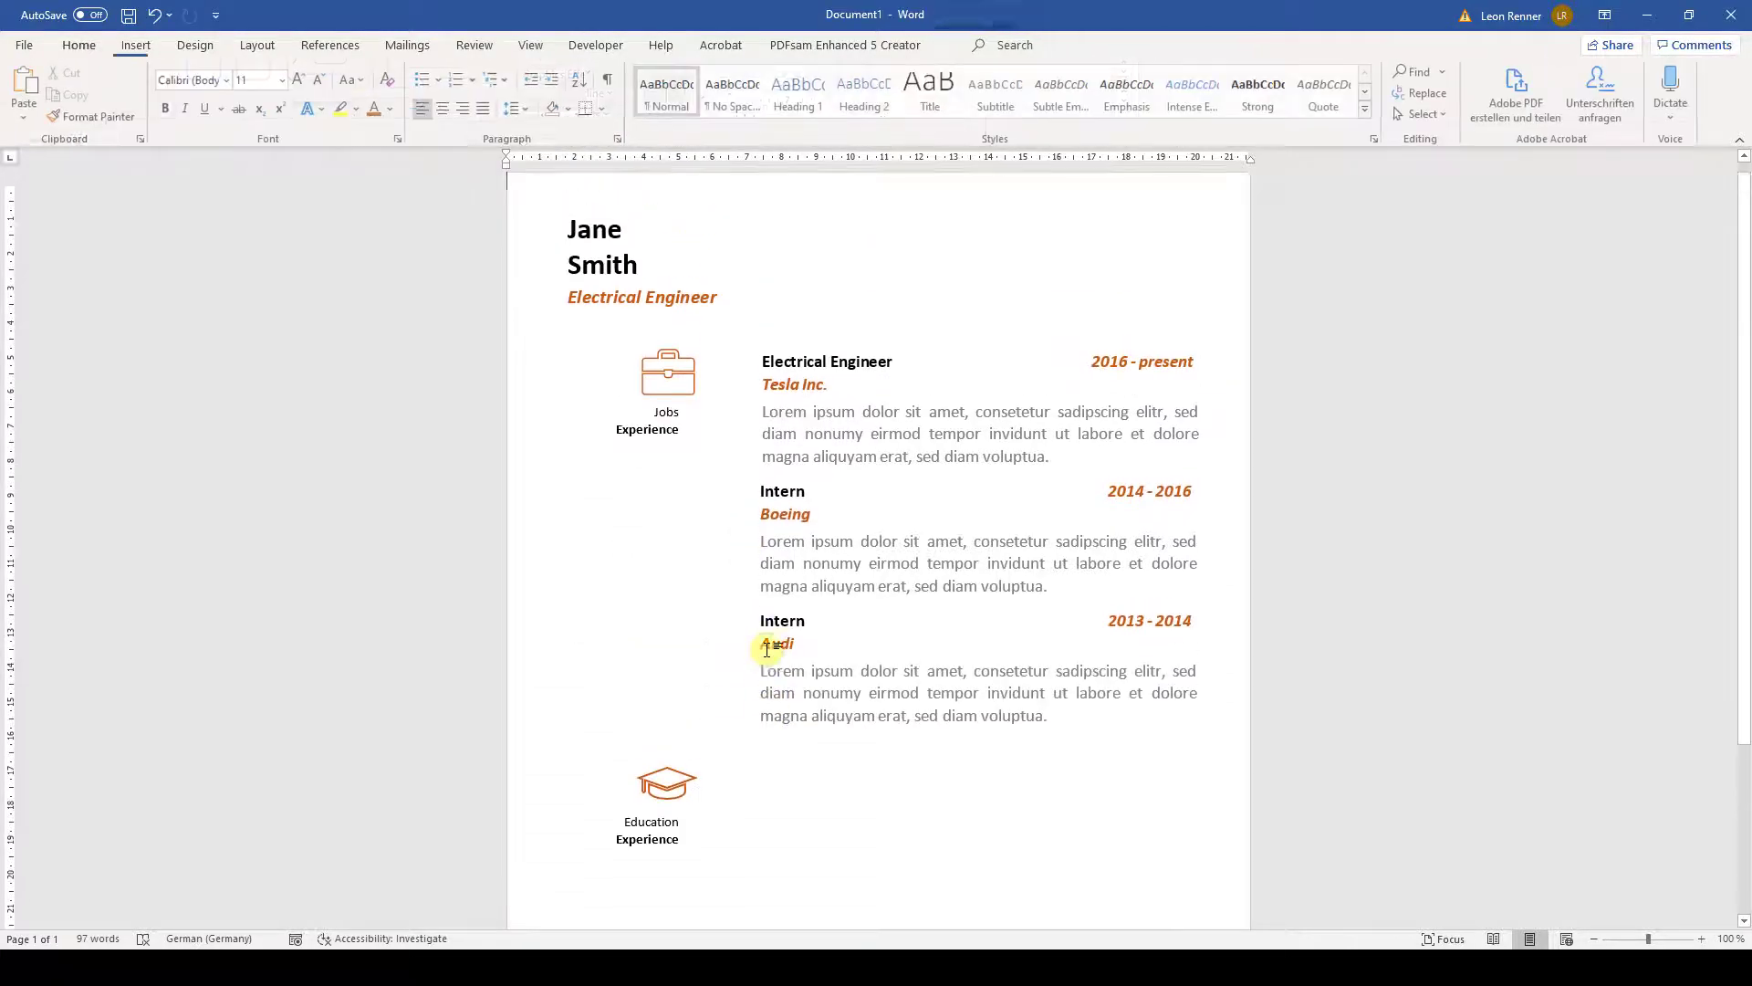
- Insert a simple text box with no outline and move it beside Education Experience
{"action": "left_click", "coordinate": [136, 44]}
{"action": "left_click", "coordinate": [1173, 91]}
{"action": "left_click", "coordinate": [1208, 234]}
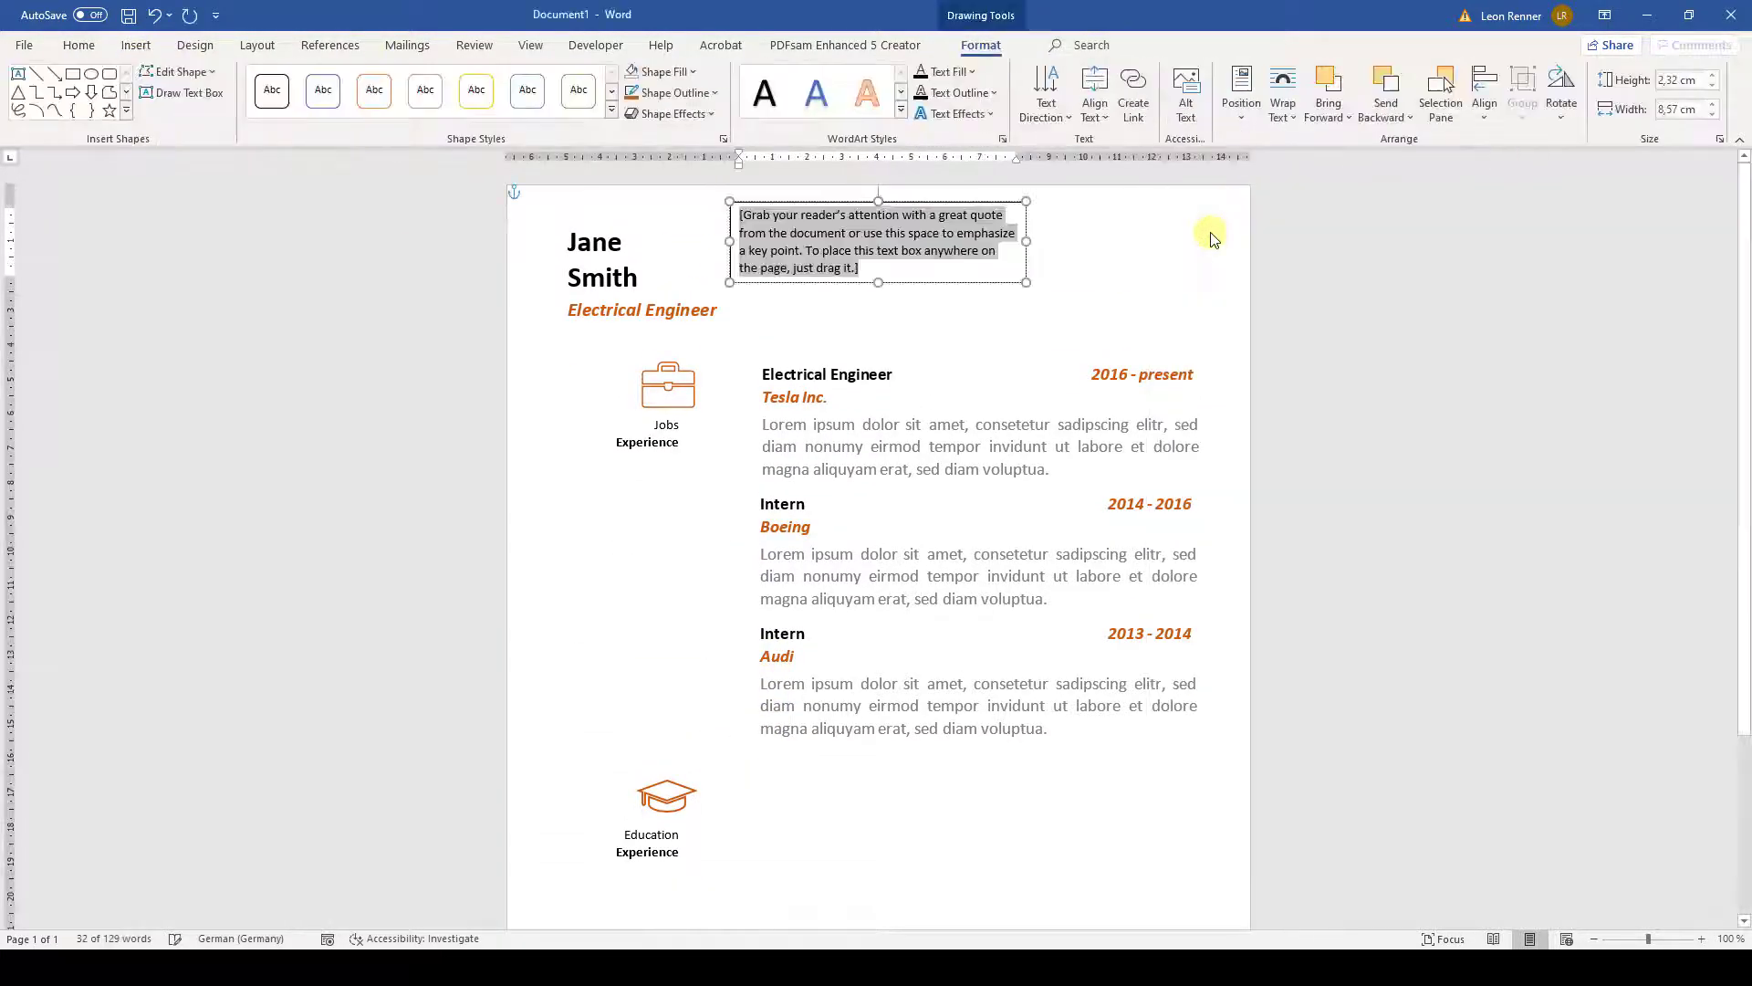
{"action": "left_click", "coordinate": [652, 92]}
{"action": "left_click", "coordinate": [685, 293]}
{"action": "left_click", "coordinate": [659, 71]}
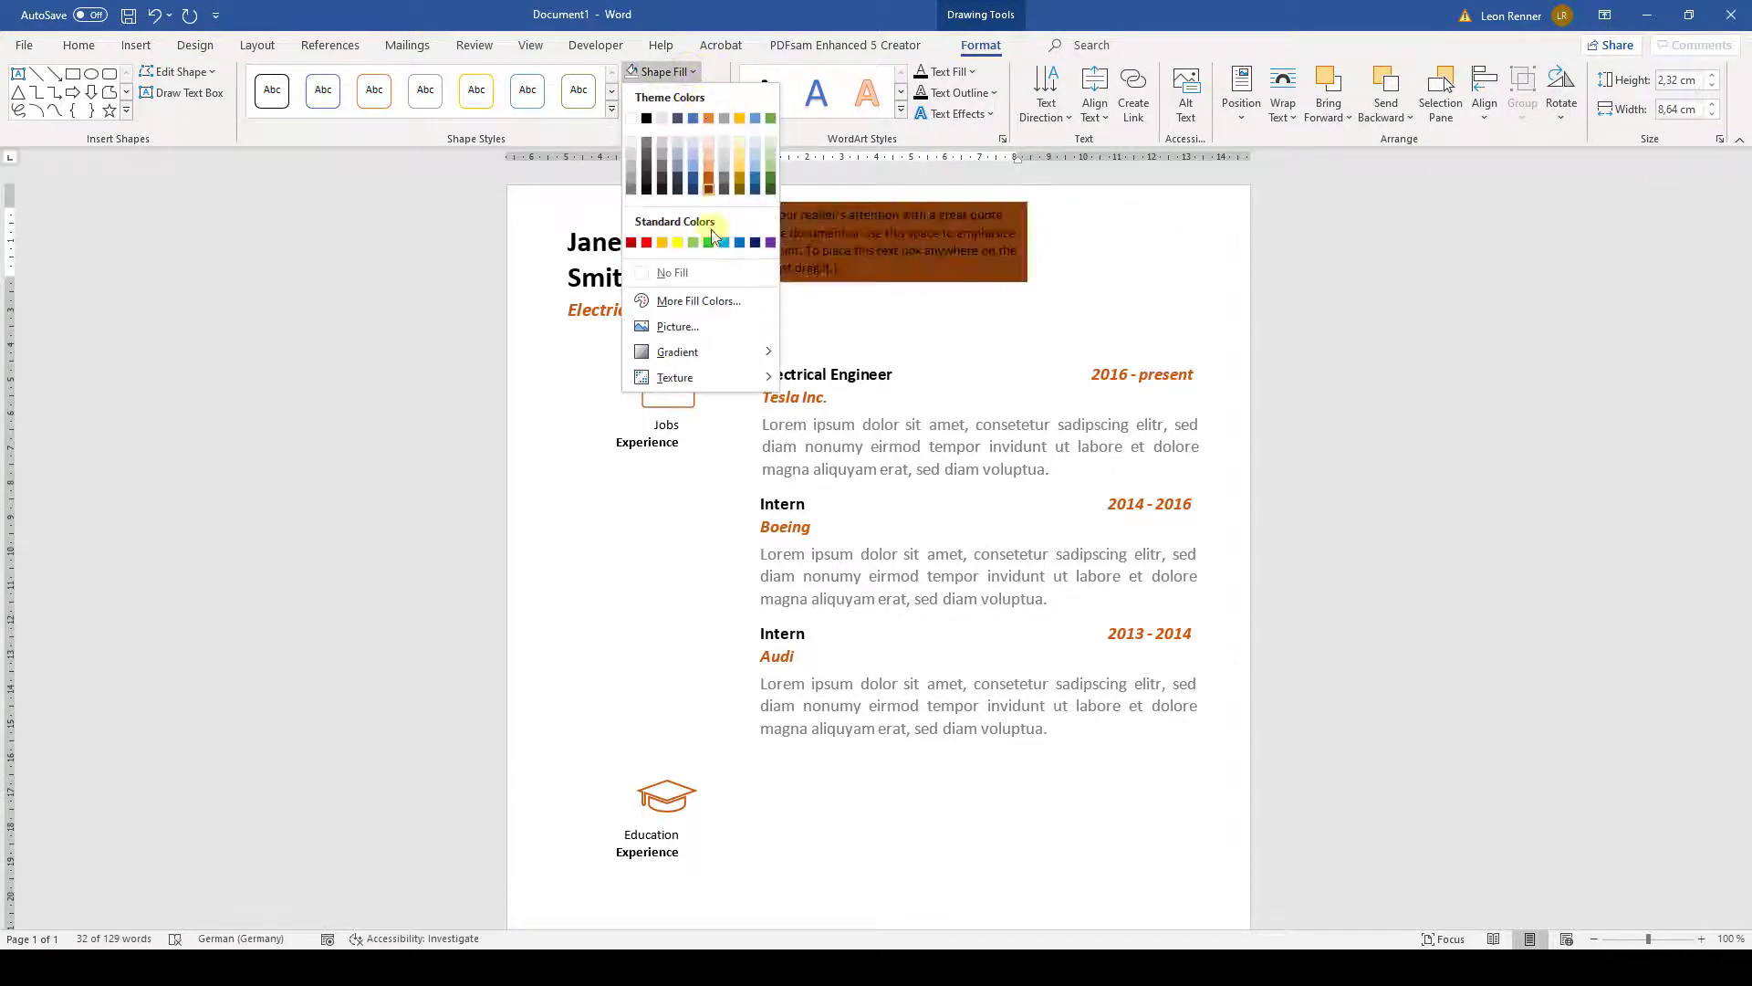
{"action": "left_click", "coordinate": [680, 270]}
{"action": "left_click_drag", "start_coordinate": [829, 207], "coordinate": [858, 840]}
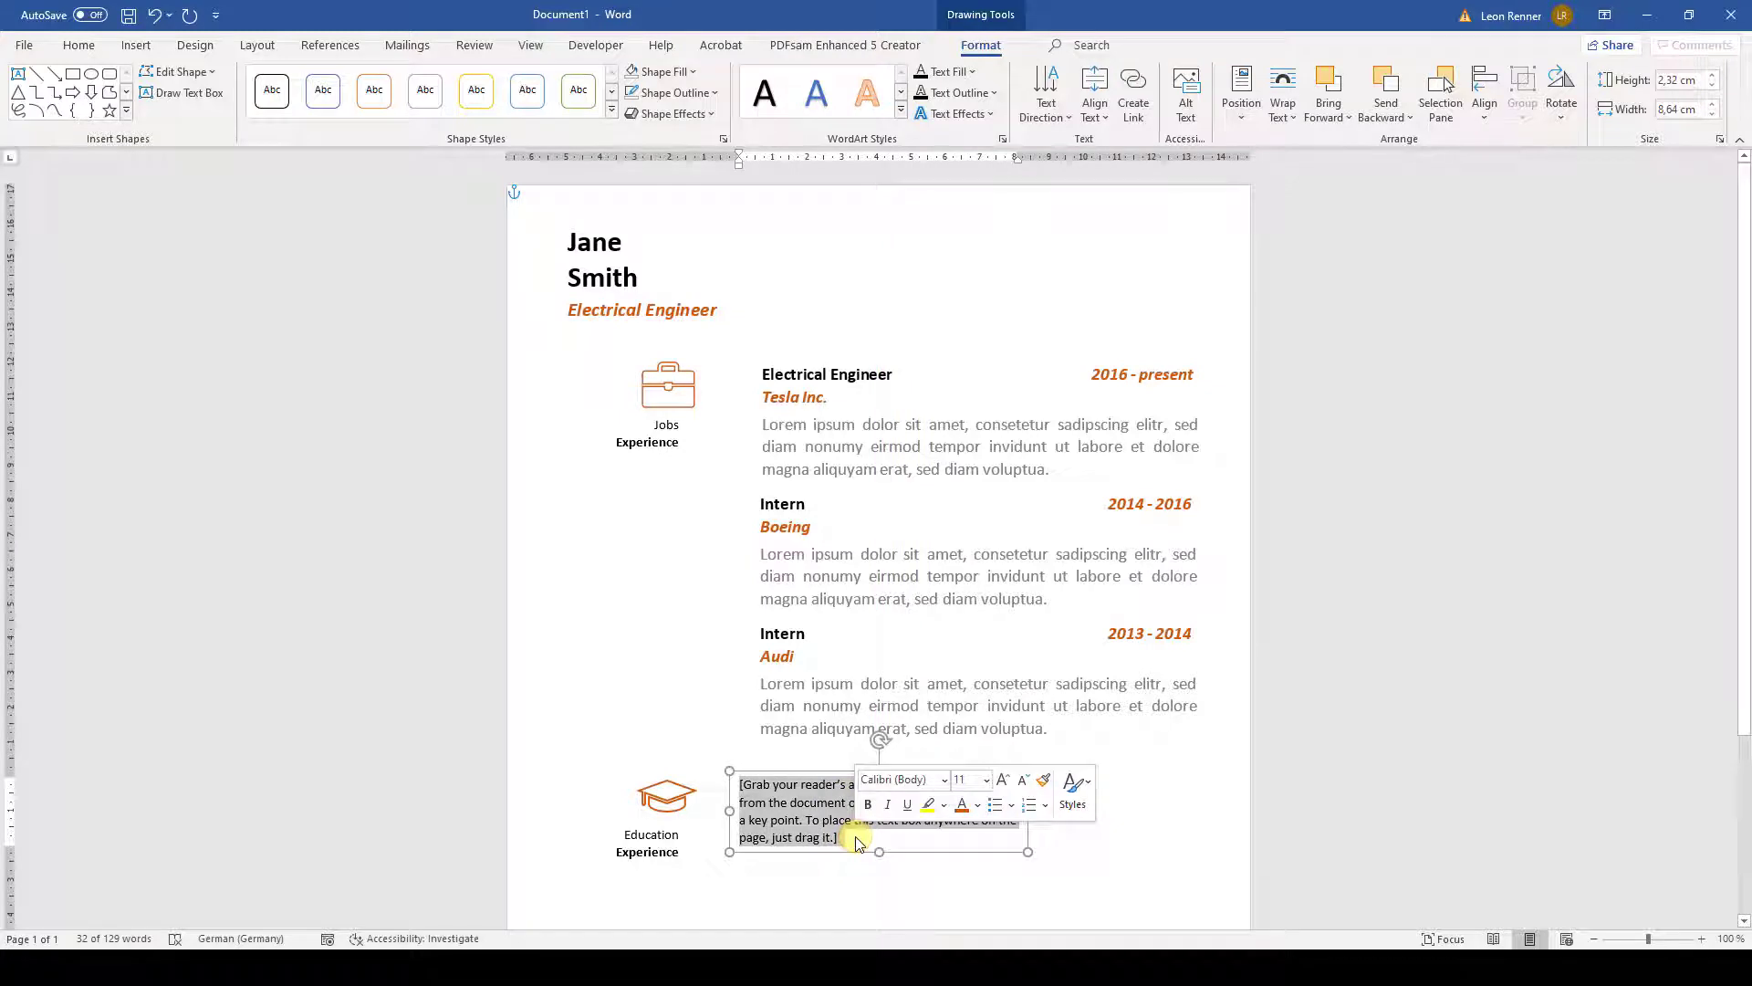
- Enter M. Sc. Bioengineering, Harvard University, 2014 – present and paste the description text
{"action": "type", "text": "M. Sc. Bioengineering"}
{"action": "key", "text": "Return"}
{"action": "type", "text": "Harvard University"}
{"action": "key", "text": "Return"}
{"action": "type", "text": "20"}
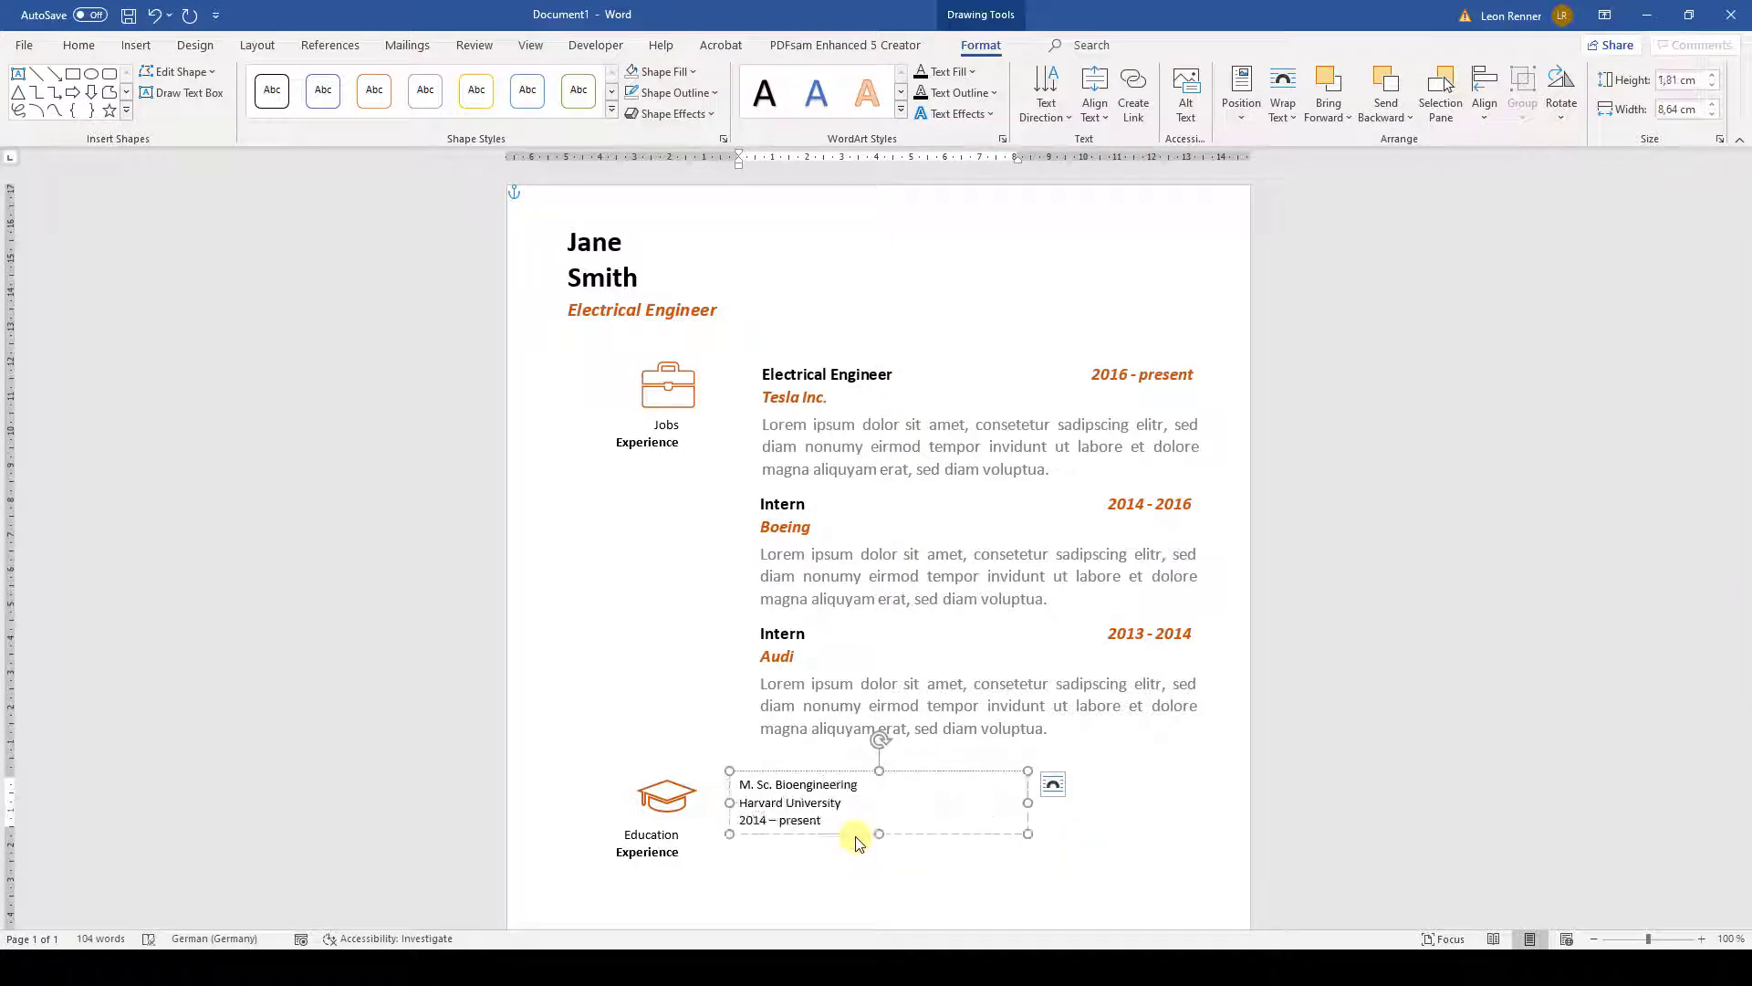
{"action": "type", "text": "14 – present"}
{"action": "key", "text": "Return"}
{"action": "type", "text": "Lorem ipsum dolor sit amet, consetetur sadipscing elitr, sed diam nonumy eirmod"}
- Set the heading lines to size 14, bold the degree, and make university and dates bold italic orange
{"action": "left_click_drag", "start_coordinate": [847, 818], "coordinate": [737, 777]}
{"action": "left_click", "coordinate": [863, 723]}
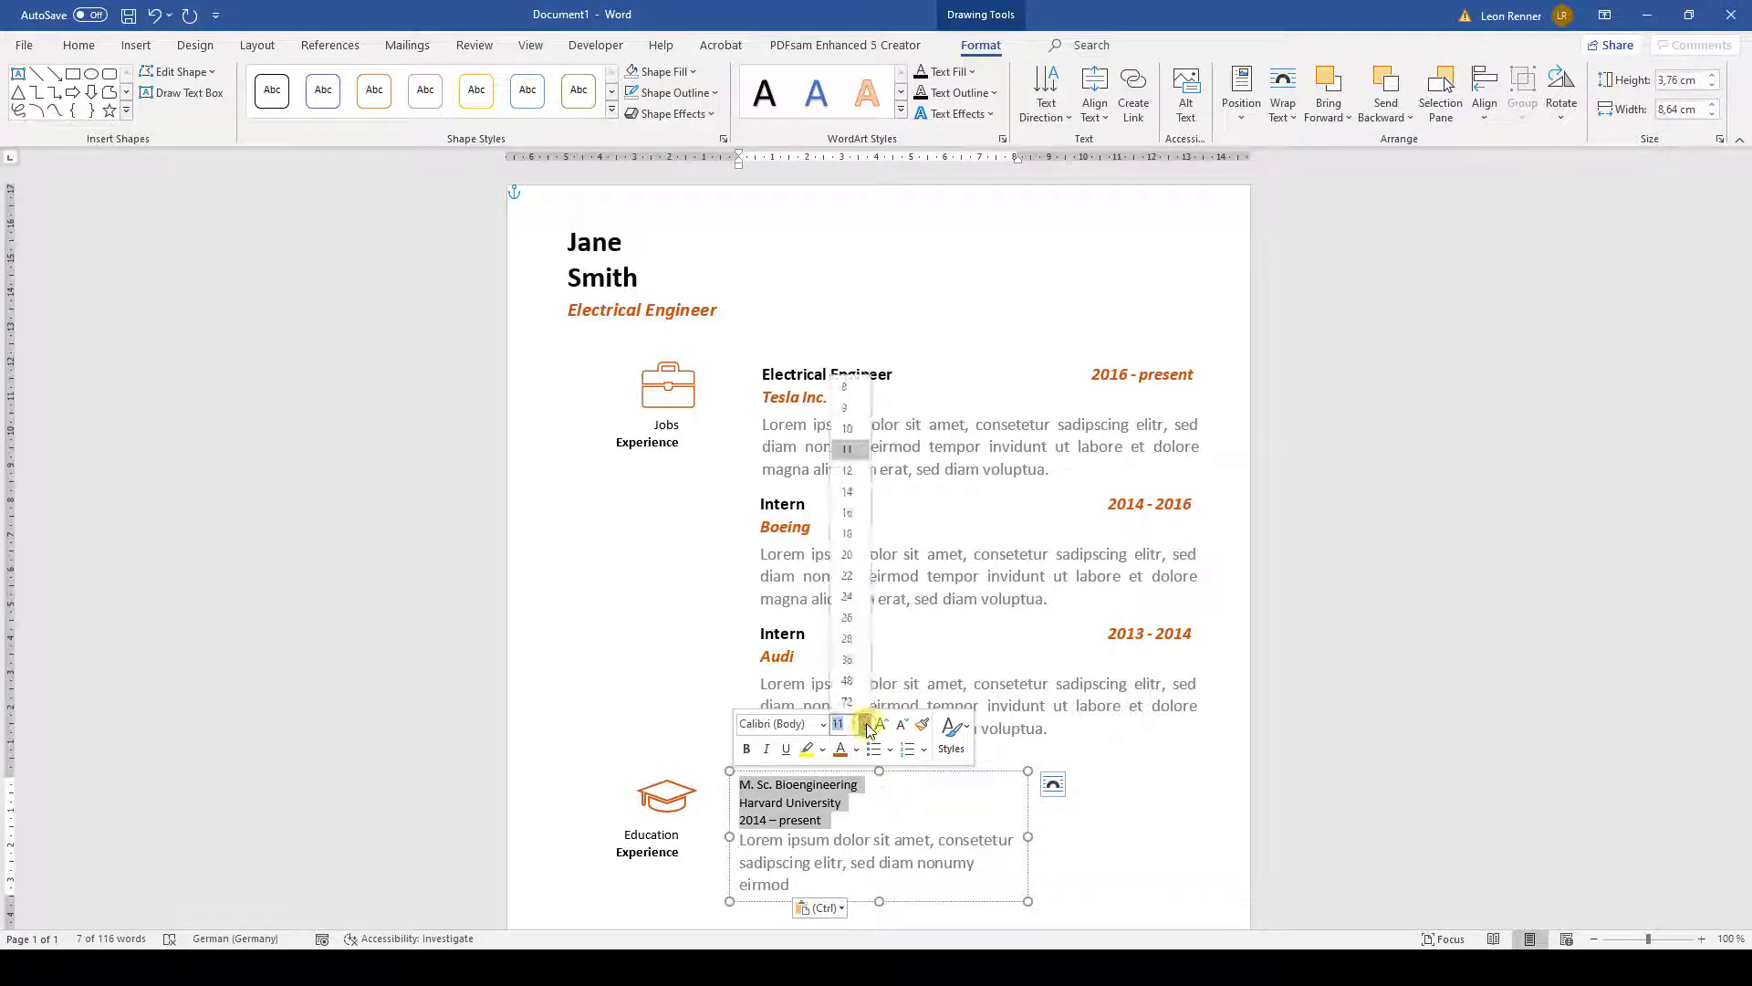
{"action": "left_click", "coordinate": [849, 493]}
{"action": "left_click_drag", "start_coordinate": [891, 790], "coordinate": [739, 788]}
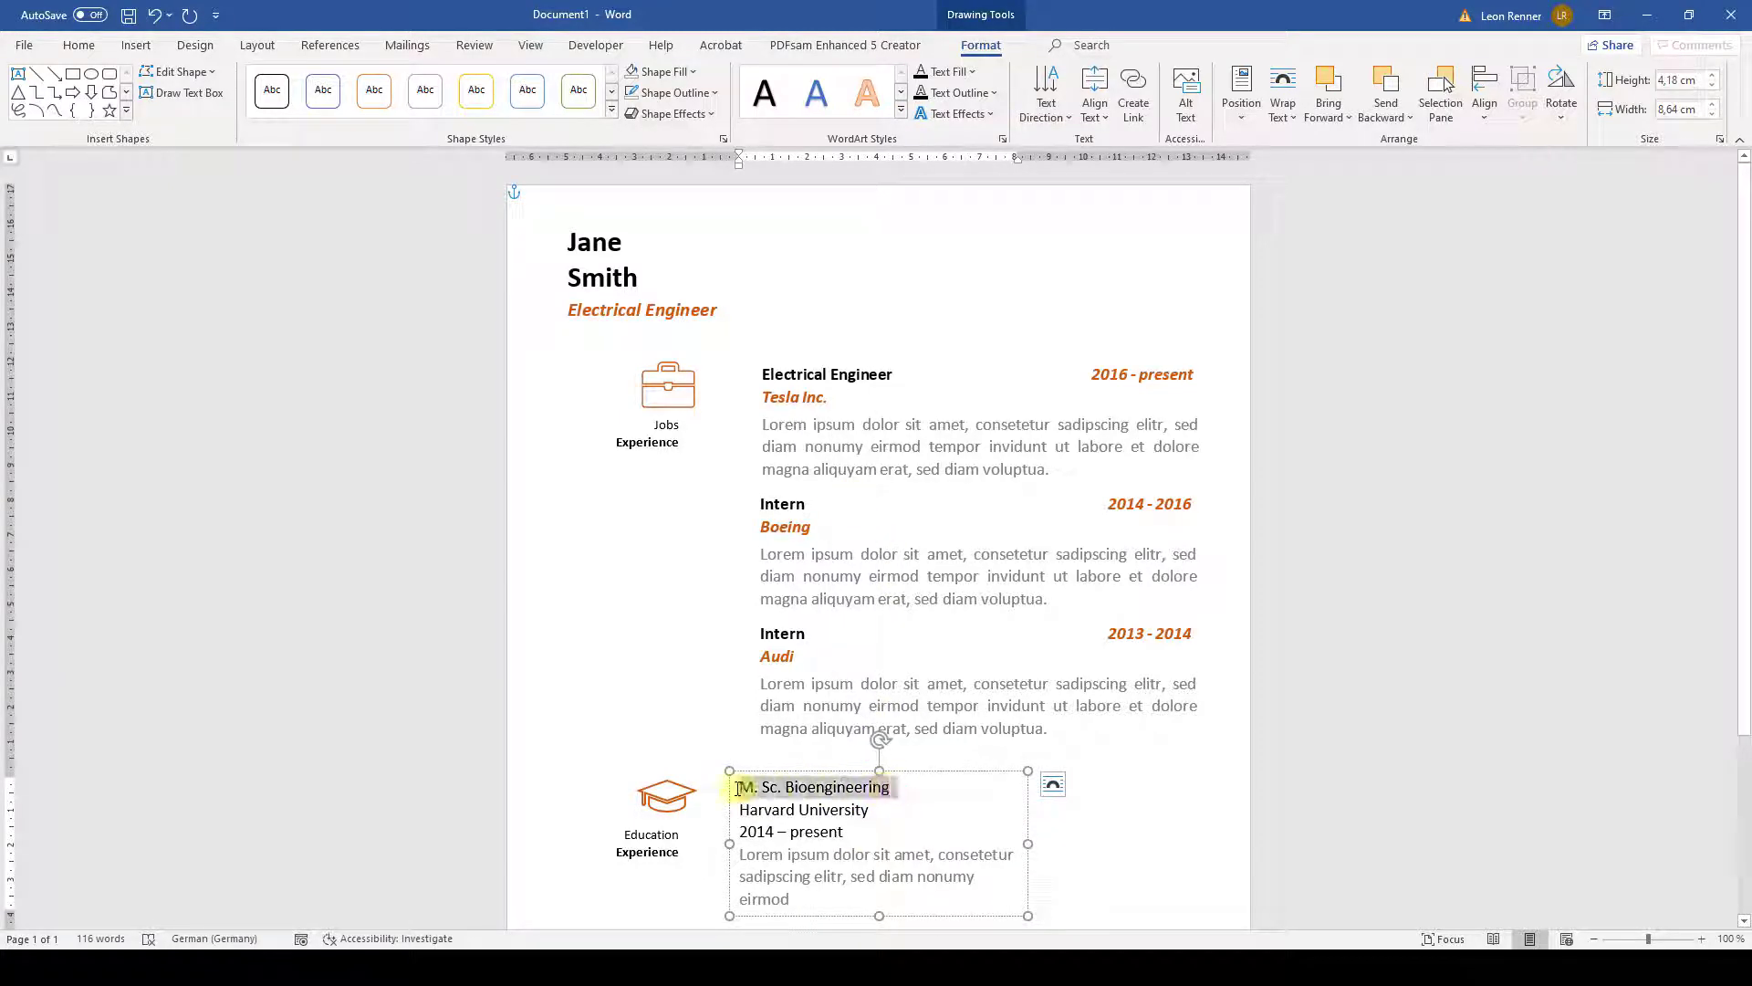
{"action": "key", "text": "ctrl+b"}
{"action": "left_click_drag", "start_coordinate": [847, 832], "coordinate": [742, 810]}
{"action": "left_click", "coordinate": [752, 779]}
{"action": "left_click", "coordinate": [772, 780]}
{"action": "left_click", "coordinate": [847, 779]}
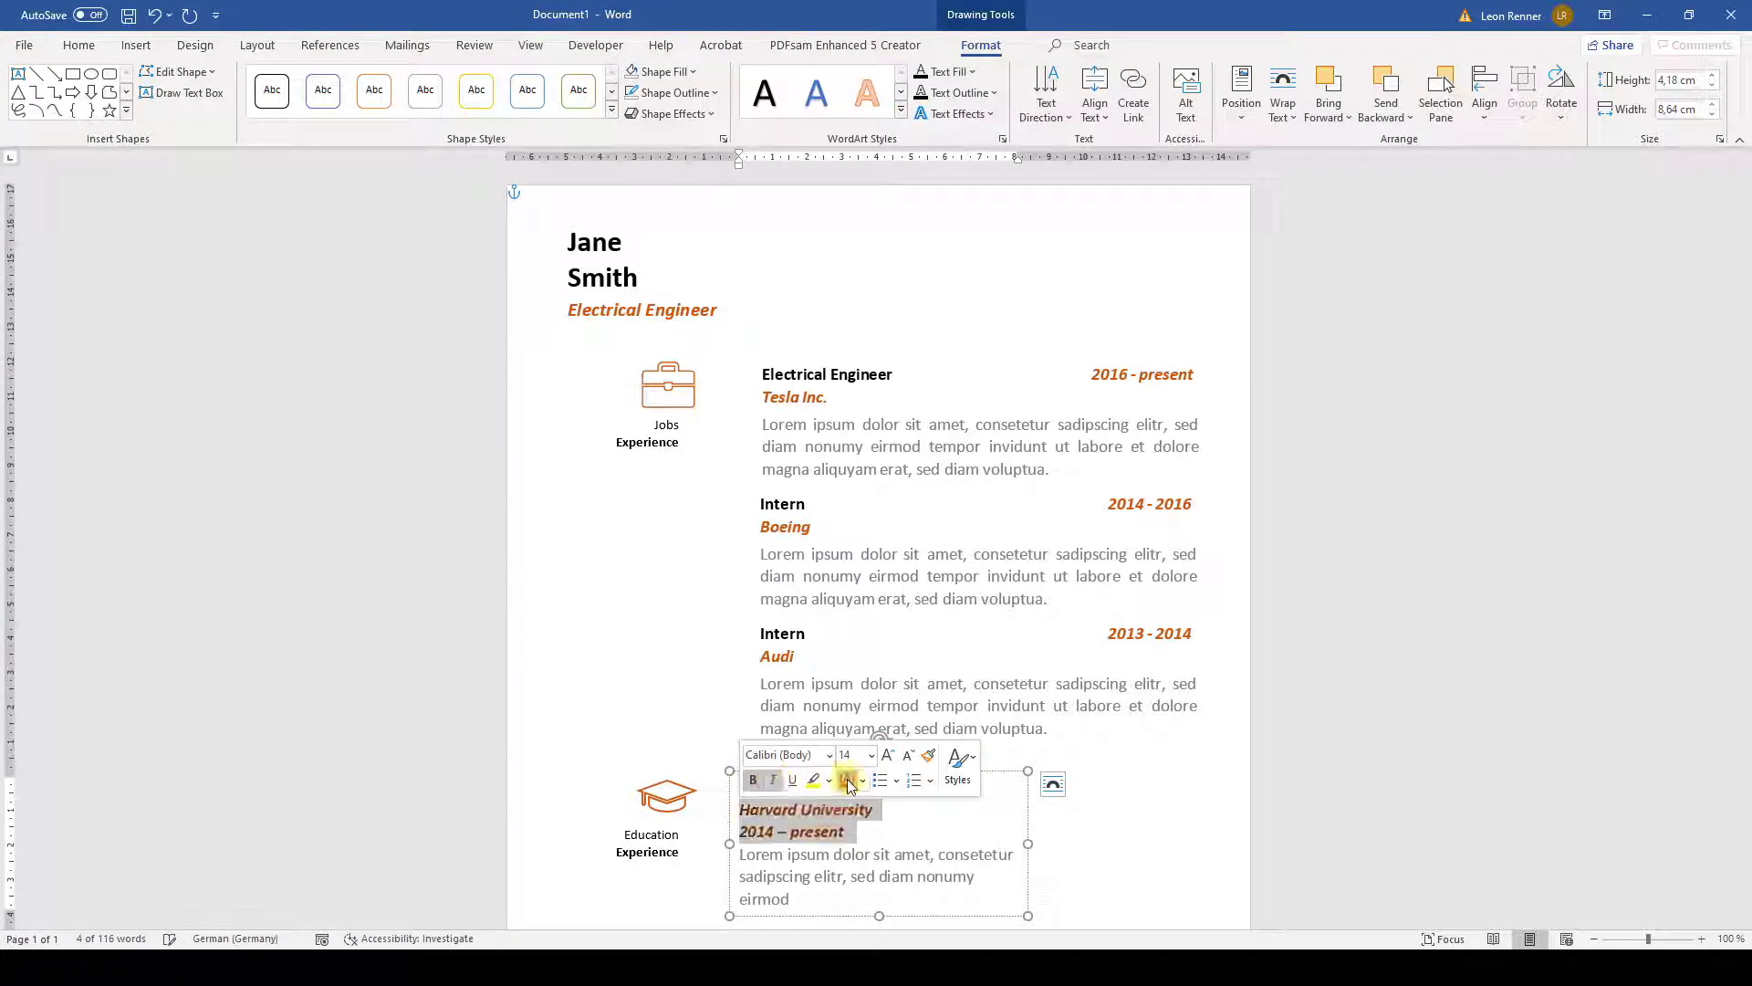
{"action": "left_click", "coordinate": [925, 784]}
- Set the text box width to 6,6 cm and shift it slightly left
{"action": "left_click", "coordinate": [933, 774]}
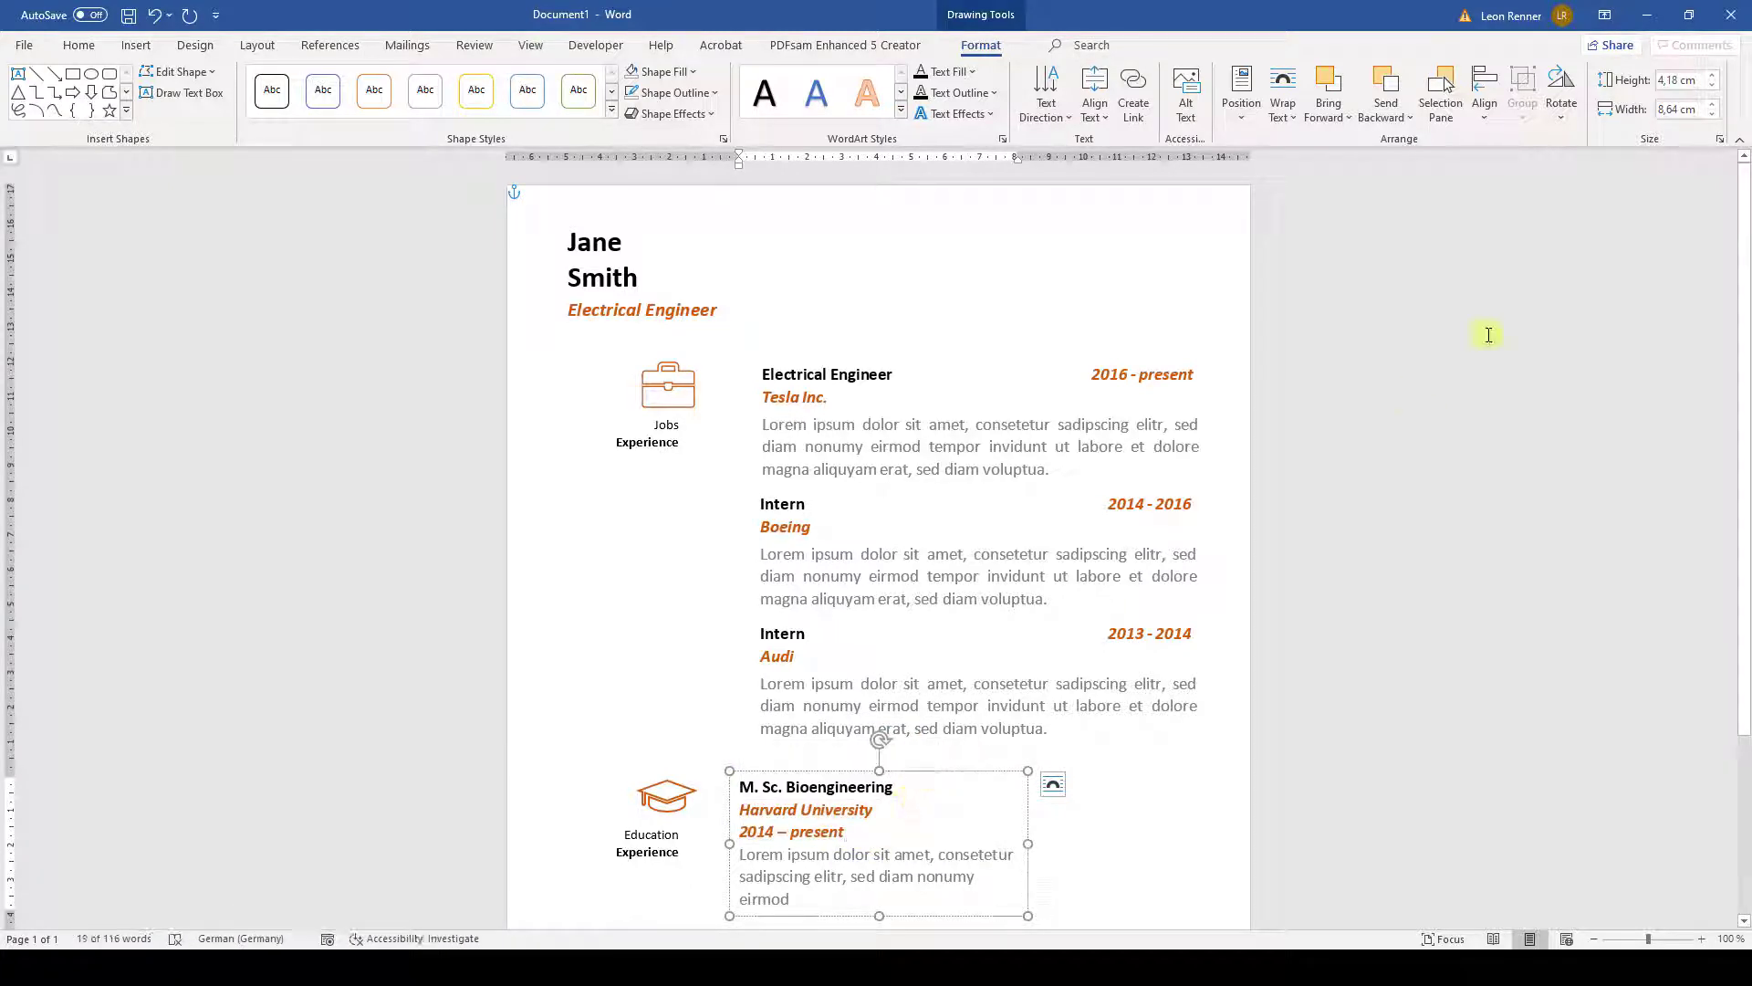
{"action": "type", "text": "8,7"}
{"action": "key", "text": "Return"}
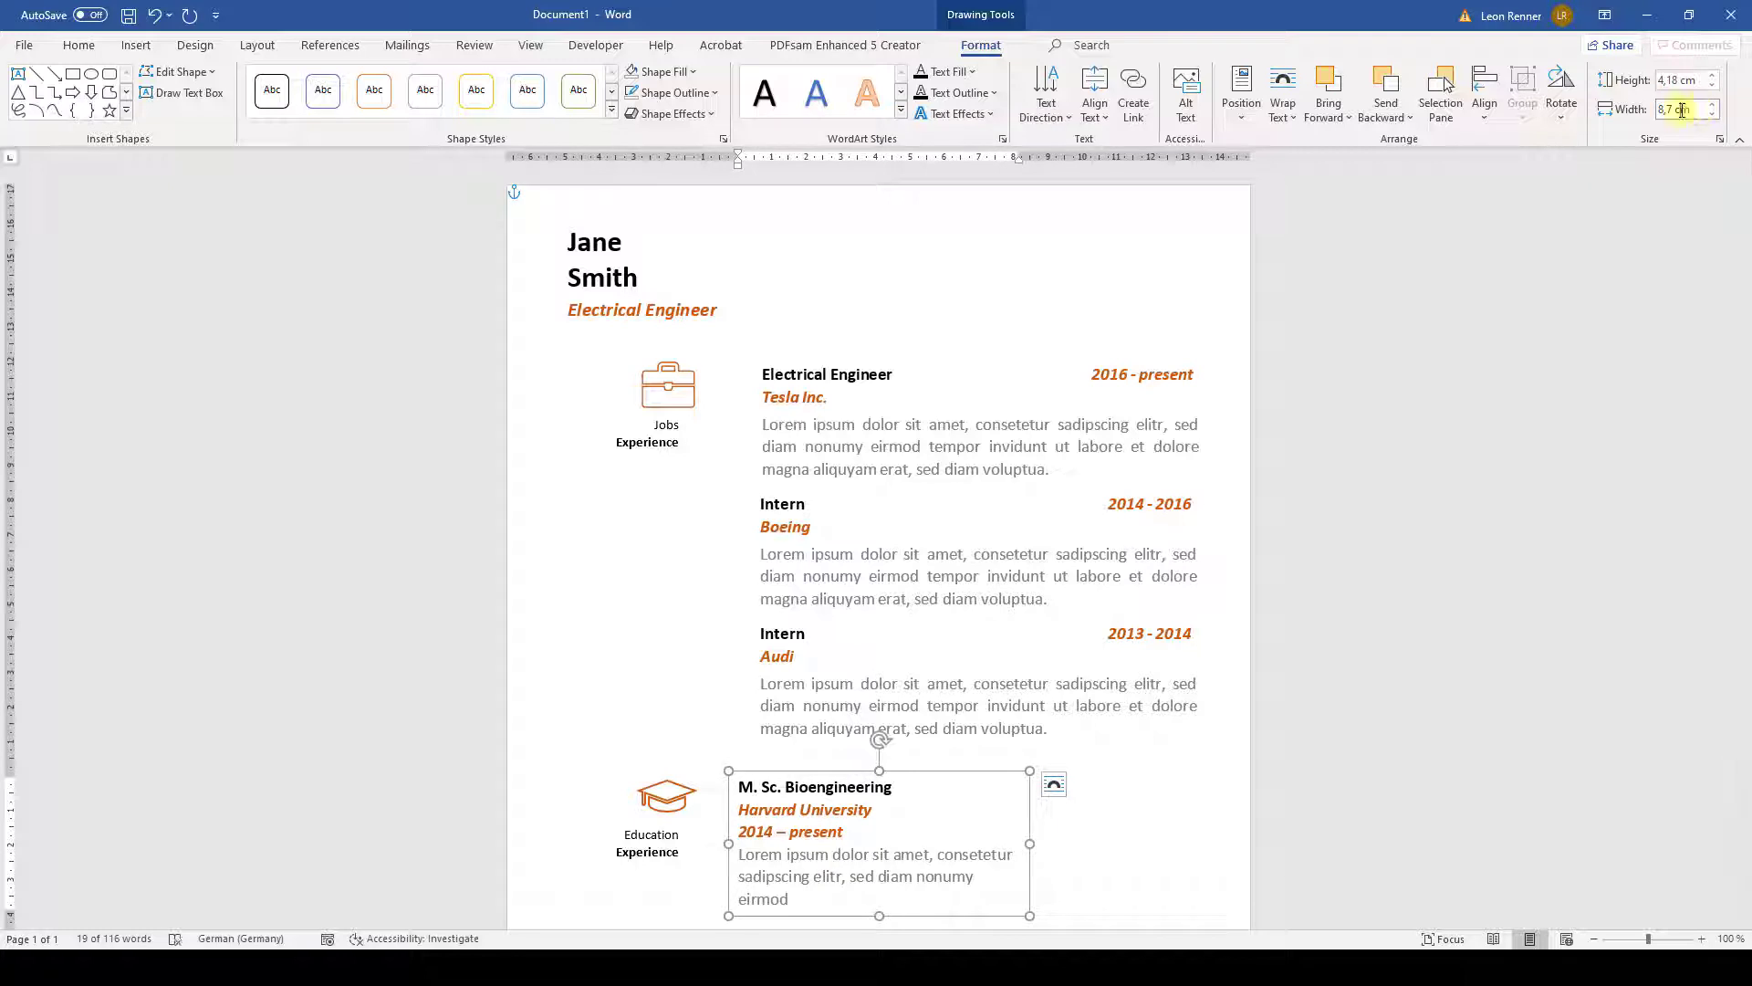
{"action": "type", "text": "6,6"}
{"action": "key", "text": "Return"}
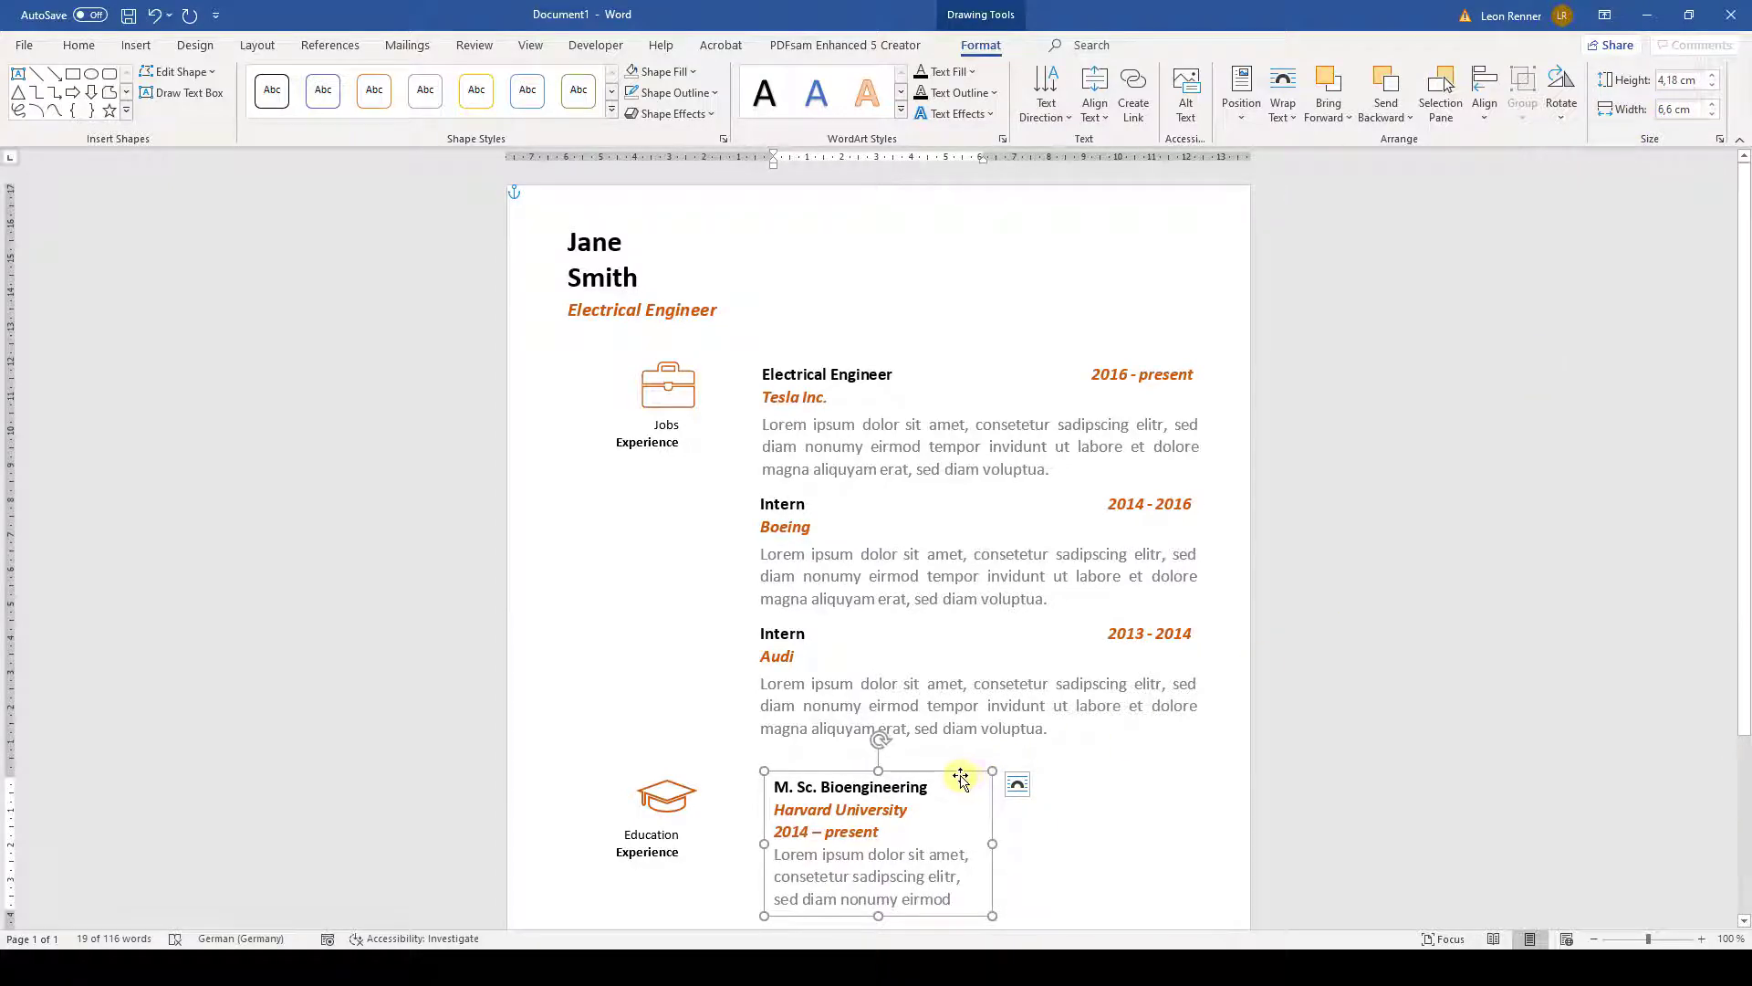
{"action": "left_click_drag", "start_coordinate": [964, 772], "coordinate": [951, 772]}
- Adjust the spacing after paragraphs in the education text box
{"action": "left_click", "coordinate": [890, 829]}
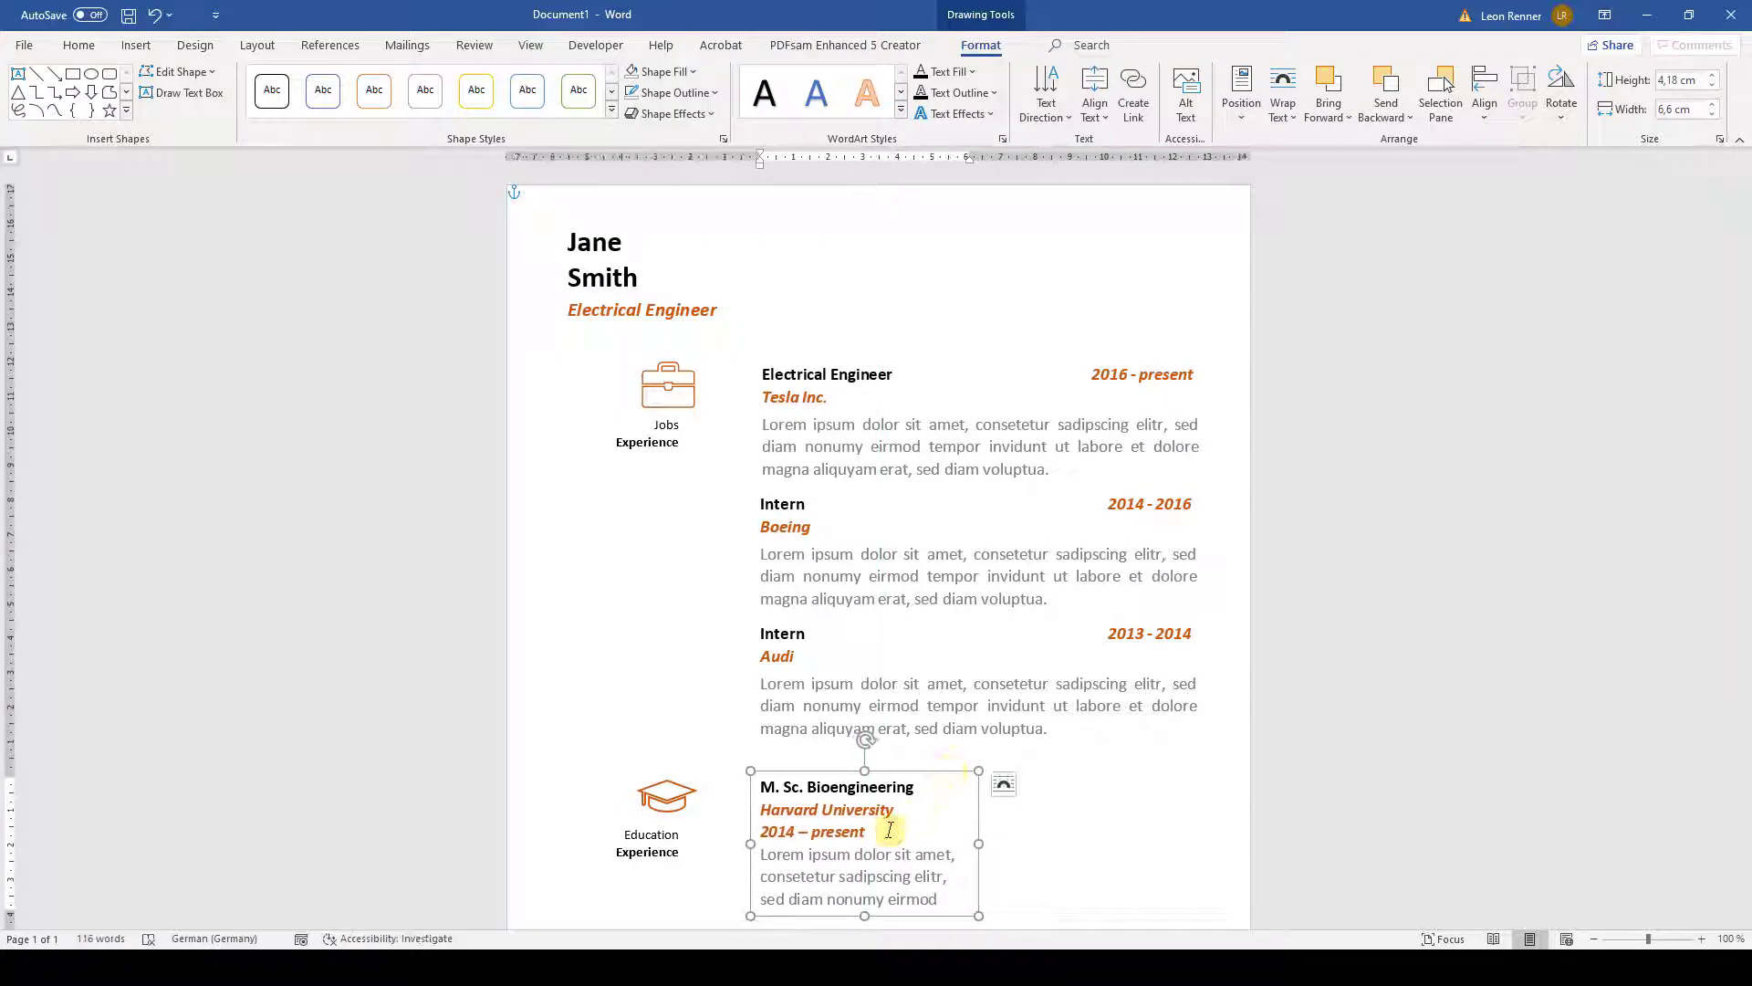
{"action": "left_click", "coordinate": [82, 47]}
{"action": "left_click", "coordinate": [619, 140]}
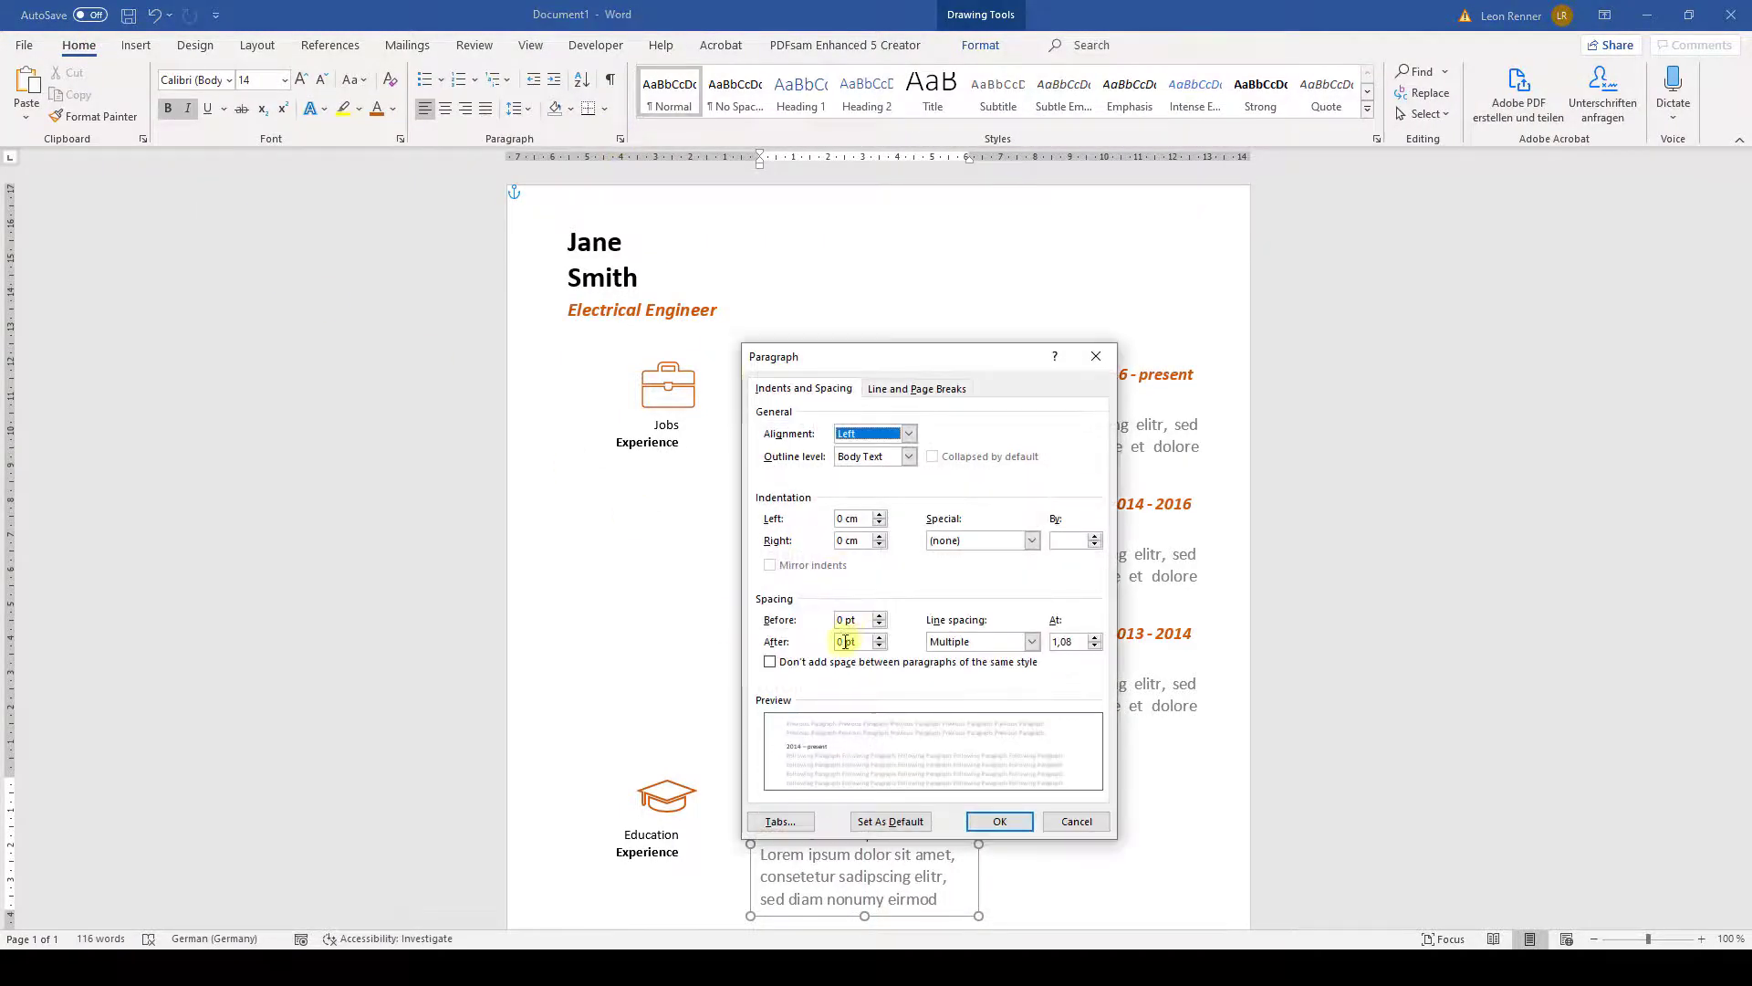
{"action": "left_click", "coordinate": [835, 642]}
{"action": "left_click", "coordinate": [1017, 824]}
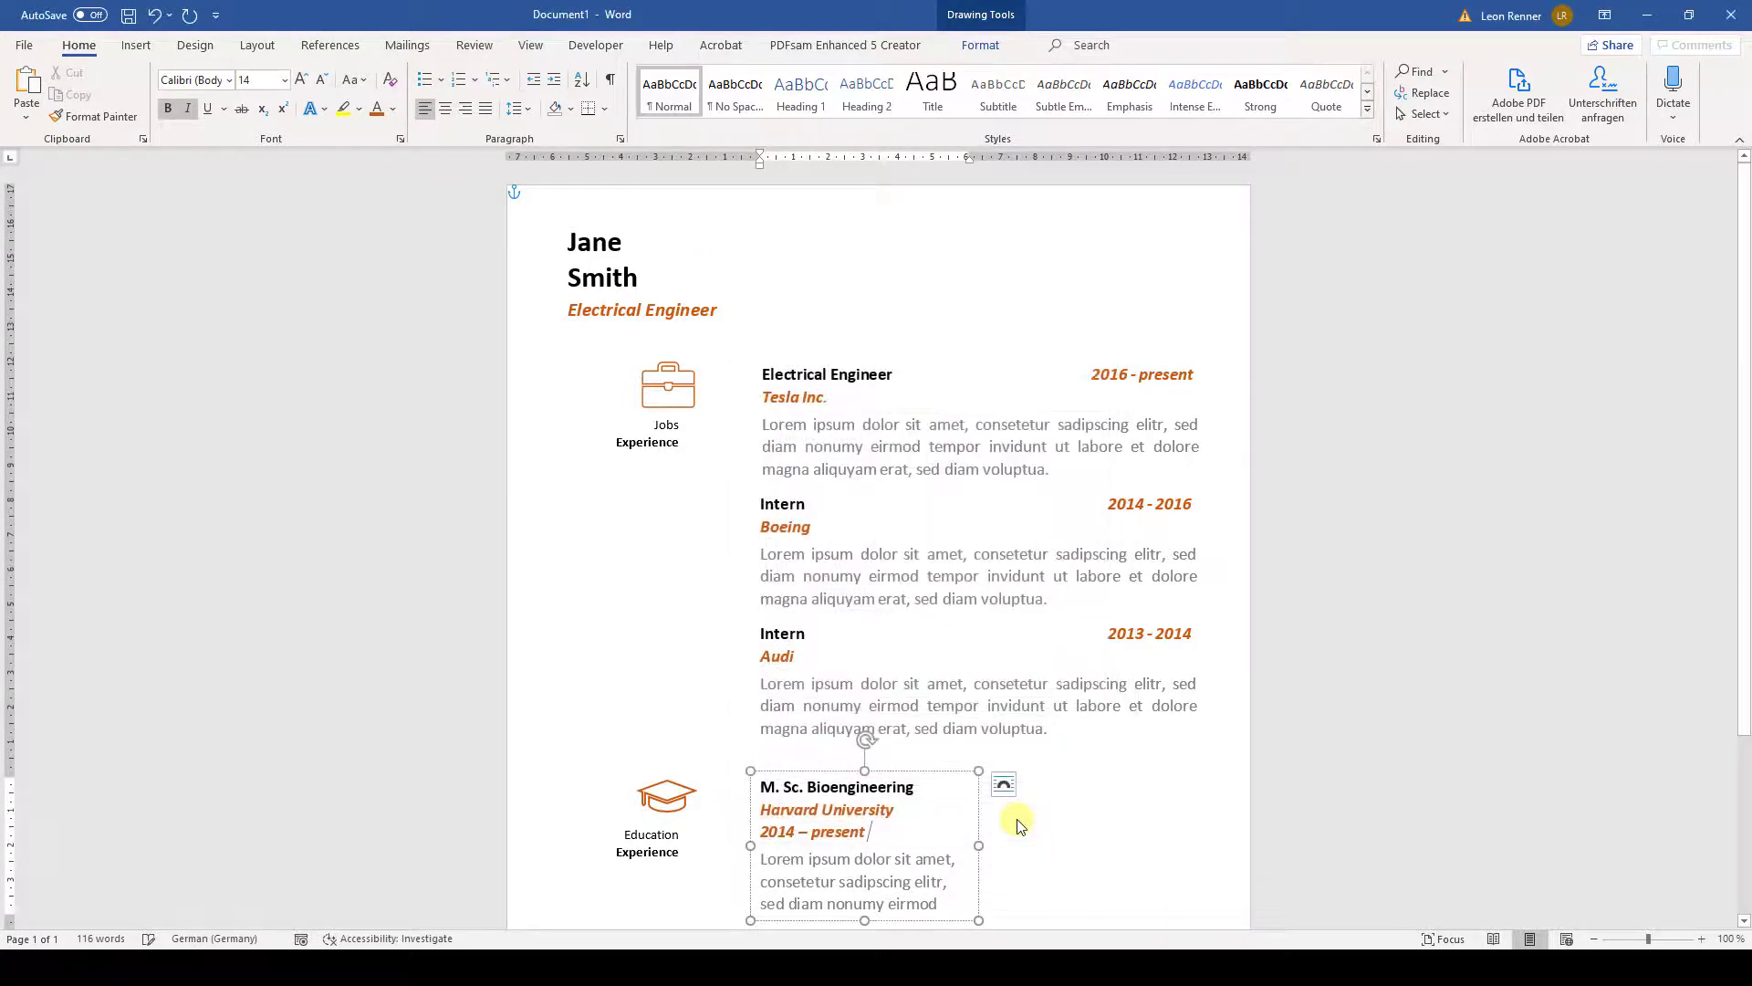
- Duplicate the education text box
{"action": "left_click", "coordinate": [939, 771]}
{"action": "key", "text": "ctrl+c"}
{"action": "key", "text": "ctrl+v"}
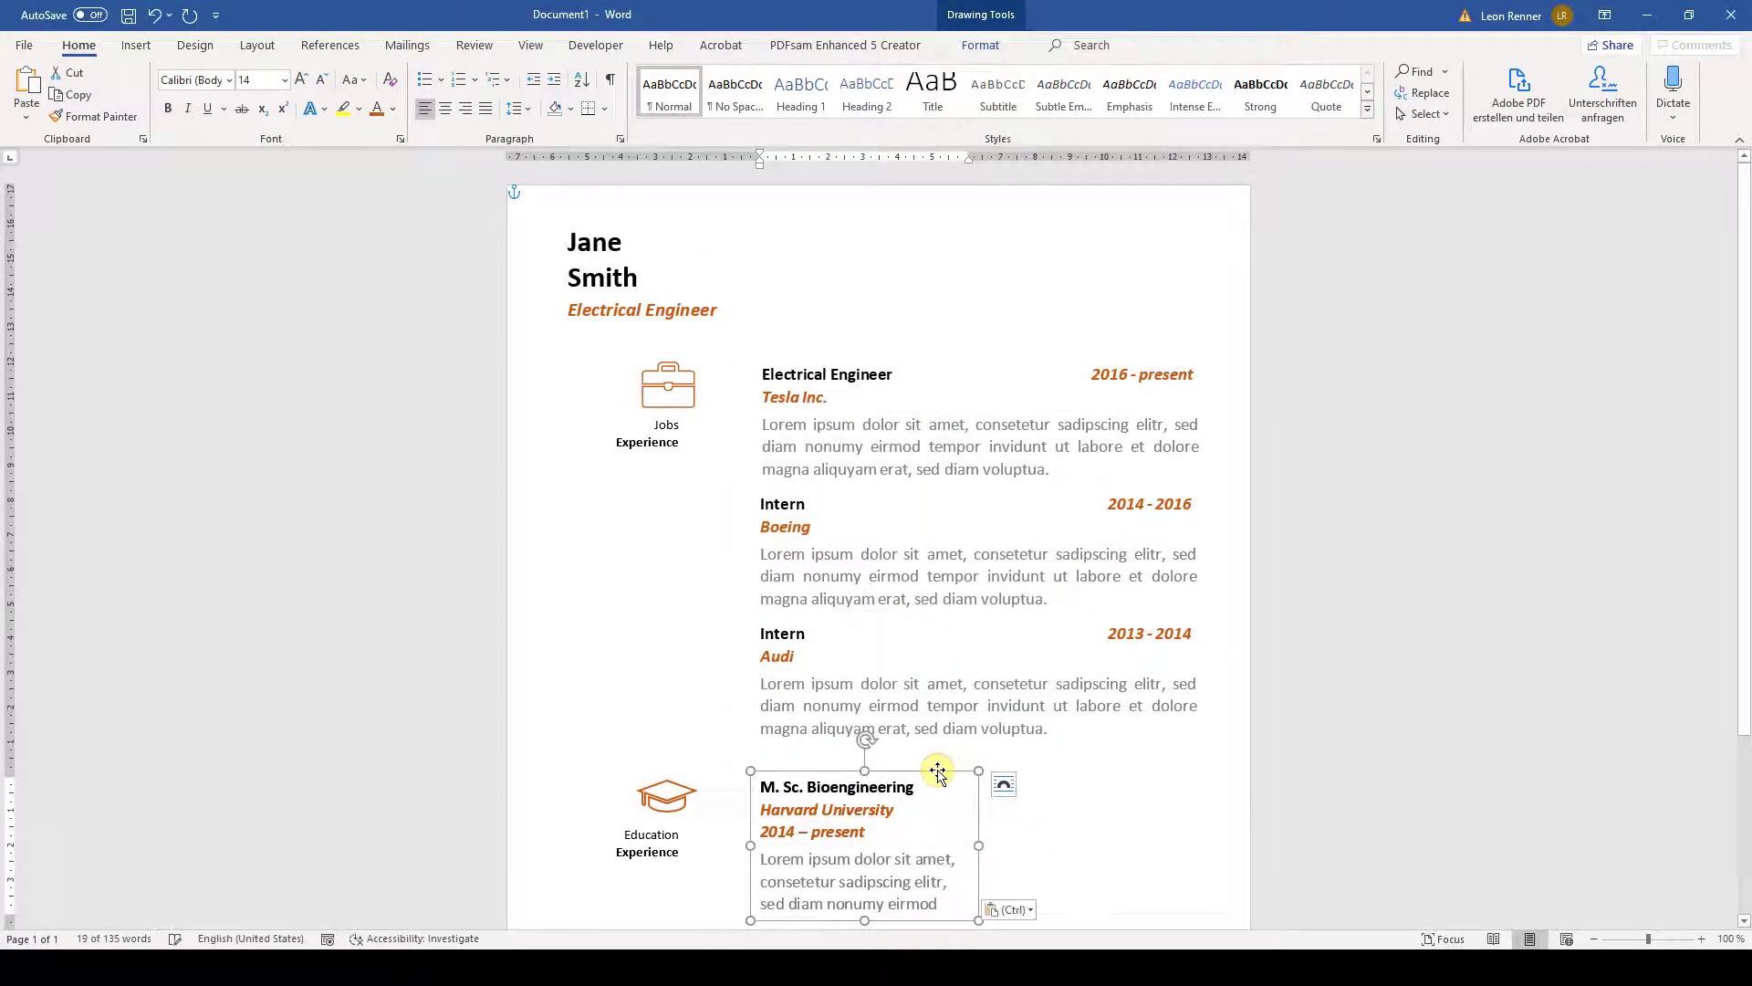
- Nudge the copy right and change it to B. A. Applied Economics, Yale University, 2010 – 2014
{"action": "key", "text": "Right"}
{"action": "key", "text": "Right"}
{"action": "key", "text": "Right"}
{"action": "key", "text": "Right"}
{"action": "key", "text": "Right"}
{"action": "key", "text": "Right"}
{"action": "key", "text": "Right"}
{"action": "key", "text": "Right"}
{"action": "key", "text": "Right"}
{"action": "key", "text": "Right"}
{"action": "key", "text": "Right"}
{"action": "key", "text": "Right"}
{"action": "key", "text": "Right"}
{"action": "key", "text": "Right"}
{"action": "key", "text": "Right"}
{"action": "key", "text": "Right"}
{"action": "key", "text": "Right"}
{"action": "key", "text": "Right"}
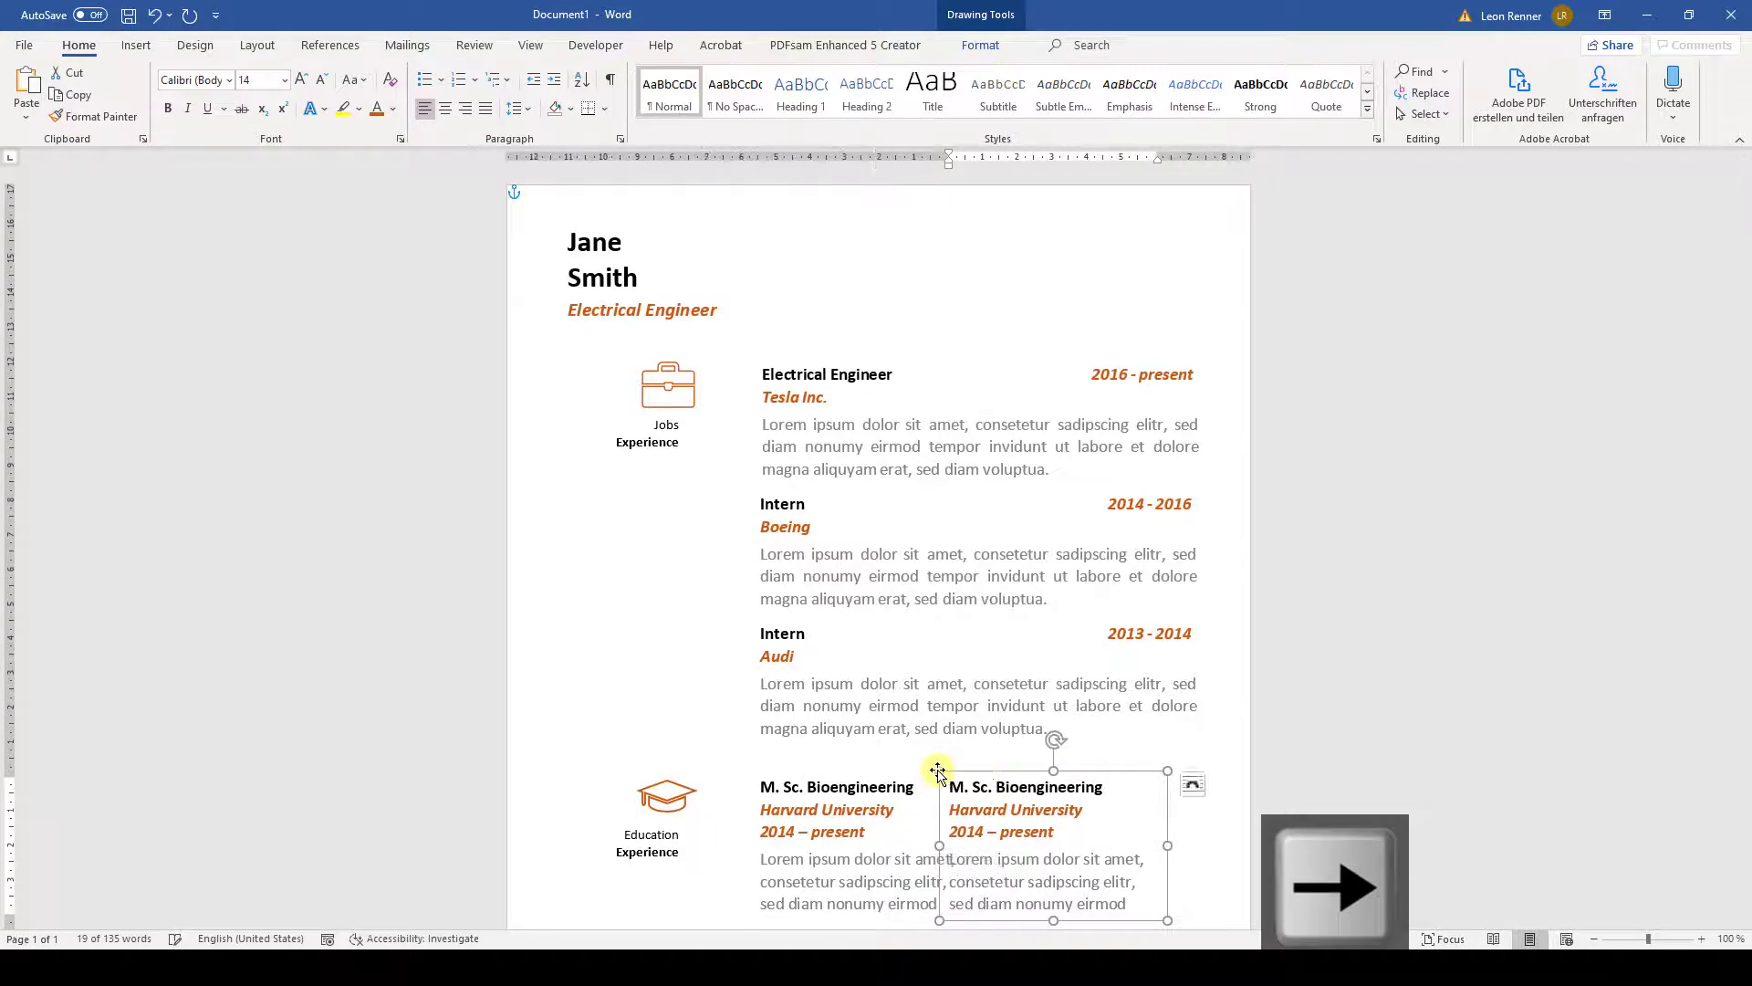
{"action": "key", "text": "Right"}
{"action": "key", "text": "Right"}
{"action": "key", "text": "Right"}
{"action": "key", "text": "Right"}
{"action": "key", "text": "Right"}
{"action": "key", "text": "Right"}
{"action": "key", "text": "Right"}
{"action": "key", "text": "Right"}
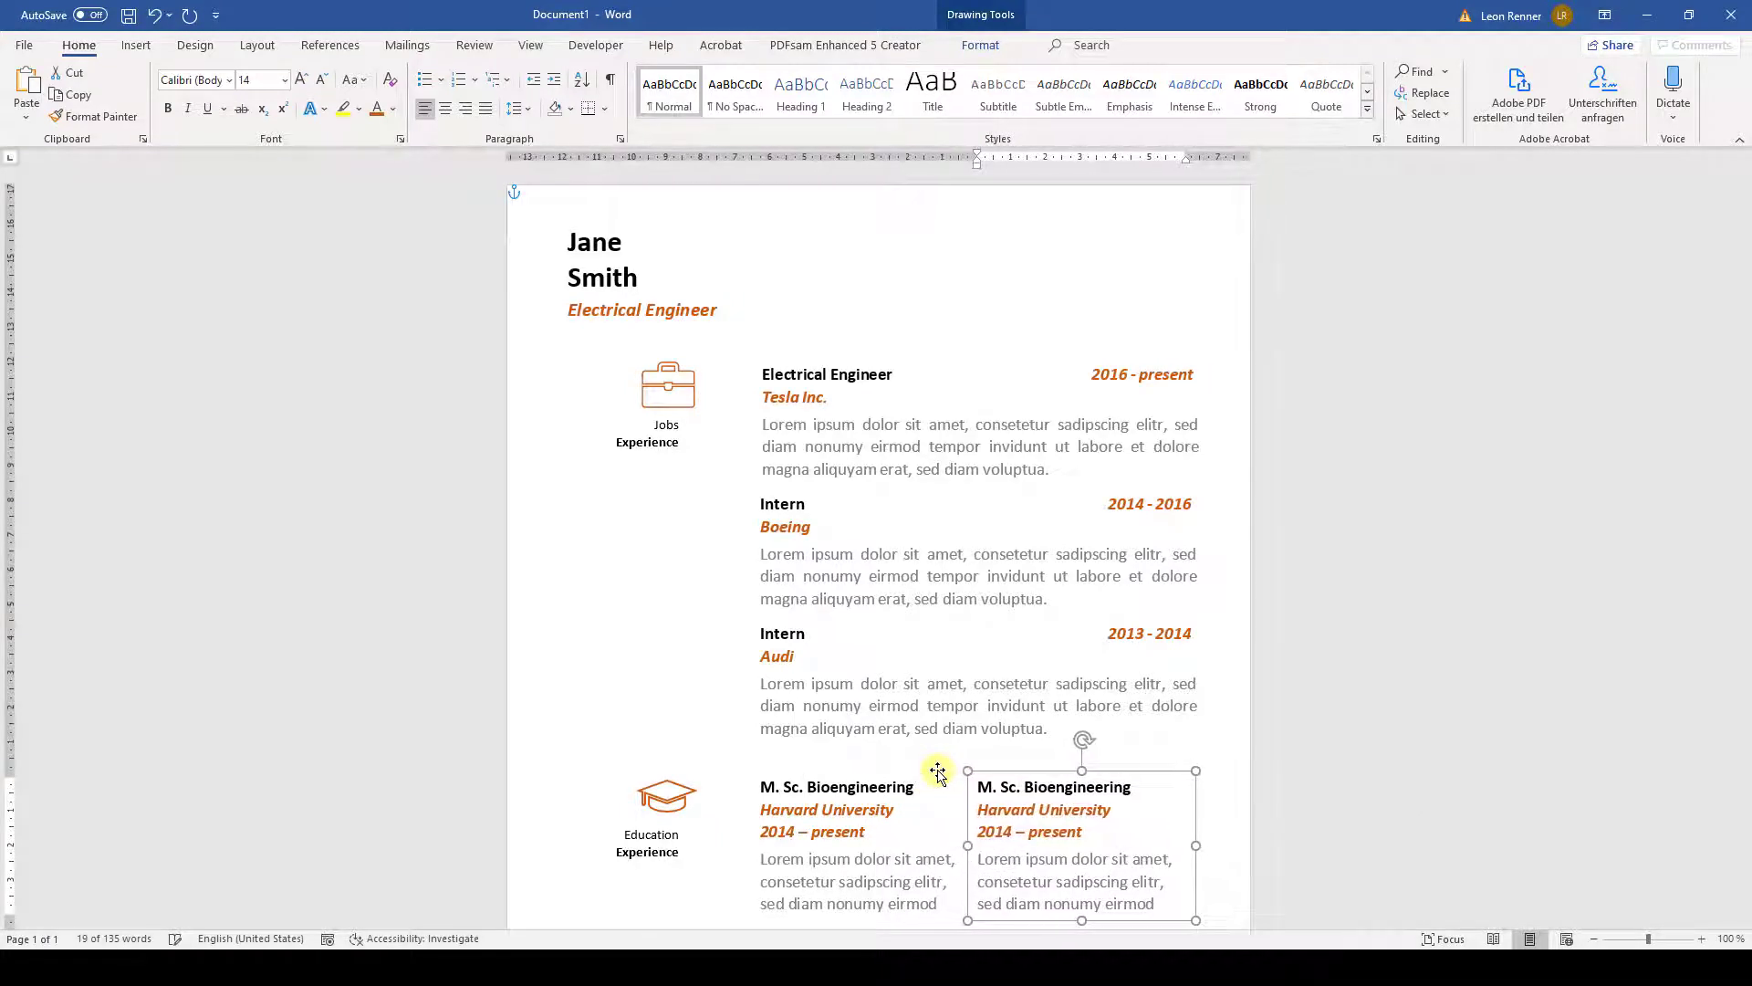
{"action": "left_click_drag", "start_coordinate": [1139, 787], "coordinate": [984, 790]}
{"action": "type", "text": "B. "}
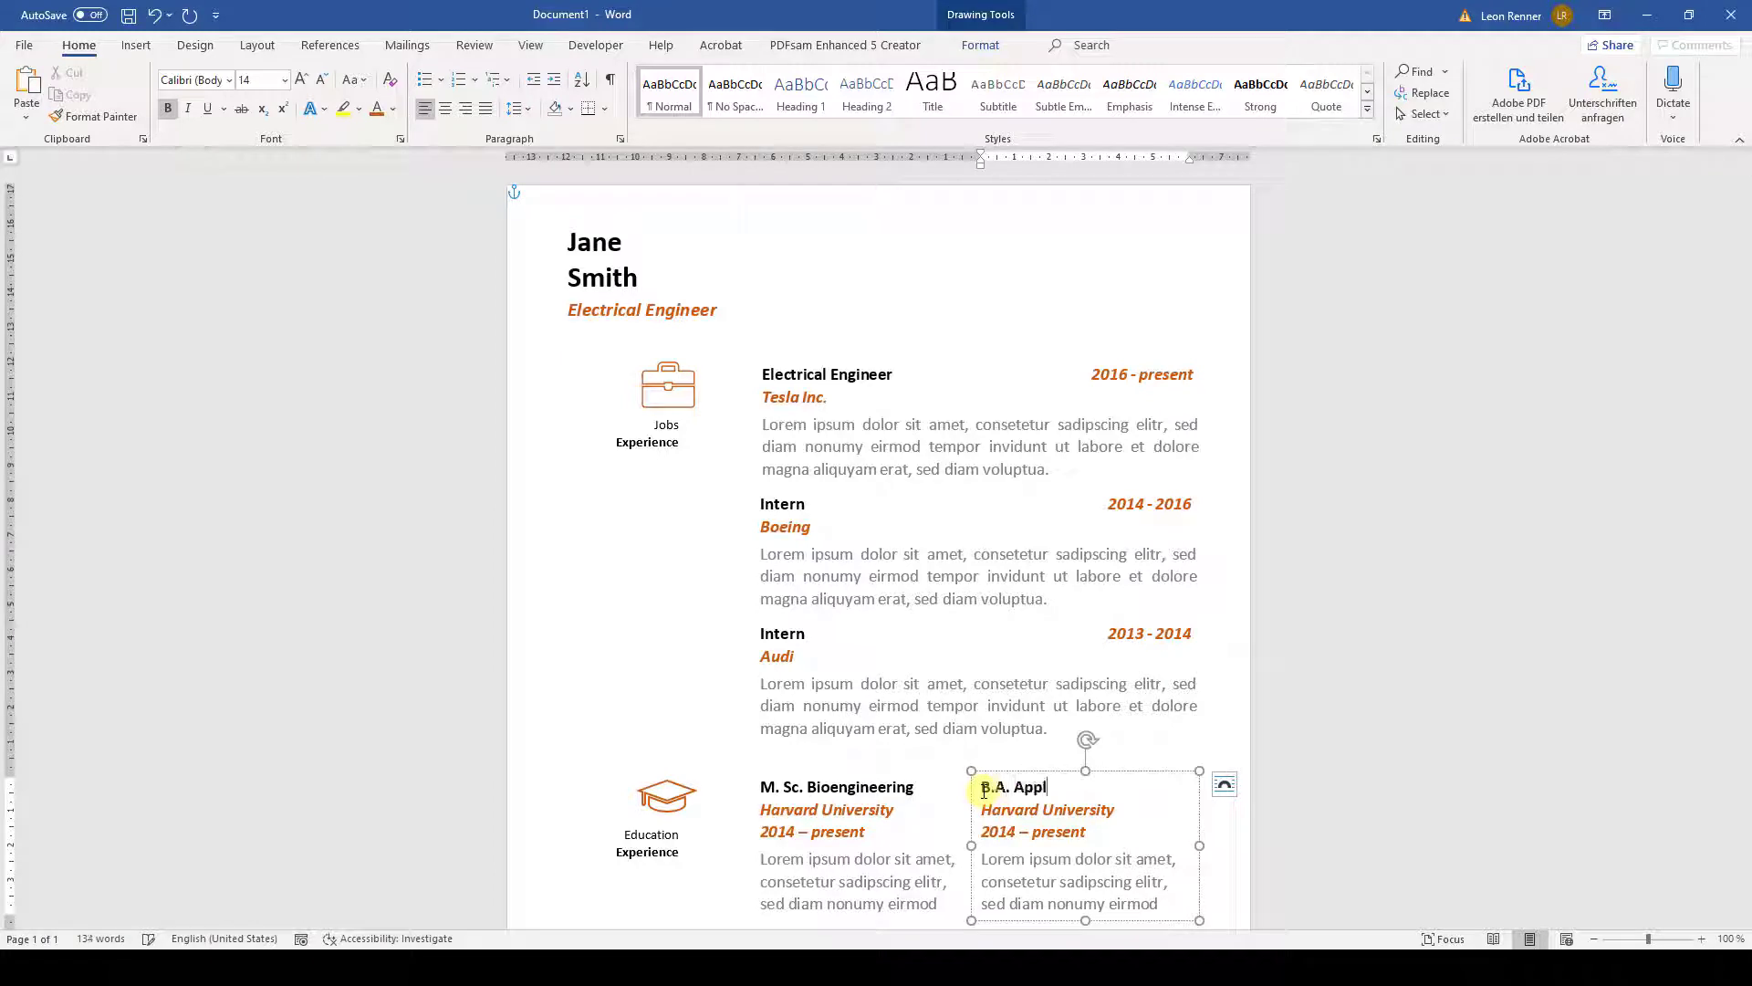
{"action": "type", "text": "A. Applied Economics"}
{"action": "left_click", "coordinate": [1041, 811]}
{"action": "key", "text": "BackSpace"}
{"action": "key", "text": "BackSpace"}
{"action": "key", "text": "BackSpace"}
{"action": "key", "text": "BackSpace"}
{"action": "key", "text": "BackSpace"}
{"action": "key", "text": "BackSpace"}
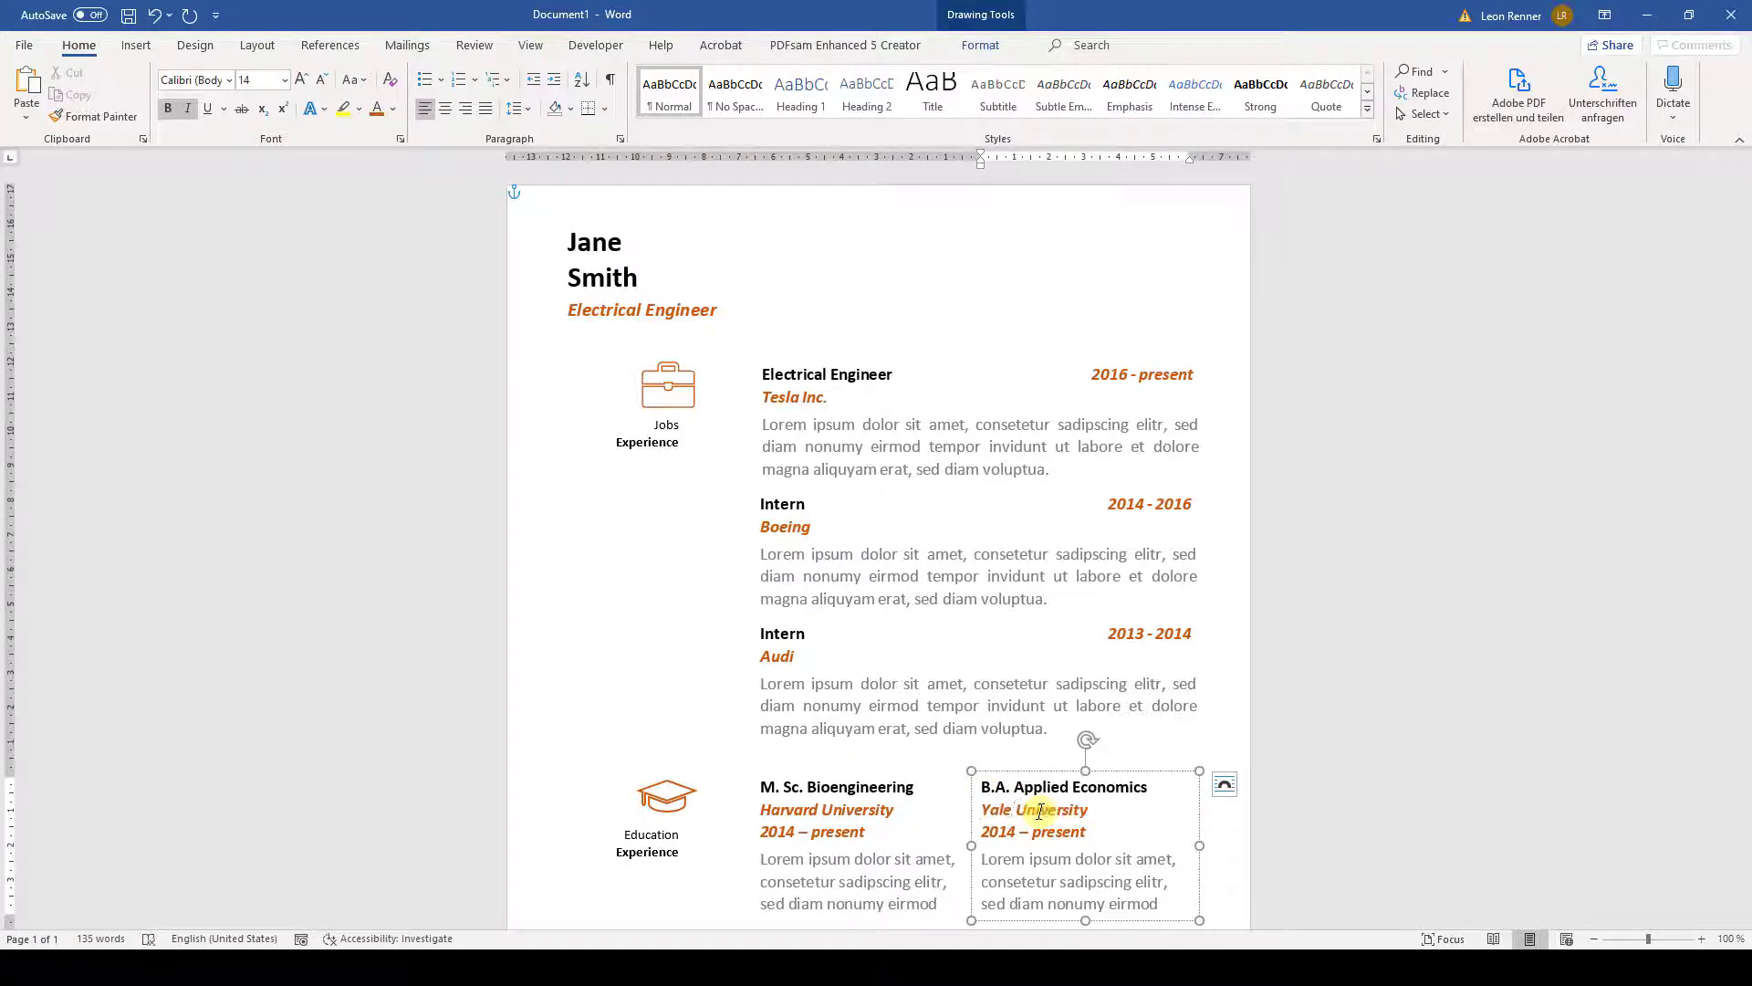
{"action": "left_click", "coordinate": [1015, 832]}
{"action": "key", "text": "BackSpace"}
{"action": "type", "text": "0"}
{"action": "left_click", "coordinate": [1092, 832]}
{"action": "key", "text": "BackSpace"}
{"action": "key", "text": "BackSpace"}
{"action": "key", "text": "BackSpace"}
{"action": "key", "text": "BackSpace"}
{"action": "key", "text": "BackSpace"}
{"action": "key", "text": "BackSpace"}
{"action": "key", "text": "BackSpace"}
{"action": "type", "text": "2014"}
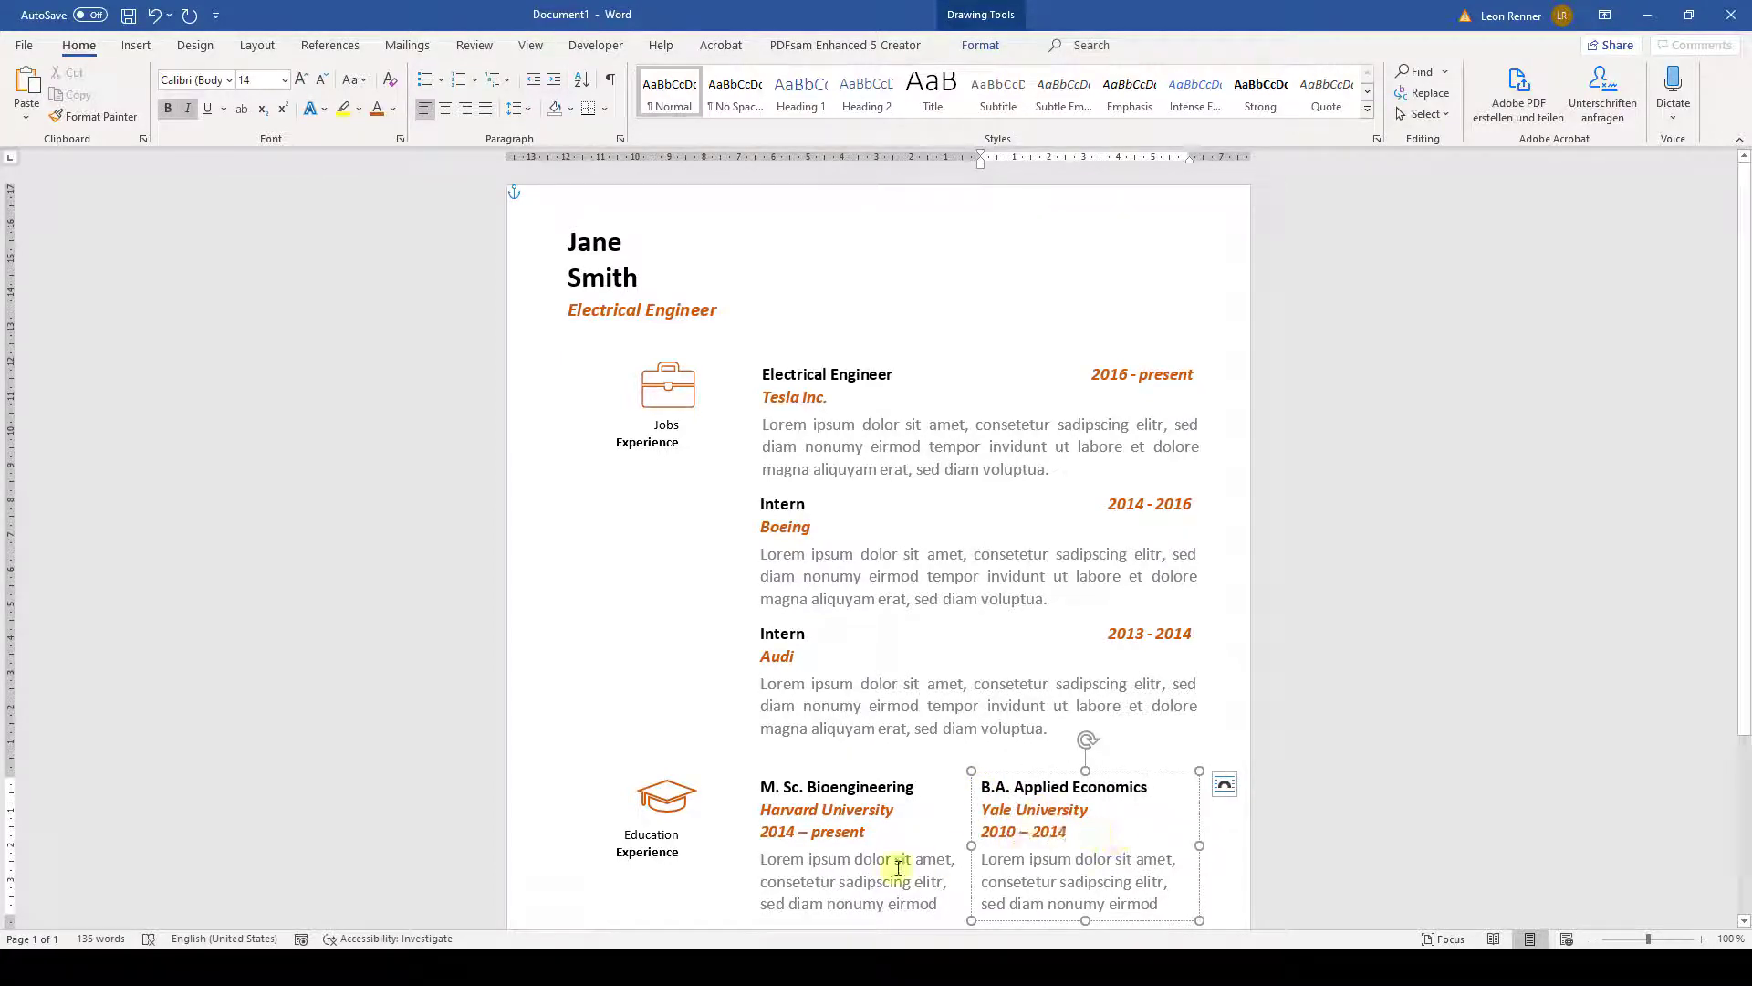
- Justify the Harvard and Yale description paragraphs and nudge the Yale box right
{"action": "left_click", "coordinate": [898, 868]}
{"action": "triple_click", "coordinate": [898, 868]}
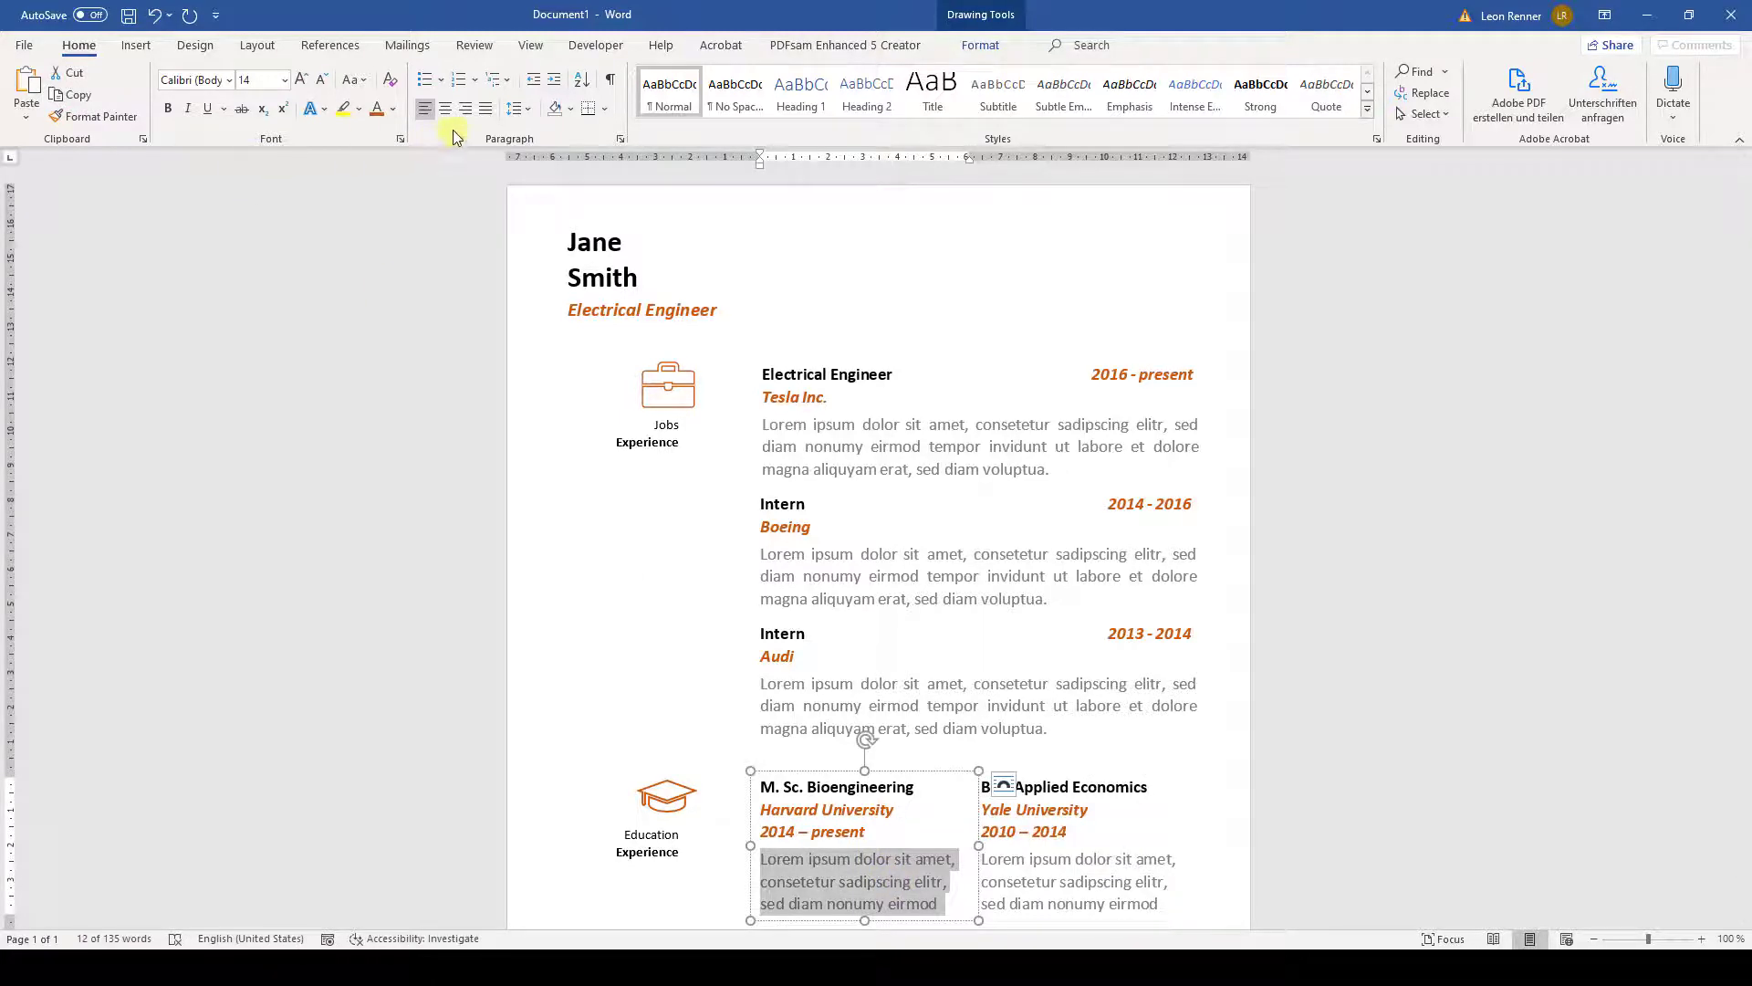
{"action": "left_click", "coordinate": [487, 108]}
{"action": "left_click", "coordinate": [1111, 878]}
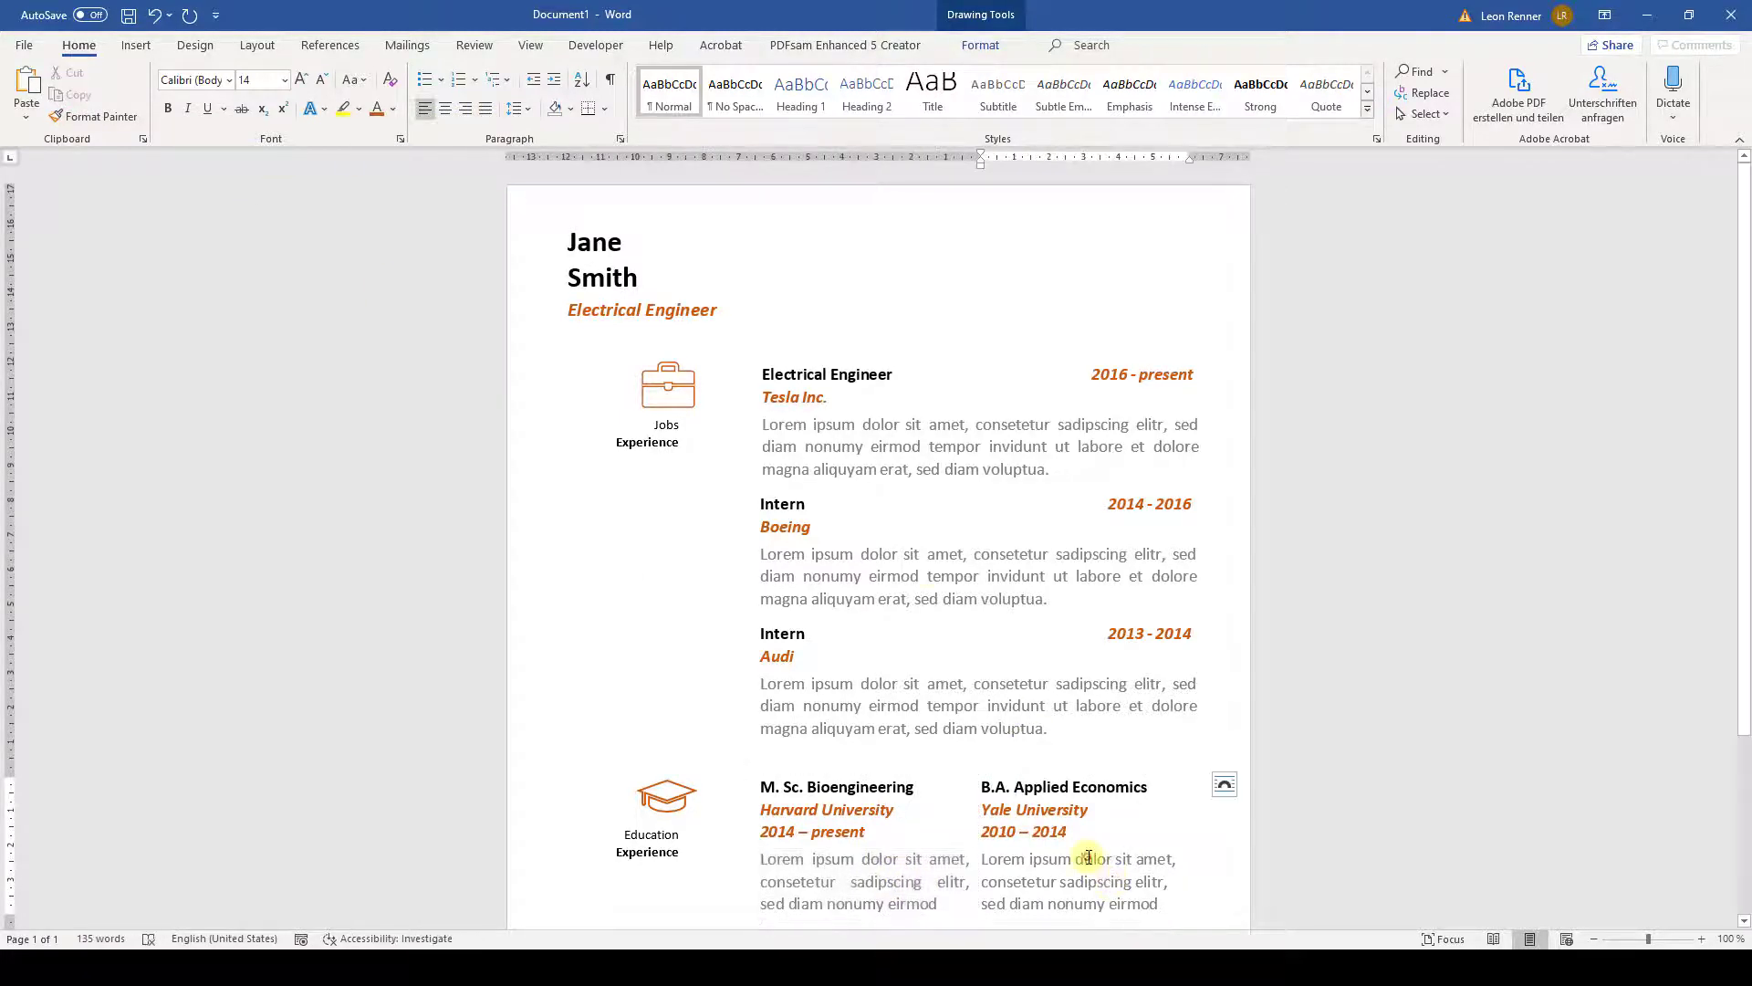
{"action": "triple_click", "coordinate": [1088, 858]}
{"action": "left_click", "coordinate": [486, 108]}
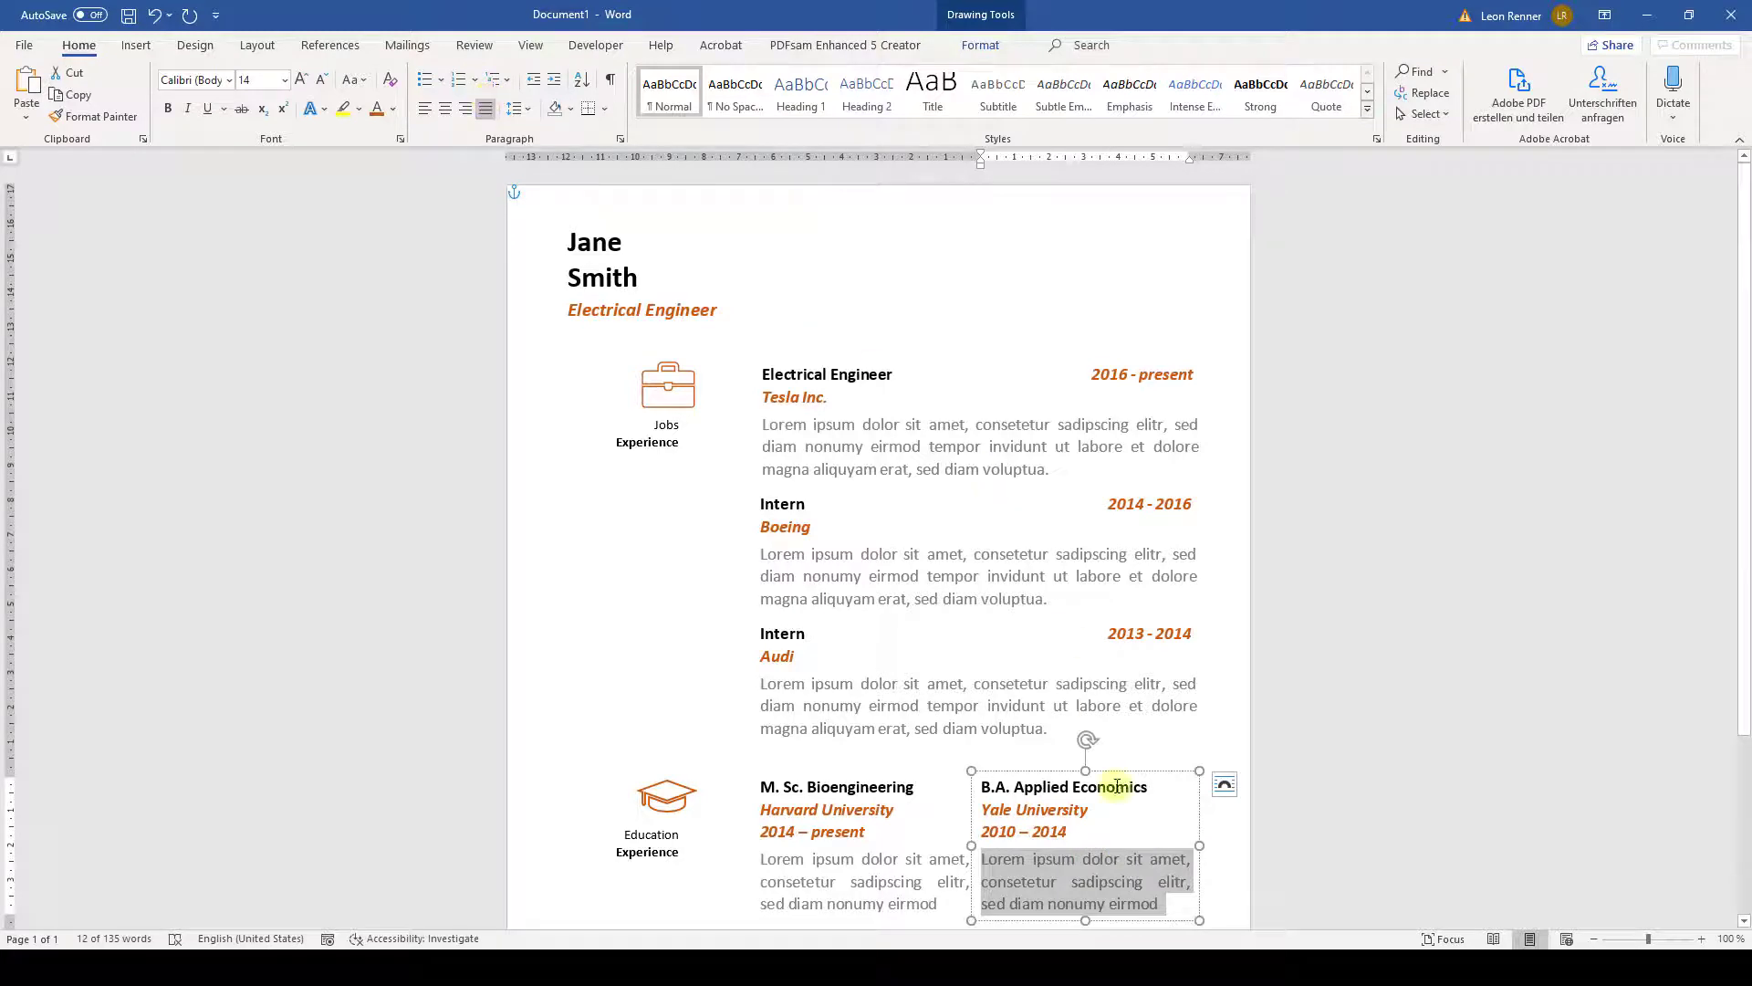
{"action": "left_click", "coordinate": [1059, 771]}
{"action": "key", "text": "Right"}
{"action": "key", "text": "Right"}
{"action": "key", "text": "Right"}
{"action": "key", "text": "Right"}
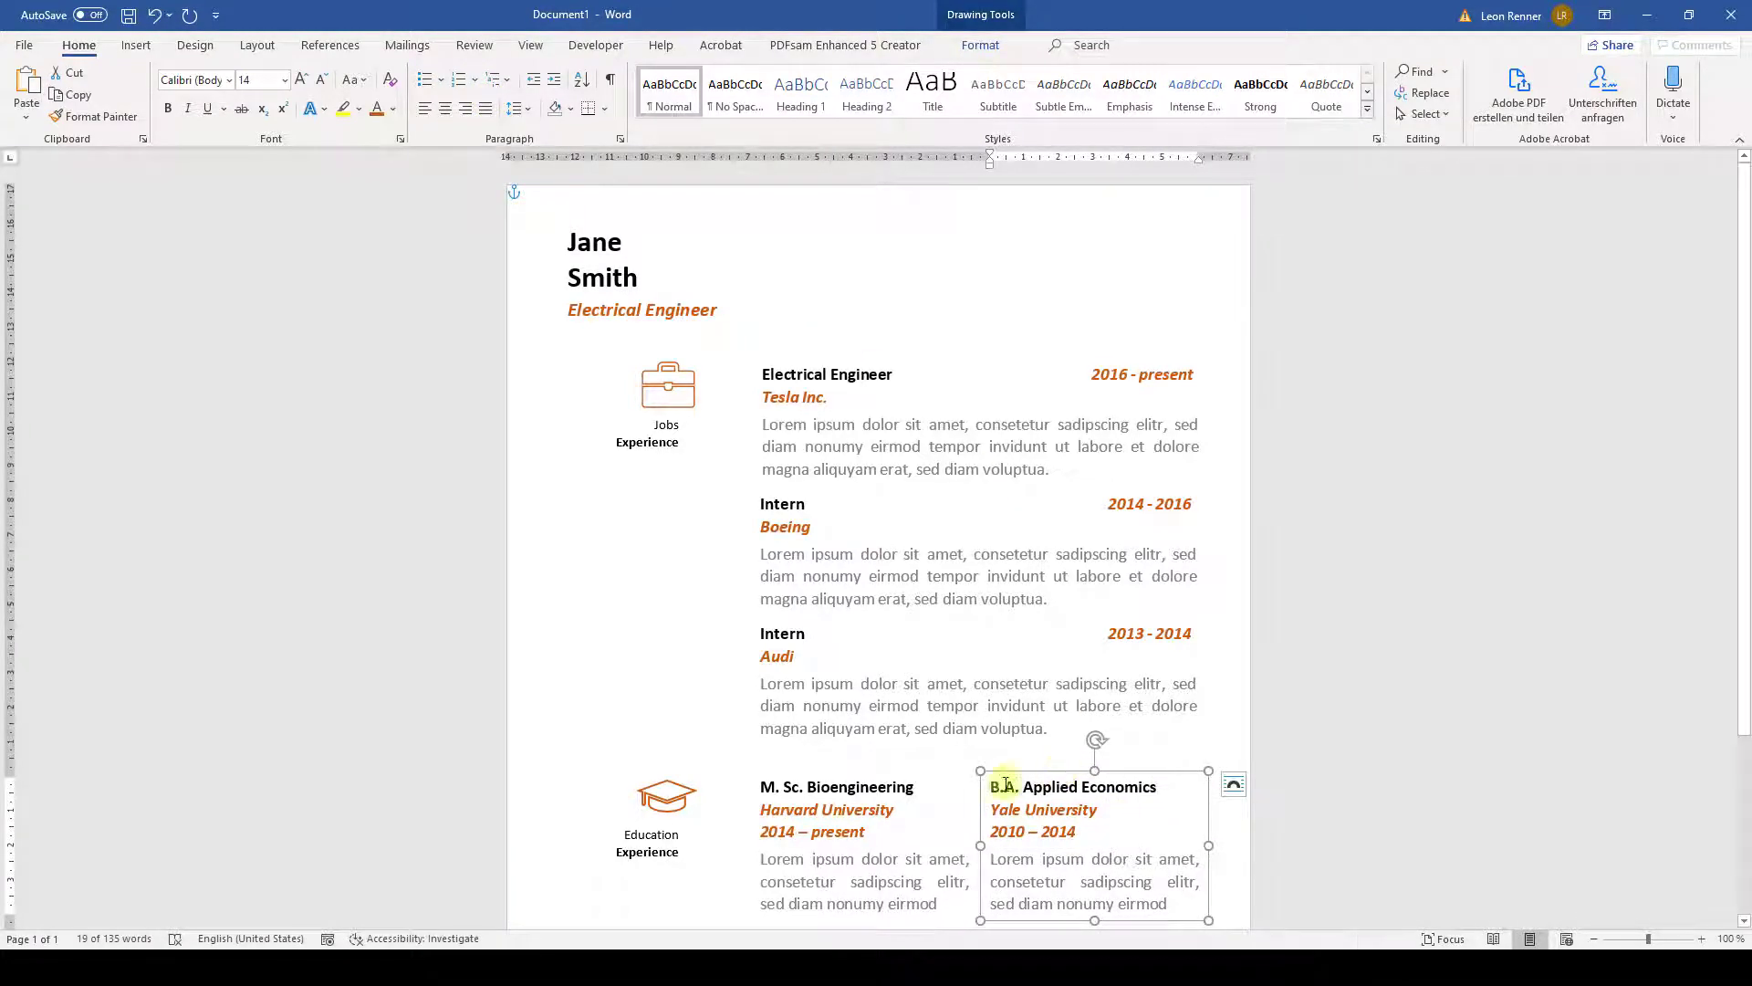
- Group the Yale and Harvard education boxes into one object
{"action": "left_click", "coordinate": [815, 778], "text": "shift"}
{"action": "left_click", "coordinate": [981, 44]}
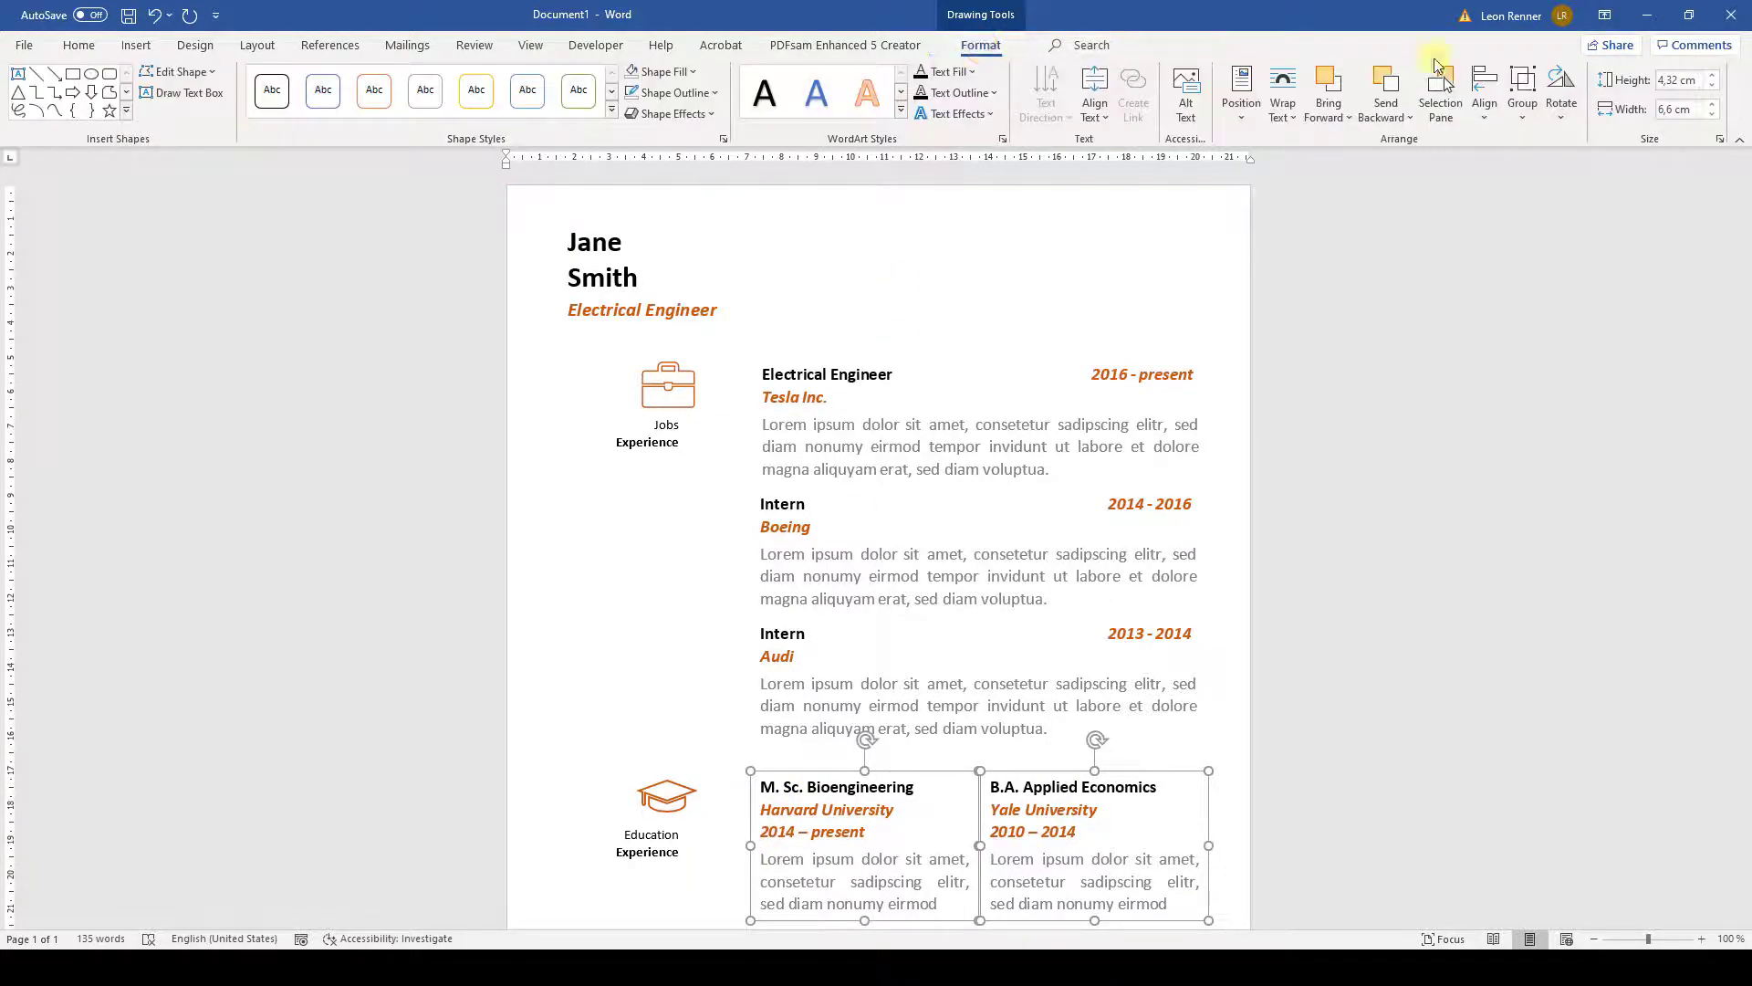
{"action": "left_click", "coordinate": [1523, 91]}
{"action": "left_click", "coordinate": [1542, 143]}
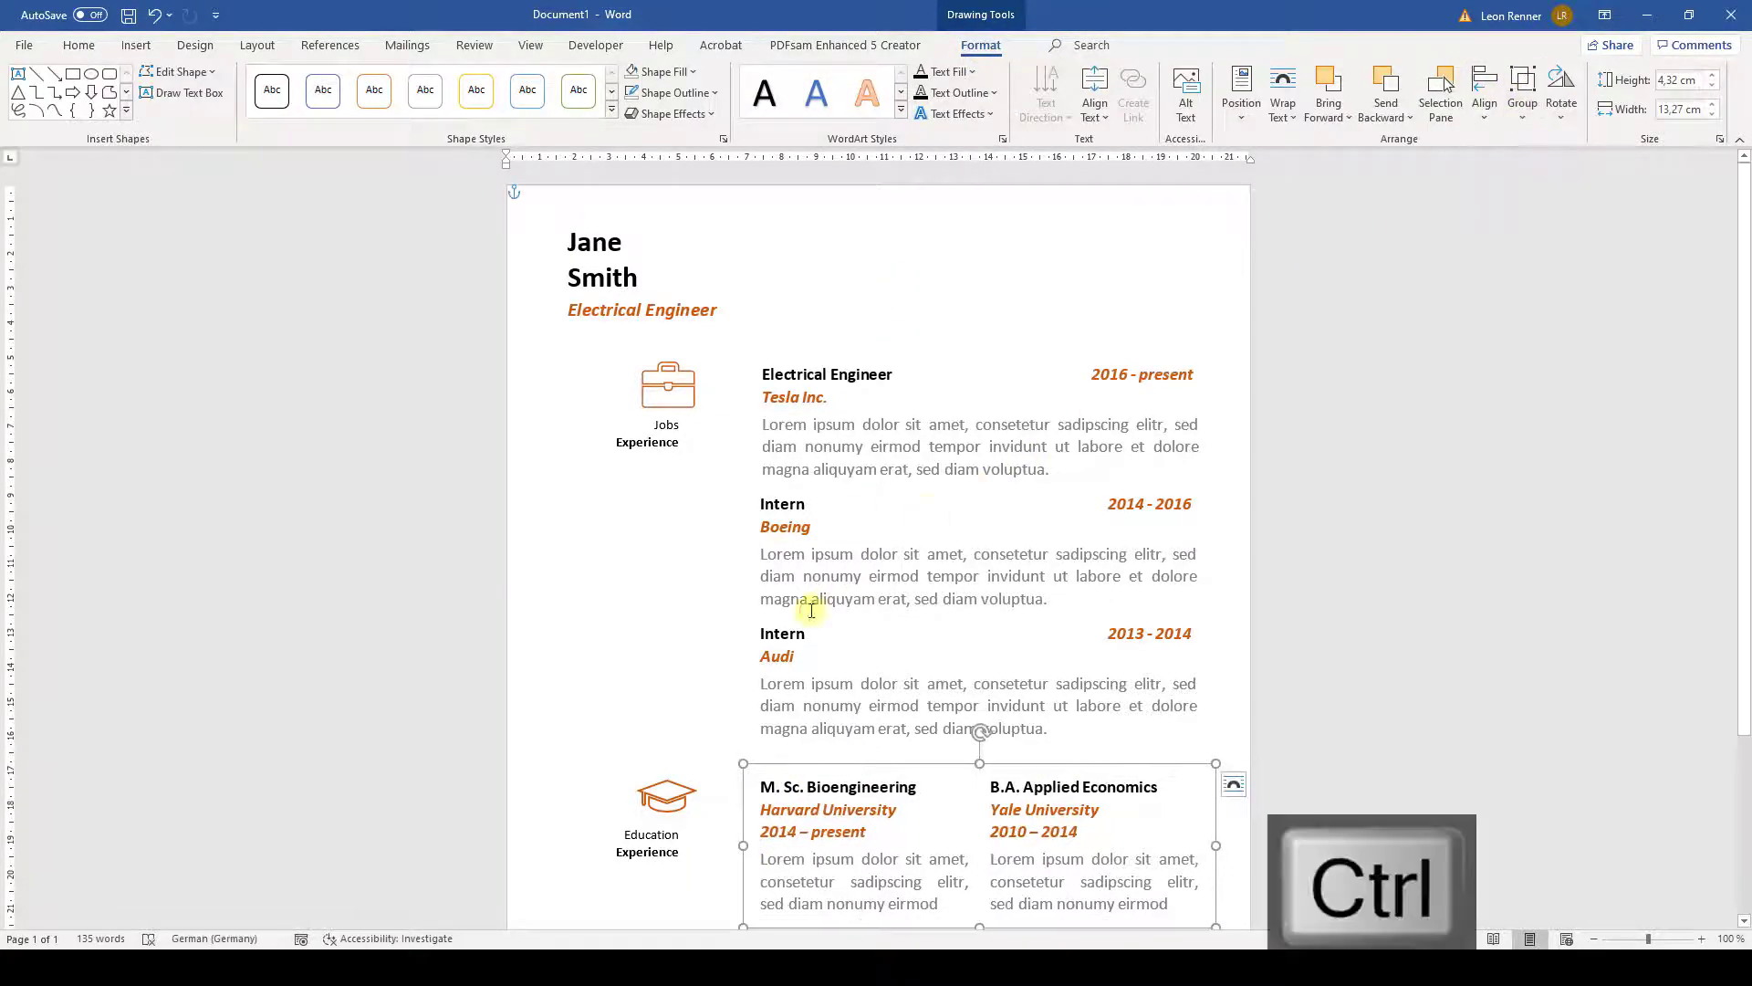
- Left-align the education group with the jobs text box
{"action": "left_click", "coordinate": [811, 610], "text": "ctrl"}
{"action": "left_click", "coordinate": [1484, 91]}
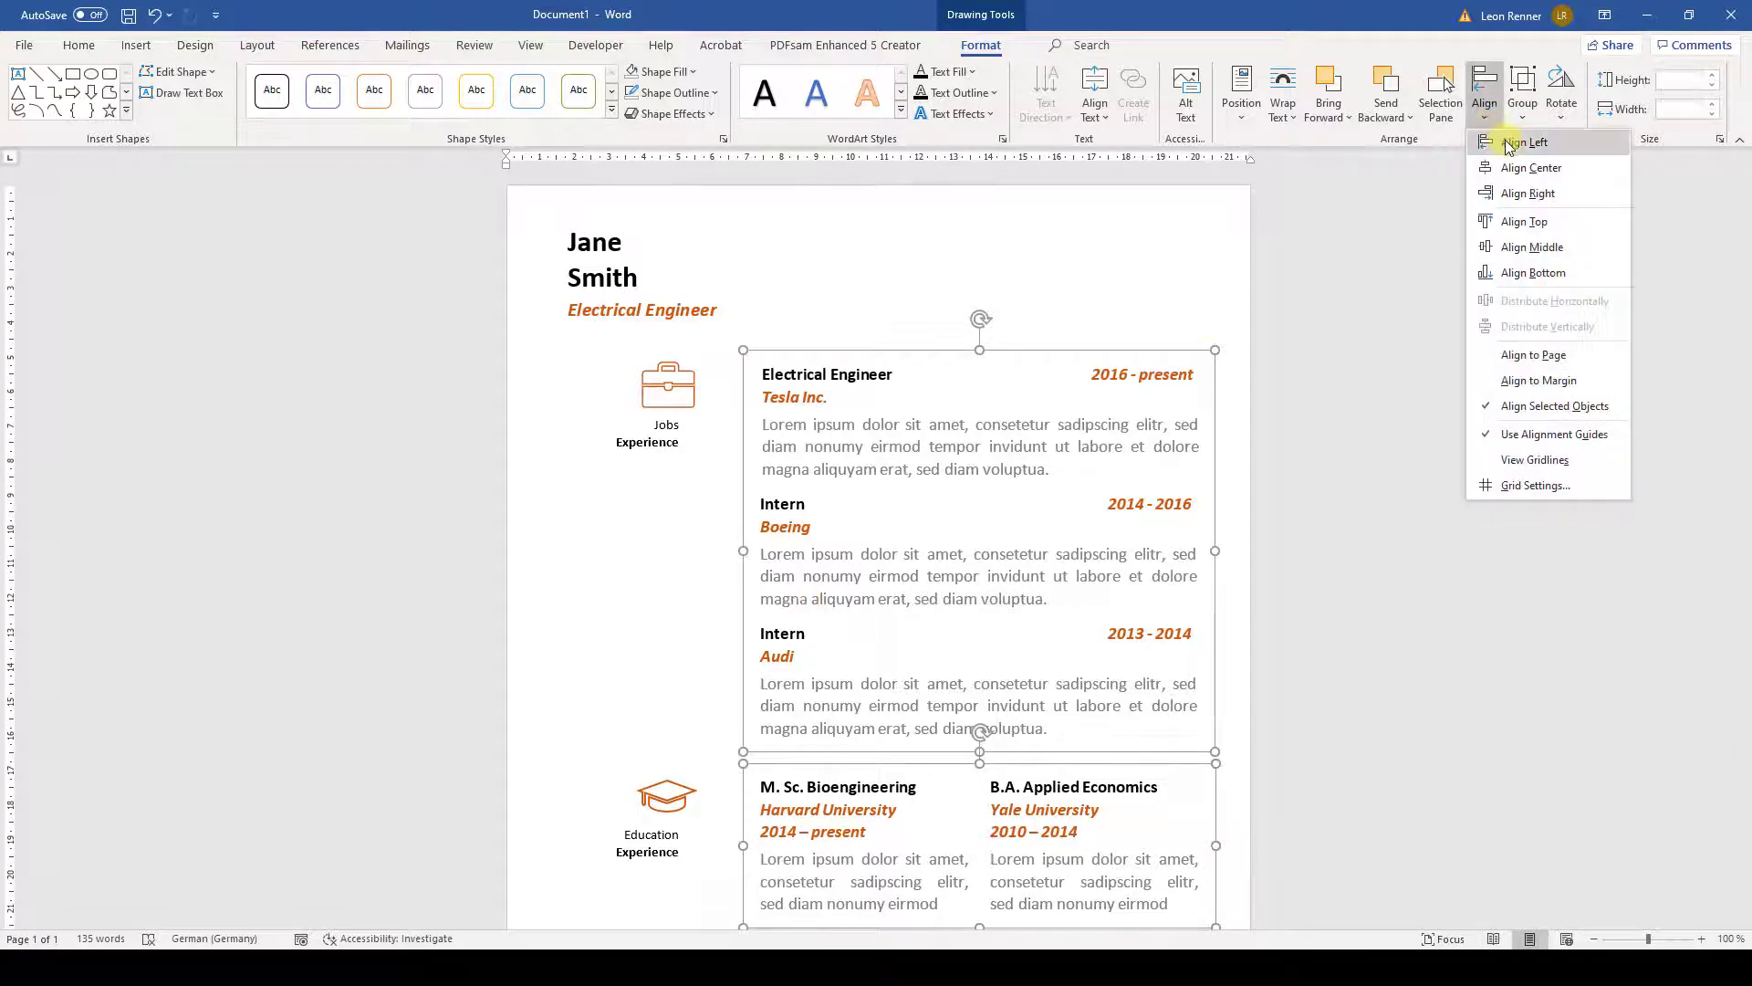
{"action": "left_click", "coordinate": [1524, 142]}
{"action": "left_click", "coordinate": [1232, 774]}
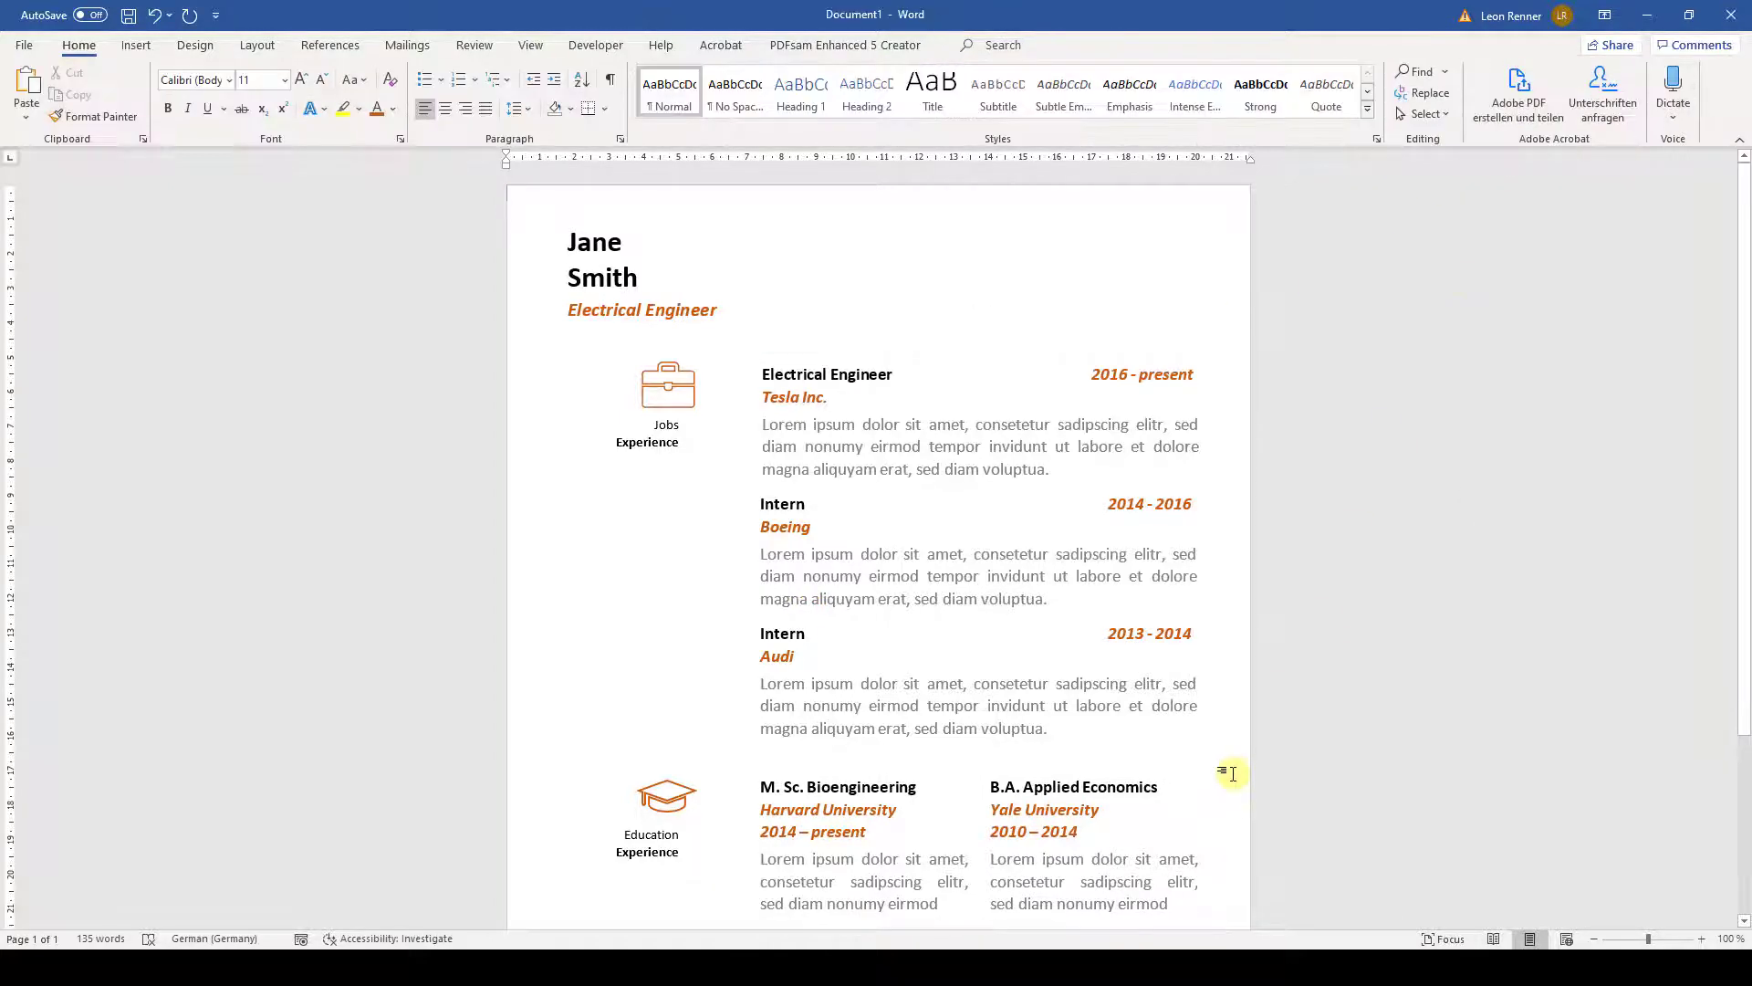
- Duplicate the Education icon block and place the copy below the original
{"action": "scroll", "coordinate": [1232, 774], "scroll_direction": "down", "scroll_amount": 5}
{"action": "left_click", "coordinate": [671, 558]}
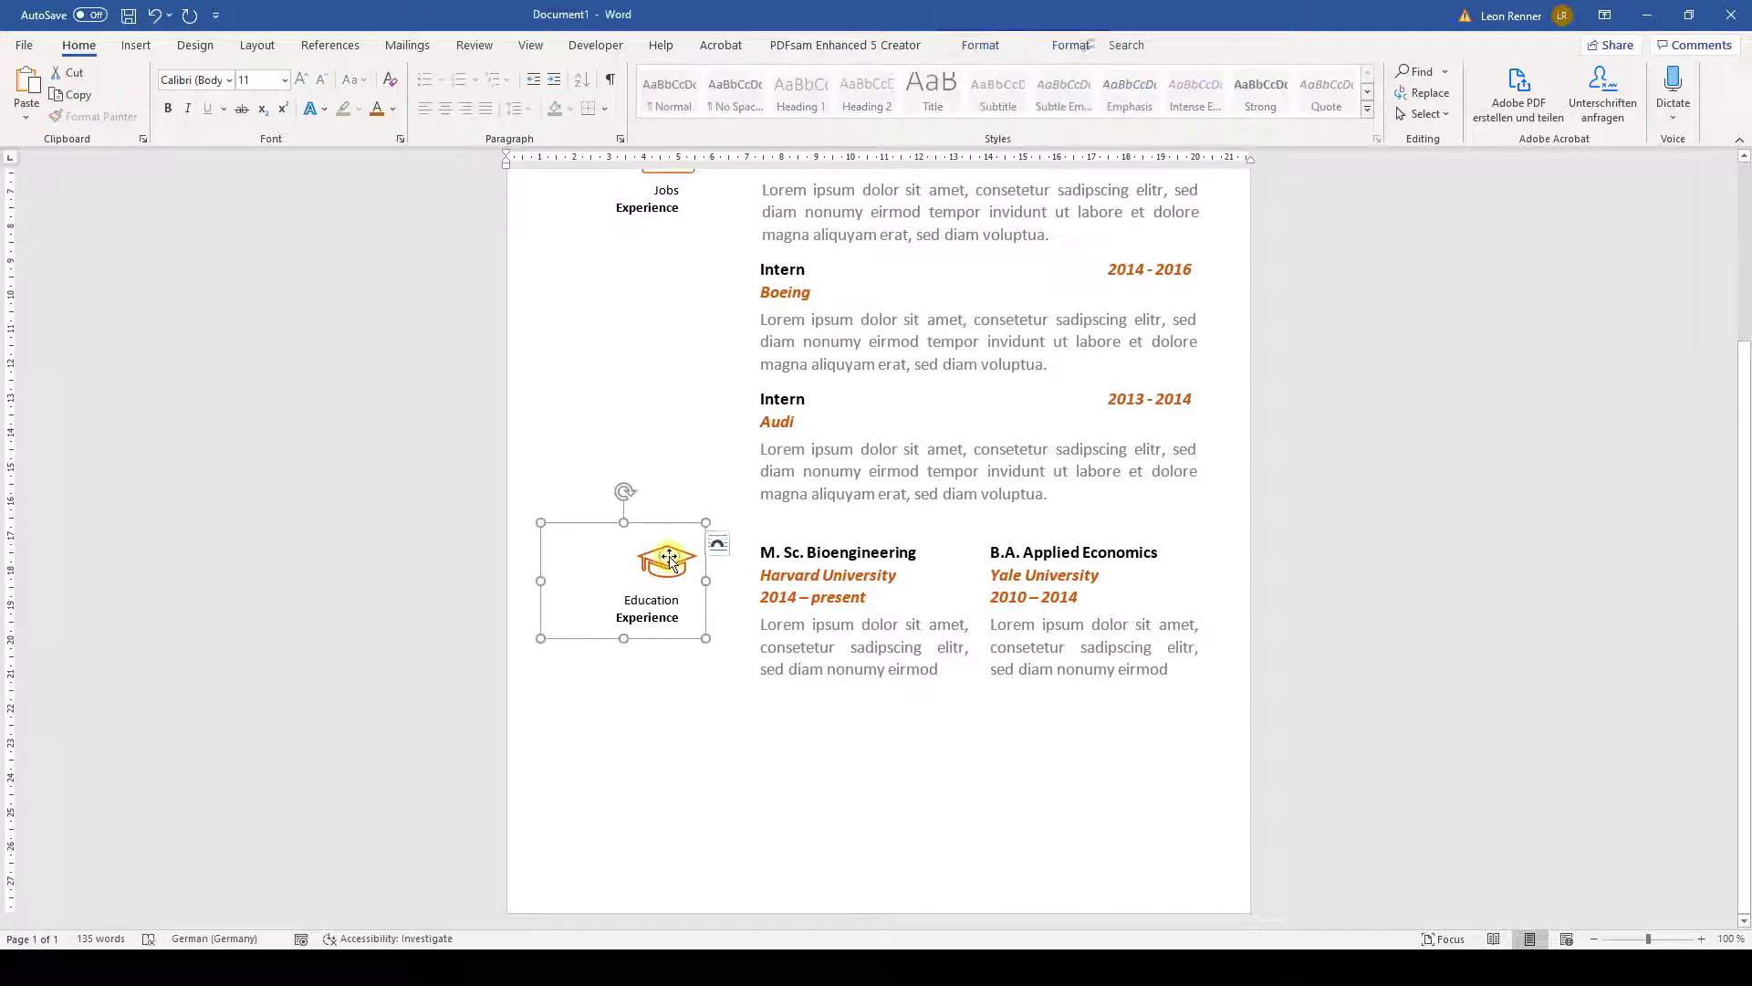
{"action": "key", "text": "ctrl+c"}
{"action": "key", "text": "ctrl+v"}
{"action": "left_click_drag", "start_coordinate": [675, 538], "coordinate": [647, 704]}
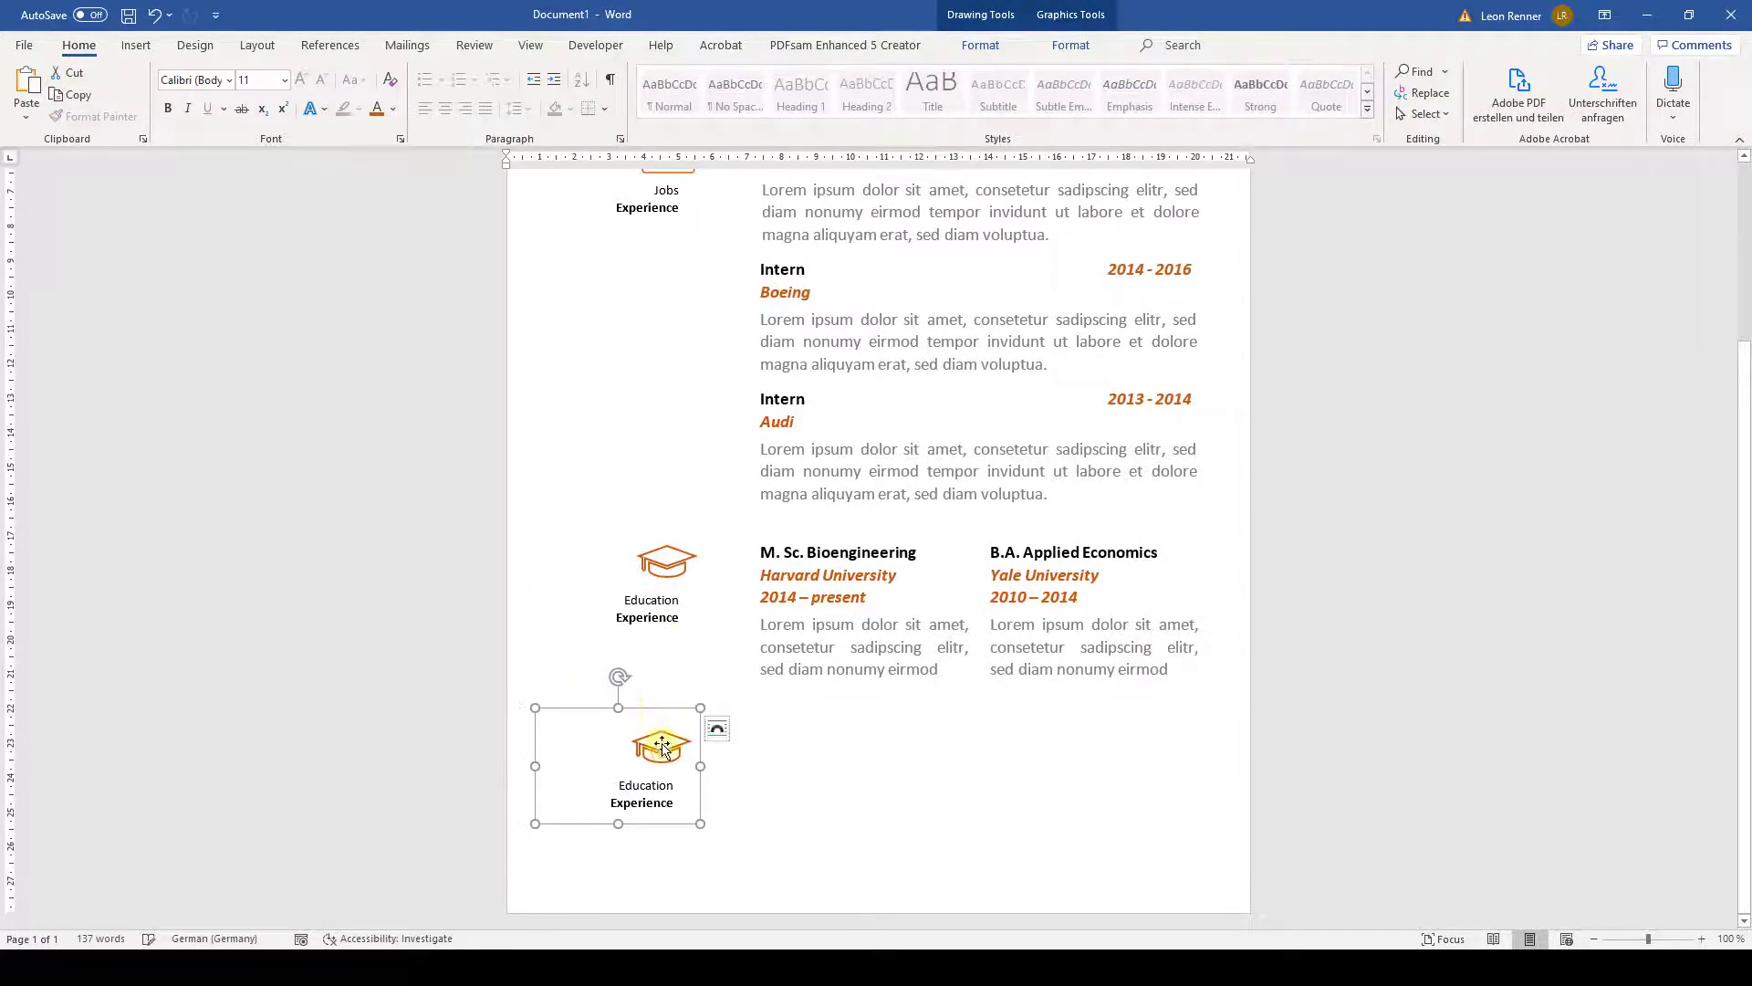
{"action": "left_click", "coordinate": [653, 743]}
{"action": "right_click", "coordinate": [664, 746]}
- Replace the cap graphic in the copied block with a gear icon
{"action": "mouse_move", "coordinate": [777, 497]}
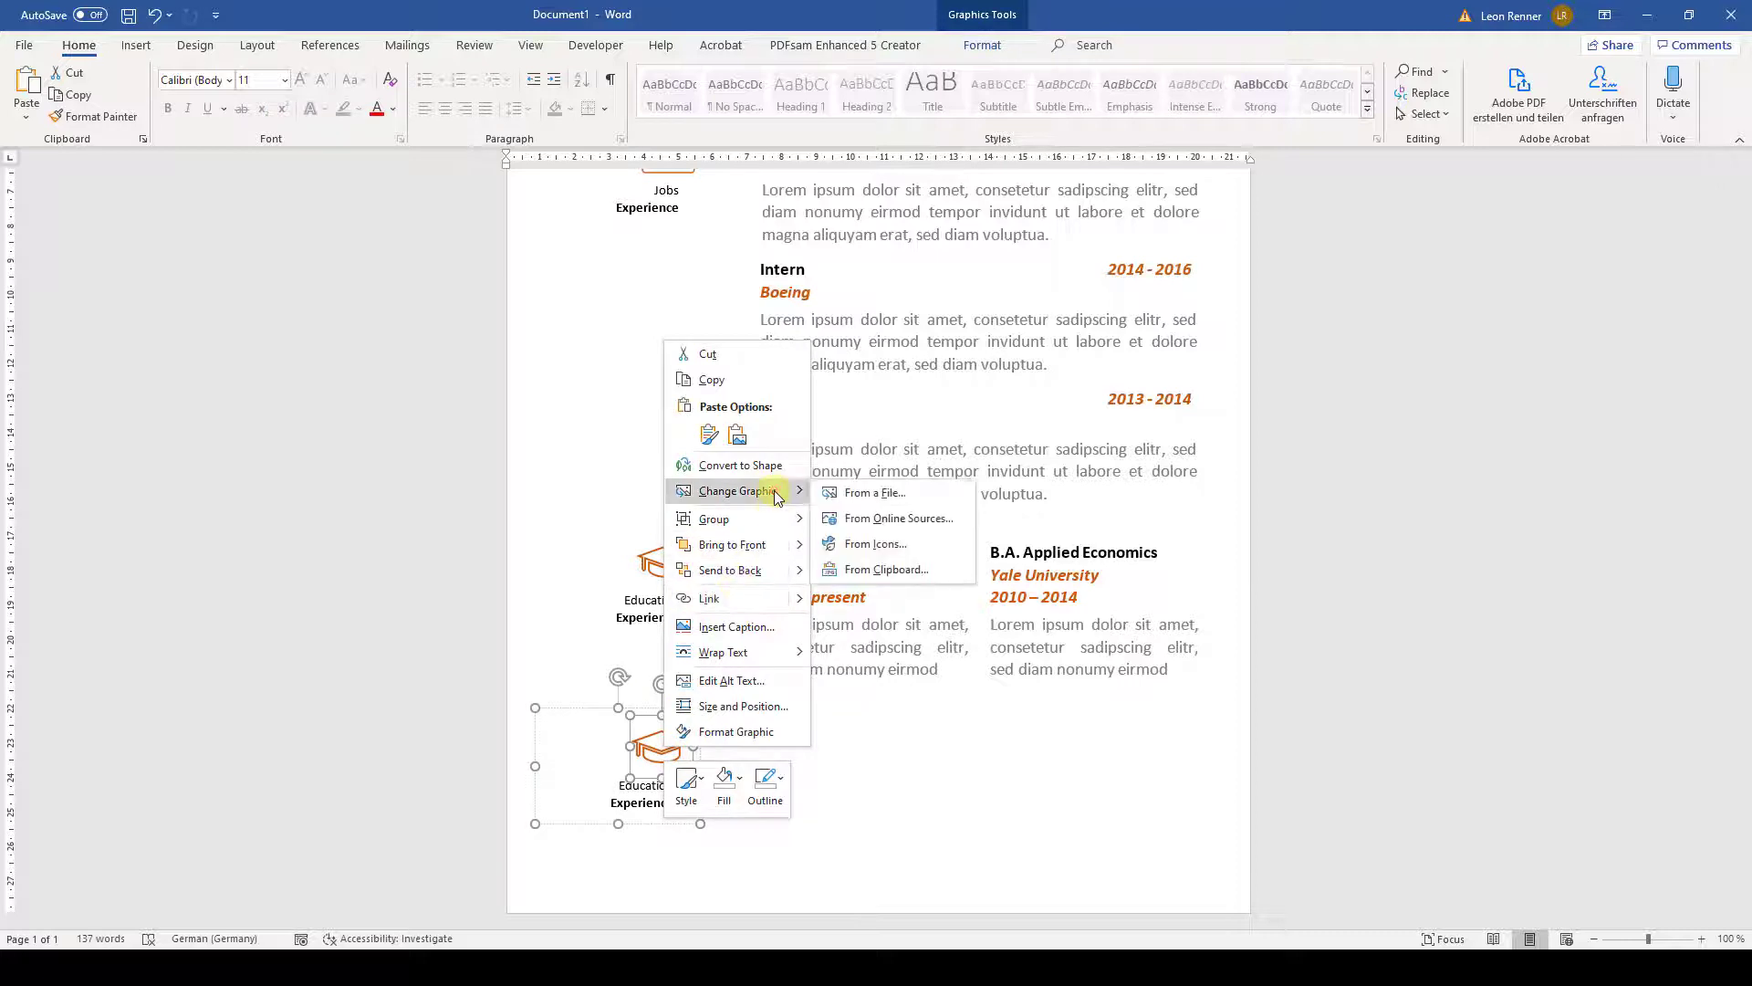
{"action": "left_click", "coordinate": [872, 545]}
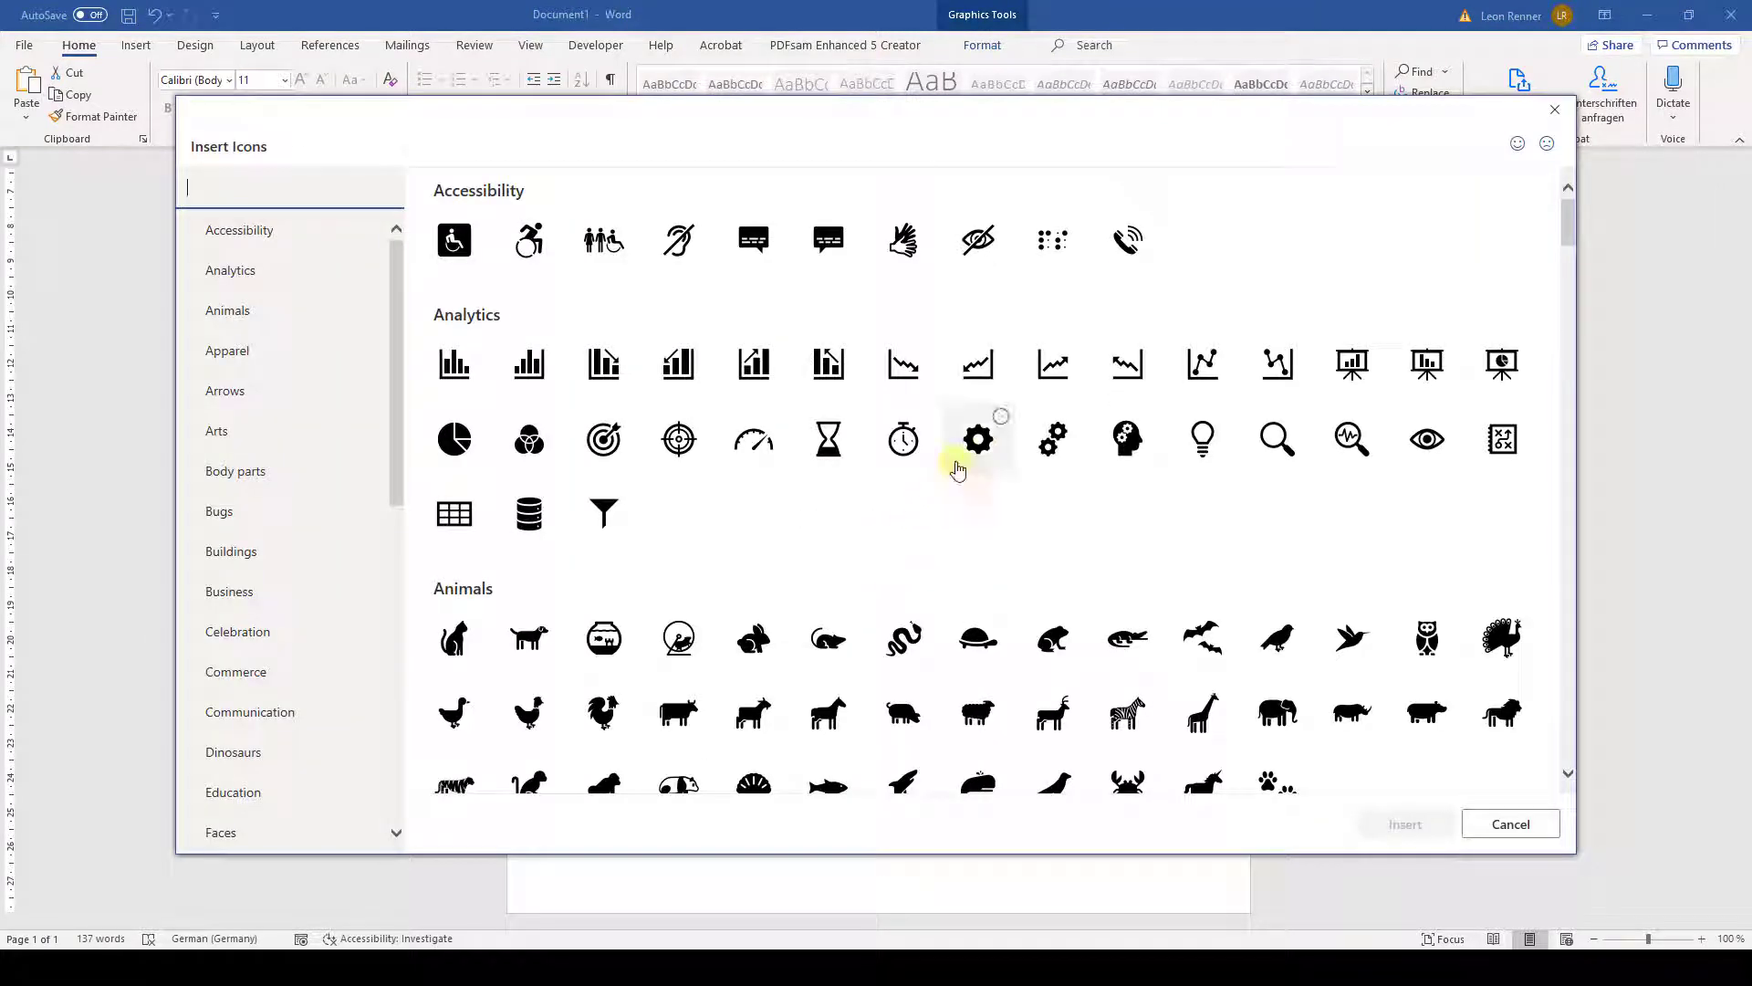
{"action": "left_click", "coordinate": [978, 439]}
{"action": "left_click", "coordinate": [1401, 824]}
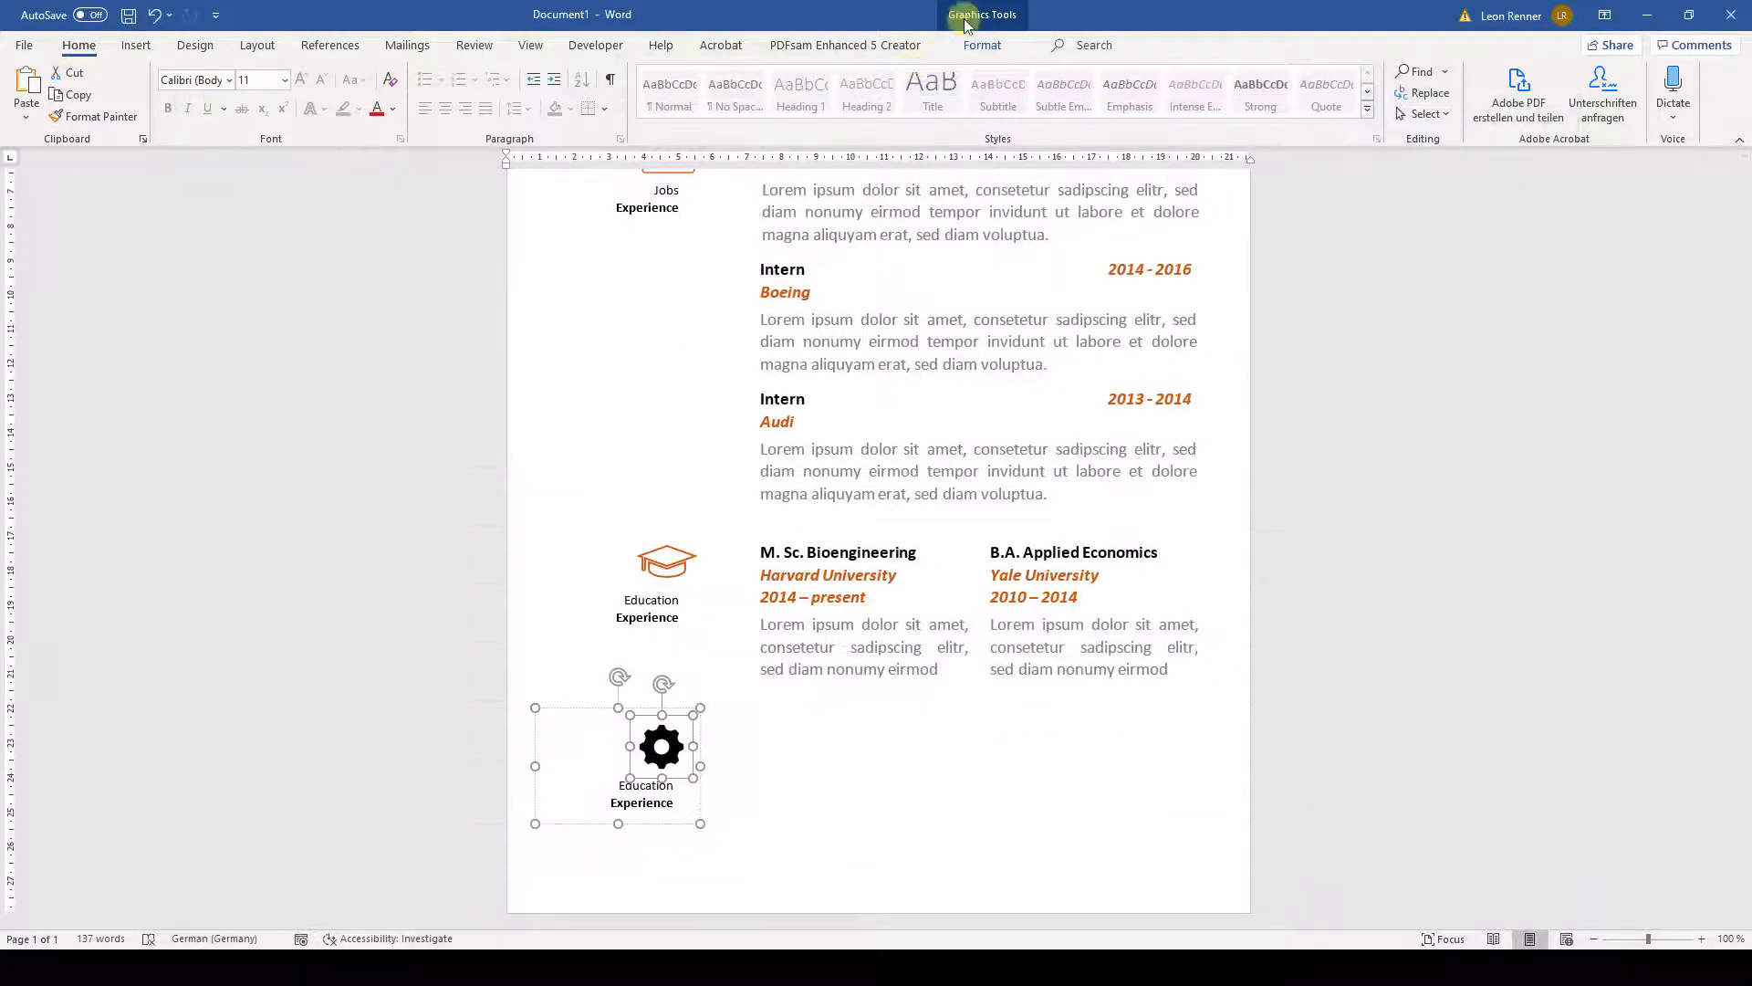
- Give the gear no fill and a thicker orange outline
{"action": "left_click", "coordinate": [984, 44]}
{"action": "left_click", "coordinate": [581, 71]}
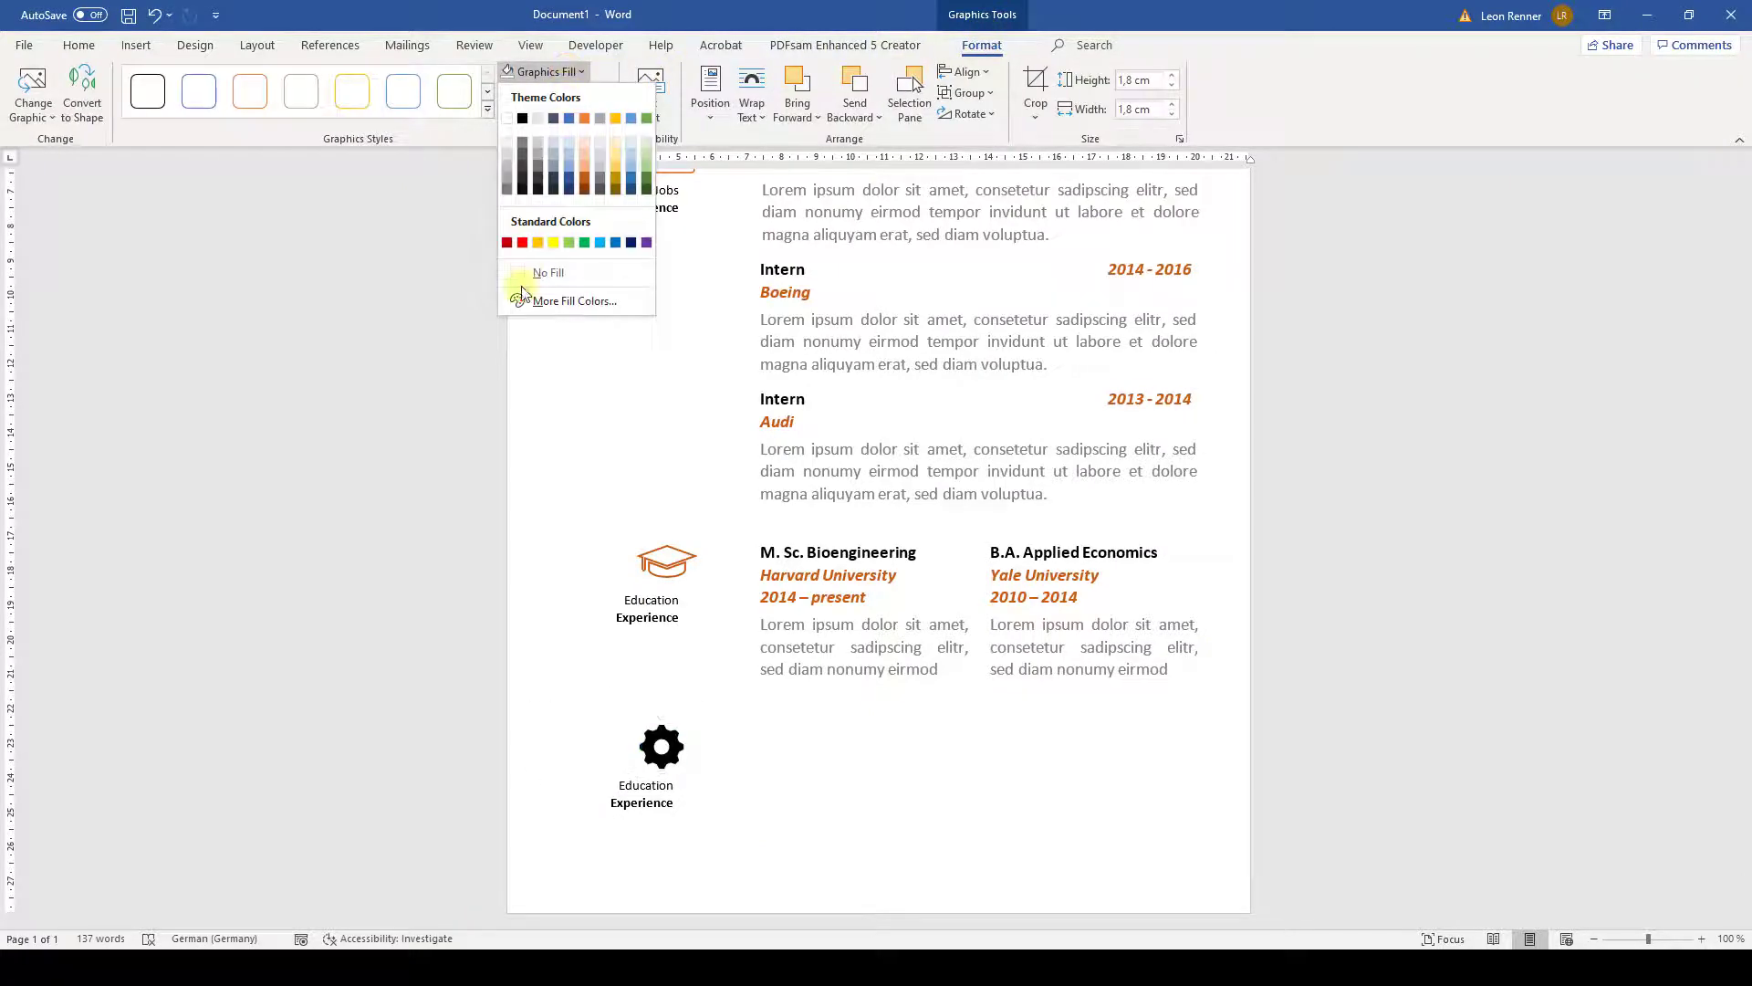
{"action": "left_click", "coordinate": [538, 272]}
{"action": "left_click", "coordinate": [598, 93]}
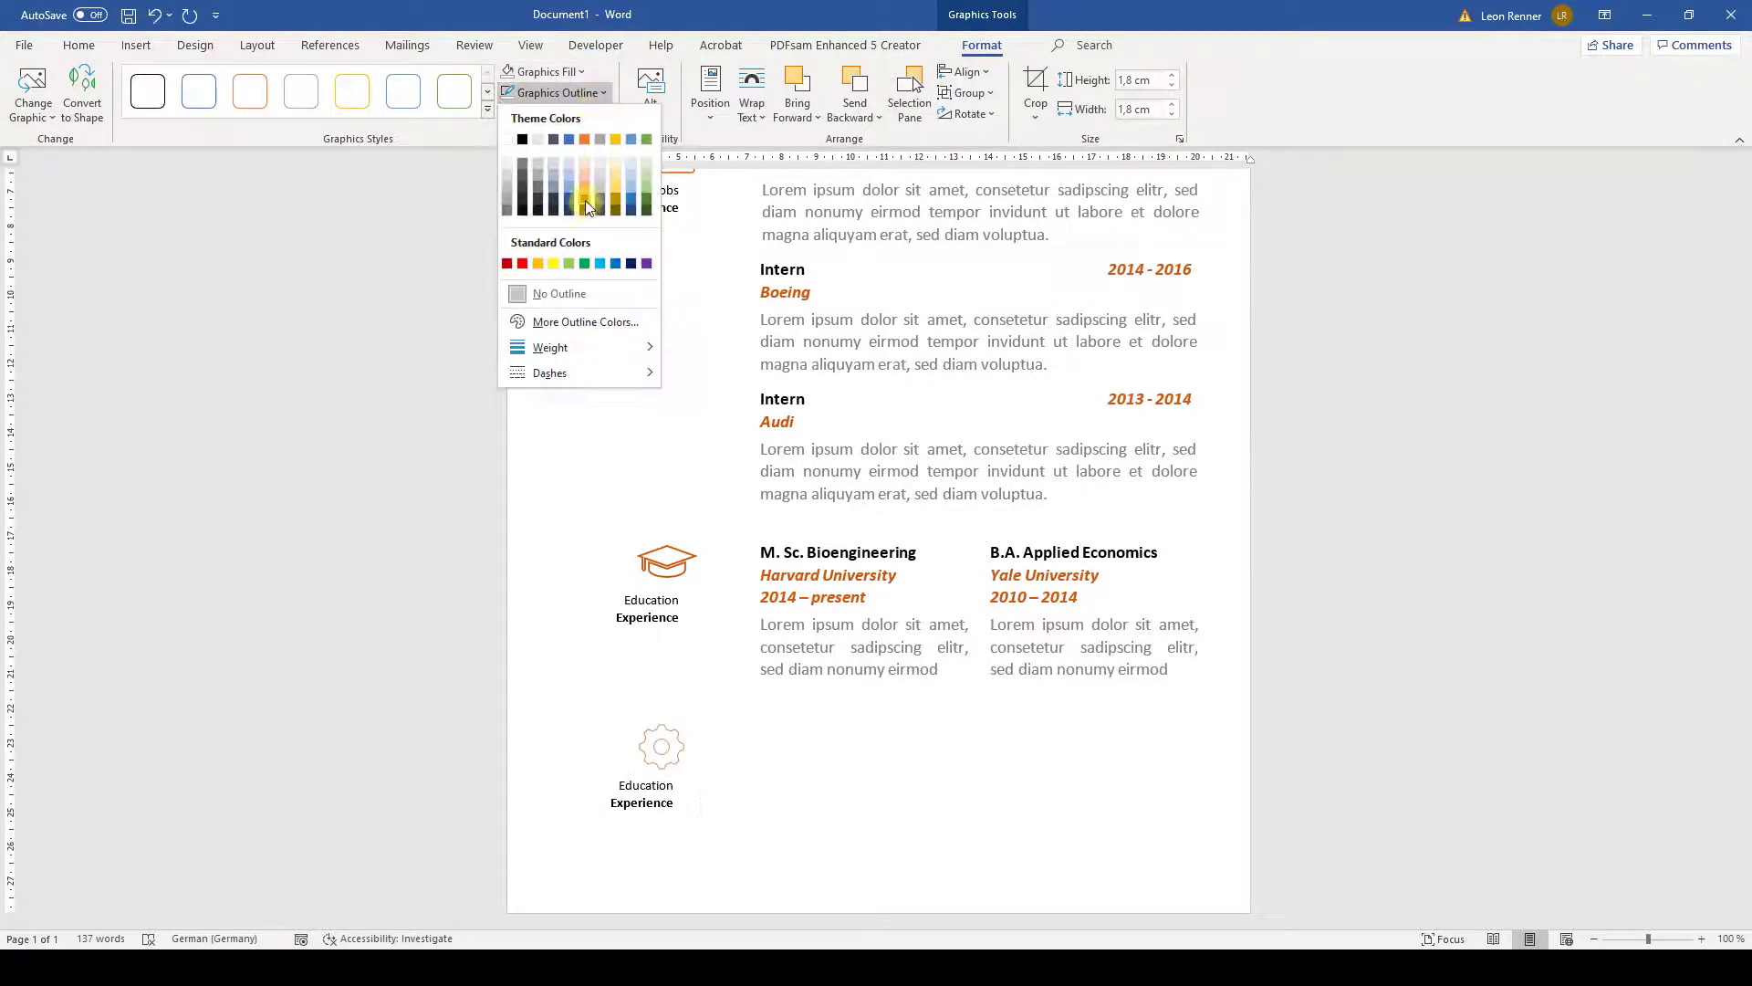
{"action": "left_click", "coordinate": [587, 208]}
{"action": "left_click", "coordinate": [602, 93]}
{"action": "mouse_move", "coordinate": [630, 347]}
{"action": "left_click", "coordinate": [766, 443]}
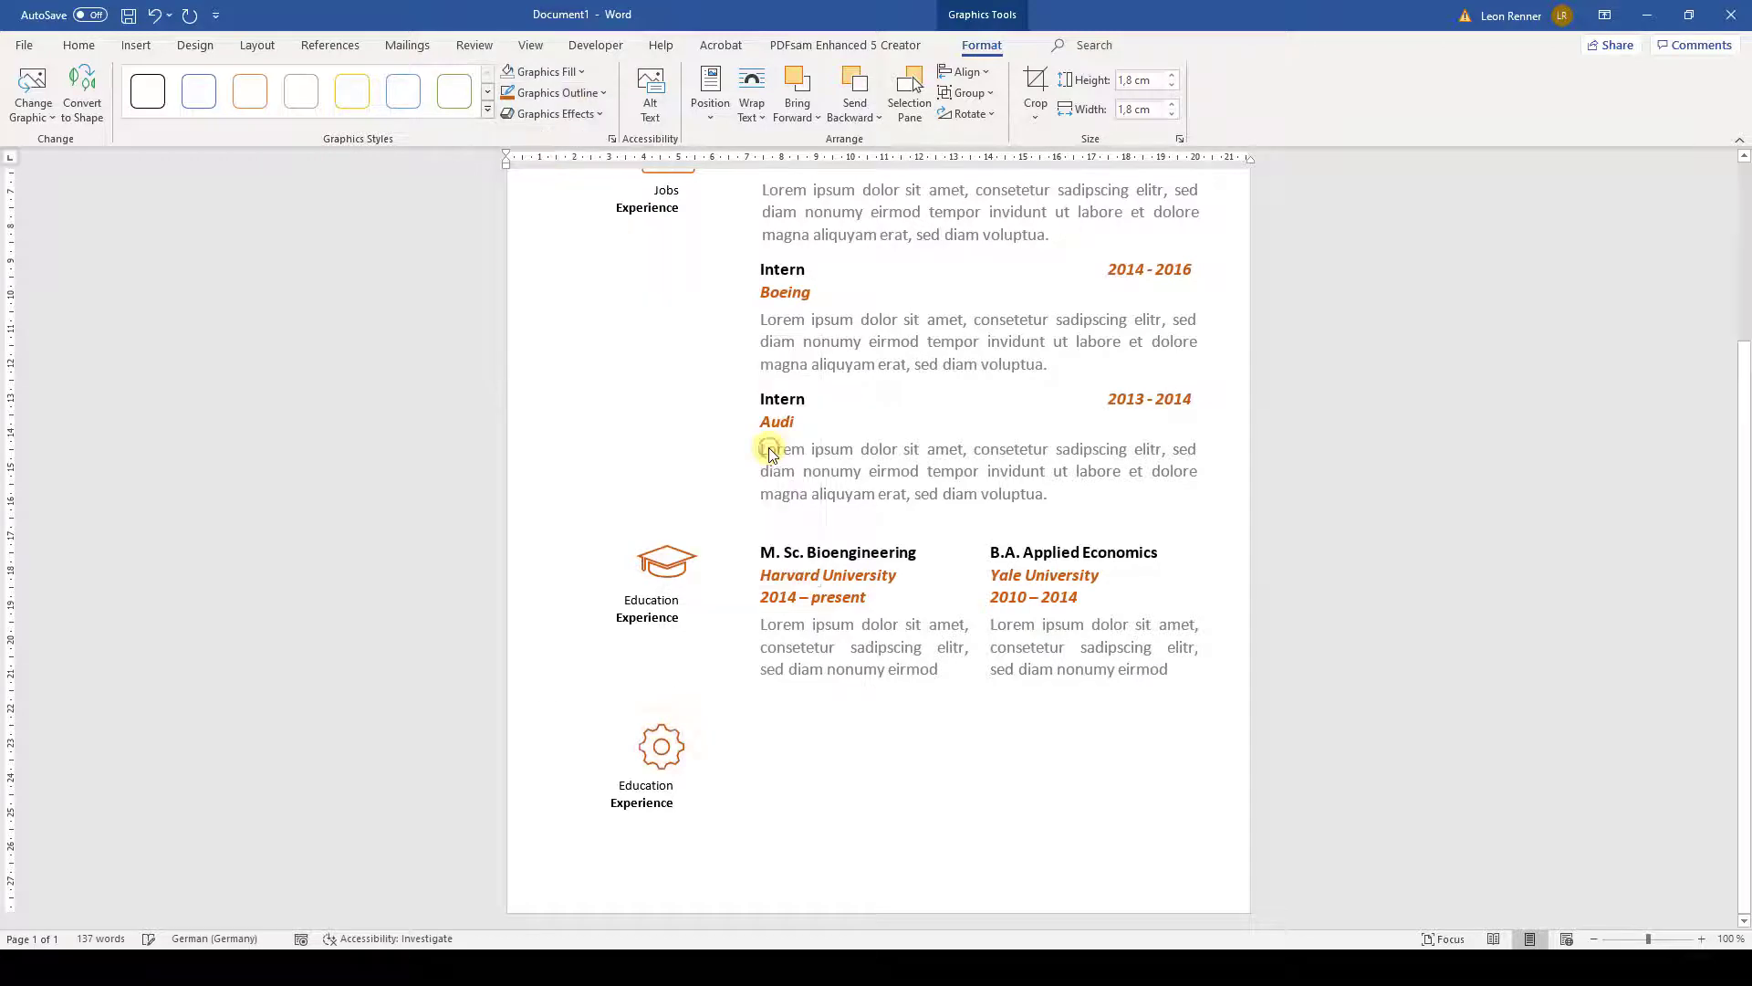
- Relabel the block 'Skills/Languages' with 'Expertize' beneath it
{"action": "left_click", "coordinate": [673, 785]}
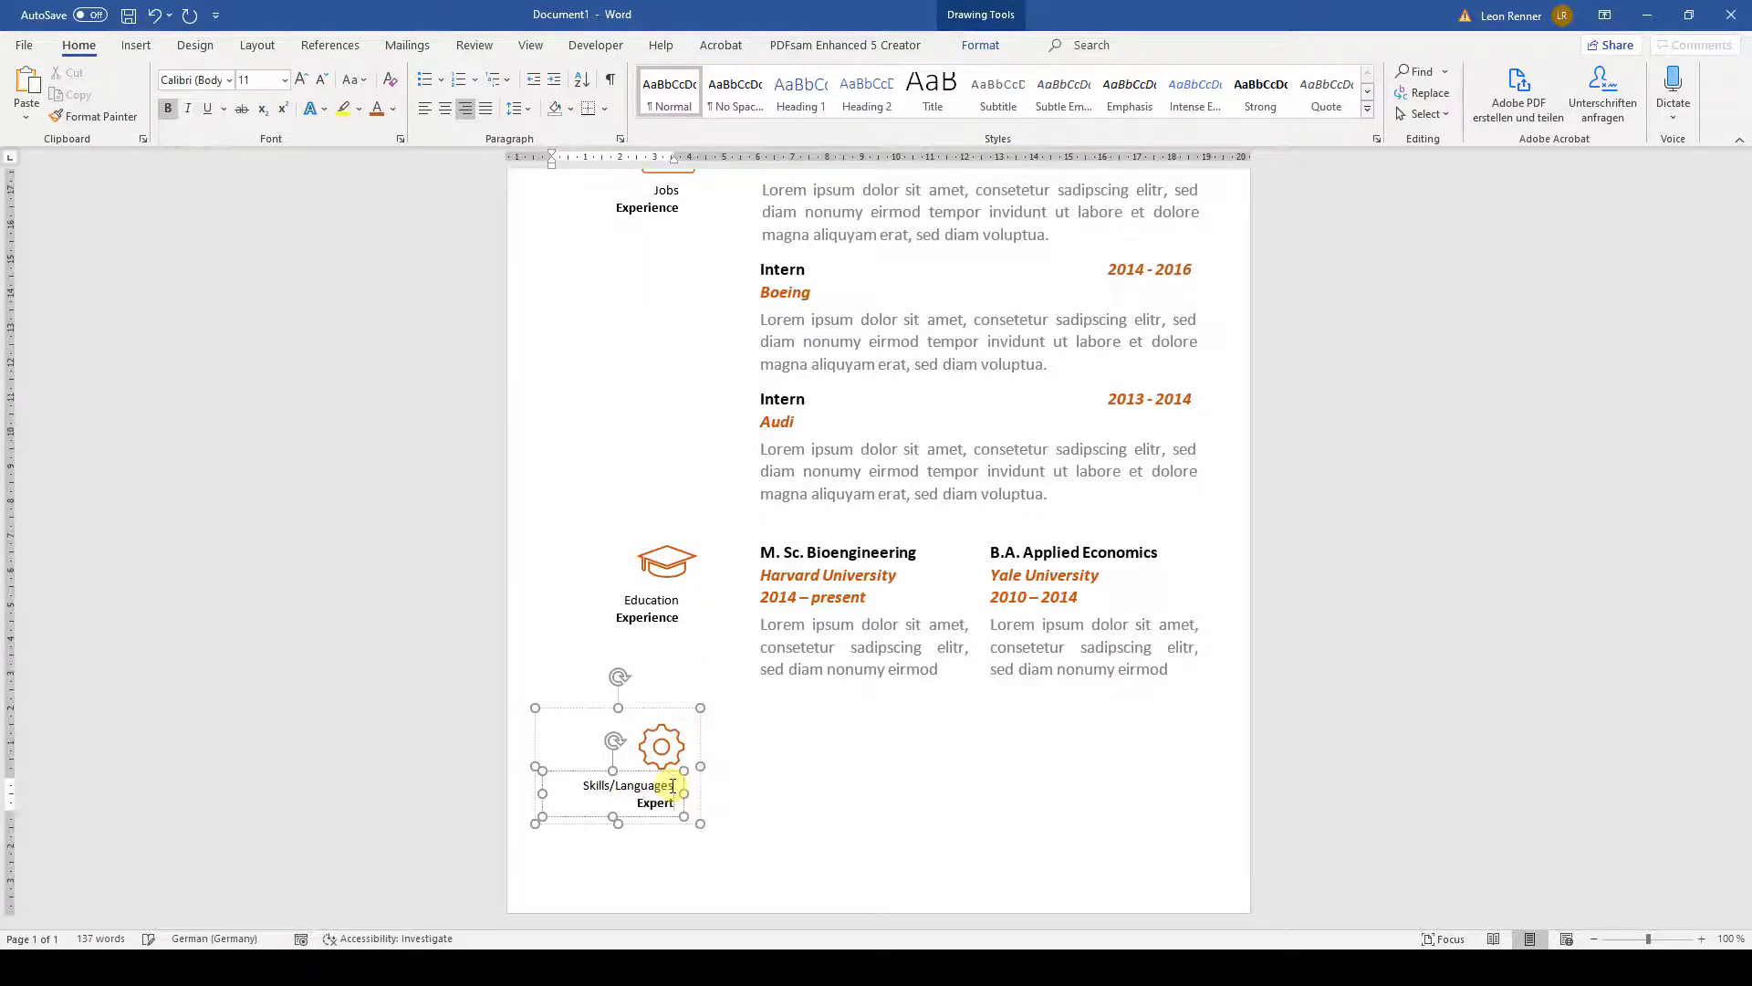
{"action": "left_click", "coordinate": [716, 785]}
{"action": "scroll", "coordinate": [744, 785], "scroll_direction": "up", "scroll_amount": 5}
{"action": "scroll", "coordinate": [744, 785], "scroll_direction": "down", "scroll_amount": 3}
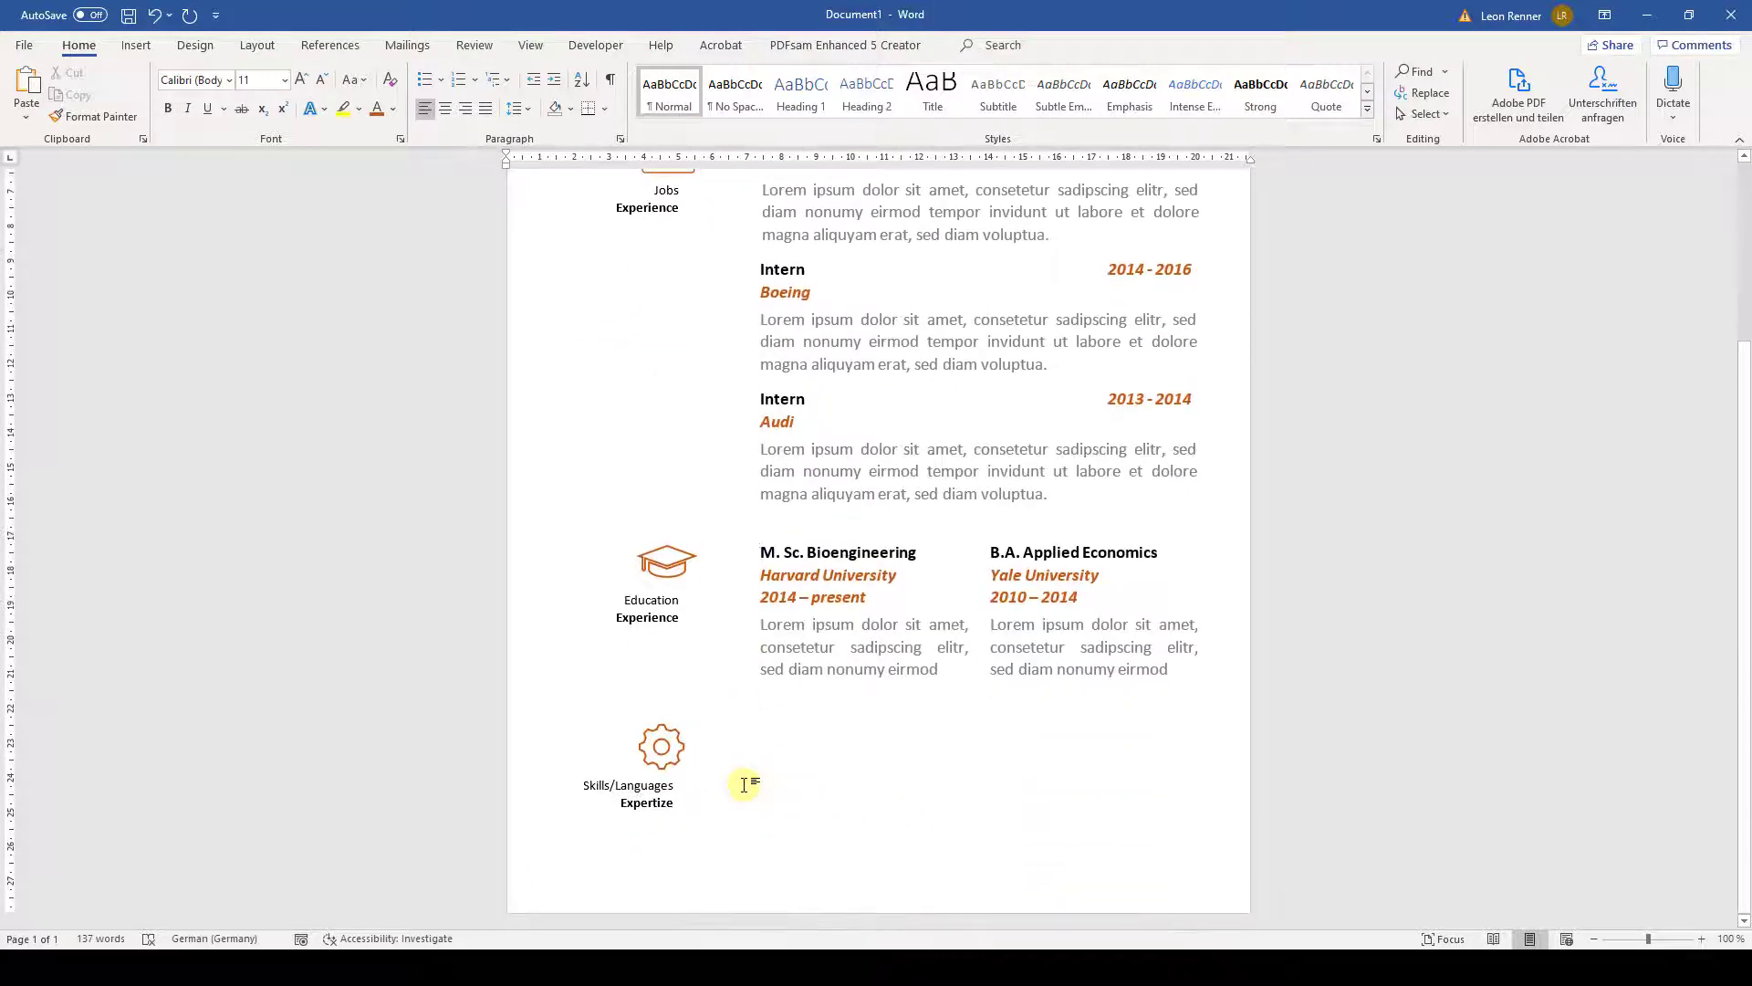
{"action": "left_click", "coordinate": [136, 45]}
- Draw a 6 cm light grey, 4½ pt horizontal line beside Skills/Languages
{"action": "left_click", "coordinate": [293, 117]}
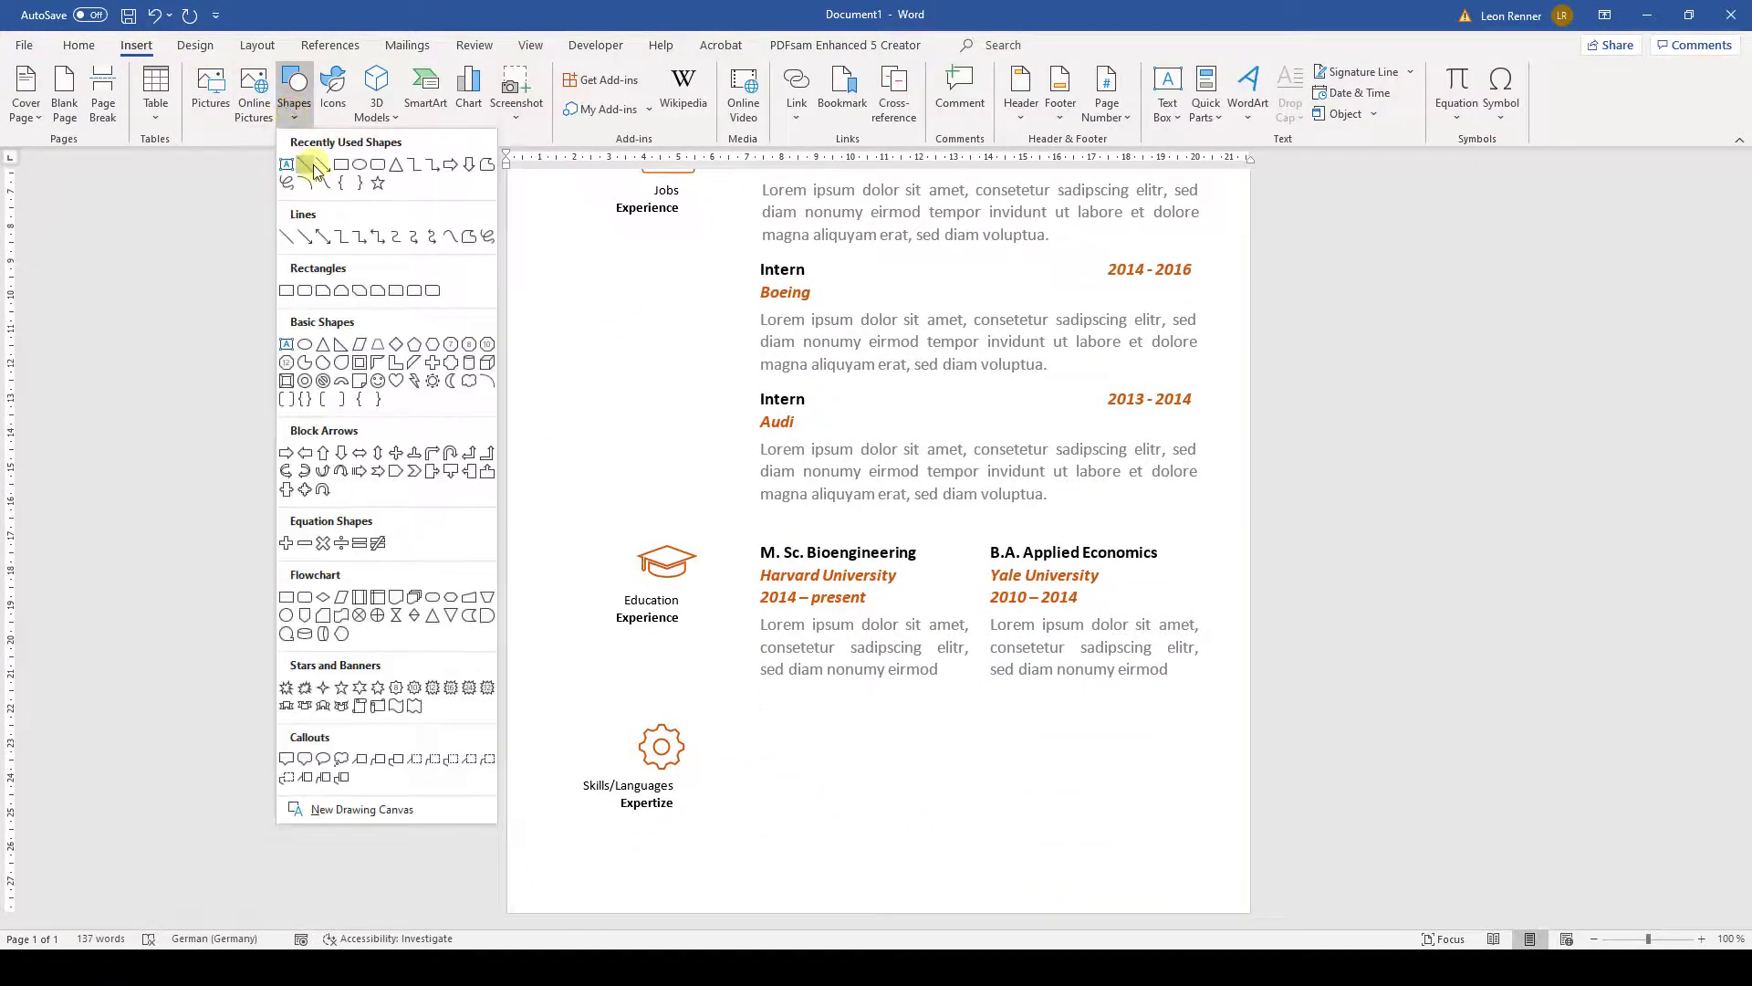
{"action": "left_click", "coordinate": [313, 166]}
{"action": "left_click_drag", "start_coordinate": [753, 781], "coordinate": [958, 777]}
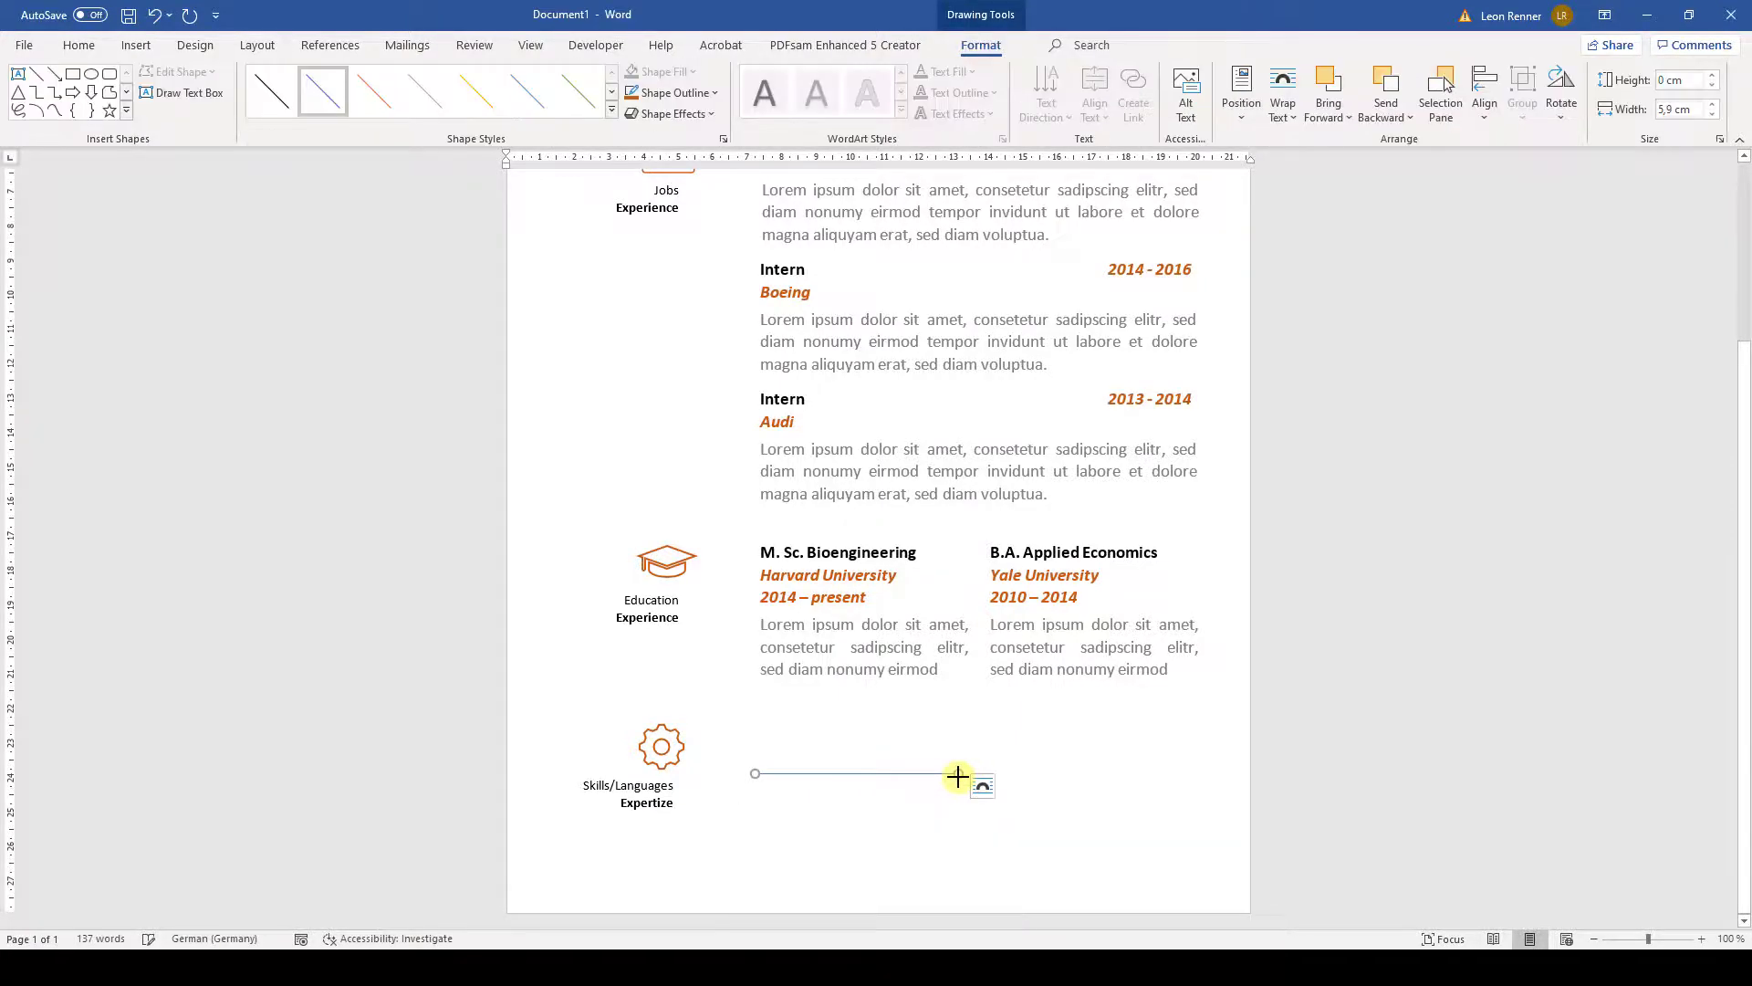
{"action": "left_click", "coordinate": [1671, 111]}
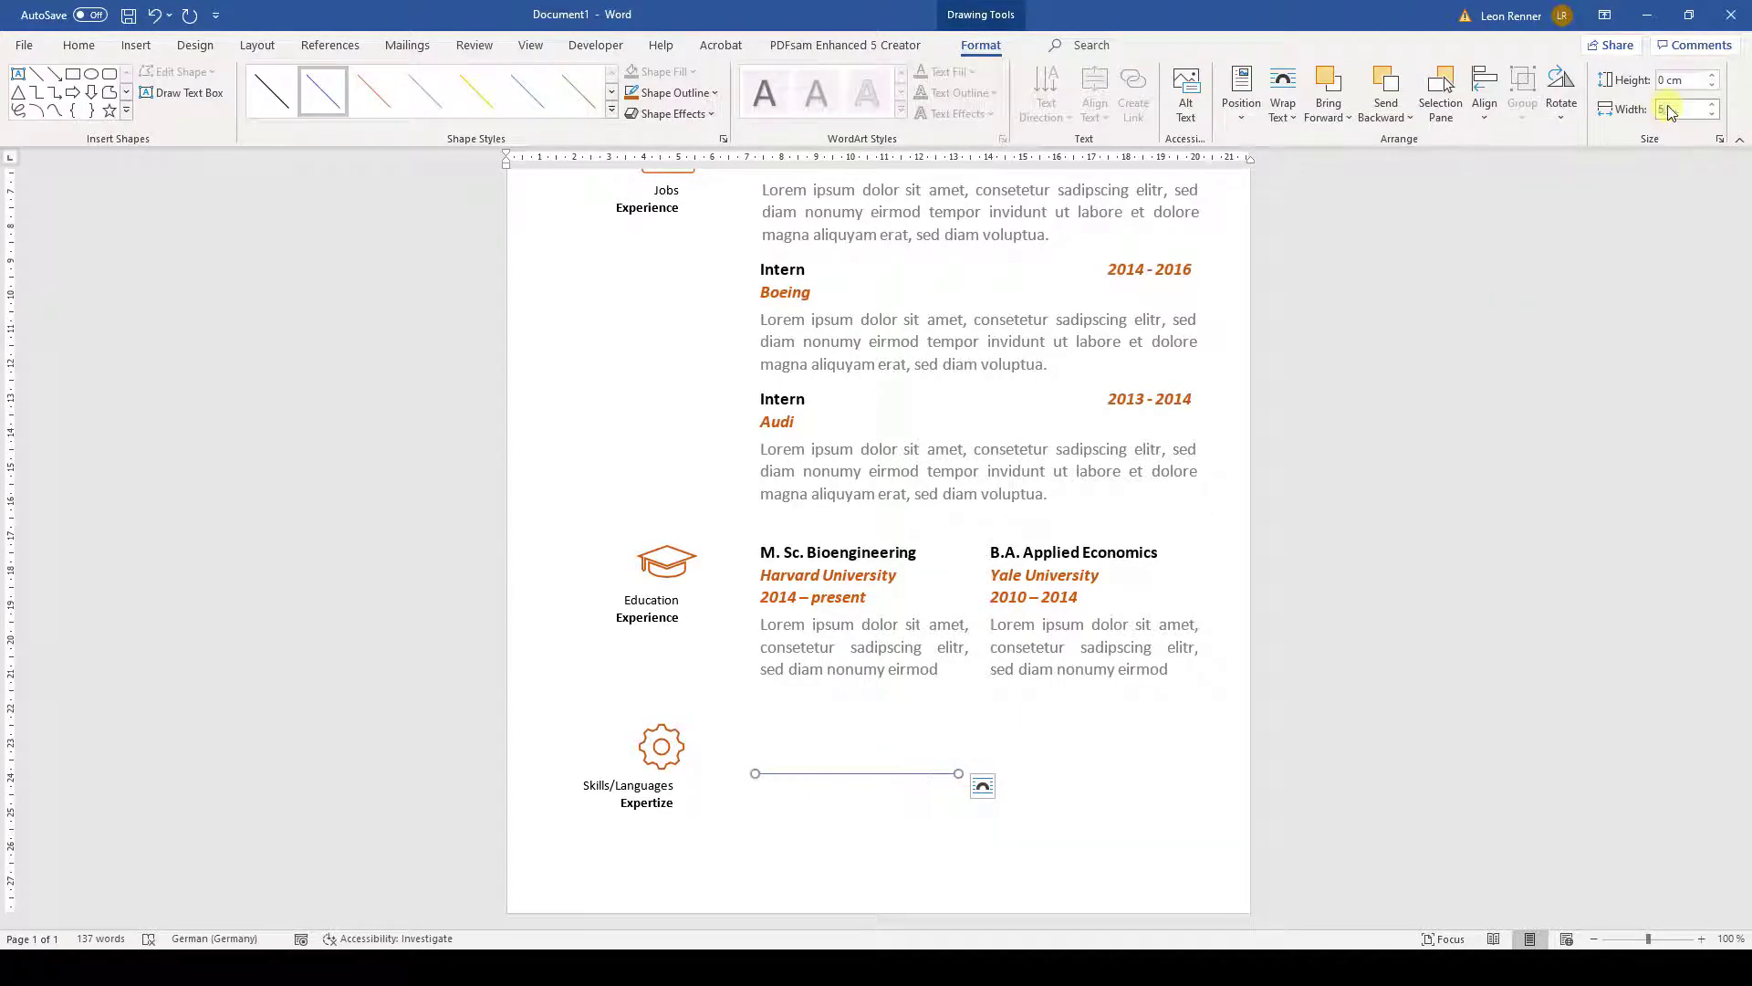
{"action": "type", "text": "6"}
{"action": "key", "text": "Return"}
{"action": "left_click", "coordinate": [714, 93]}
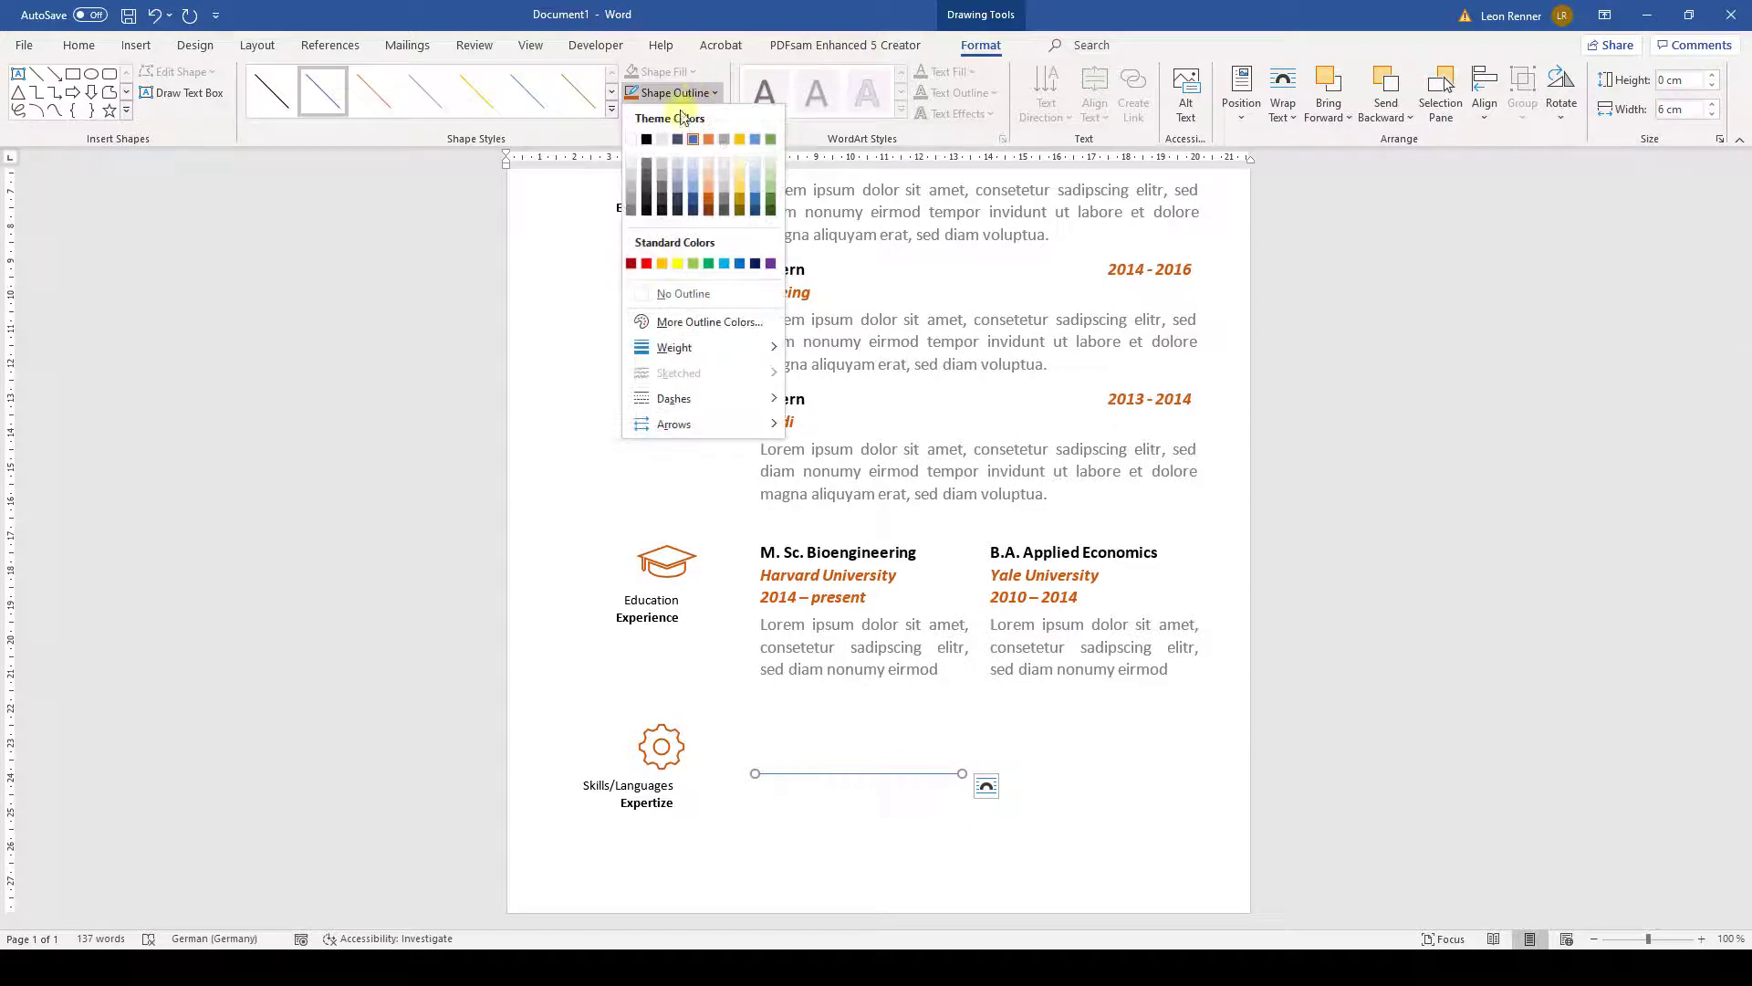
{"action": "left_click", "coordinate": [630, 187]}
{"action": "left_click", "coordinate": [676, 92]}
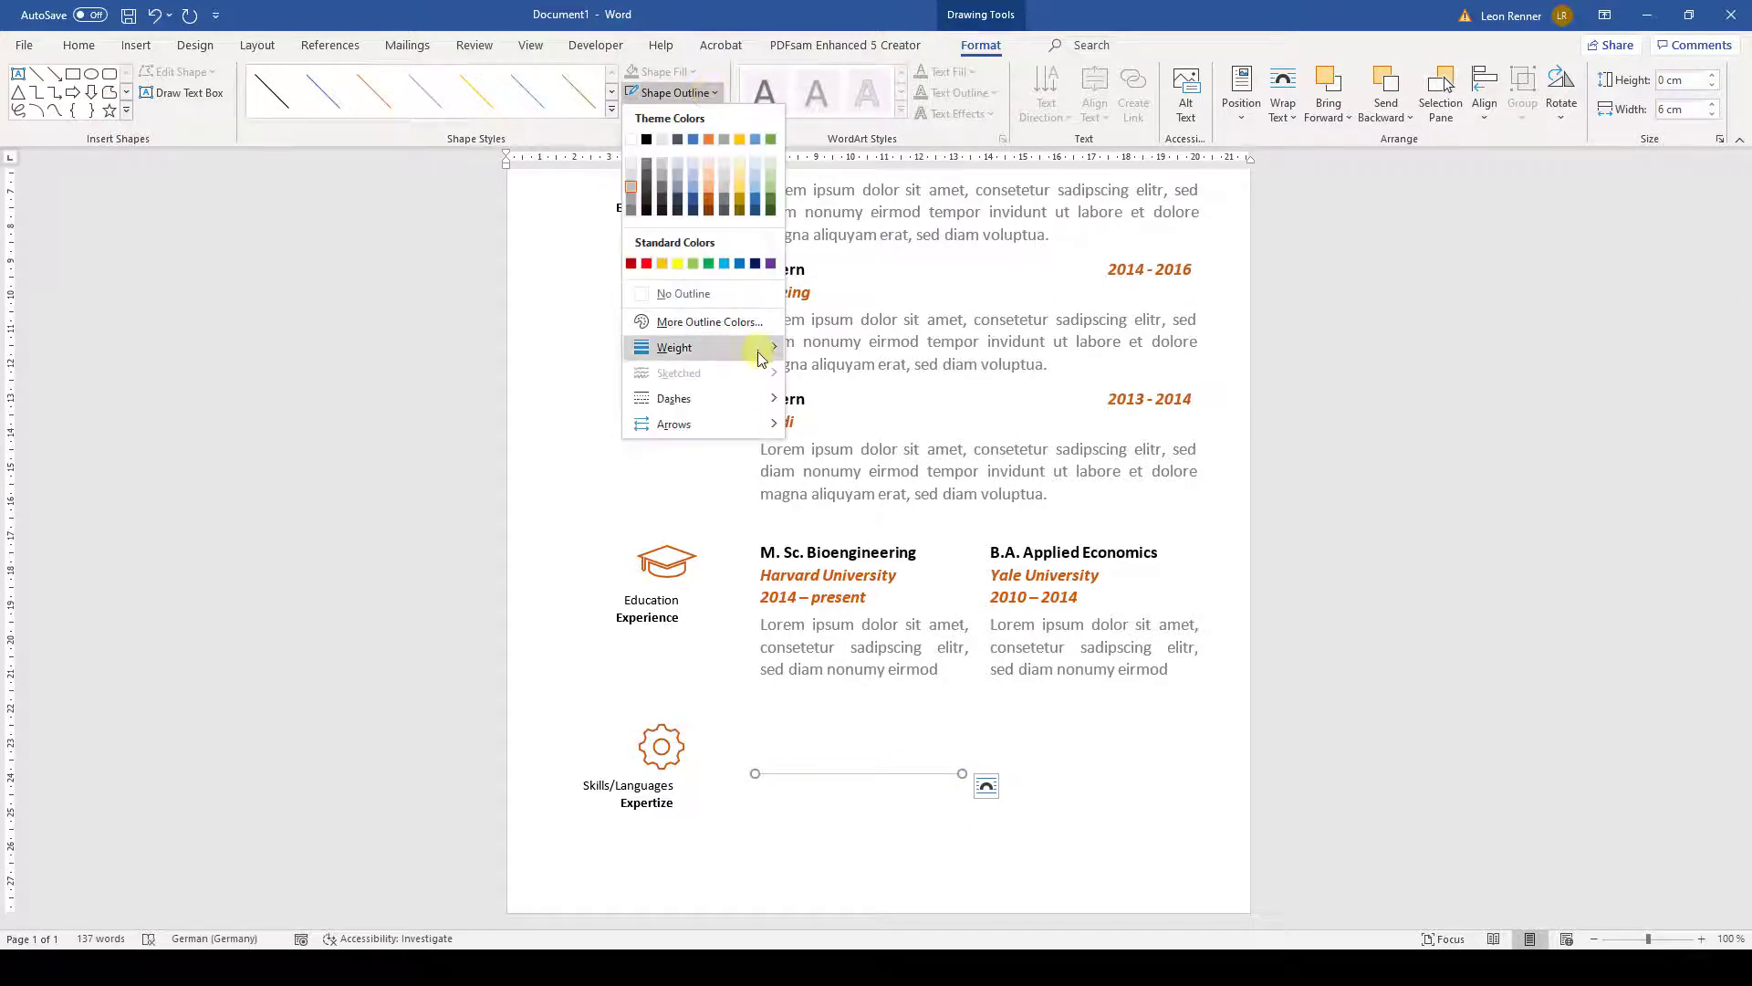
{"action": "mouse_move", "coordinate": [756, 354]}
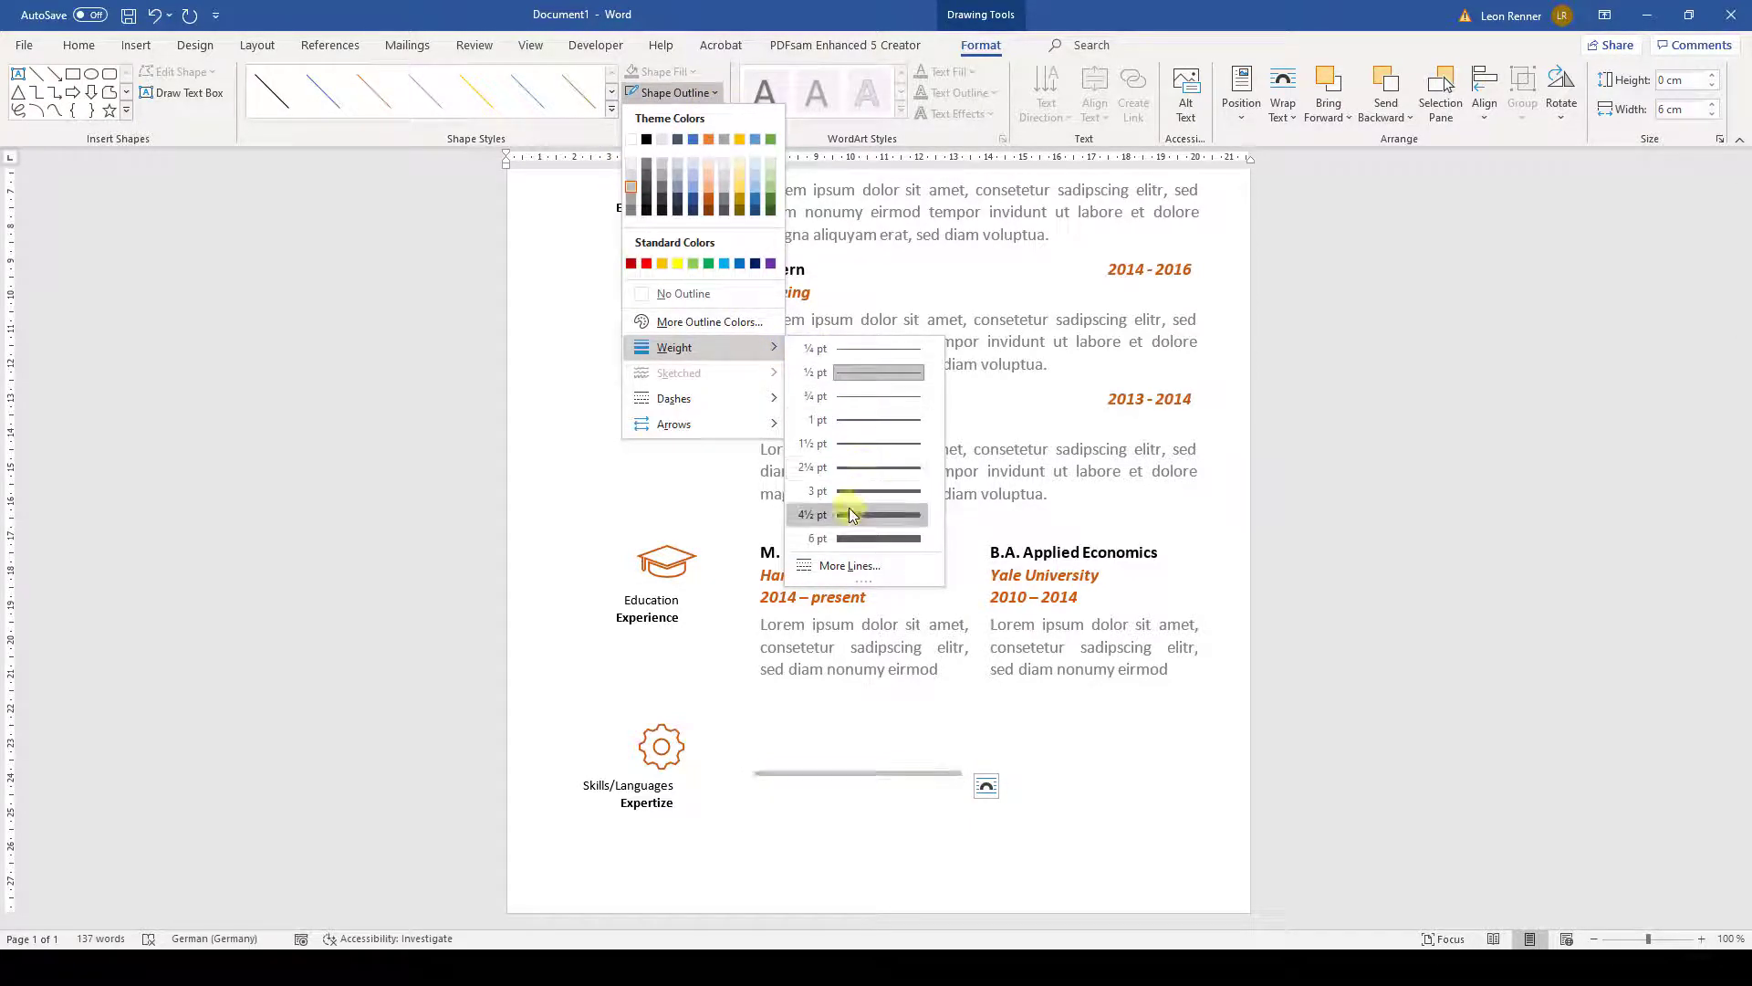
{"action": "left_click", "coordinate": [844, 516]}
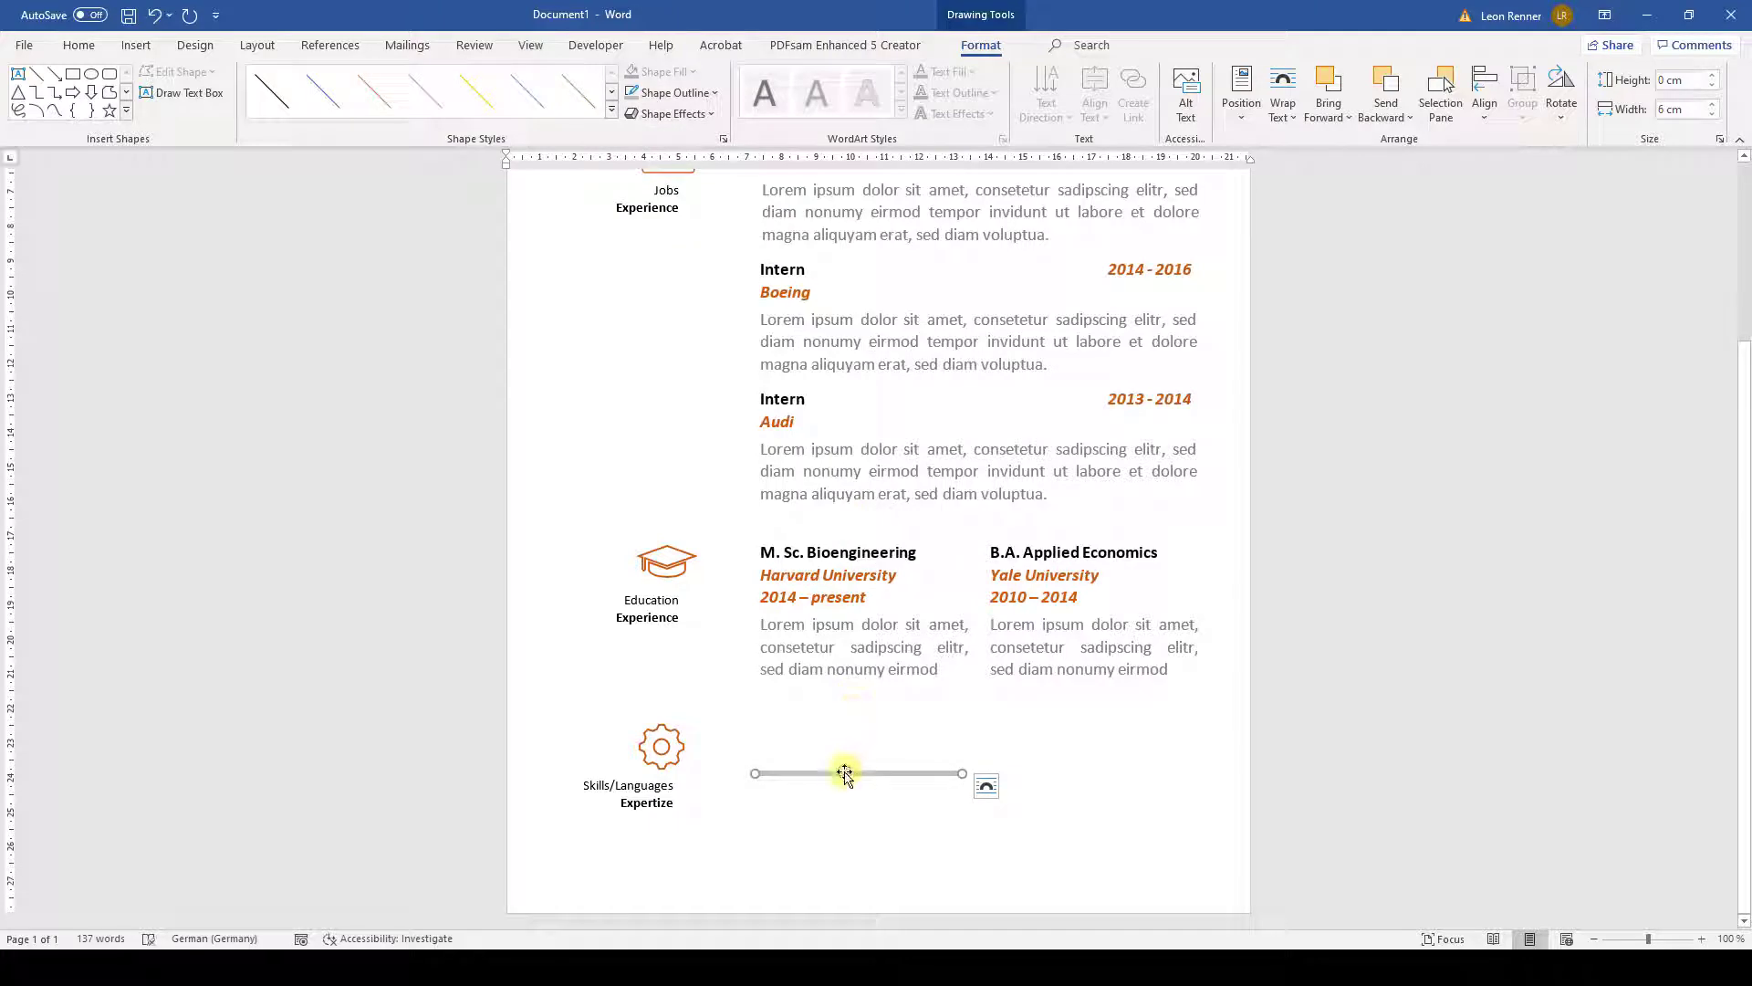
- Duplicate the line in dark orange and align it left and middle over the grey line
{"action": "key", "text": "ctrl+c"}
{"action": "key", "text": "ctrl+v"}
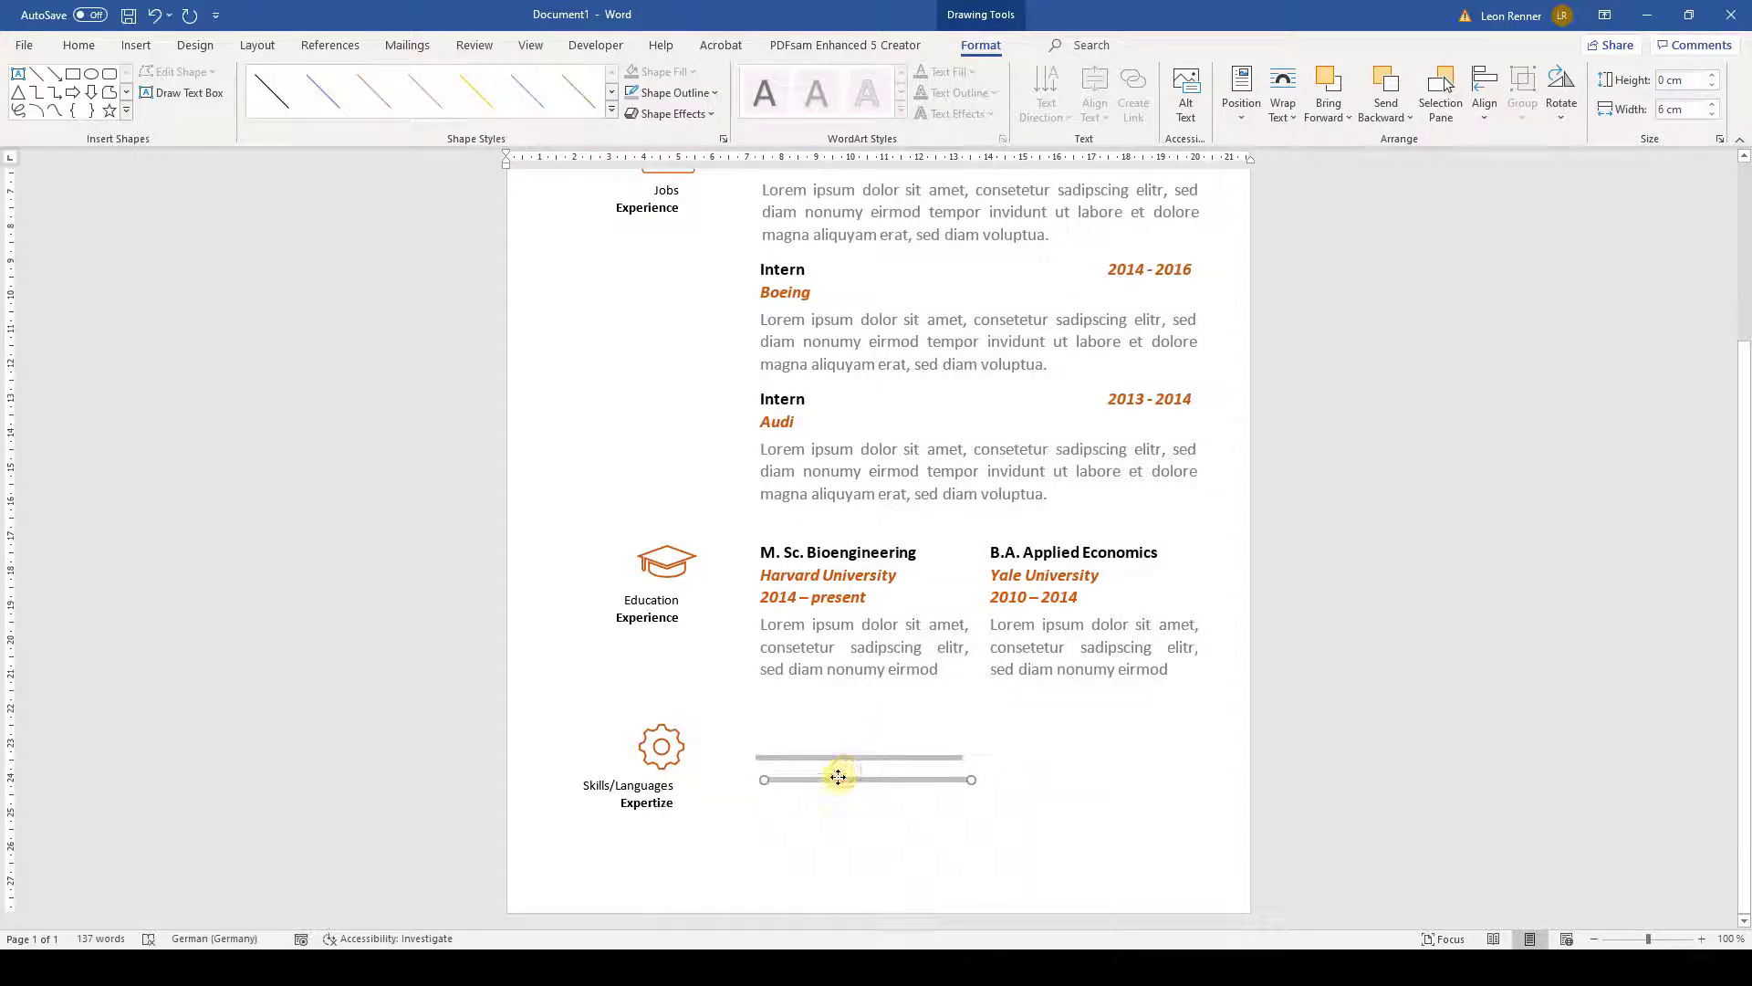
{"action": "left_click_drag", "start_coordinate": [838, 776], "coordinate": [830, 781]}
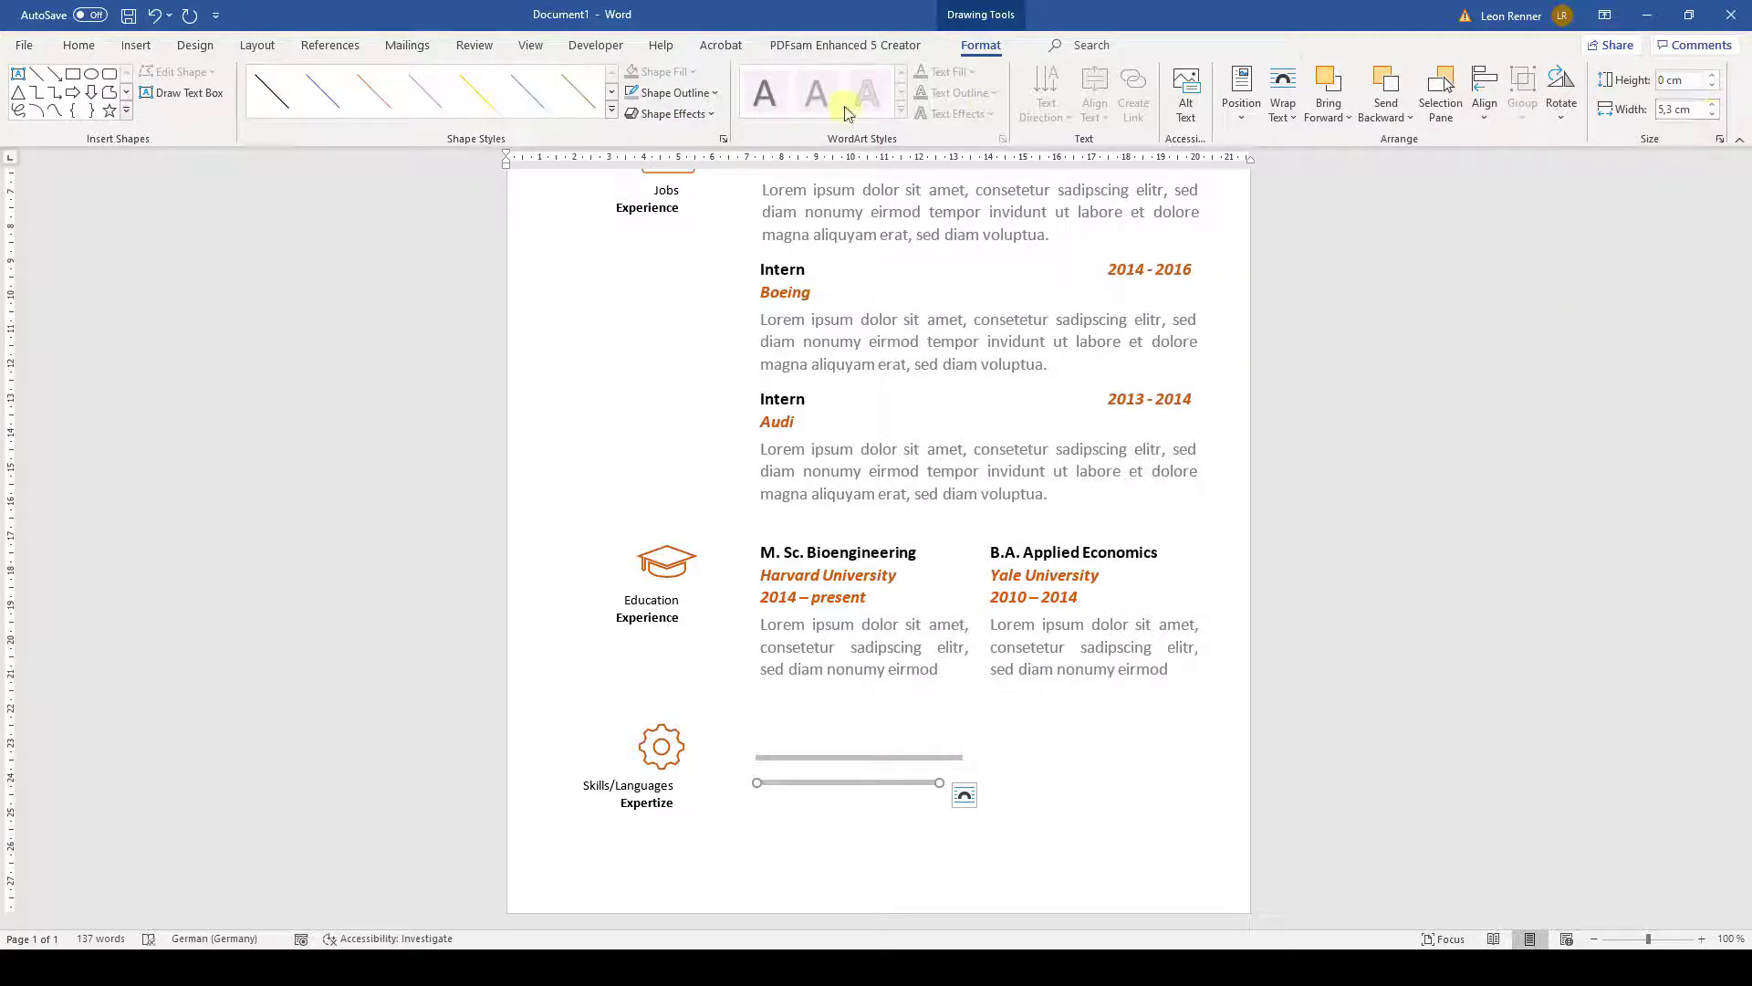
{"action": "left_click", "coordinate": [712, 93]}
{"action": "left_click", "coordinate": [711, 202]}
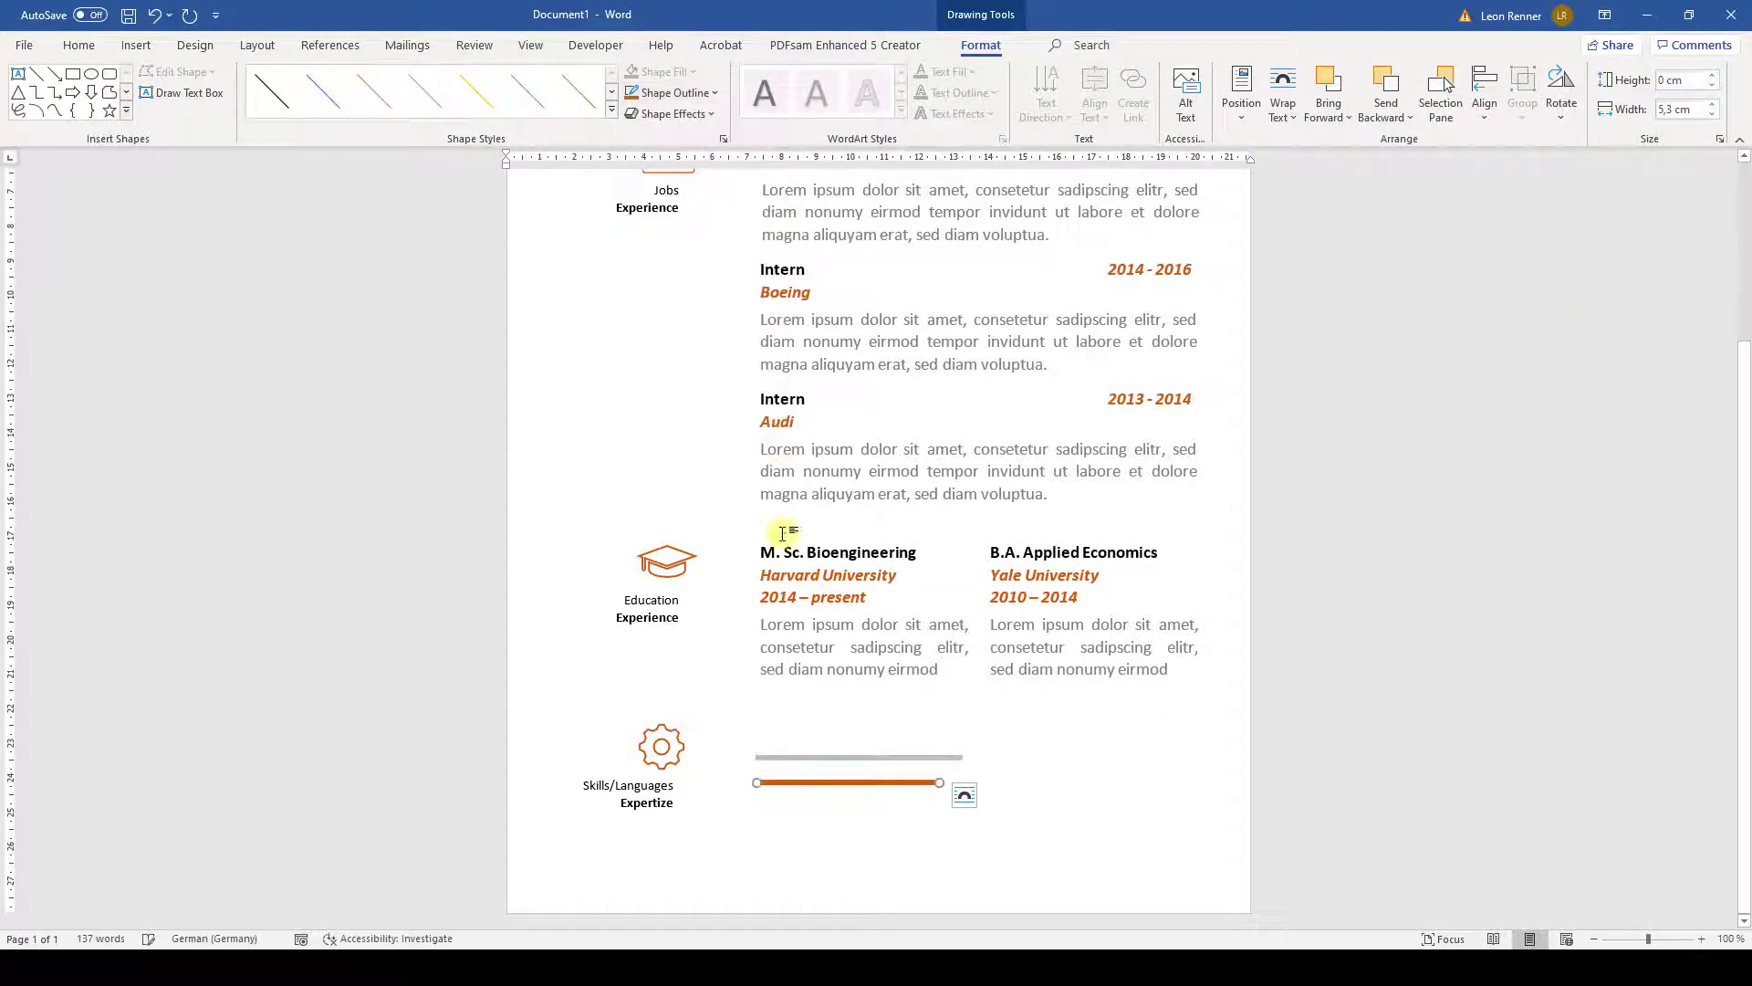
{"action": "left_click", "coordinate": [805, 755], "text": "ctrl"}
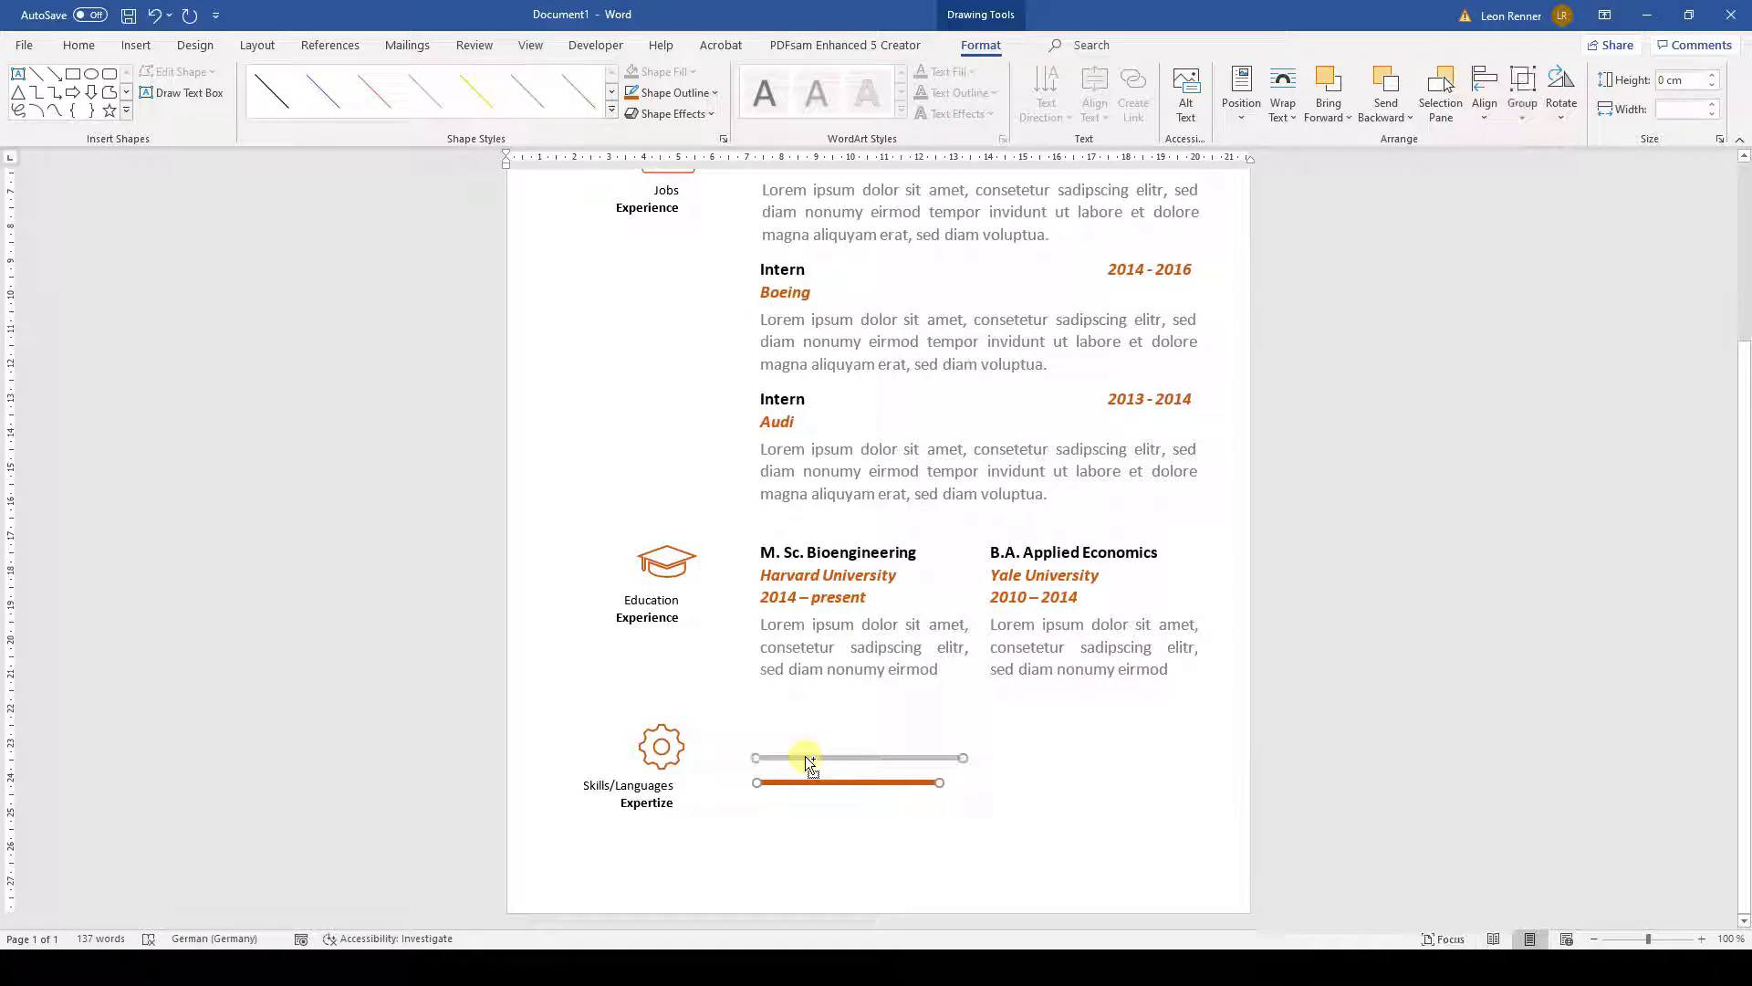
{"action": "left_click", "coordinate": [1485, 95]}
{"action": "left_click", "coordinate": [1510, 144]}
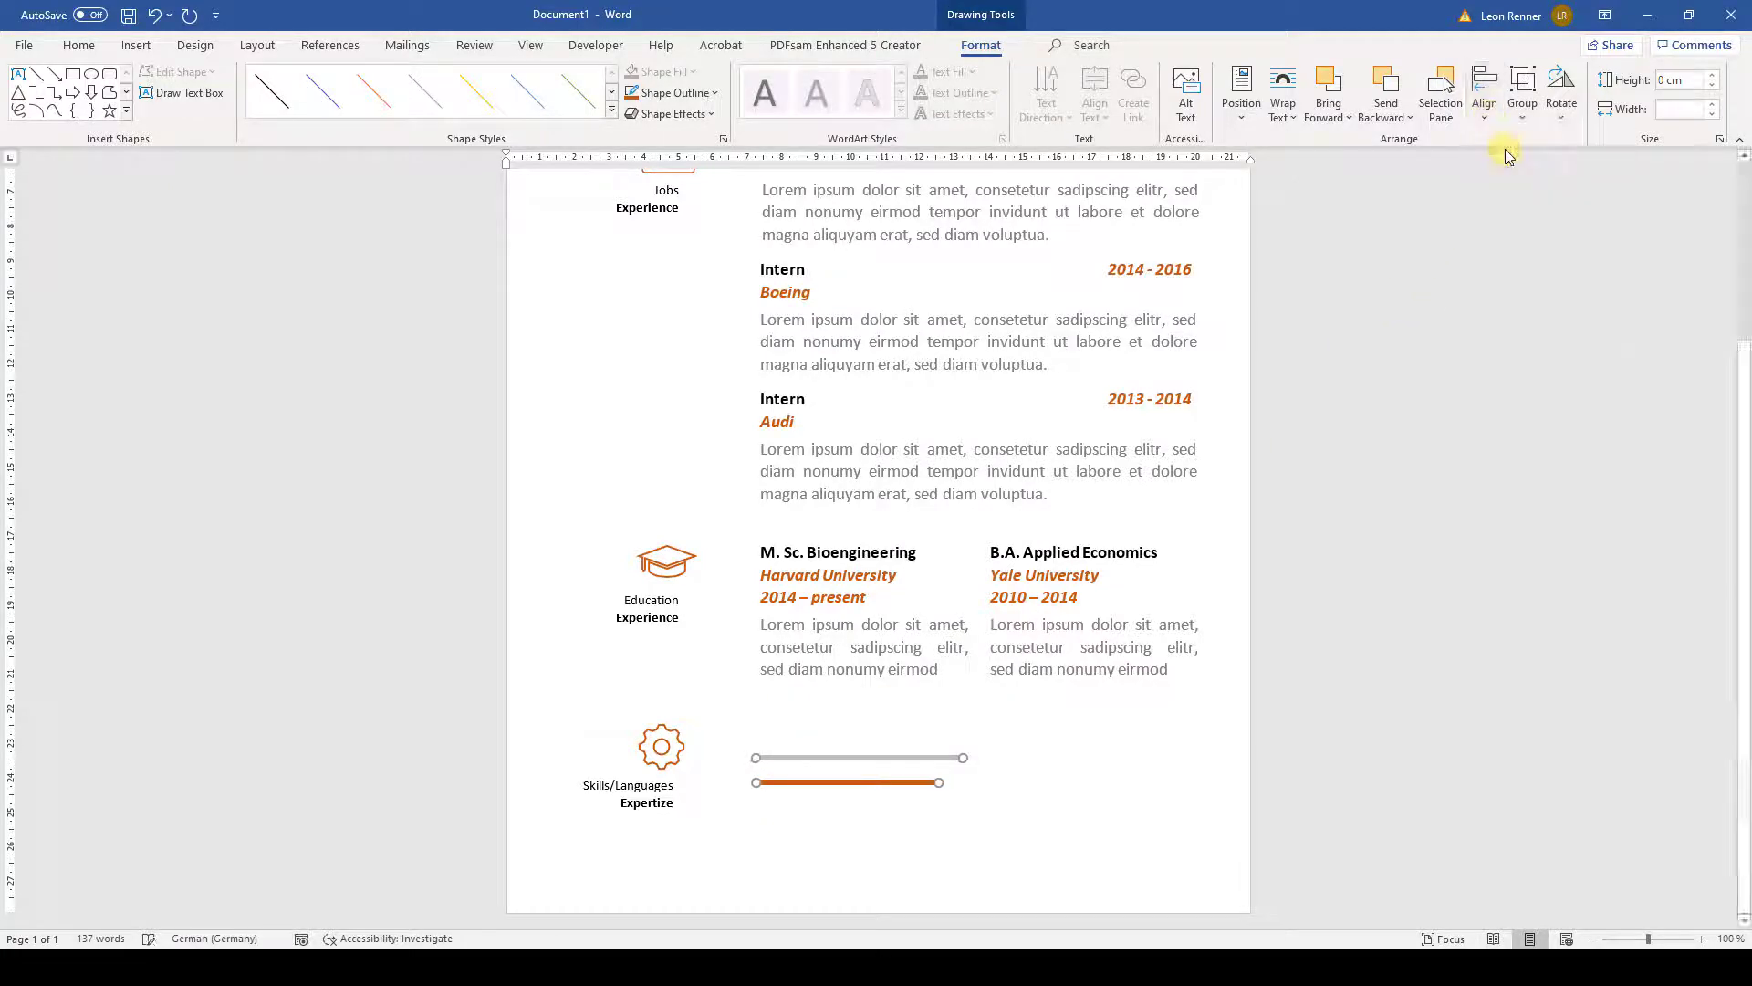
{"action": "left_click", "coordinate": [1484, 96]}
{"action": "left_click", "coordinate": [1511, 260]}
{"action": "left_click", "coordinate": [391, 306]}
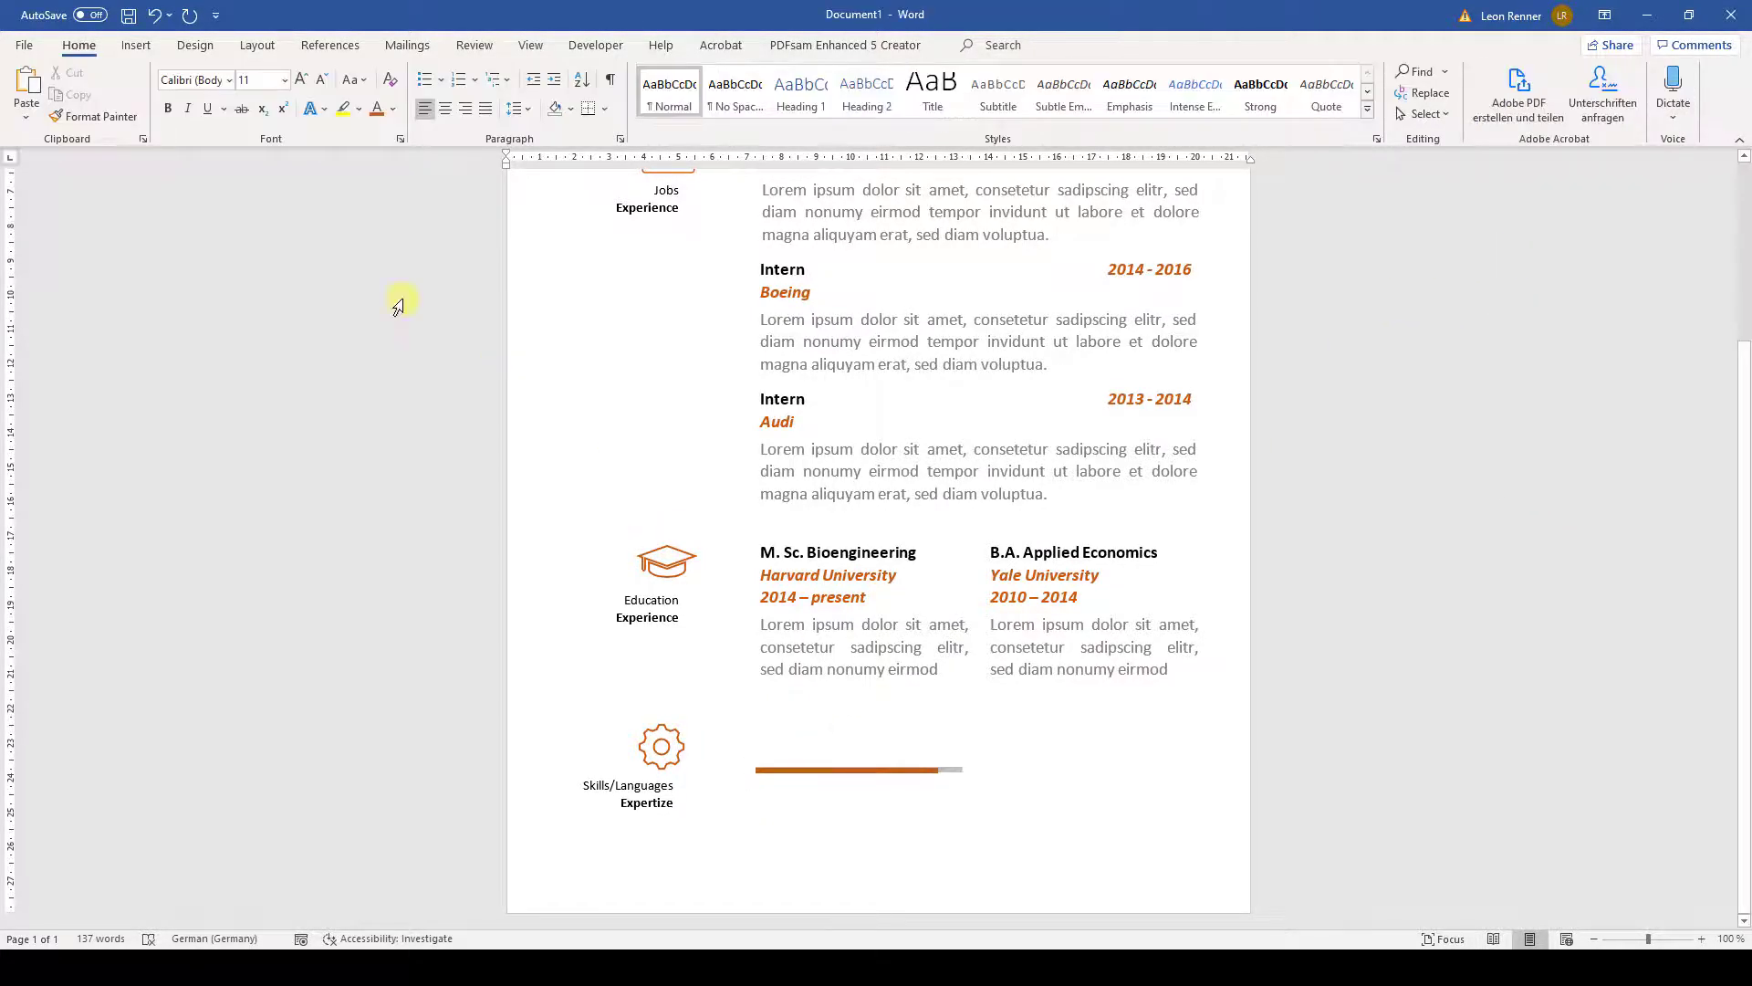
{"action": "left_click", "coordinate": [133, 48]}
- Insert a borderless, unfilled simple text box reading 'MS Word, MS Excel'
{"action": "left_click", "coordinate": [1178, 101]}
{"action": "left_click", "coordinate": [1192, 201]}
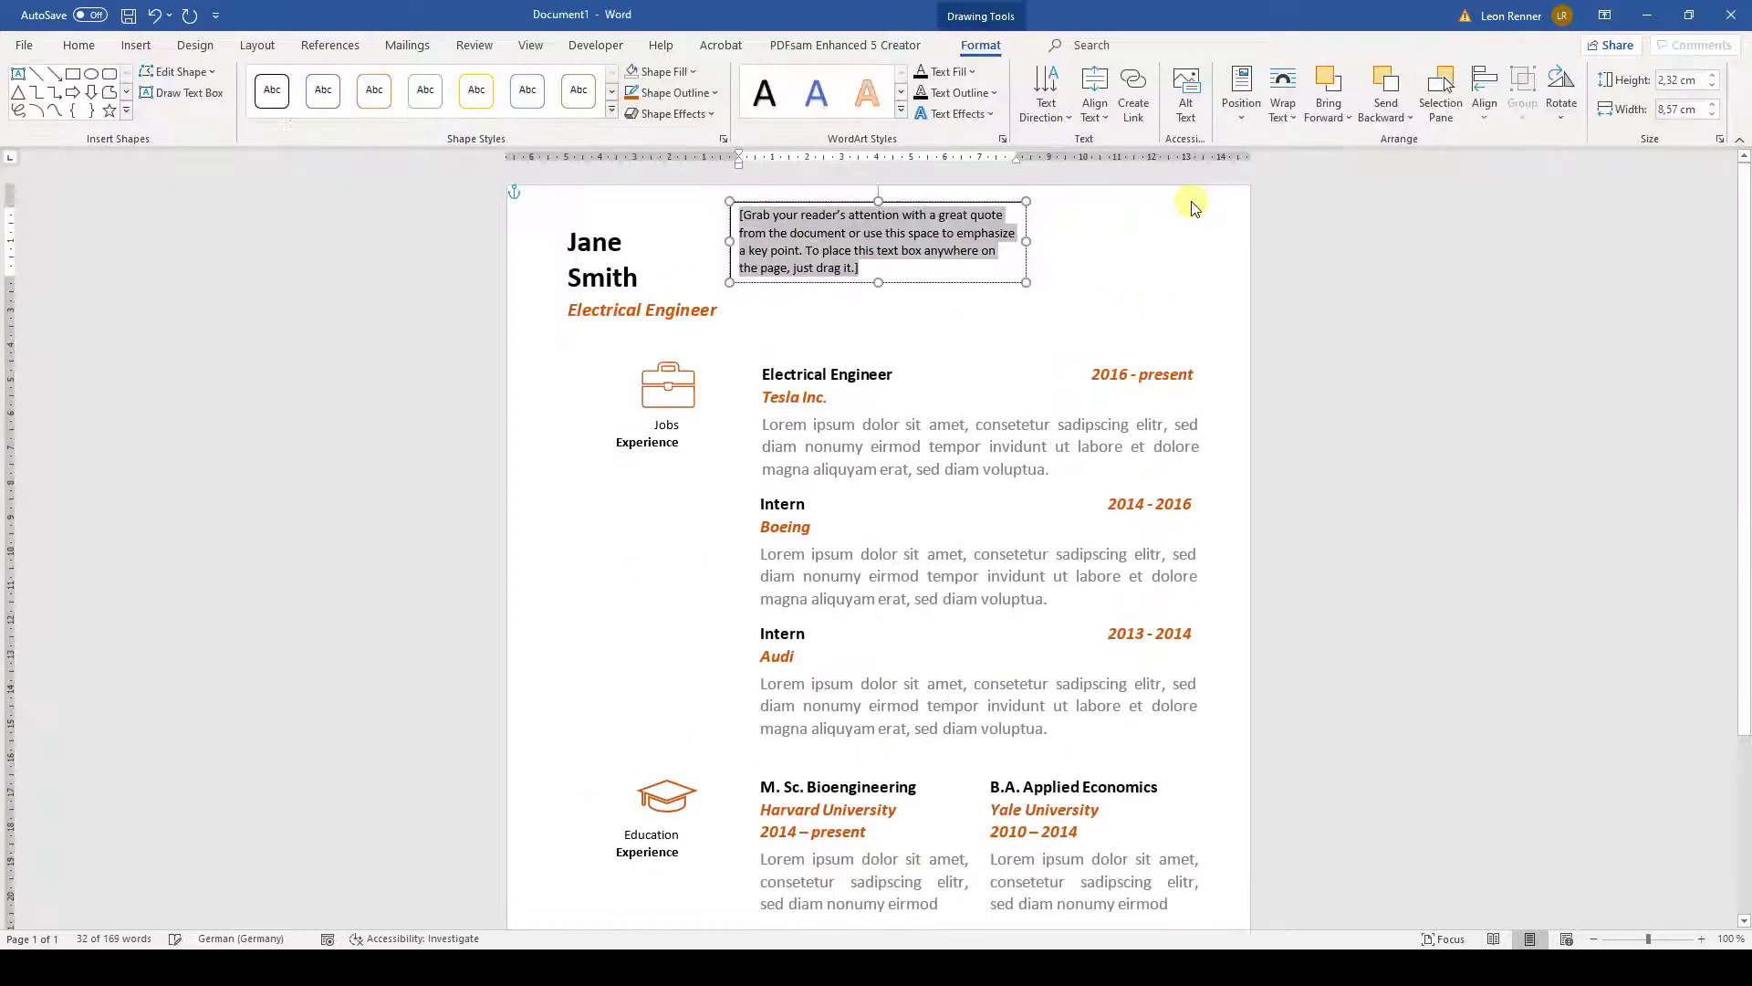
{"action": "left_click", "coordinate": [712, 92]}
{"action": "left_click", "coordinate": [671, 282]}
{"action": "left_click", "coordinate": [692, 71]}
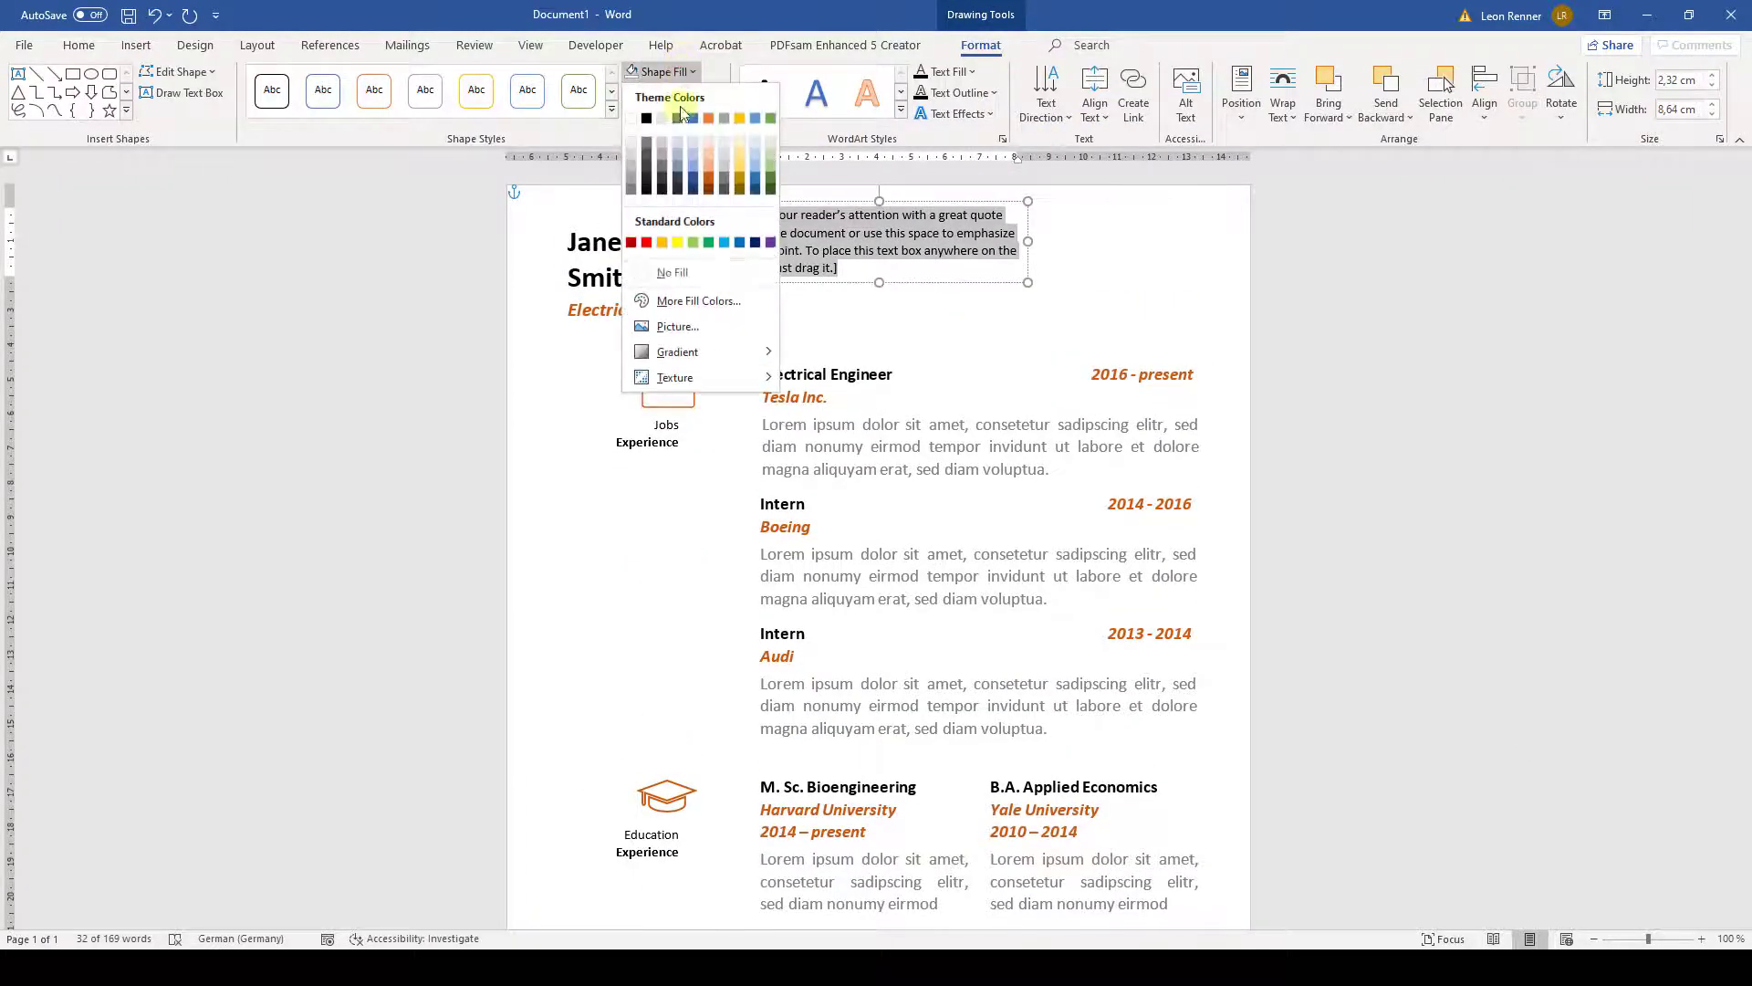
{"action": "left_click", "coordinate": [664, 272]}
{"action": "left_click", "coordinate": [856, 260]}
{"action": "type", "text": "MS Wo"}
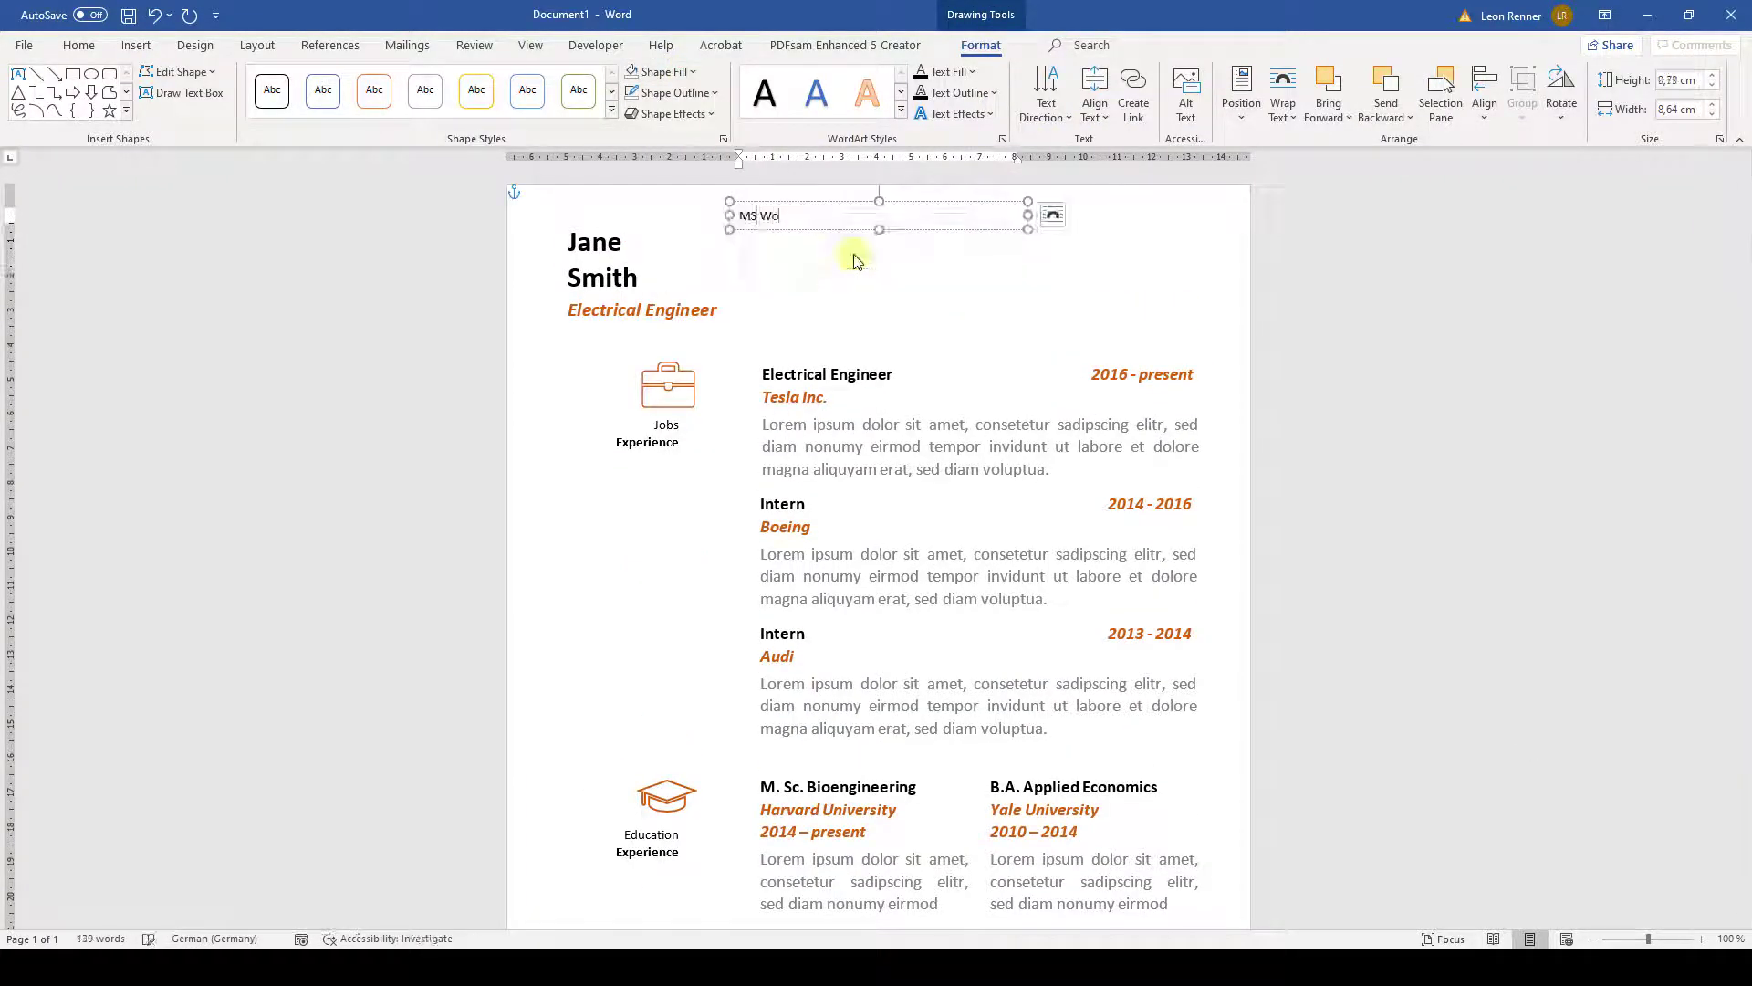
{"action": "type", "text": "rd, MS Excel"}
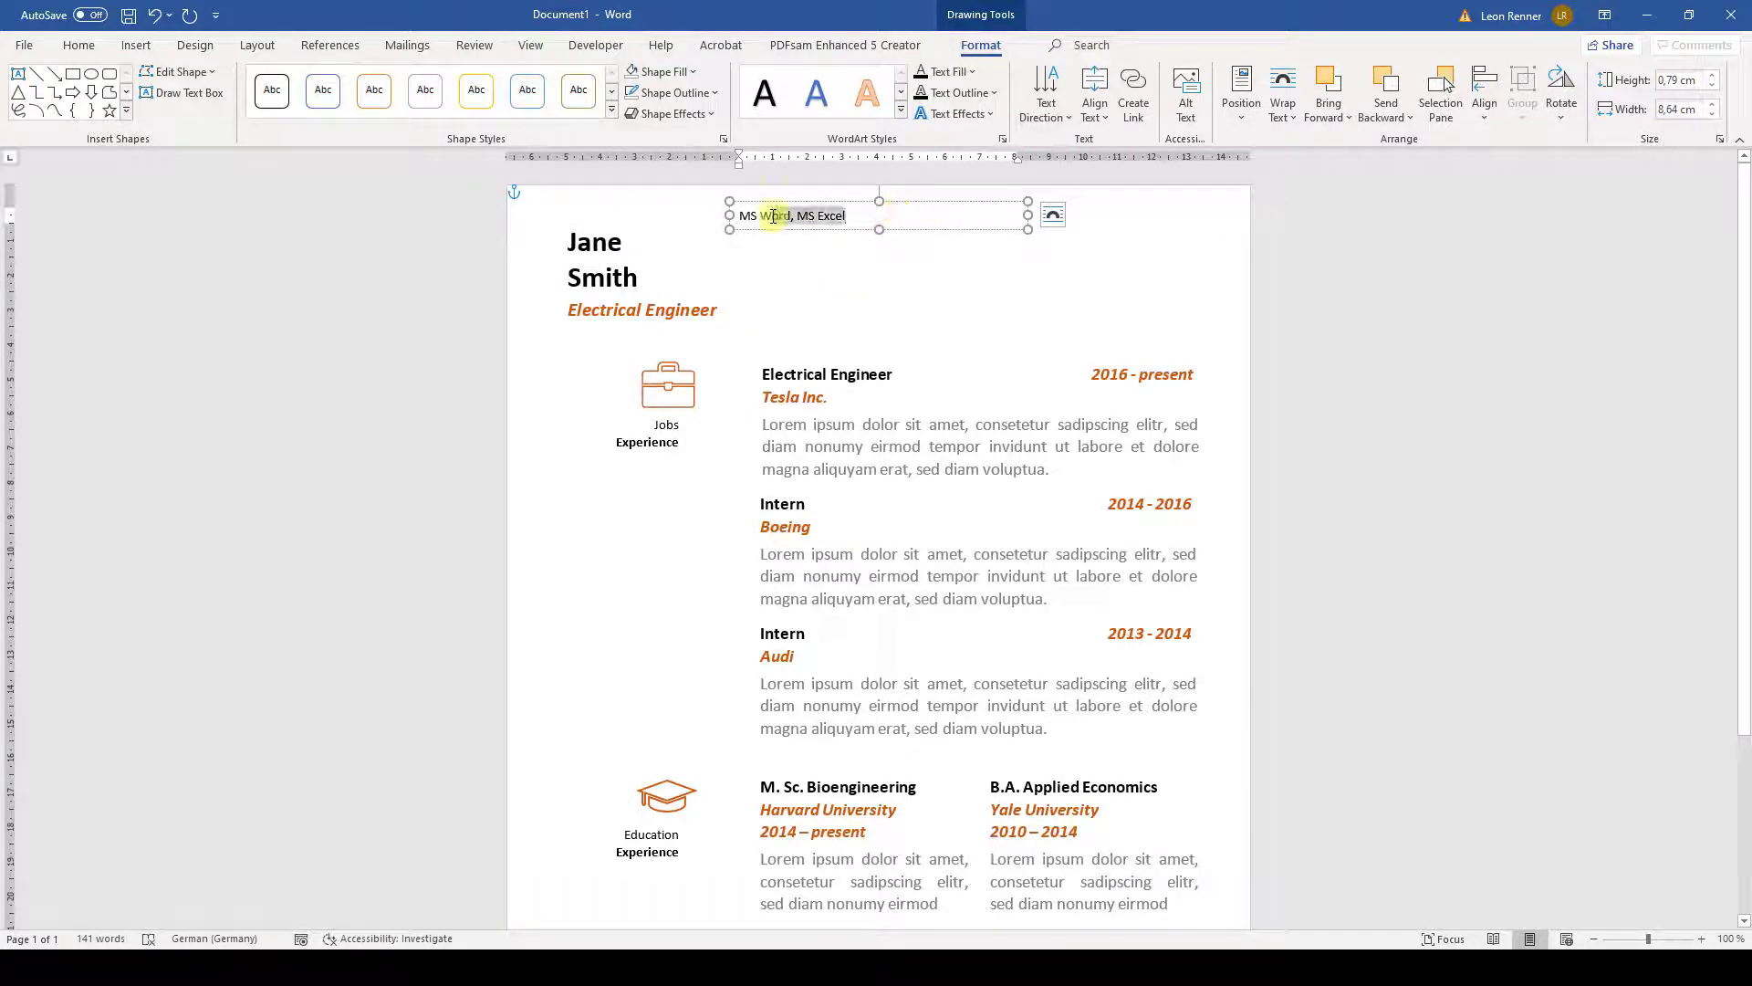
- Enlarge the label's font, set the box width to 6,6 cm, and drag it down toward the skills area
{"action": "left_click_drag", "start_coordinate": [774, 215], "coordinate": [738, 216]}
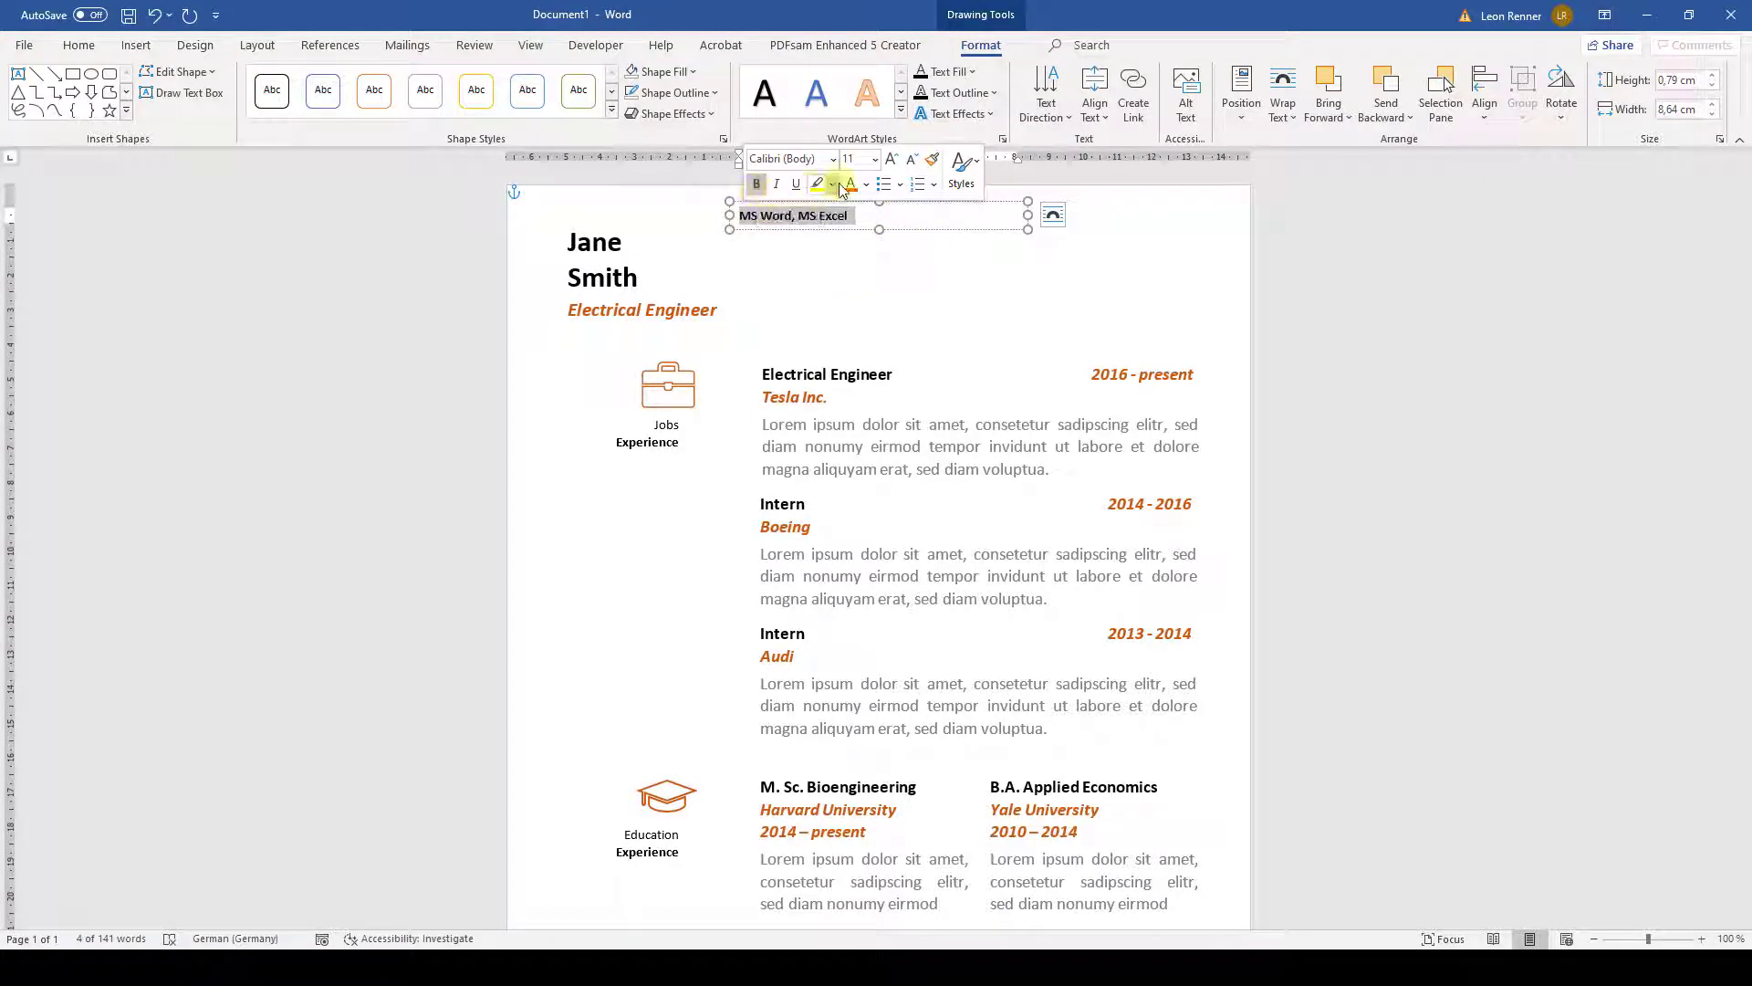
{"action": "left_click", "coordinate": [874, 159]}
{"action": "left_click", "coordinate": [852, 283]}
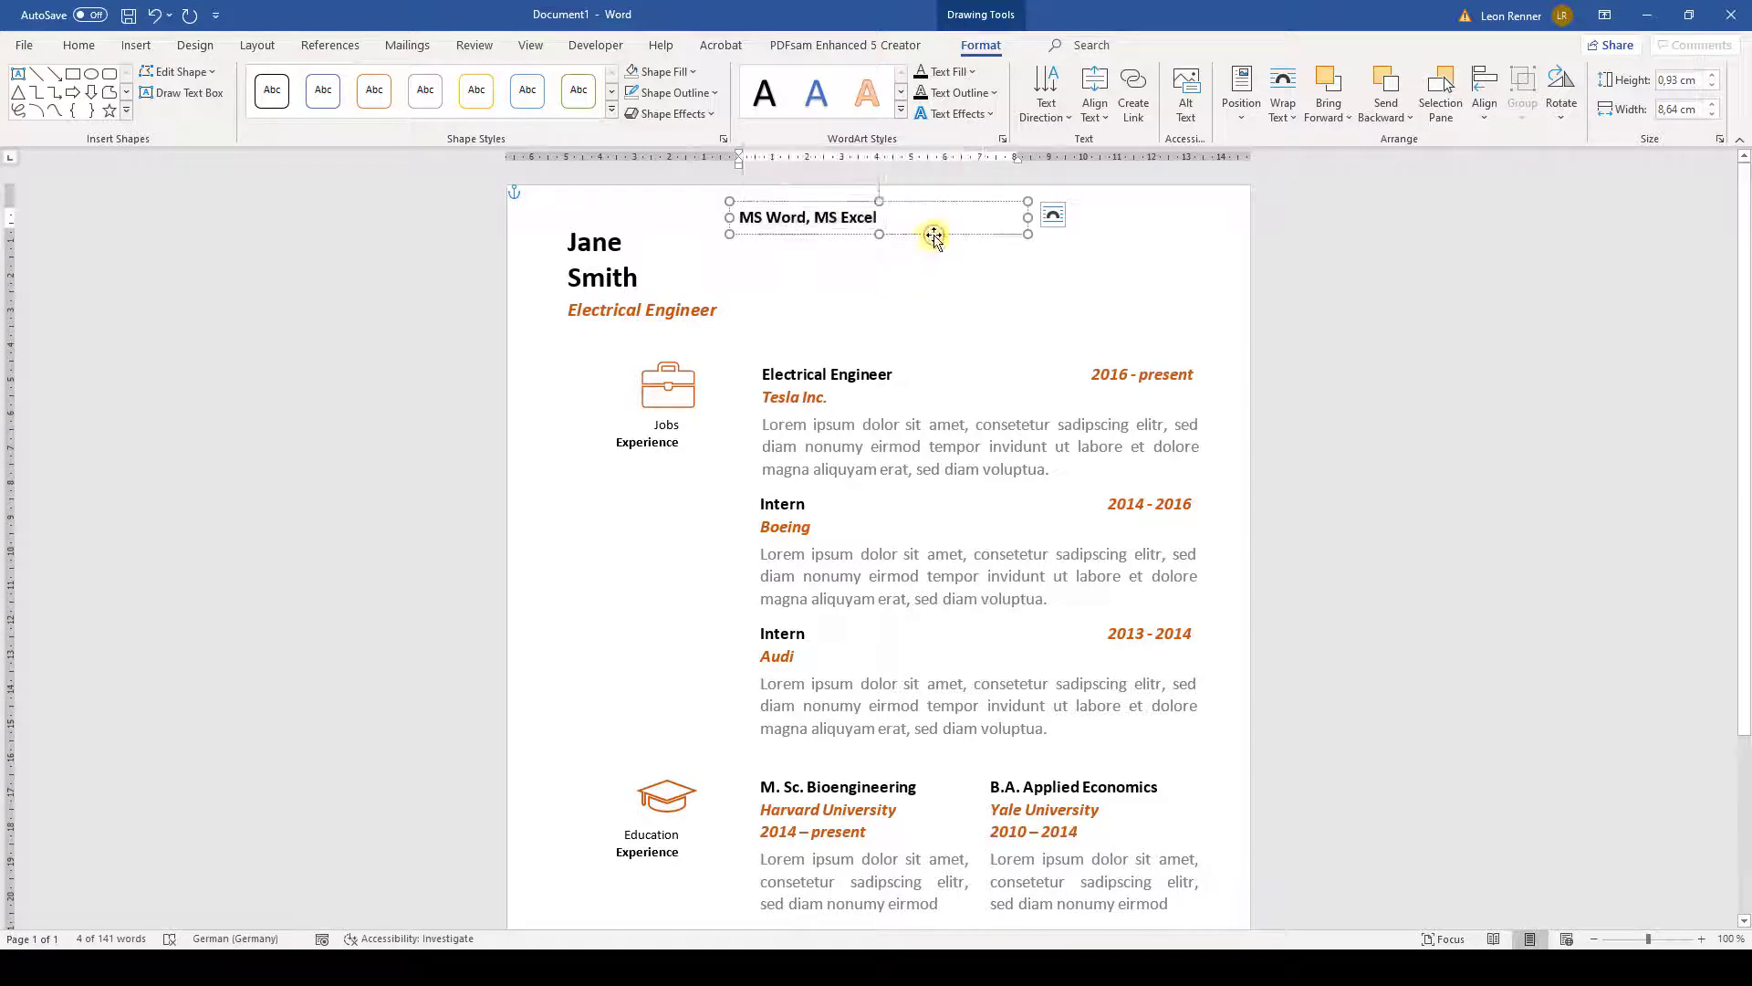
{"action": "left_click", "coordinate": [934, 235]}
{"action": "left_click", "coordinate": [1669, 109]}
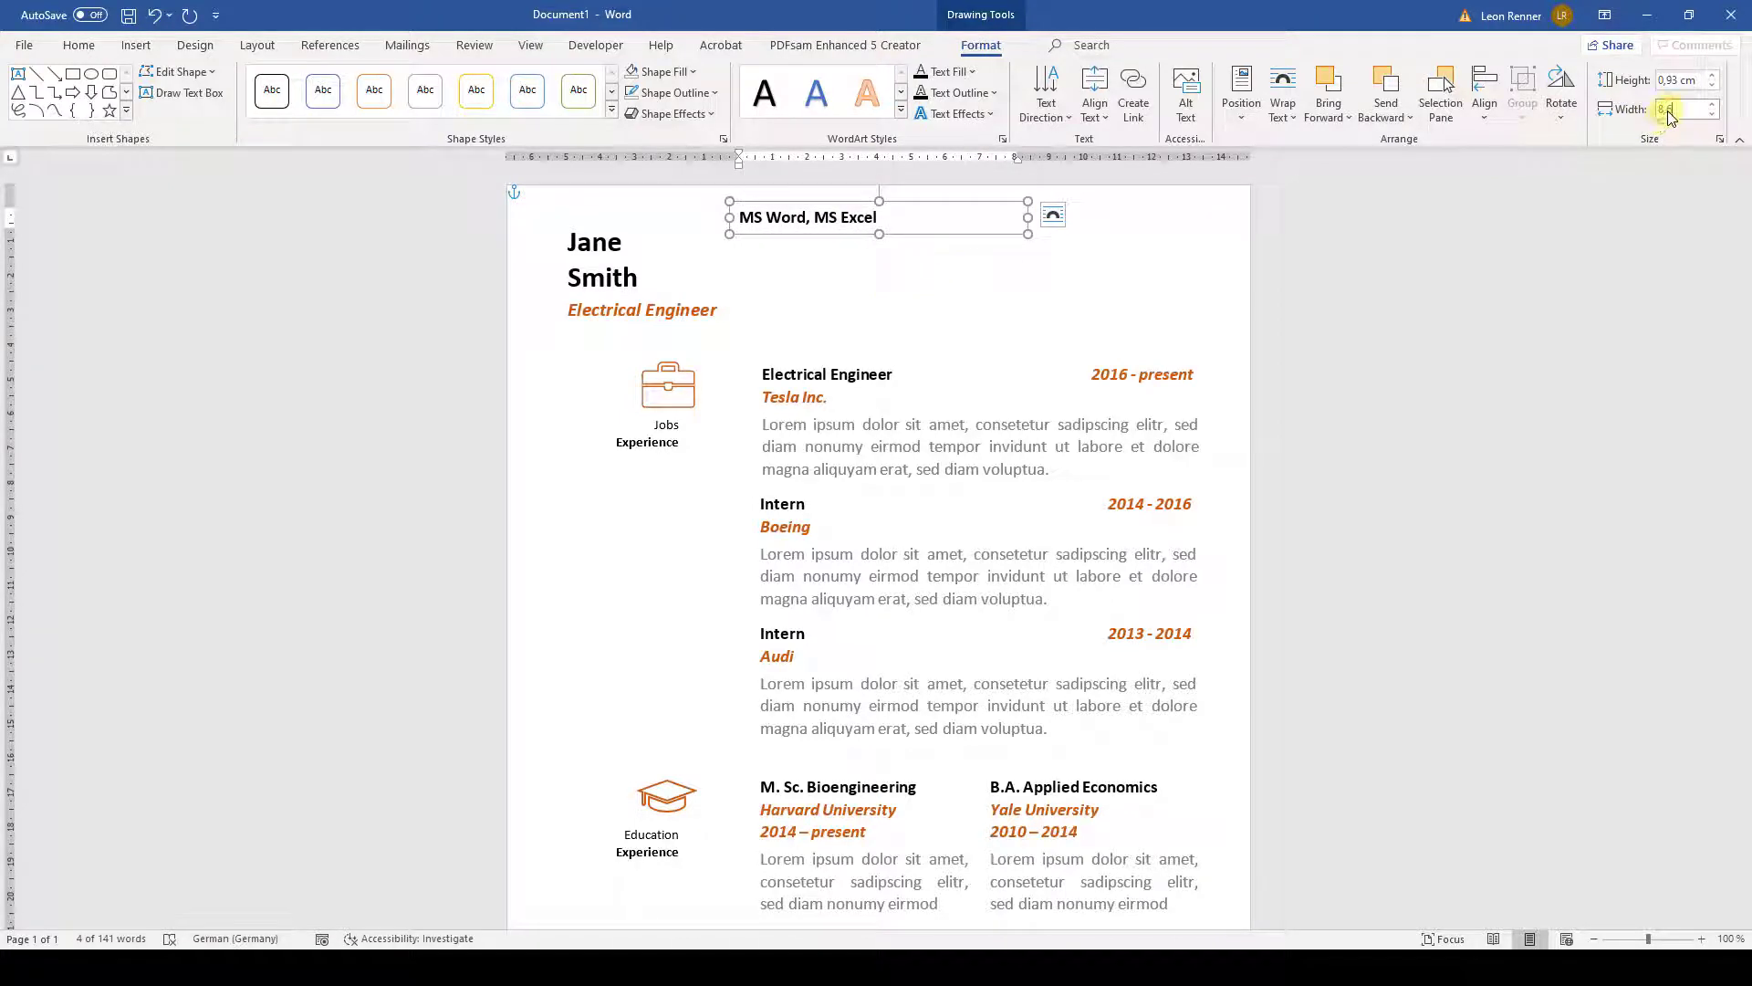
{"action": "type", "text": "6,6"}
{"action": "key", "text": "Return"}
{"action": "left_click_drag", "start_coordinate": [963, 205], "coordinate": [946, 897]}
{"action": "scroll", "coordinate": [966, 744], "scroll_direction": "down", "scroll_amount": 3}
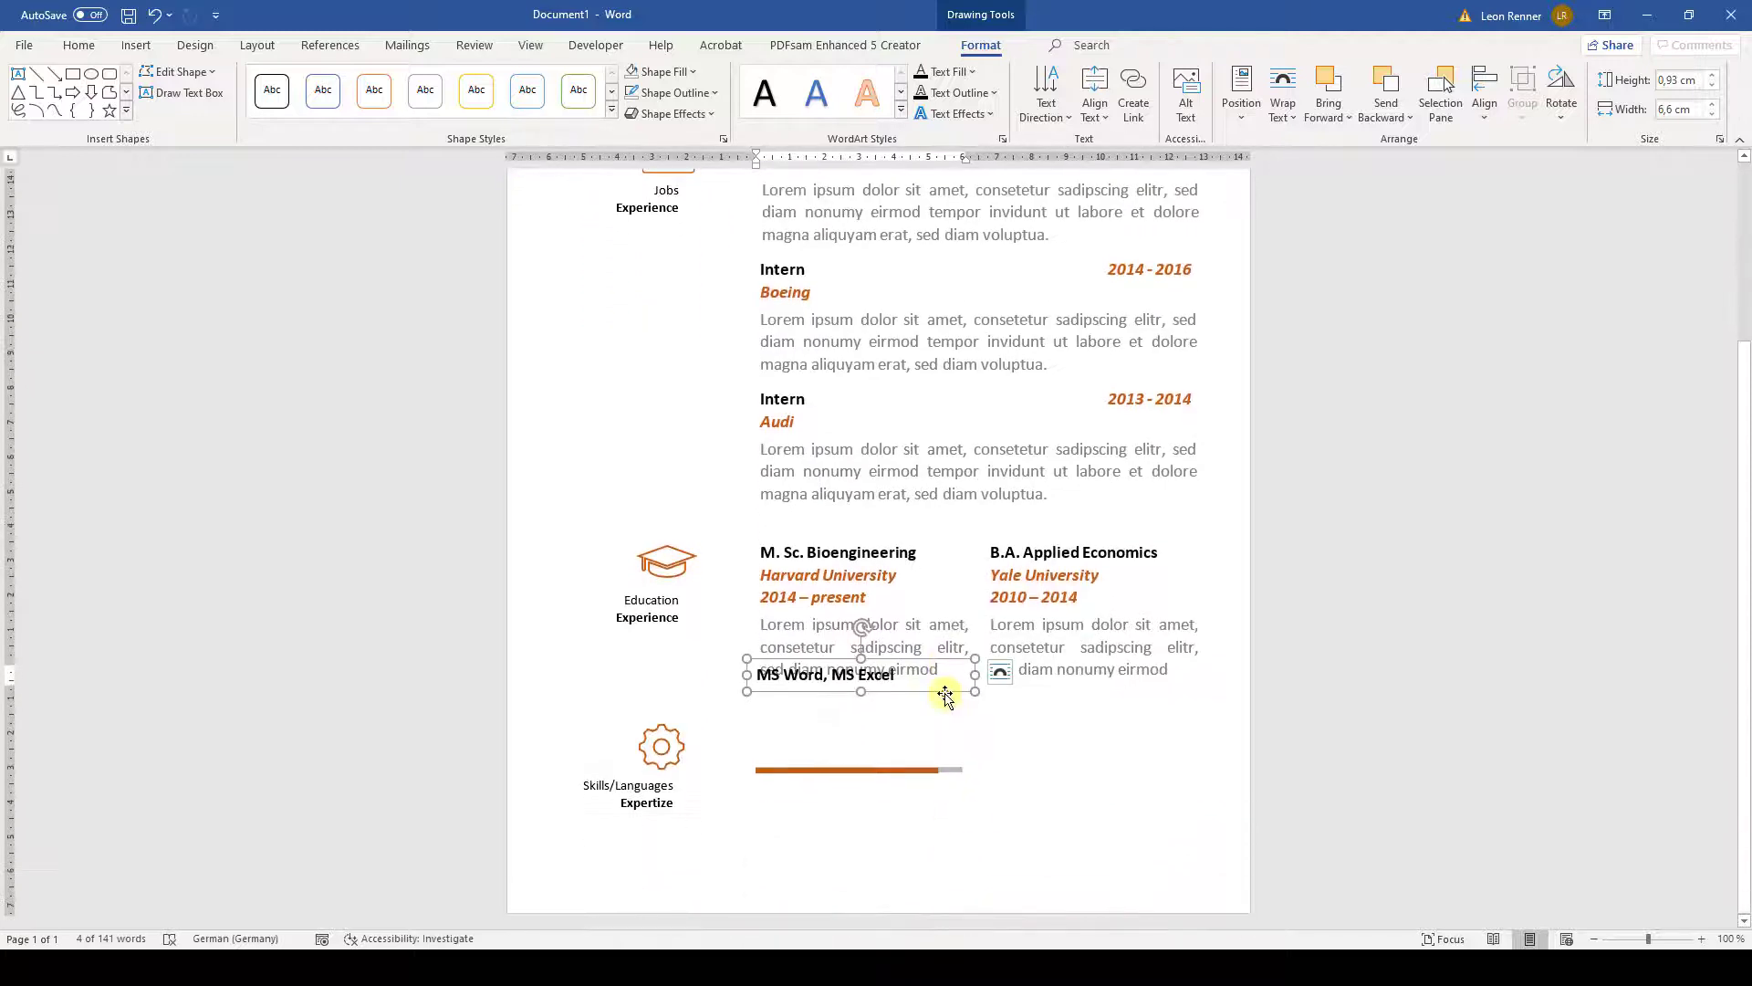
- Move the label toward the skill bar and group the orange and grey lines
{"action": "left_click_drag", "start_coordinate": [945, 695], "coordinate": [949, 758]}
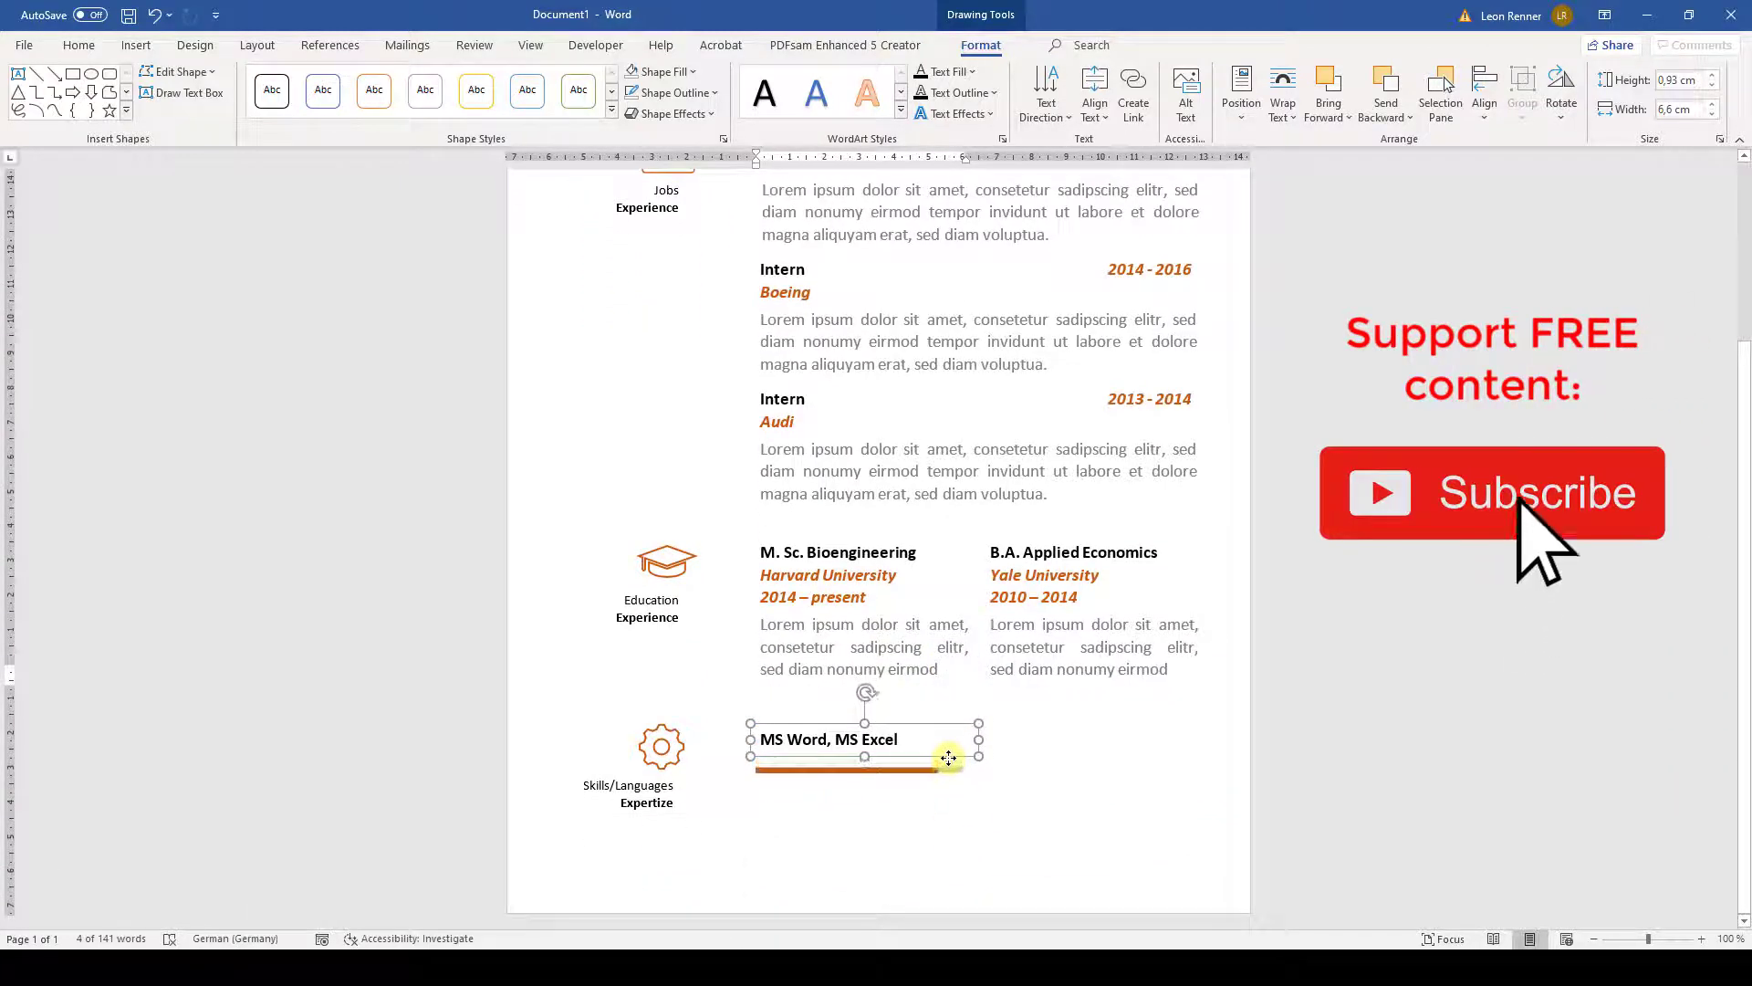
{"action": "left_click", "coordinate": [944, 770]}
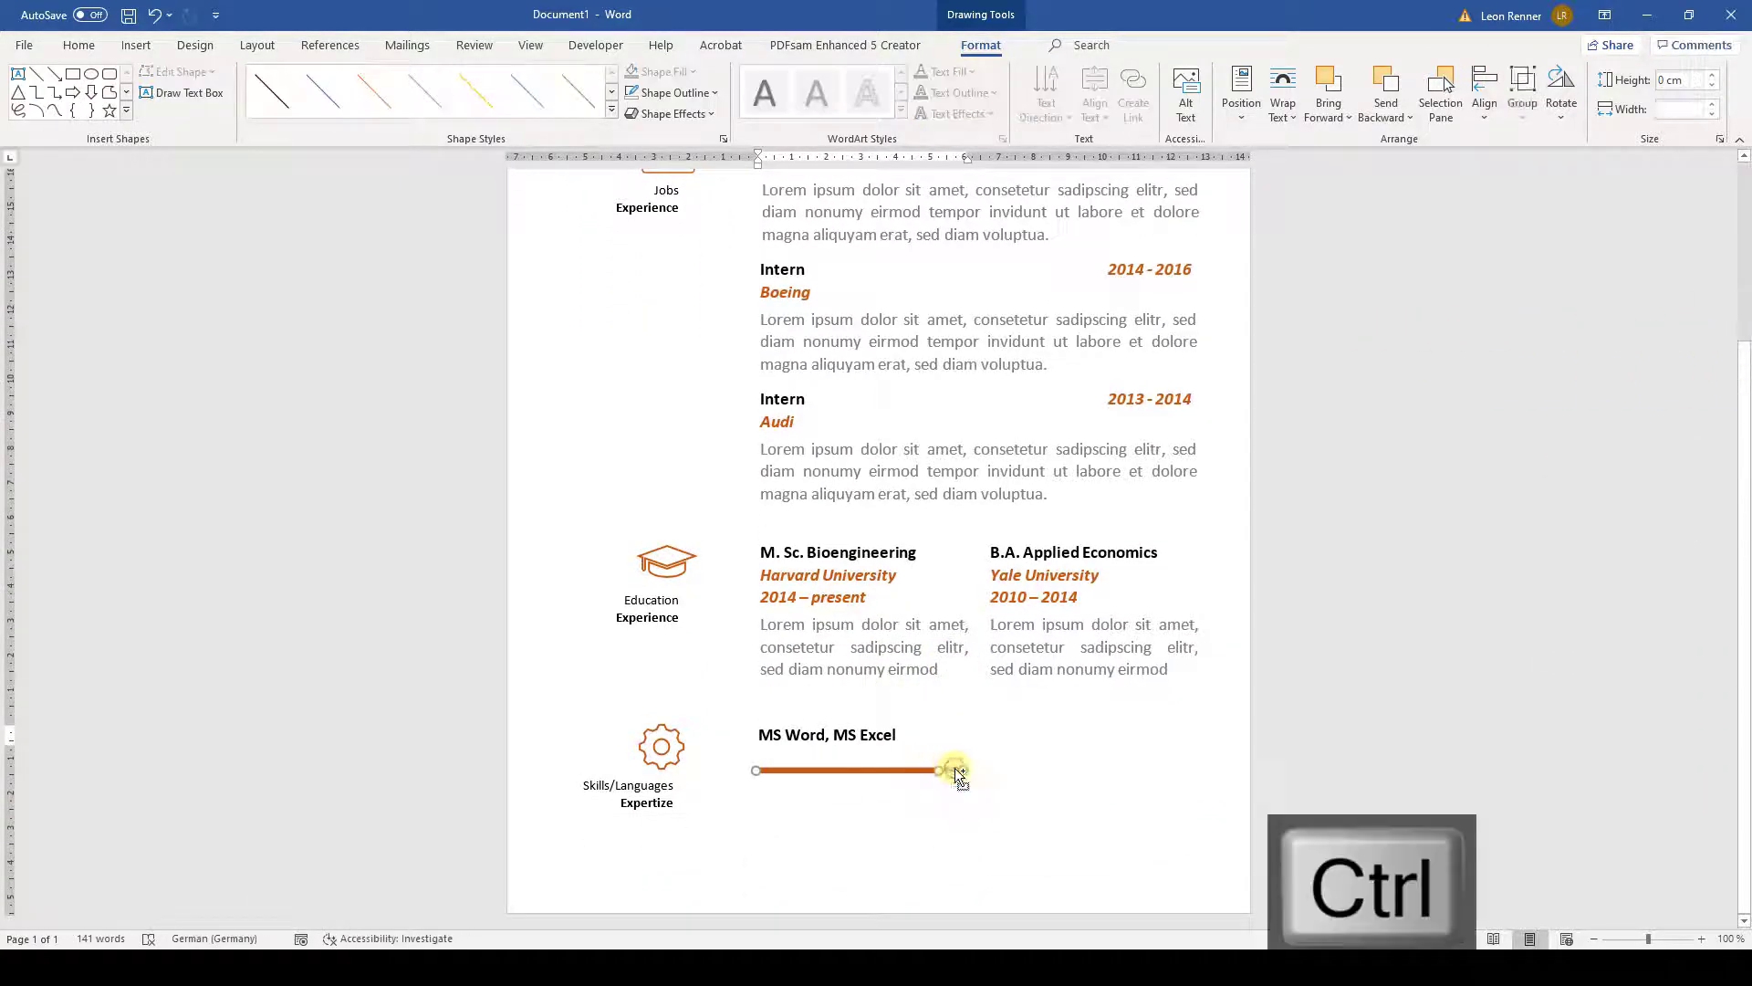
{"action": "left_click", "coordinate": [1522, 108]}
{"action": "left_click", "coordinate": [1551, 144]}
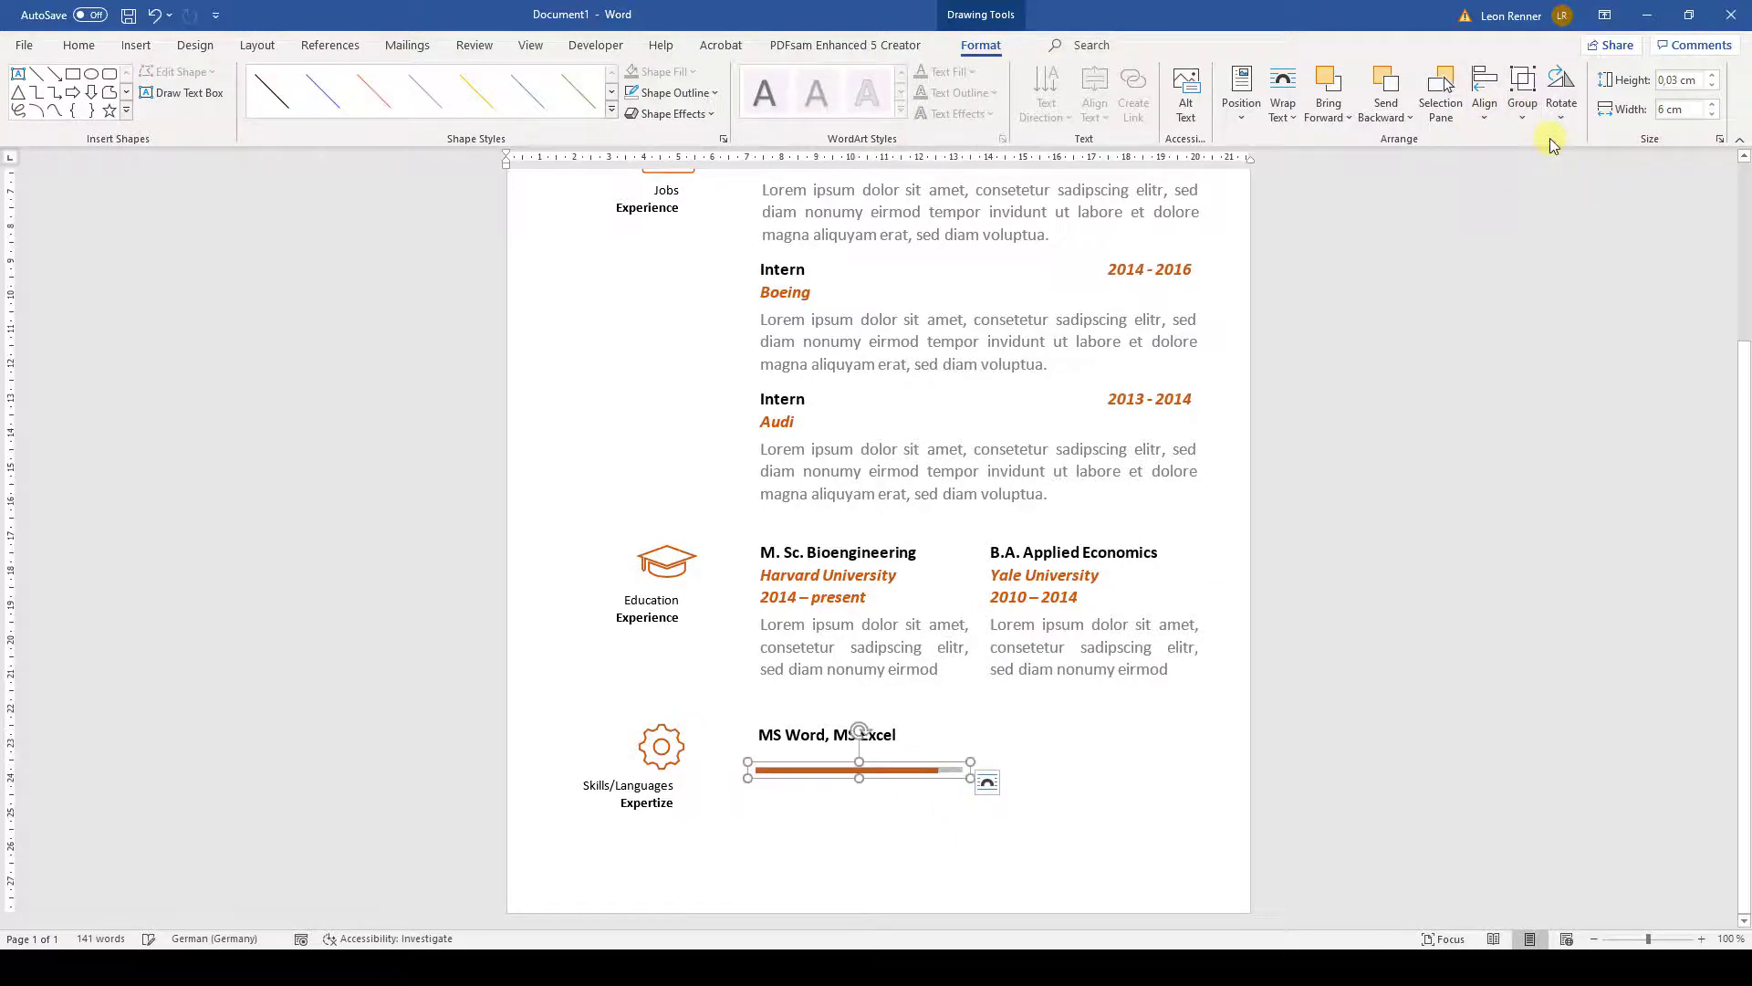
{"action": "left_click", "coordinate": [920, 826]}
- Seat the label just above the bar and group them into one skill item
{"action": "scroll", "coordinate": [840, 812], "scroll_direction": "down", "scroll_amount": 5}
{"action": "left_click", "coordinate": [845, 749]}
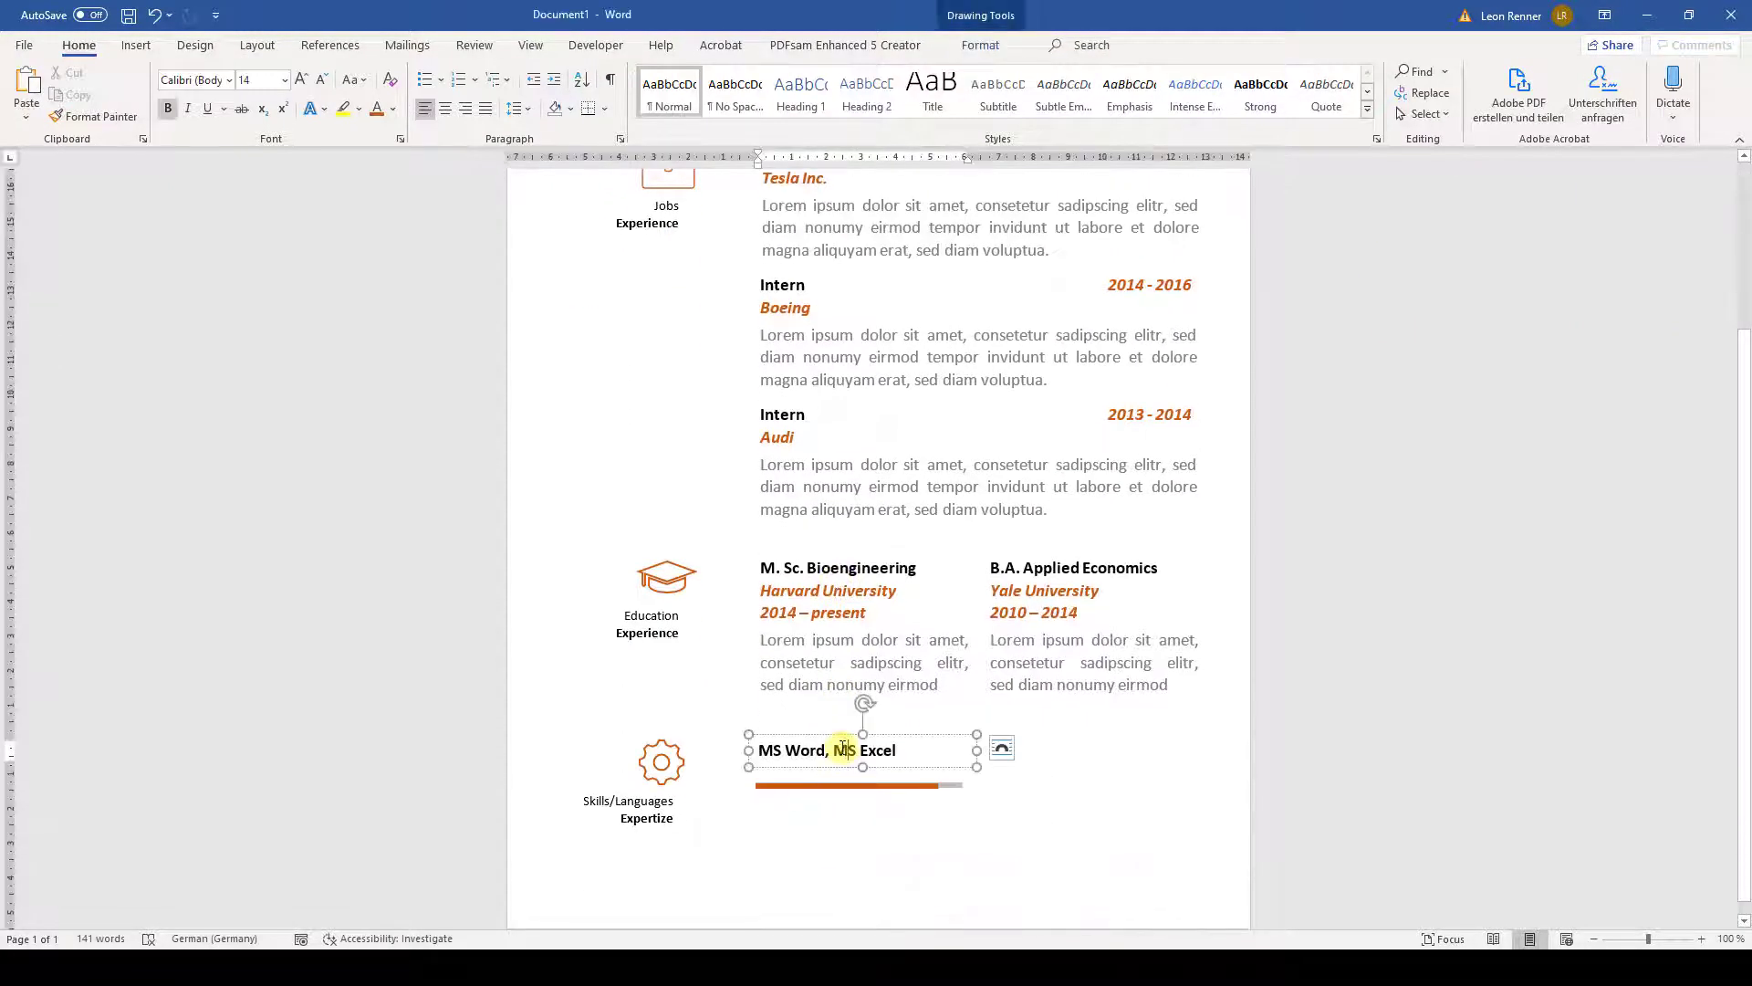
{"action": "left_click_drag", "start_coordinate": [836, 736], "coordinate": [836, 743]}
{"action": "left_click_drag", "start_coordinate": [836, 747], "coordinate": [835, 751]}
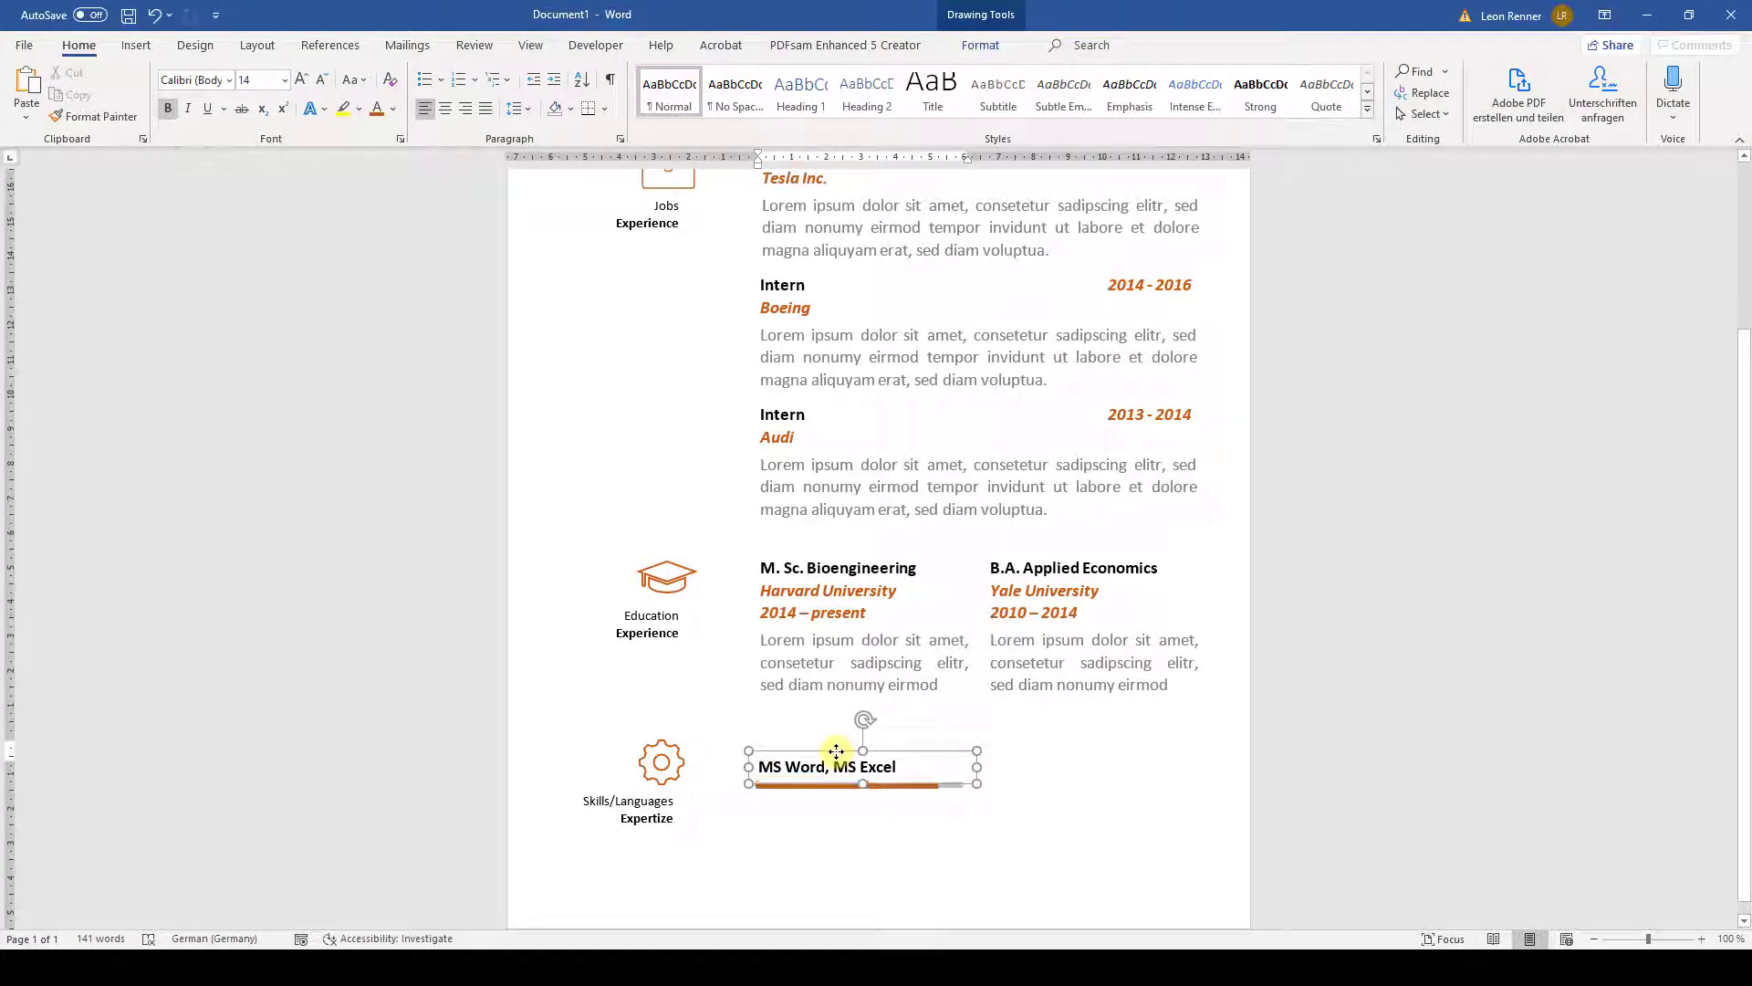
{"action": "left_click", "coordinate": [827, 790], "text": "ctrl"}
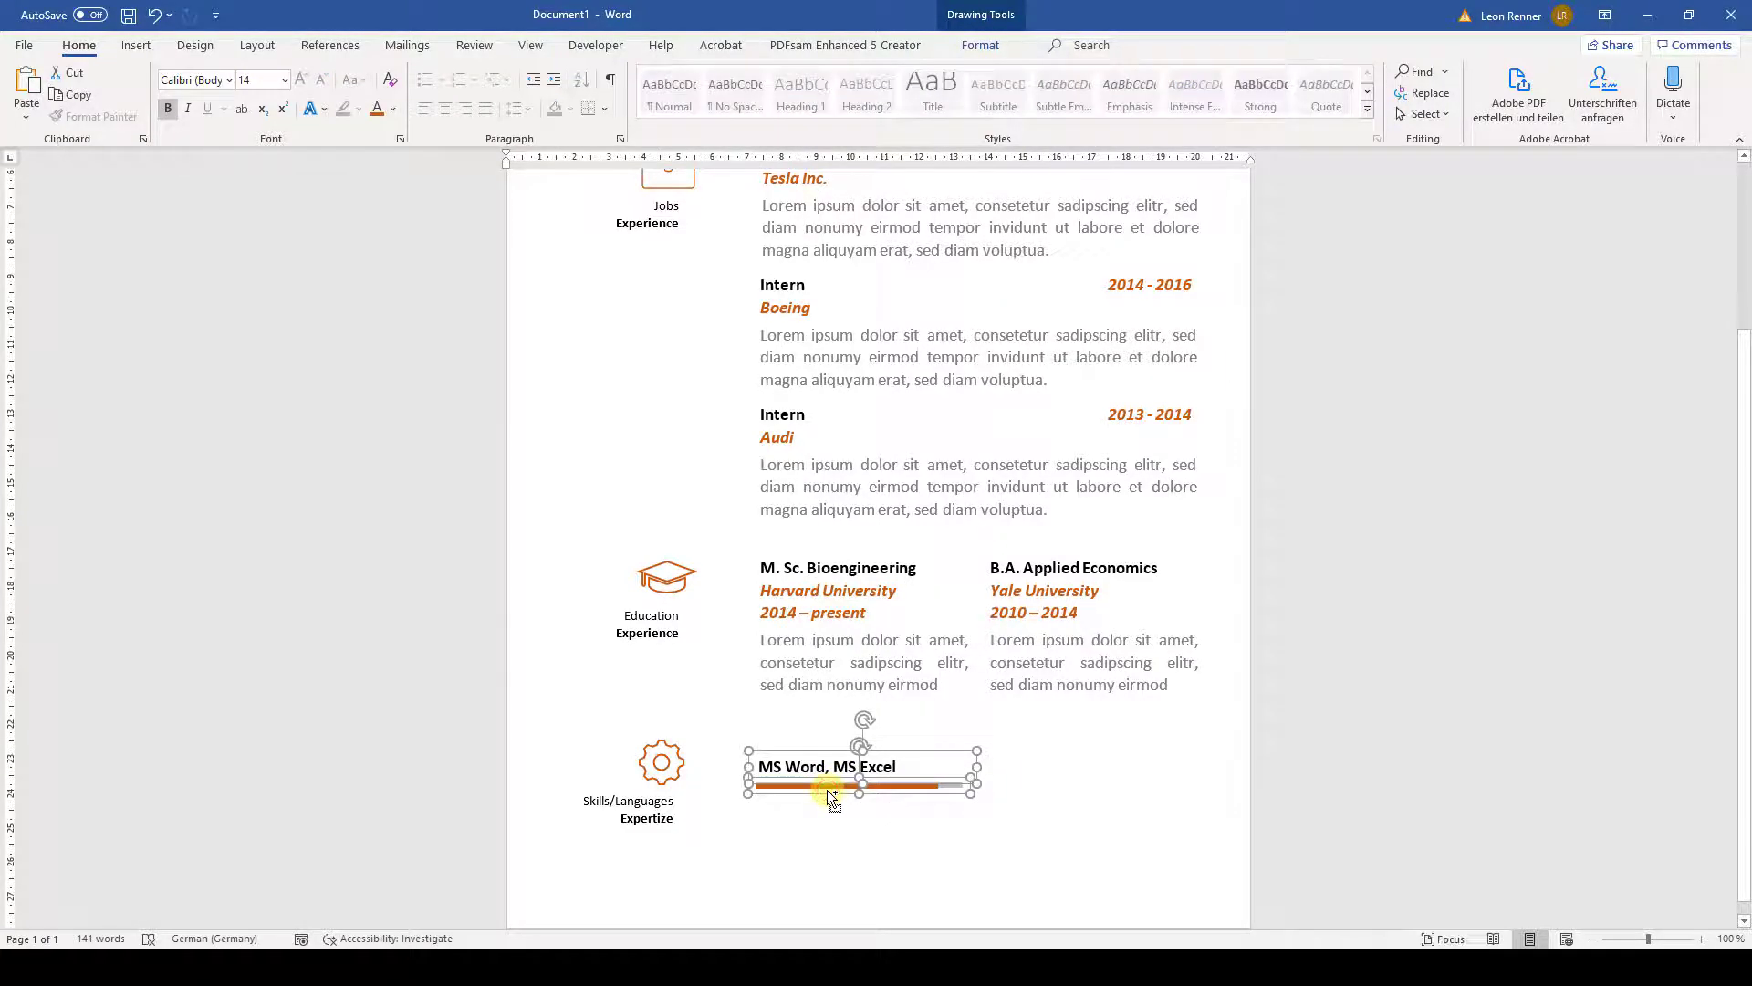
{"action": "left_click", "coordinate": [980, 45]}
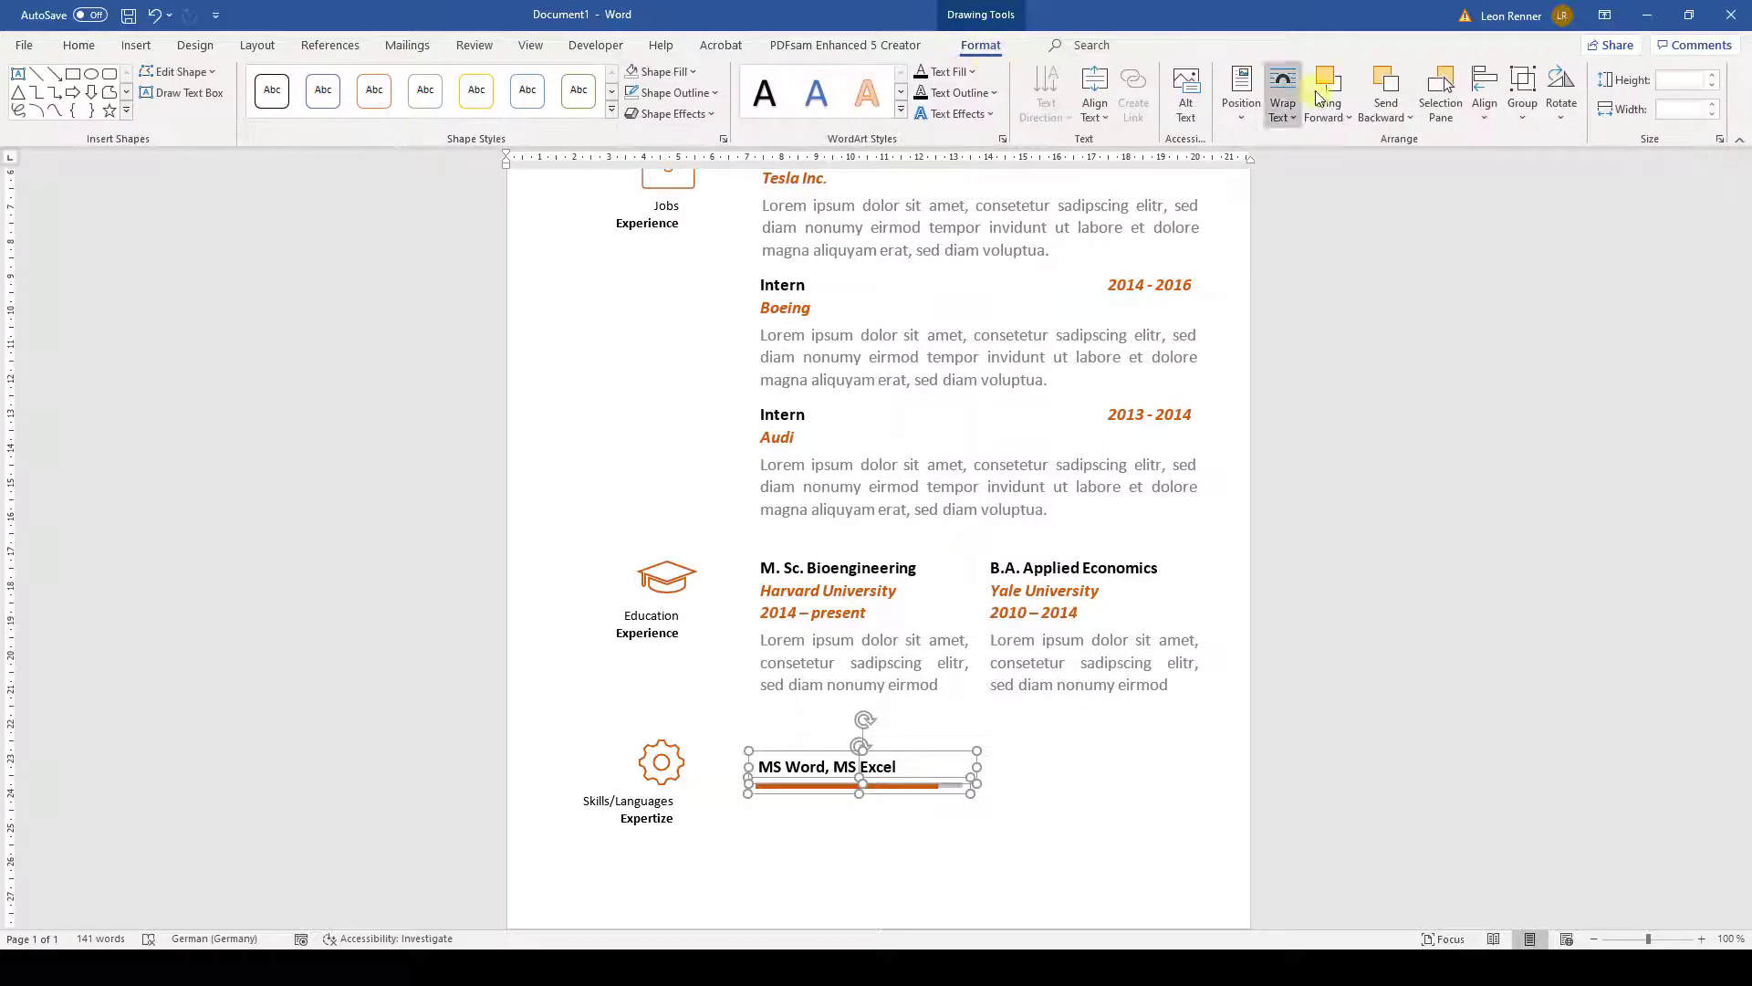
{"action": "left_click", "coordinate": [1521, 114]}
{"action": "left_click", "coordinate": [1552, 142]}
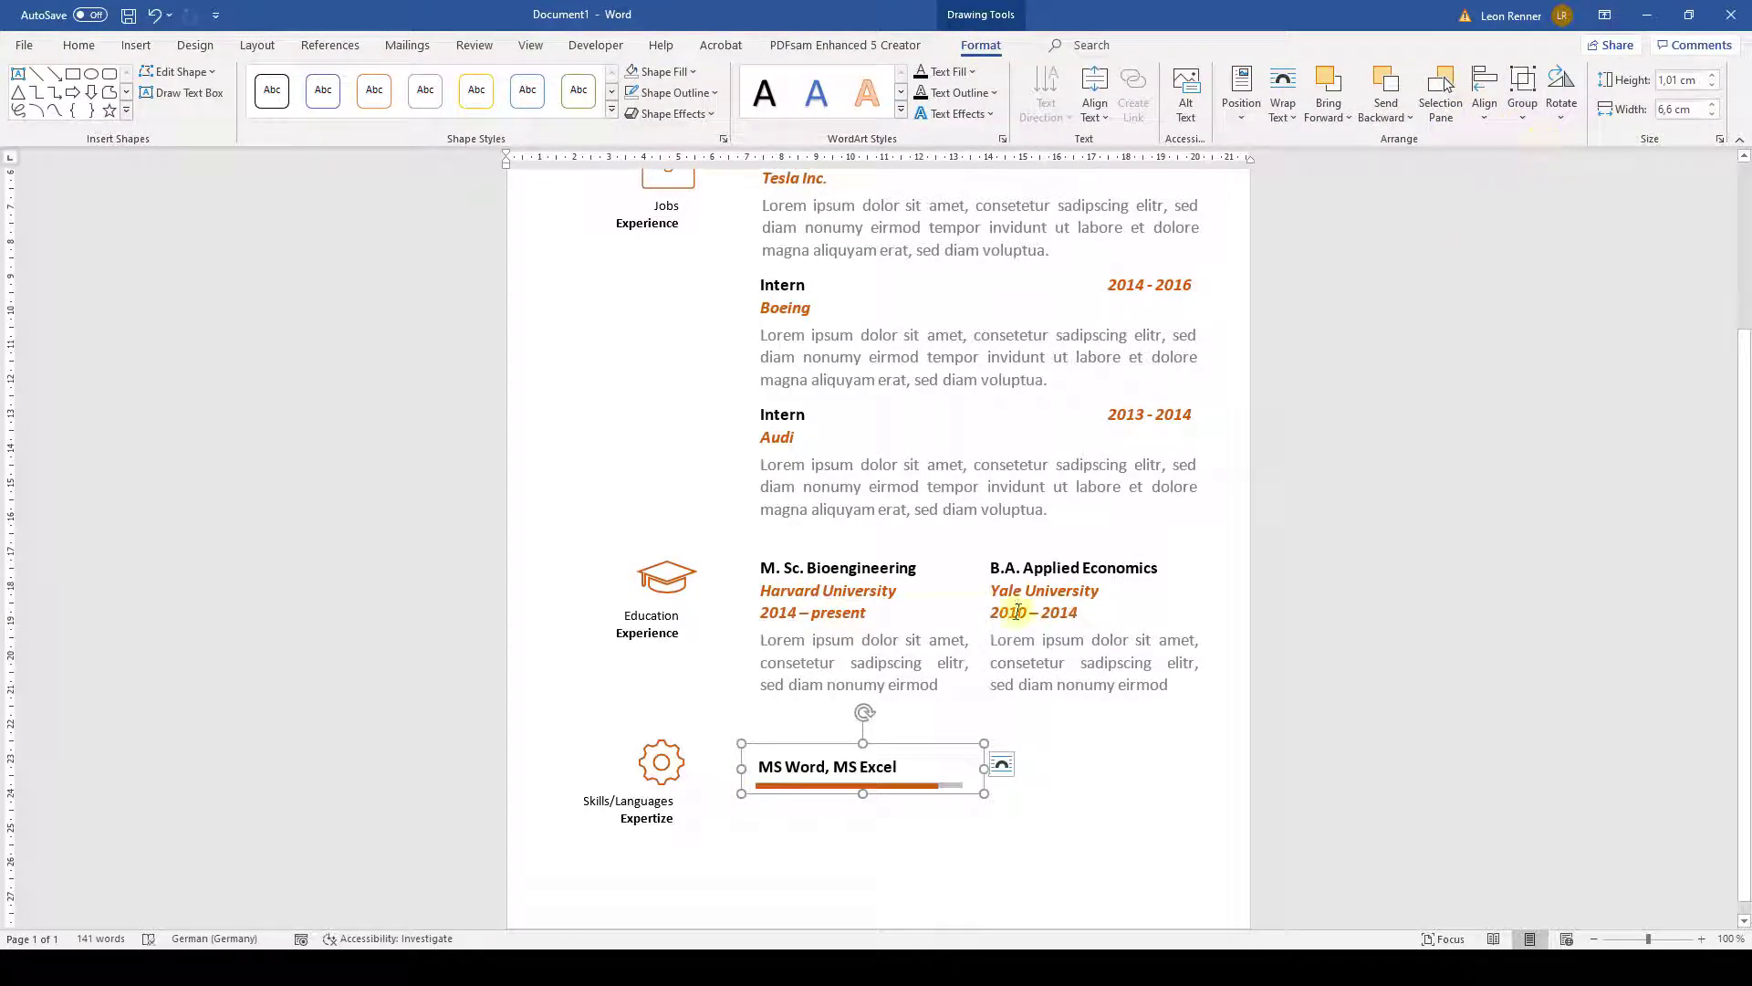
- Nudge the label slightly left and down within the skill group
{"action": "left_click", "coordinate": [798, 771]}
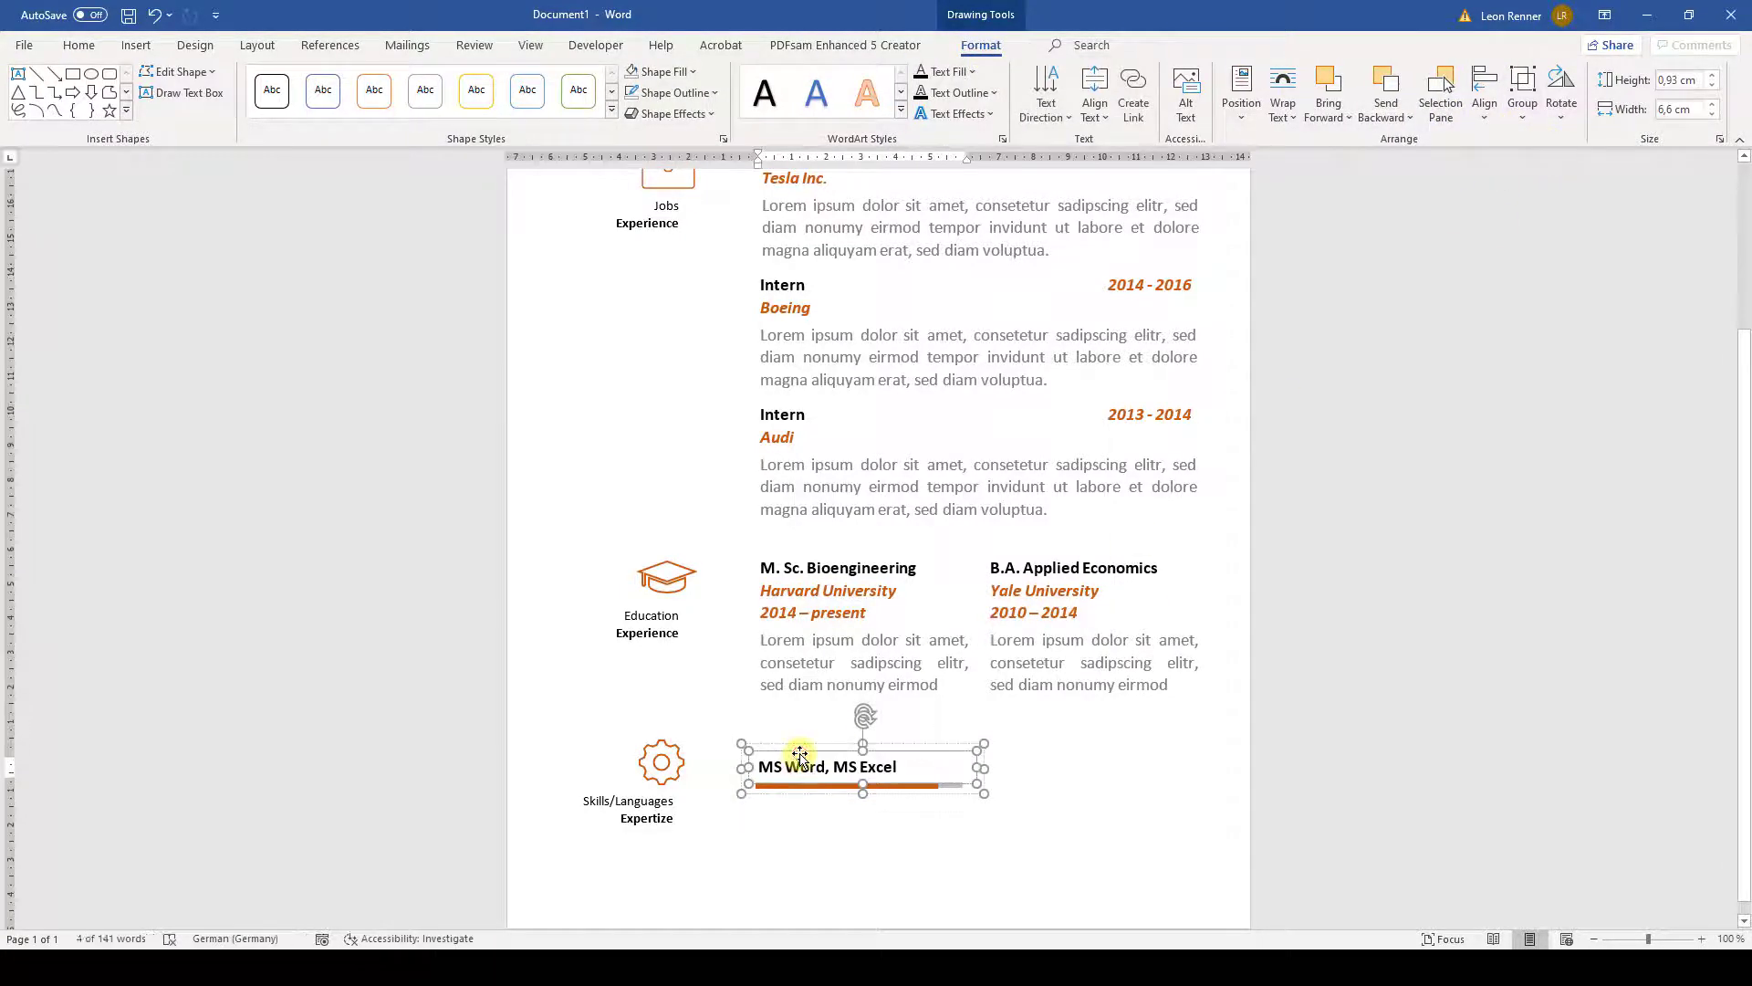
{"action": "key", "text": "Left"}
{"action": "key", "text": "Left"}
{"action": "key", "text": "Down"}
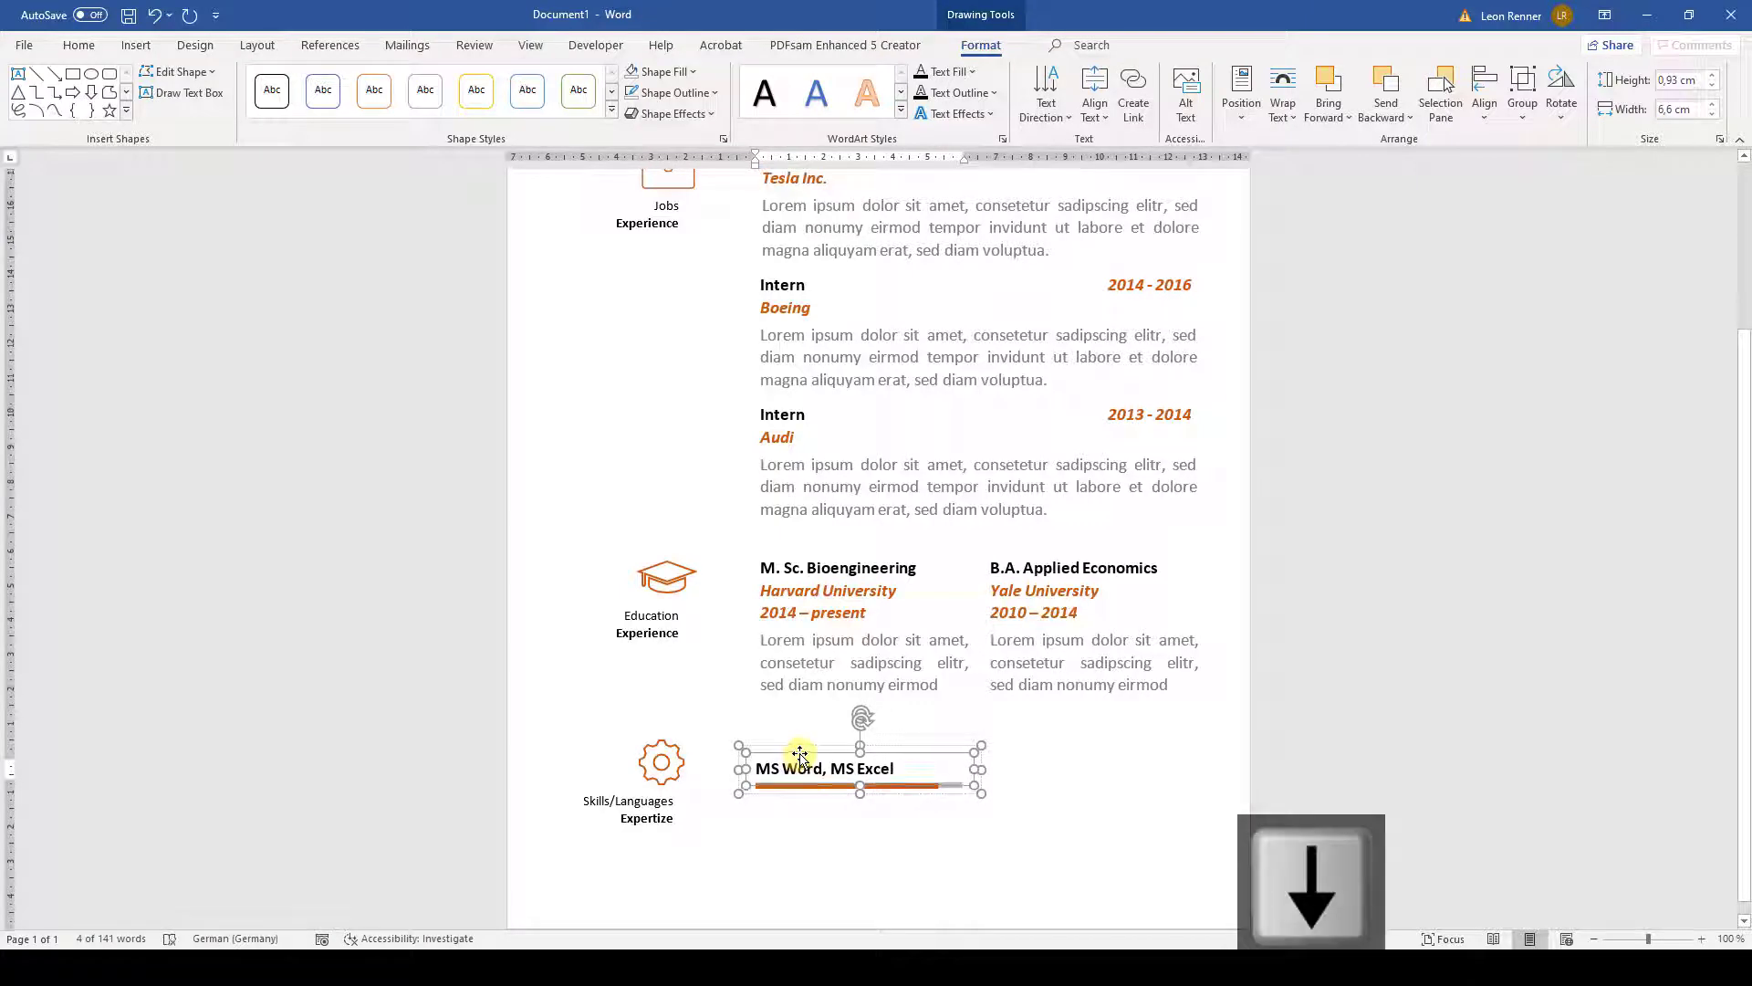
{"action": "left_click", "coordinate": [815, 808]}
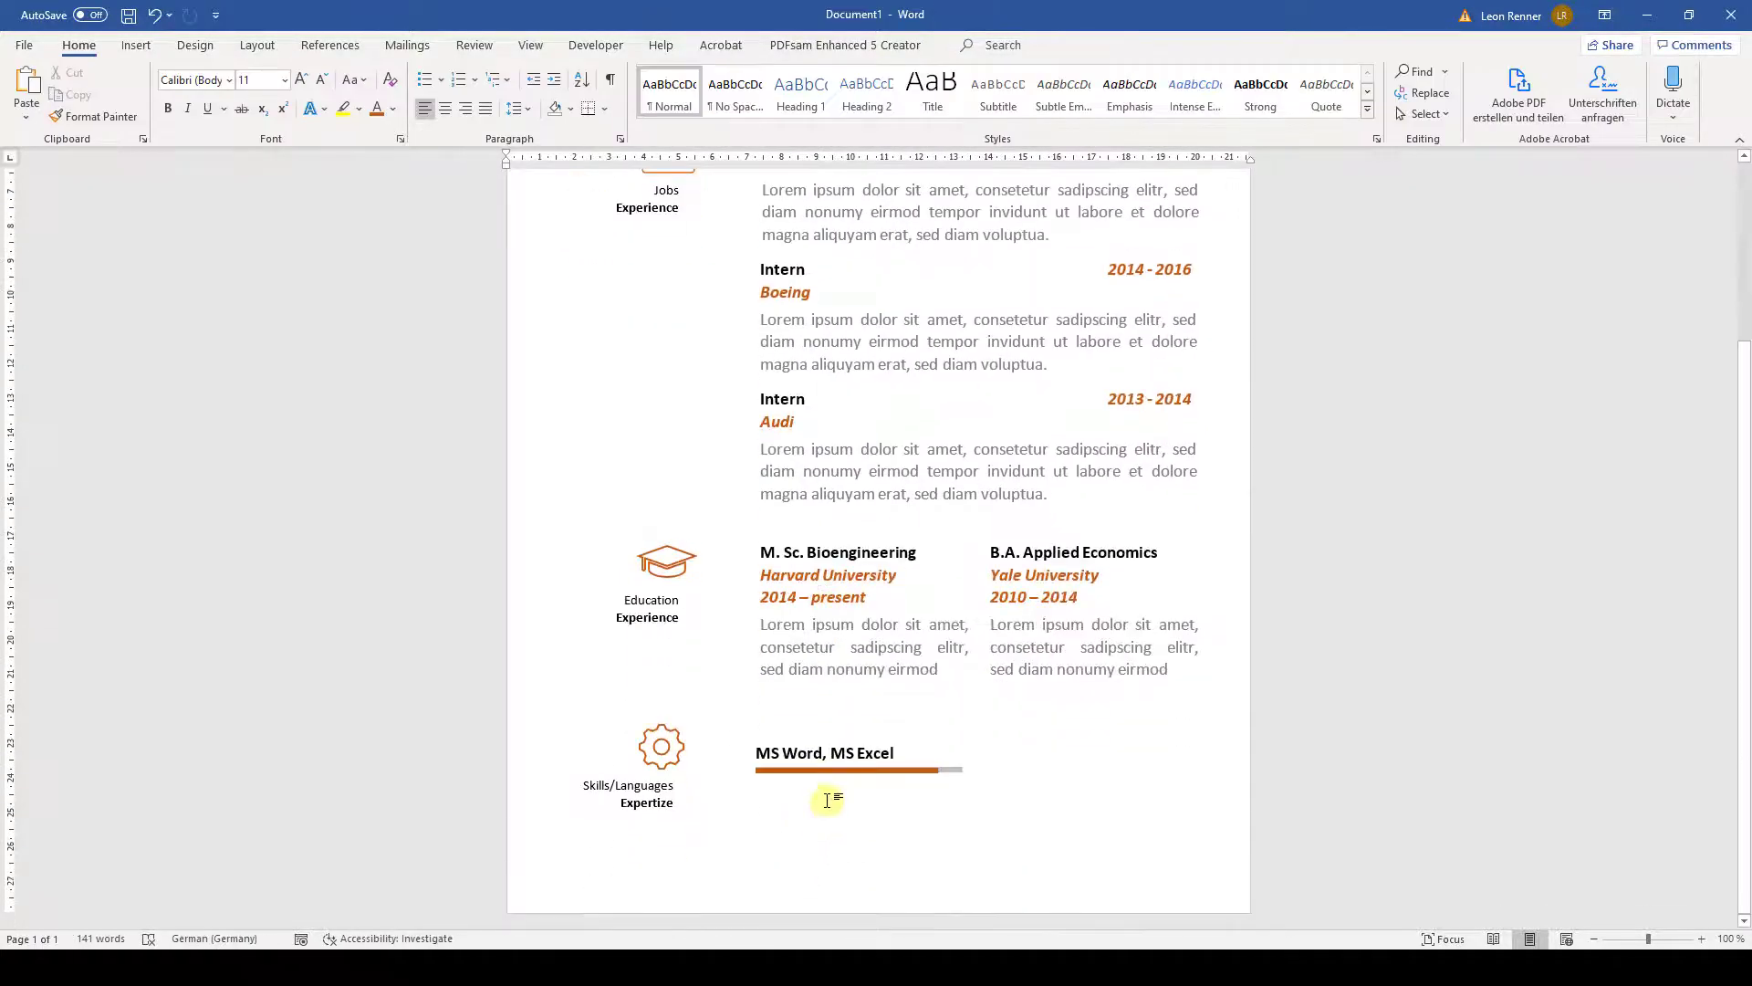
{"action": "left_click", "coordinate": [831, 753]}
- Duplicate the skill item into copies arranged in two columns
{"action": "key", "text": "ctrl+c"}
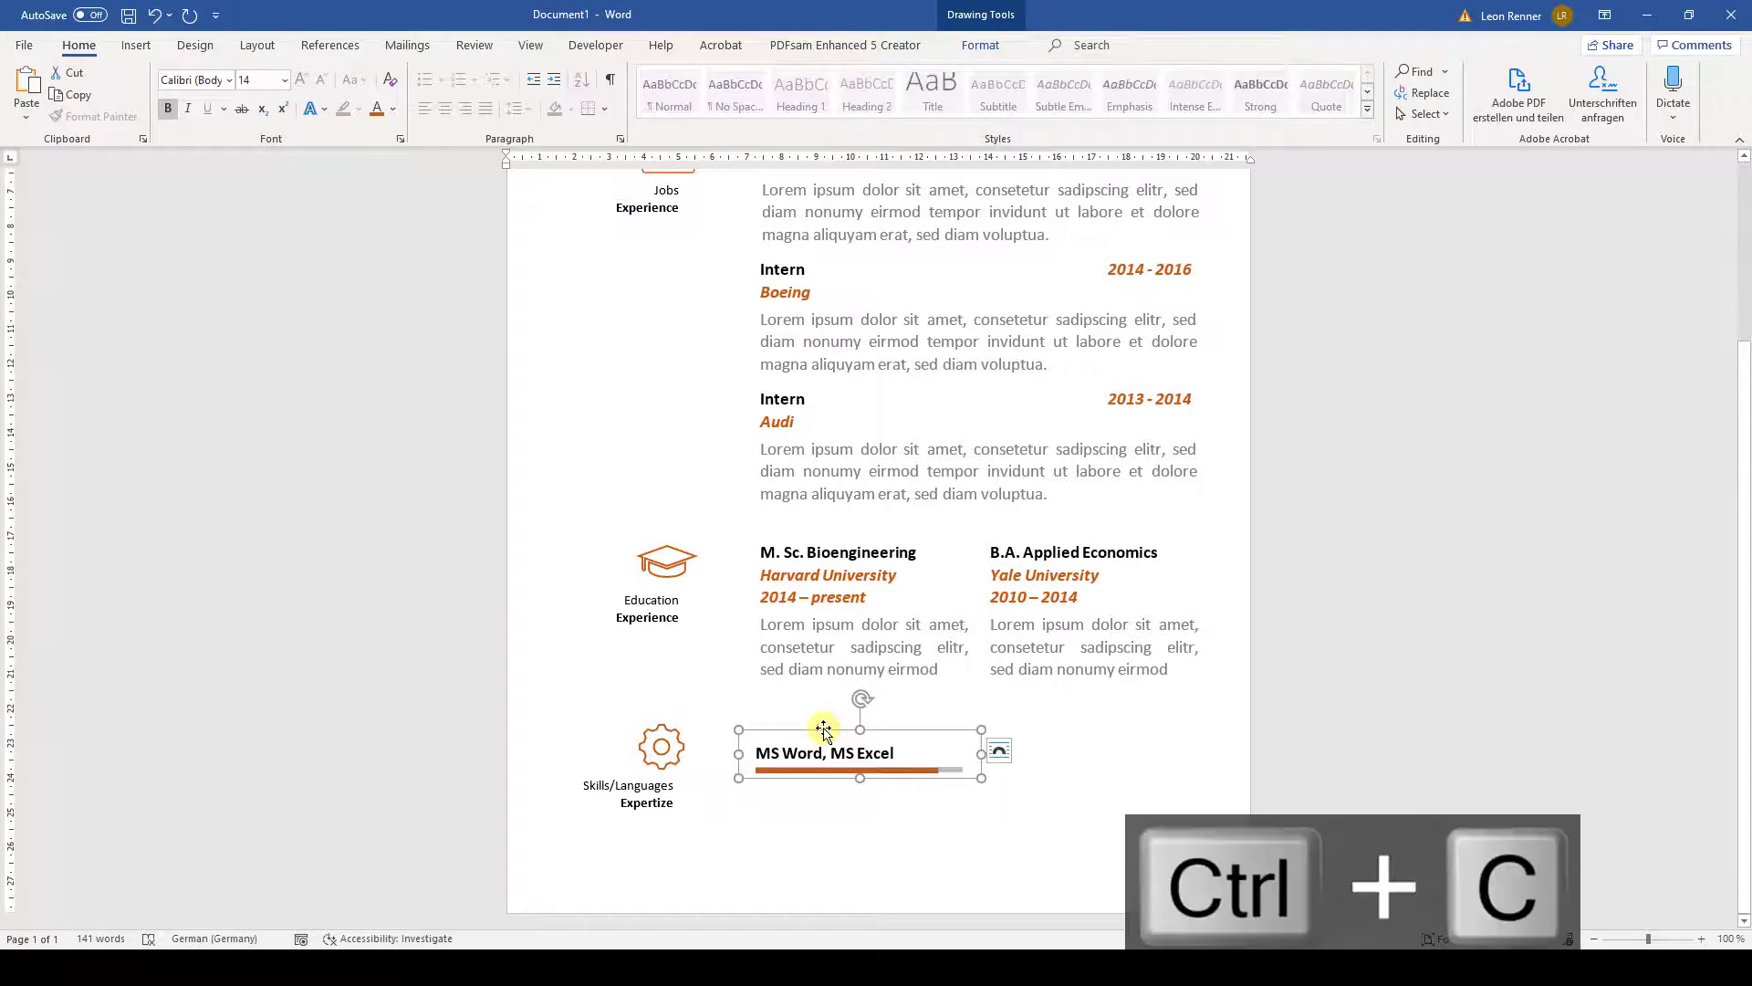
{"action": "key", "text": "ctrl+v"}
{"action": "left_click_drag", "start_coordinate": [814, 796], "coordinate": [1030, 884]}
{"action": "key", "text": "ctrl+v"}
{"action": "key", "text": "ctrl+v"}
{"action": "key", "text": "ctrl+v"}
- Relabel the copies 'PTC Creo, CATIA', 'Python, Java, CSS', 'German', 'English' and 'Spanish'
{"action": "left_click", "coordinate": [890, 801]}
{"action": "left_click_drag", "start_coordinate": [890, 801], "coordinate": [757, 801]}
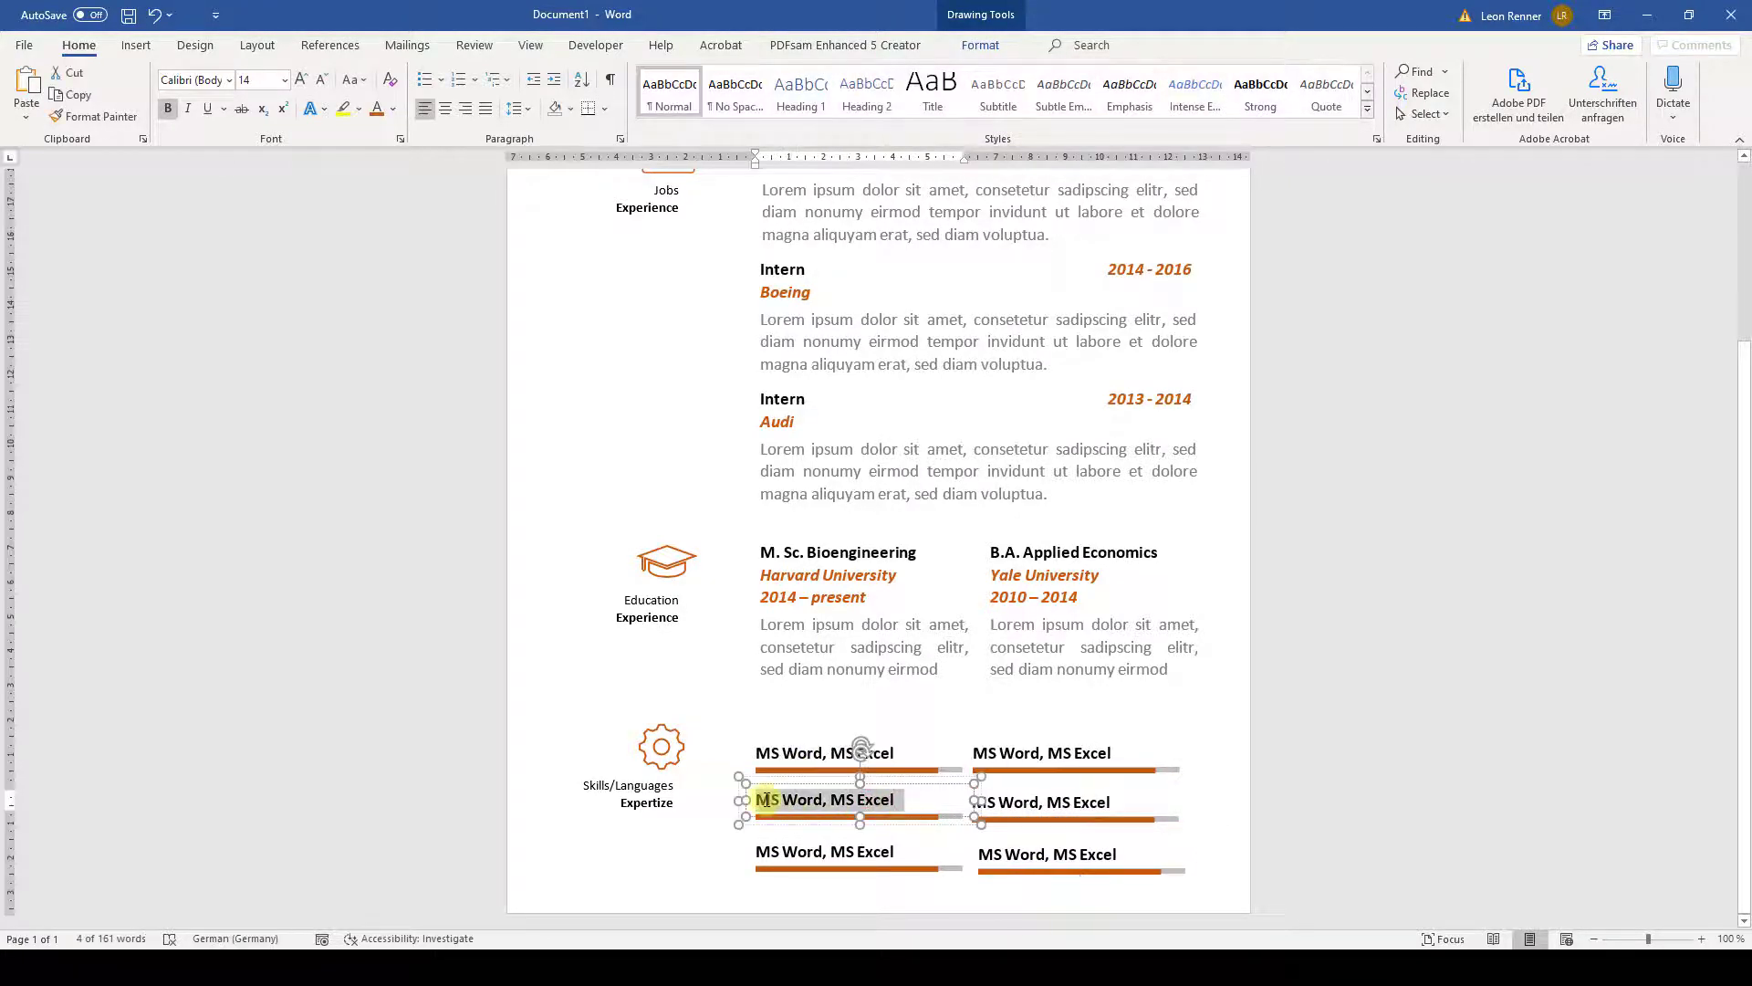
{"action": "type", "text": "PTC Creo, CATIA"}
{"action": "left_click", "coordinate": [880, 851]}
{"action": "left_click_drag", "start_coordinate": [881, 851], "coordinate": [758, 854]}
{"action": "type", "text": "Python, Java, CSS"}
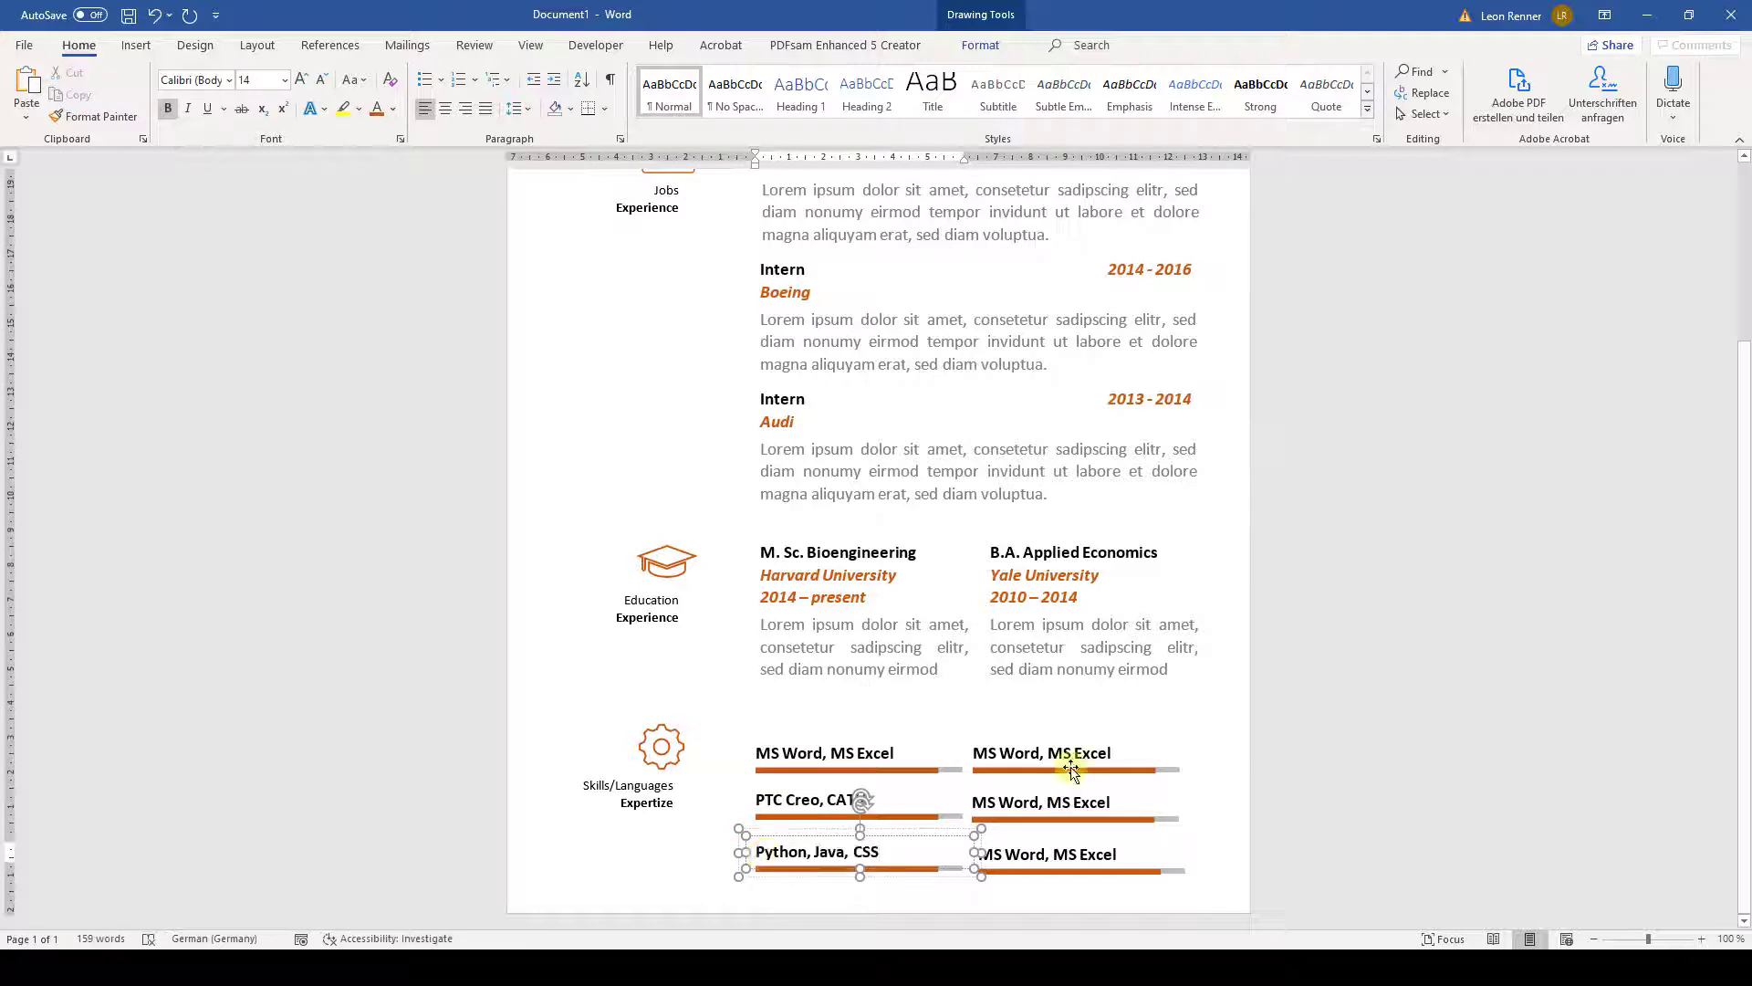
{"action": "left_click_drag", "start_coordinate": [1075, 753], "coordinate": [973, 754]}
{"action": "type", "text": "German"}
{"action": "left_click_drag", "start_coordinate": [1114, 802], "coordinate": [975, 804]}
{"action": "type", "text": "English"}
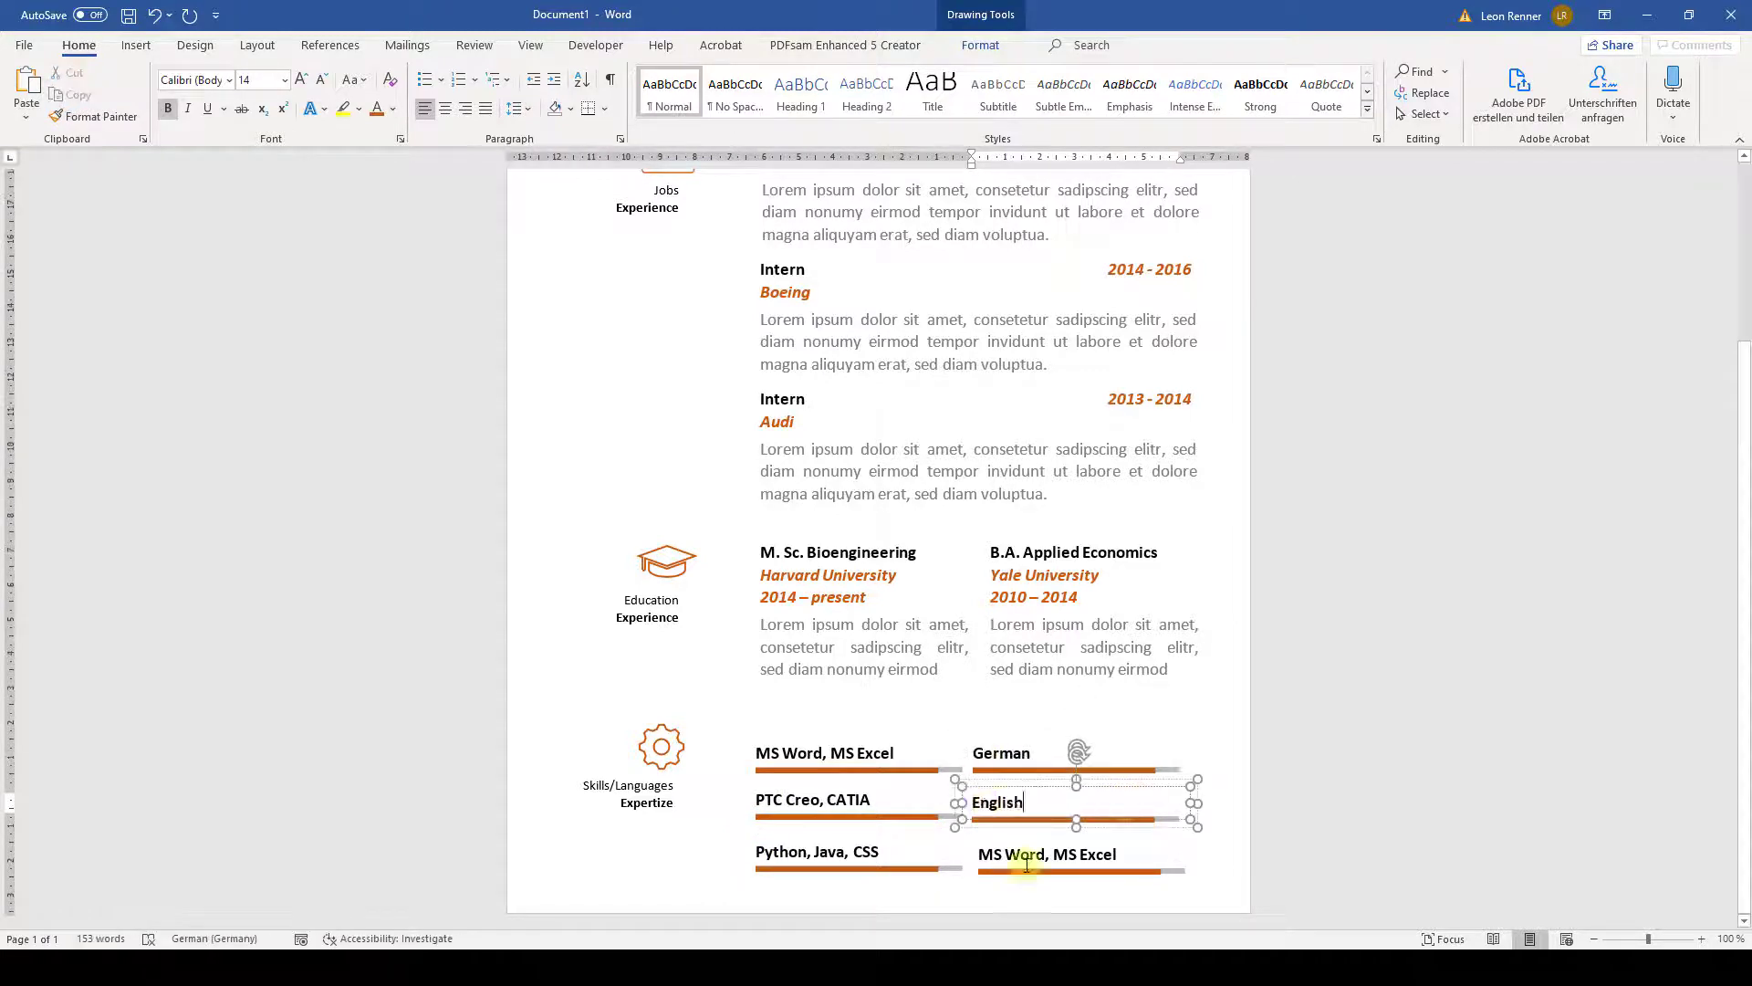
{"action": "left_click_drag", "start_coordinate": [1118, 855], "coordinate": [978, 855]}
{"action": "type", "text": "Spanish"}
- Shorten the PTC Creo, CATIA orange bar to 2,8 cm
{"action": "left_click", "coordinate": [871, 819]}
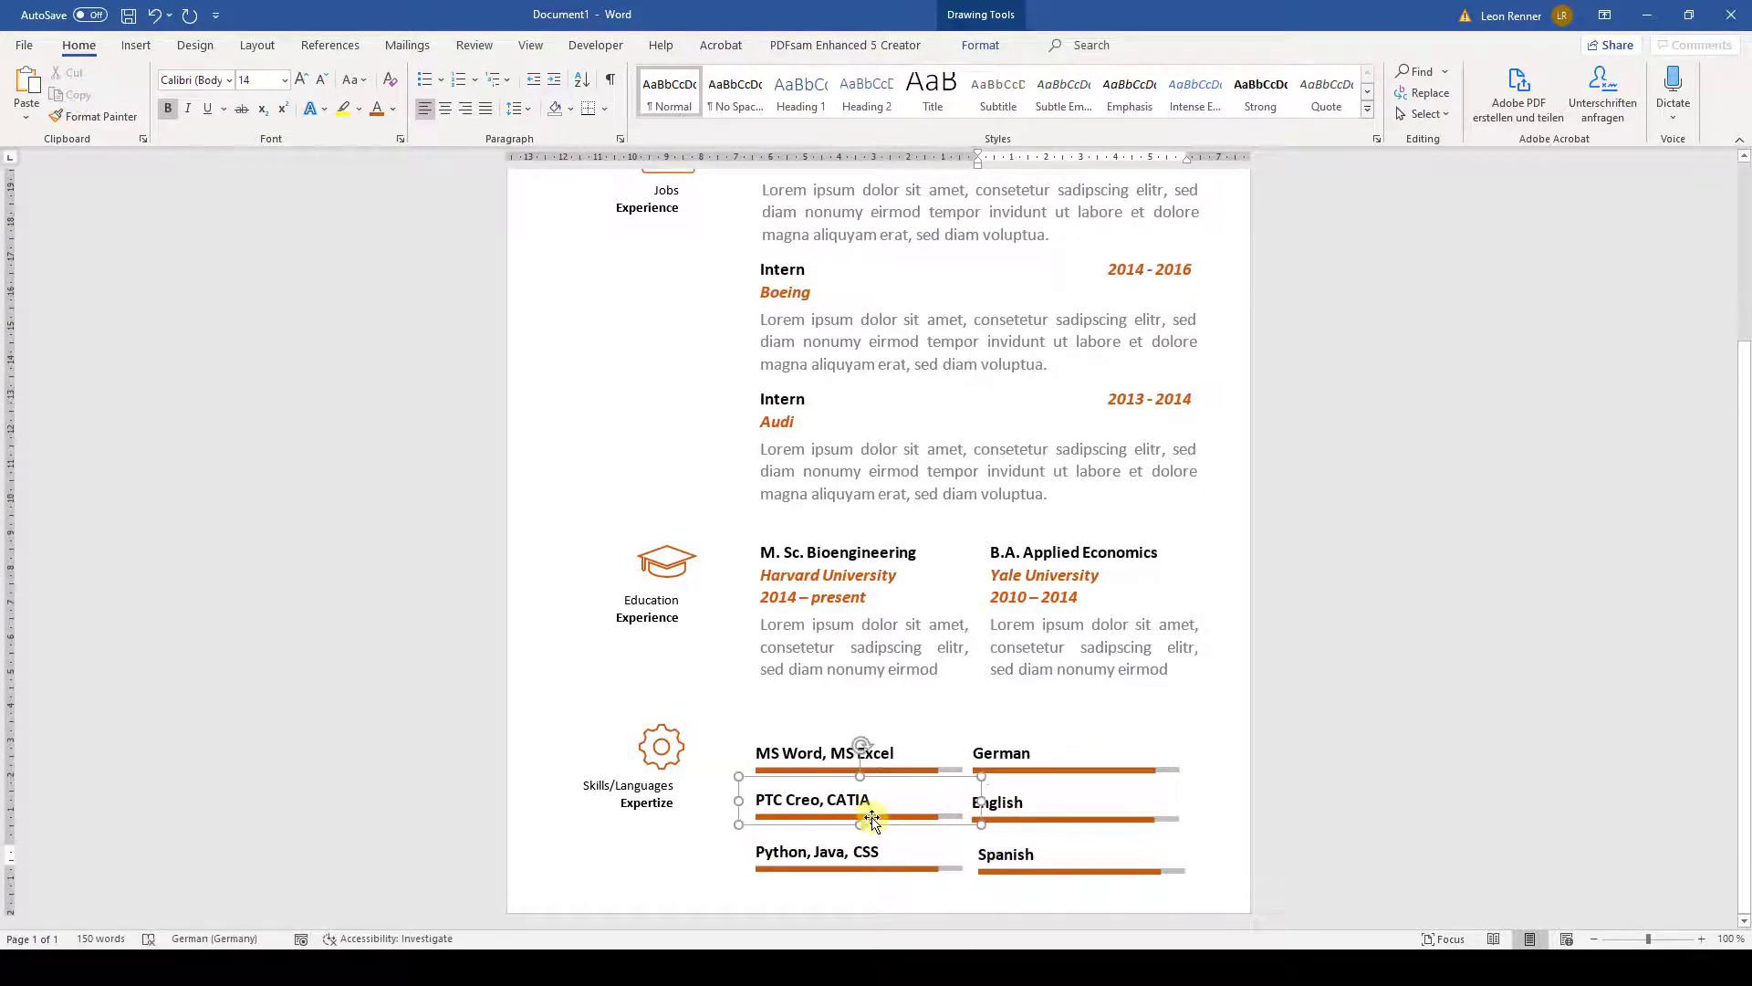
{"action": "left_click", "coordinate": [980, 45]}
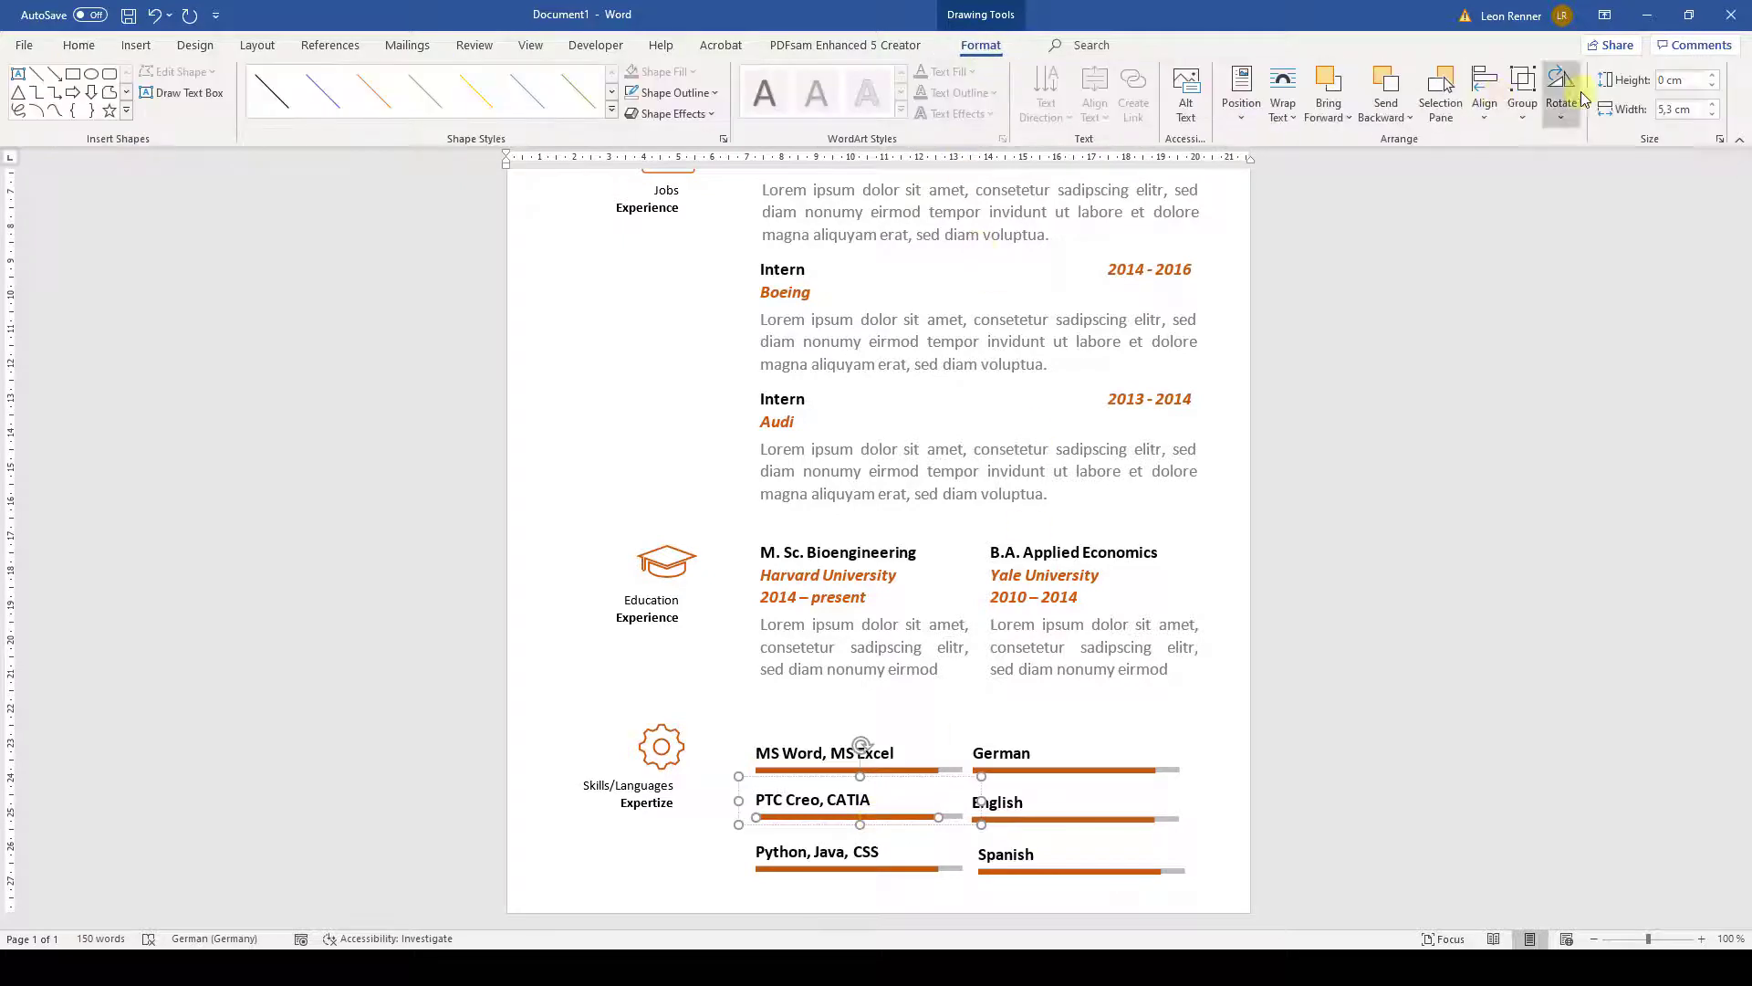
{"action": "left_click", "coordinate": [1714, 115]}
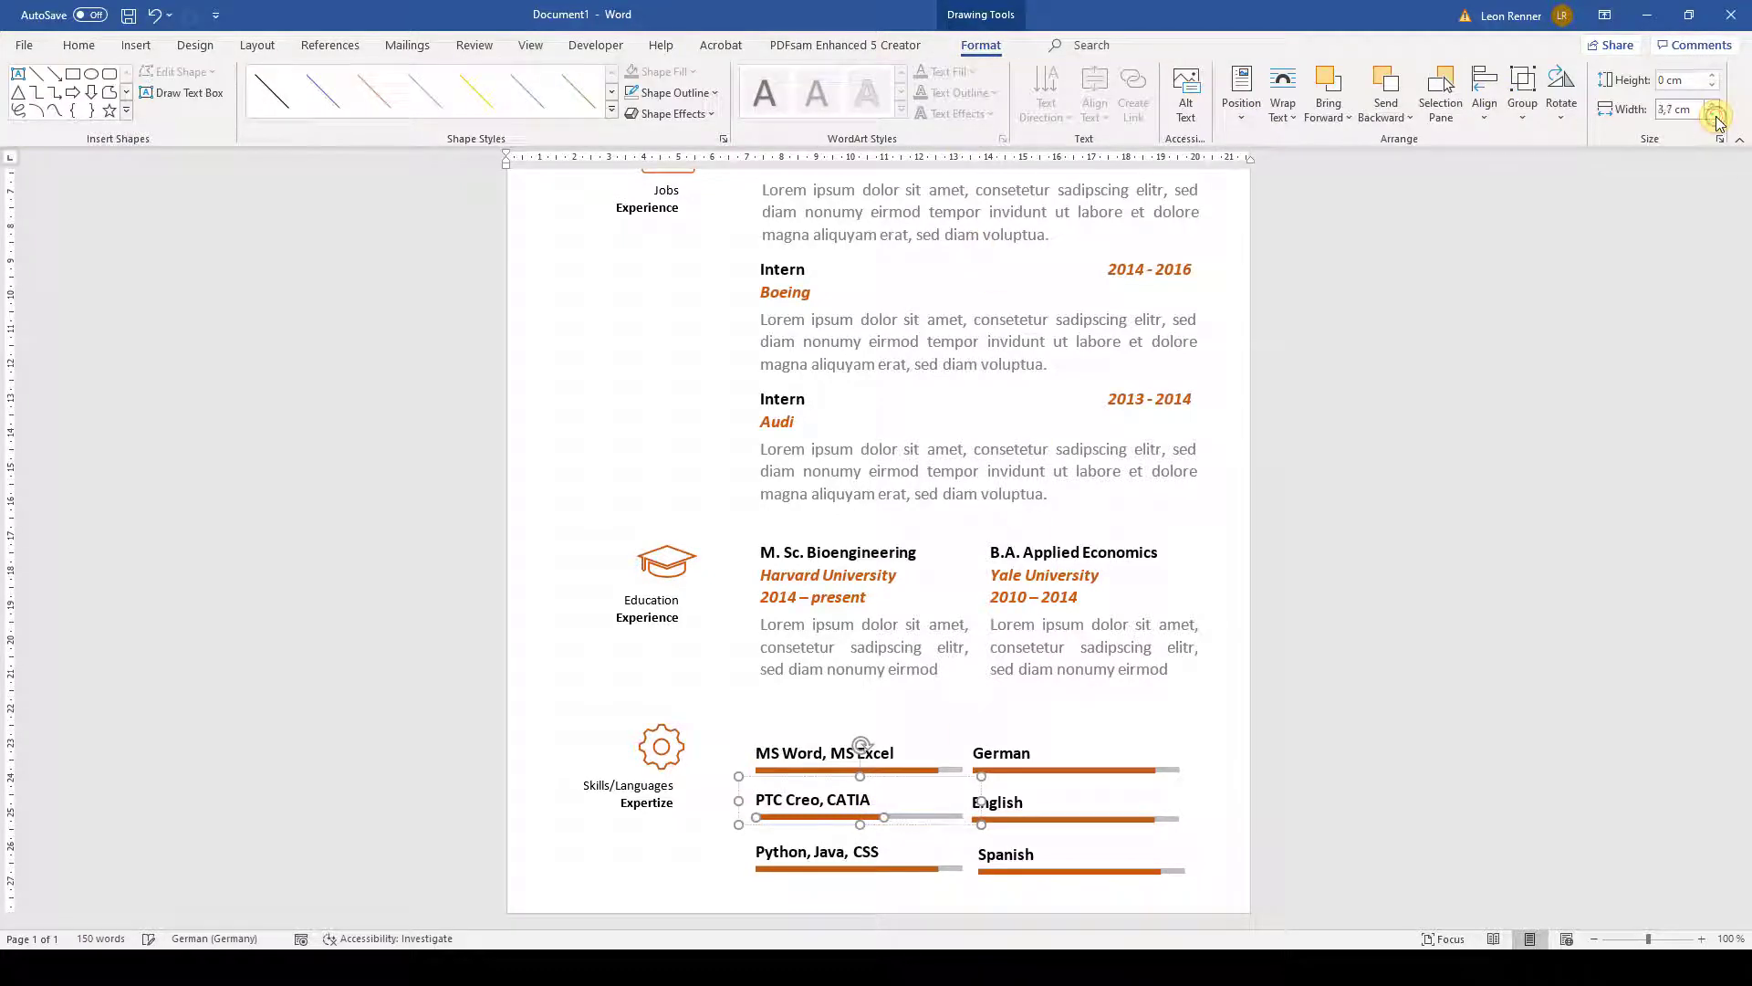
{"action": "left_click", "coordinate": [893, 873]}
- Set the Python bar to 2 cm and the German bar to 5,7 cm
{"action": "left_click", "coordinate": [894, 870]}
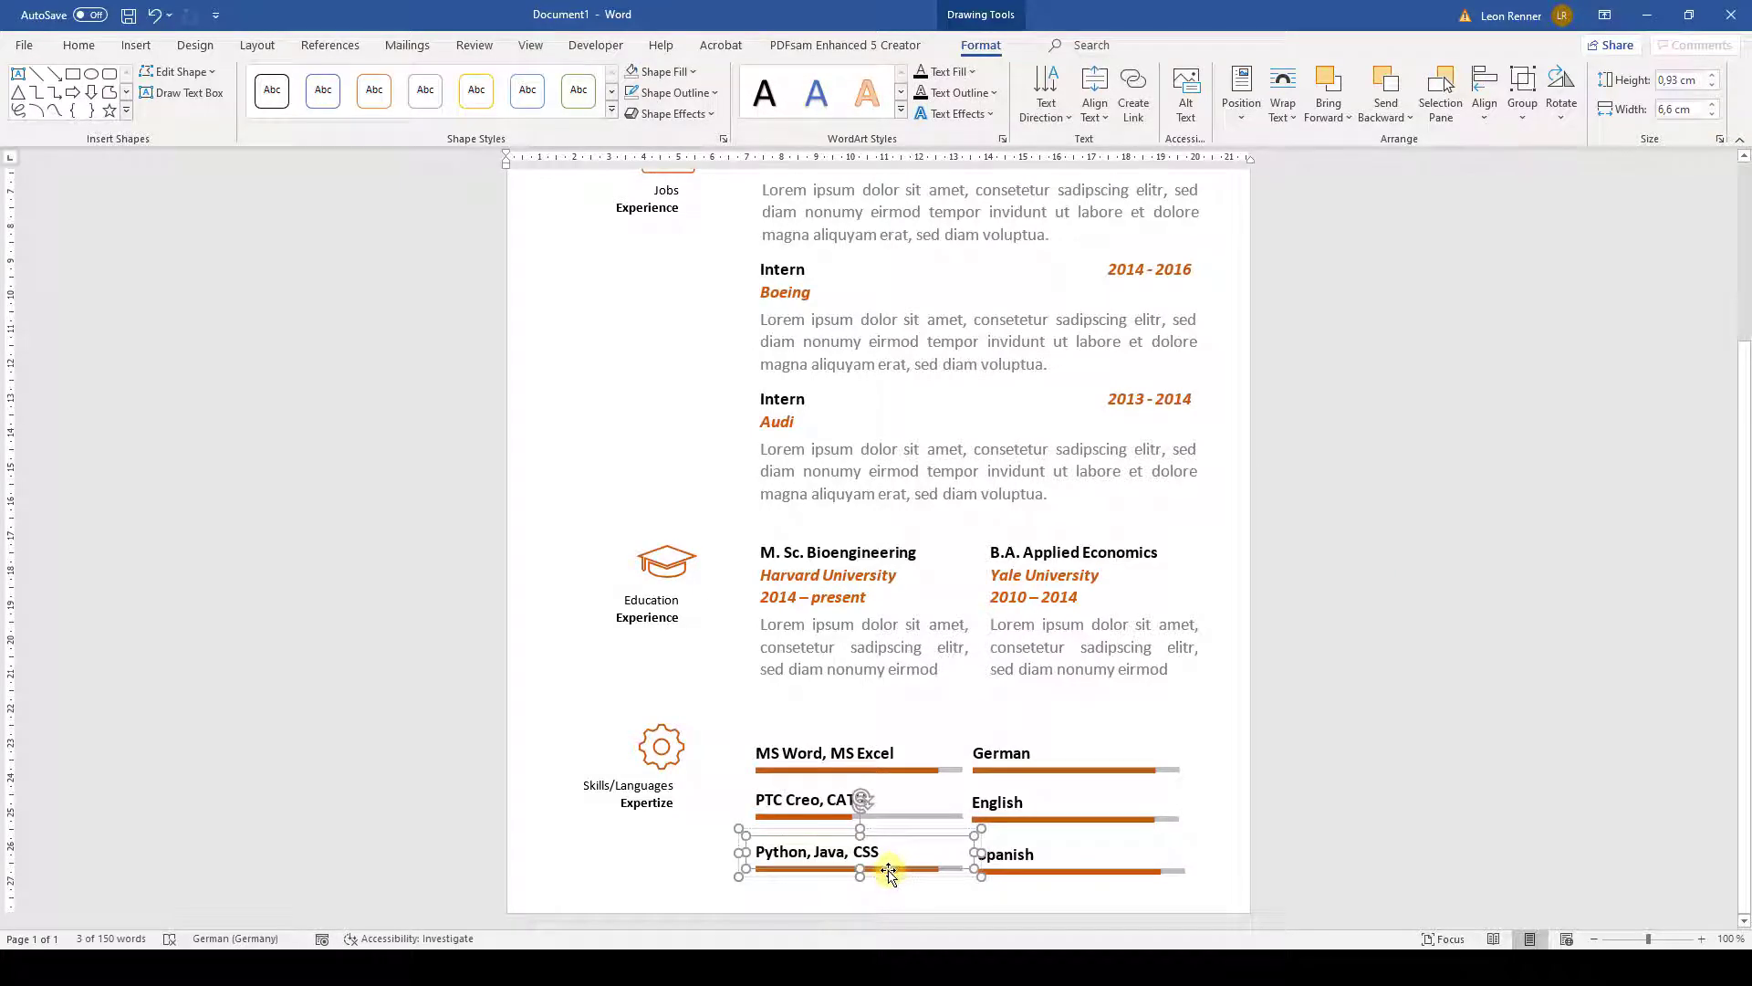
{"action": "left_click", "coordinate": [883, 874]}
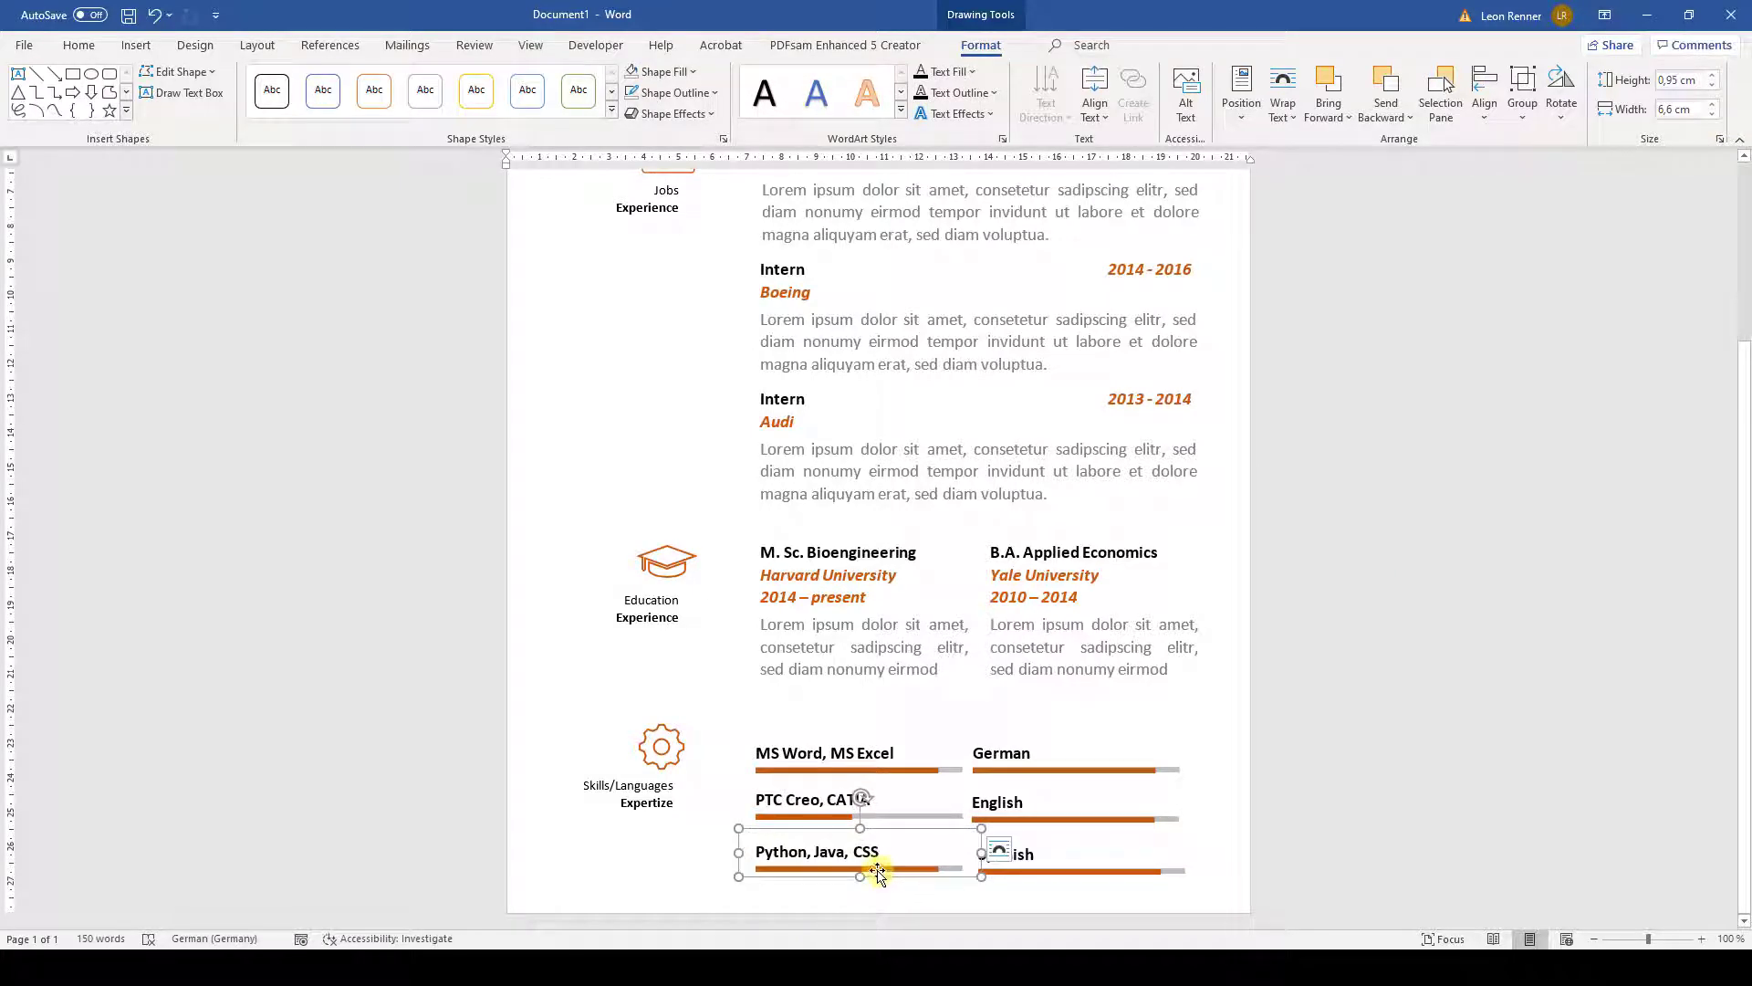
{"action": "left_click", "coordinate": [878, 871]}
{"action": "left_click", "coordinate": [1677, 110]}
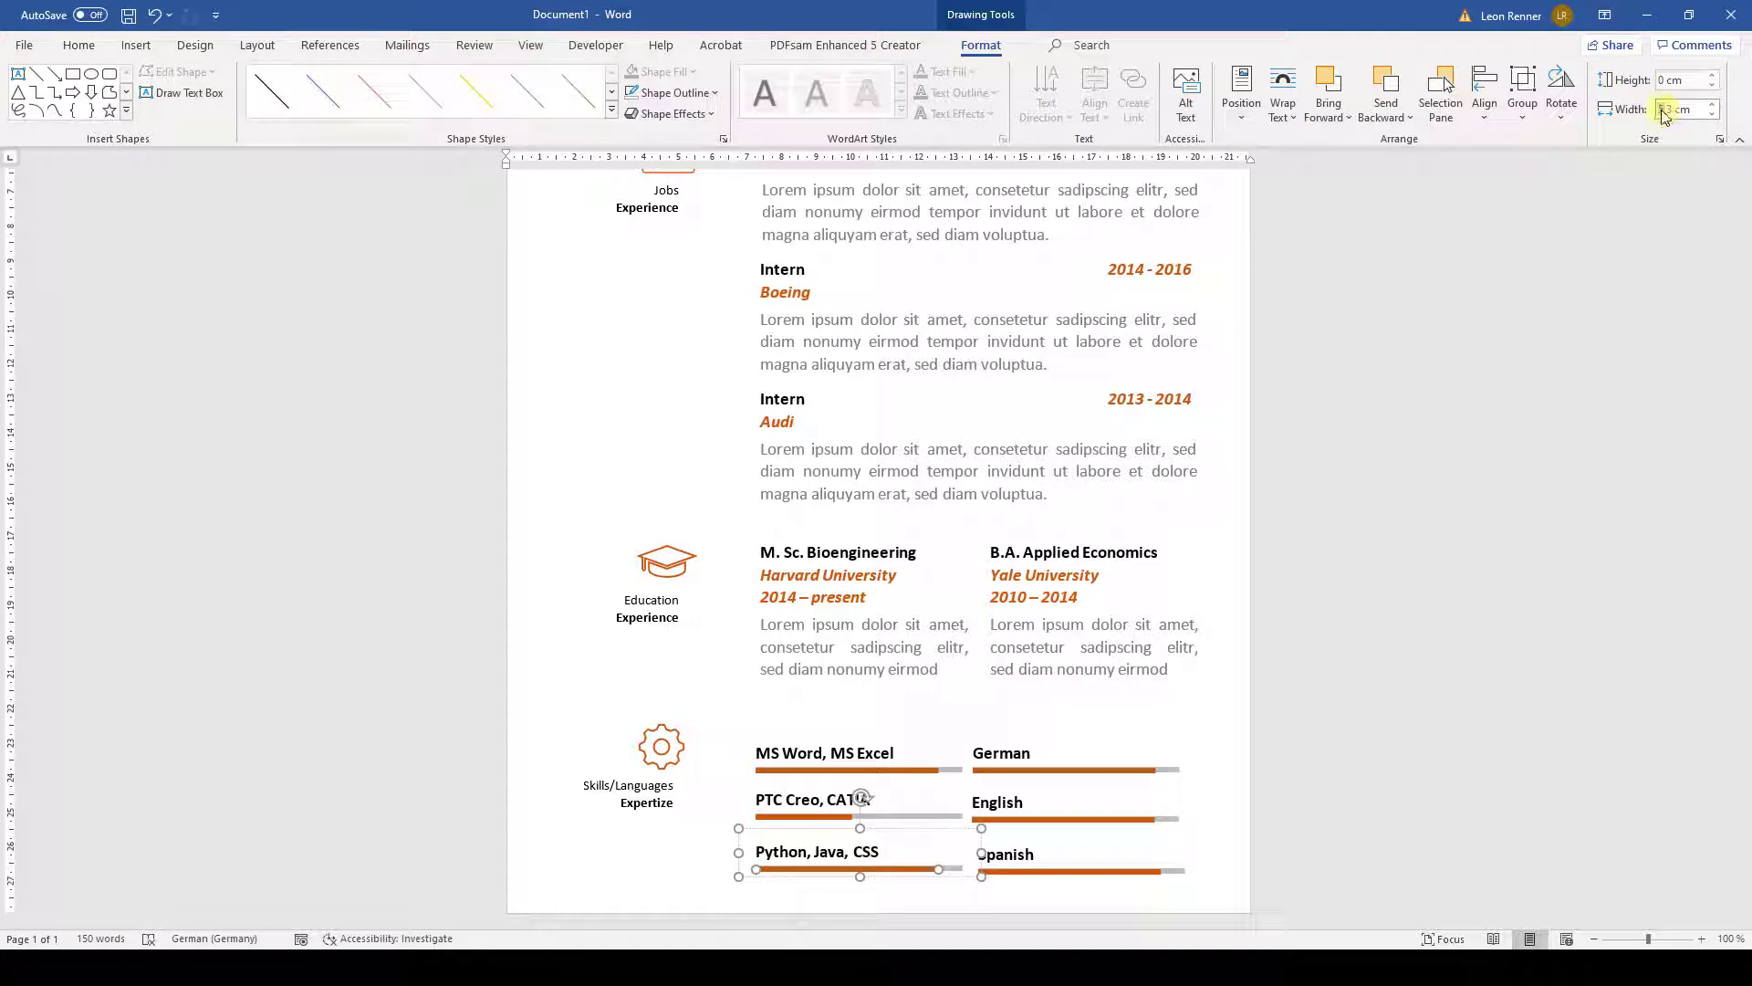
{"action": "type", "text": "2 cm"}
{"action": "key", "text": "Return"}
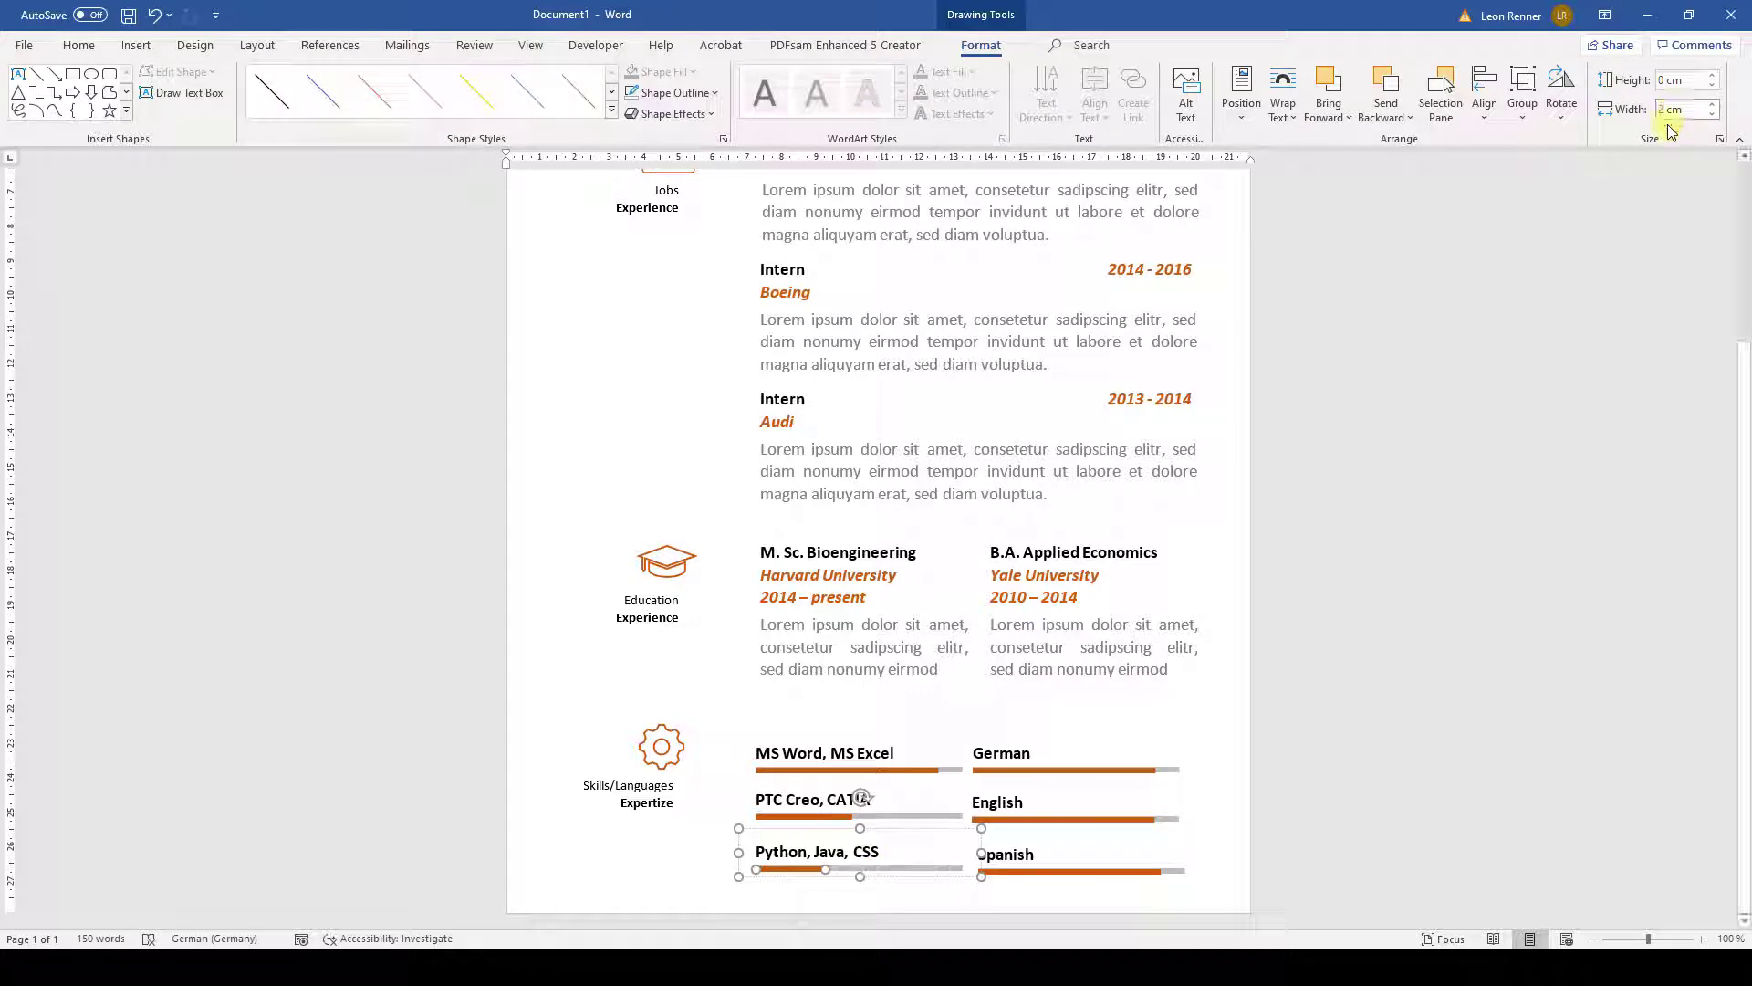
{"action": "left_click", "coordinate": [1082, 771]}
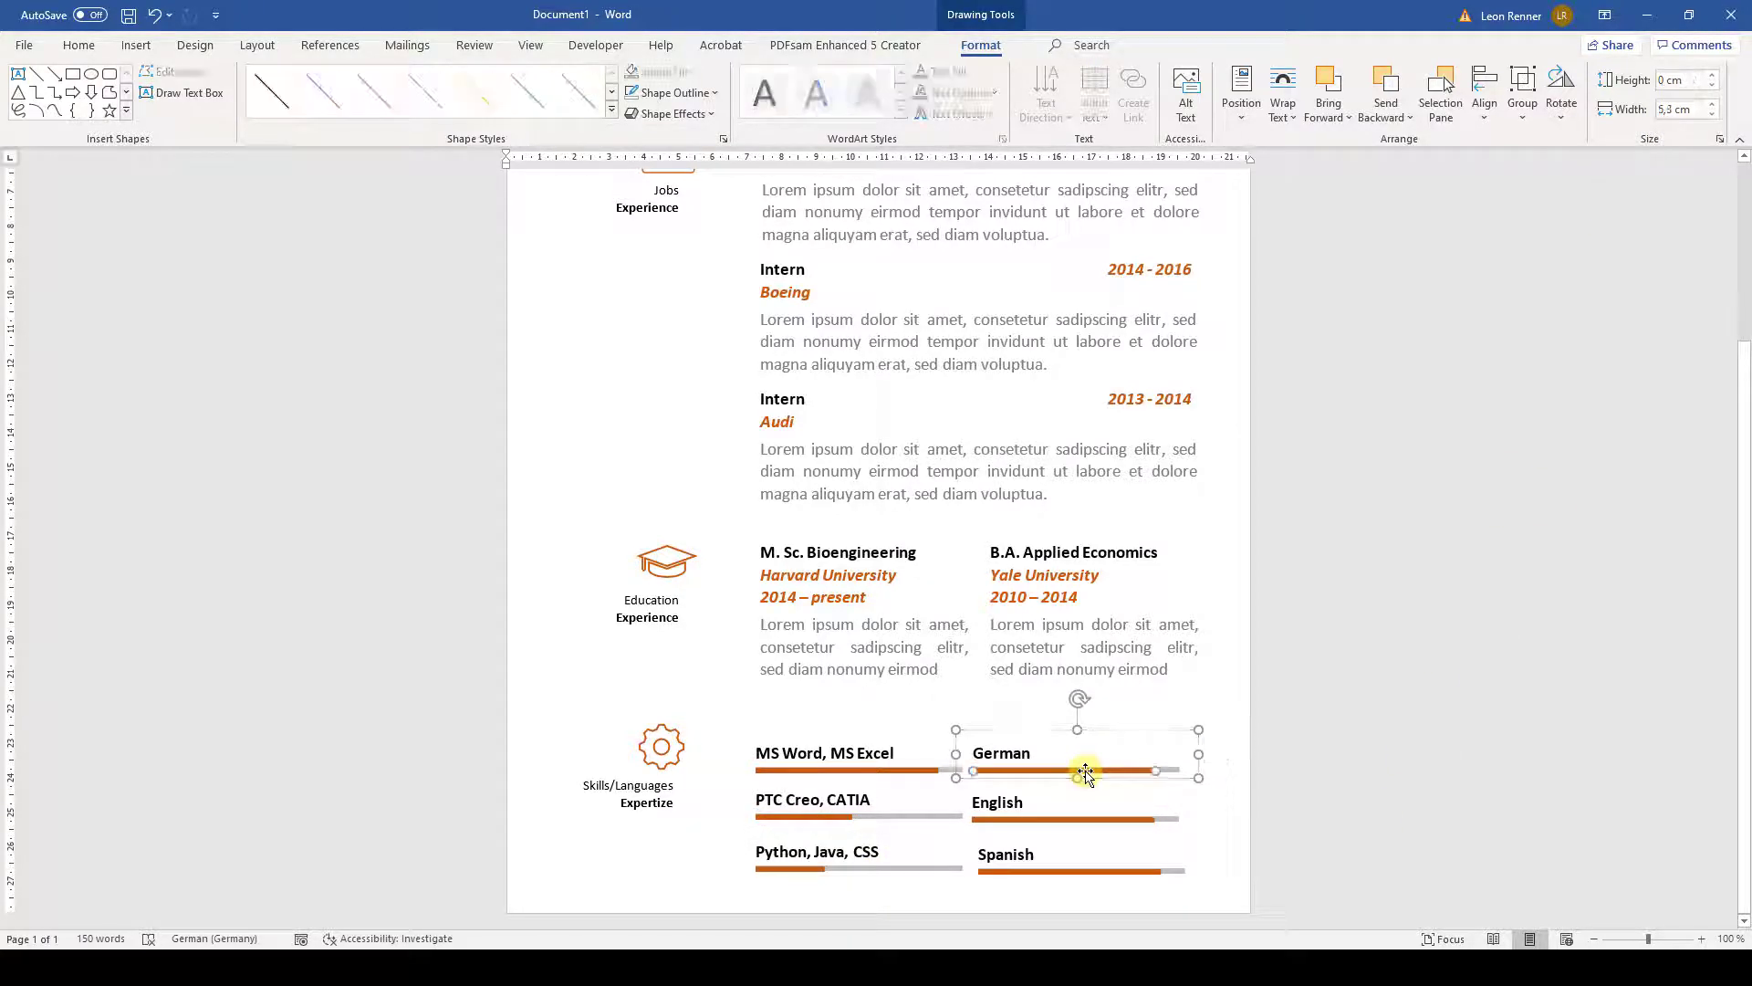
{"action": "left_click", "coordinate": [1677, 110]}
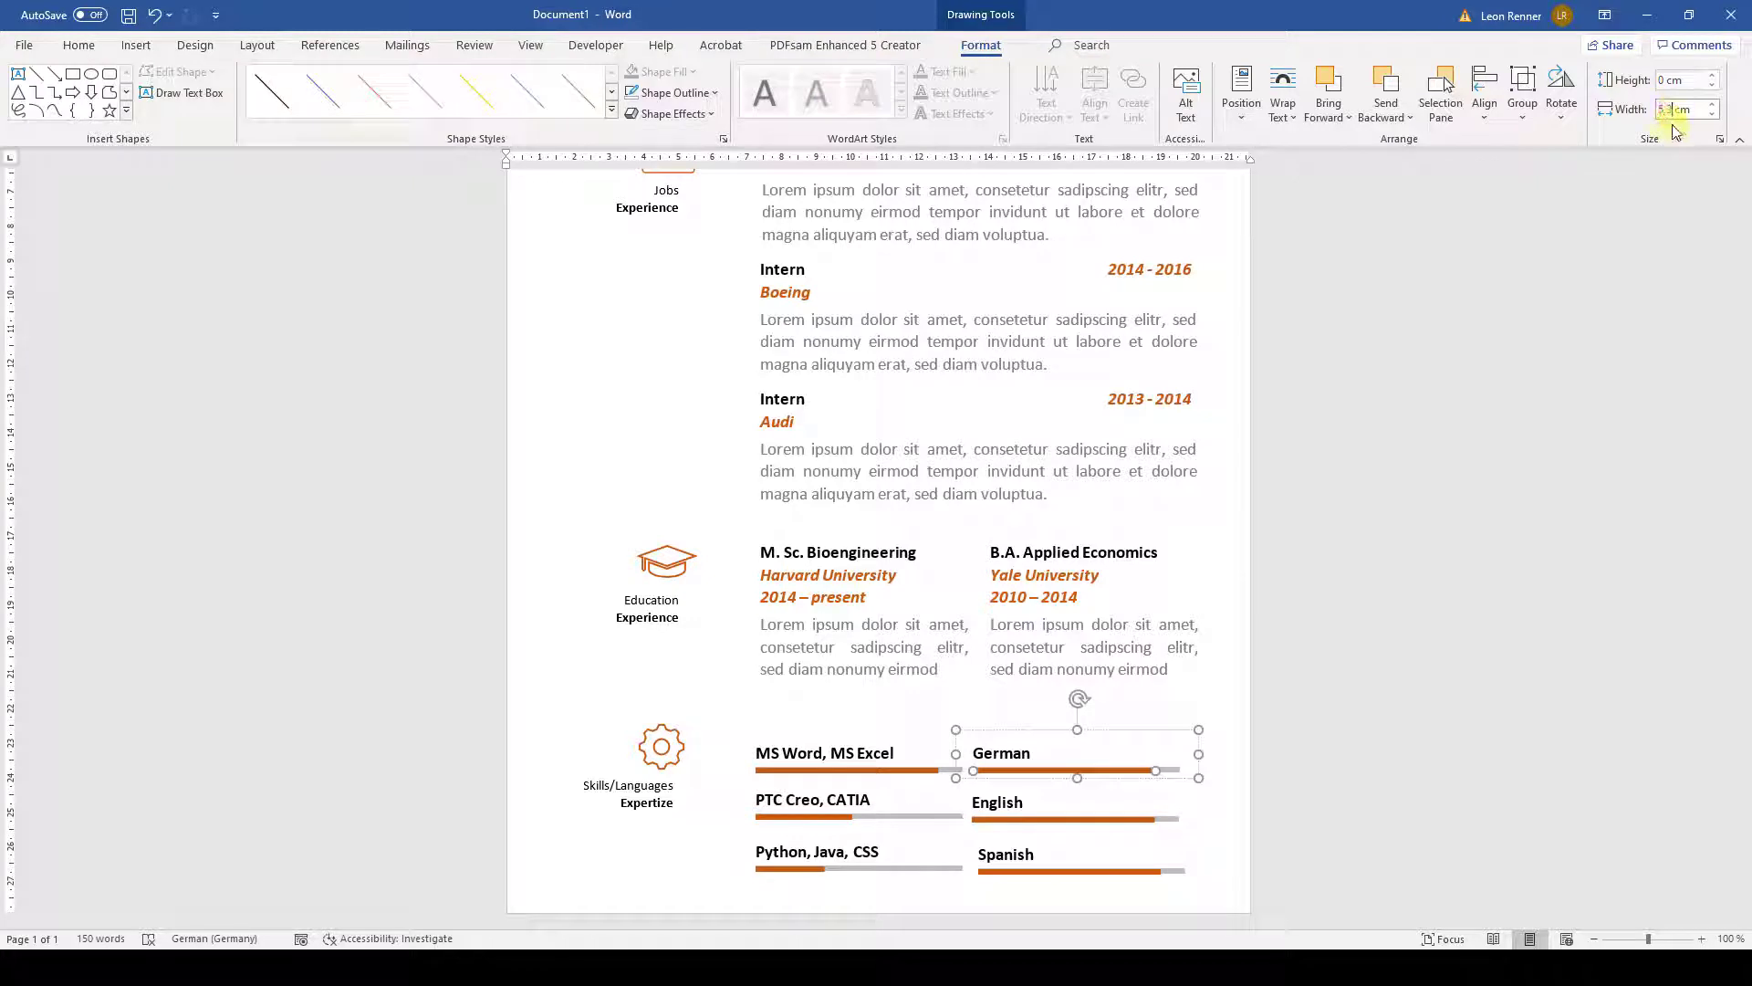
{"action": "key", "text": "Return"}
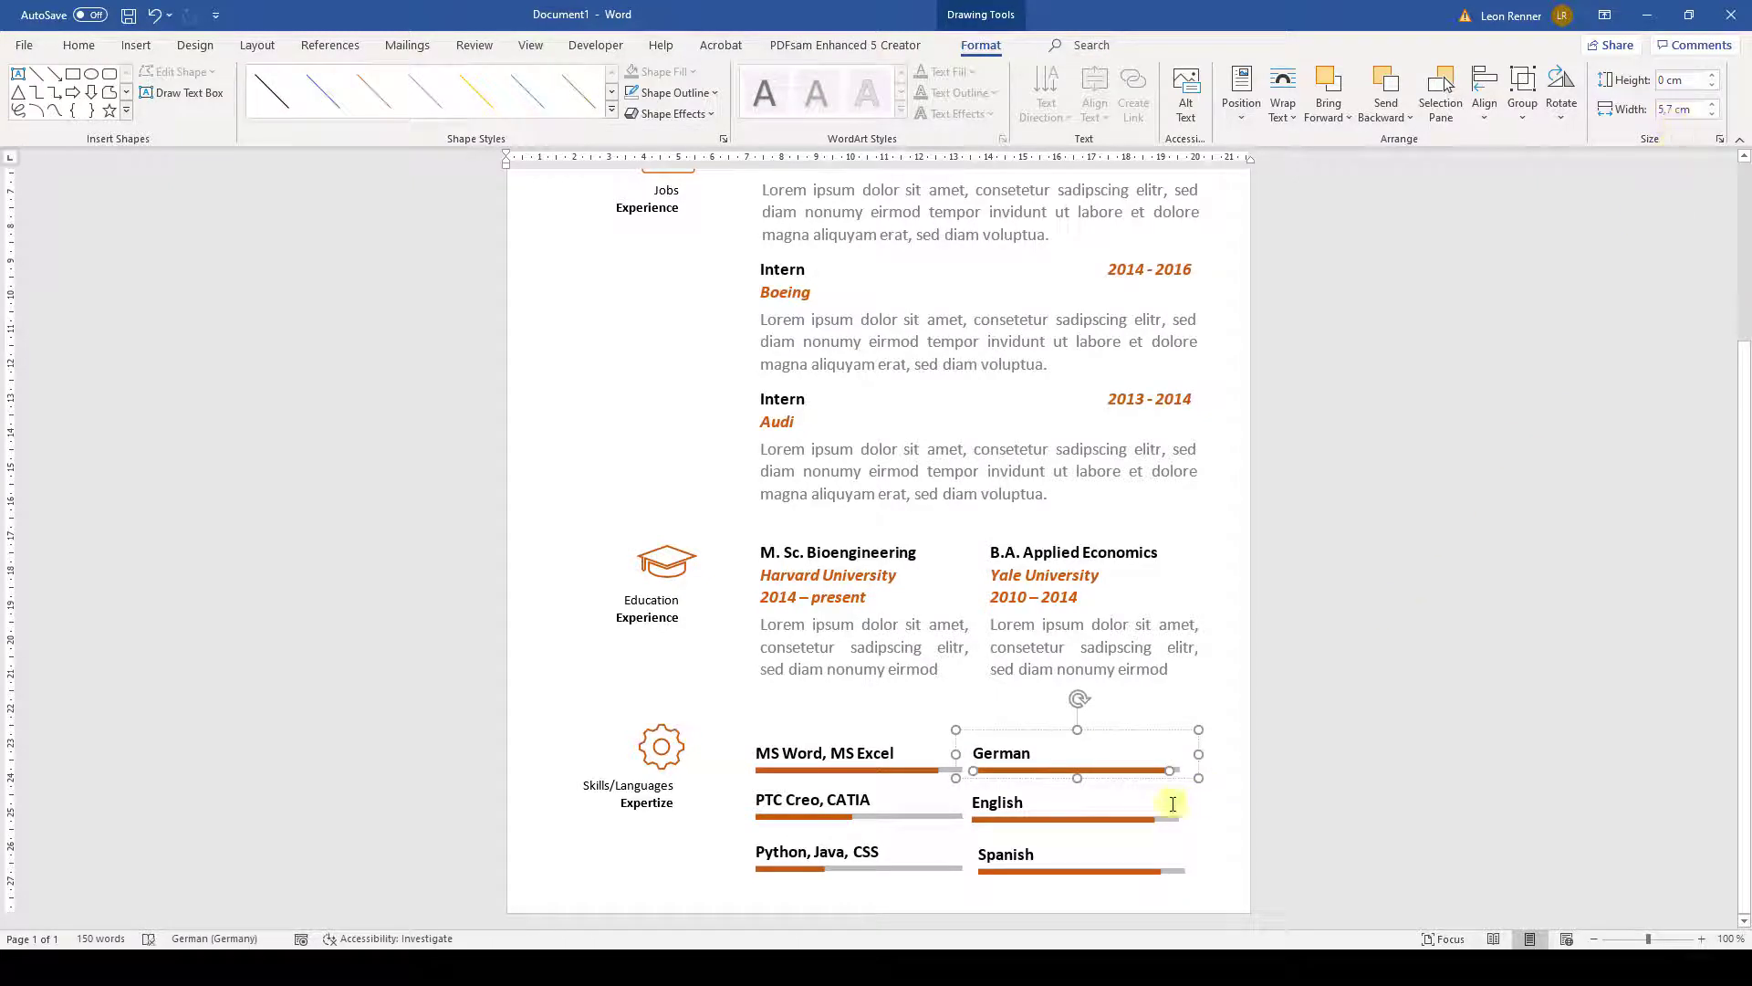
- Set the English bar to 4,5 cm and the Spanish bar to 1,5 cm
{"action": "left_click", "coordinate": [1114, 818]}
{"action": "left_click", "coordinate": [1673, 109]}
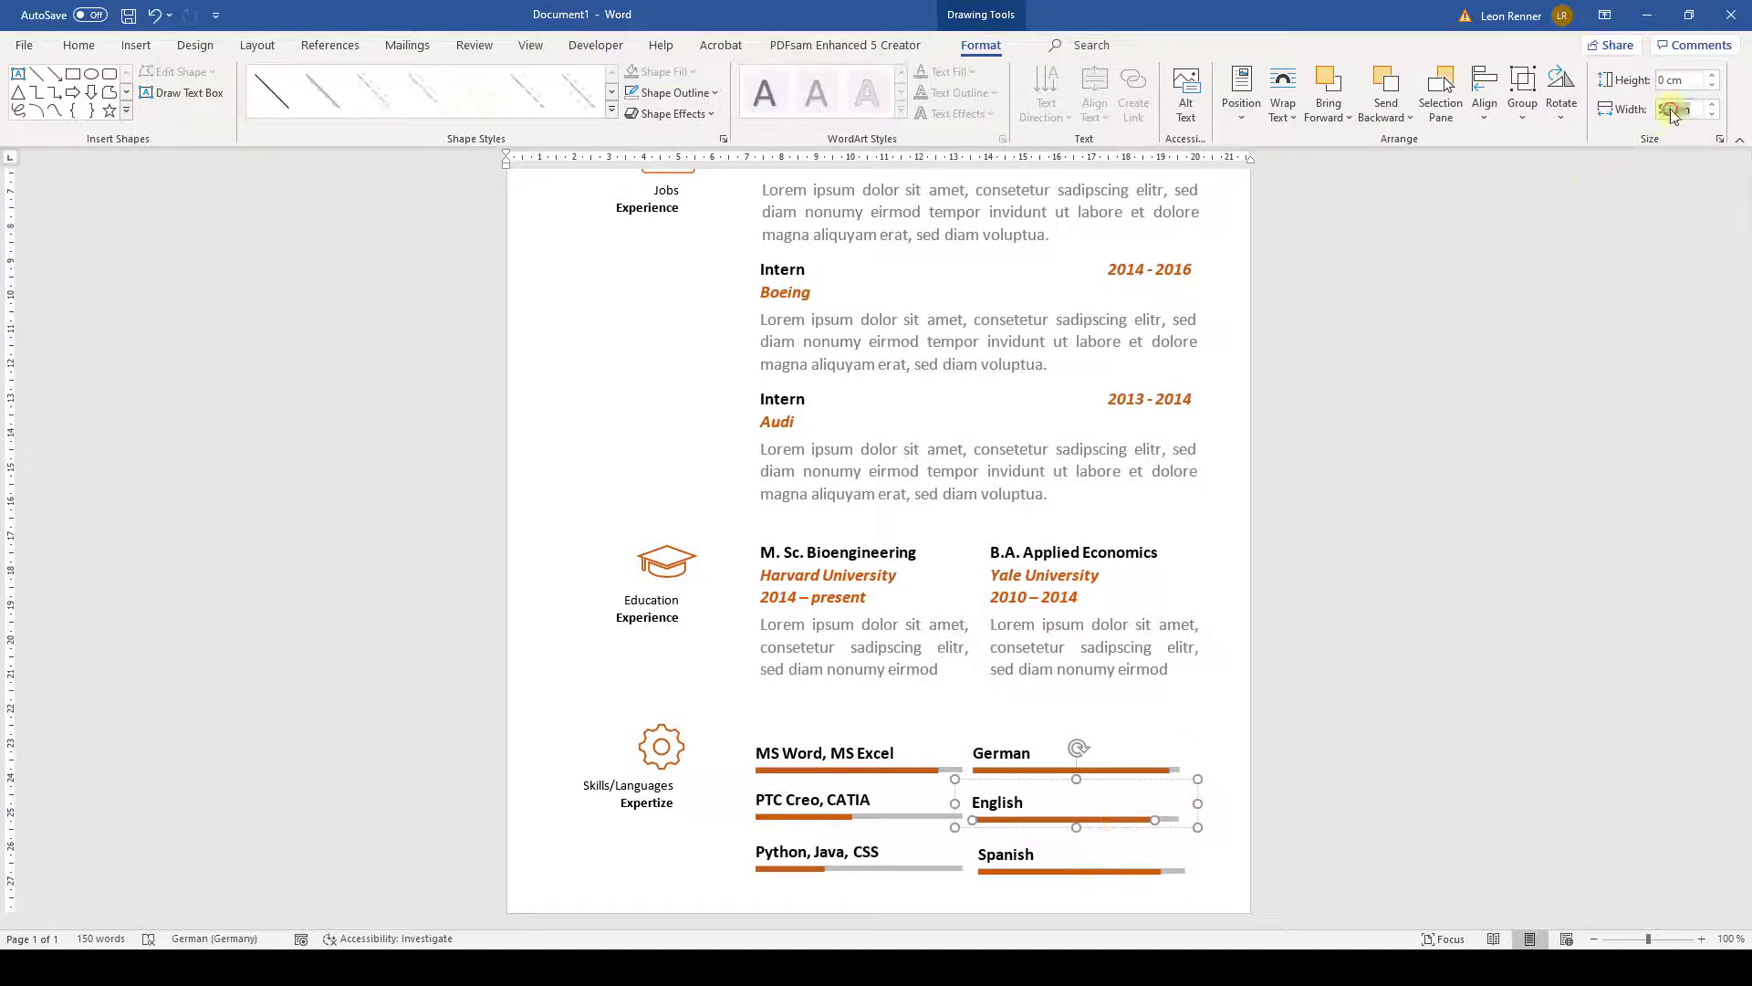
{"action": "type", "text": "4,5"}
{"action": "key", "text": "Return"}
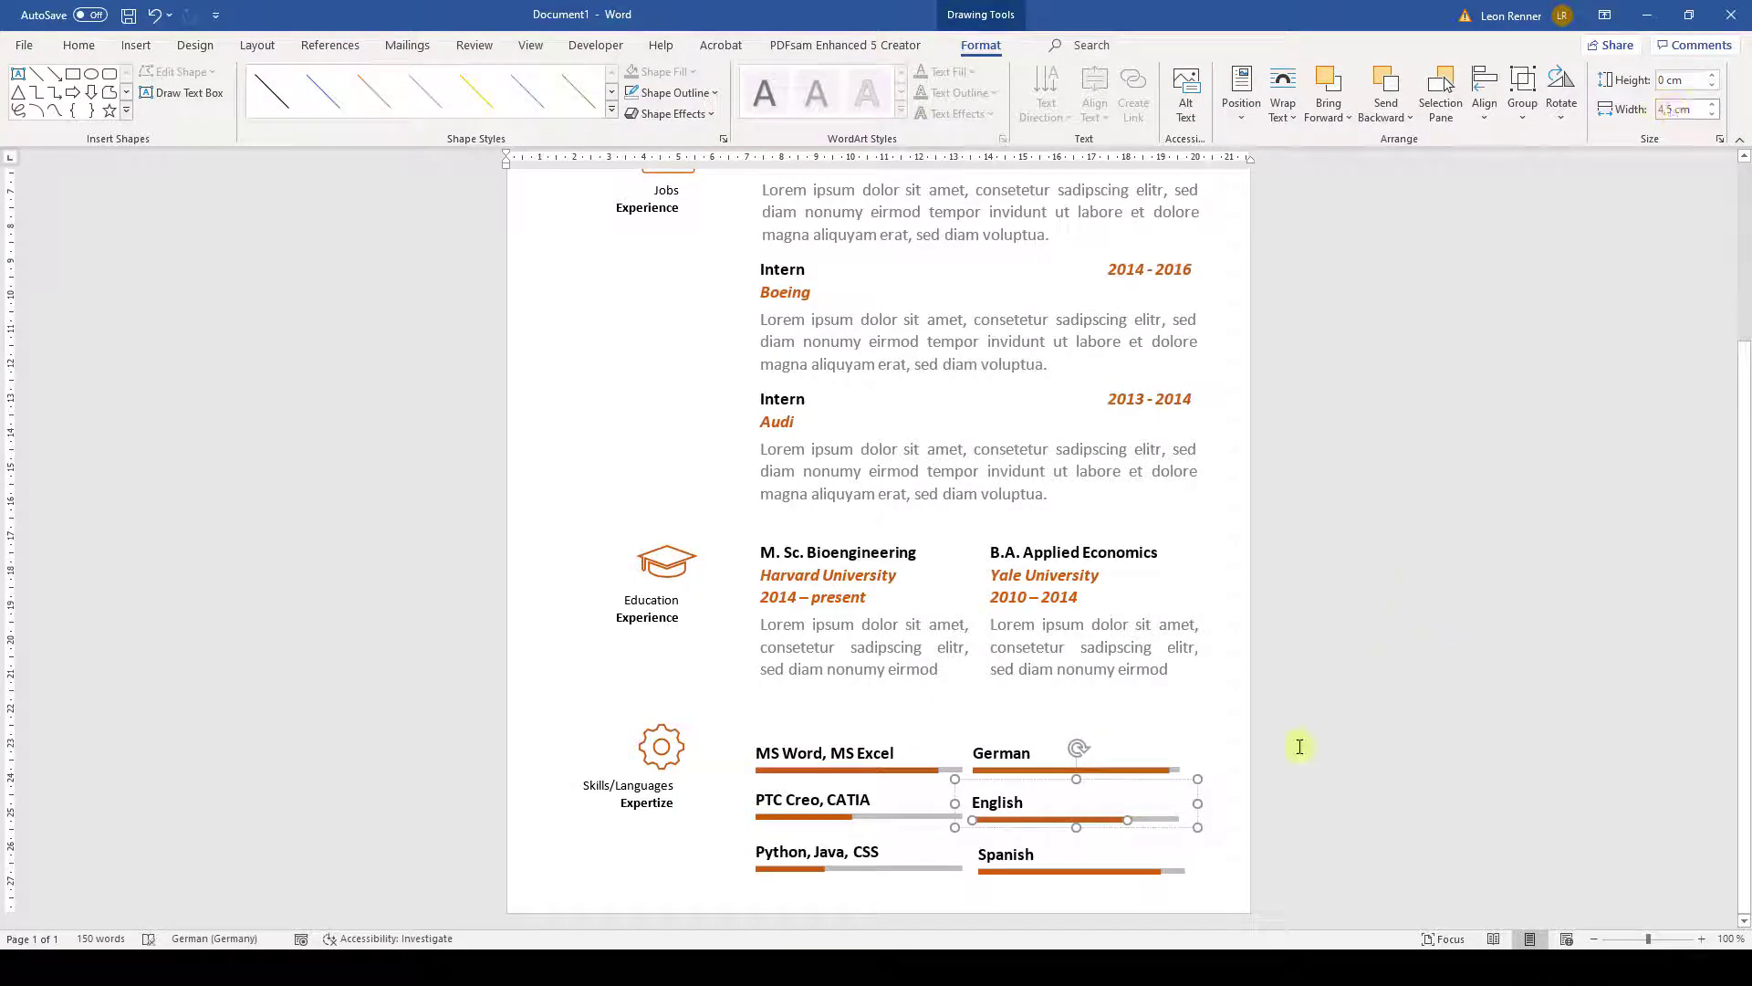
{"action": "left_click", "coordinate": [1118, 873]}
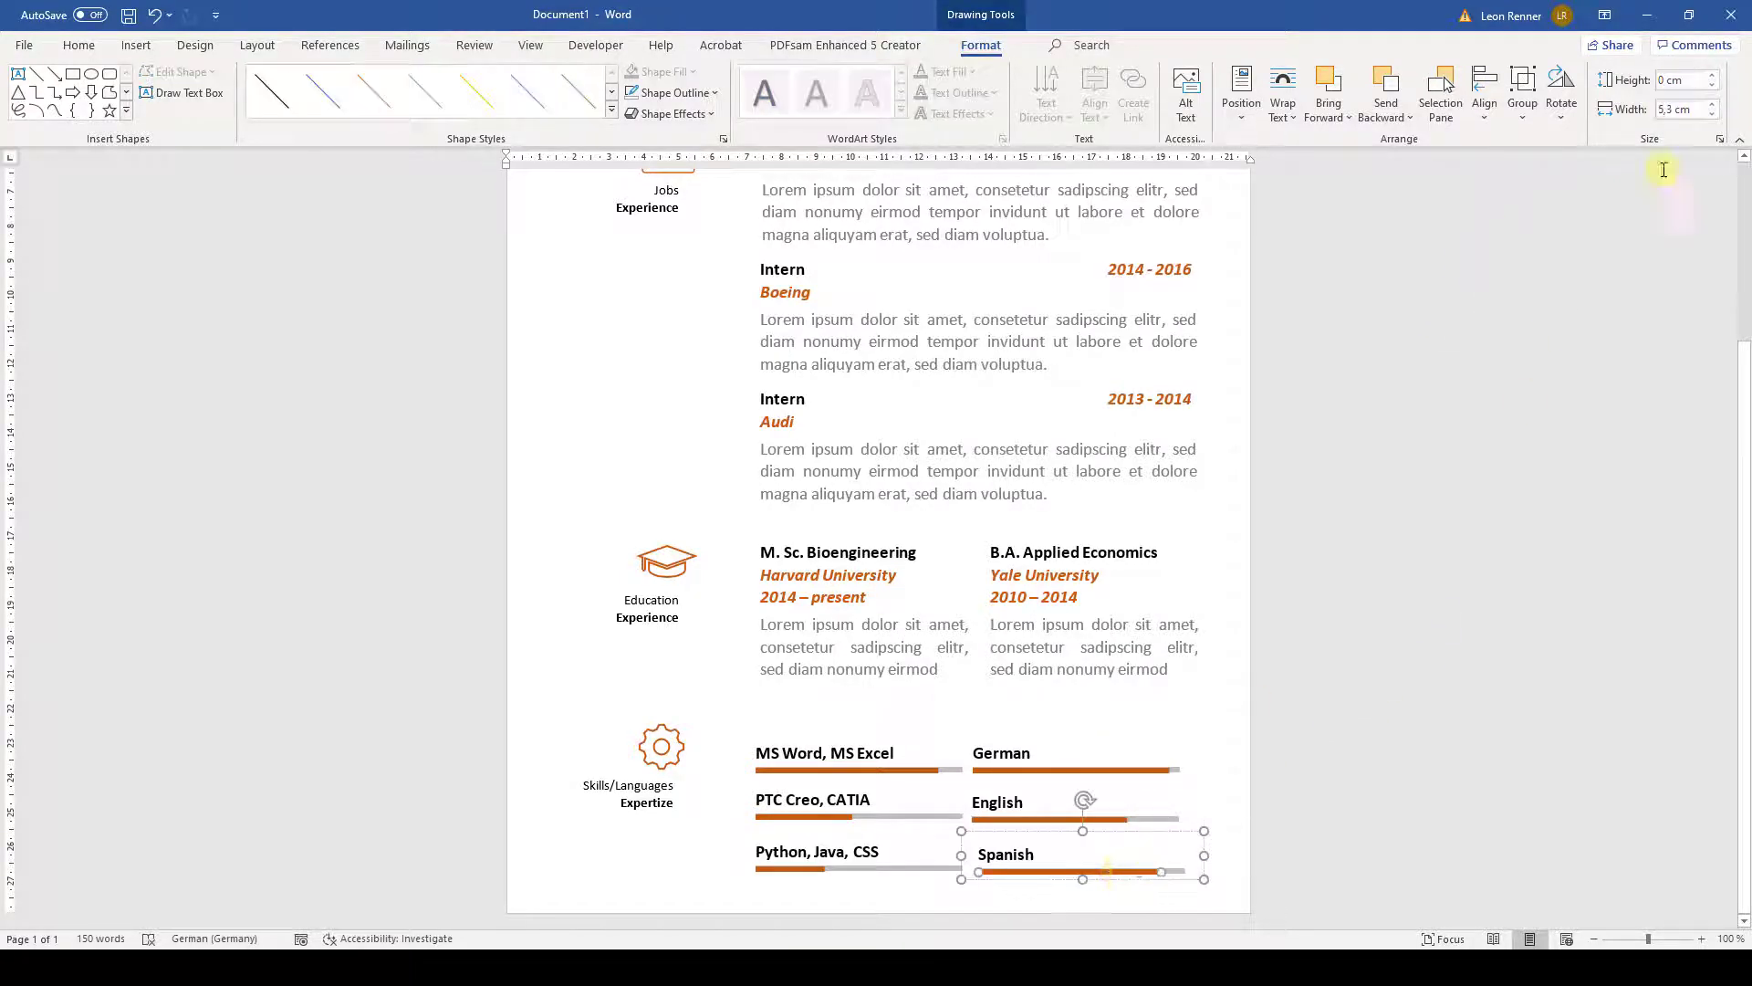
{"action": "left_click", "coordinate": [1663, 109]}
{"action": "type", "text": "1,5"}
{"action": "key", "text": "Return"}
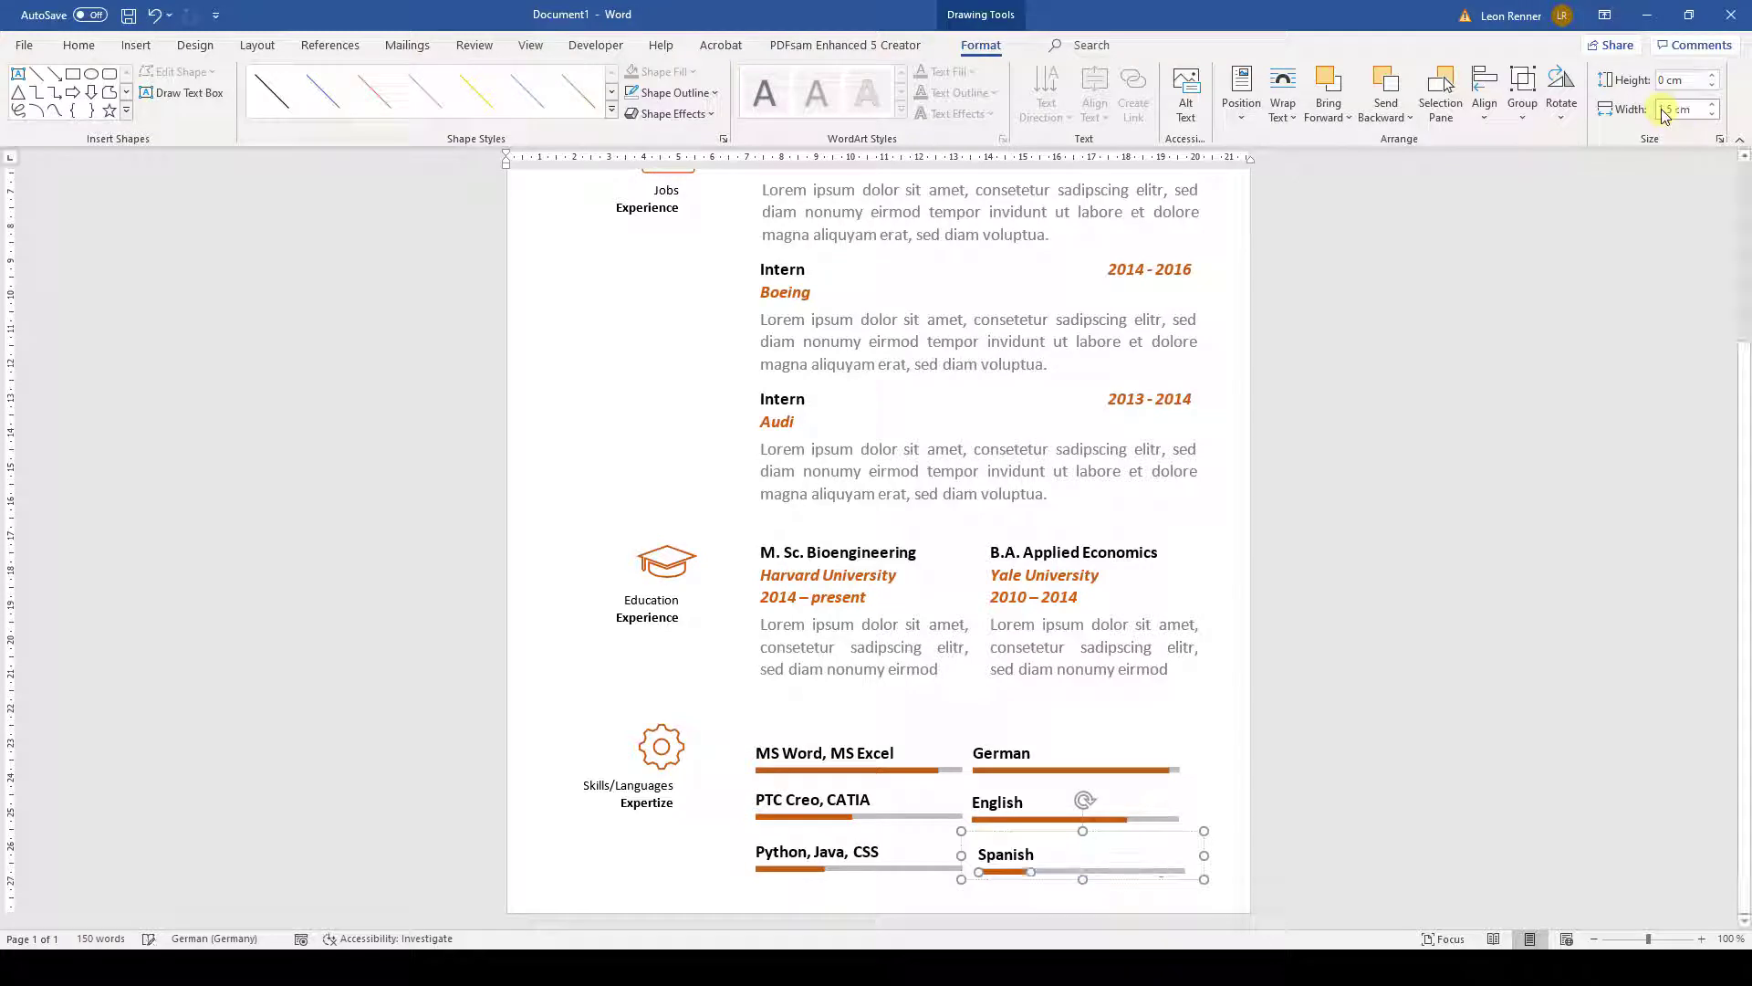
{"action": "left_click", "coordinate": [1231, 751]}
{"action": "scroll", "coordinate": [1056, 697], "scroll_direction": "down", "scroll_amount": 3}
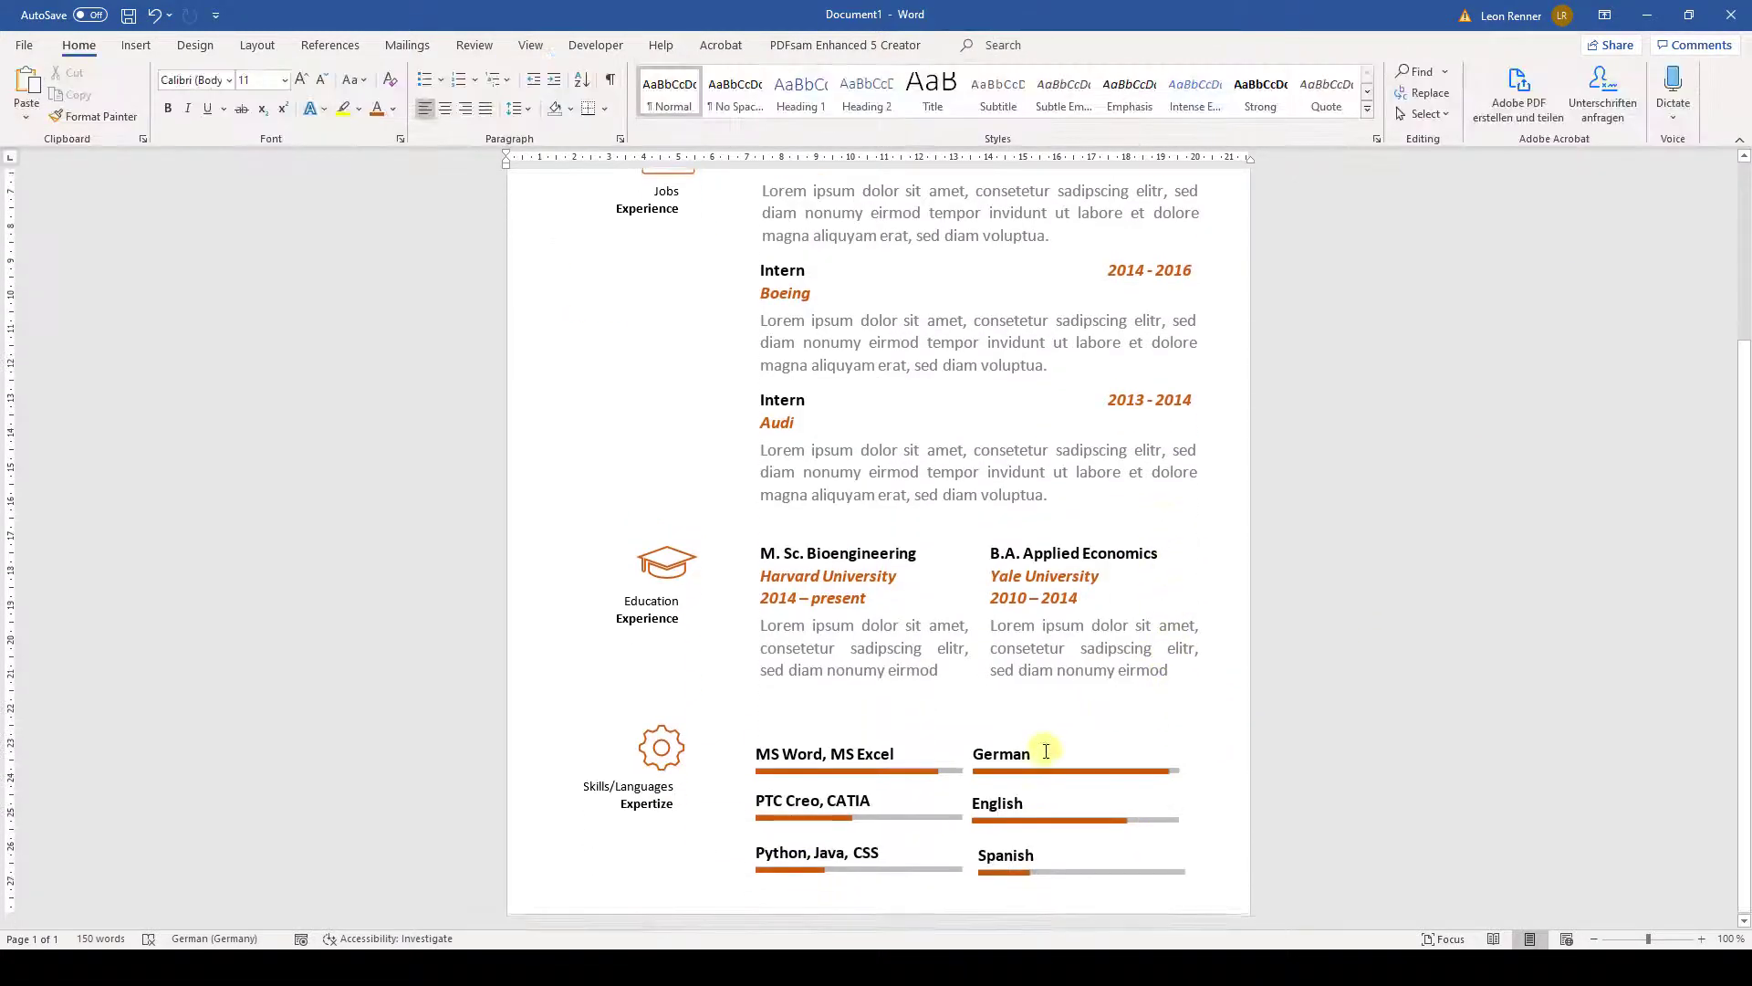
- Left-align the MS Word, PTC Creo and Python skill boxes and distribute them vertically
{"action": "left_click", "coordinate": [888, 769]}
{"action": "left_click", "coordinate": [800, 819], "text": "shift"}
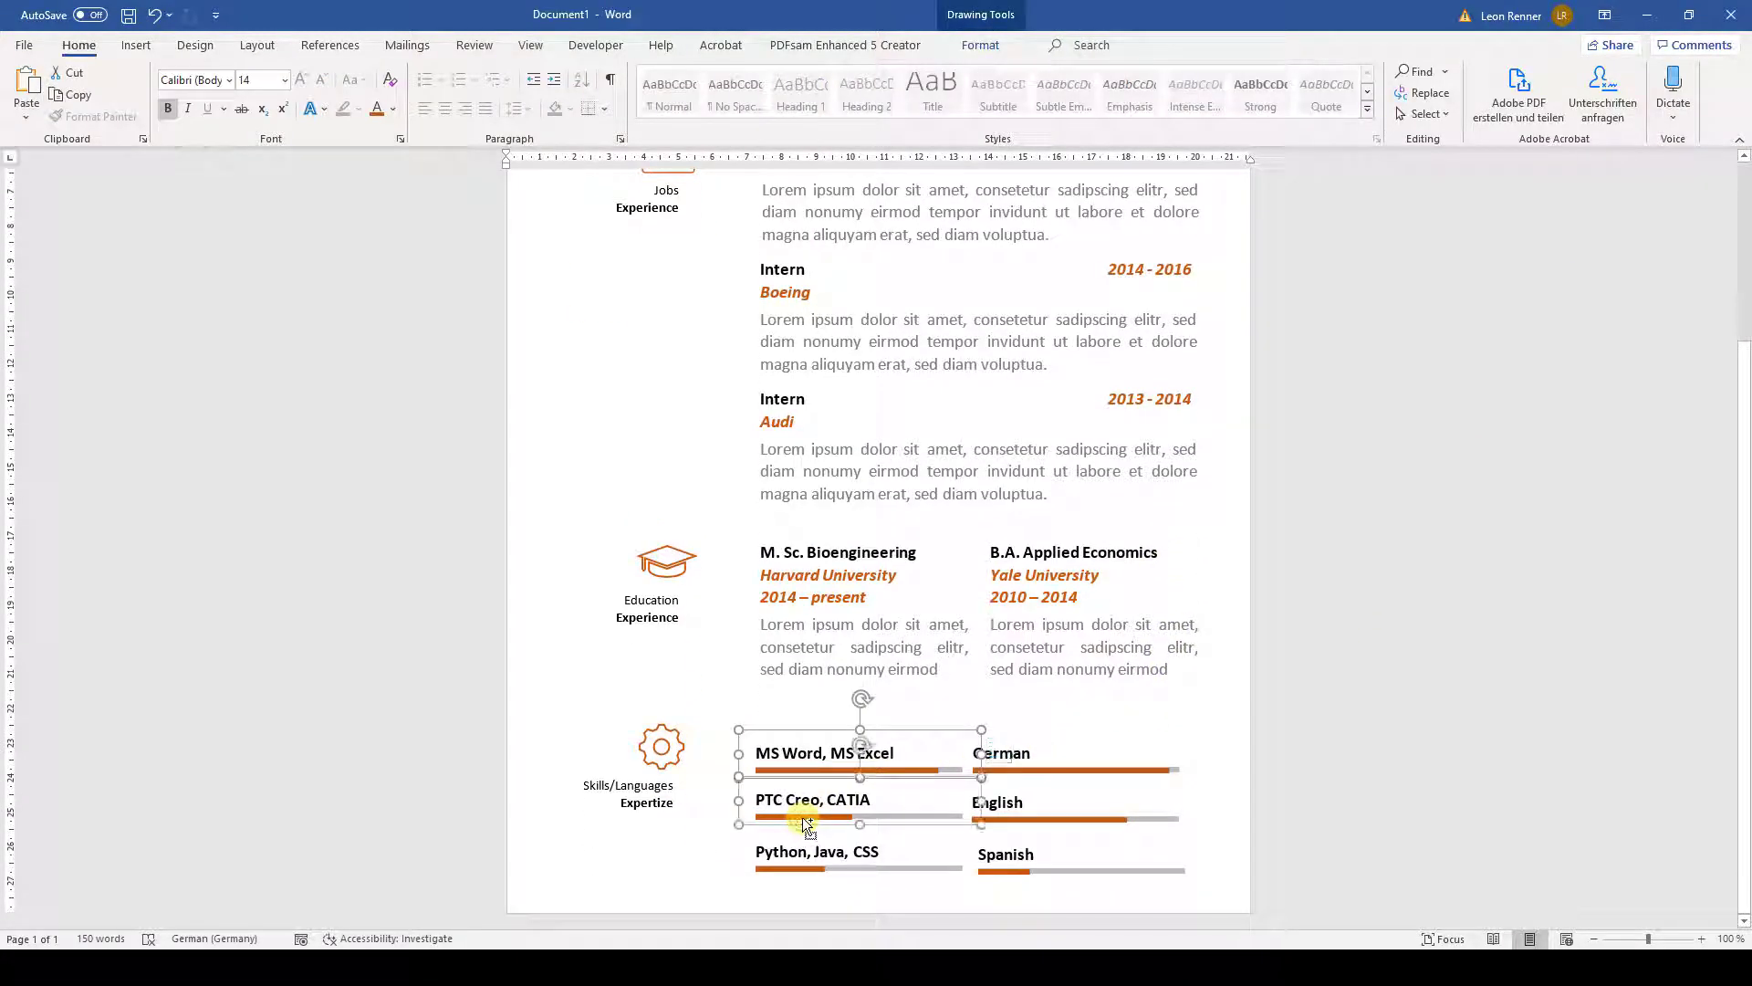
{"action": "left_click", "coordinate": [770, 865], "text": "shift"}
{"action": "left_click", "coordinate": [981, 46]}
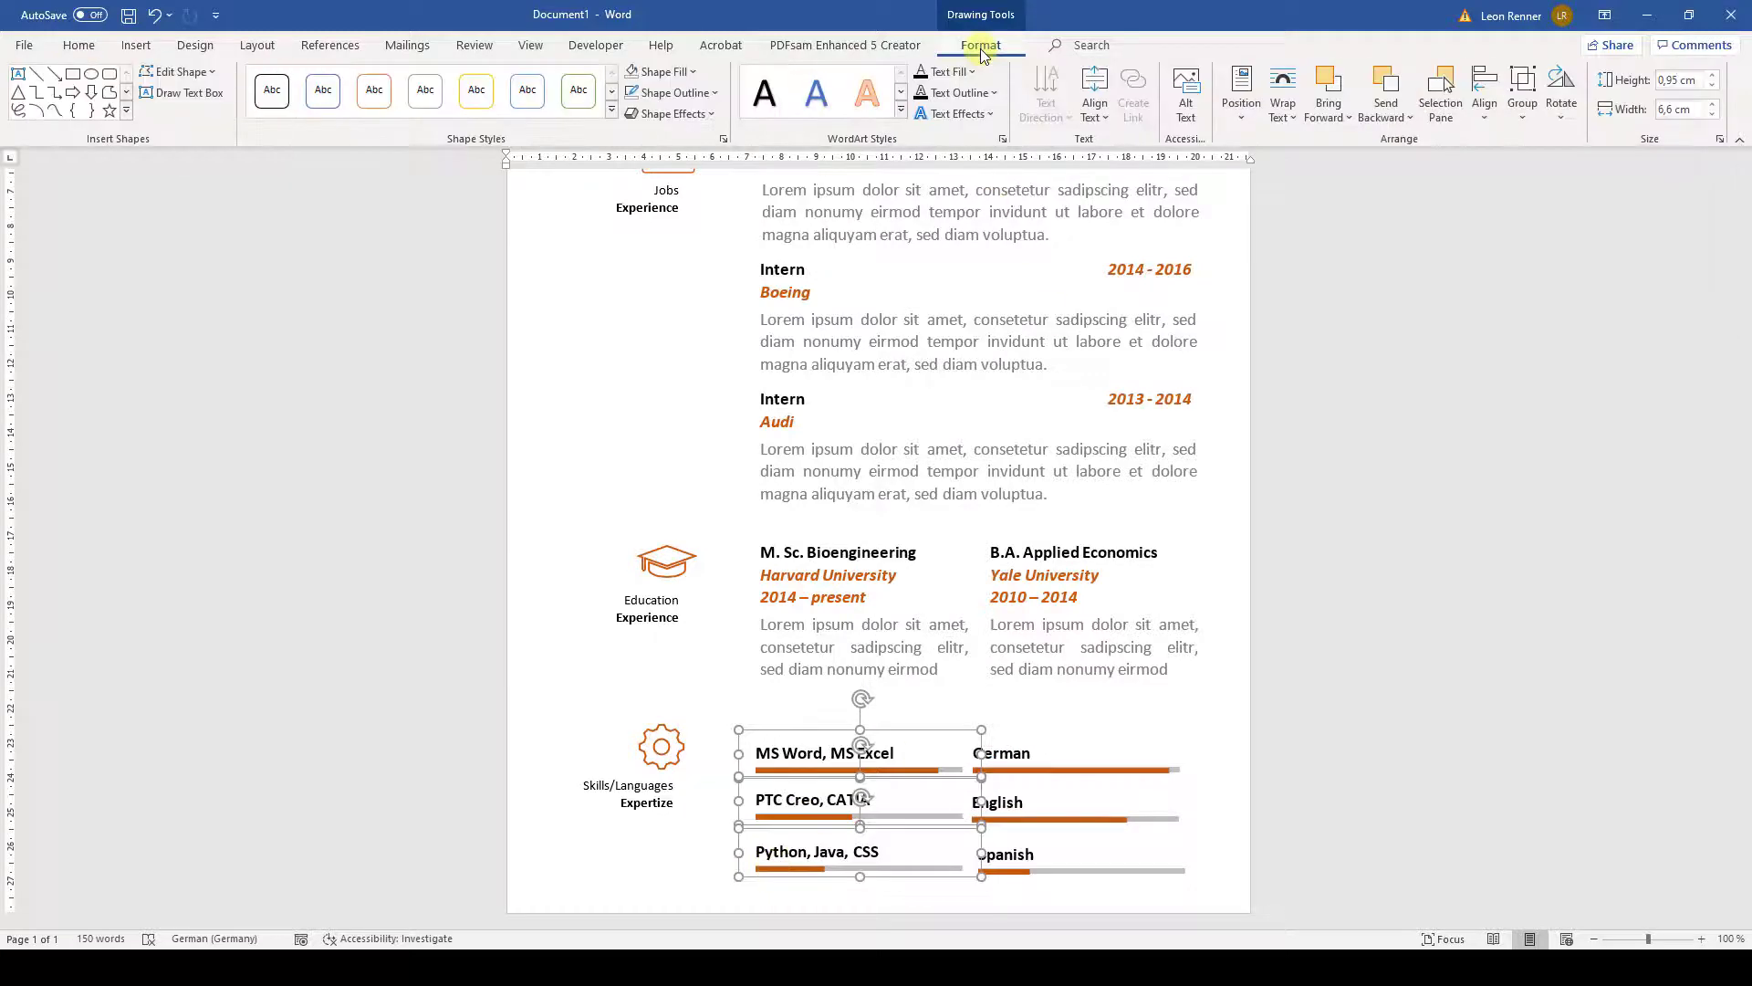
{"action": "left_click", "coordinate": [1483, 96]}
{"action": "left_click", "coordinate": [1508, 146]}
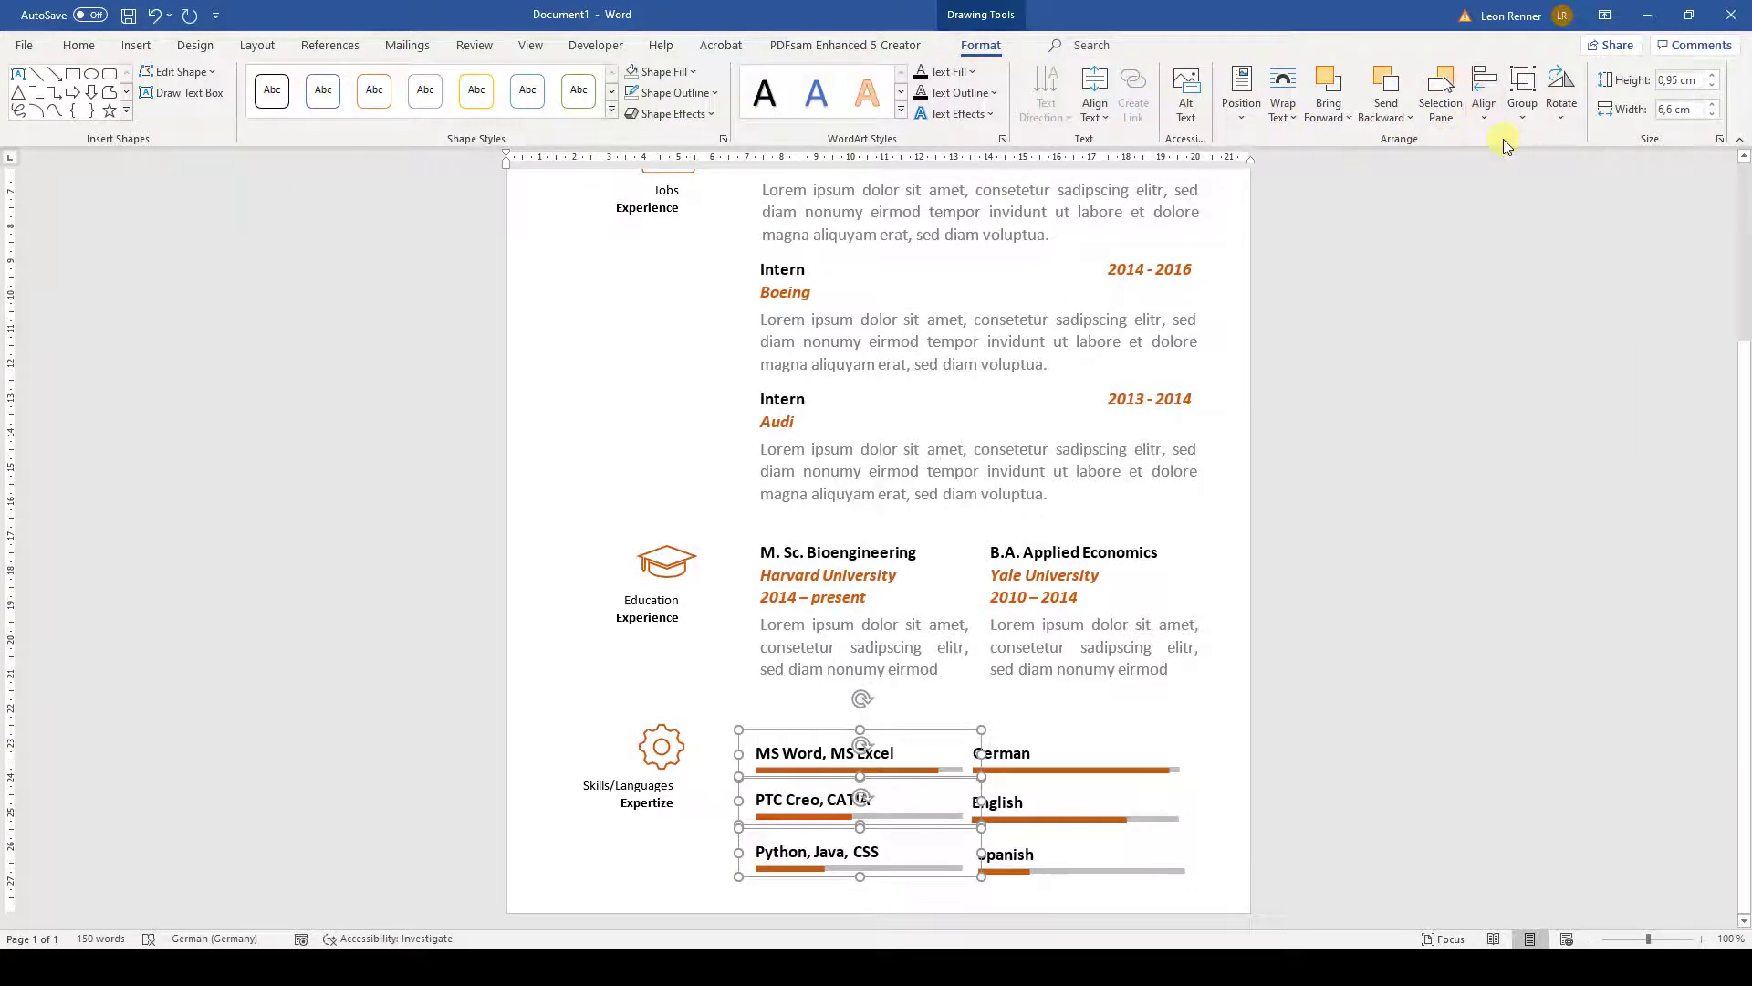
{"action": "left_click", "coordinate": [1486, 109]}
{"action": "left_click", "coordinate": [1507, 326]}
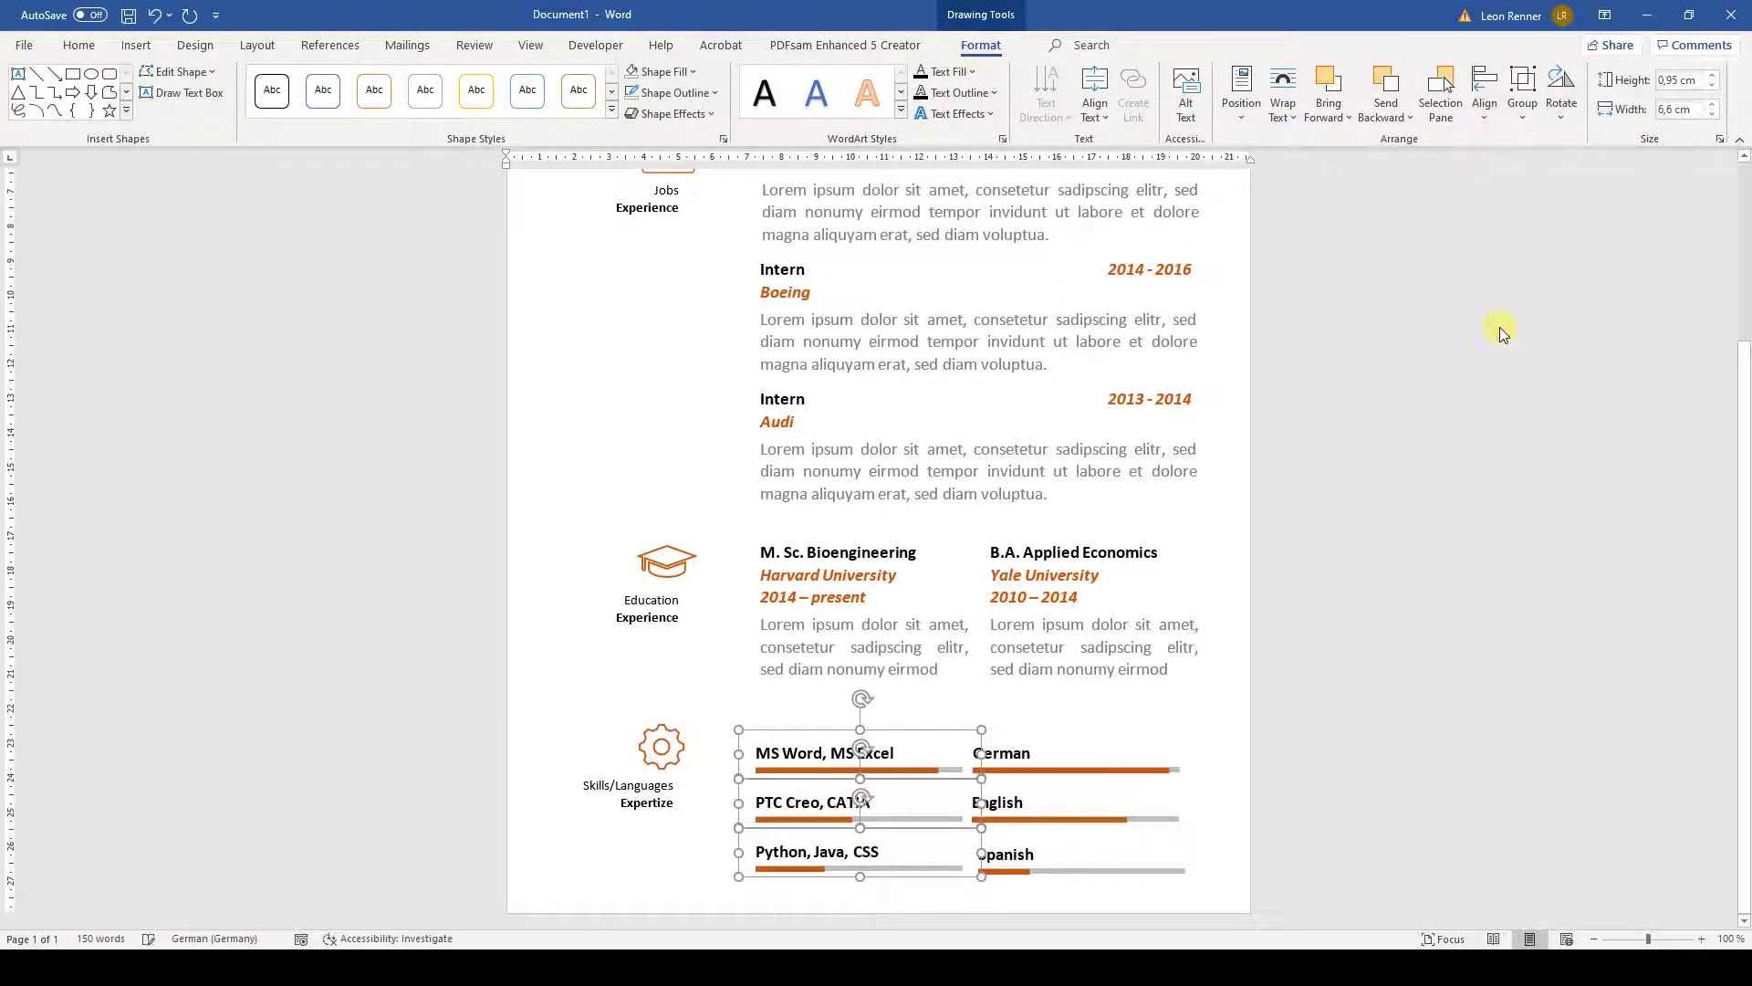
- Left-align the German, English and Spanish language boxes
{"action": "left_click", "coordinate": [1056, 774]}
{"action": "left_click", "coordinate": [1054, 820], "text": "shift"}
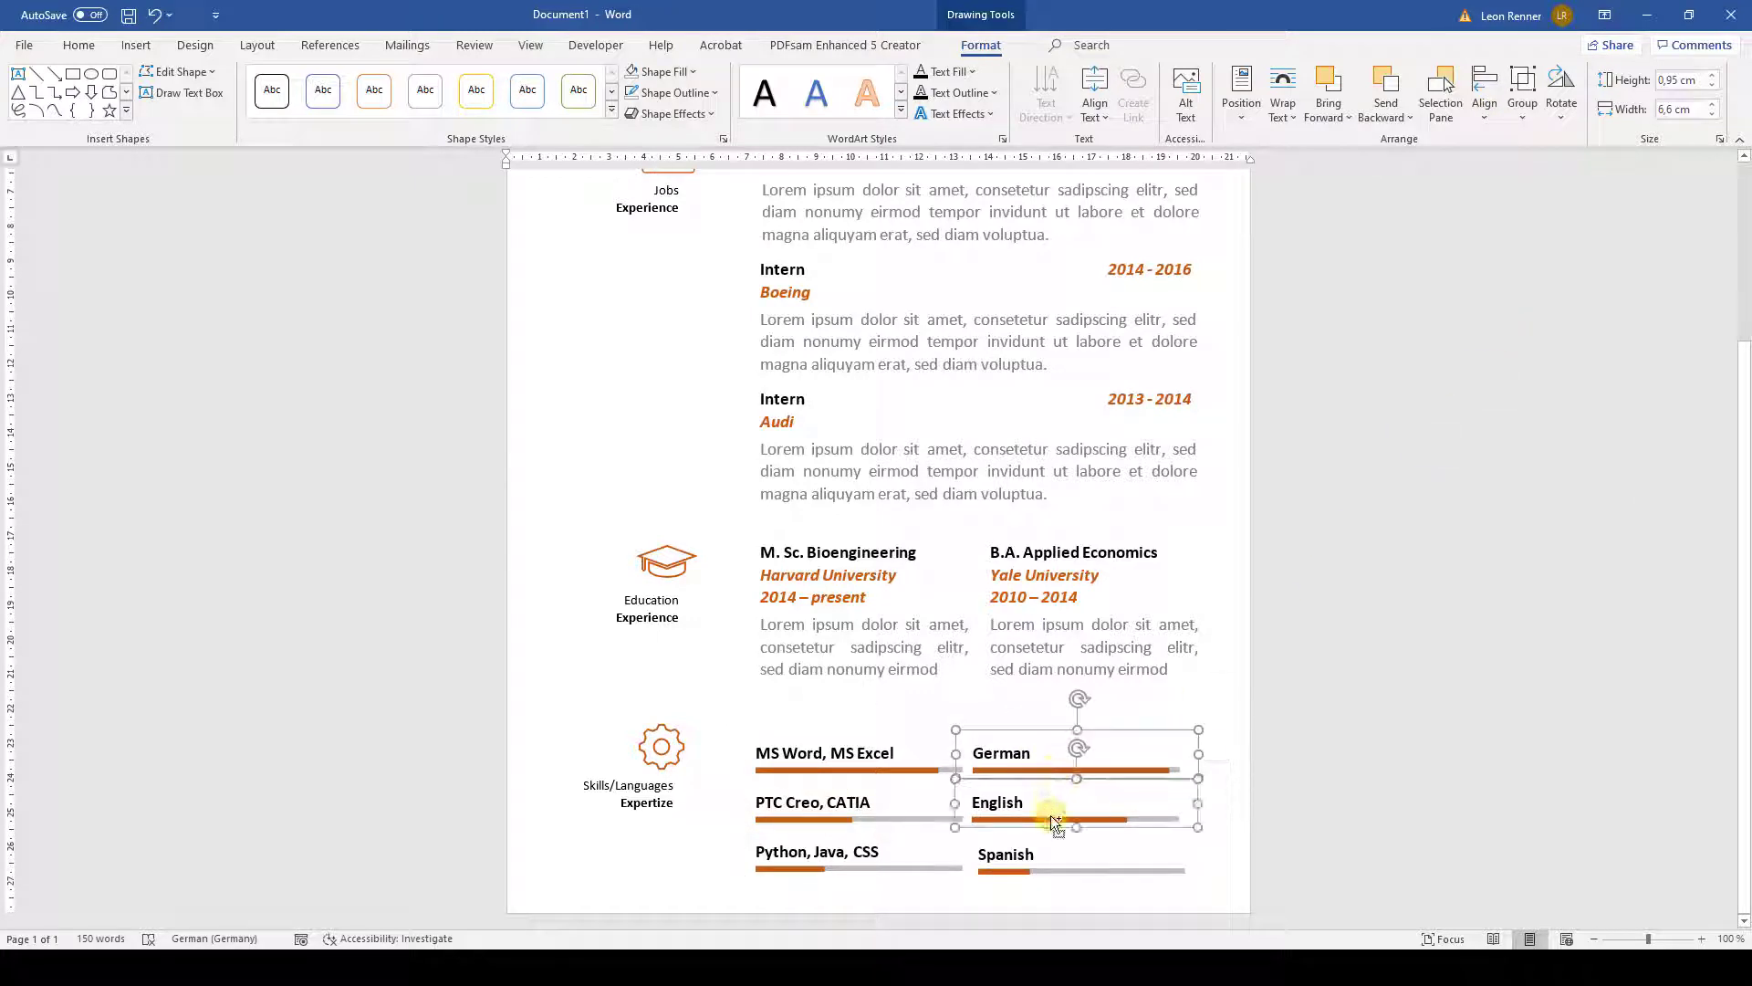
{"action": "left_click", "coordinate": [1031, 864], "text": "shift"}
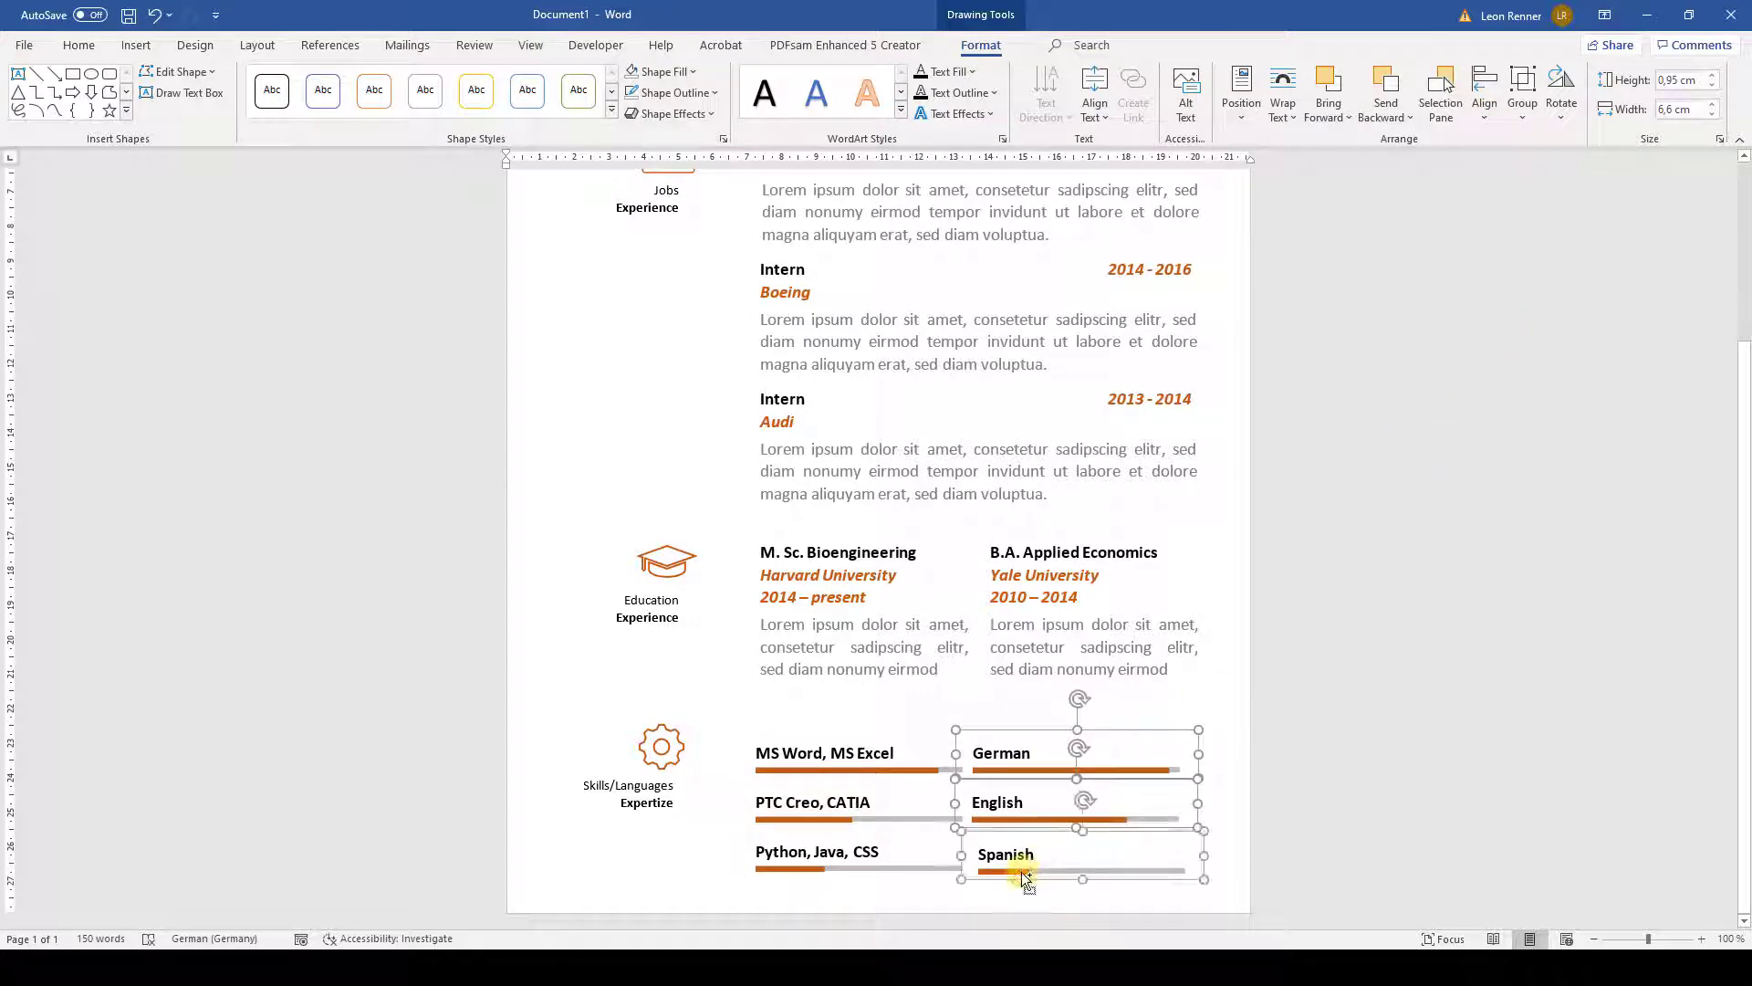
{"action": "left_click", "coordinate": [1485, 116]}
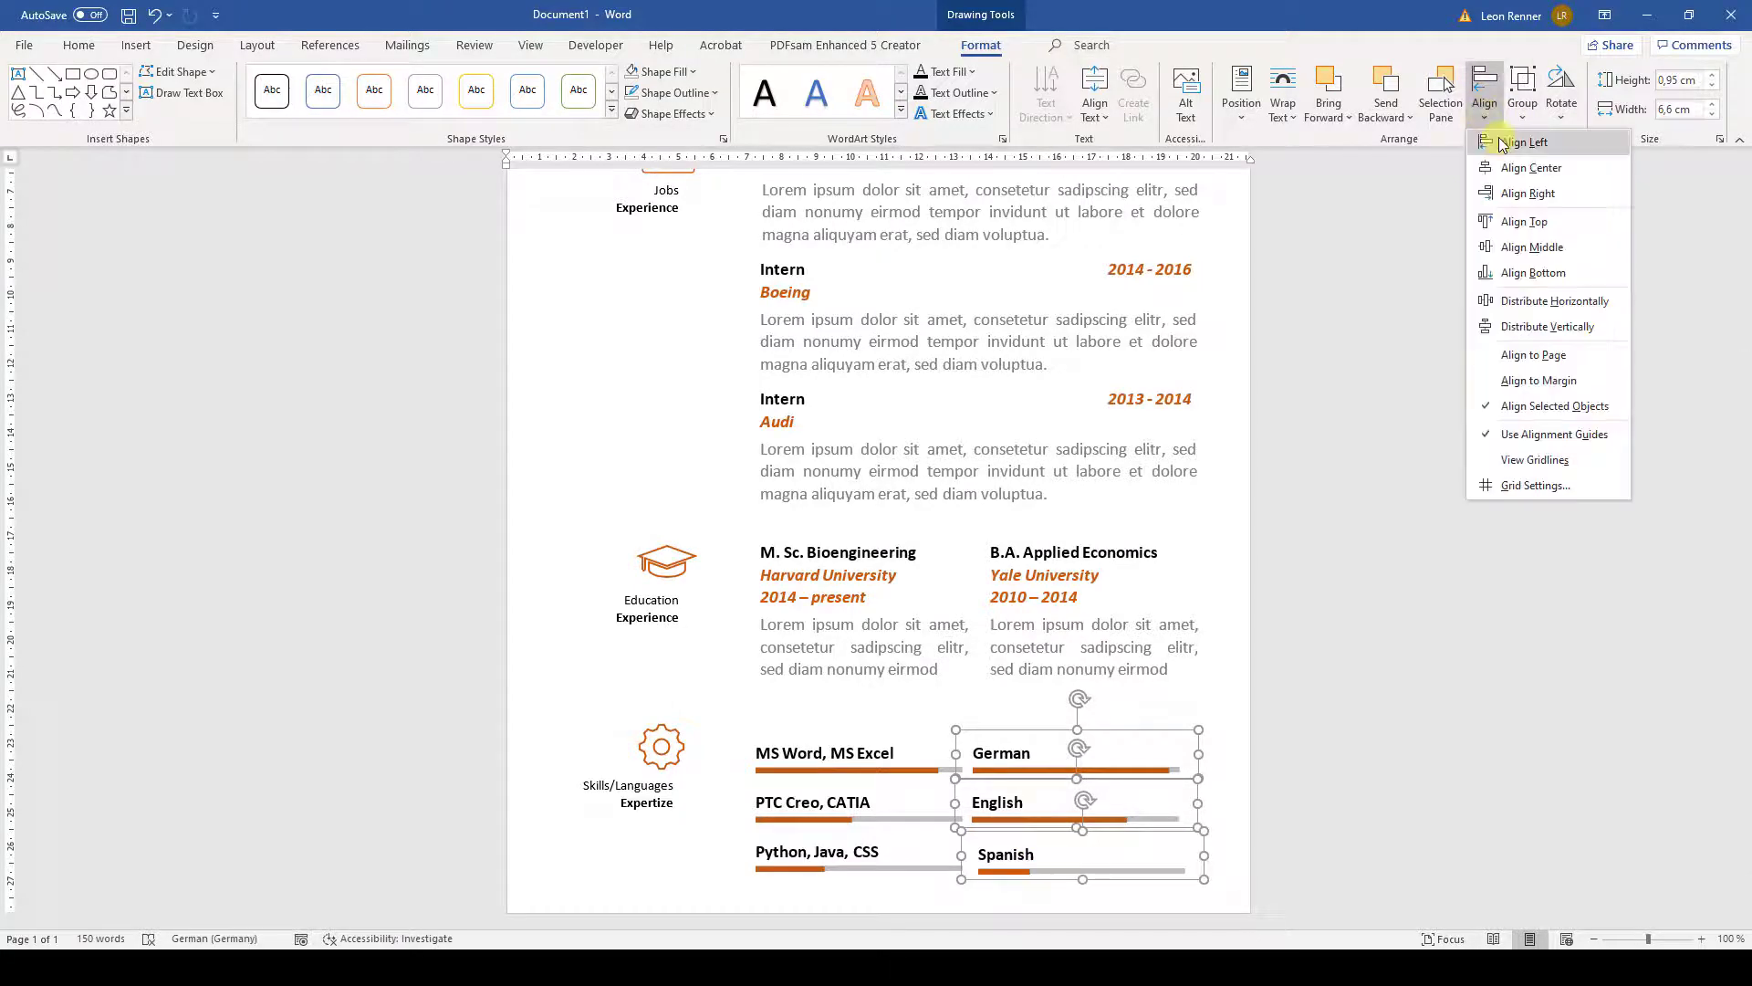
{"action": "left_click", "coordinate": [1502, 144]}
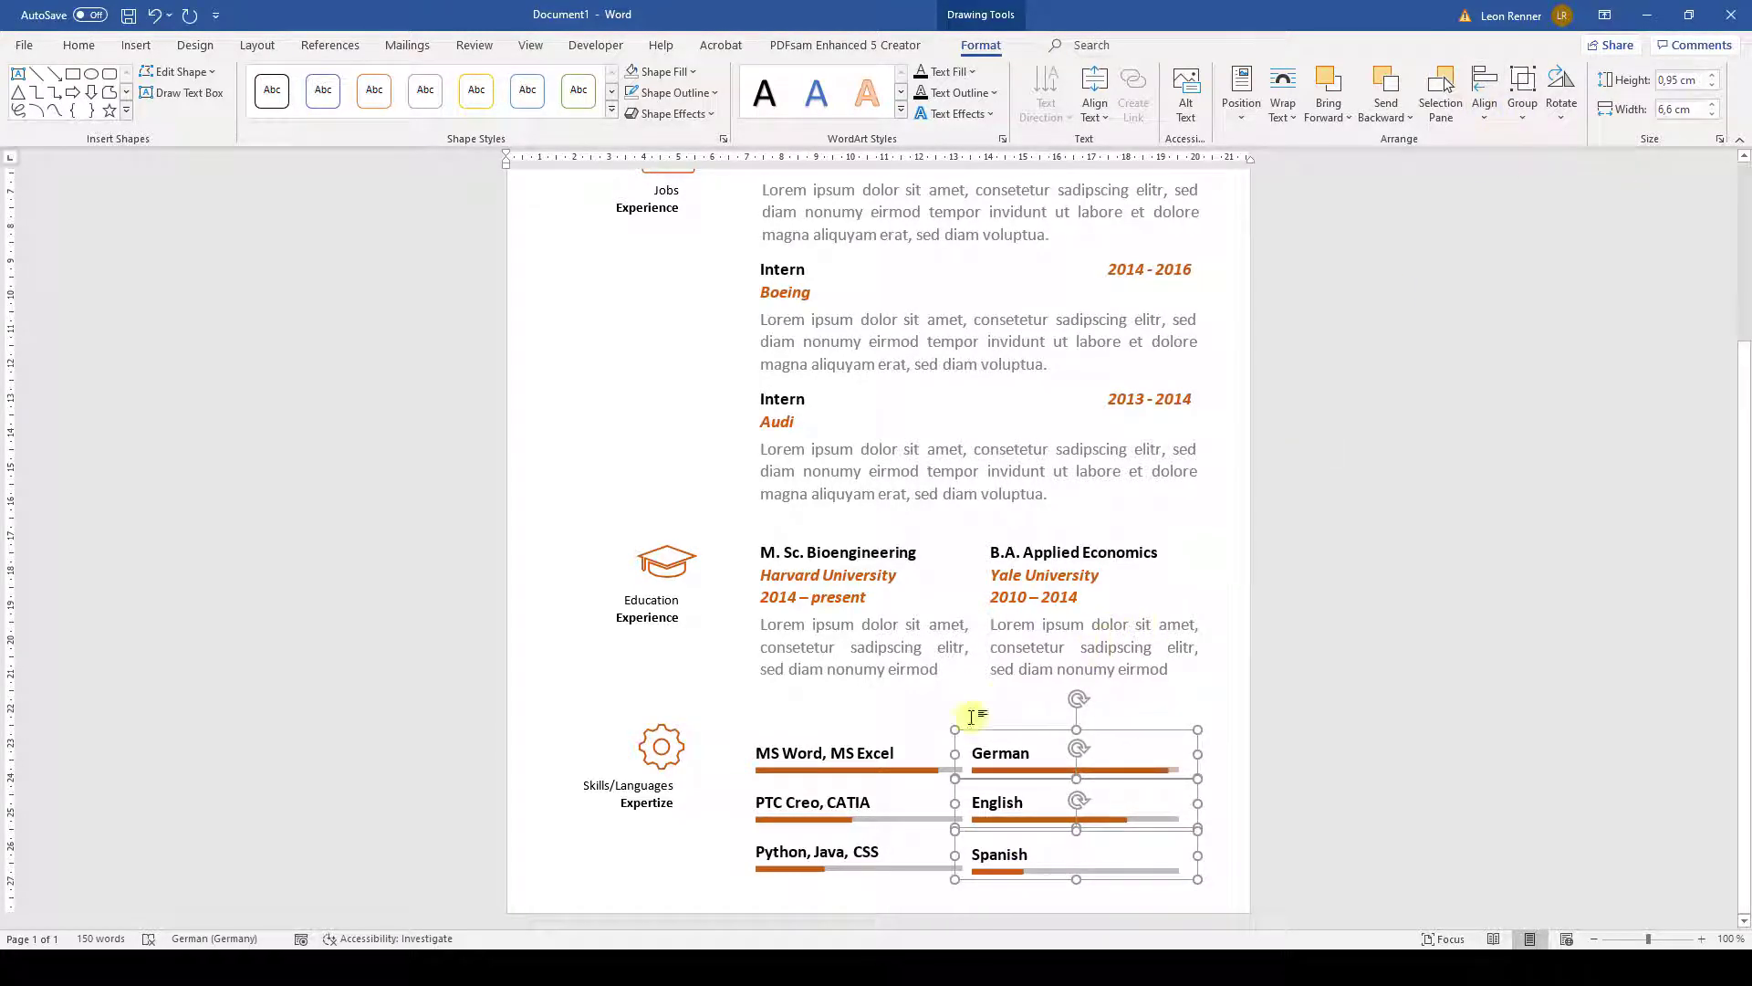
- Top-align each row pair: MS Word with German, PTC Creo with English, Python with Spanish
{"action": "left_click", "coordinate": [830, 771]}
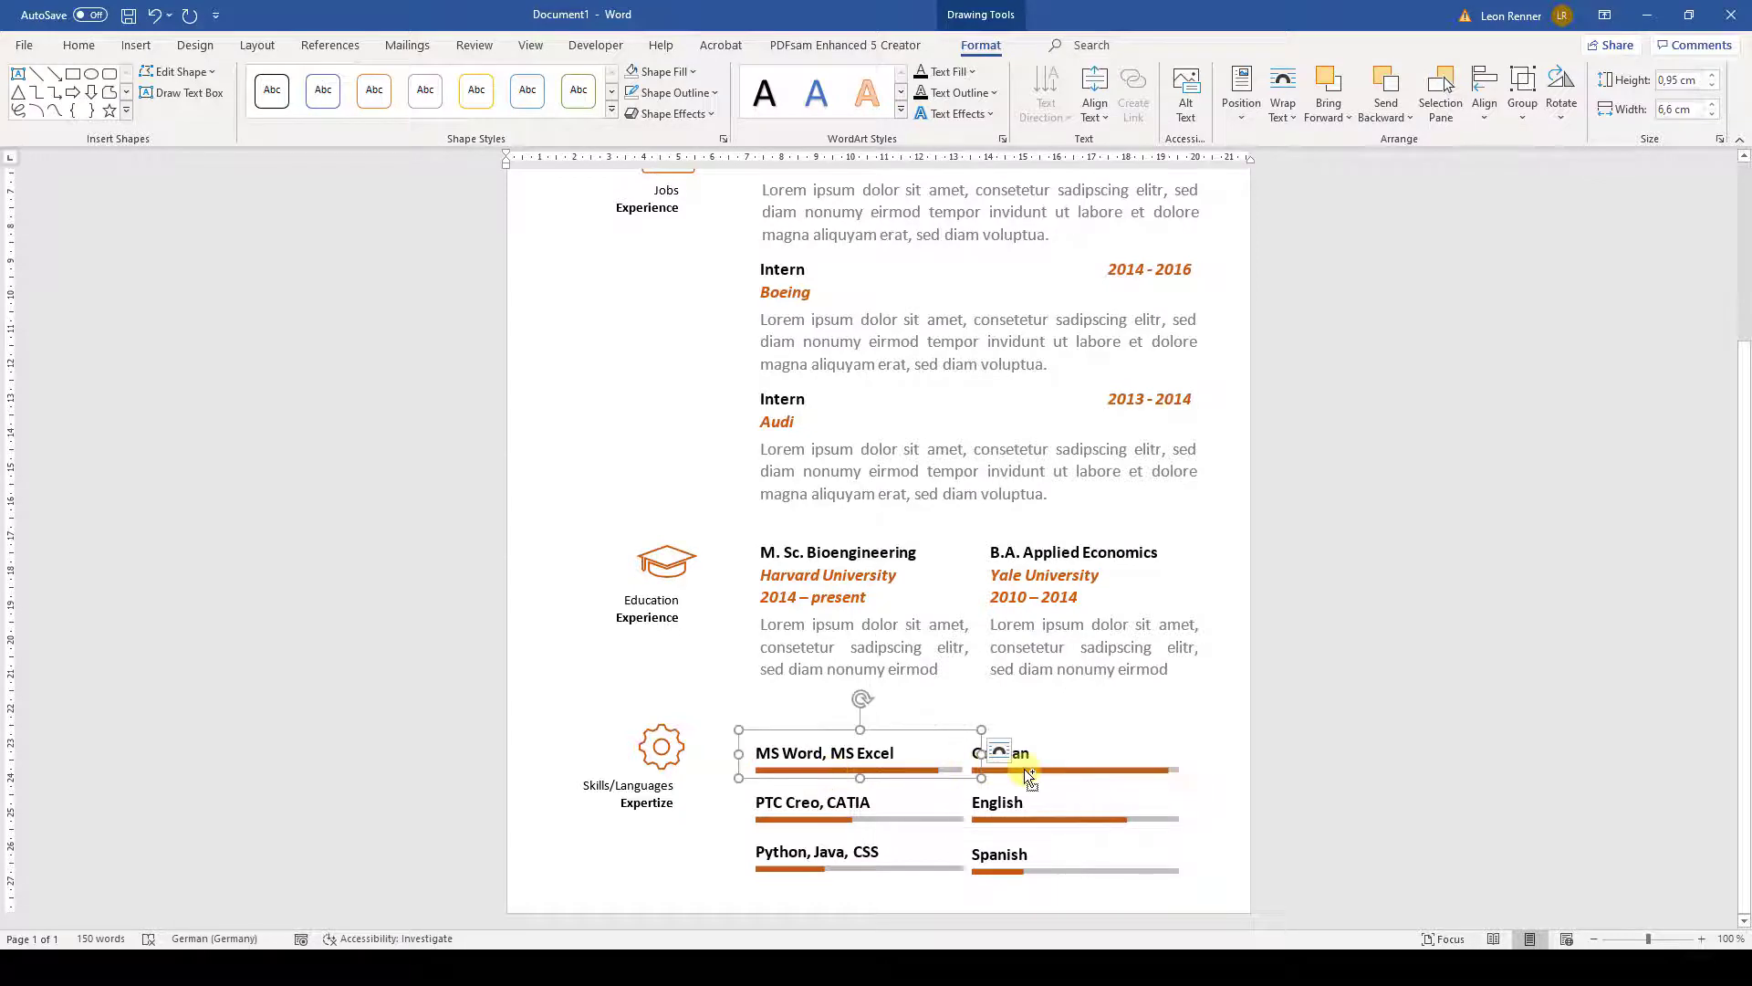
{"action": "left_click", "coordinate": [1028, 774], "text": "shift"}
{"action": "left_click", "coordinate": [1493, 113]}
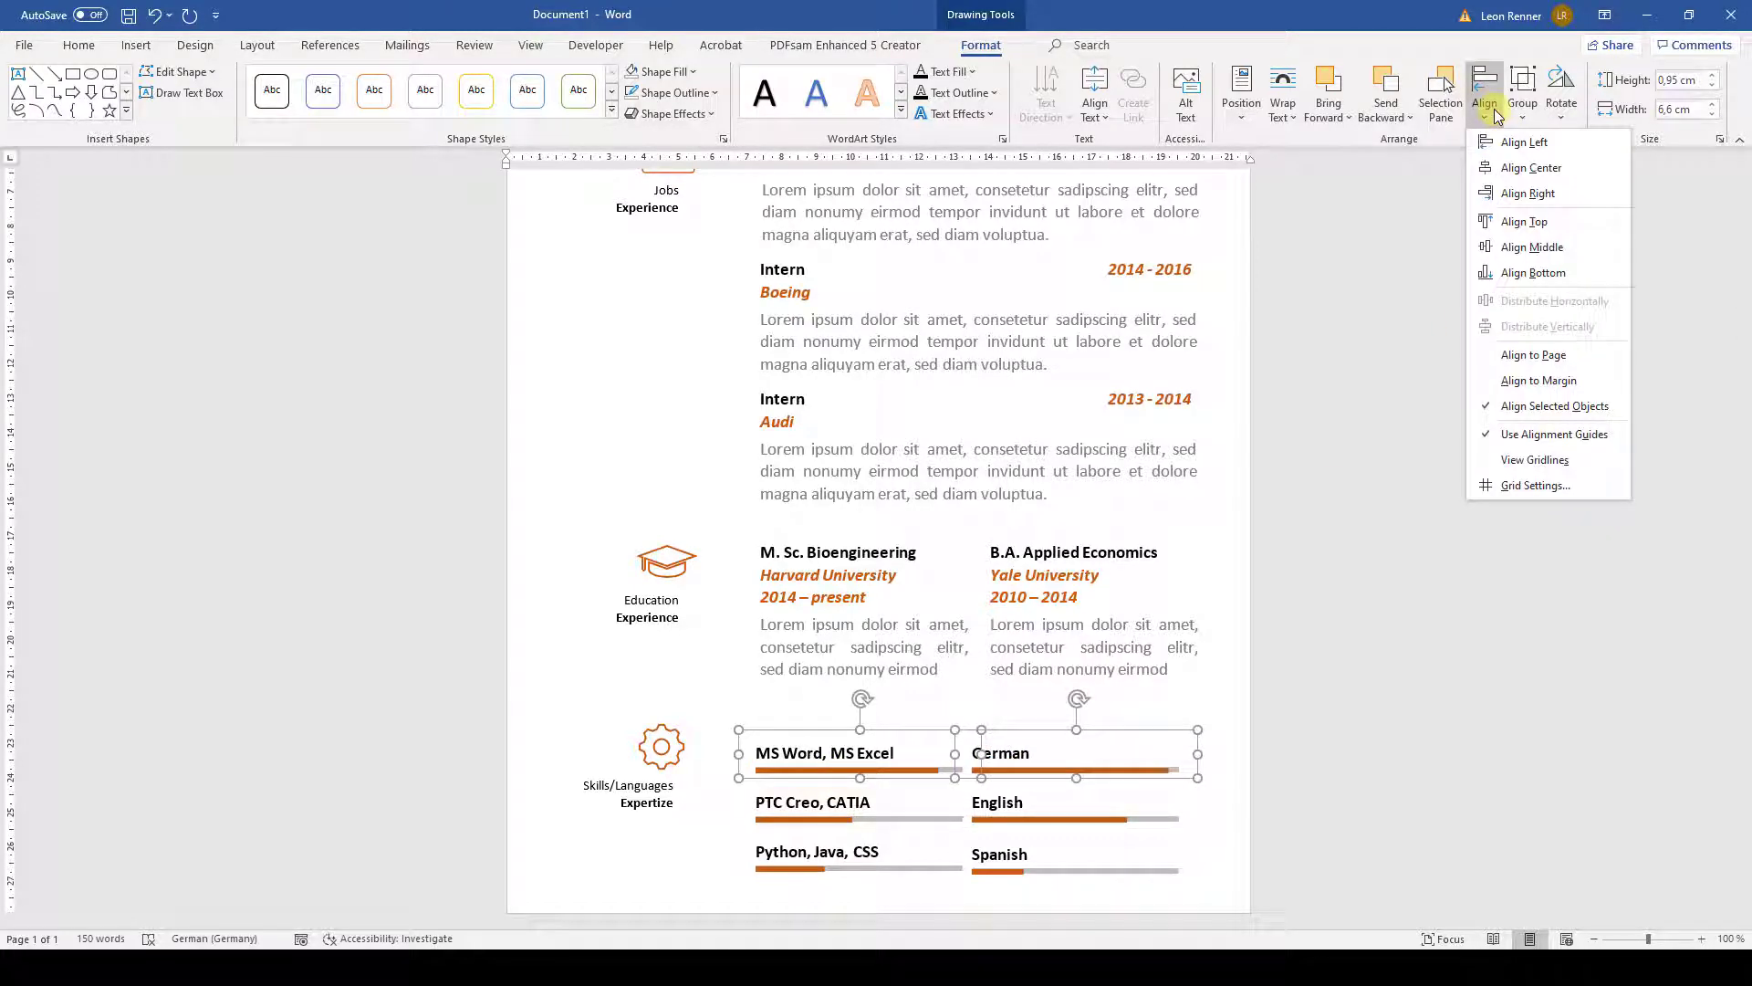
{"action": "left_click", "coordinate": [1529, 222]}
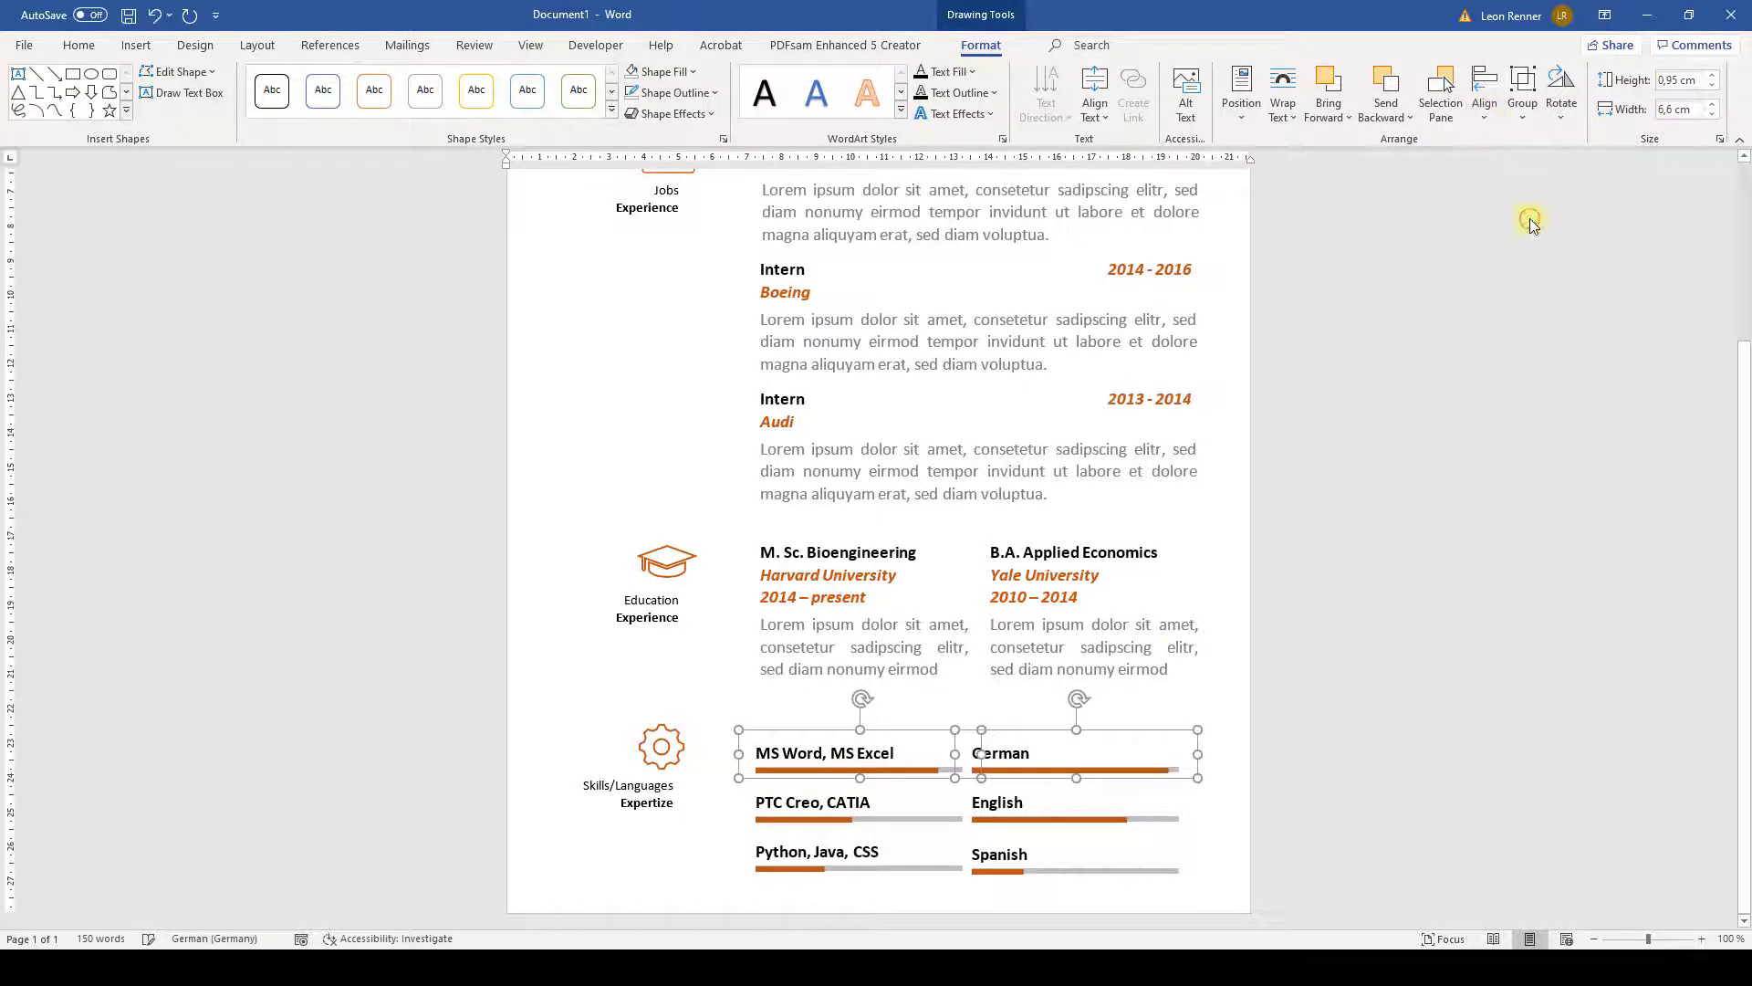
{"action": "left_click", "coordinate": [820, 826]}
{"action": "left_click", "coordinate": [1022, 818], "text": "shift"}
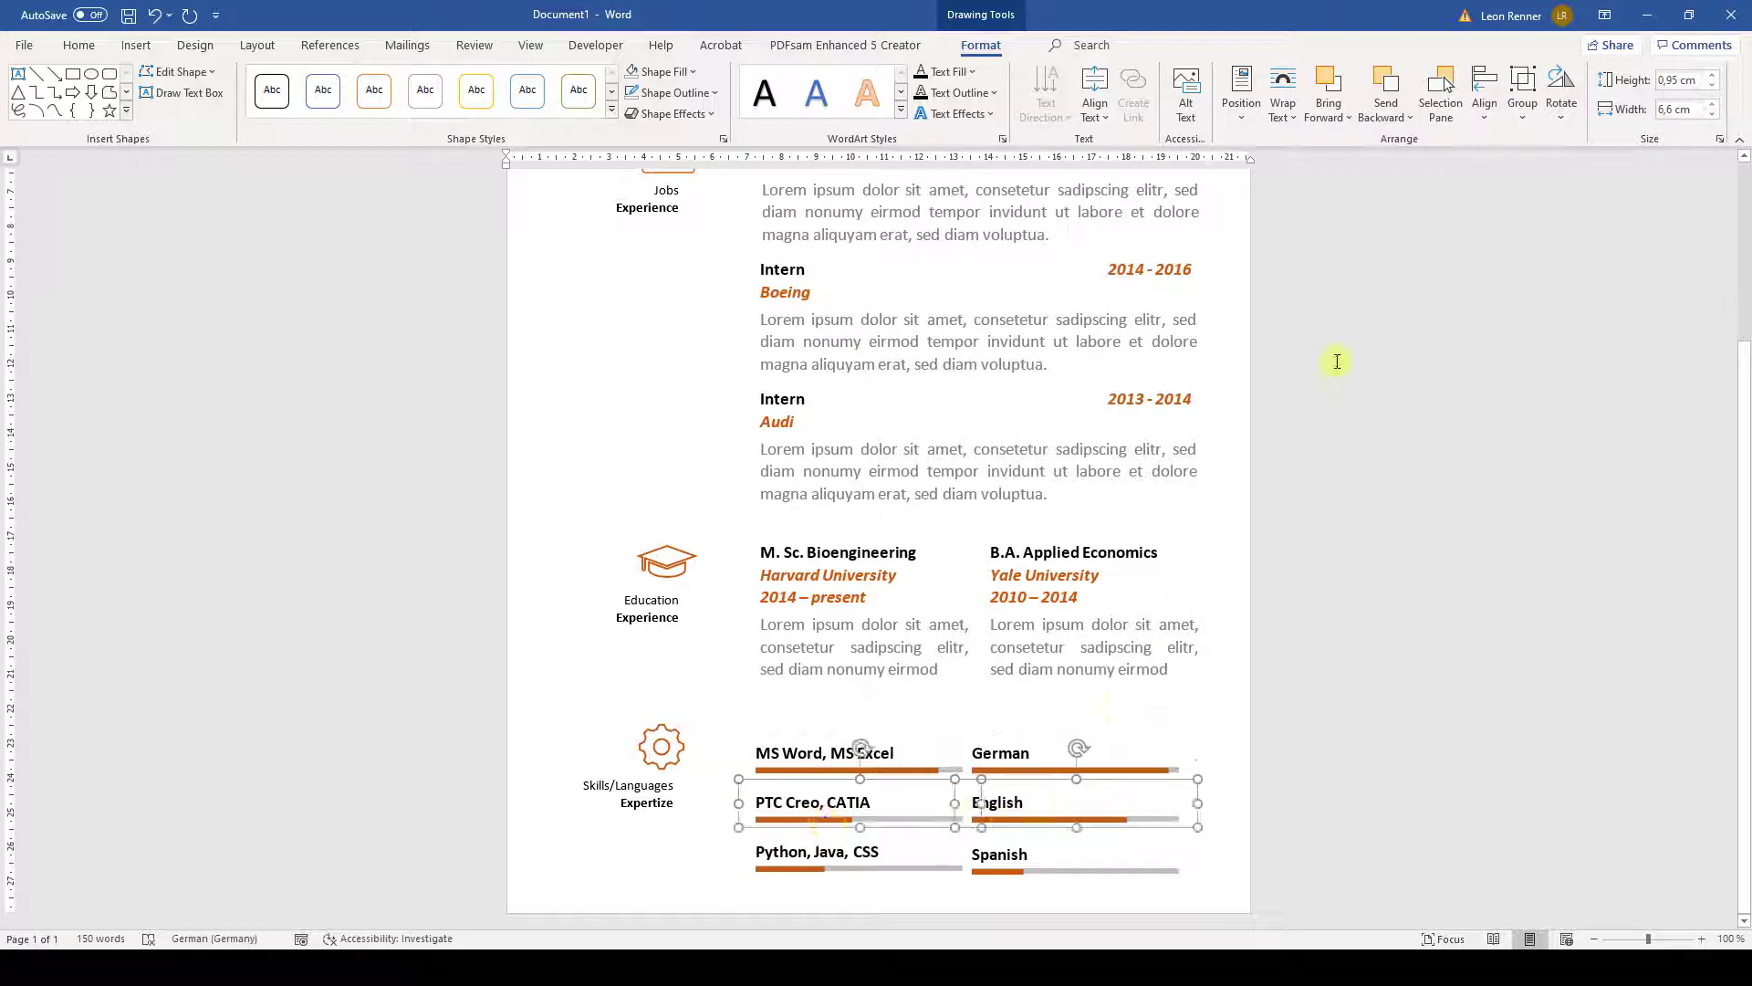
{"action": "left_click", "coordinate": [1491, 116]}
{"action": "left_click", "coordinate": [1515, 222]}
{"action": "left_click", "coordinate": [871, 863]}
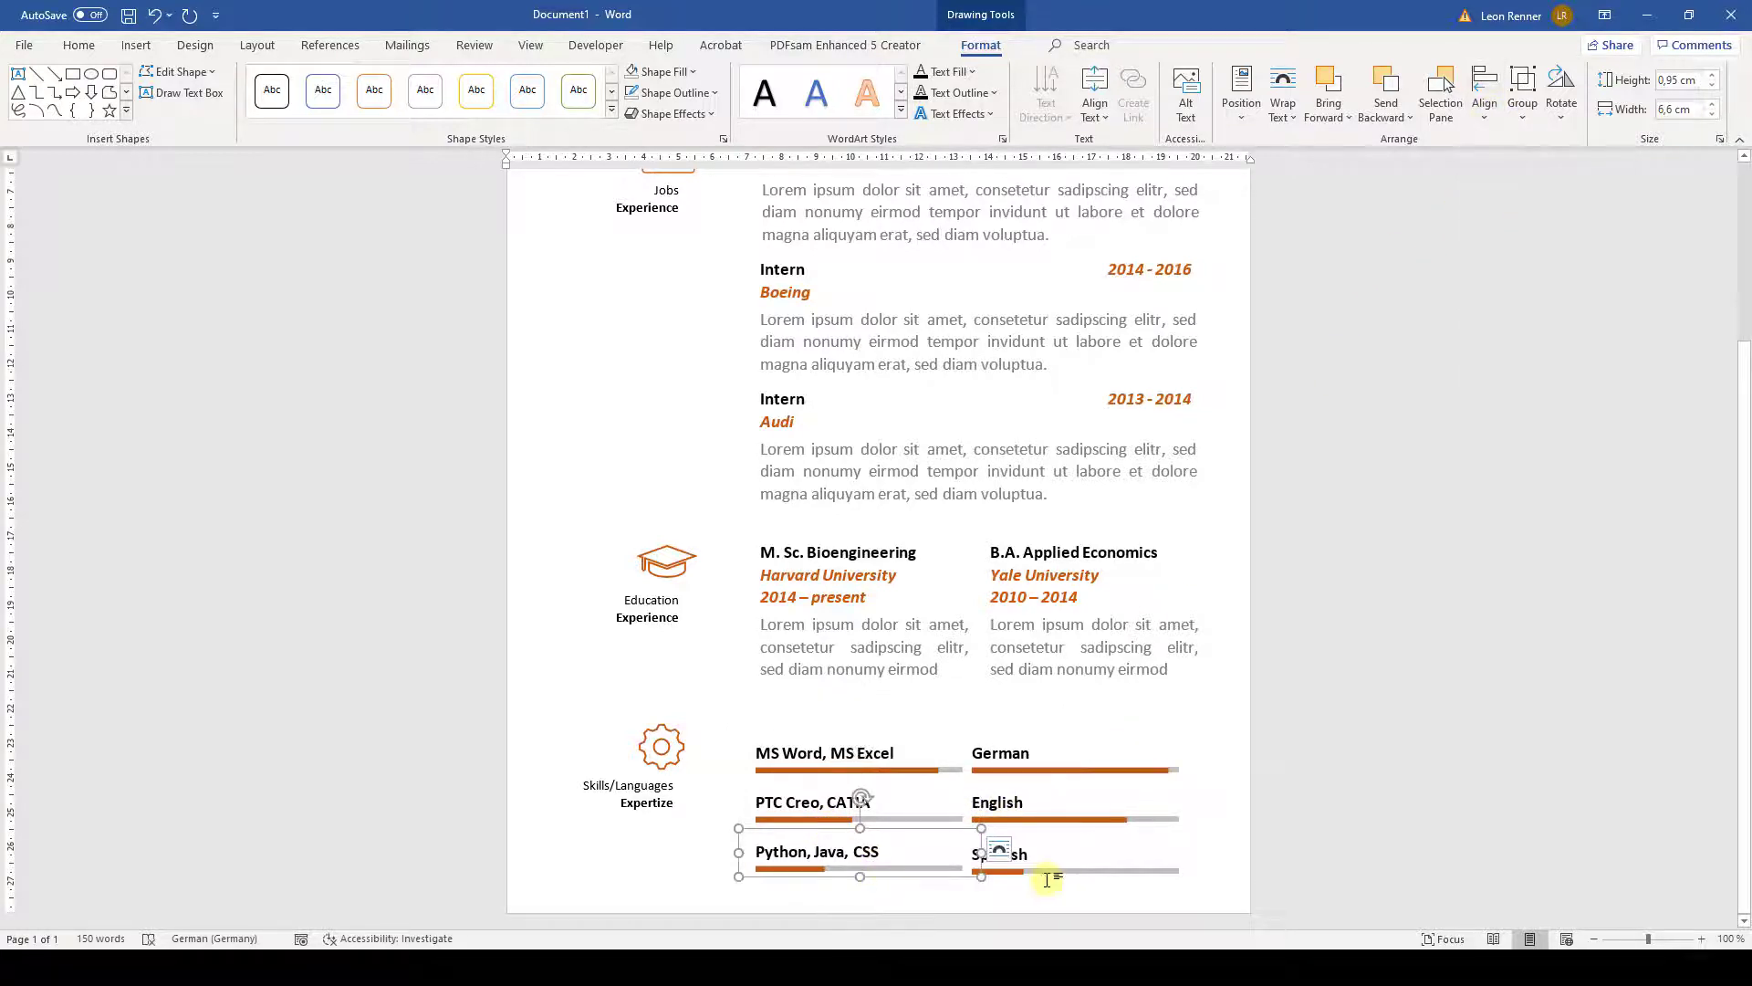
{"action": "left_click", "coordinate": [1051, 875], "text": "shift"}
{"action": "left_click", "coordinate": [1483, 100]}
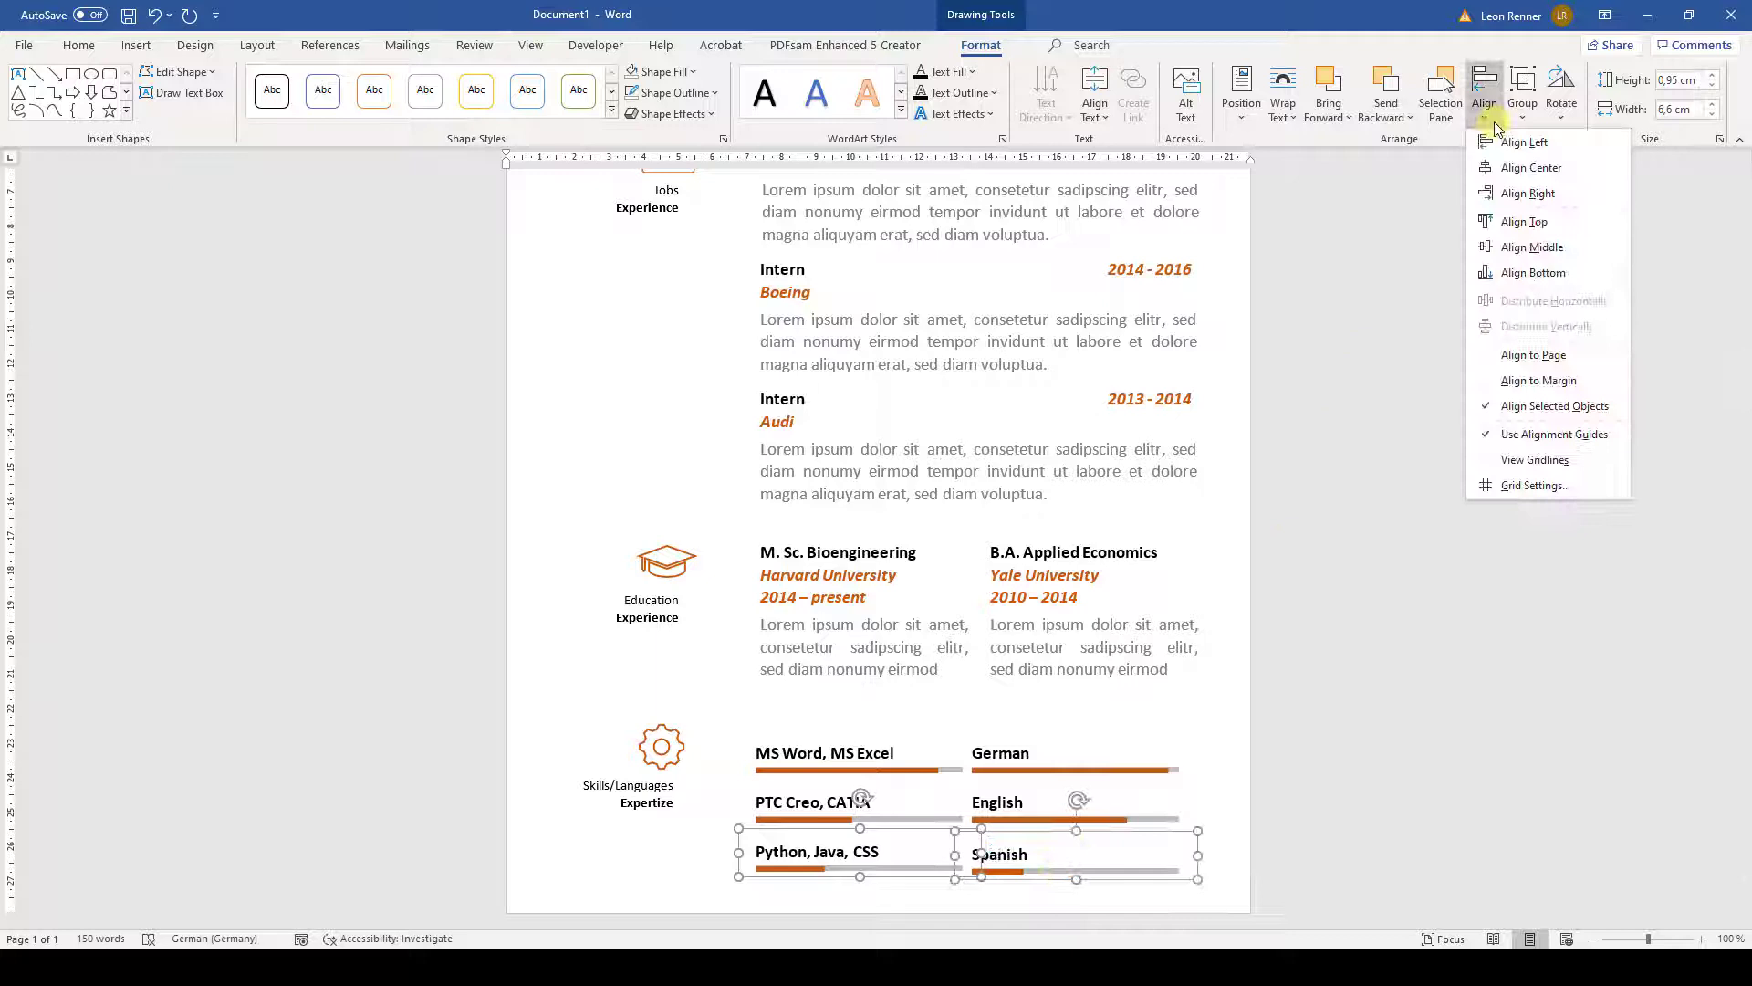
{"action": "left_click", "coordinate": [1533, 226]}
{"action": "left_click", "coordinate": [1191, 751]}
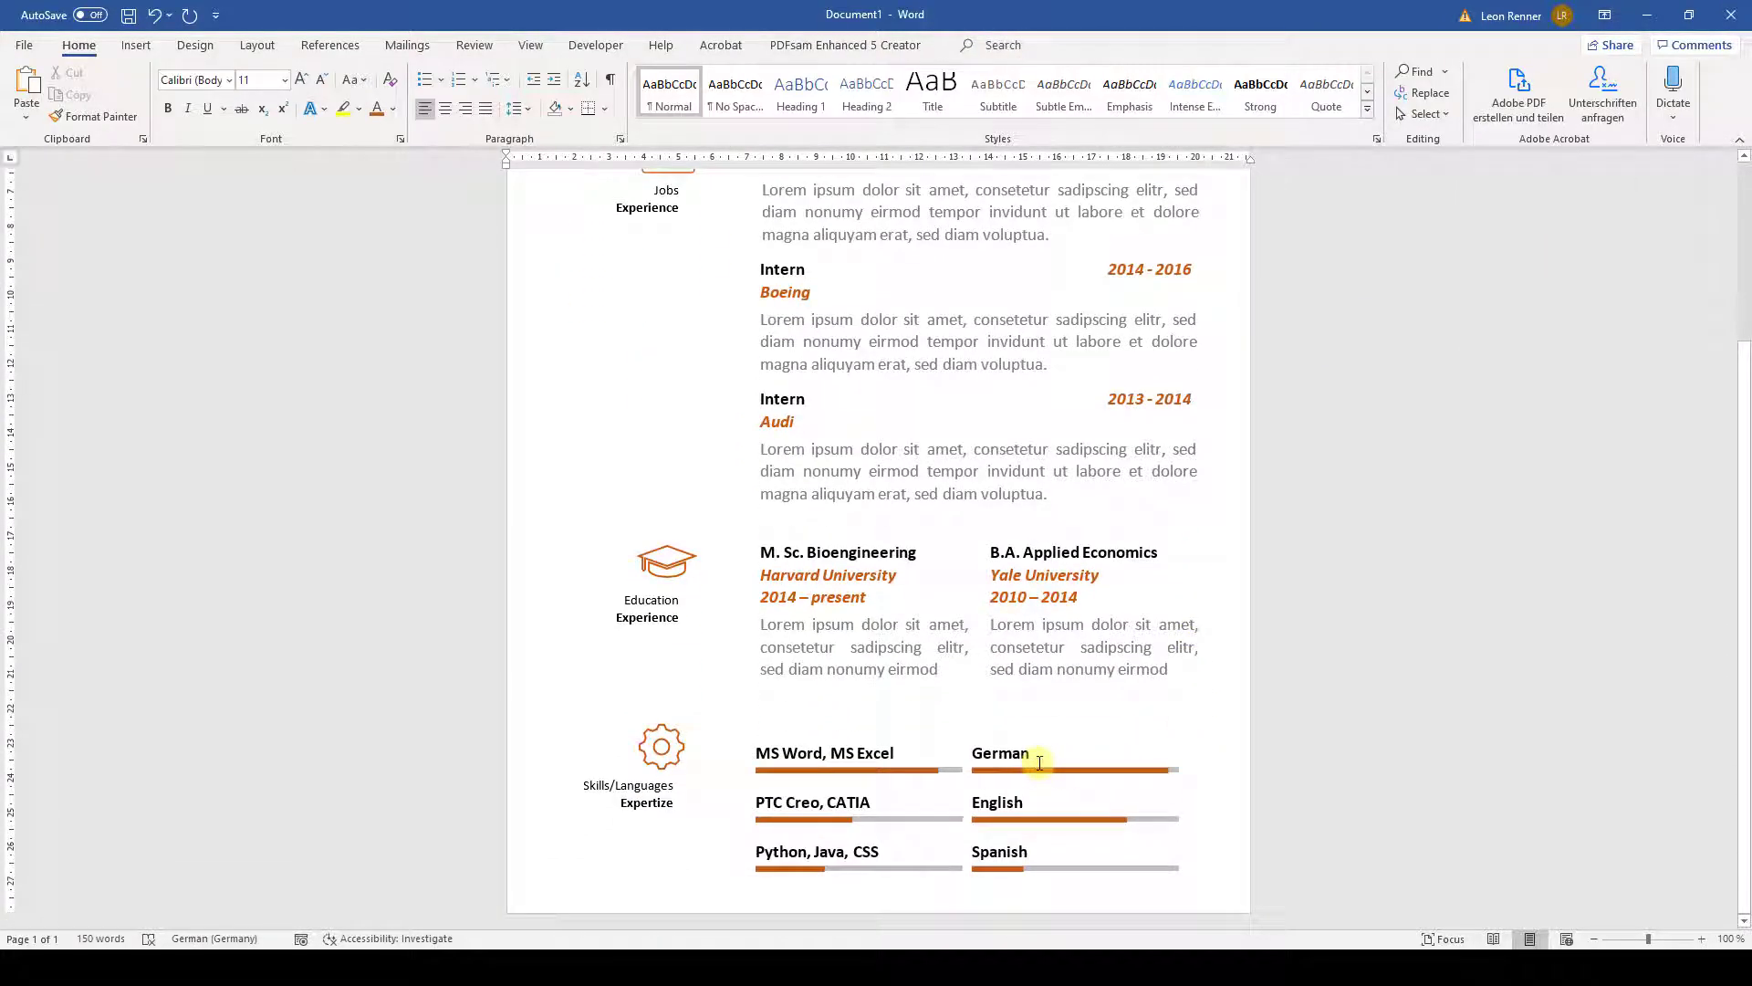
- Nudge the German, English and Spanish boxes right and group them together
{"action": "left_click", "coordinate": [1020, 731]}
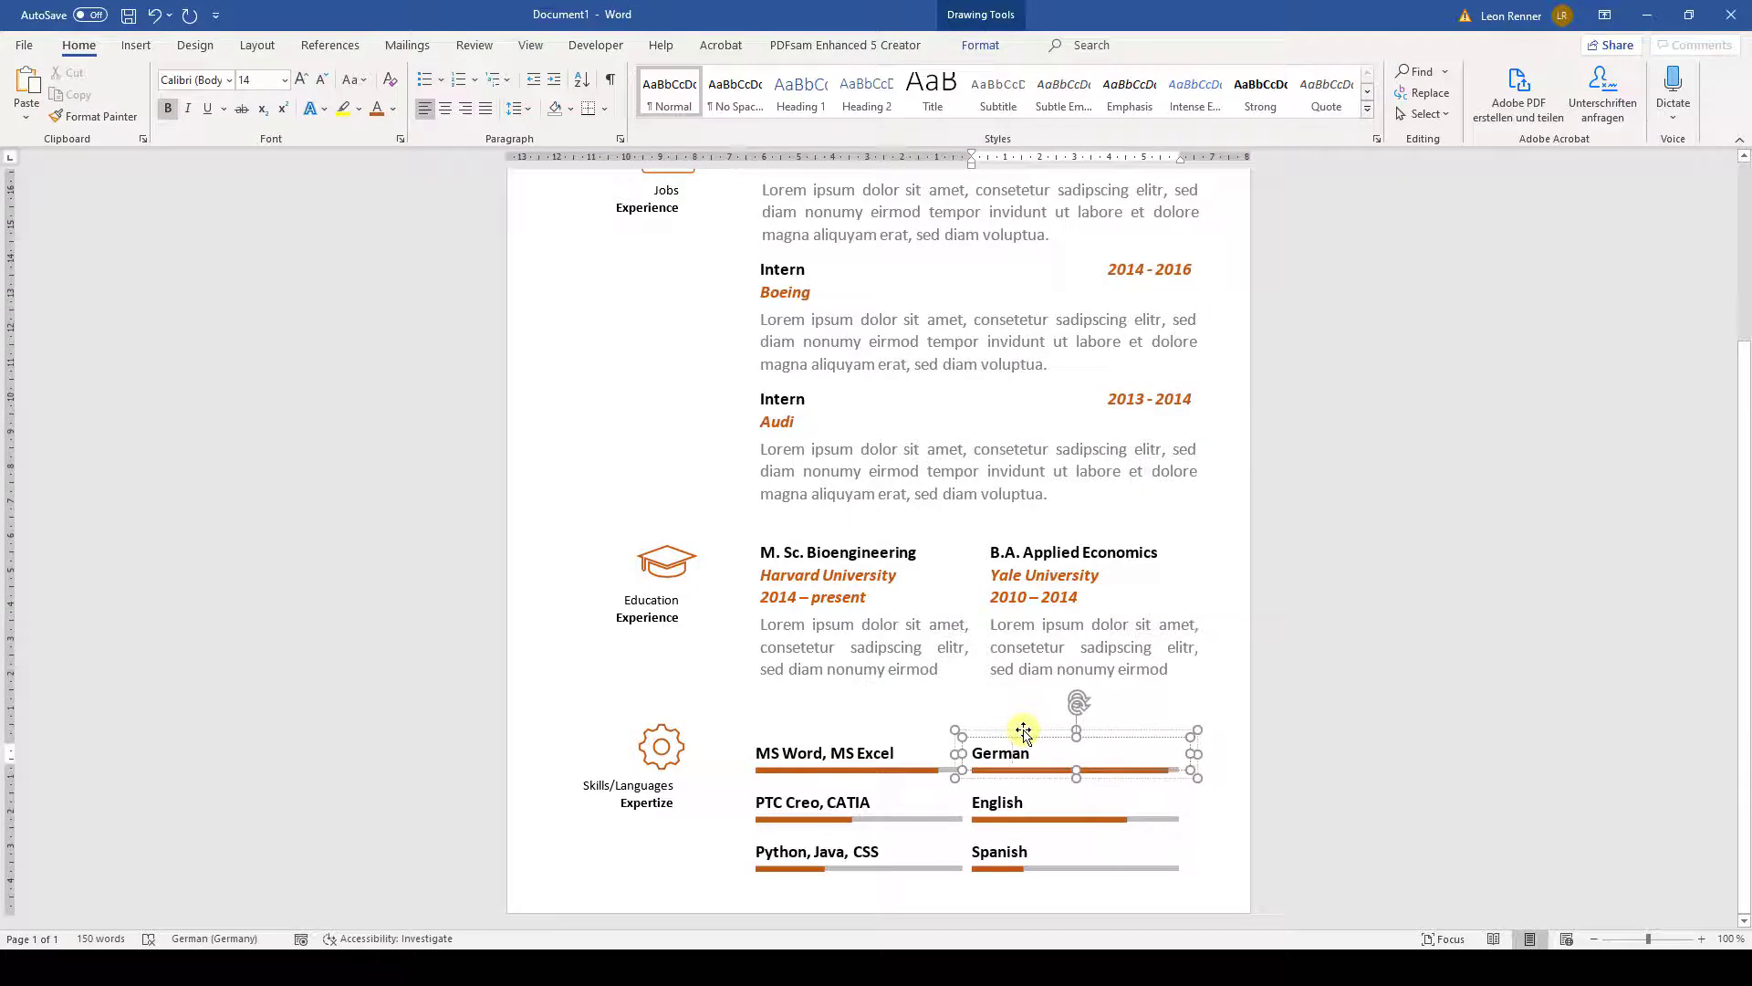
{"action": "left_click", "coordinate": [1031, 815], "text": "shift"}
{"action": "left_click", "coordinate": [1022, 863], "text": "shift"}
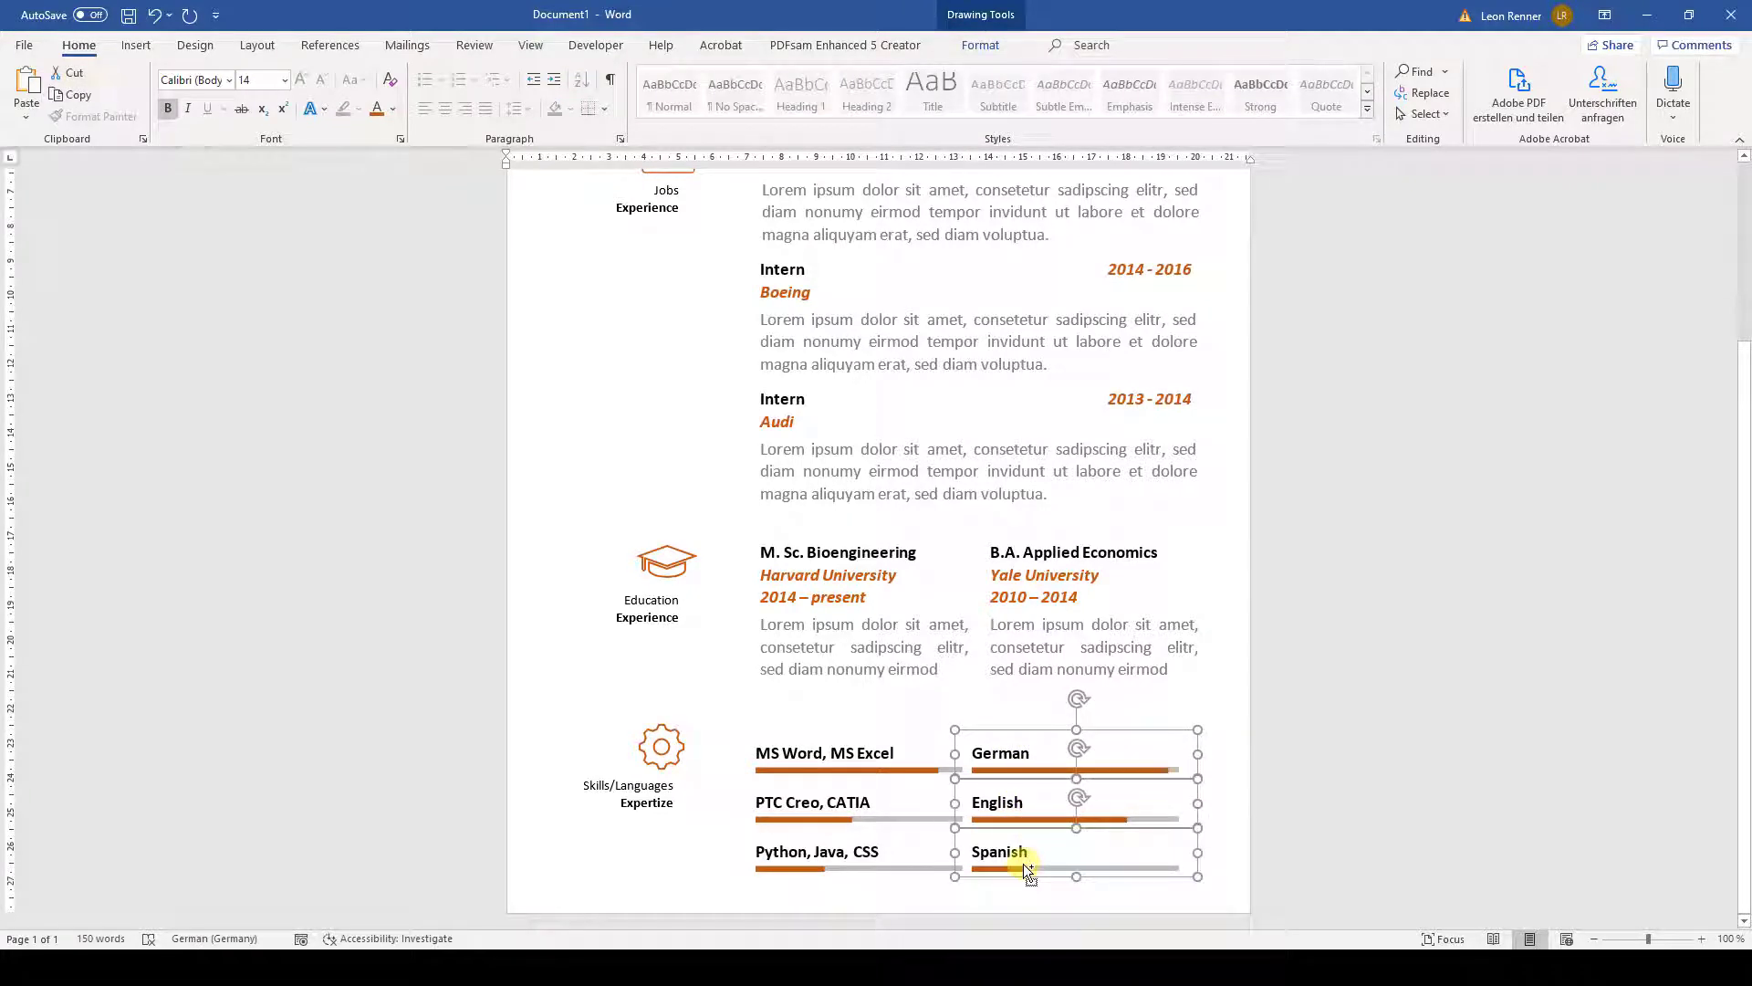
{"action": "key", "text": "Right"}
{"action": "key", "text": "Right"}
{"action": "key", "text": "Right"}
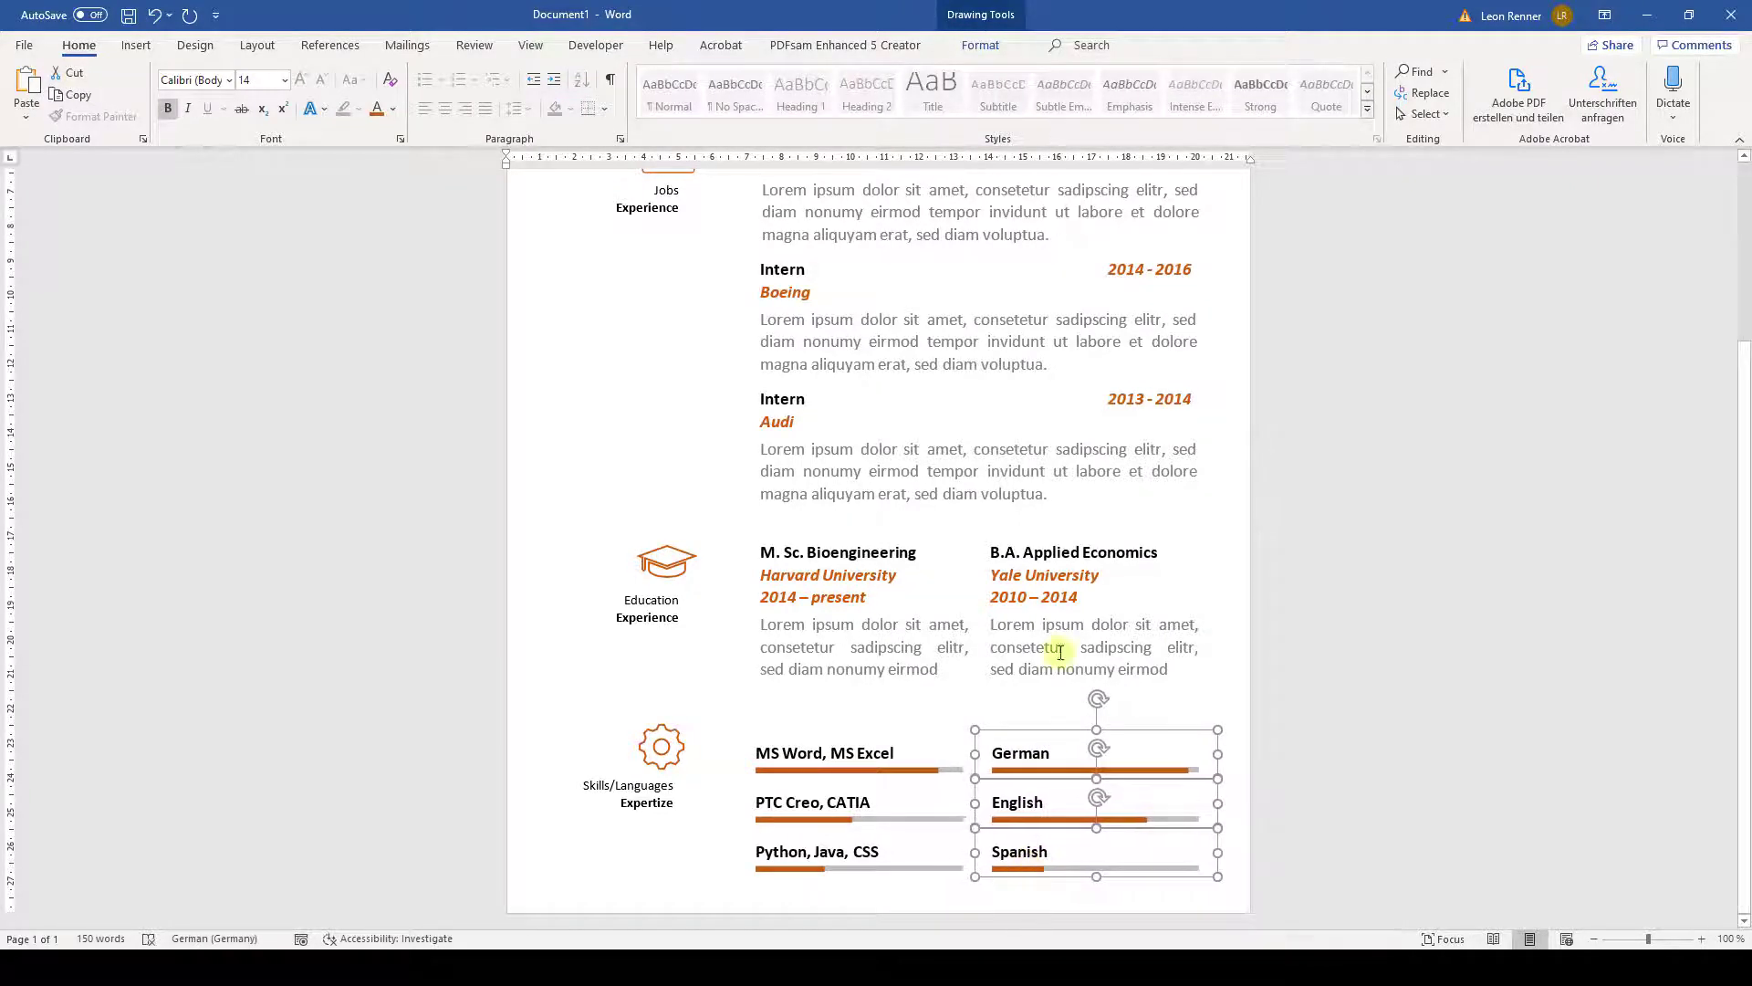
{"action": "left_click", "coordinate": [989, 47]}
{"action": "left_click", "coordinate": [1522, 102]}
{"action": "left_click", "coordinate": [1535, 138]}
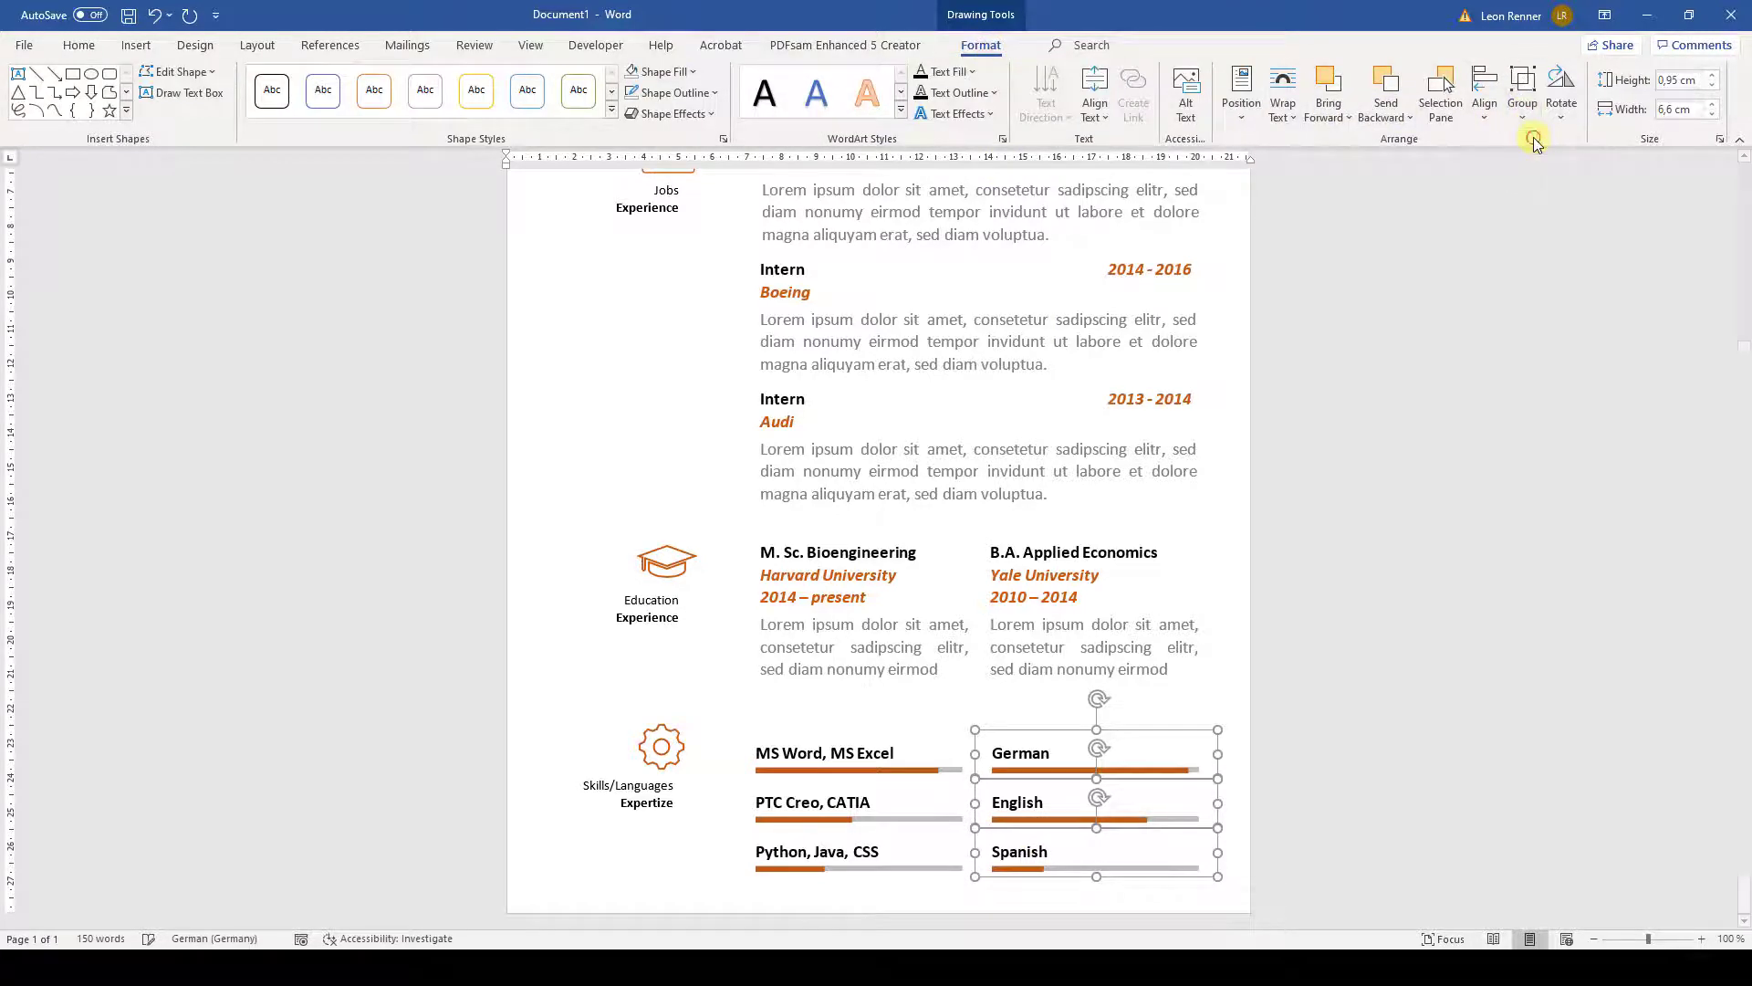
- Group the MS Word, PTC Creo and Python skill boxes into one object
{"action": "left_click", "coordinate": [845, 770]}
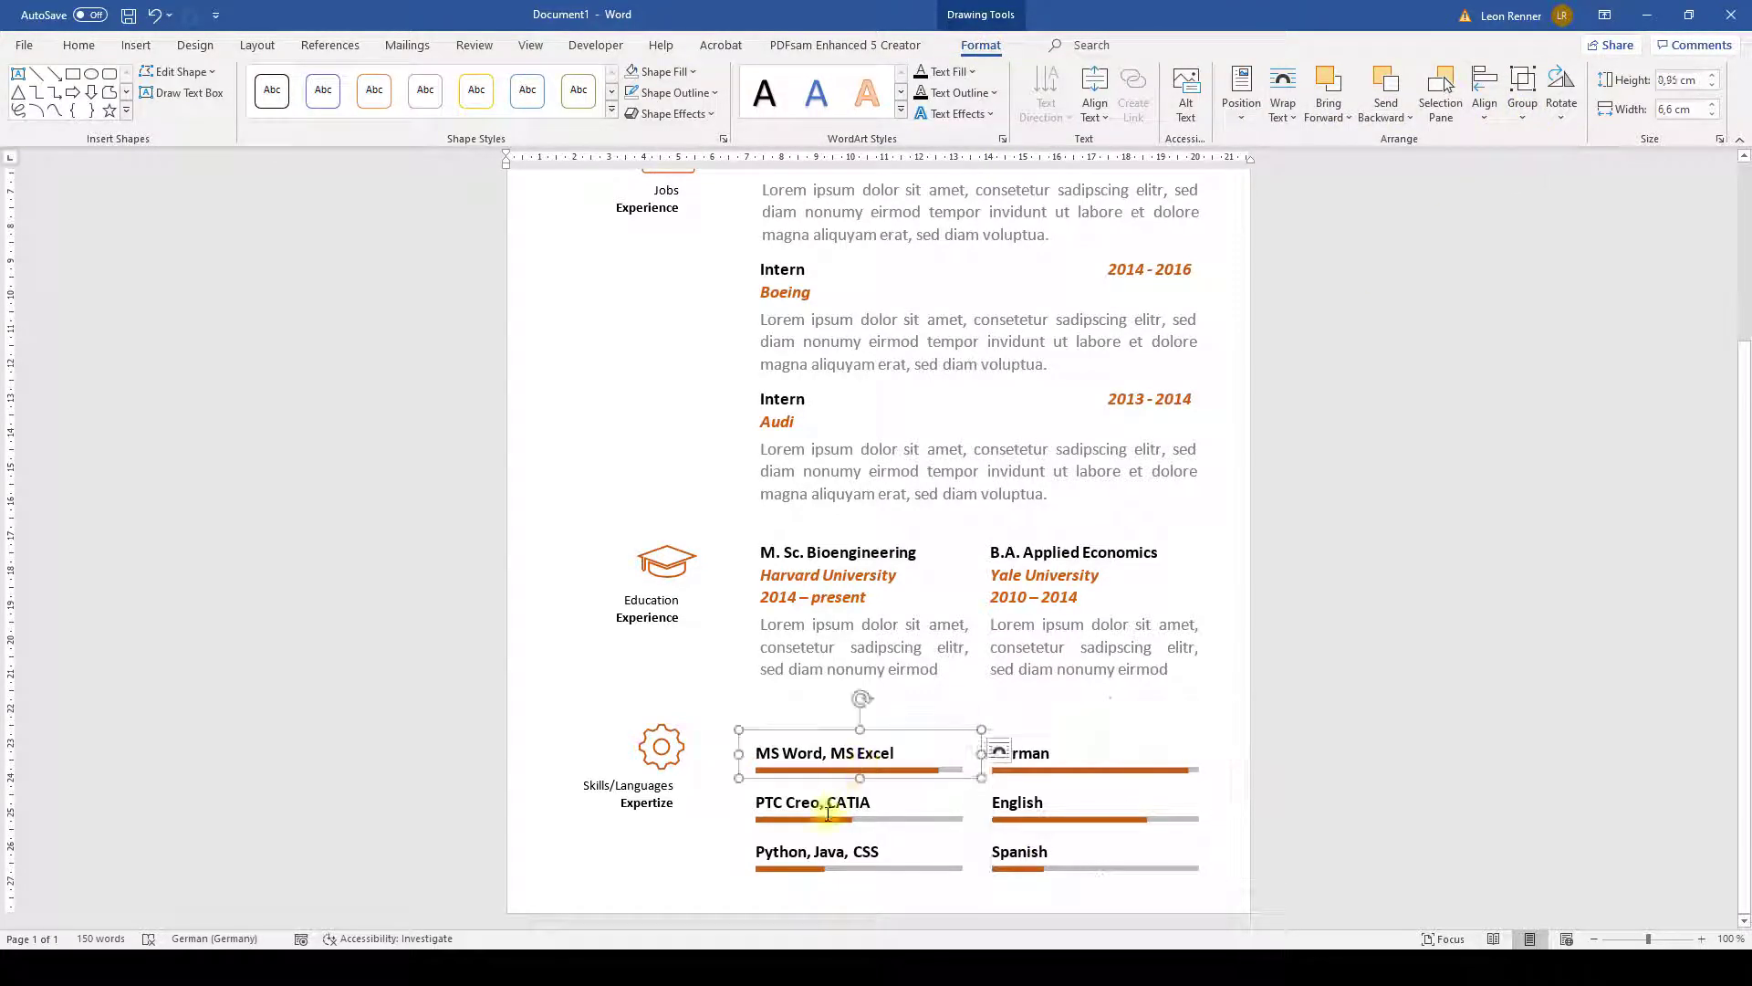
{"action": "left_click", "coordinate": [826, 808], "text": "shift"}
{"action": "left_click", "coordinate": [802, 867], "text": "shift"}
{"action": "left_click", "coordinate": [1522, 96]}
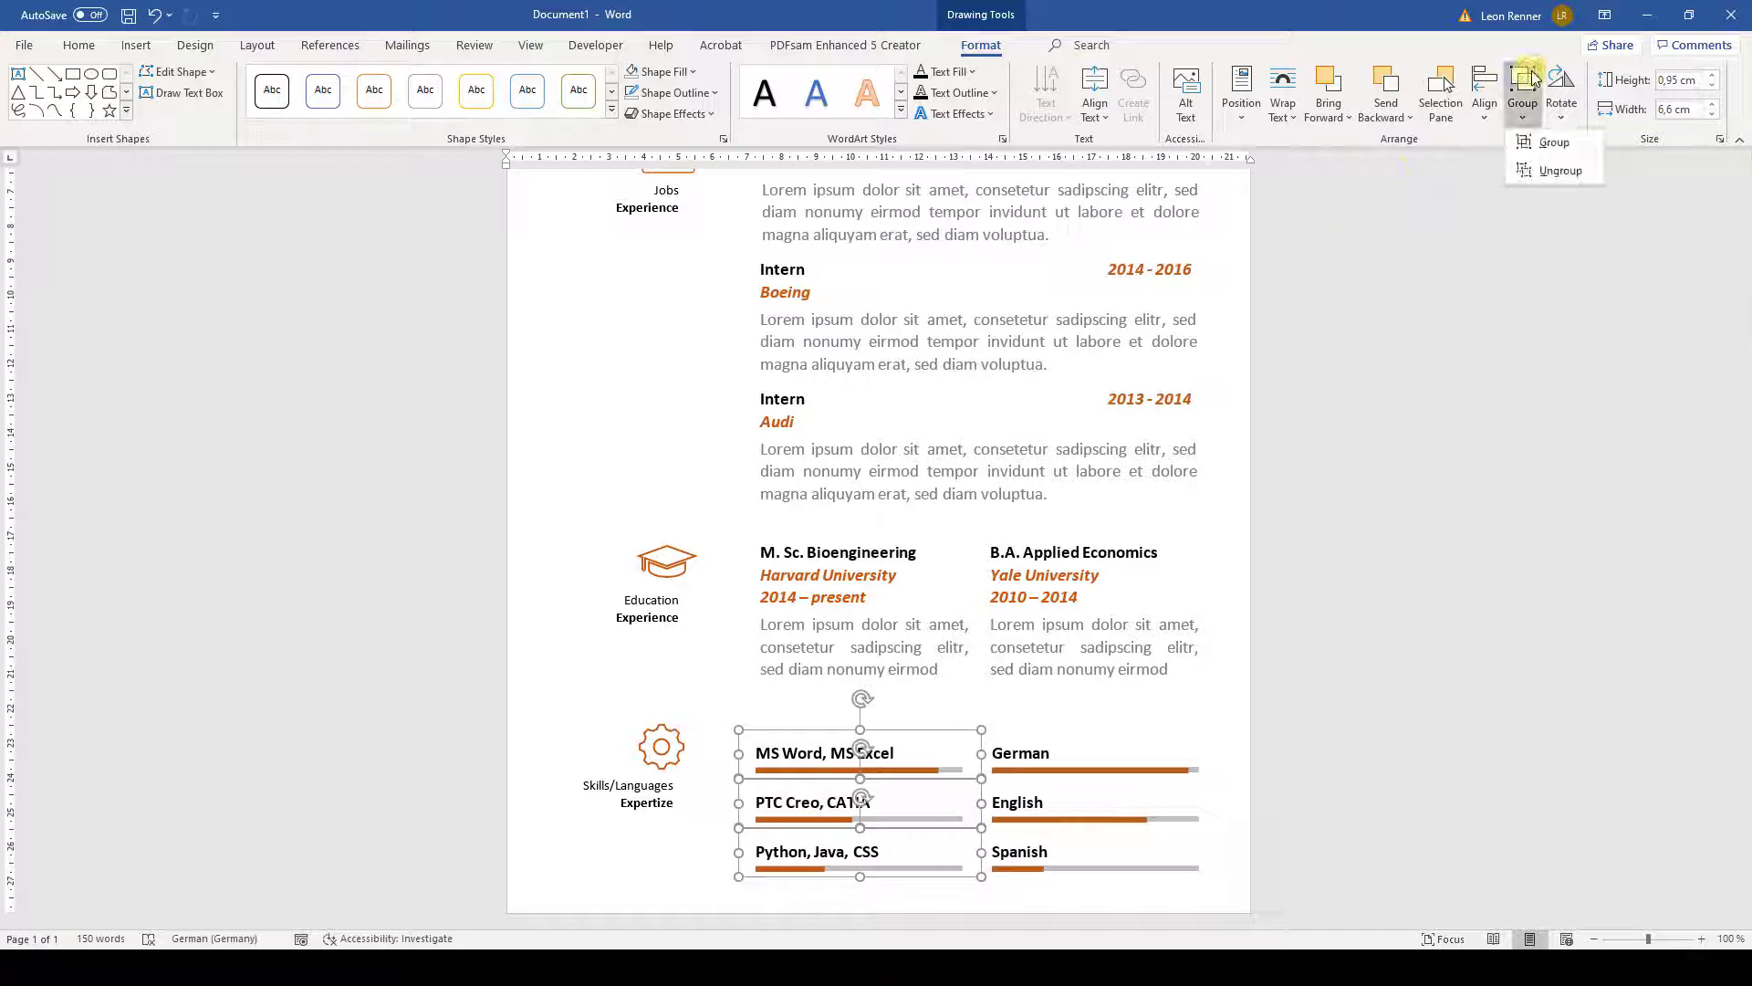
{"action": "left_click", "coordinate": [1535, 139]}
{"action": "left_click", "coordinate": [1024, 733]}
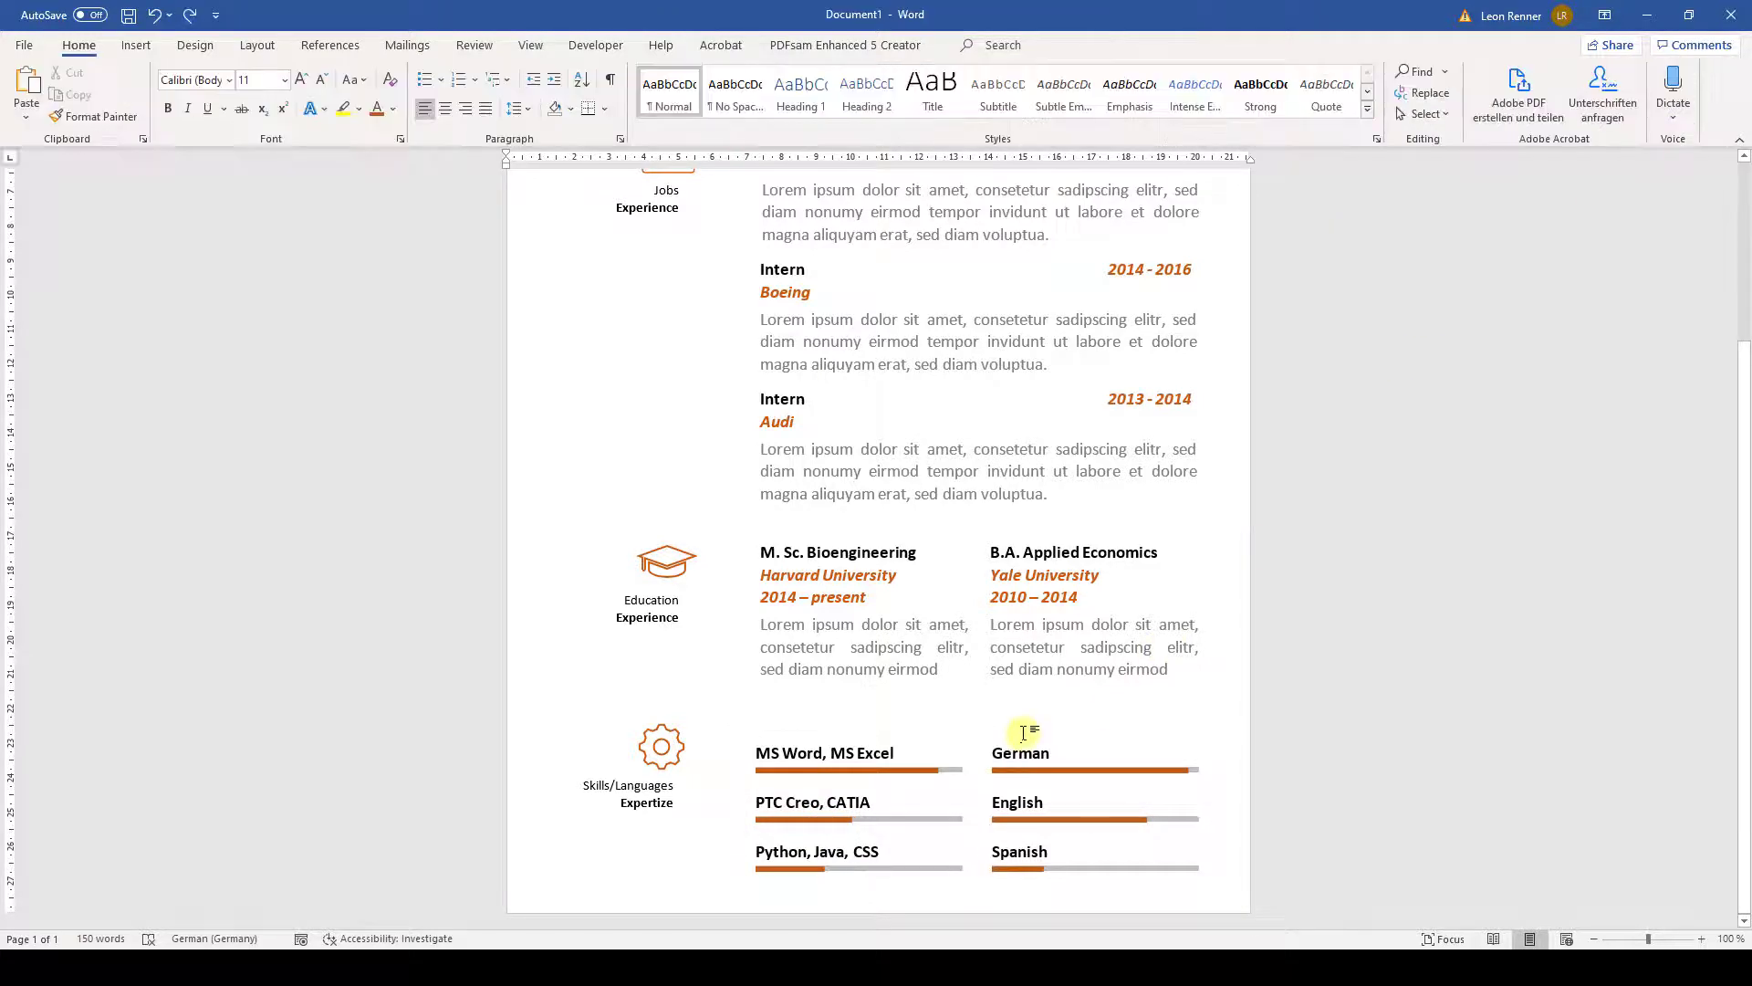
- Nudge the left column of skill bars slightly to the right
{"action": "left_click", "coordinate": [803, 747]}
{"action": "key", "text": "Right"}
{"action": "key", "text": "Right"}
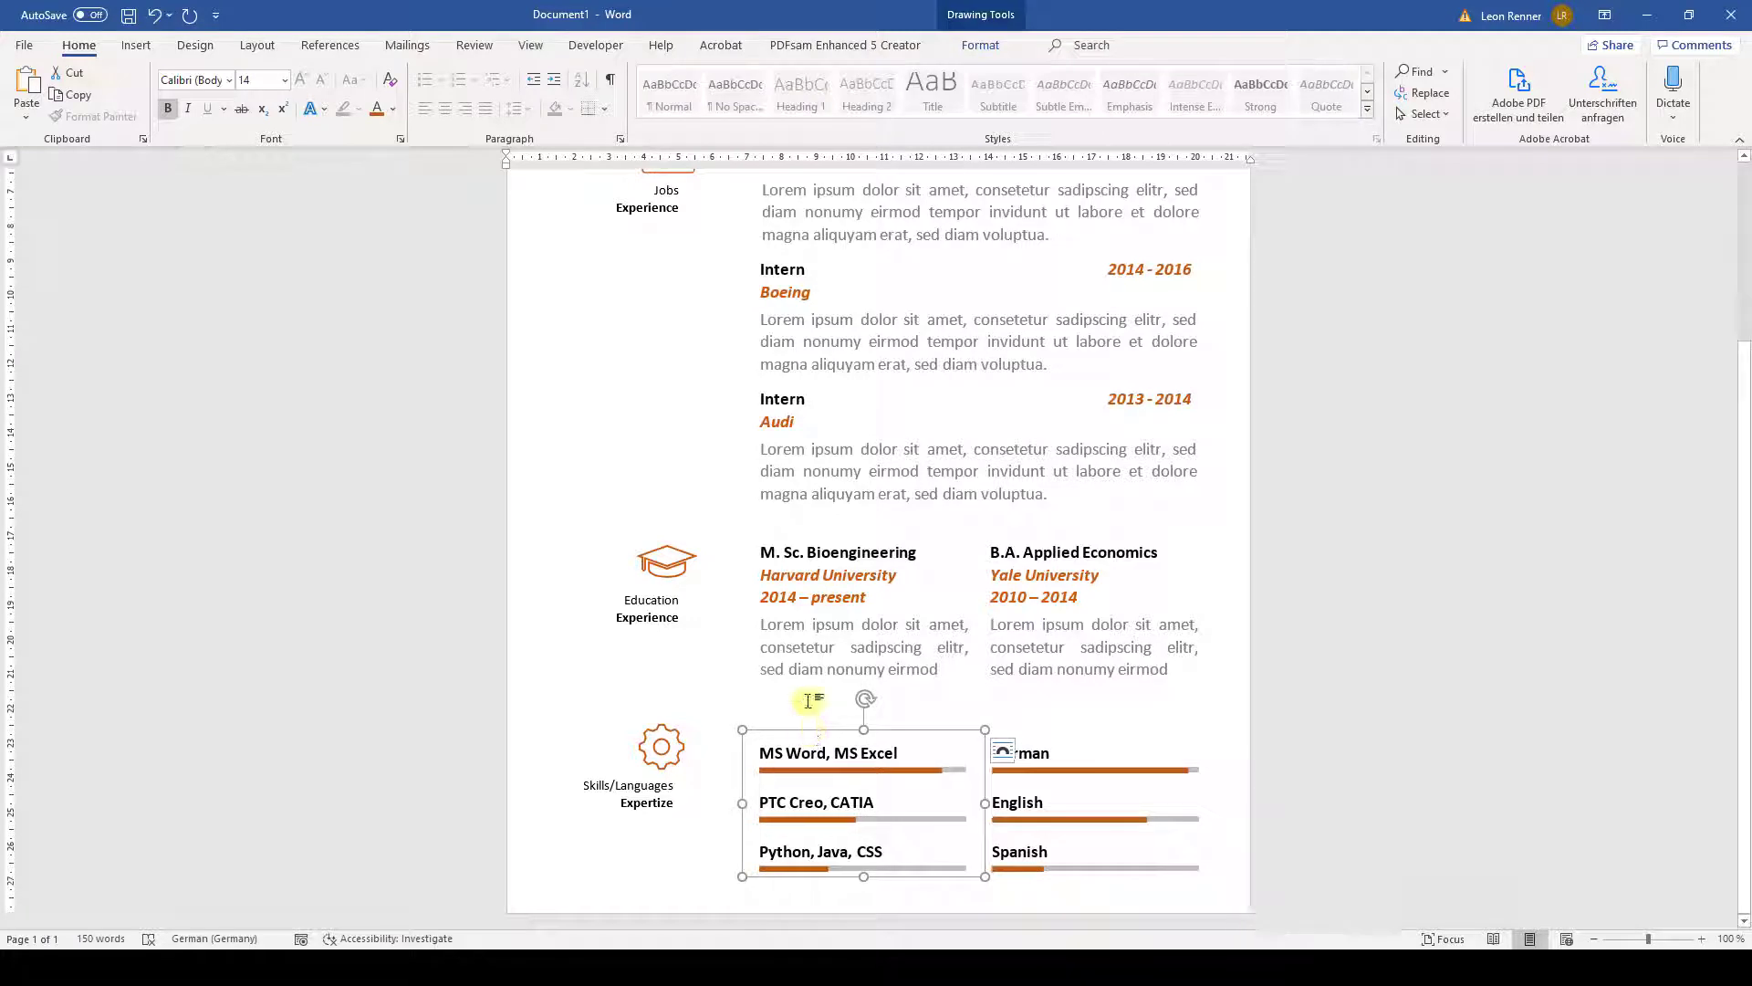
{"action": "scroll", "coordinate": [725, 581], "scroll_direction": "up", "scroll_amount": 3}
{"action": "scroll", "coordinate": [728, 580], "scroll_direction": "up", "scroll_amount": 1}
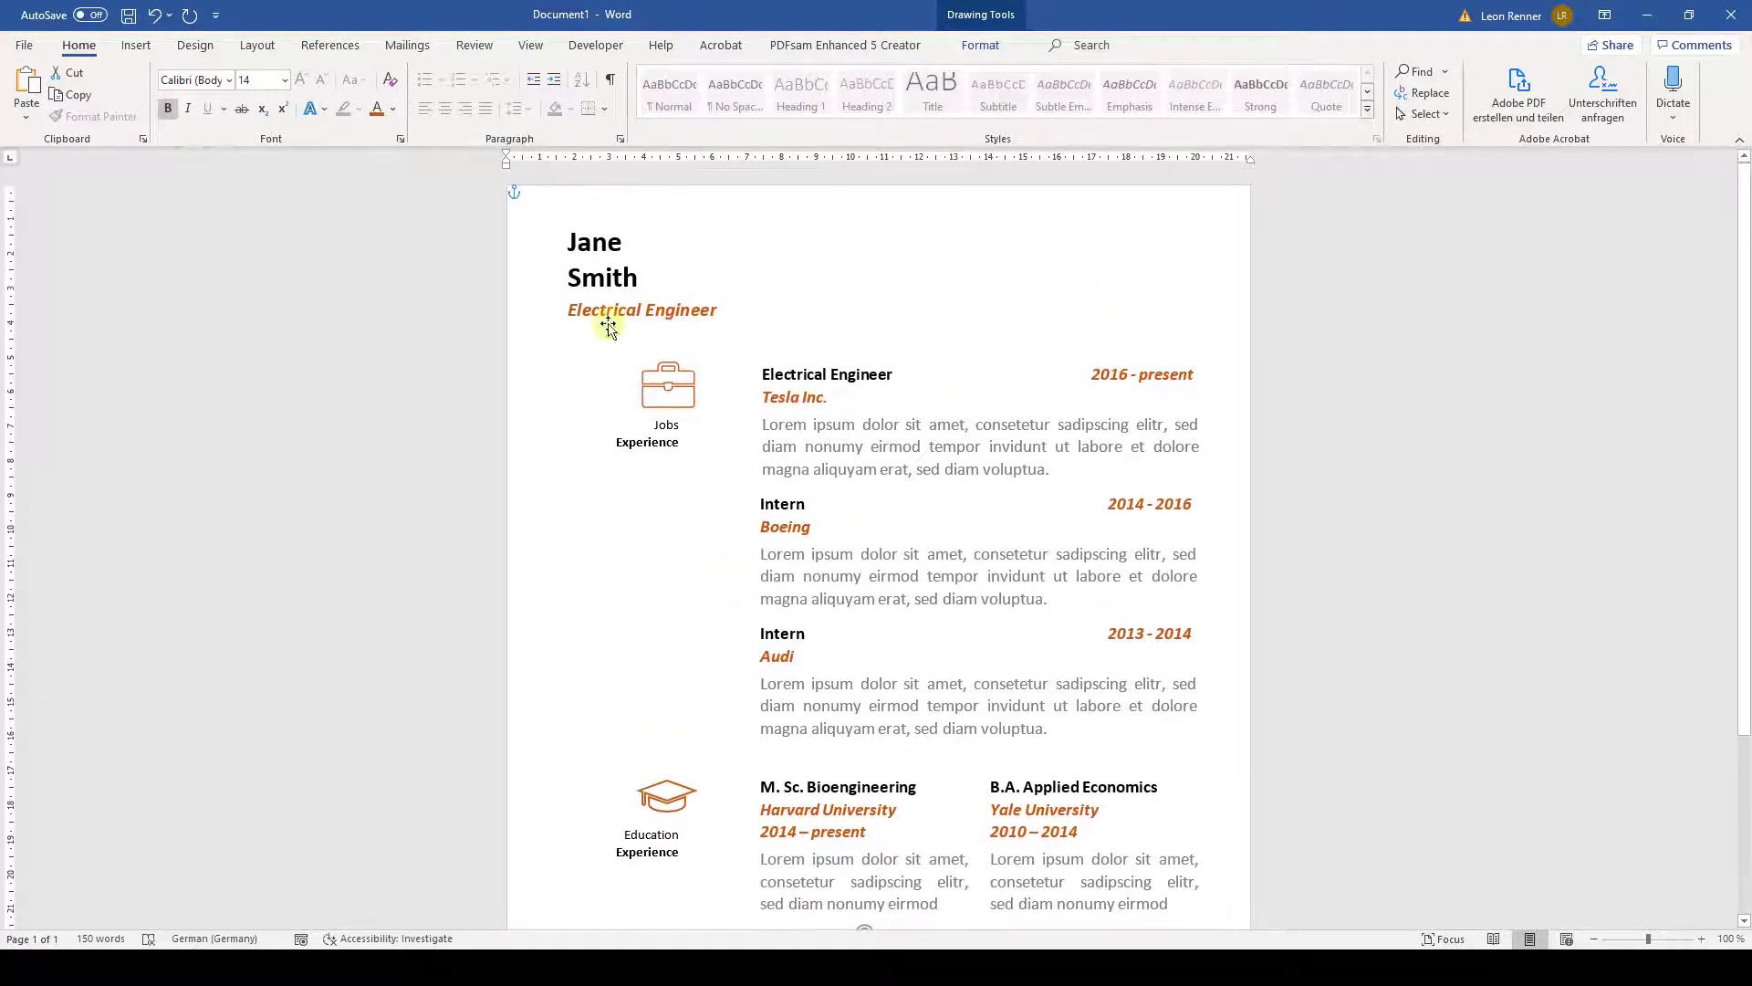
- Draw a short vertical line at the page top with a 3 pt orange outline
{"action": "left_click", "coordinate": [652, 200]}
{"action": "left_click", "coordinate": [136, 44]}
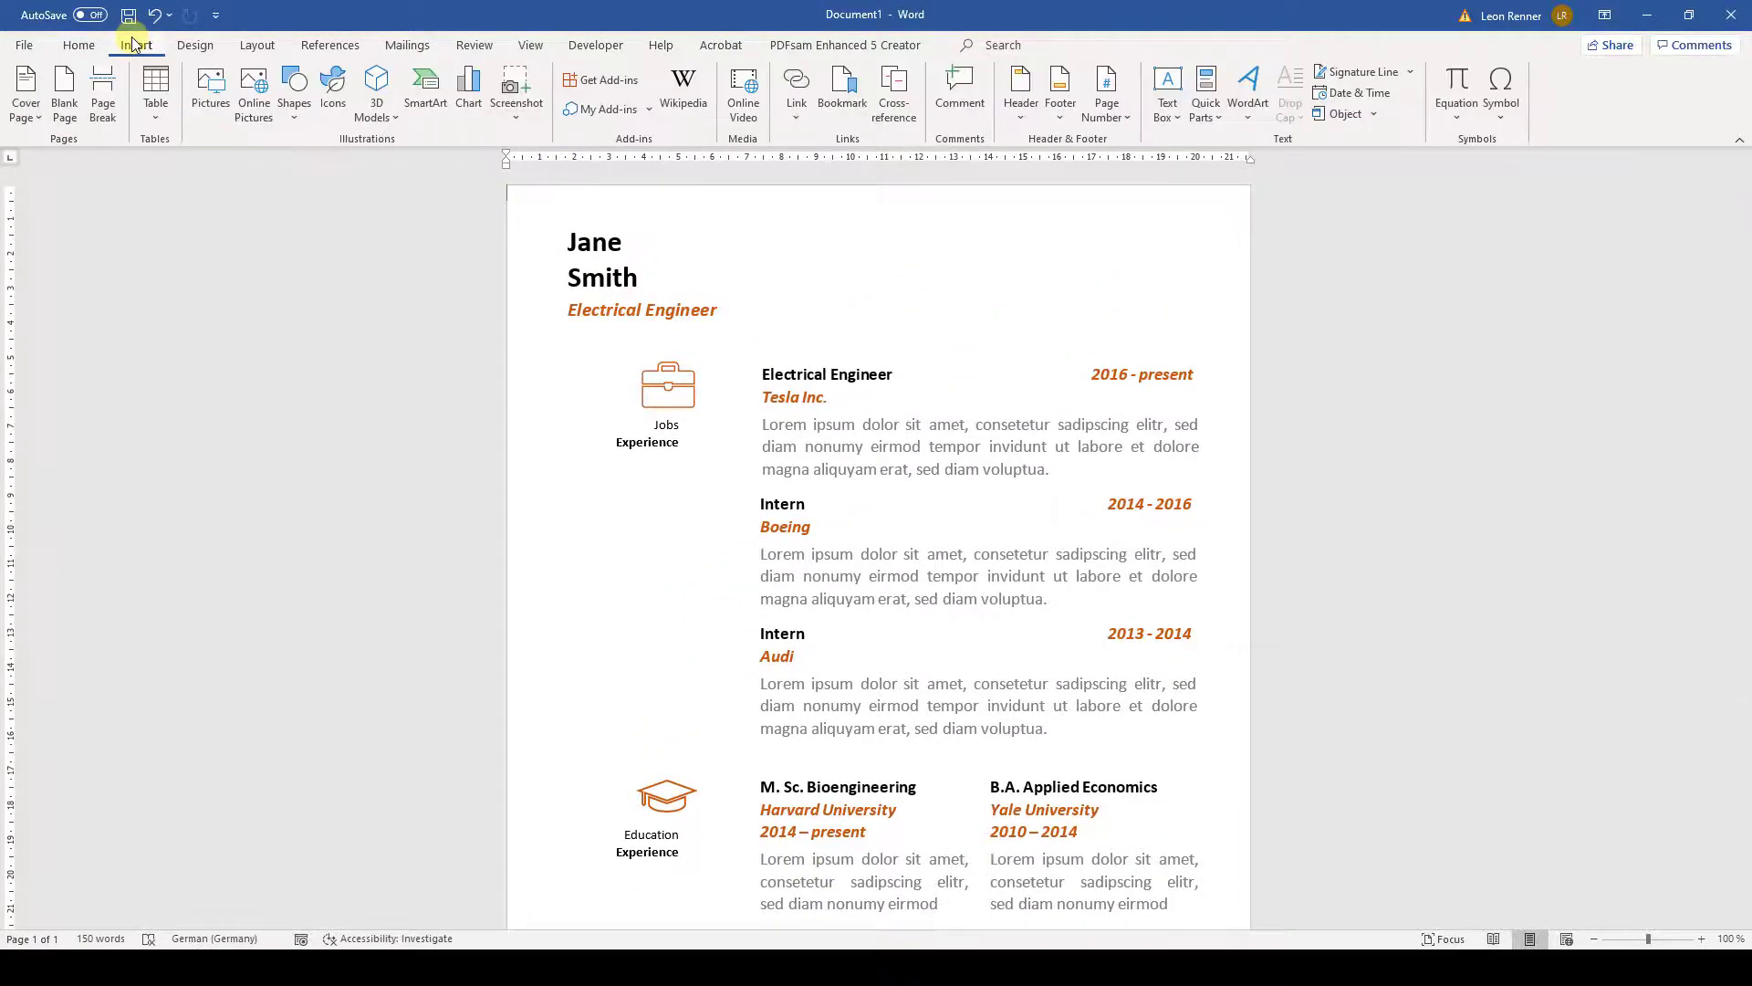
{"action": "left_click", "coordinate": [306, 114]}
{"action": "left_click", "coordinate": [311, 167]}
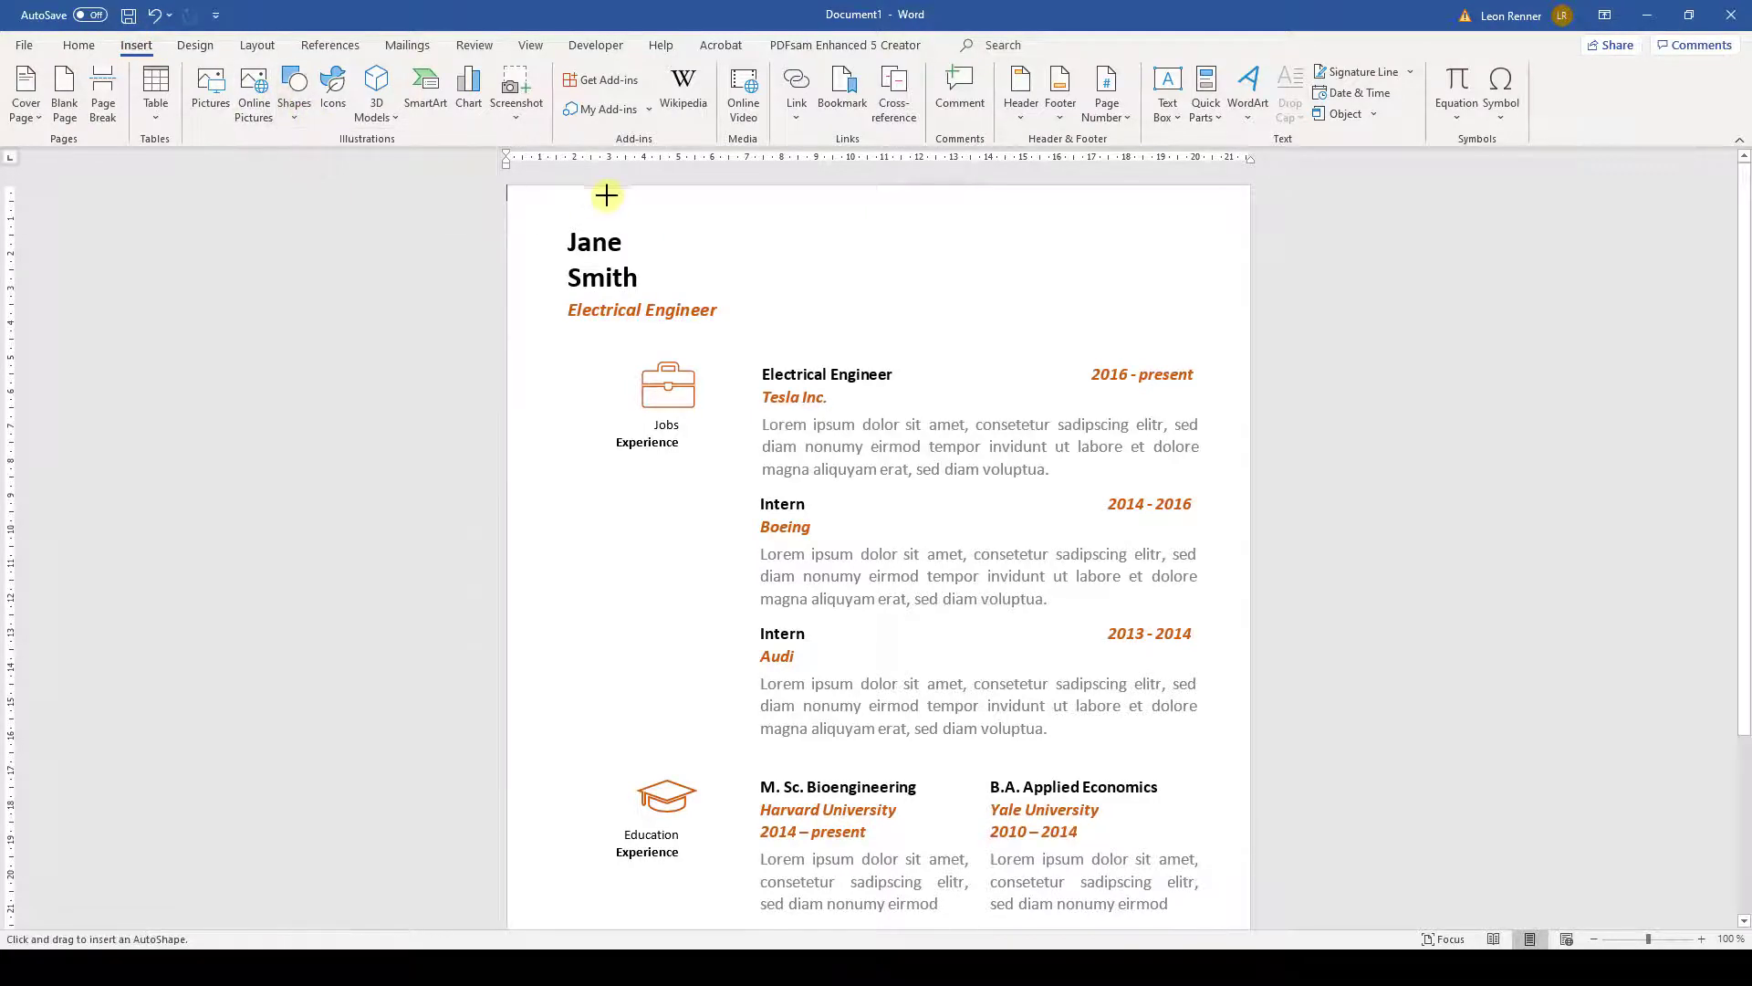
{"action": "key", "text": "shift"}
{"action": "left_click_drag", "start_coordinate": [593, 188], "coordinate": [593, 228]}
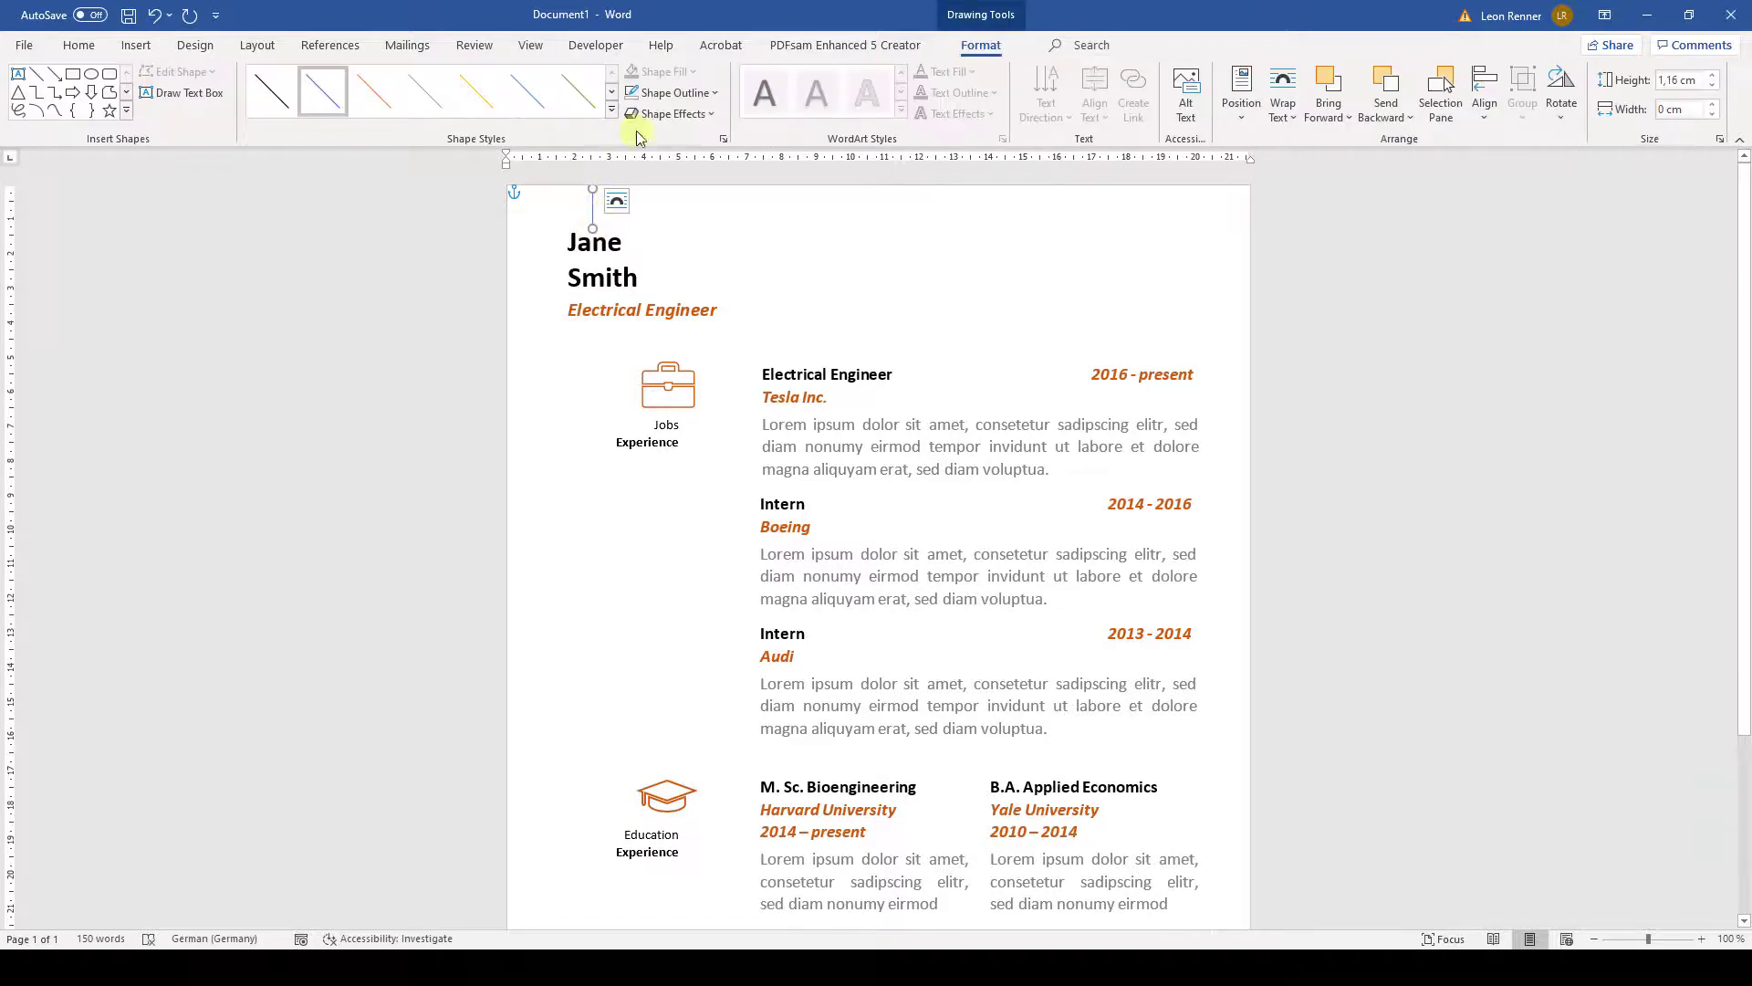
{"action": "left_click", "coordinate": [675, 92]}
{"action": "mouse_move", "coordinate": [741, 347]}
{"action": "left_click", "coordinate": [883, 491]}
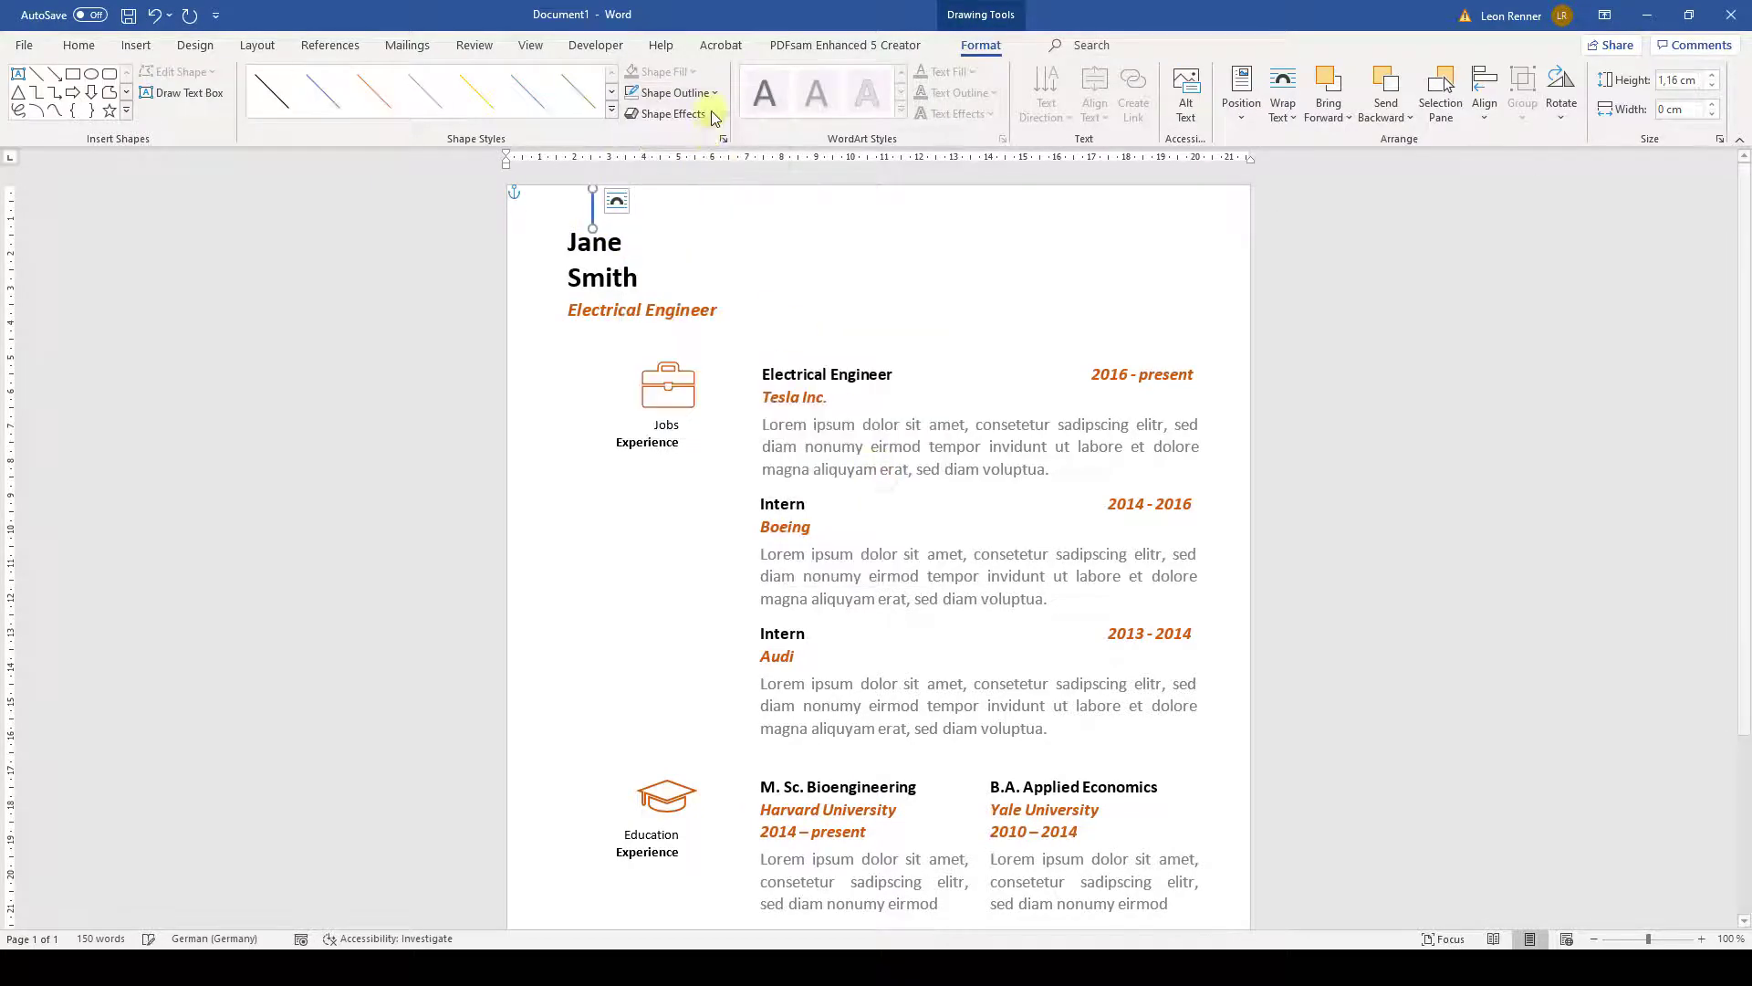
{"action": "left_click", "coordinate": [714, 94]}
{"action": "left_click", "coordinate": [708, 195]}
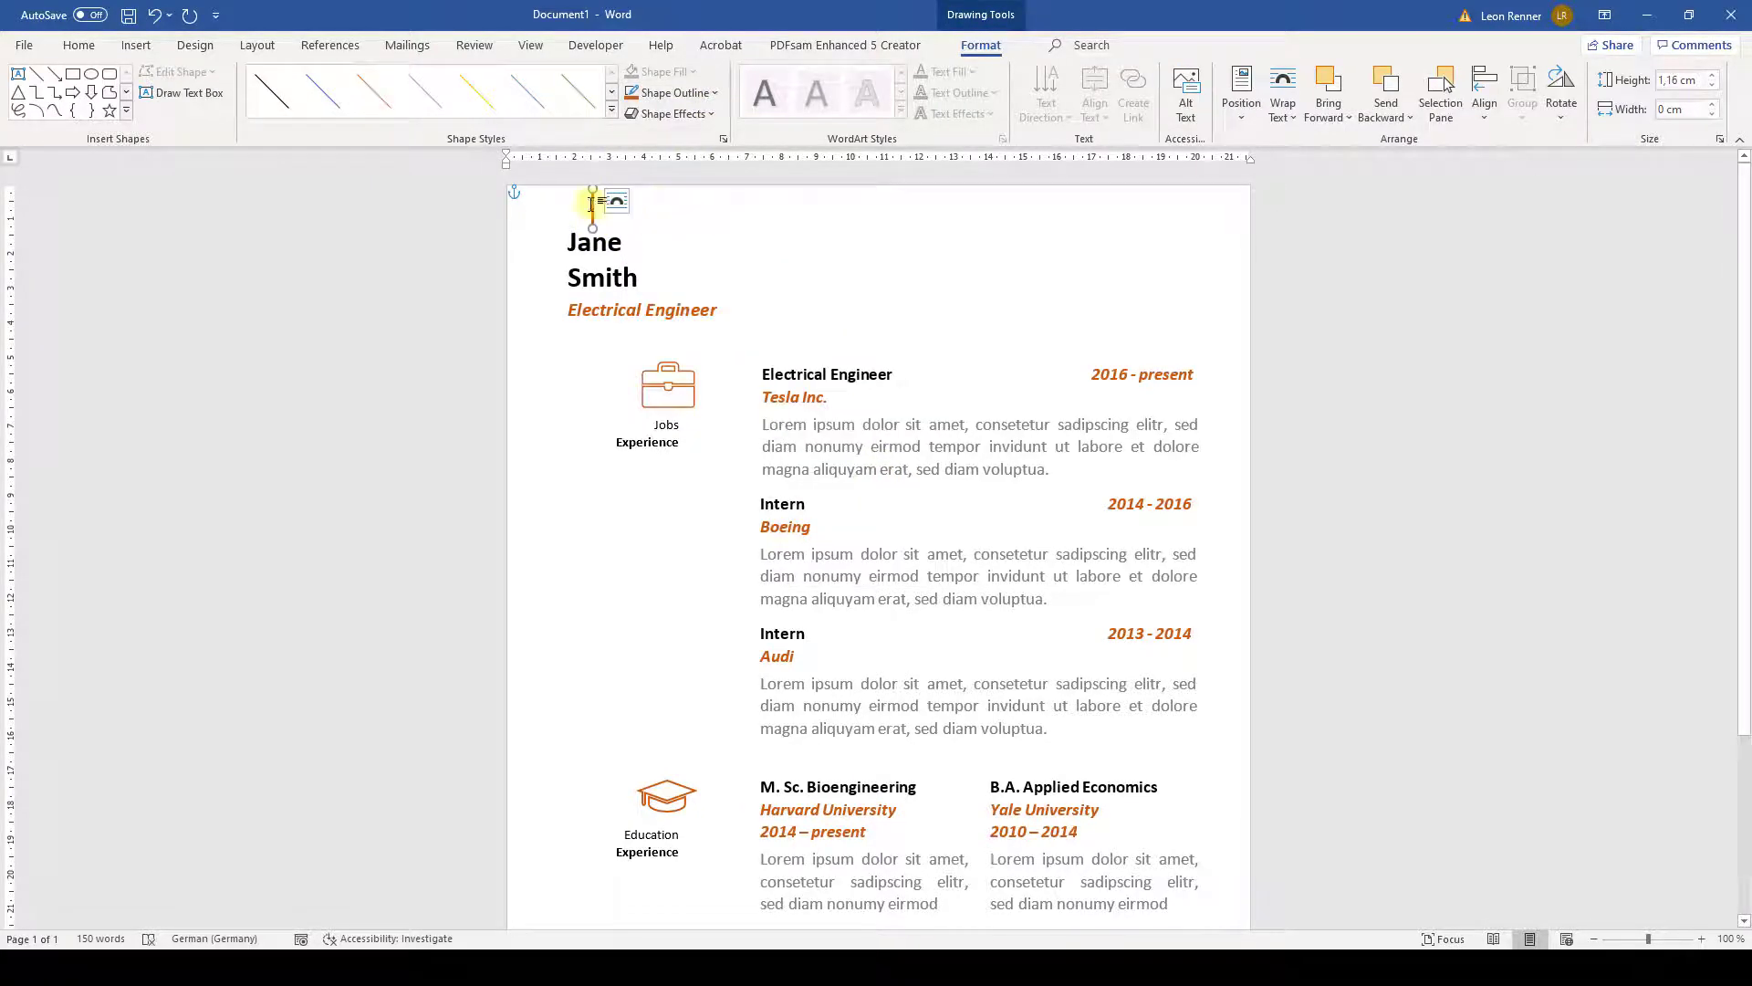
- Move the line above the name and place a shortened copy between job title and briefcase
{"action": "left_click_drag", "start_coordinate": [592, 205], "coordinate": [580, 199]}
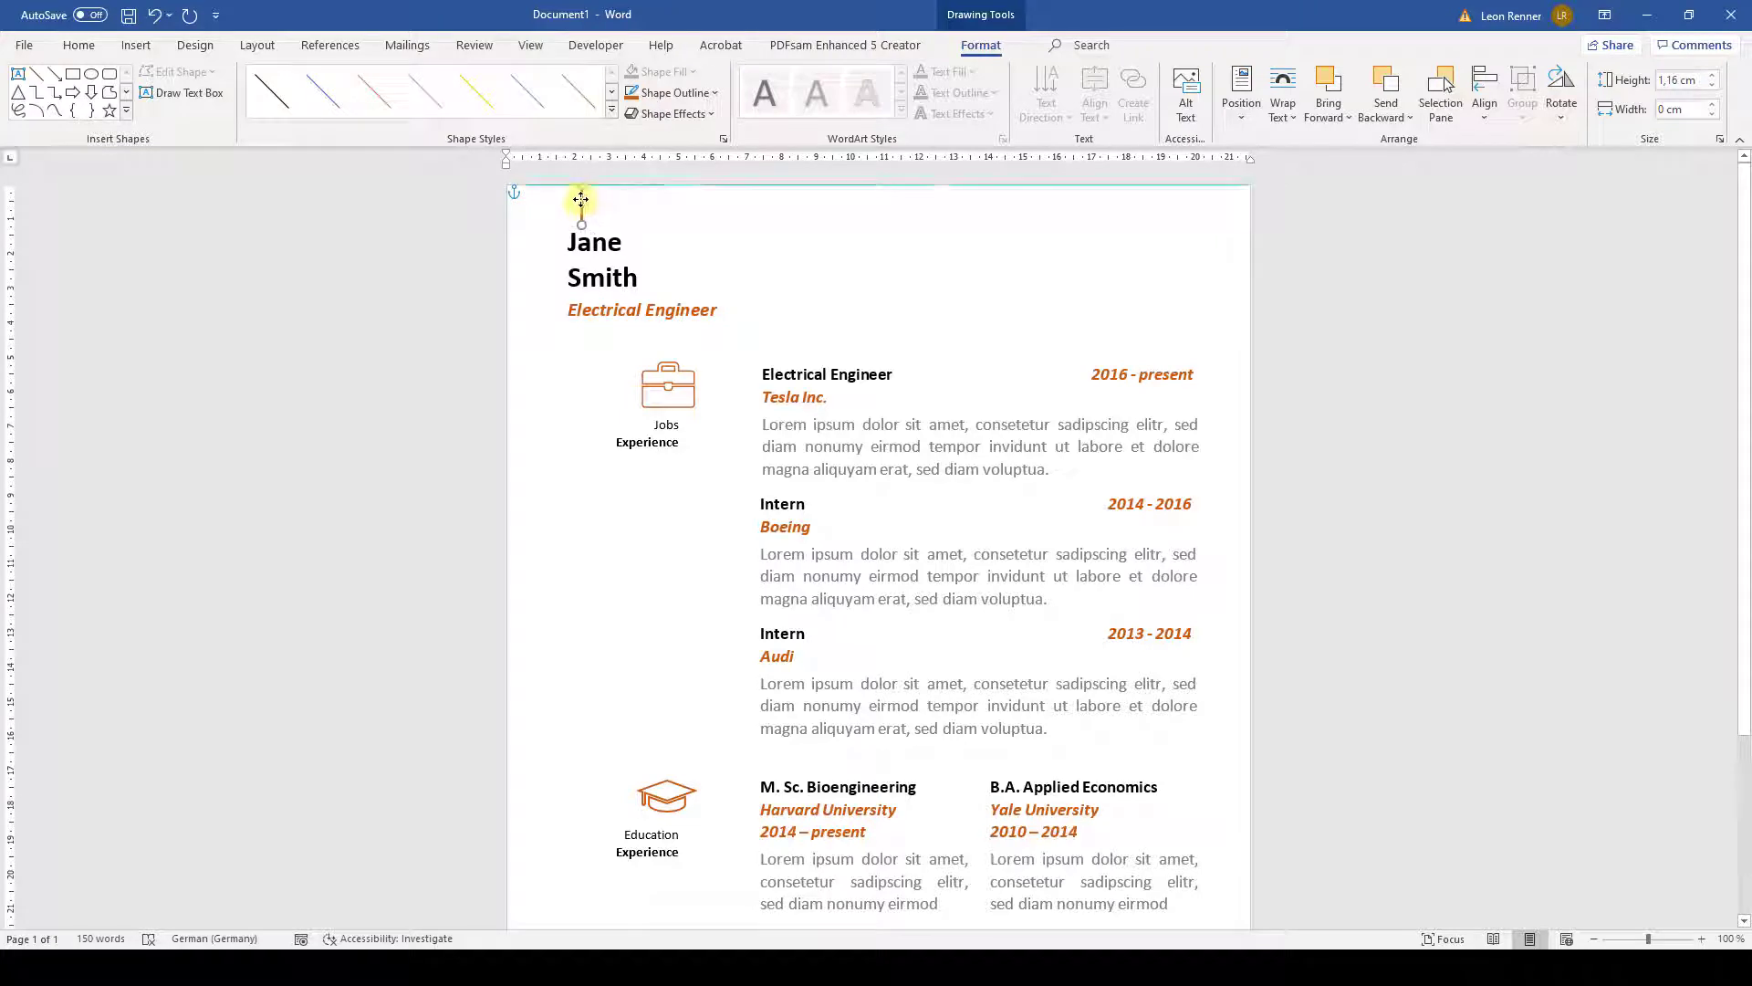
{"action": "left_click", "coordinate": [708, 260]}
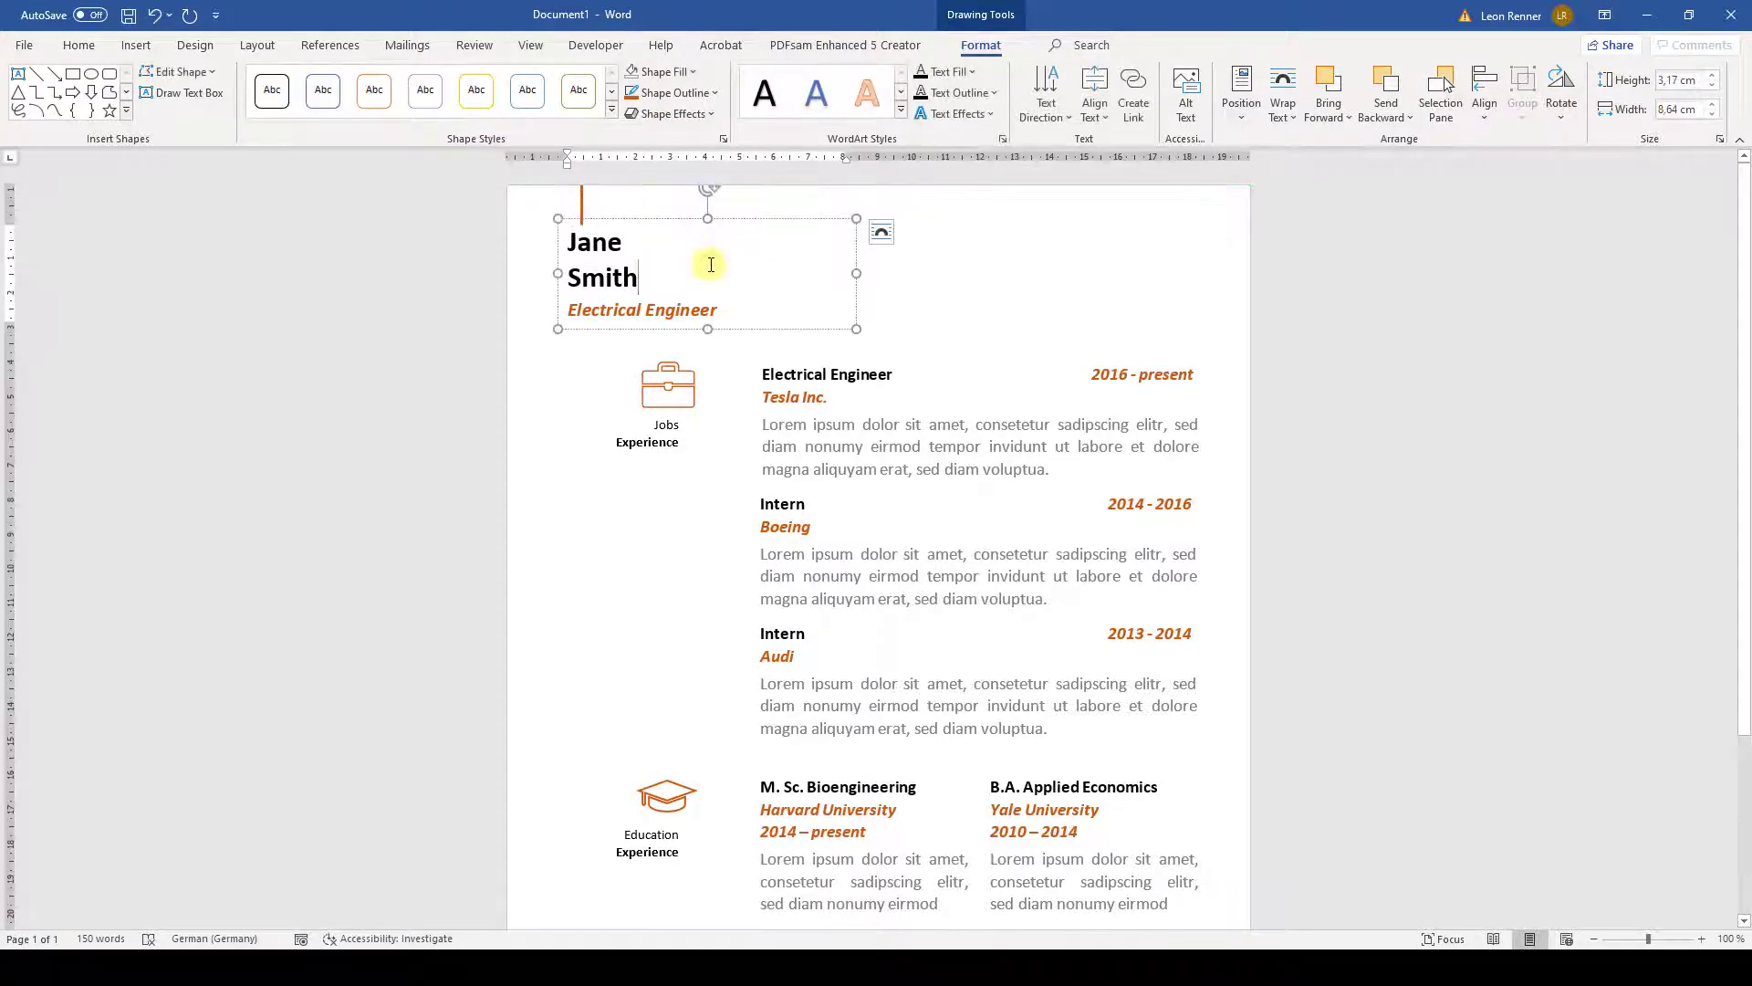
{"action": "left_click", "coordinate": [581, 205]}
{"action": "key", "text": "ctrl+c"}
{"action": "key", "text": "ctrl+v"}
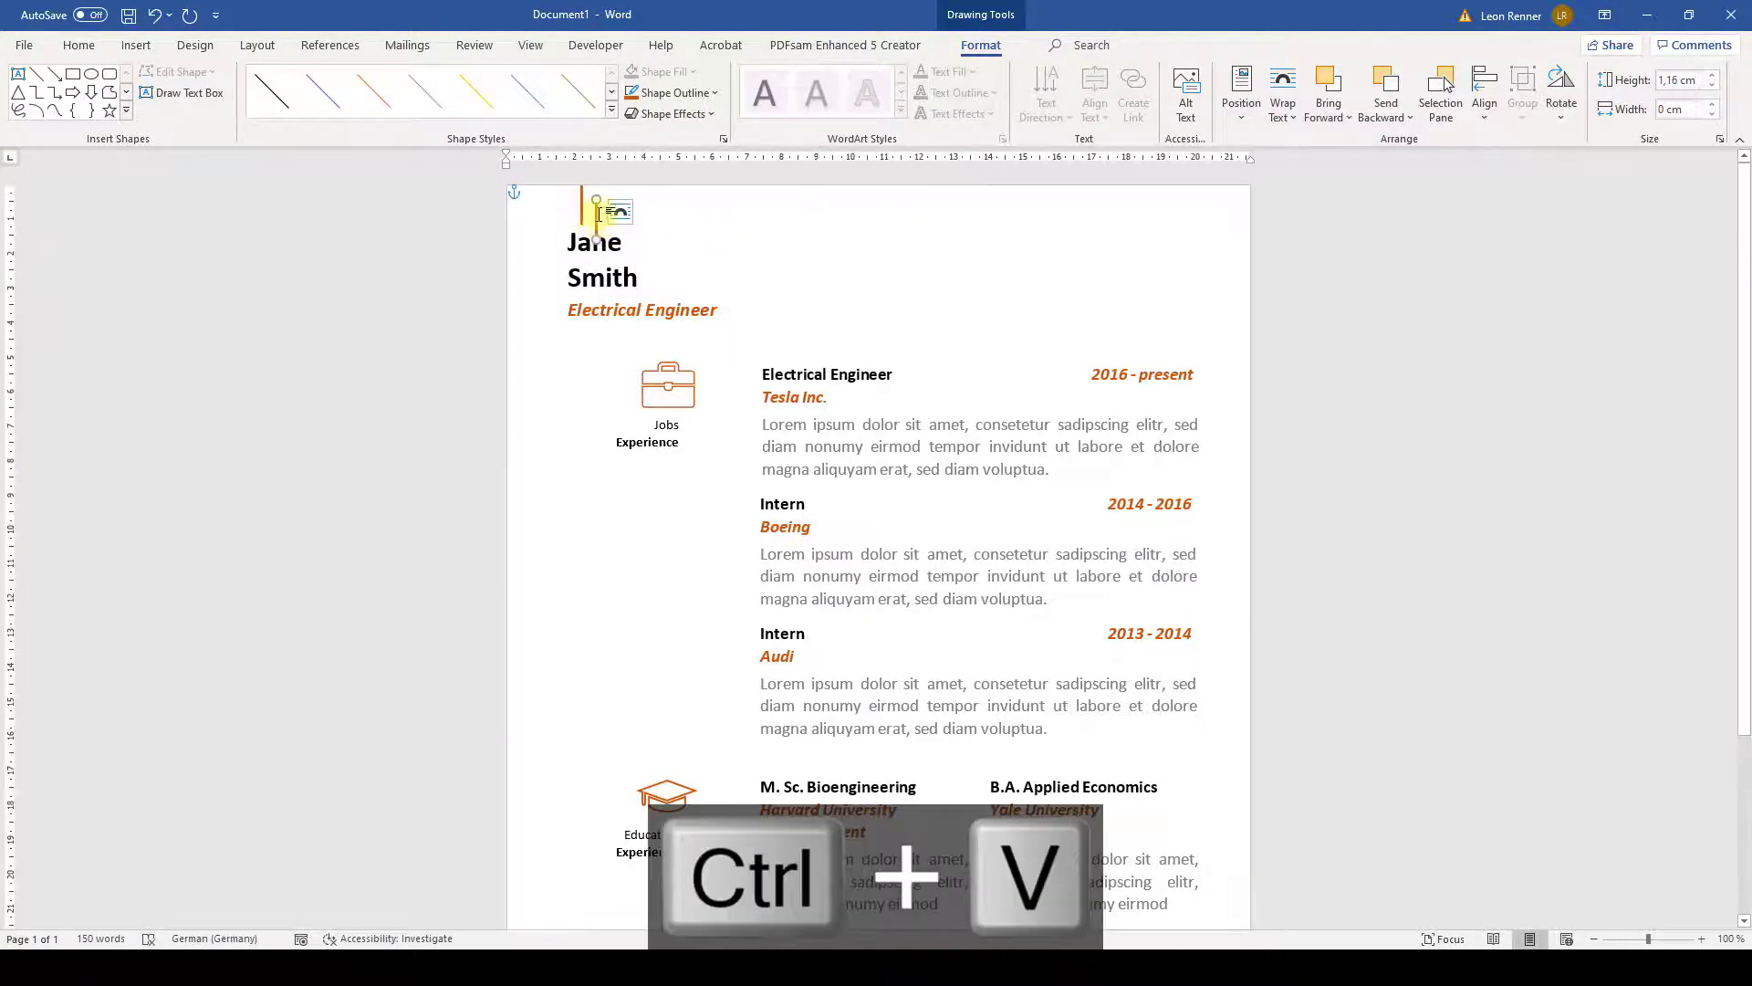
{"action": "left_click_drag", "start_coordinate": [598, 213], "coordinate": [668, 342]}
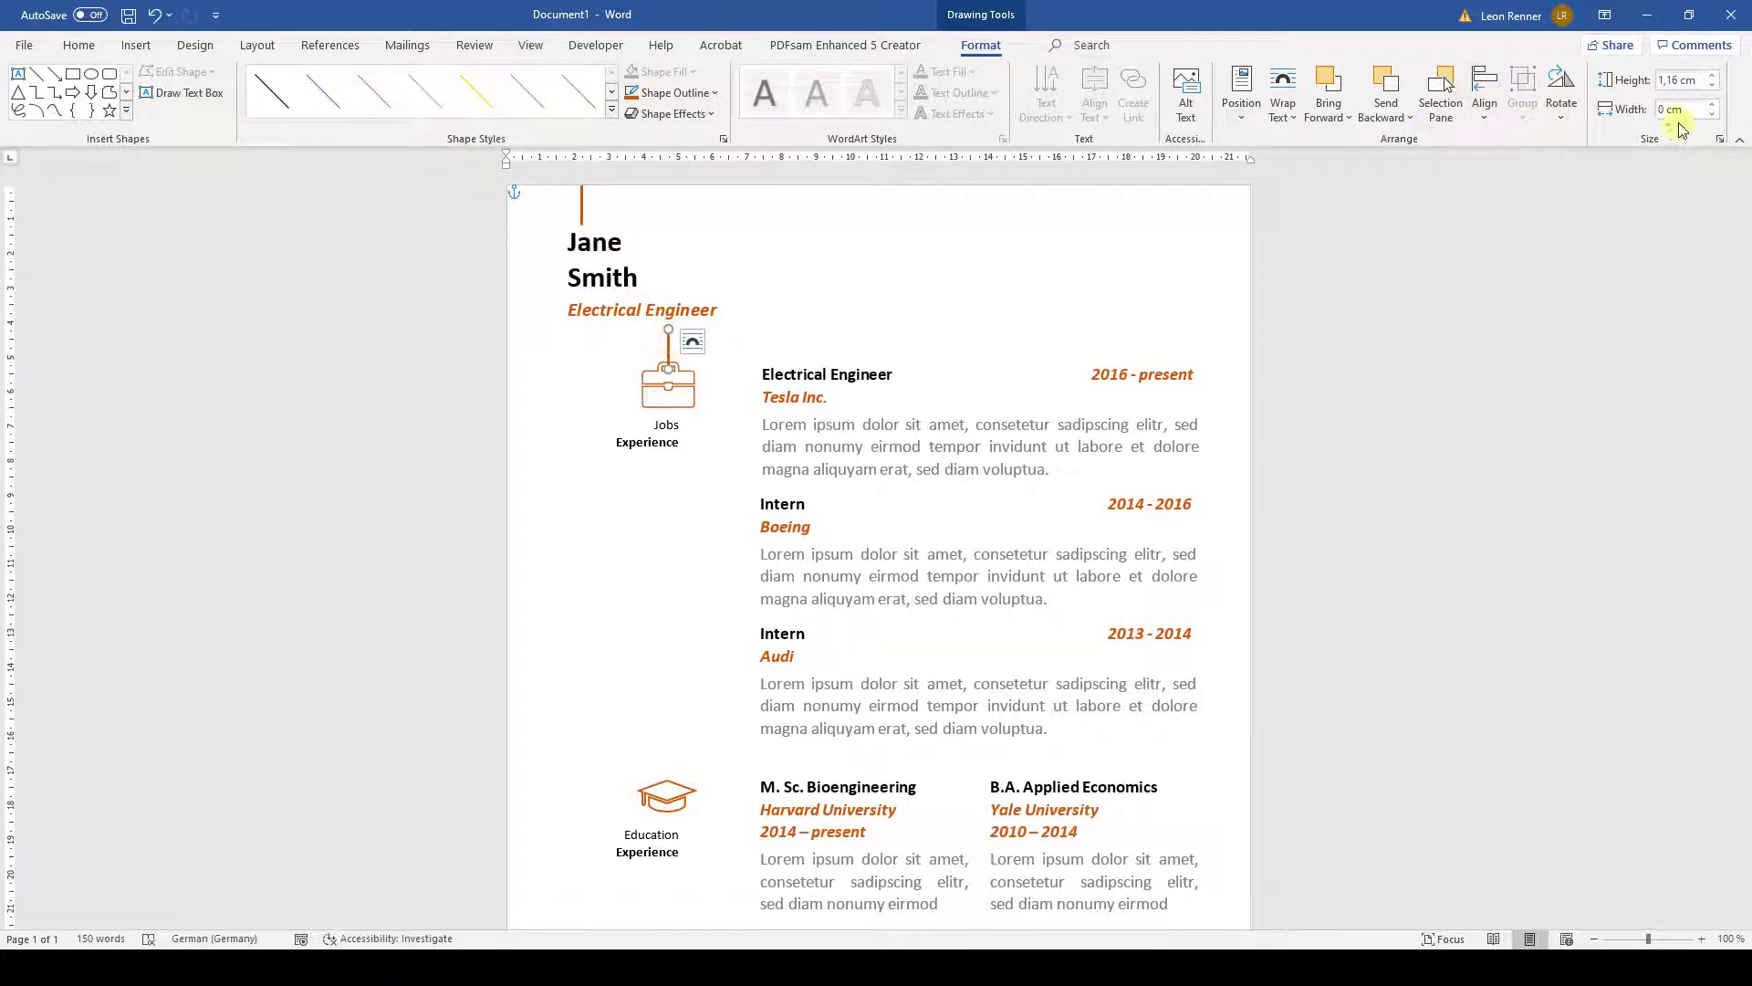
{"action": "left_click", "coordinate": [1712, 87]}
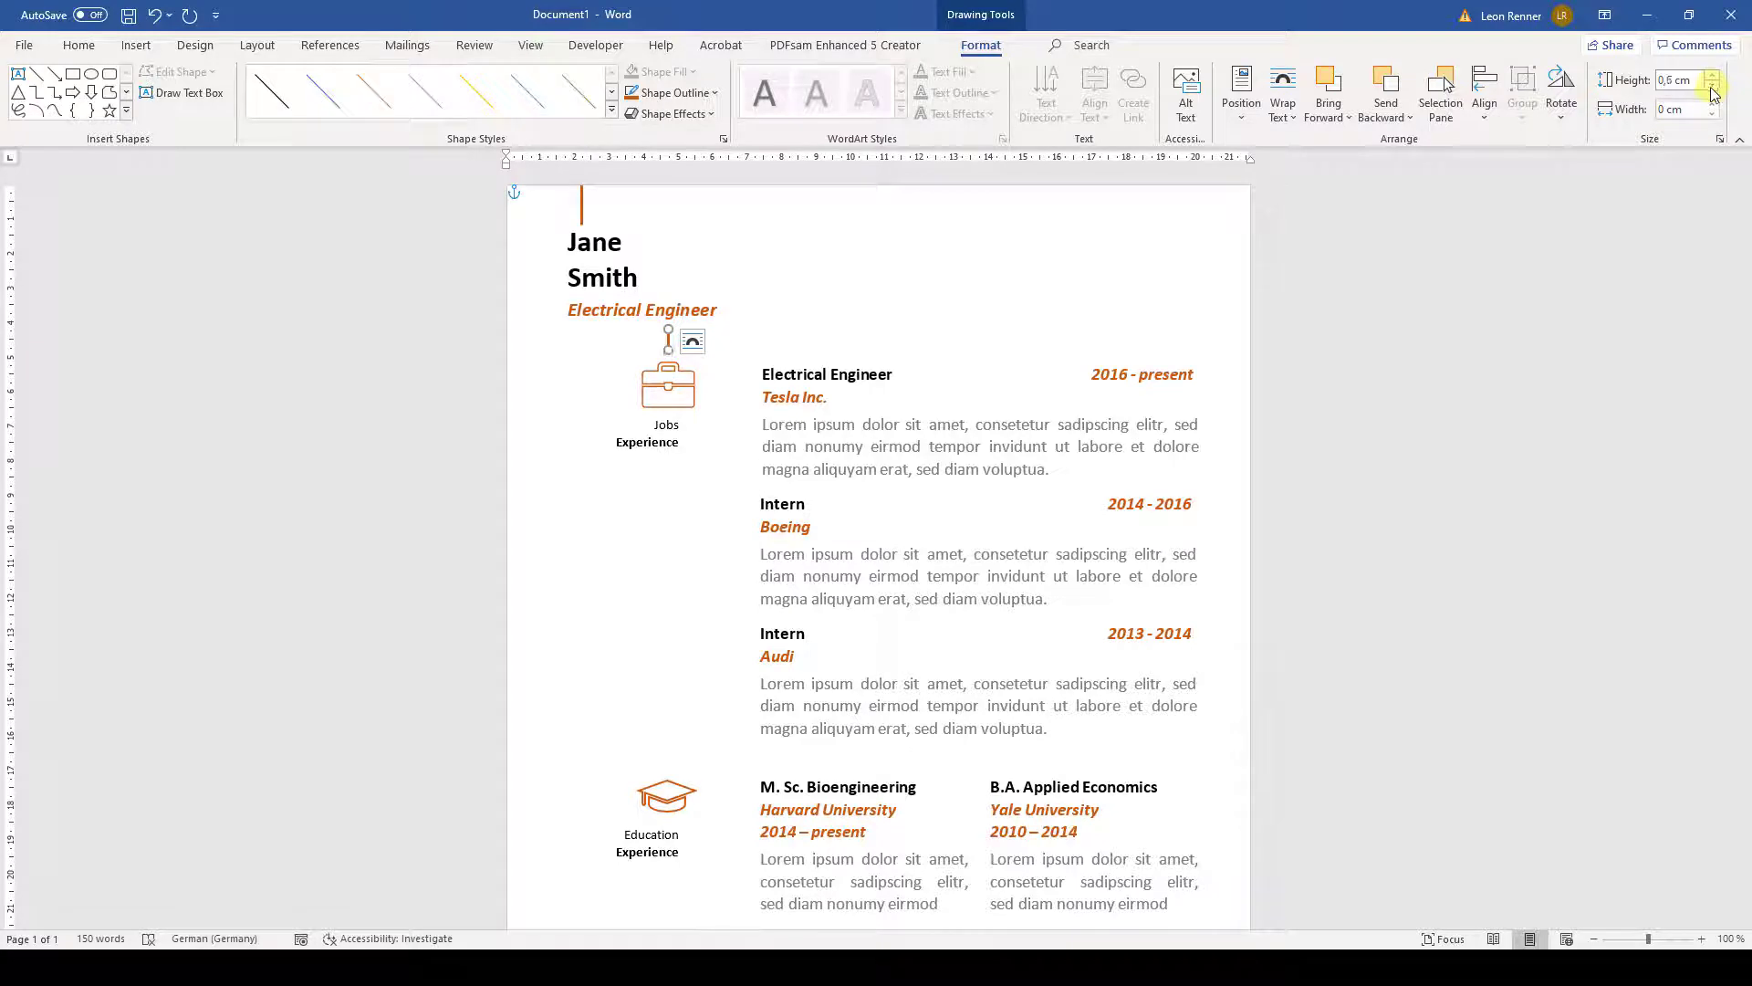
- Add line copies below Jobs Experience and between Education and Skills, resized to 2,3 cm
{"action": "key", "text": "ctrl+c"}
{"action": "key", "text": "ctrl+v"}
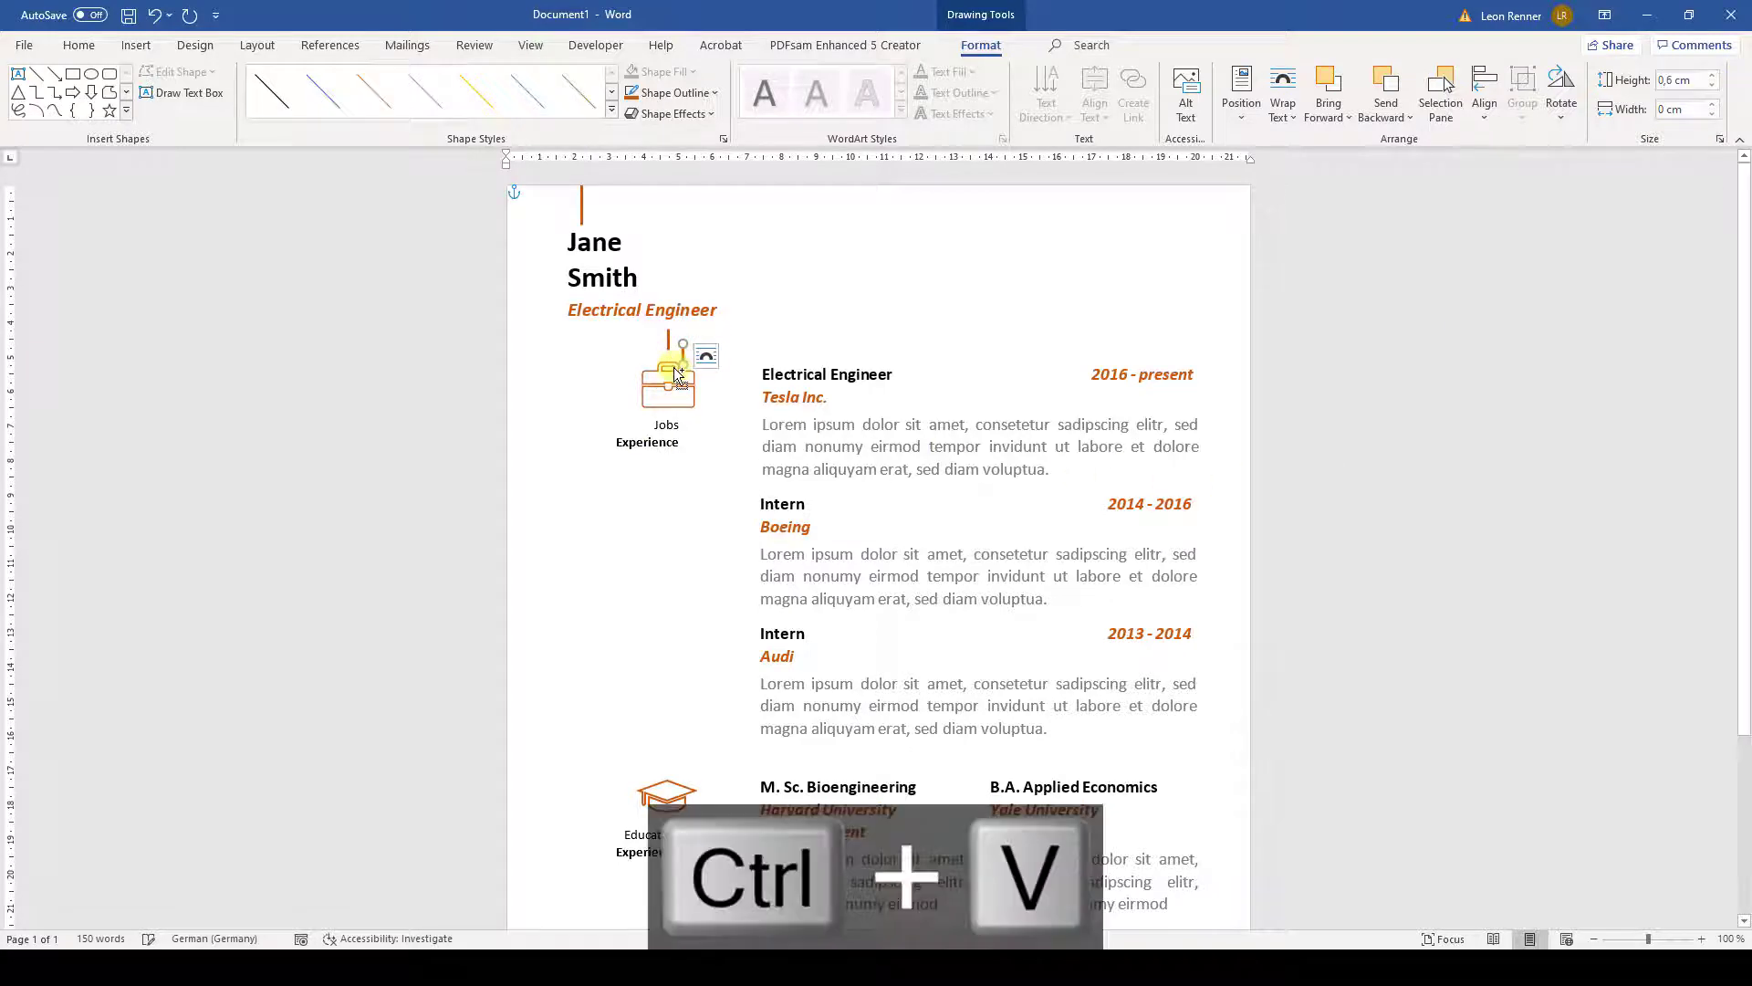
{"action": "left_click_drag", "start_coordinate": [684, 355], "coordinate": [664, 467]}
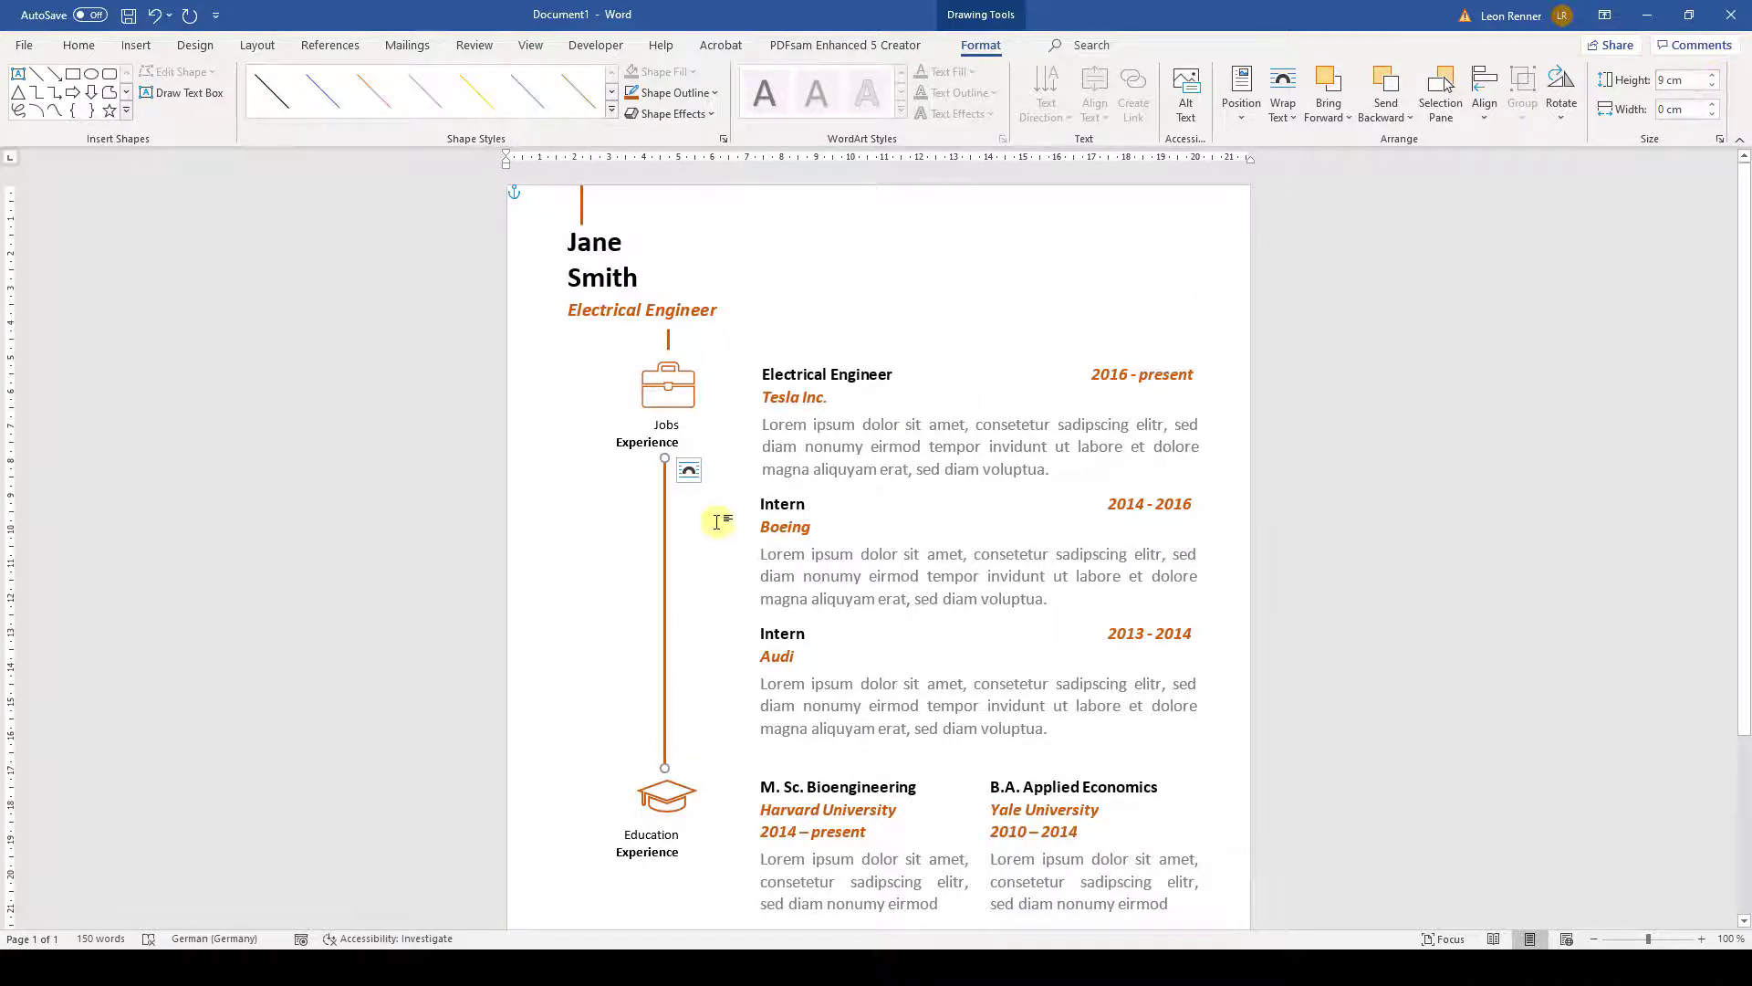
{"action": "key", "text": "ctrl+c"}
{"action": "key", "text": "ctrl+v"}
{"action": "scroll", "coordinate": [722, 542], "scroll_direction": "down", "scroll_amount": 3}
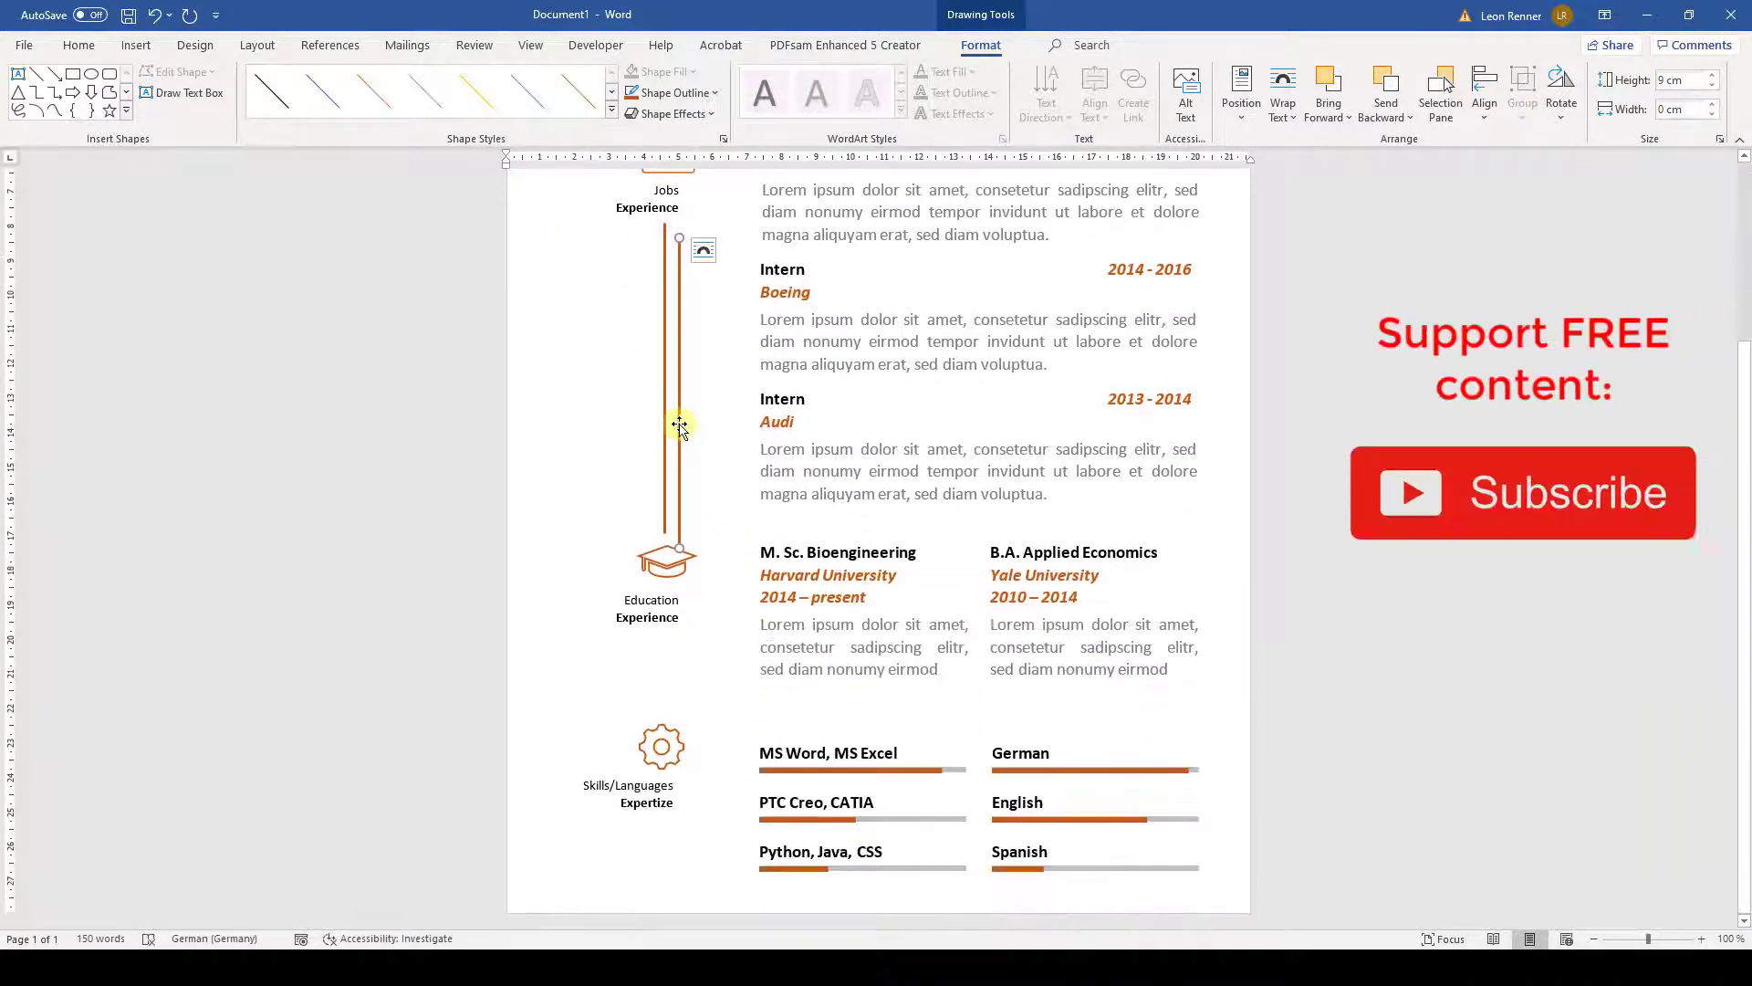
{"action": "left_click_drag", "start_coordinate": [676, 422], "coordinate": [665, 819]}
{"action": "left_click", "coordinate": [1712, 86]}
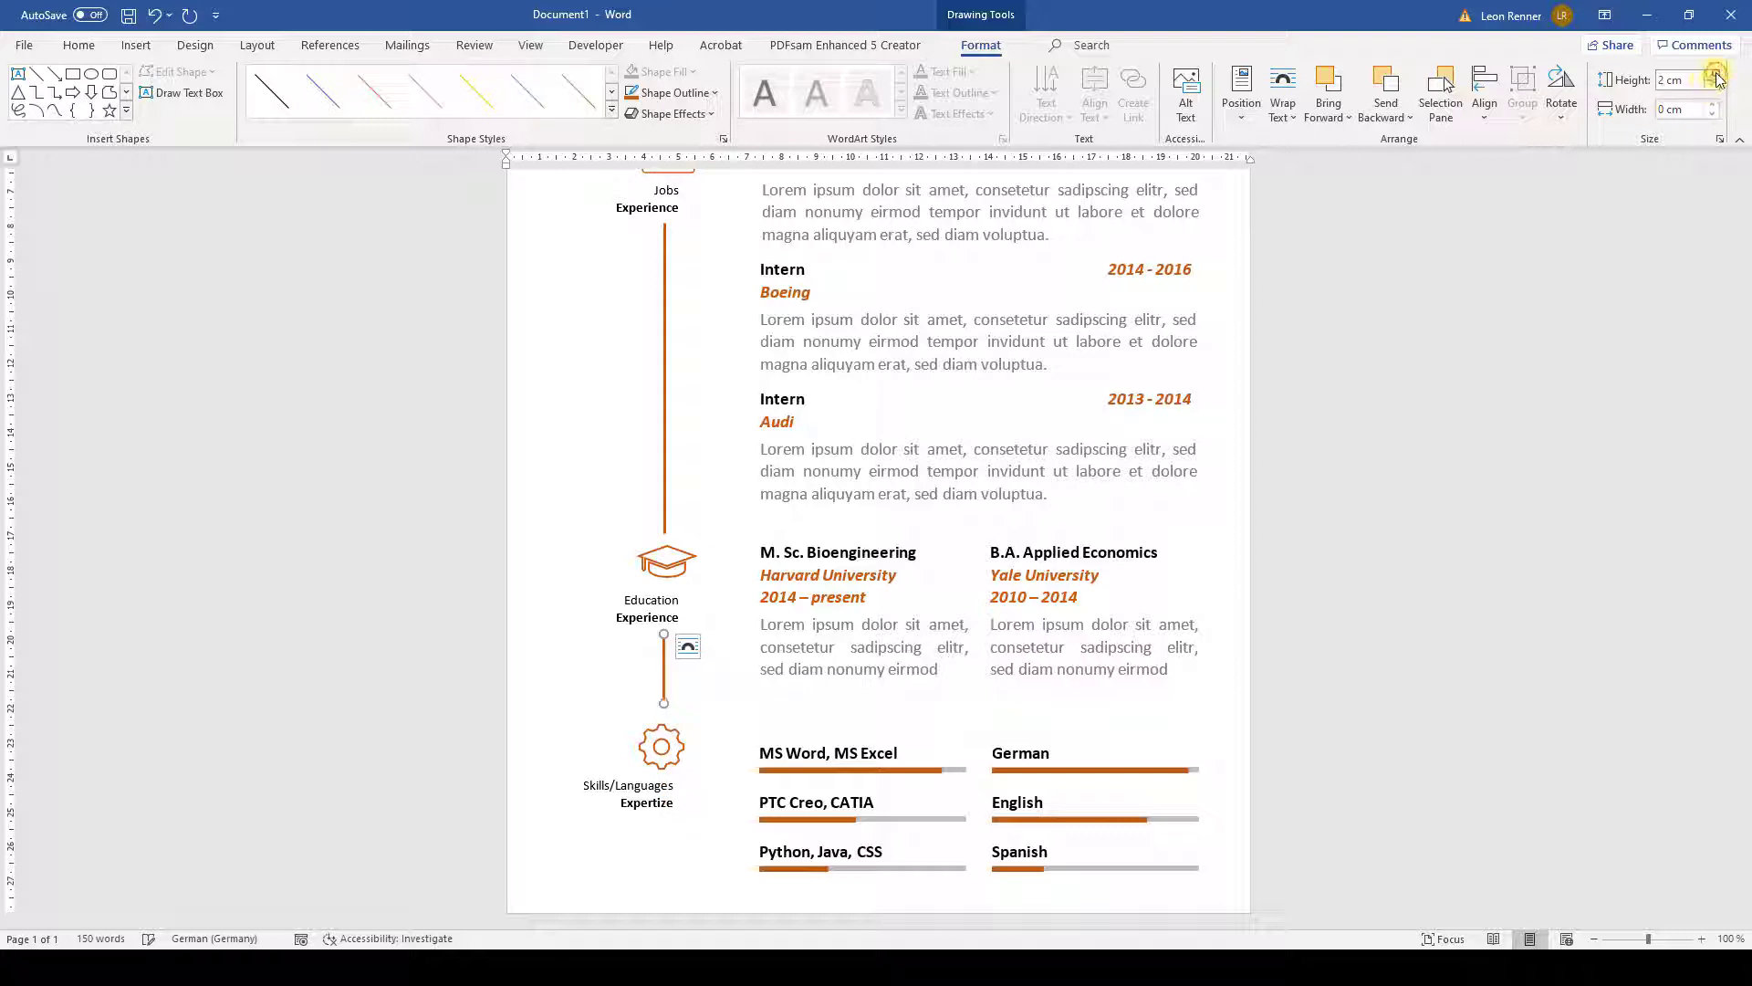
{"action": "left_click", "coordinate": [1711, 78]}
- Place another copy of the connector below the Skills/Languages icon
{"action": "key", "text": "ctrl+c"}
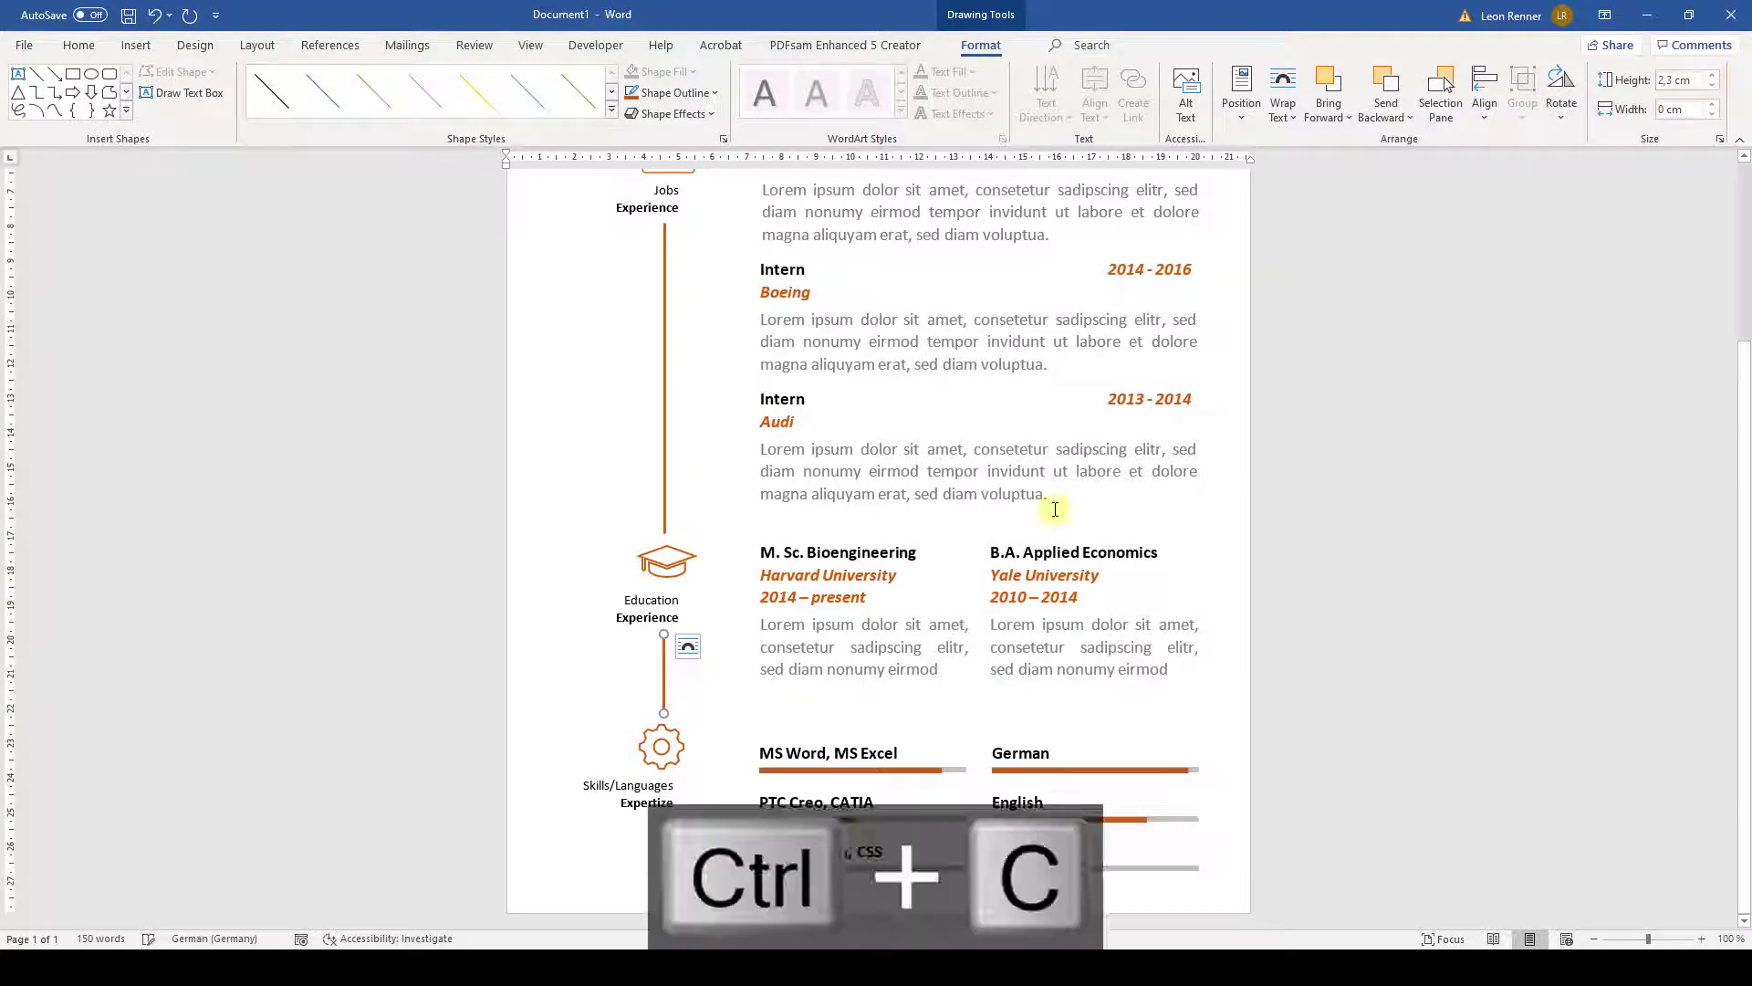
{"action": "key", "text": "ctrl+v"}
{"action": "left_click_drag", "start_coordinate": [678, 689], "coordinate": [659, 862]}
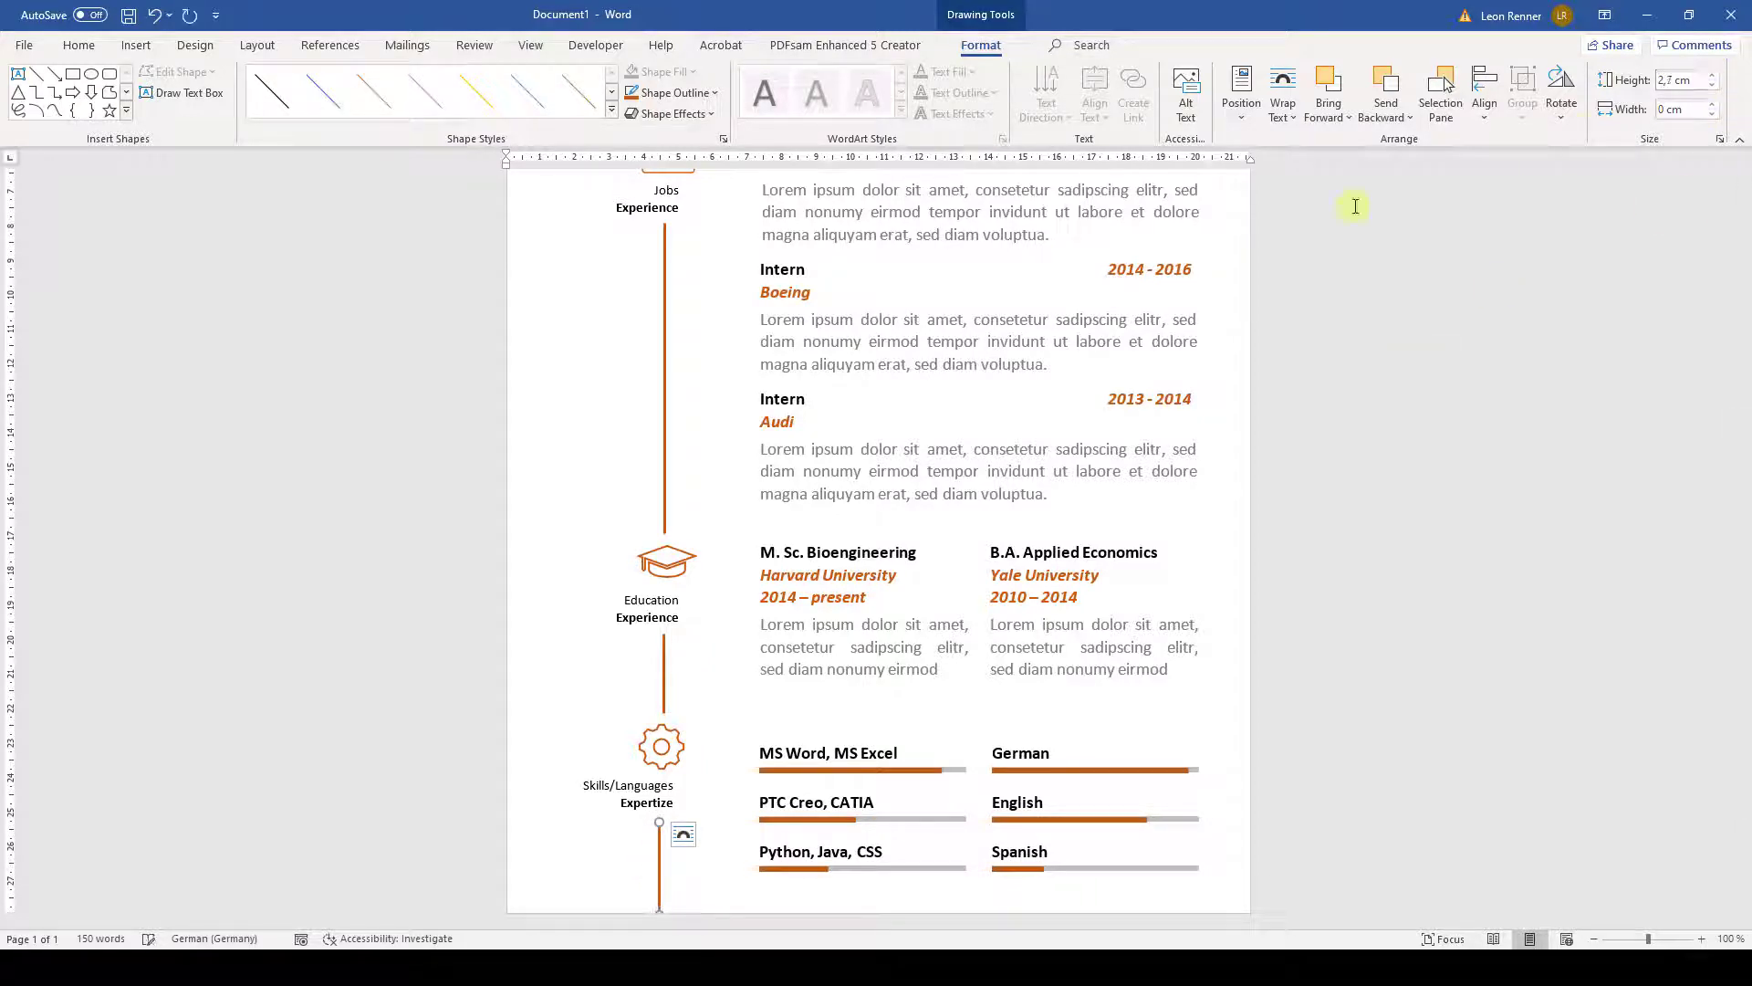
{"action": "scroll", "coordinate": [693, 320], "scroll_direction": "up", "scroll_amount": 4}
- Center-align the Jobs Experience, Education and Skills/Languages icon groups
{"action": "left_click", "coordinate": [661, 393]}
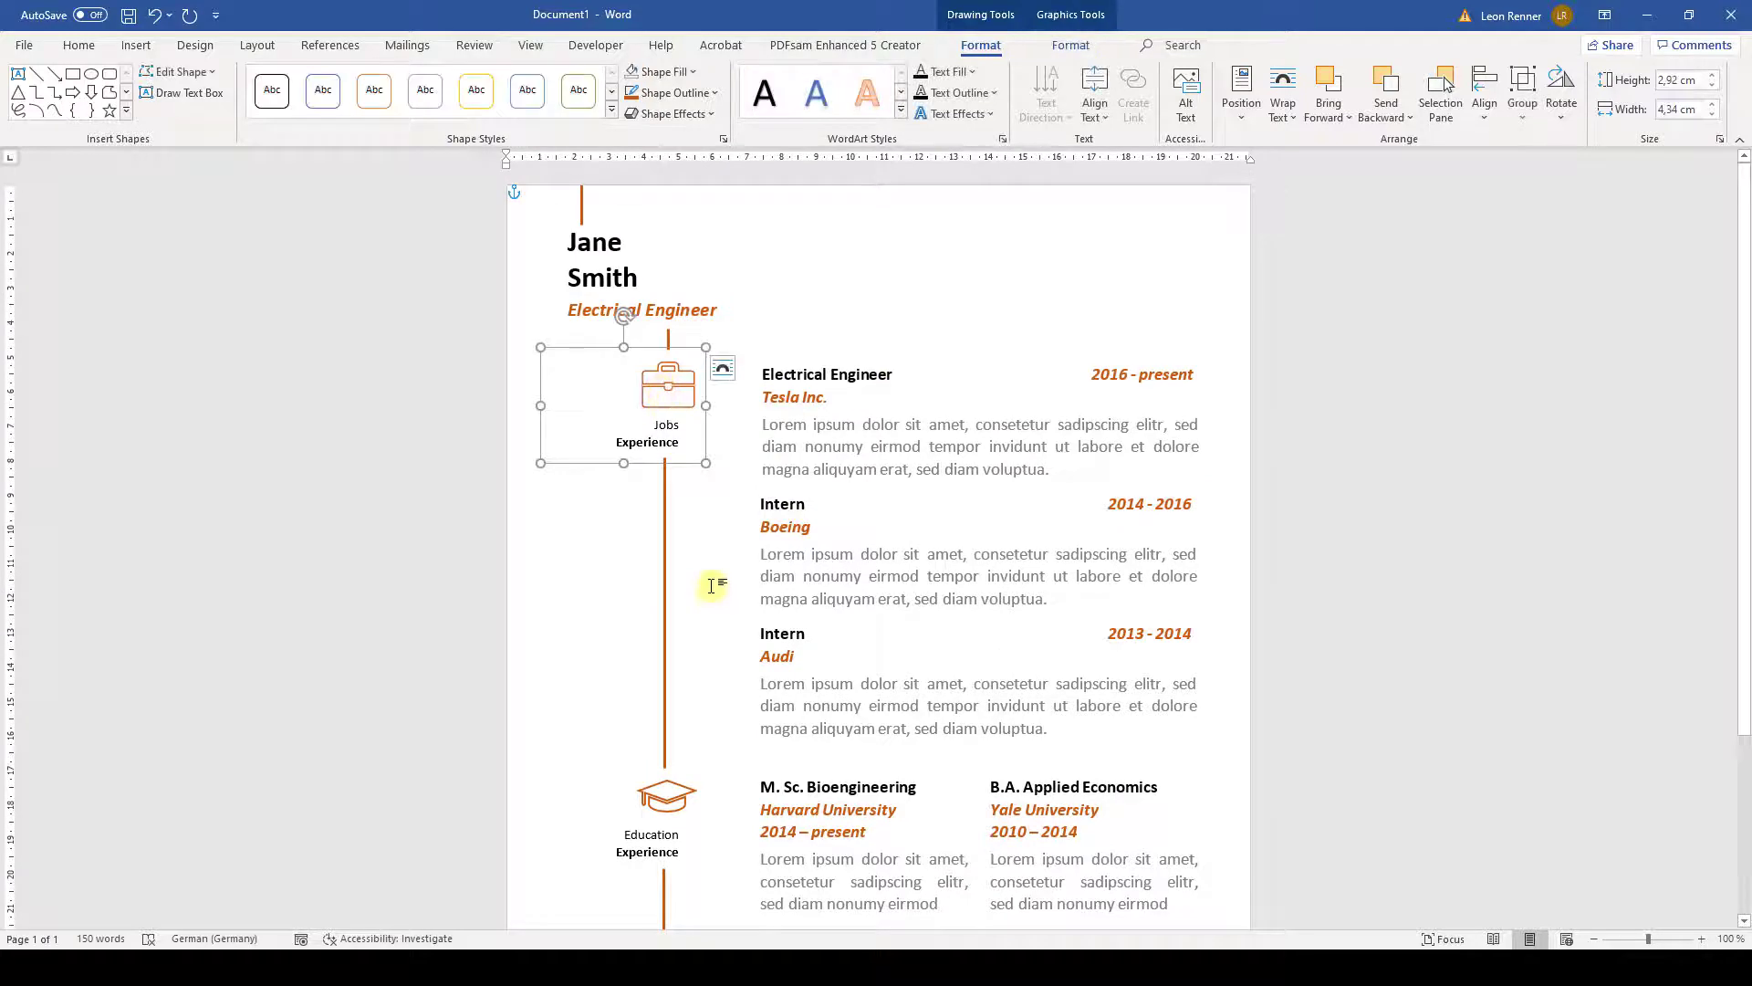
{"action": "scroll", "coordinate": [712, 585], "scroll_direction": "down", "scroll_amount": 3}
{"action": "left_click", "coordinate": [661, 667], "text": "shift"}
{"action": "scroll", "coordinate": [657, 672], "scroll_direction": "down", "scroll_amount": 2}
{"action": "left_click", "coordinate": [659, 746], "text": "shift"}
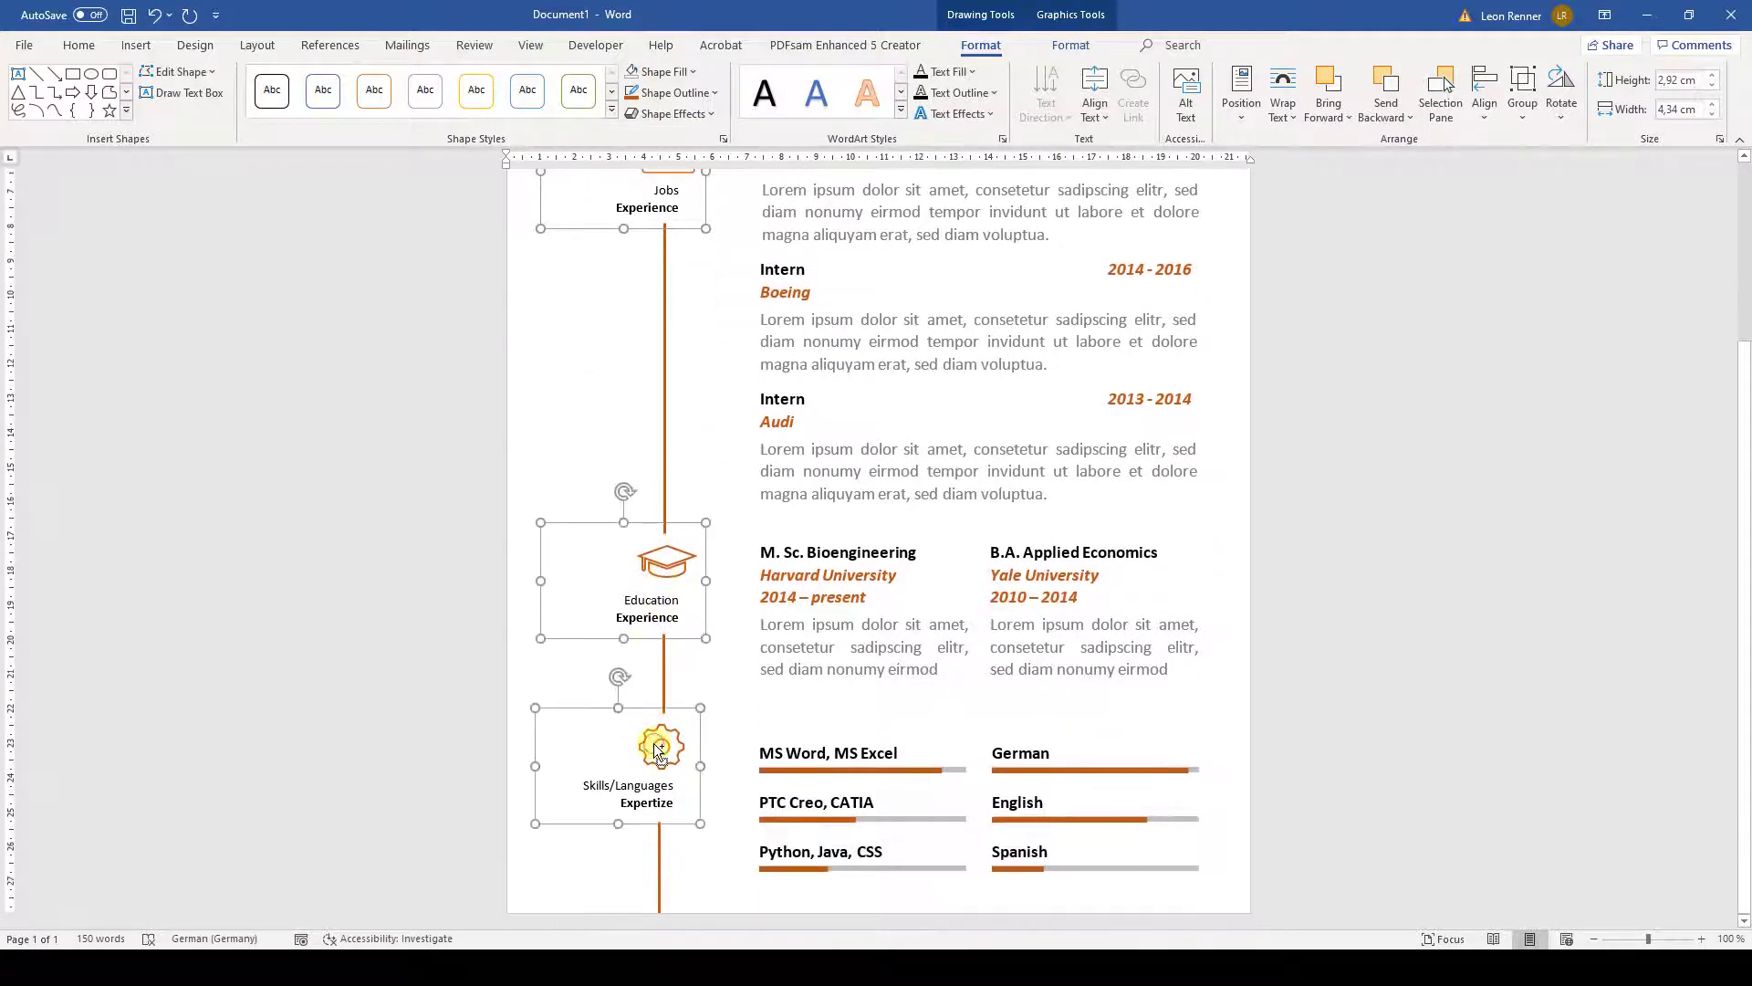
{"action": "left_click", "coordinate": [1482, 102]}
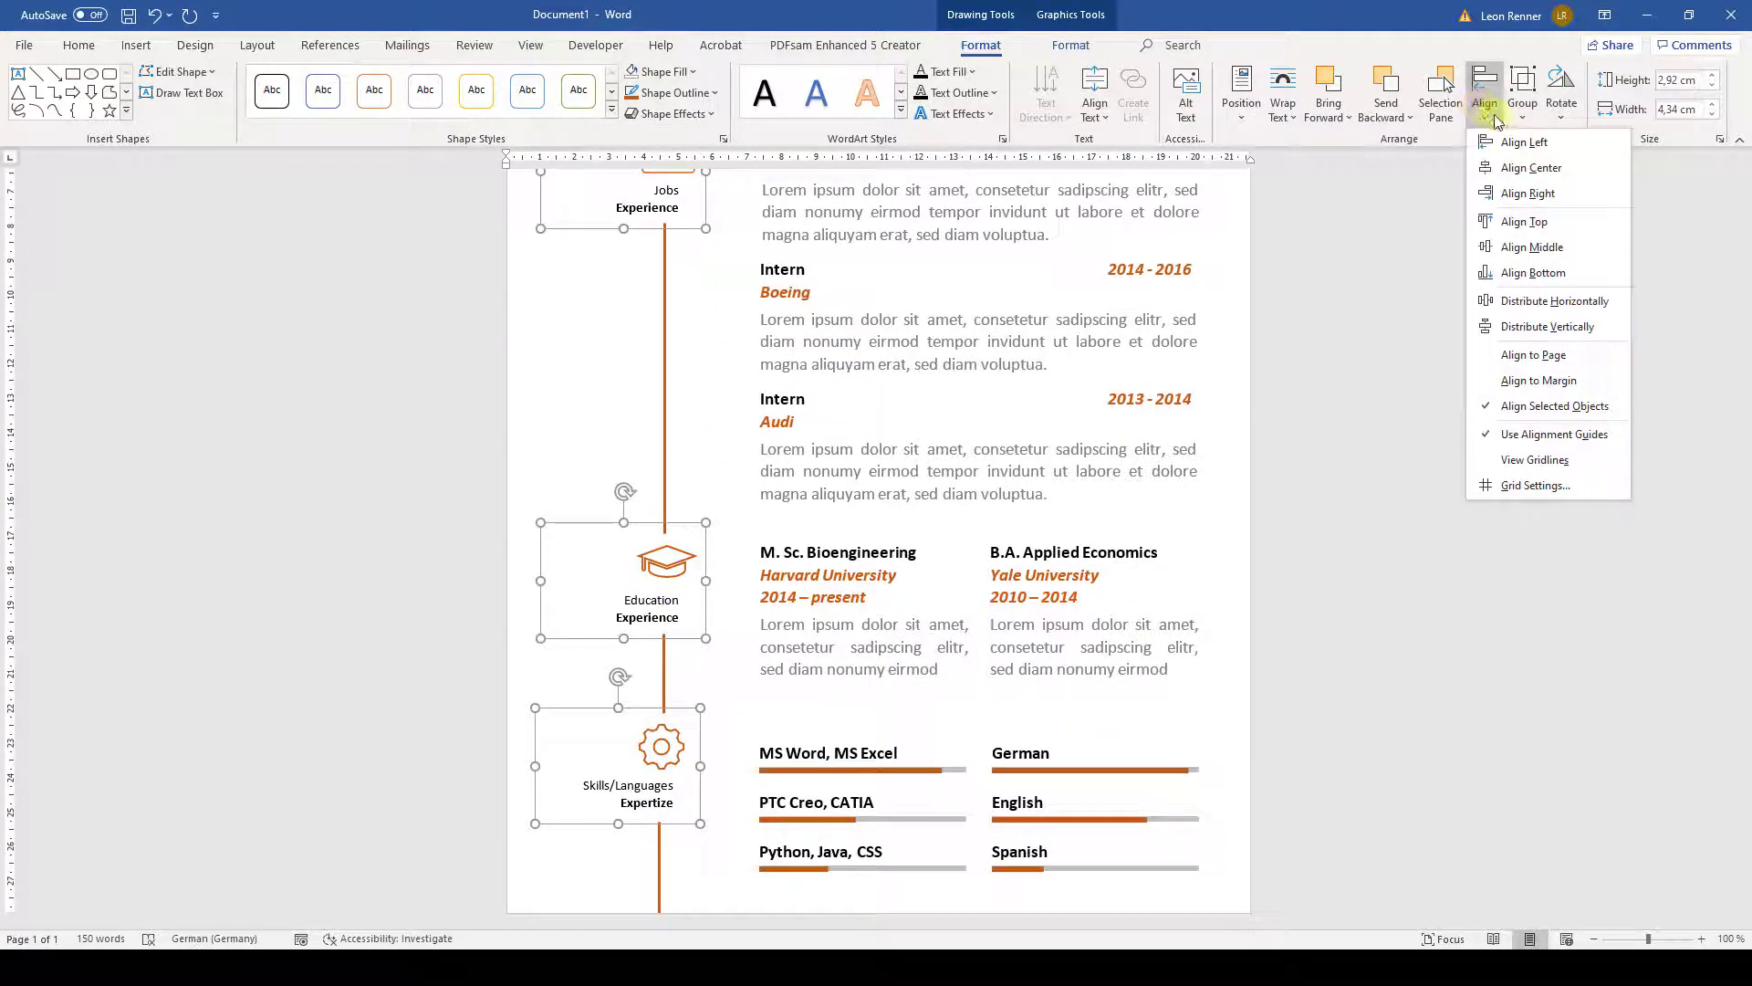
{"action": "left_click", "coordinate": [1531, 168]}
- Center-align the long timeline line with the Education connector and nudge both right
{"action": "left_click", "coordinate": [664, 342]}
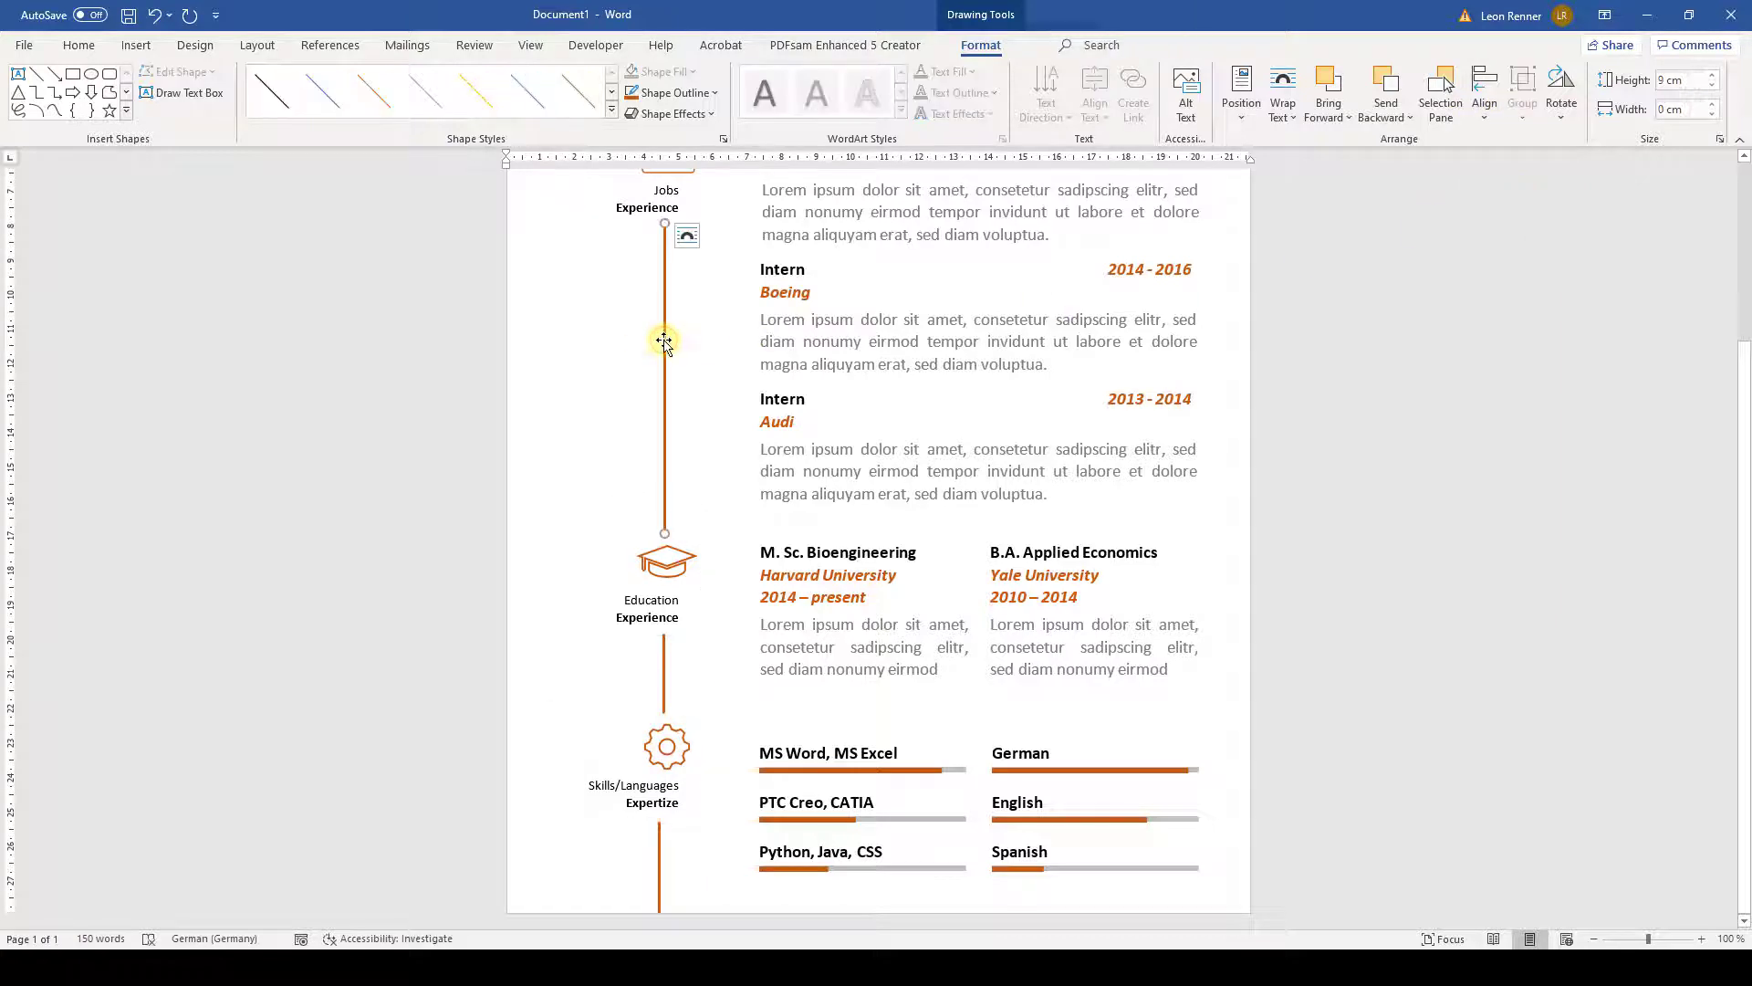
{"action": "left_click", "coordinate": [663, 650], "text": "shift"}
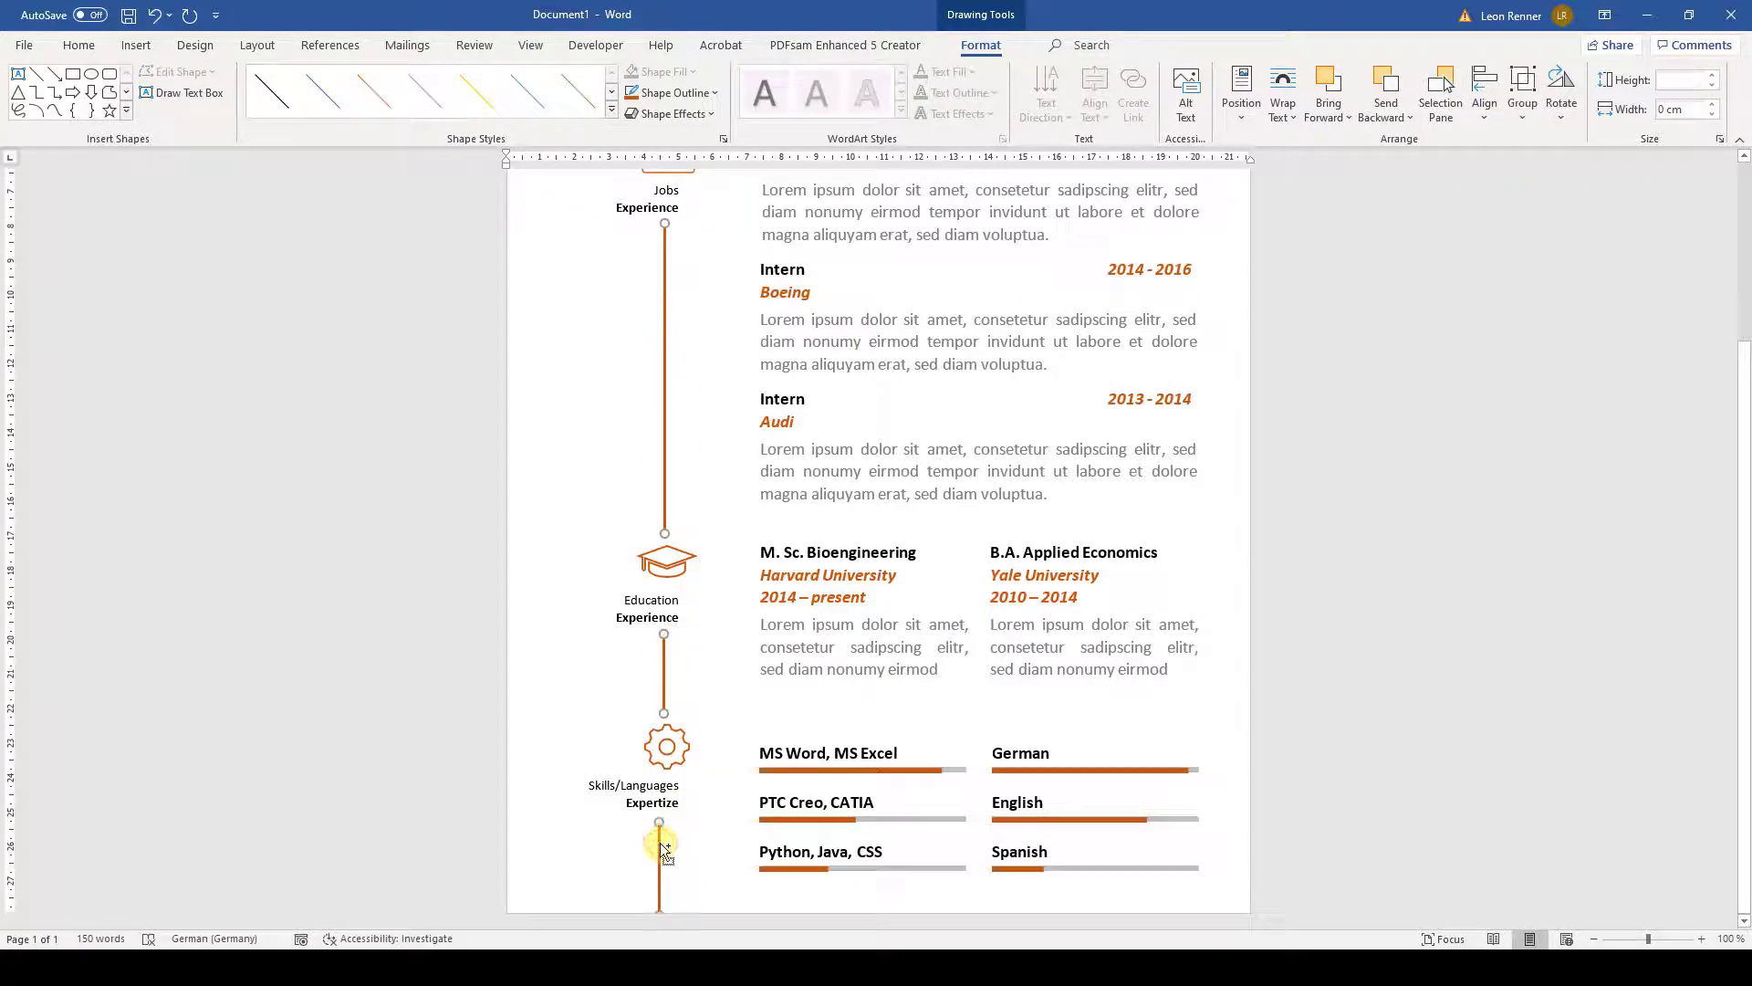
{"action": "left_click", "coordinate": [1484, 98]}
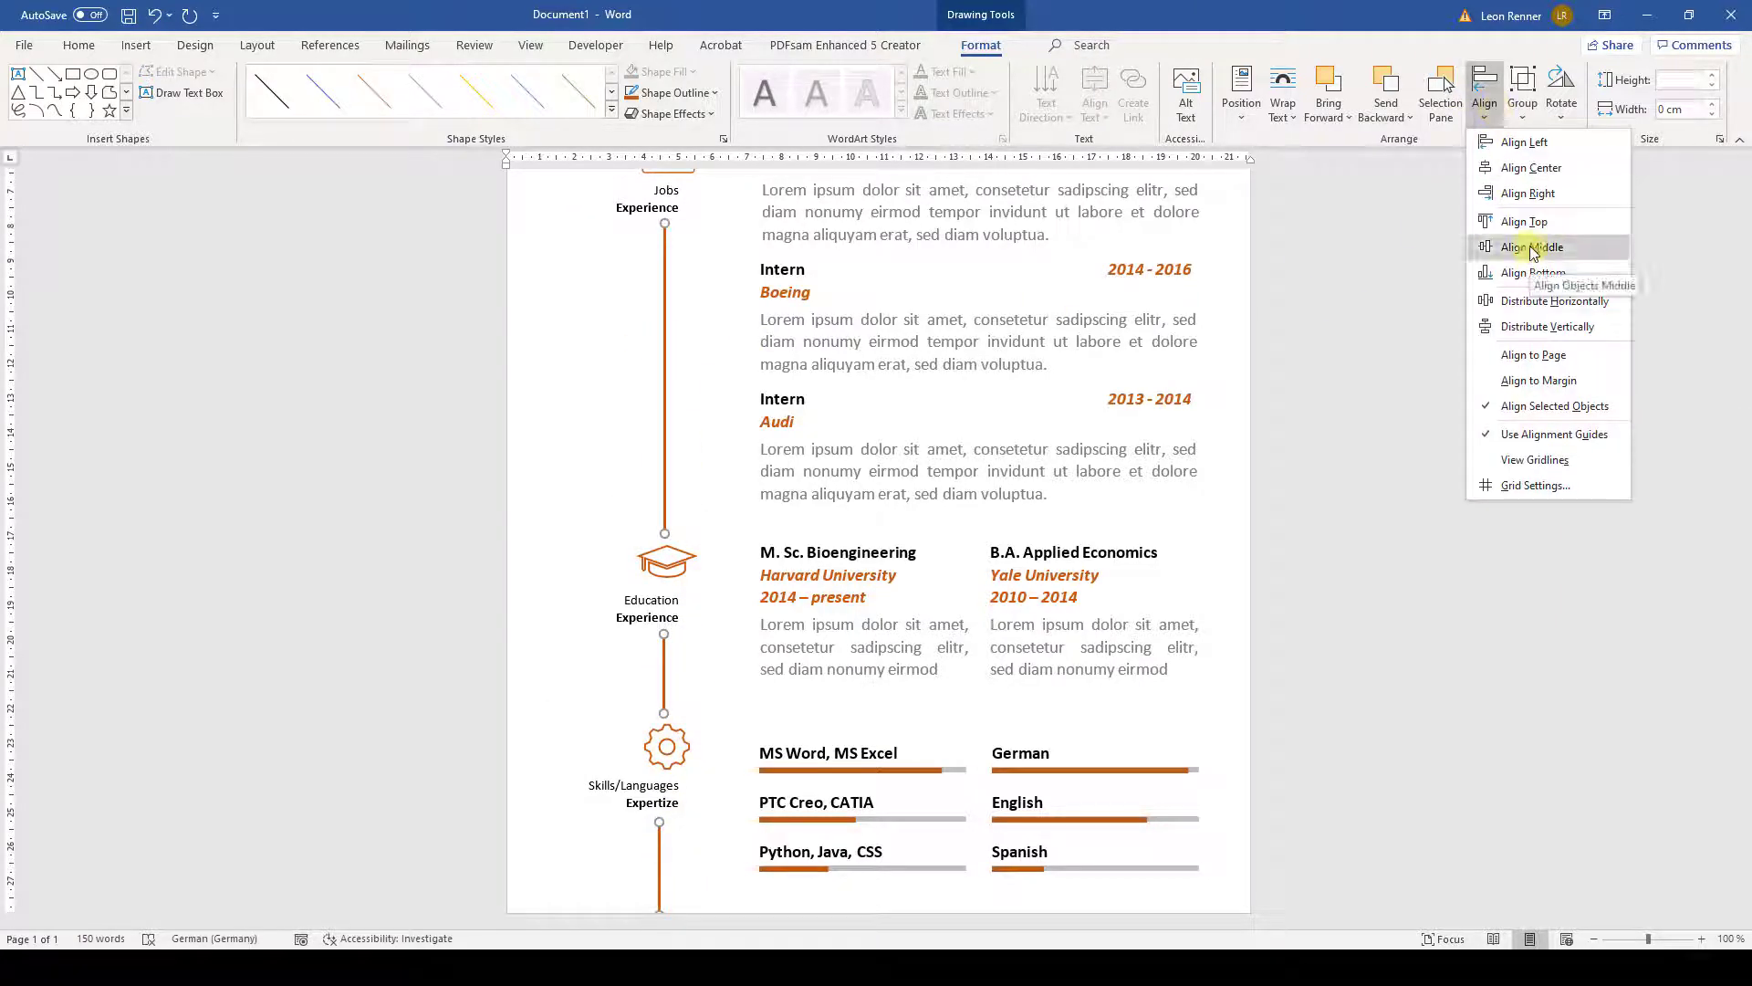
{"action": "left_click", "coordinate": [1534, 171]}
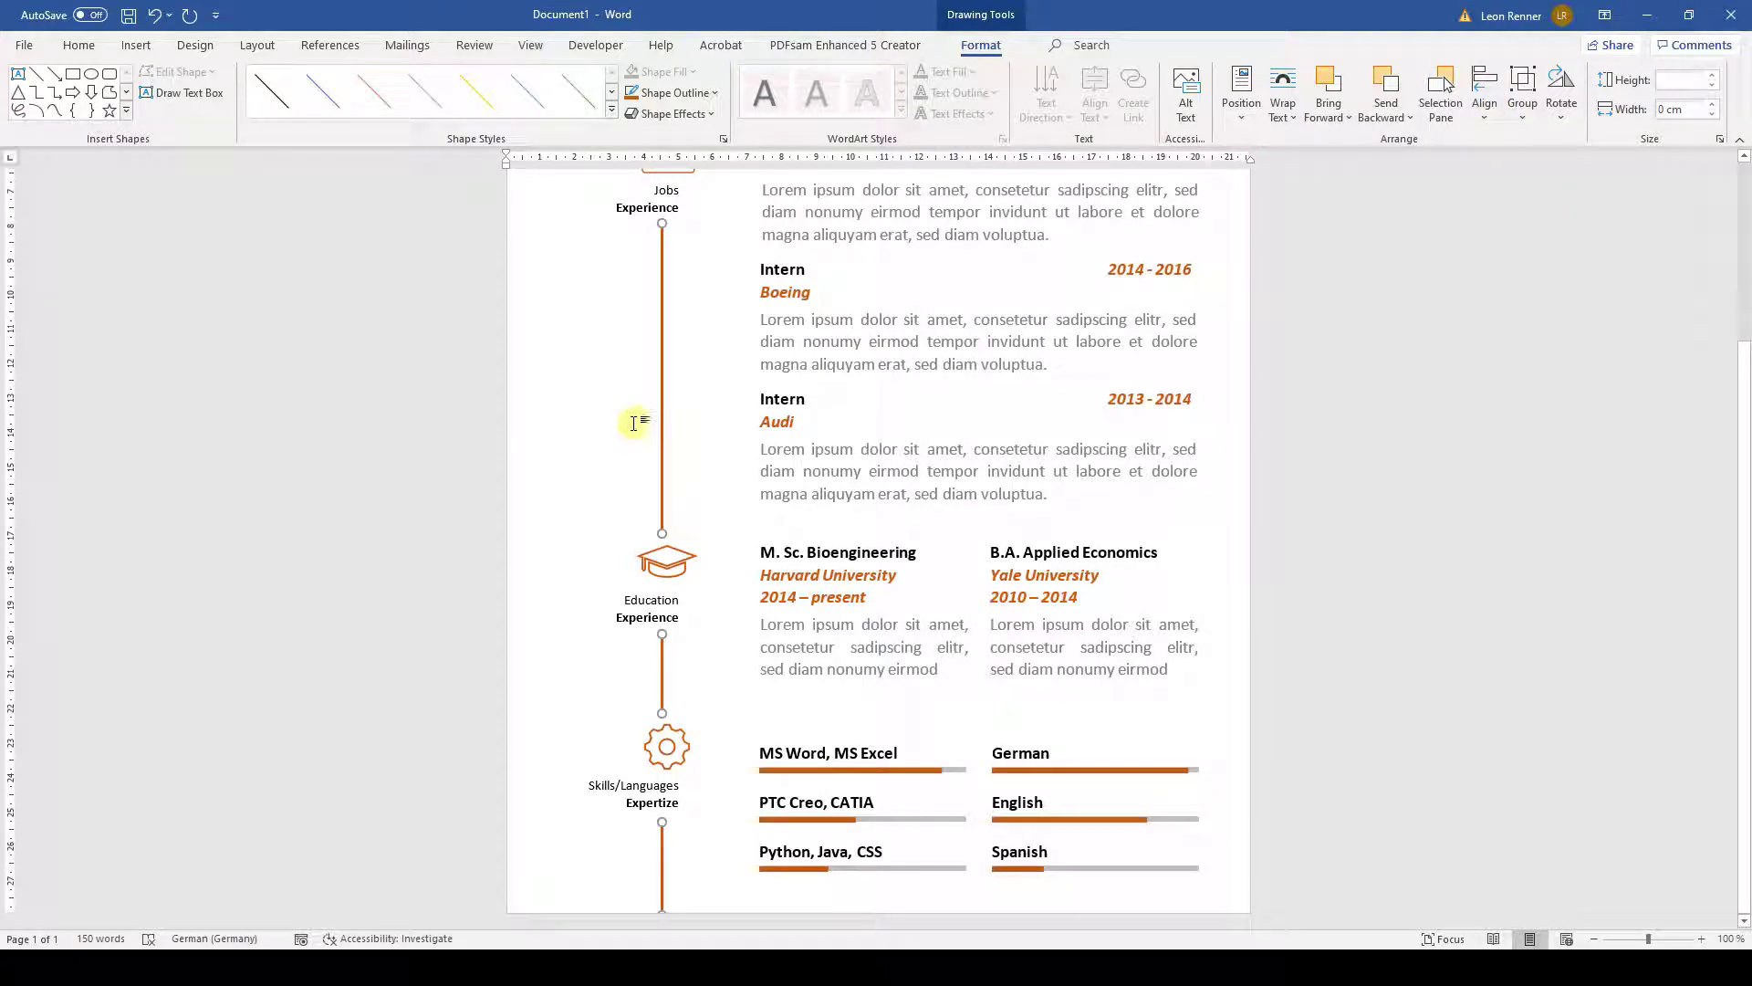
{"action": "key", "text": "Right"}
{"action": "scroll", "coordinate": [634, 423], "scroll_direction": "up", "scroll_amount": 3}
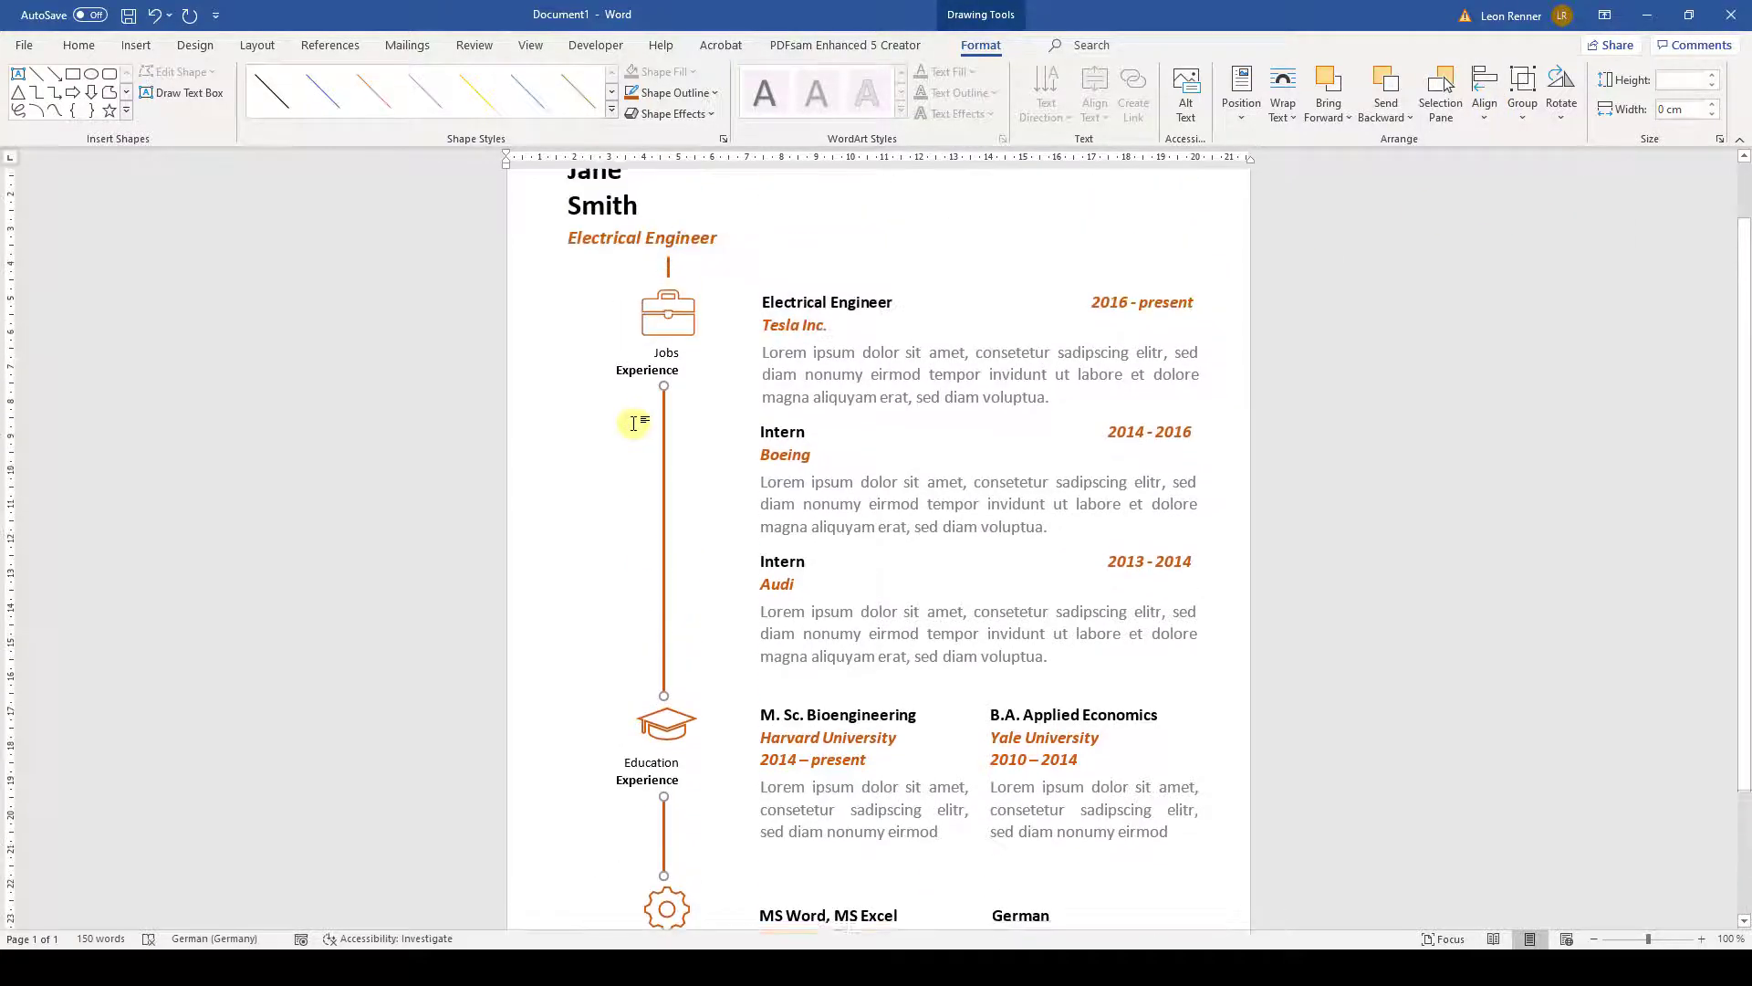
{"action": "key", "text": "Right"}
{"action": "key", "text": "Right"}
{"action": "key", "text": "Right"}
{"action": "scroll", "coordinate": [634, 422], "scroll_direction": "up", "scroll_amount": 1}
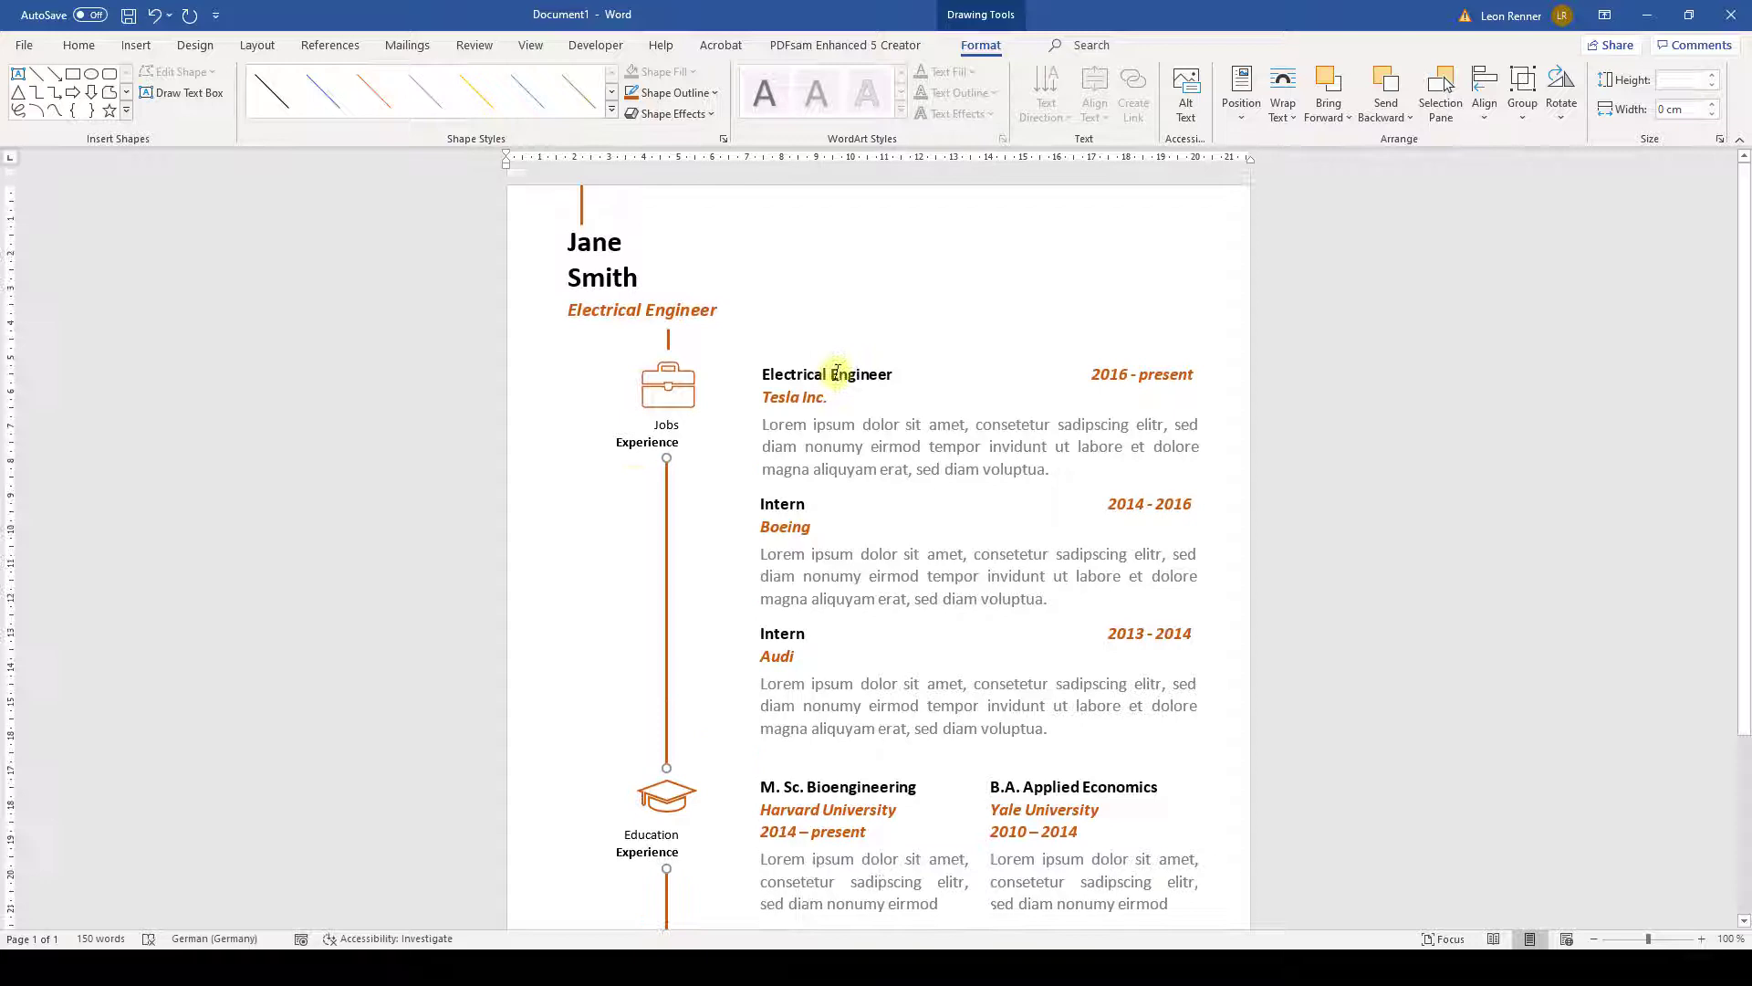
- Left-align the connector above the briefcase with the long timeline line
{"action": "left_click", "coordinate": [733, 234]}
{"action": "left_click", "coordinate": [666, 501]}
{"action": "left_click", "coordinate": [667, 337], "text": "shift"}
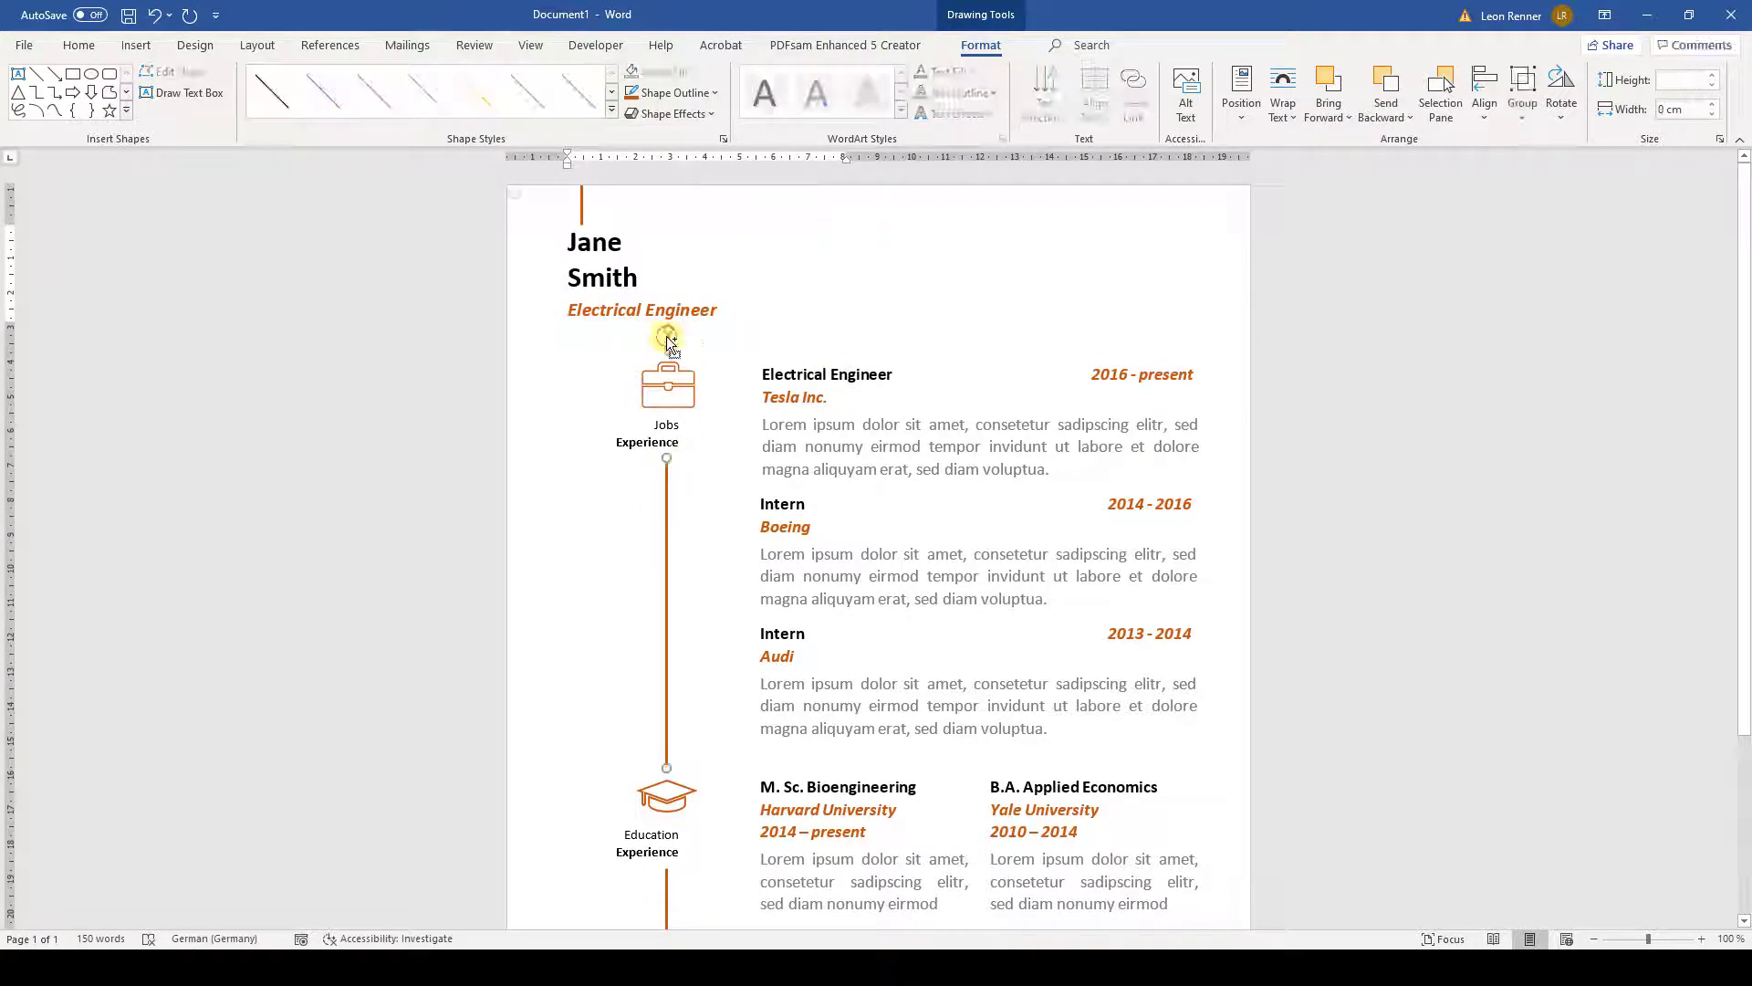
{"action": "left_click", "coordinate": [1485, 102]}
{"action": "left_click", "coordinate": [1494, 142]}
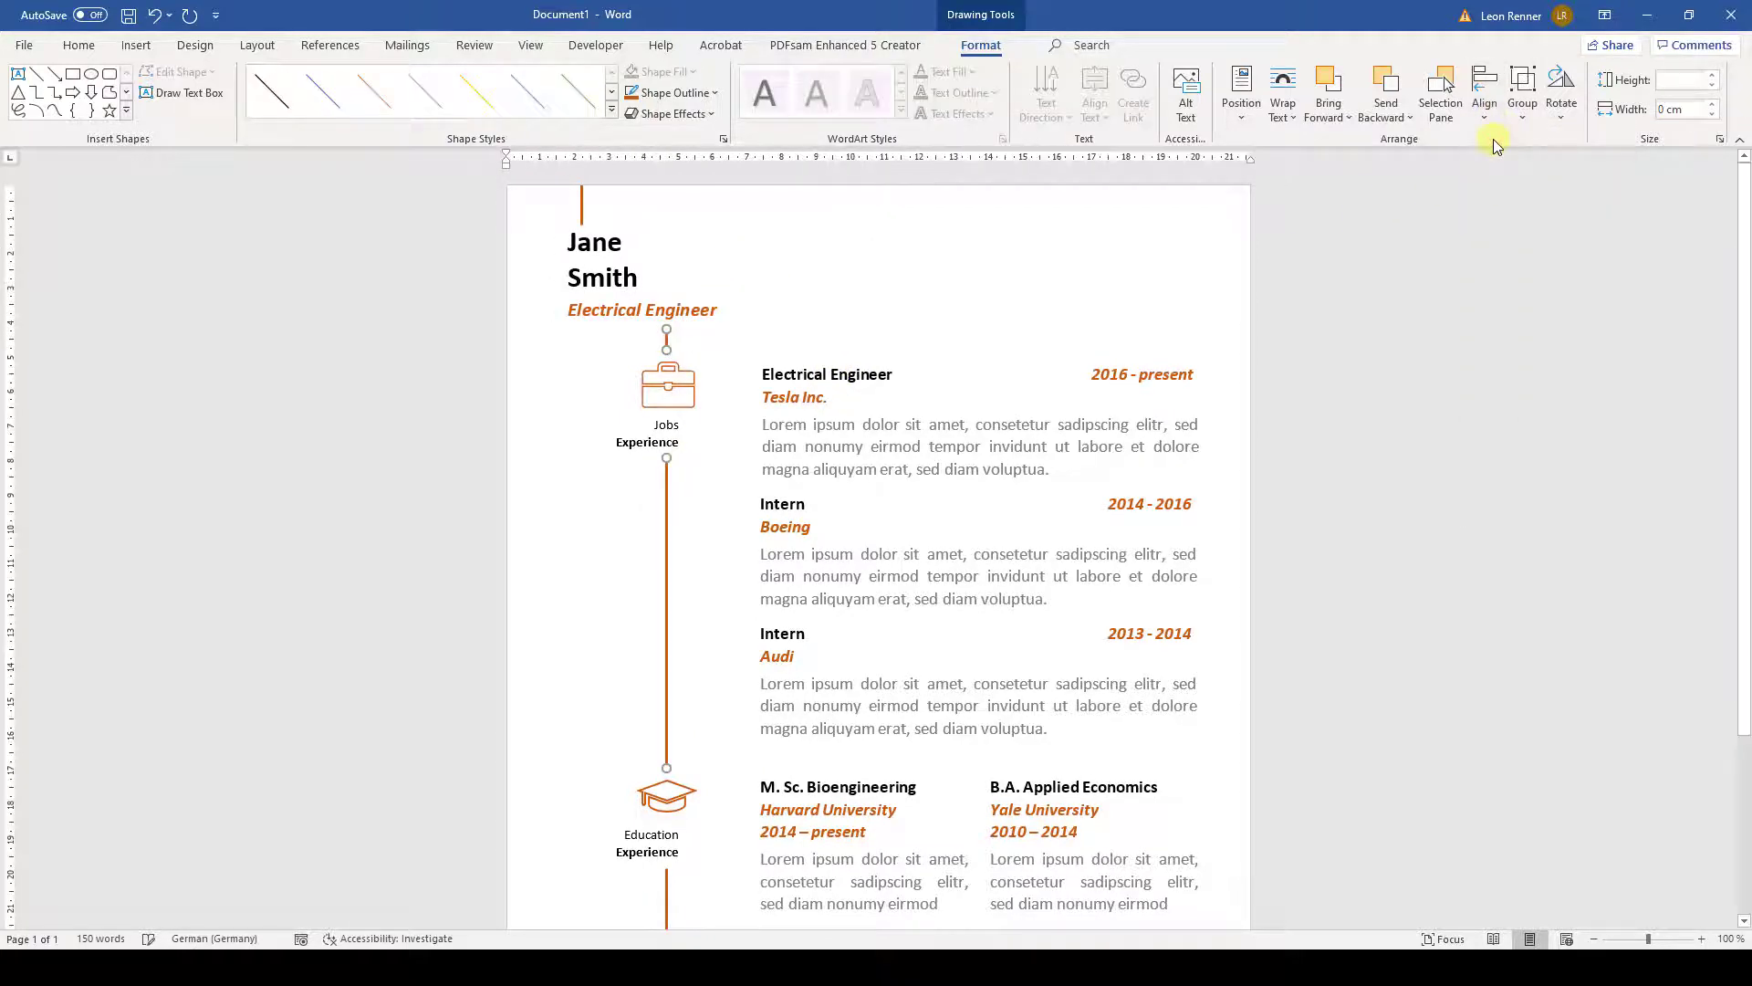
{"action": "left_click", "coordinate": [755, 183]}
{"action": "left_click", "coordinate": [136, 45]}
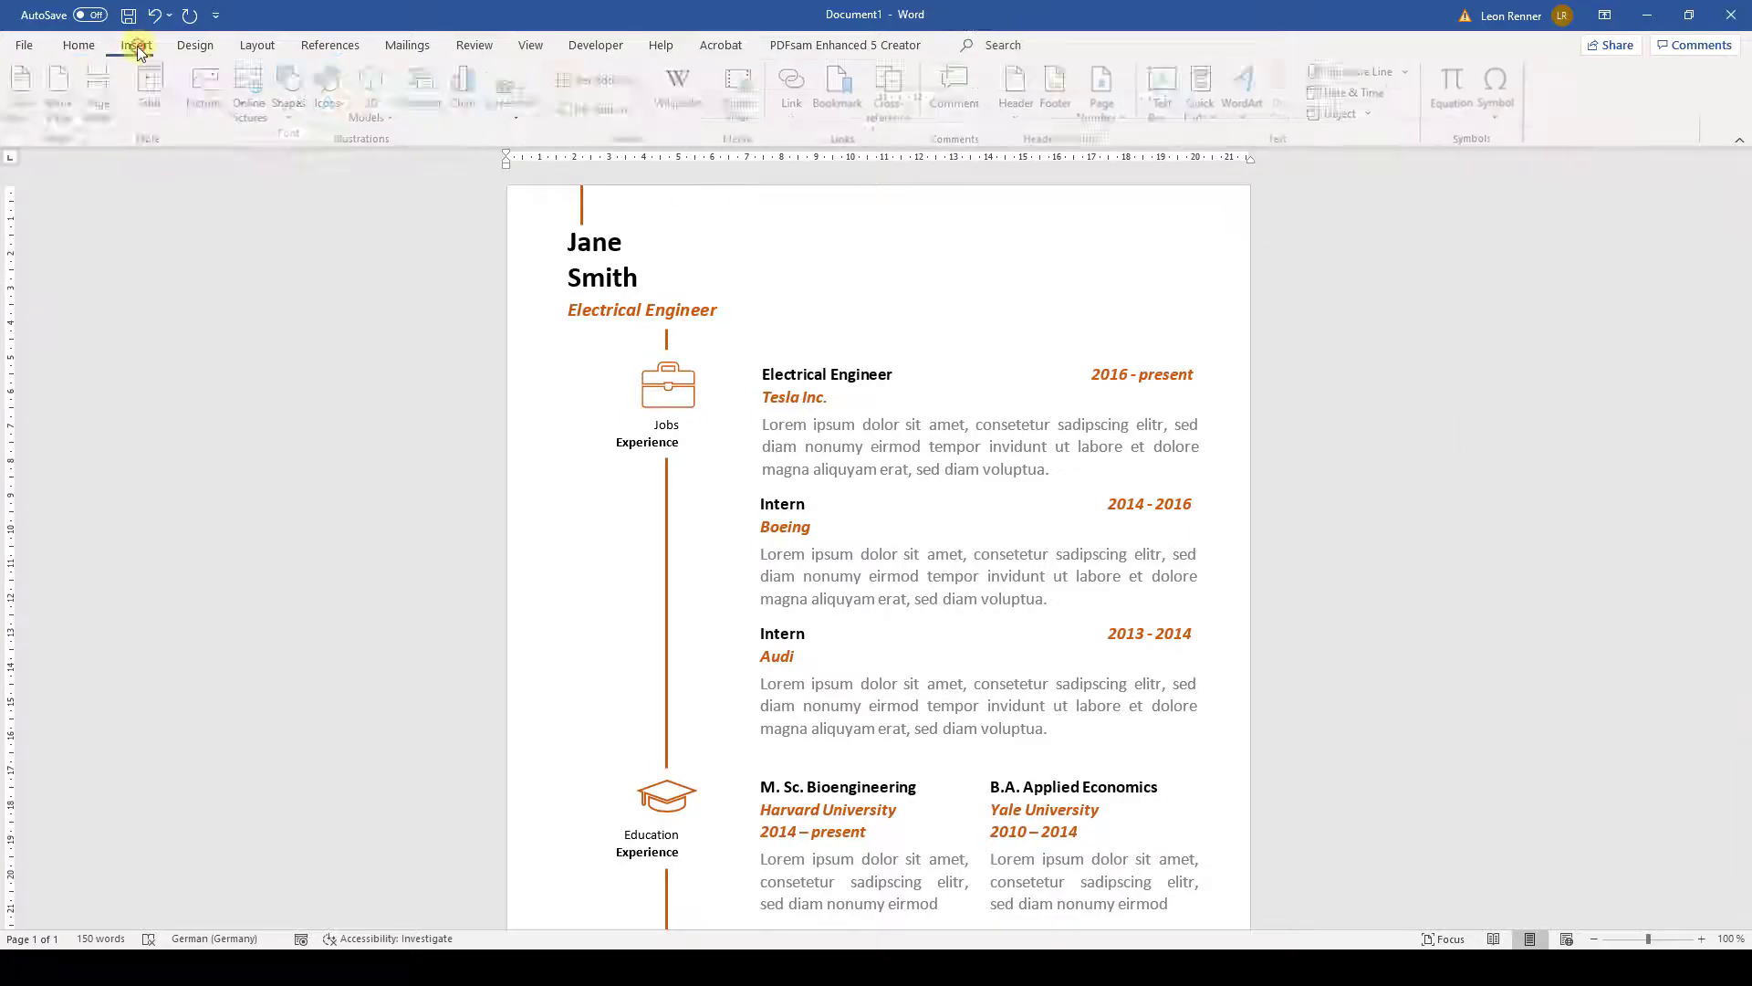
- Add a no-outline, no-fill text box with the e-mail and phone number beside the name
{"action": "left_click", "coordinate": [1166, 110]}
{"action": "left_click", "coordinate": [1190, 204]}
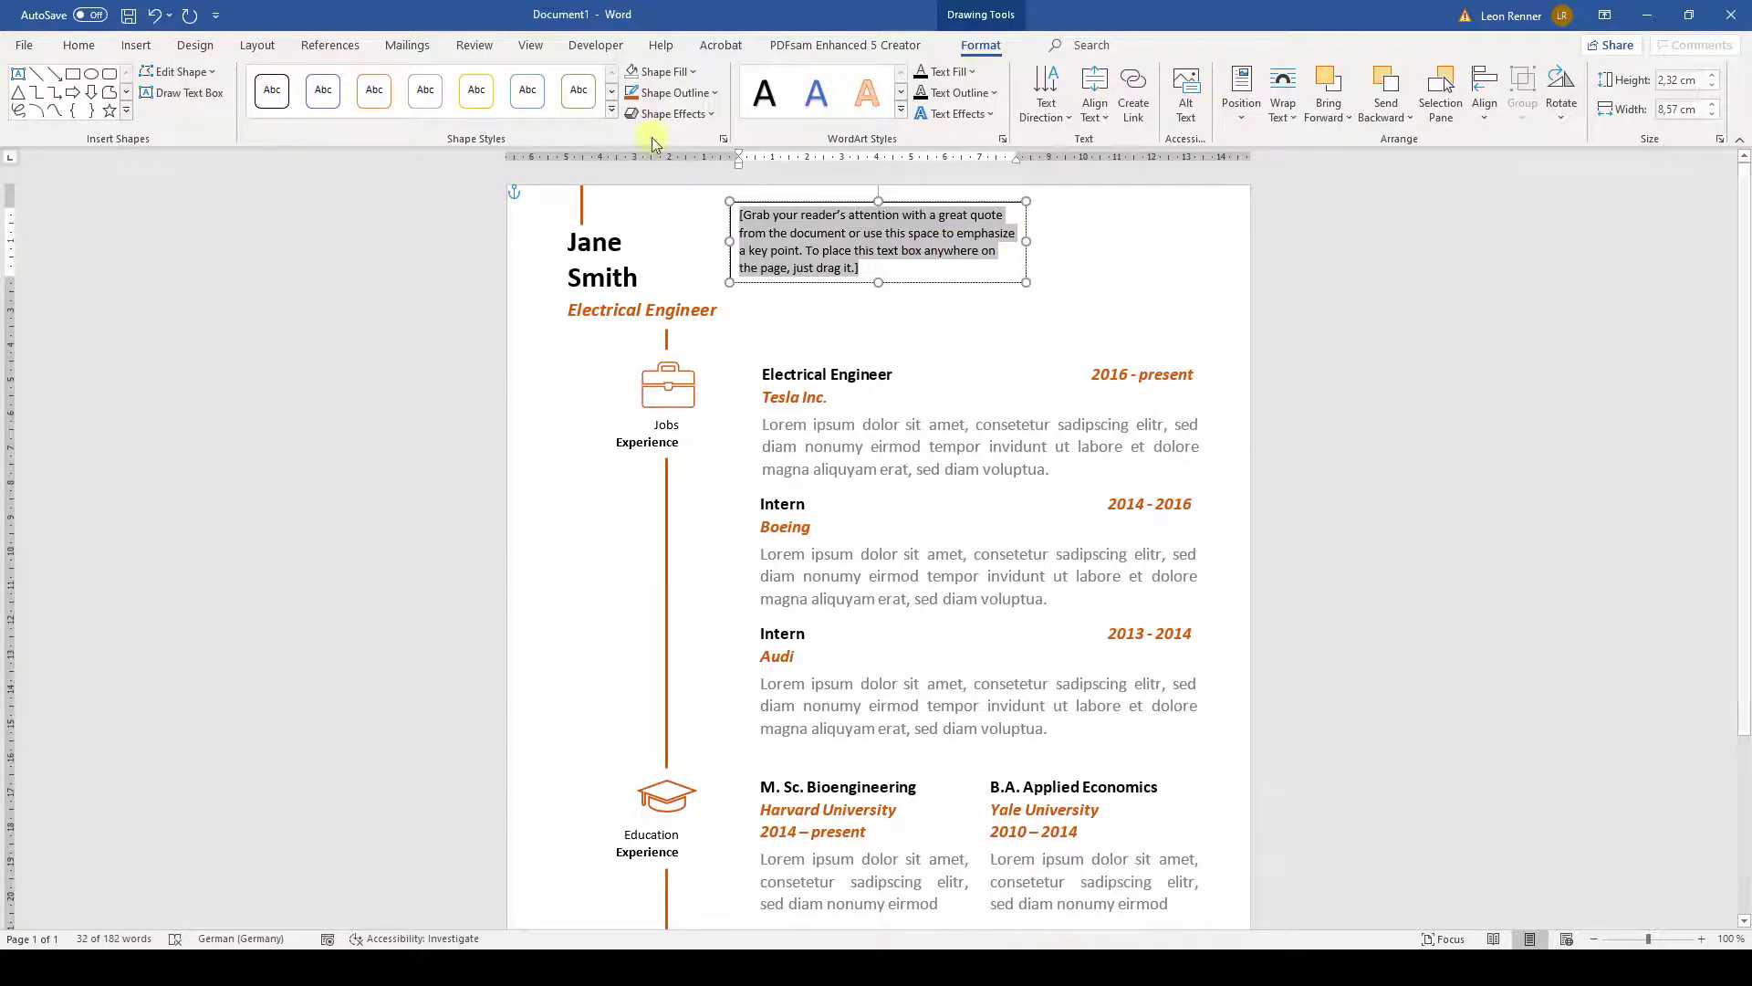
{"action": "left_click", "coordinate": [680, 93]}
{"action": "left_click", "coordinate": [680, 294]}
{"action": "left_click", "coordinate": [675, 72]}
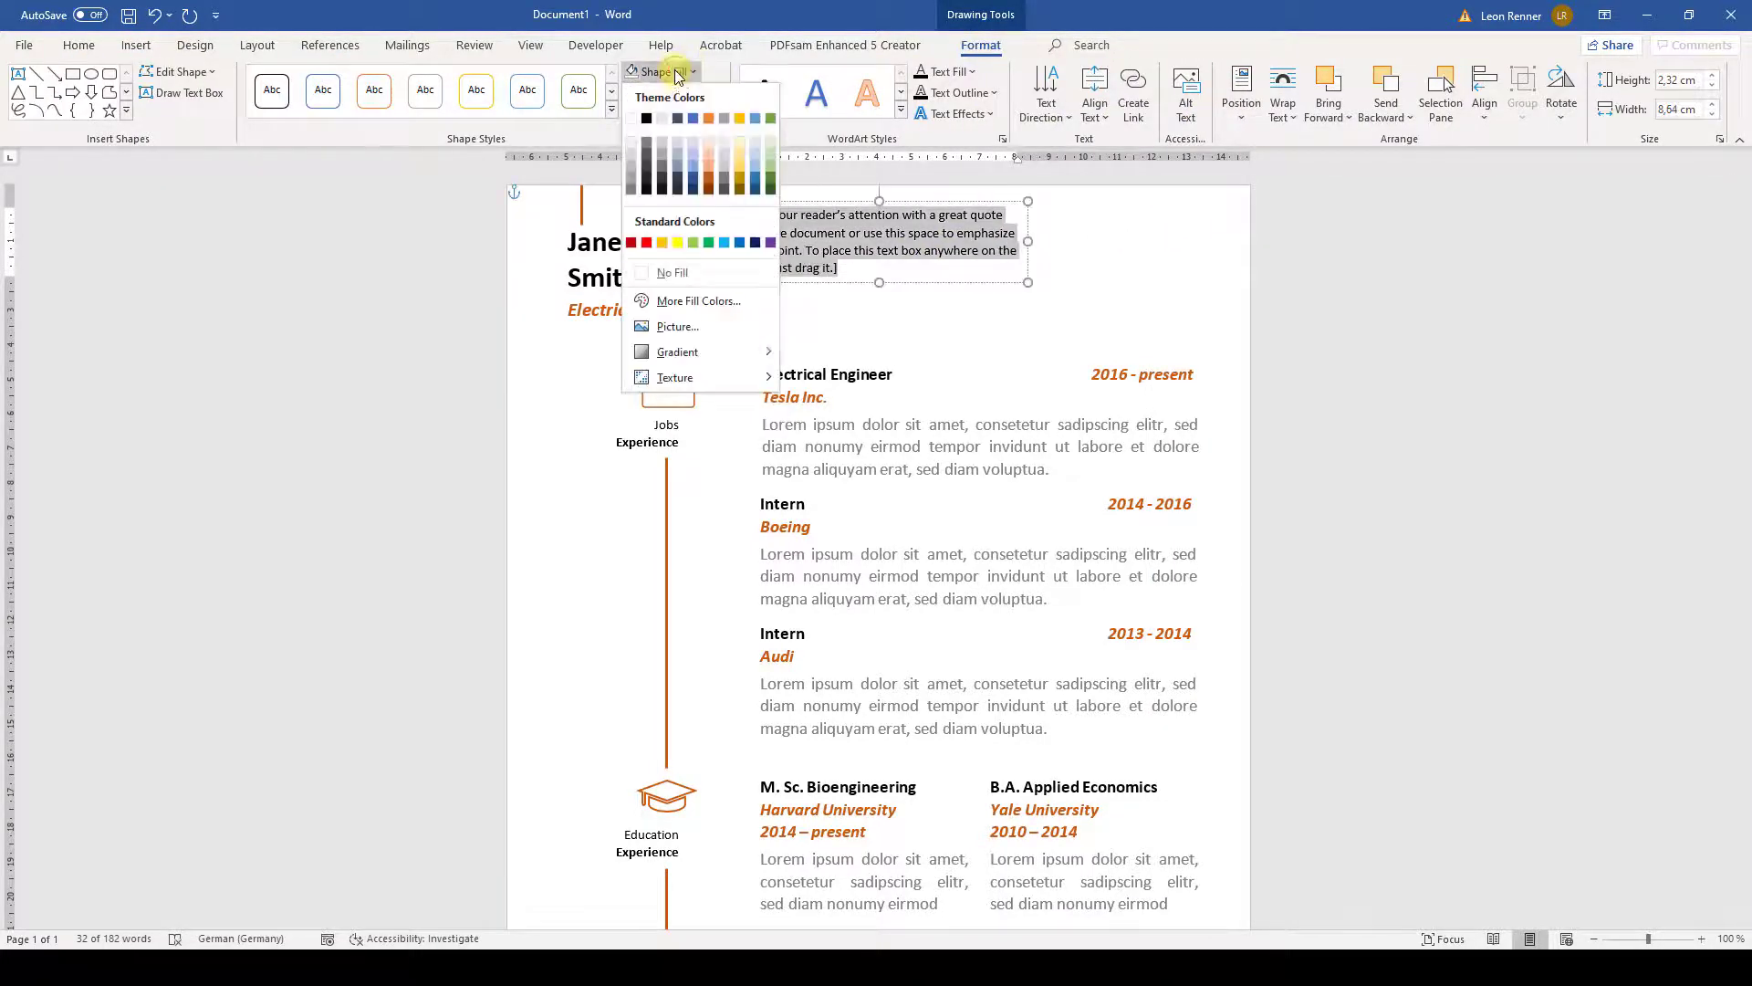
{"action": "left_click", "coordinate": [673, 272]}
{"action": "type", "text": "Jane."}
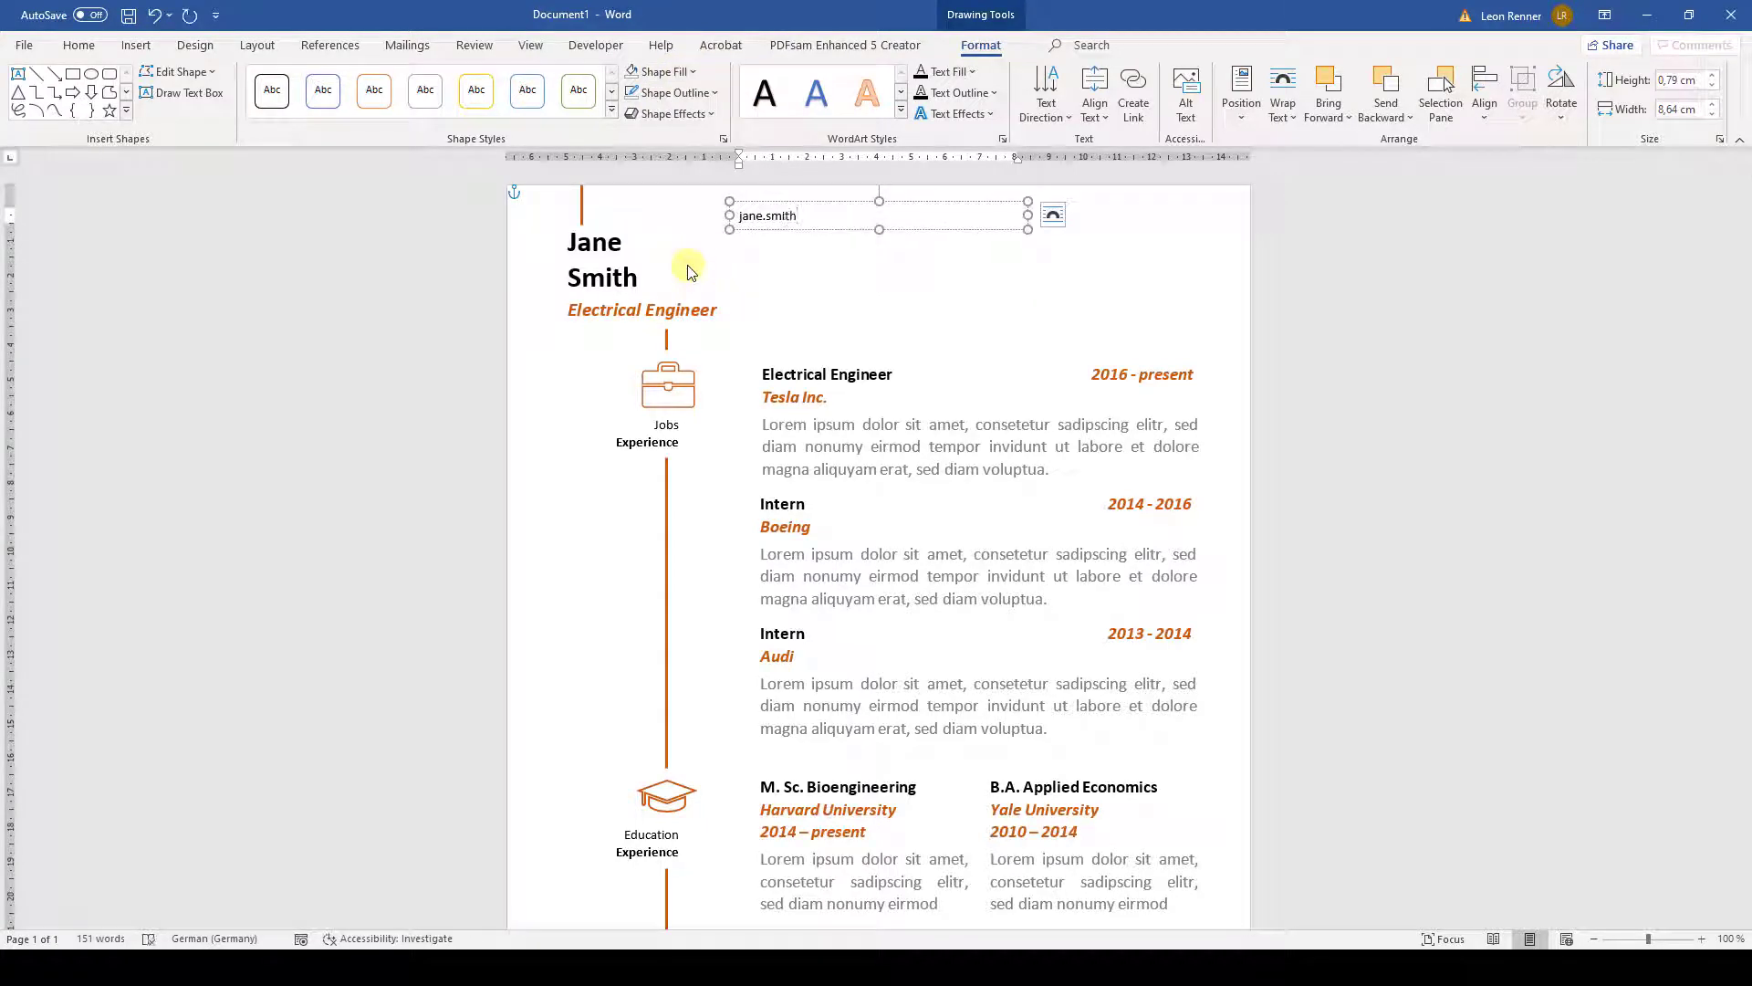
{"action": "key", "text": "Return"}
{"action": "key", "text": "ctrl+z"}
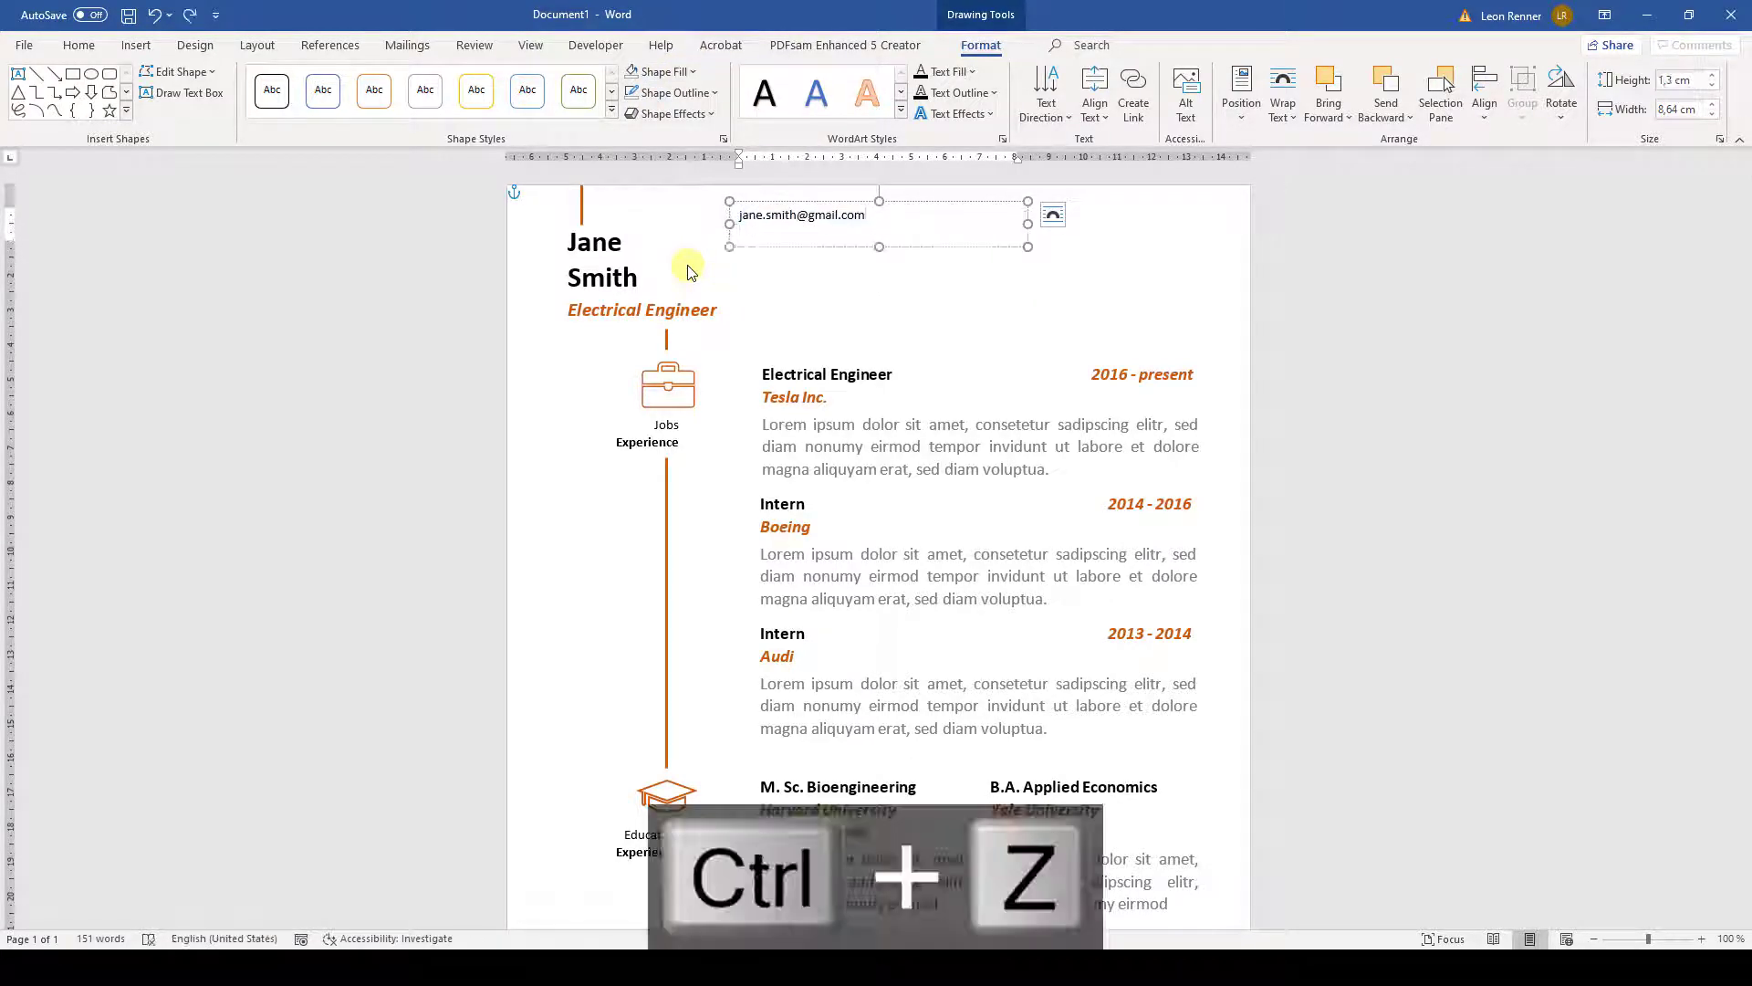
{"action": "type", "text": "000-0000-00"}
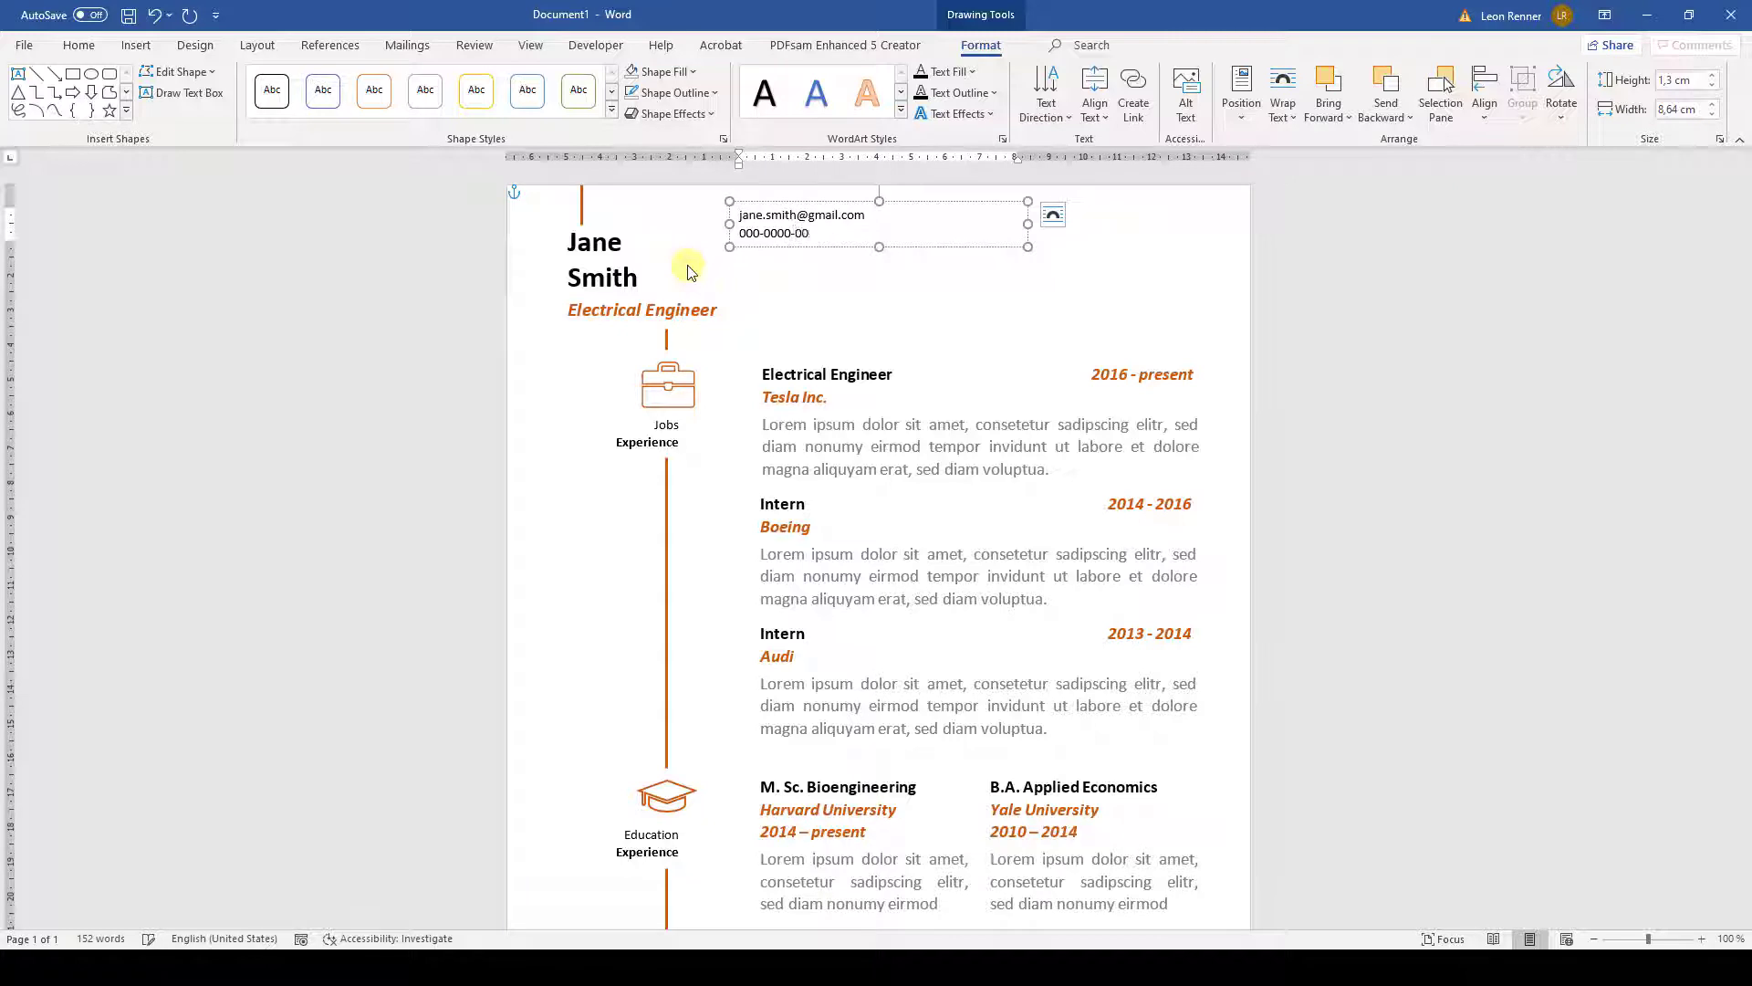
{"action": "type", "text": "0"}
{"action": "left_click_drag", "start_coordinate": [1031, 224], "coordinate": [941, 247]}
- Duplicate the contact box to its right and replace its text with the two-line postal address
{"action": "key", "text": "ctrl+c"}
{"action": "key", "text": "ctrl+v"}
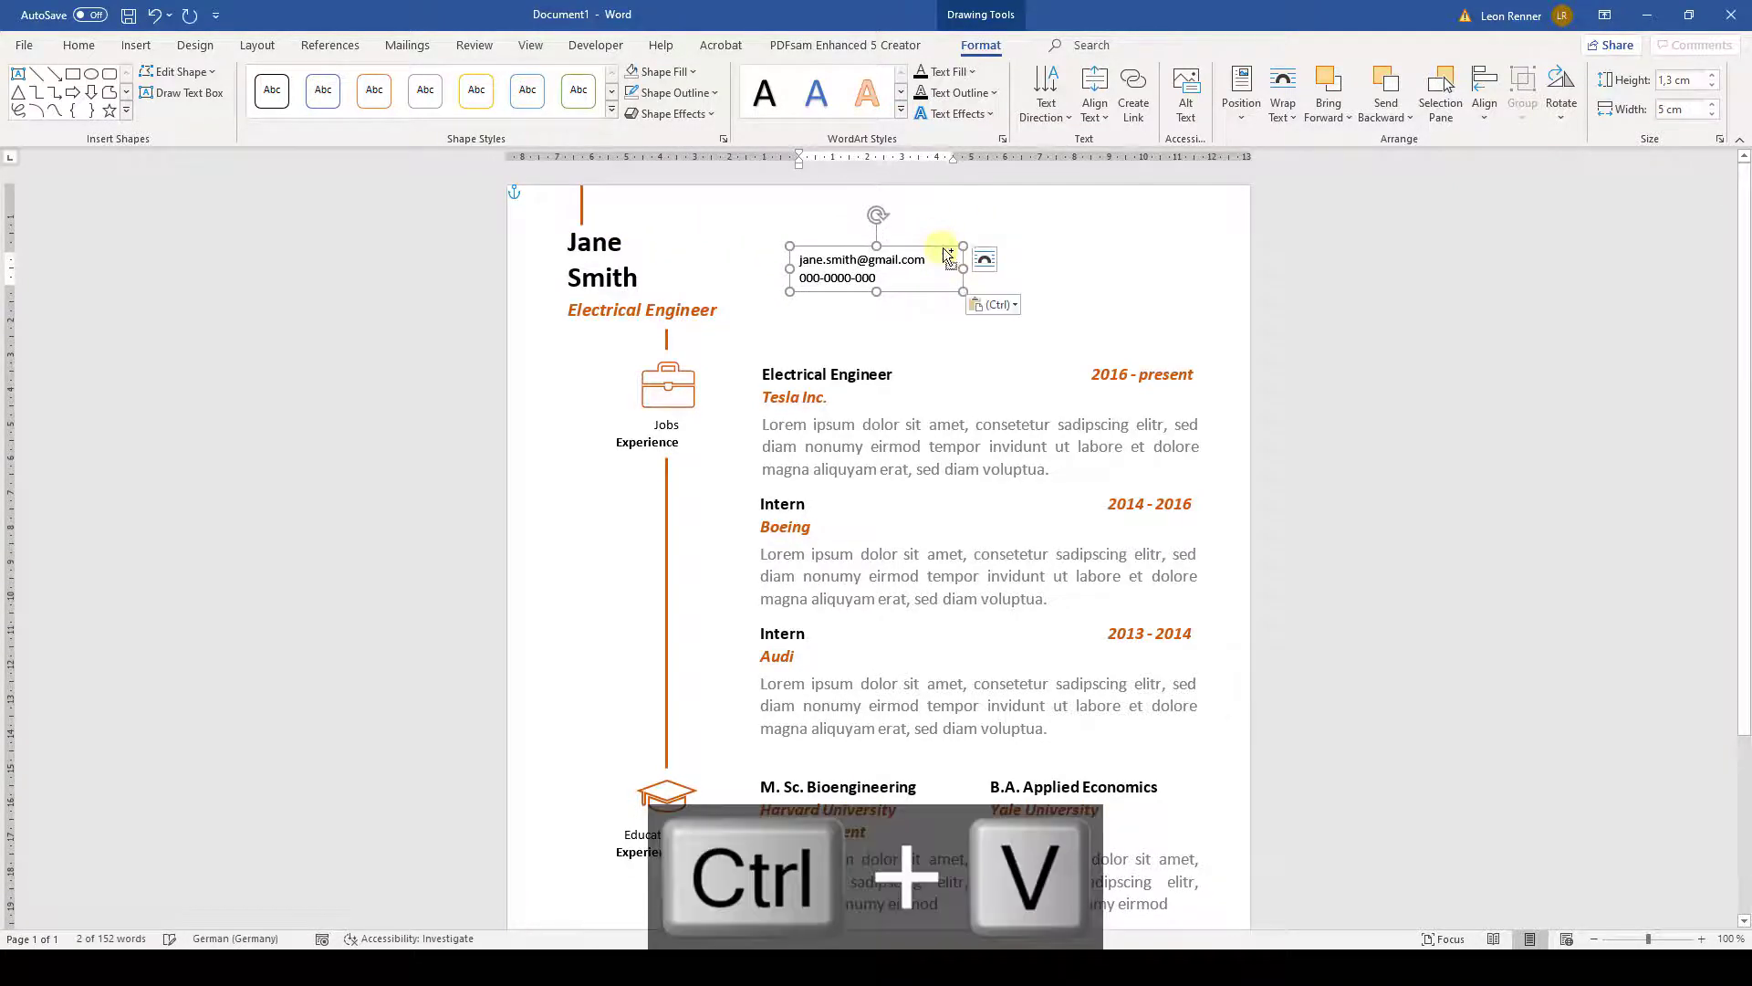
{"action": "key", "text": "Right"}
{"action": "key", "text": "Right"}
{"action": "key", "text": "Right"}
{"action": "key", "text": "Right"}
{"action": "key", "text": "Right"}
{"action": "key", "text": "Right"}
{"action": "key", "text": "Right"}
{"action": "key", "text": "Right"}
{"action": "key", "text": "Right"}
{"action": "key", "text": "Right"}
{"action": "key", "text": "Right"}
{"action": "key", "text": "Right"}
{"action": "key", "text": "Right"}
{"action": "key", "text": "Right"}
{"action": "key", "text": "Right"}
{"action": "key", "text": "Right"}
{"action": "key", "text": "Right"}
{"action": "key", "text": "Right"}
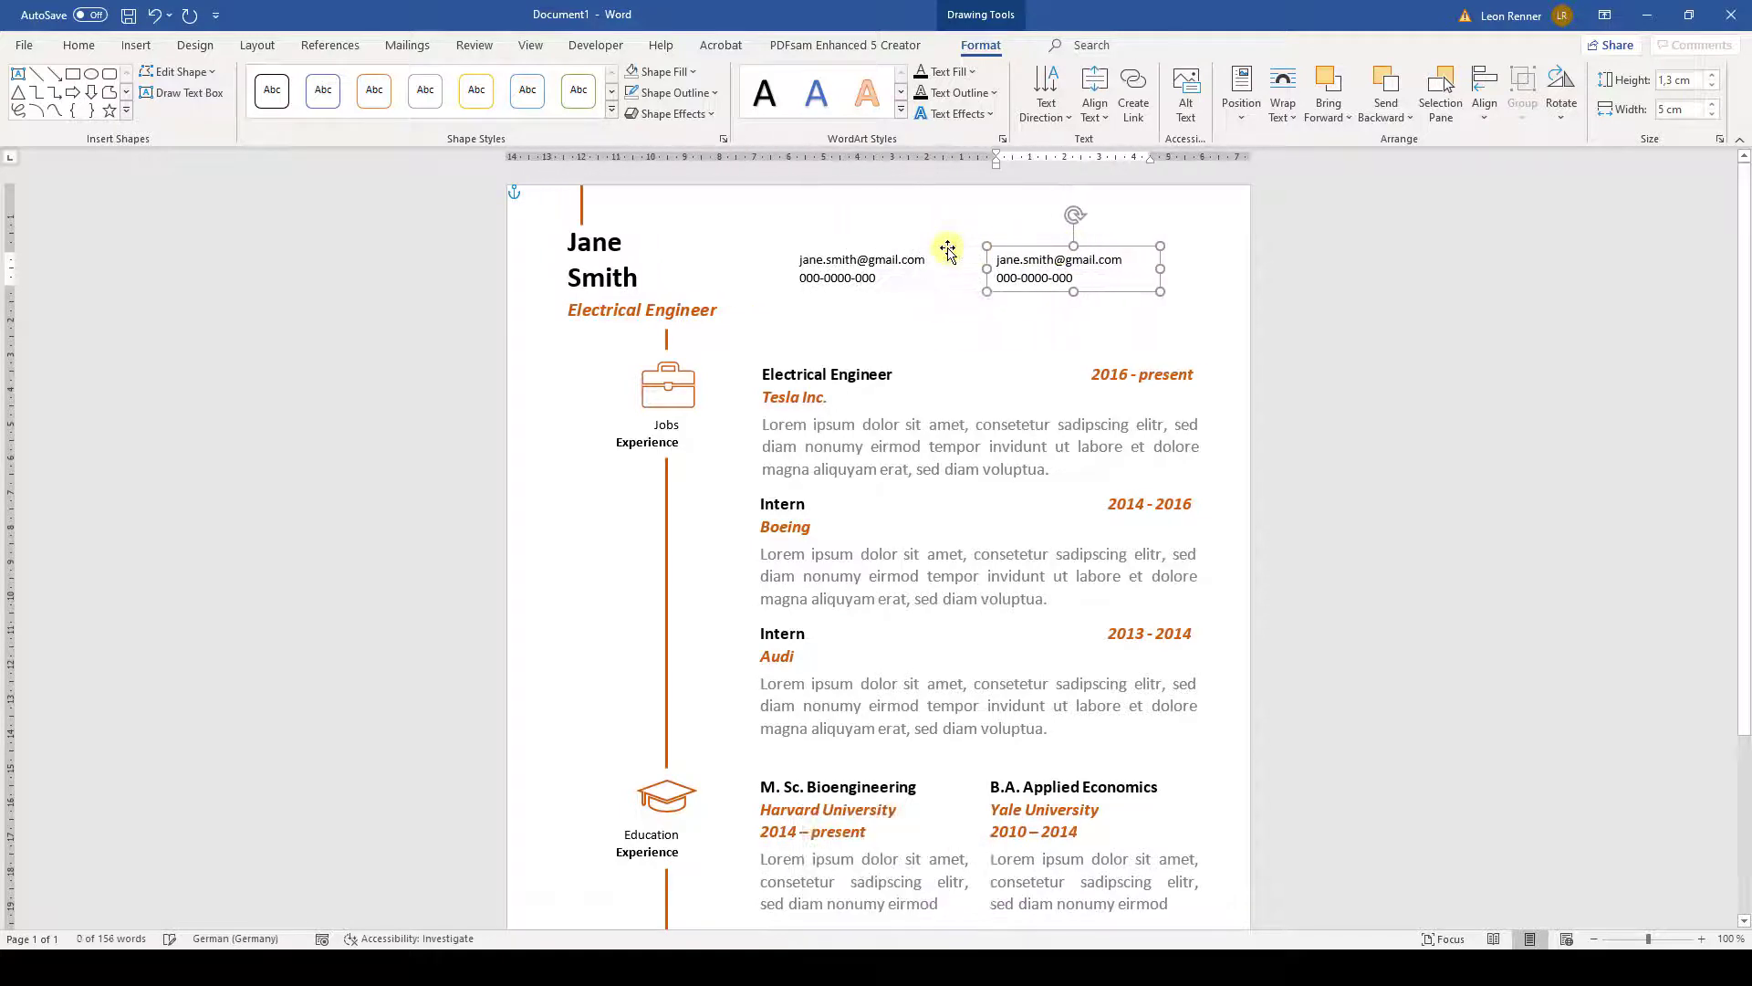
{"action": "left_click_drag", "start_coordinate": [1127, 261], "coordinate": [993, 262]}
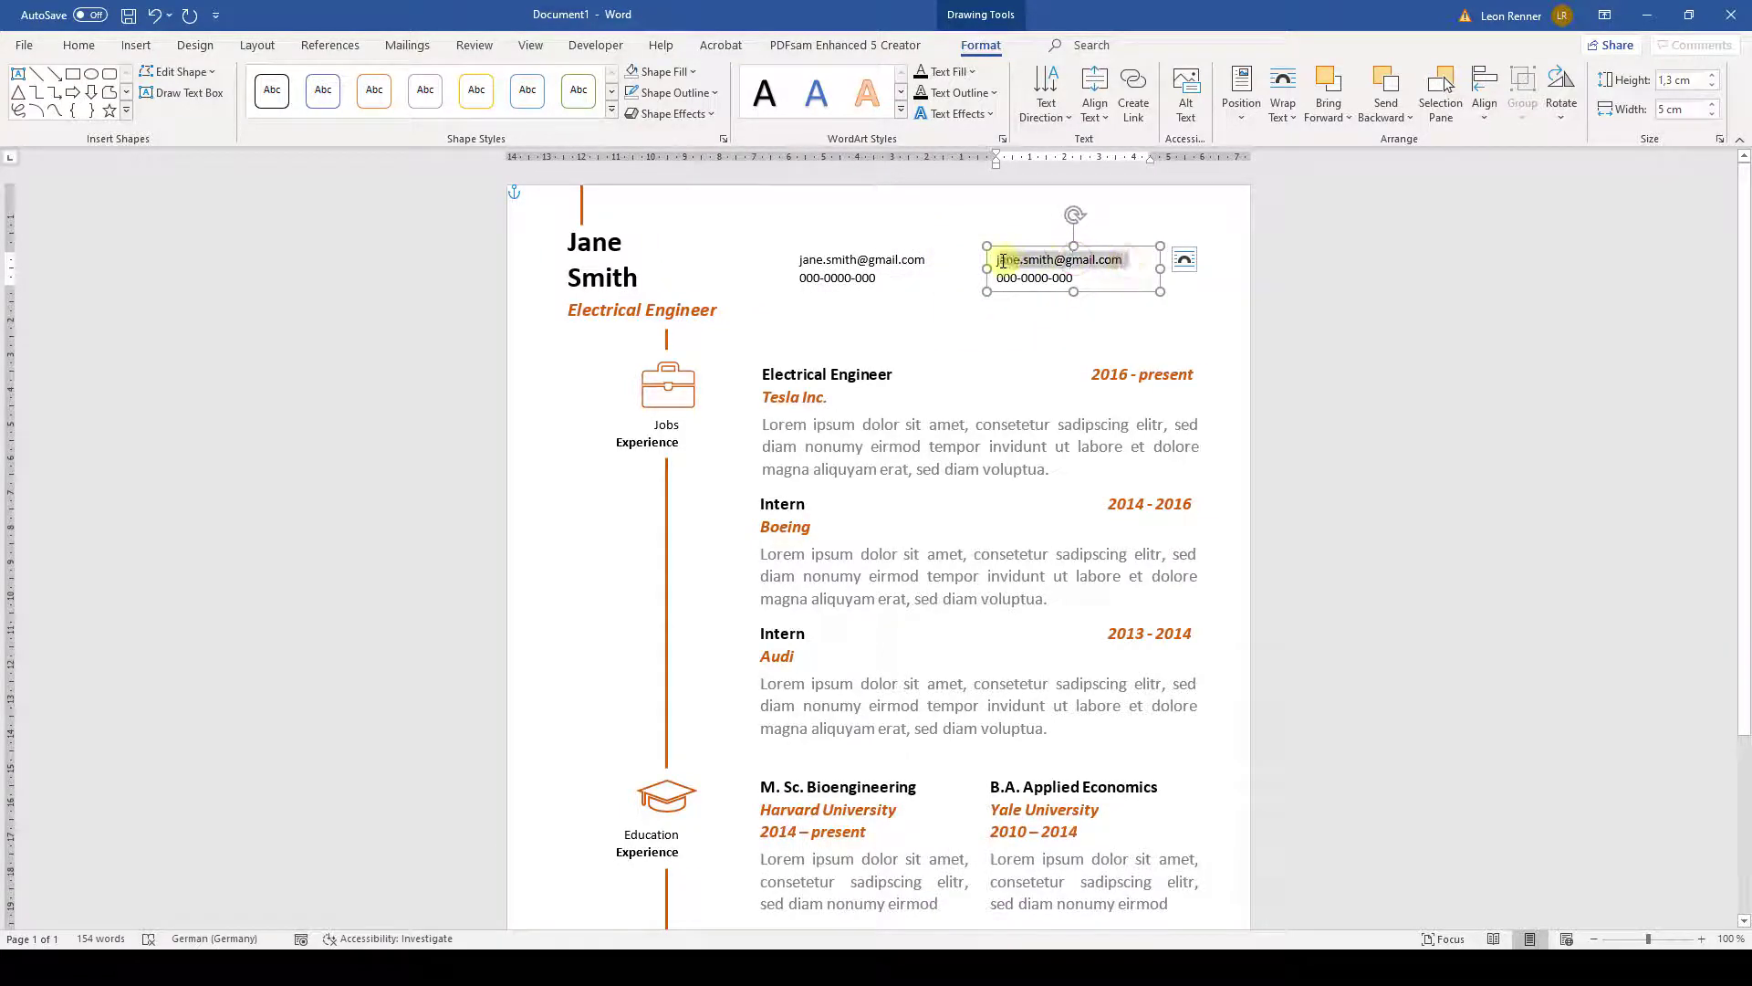
{"action": "key", "text": "ctrl+BackSpace"}
{"action": "key", "text": "ctrl+BackSpace"}
{"action": "key", "text": "ctrl+BackSpace"}
{"action": "key", "text": "ctrl+BackSpace"}
{"action": "key", "text": "ctrl+BackSpace"}
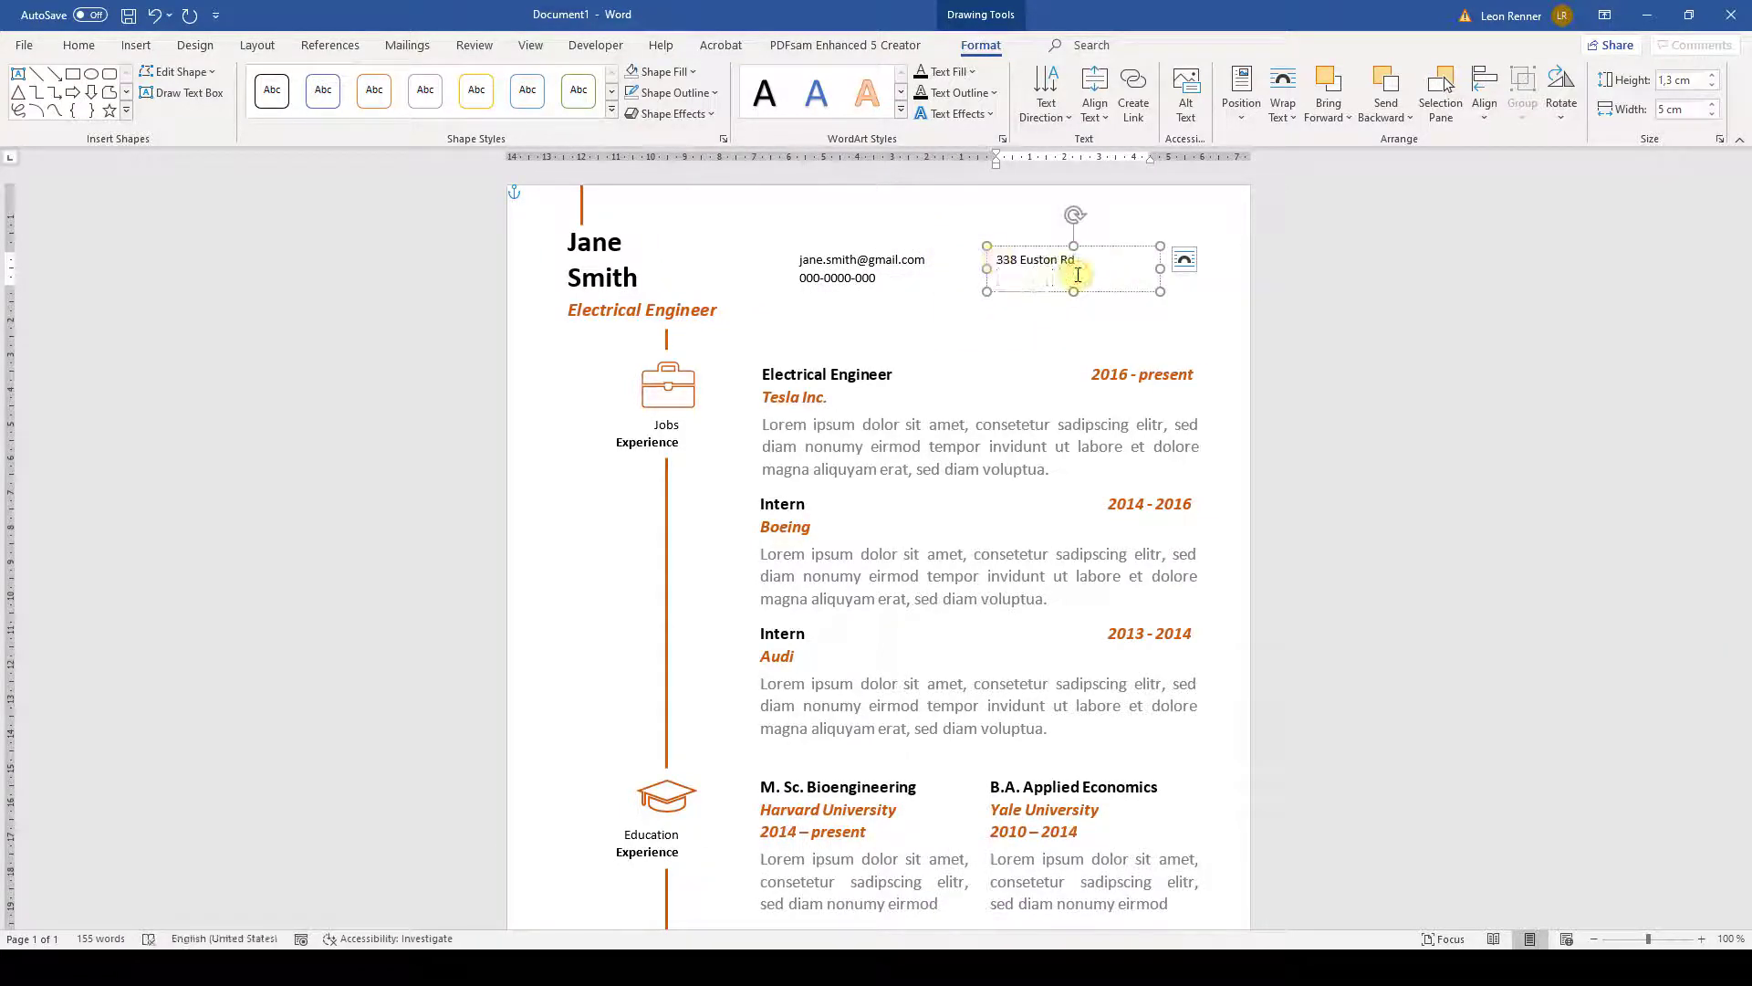
{"action": "type", "text": "London NW1 3BT"}
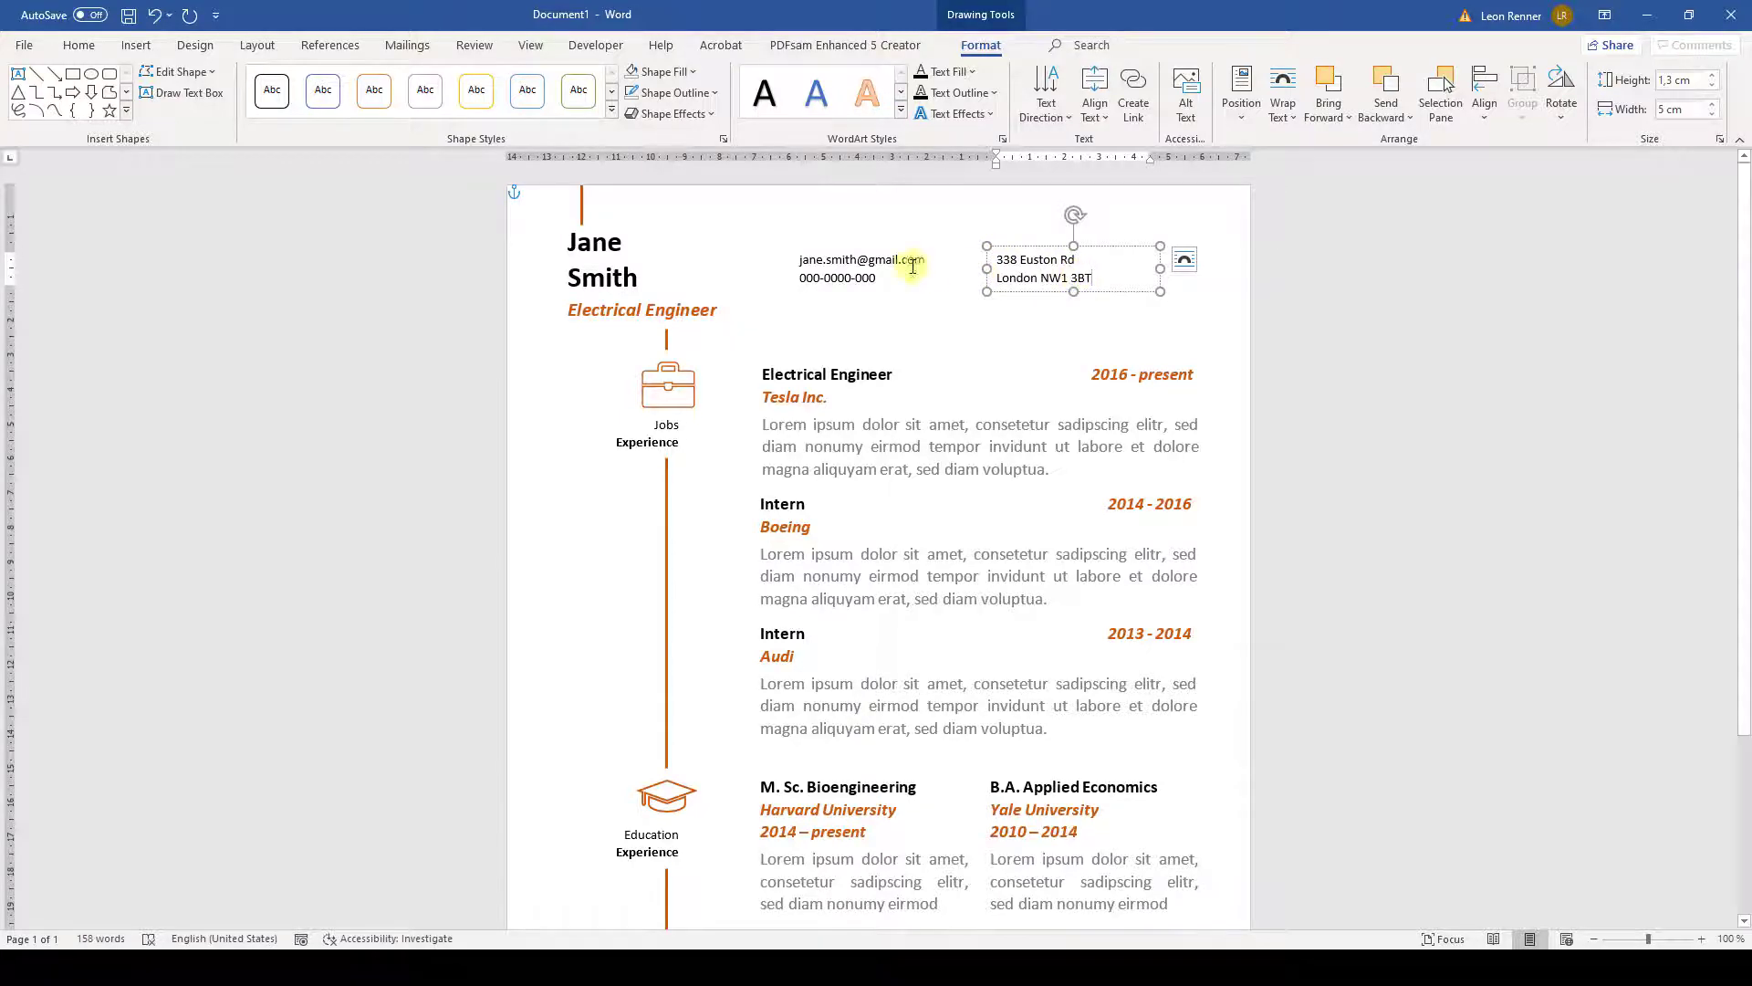
{"action": "left_click", "coordinate": [714, 225]}
{"action": "left_click", "coordinate": [759, 200]}
{"action": "left_click", "coordinate": [136, 45]}
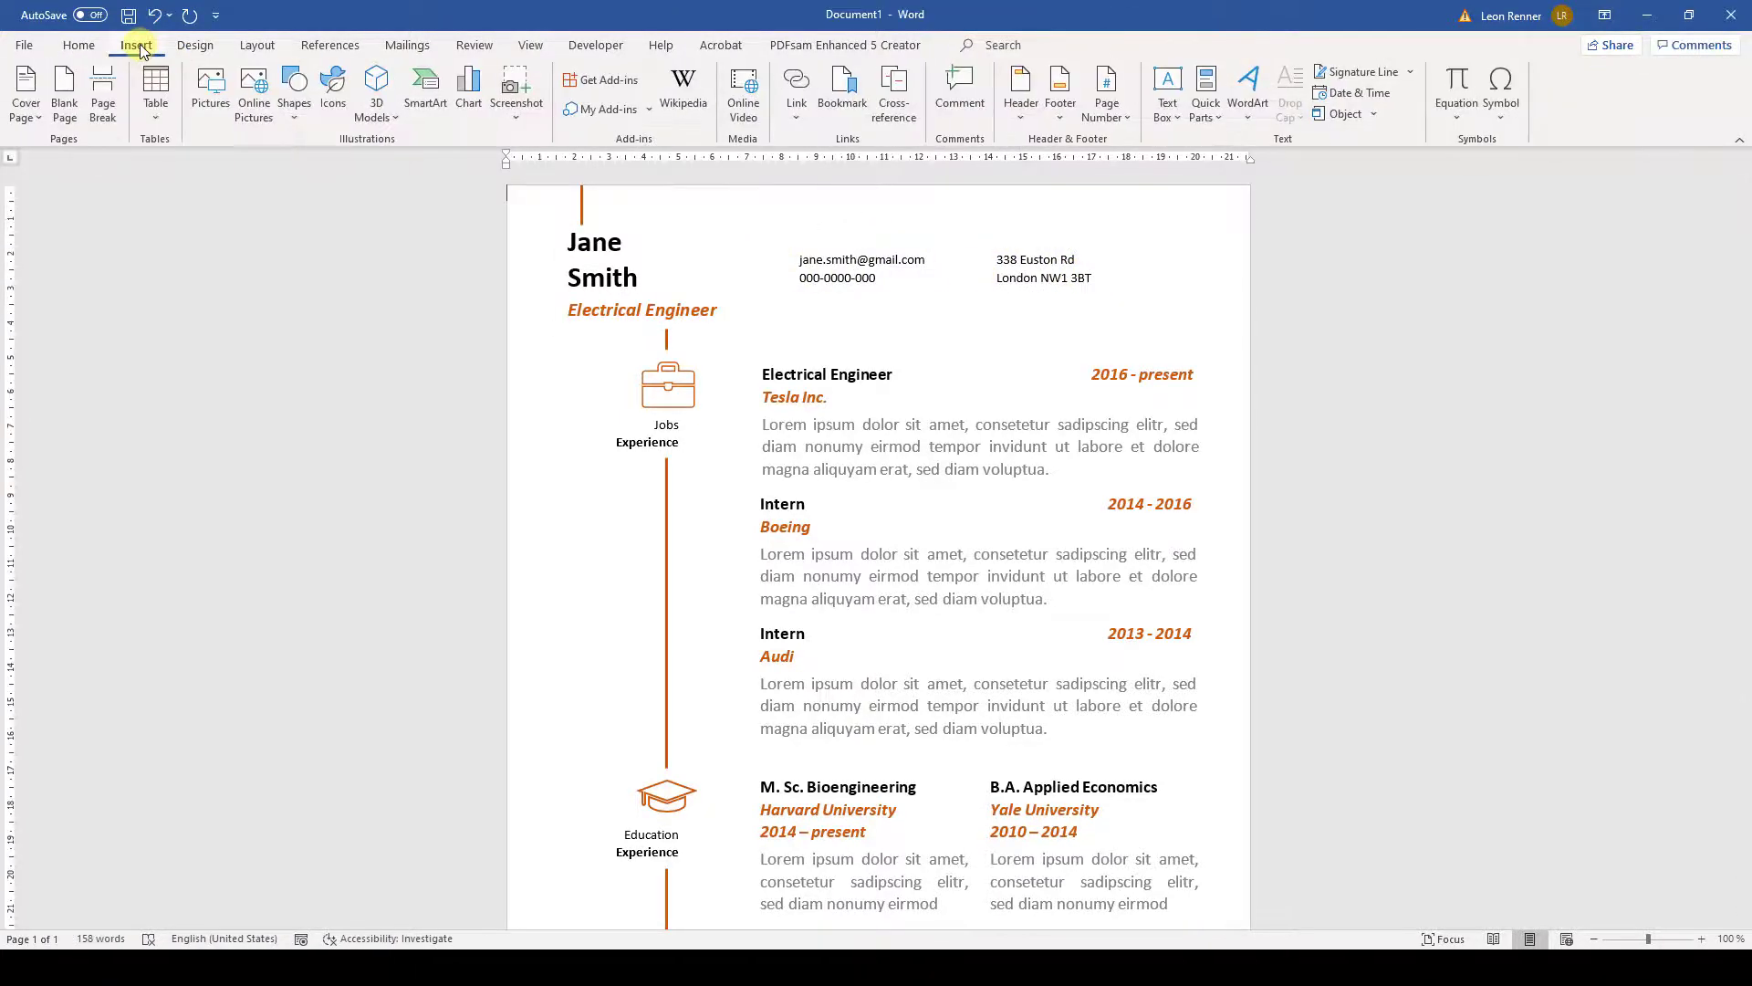
- Insert a 'person' icon at 1 cm height with square text wrapping
{"action": "left_click", "coordinate": [331, 83]}
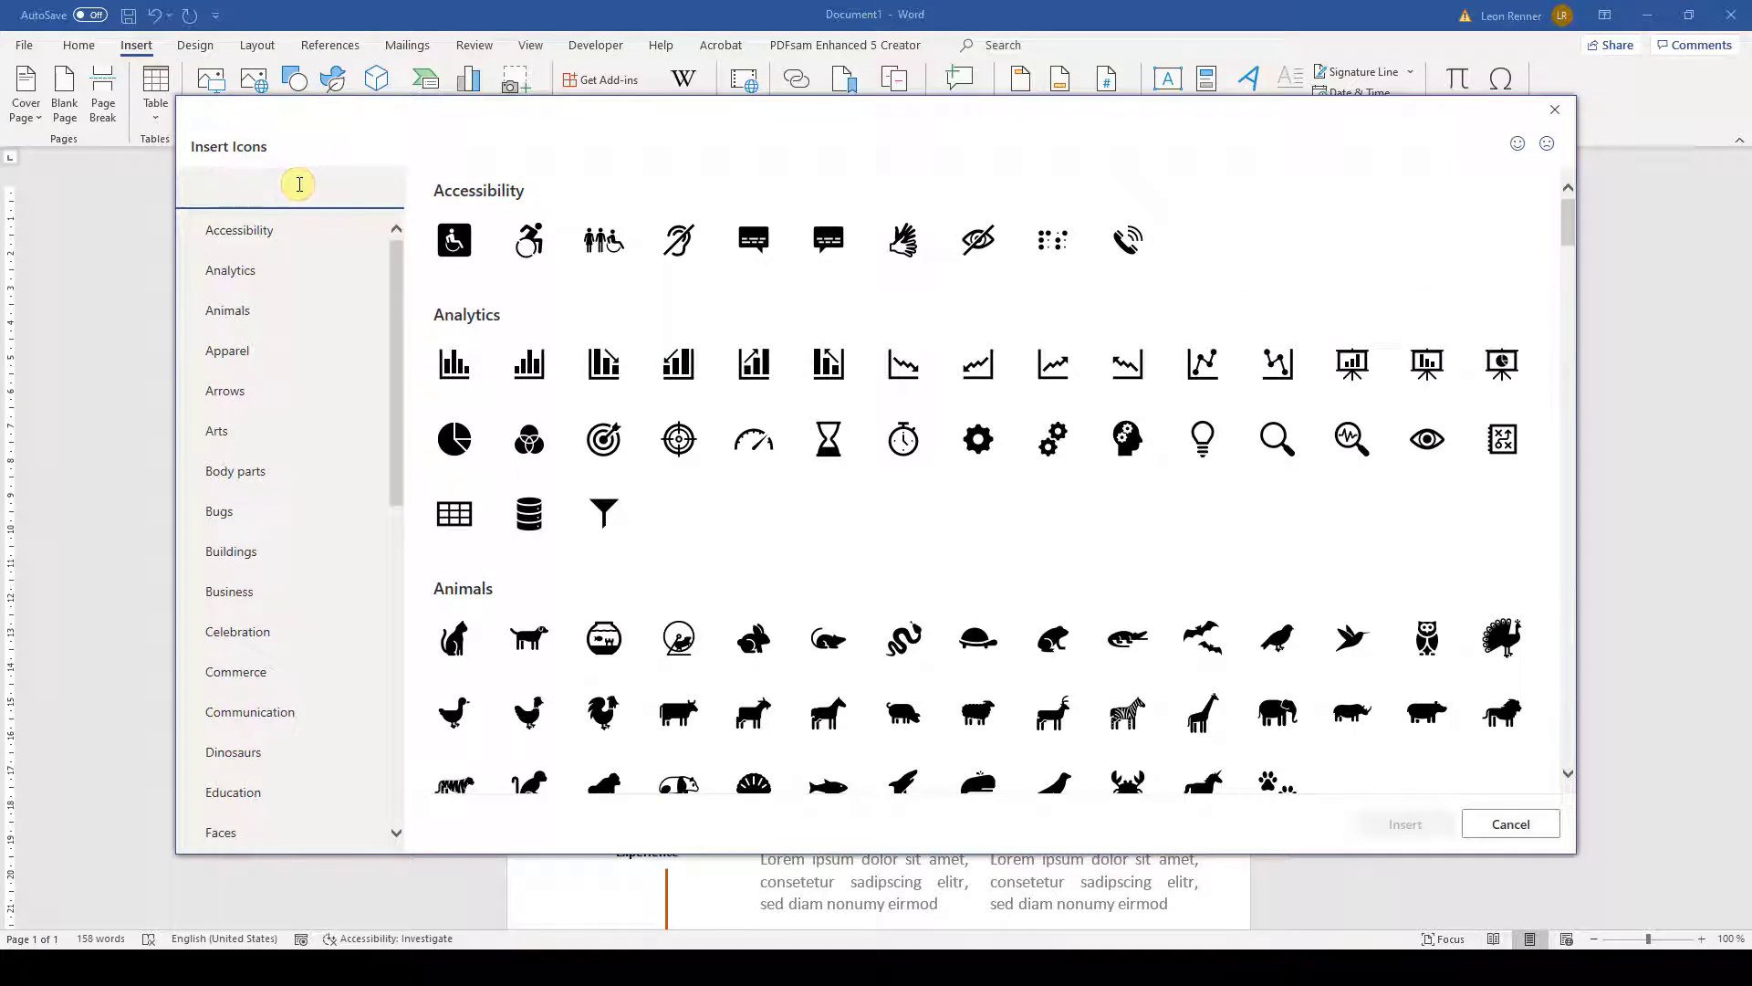
{"action": "type", "text": "person"}
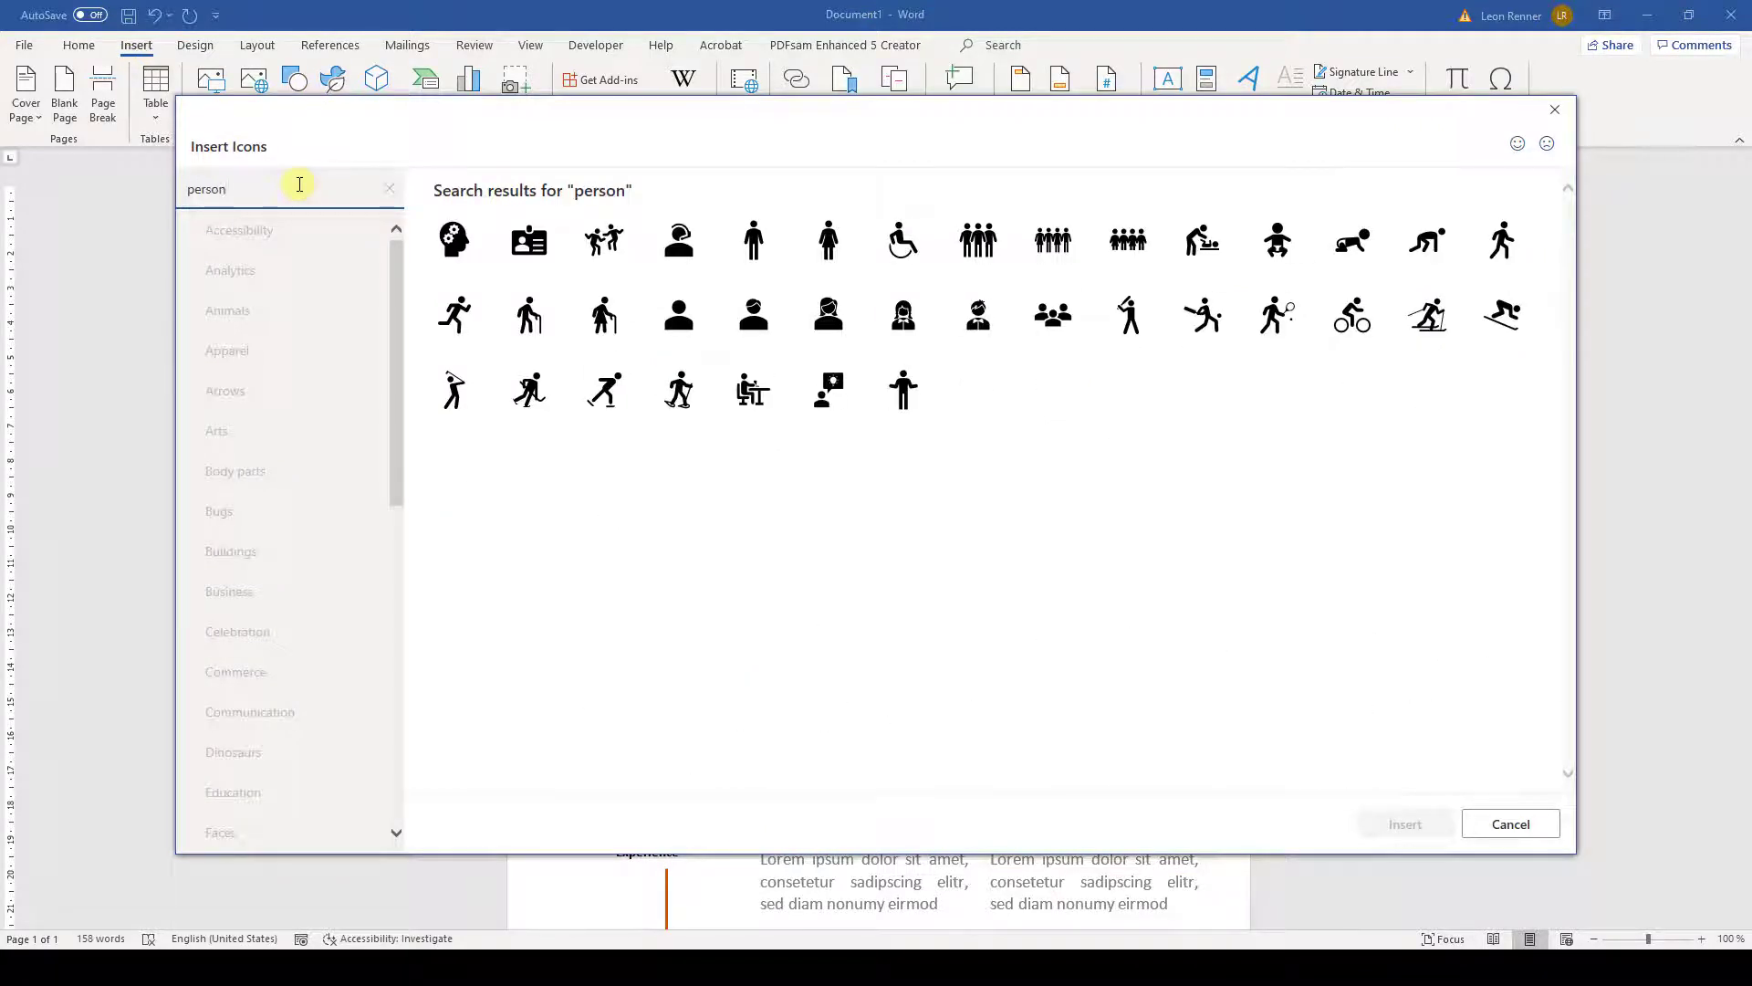
{"action": "left_click", "coordinate": [679, 315]}
{"action": "left_click", "coordinate": [1406, 824]}
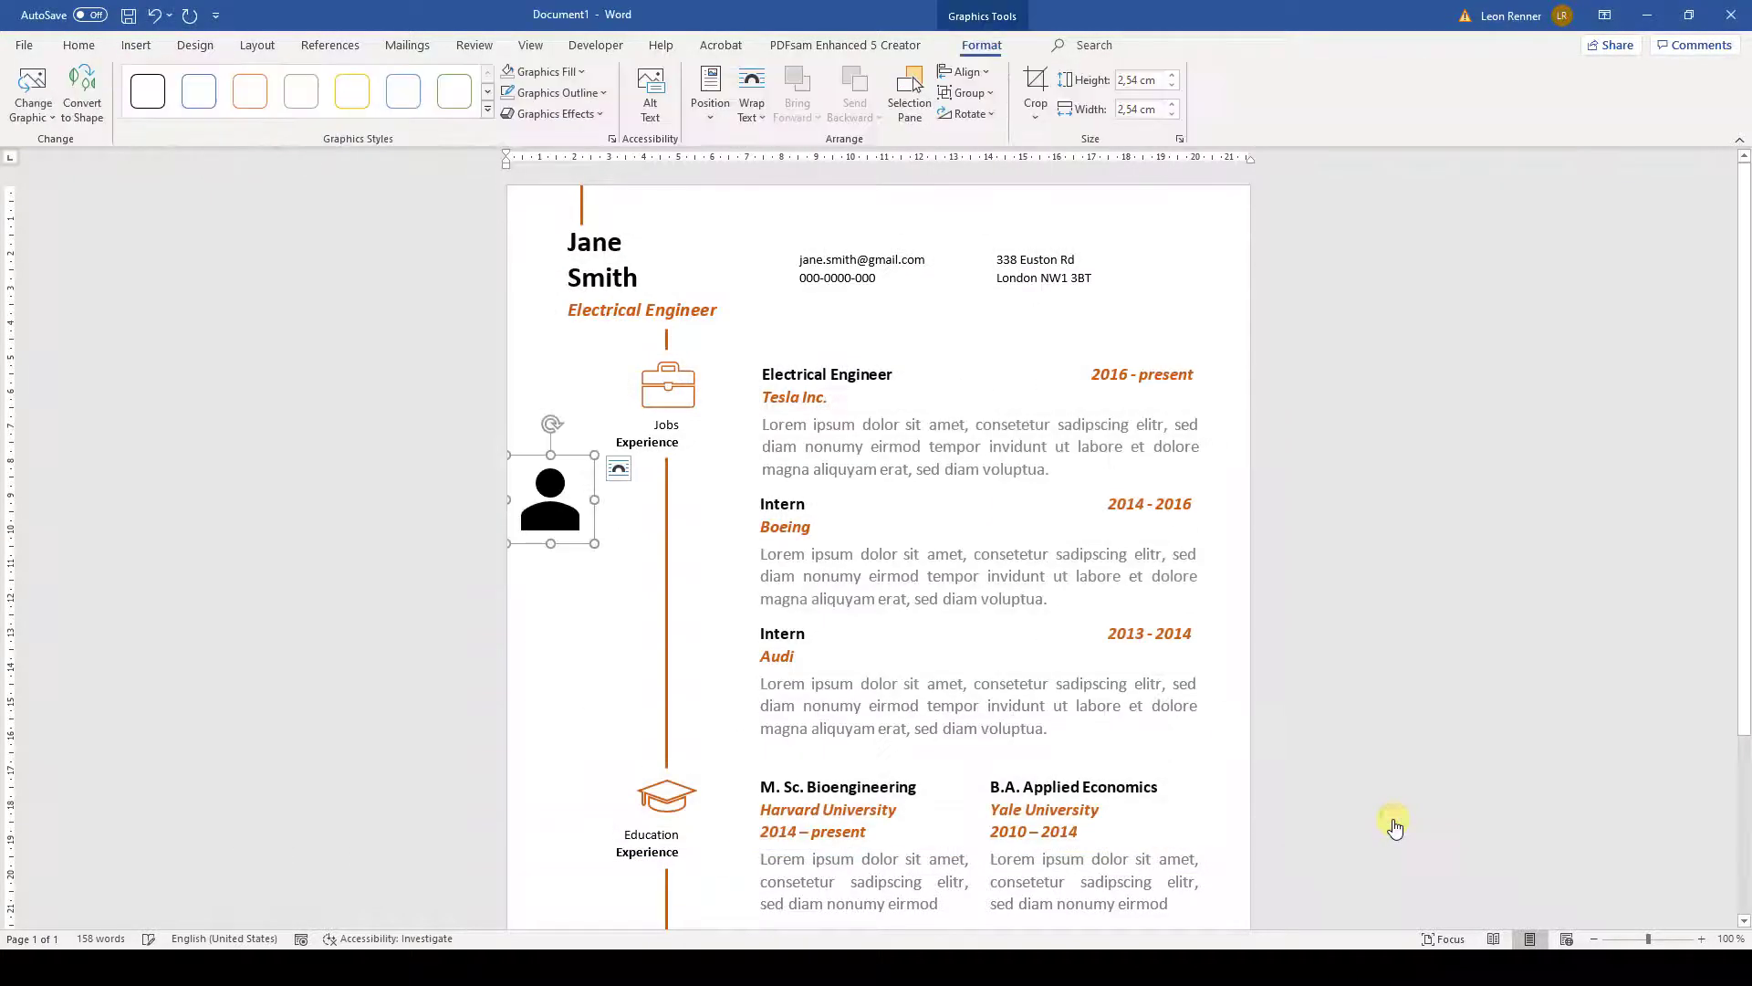
{"action": "left_click", "coordinate": [1132, 81]}
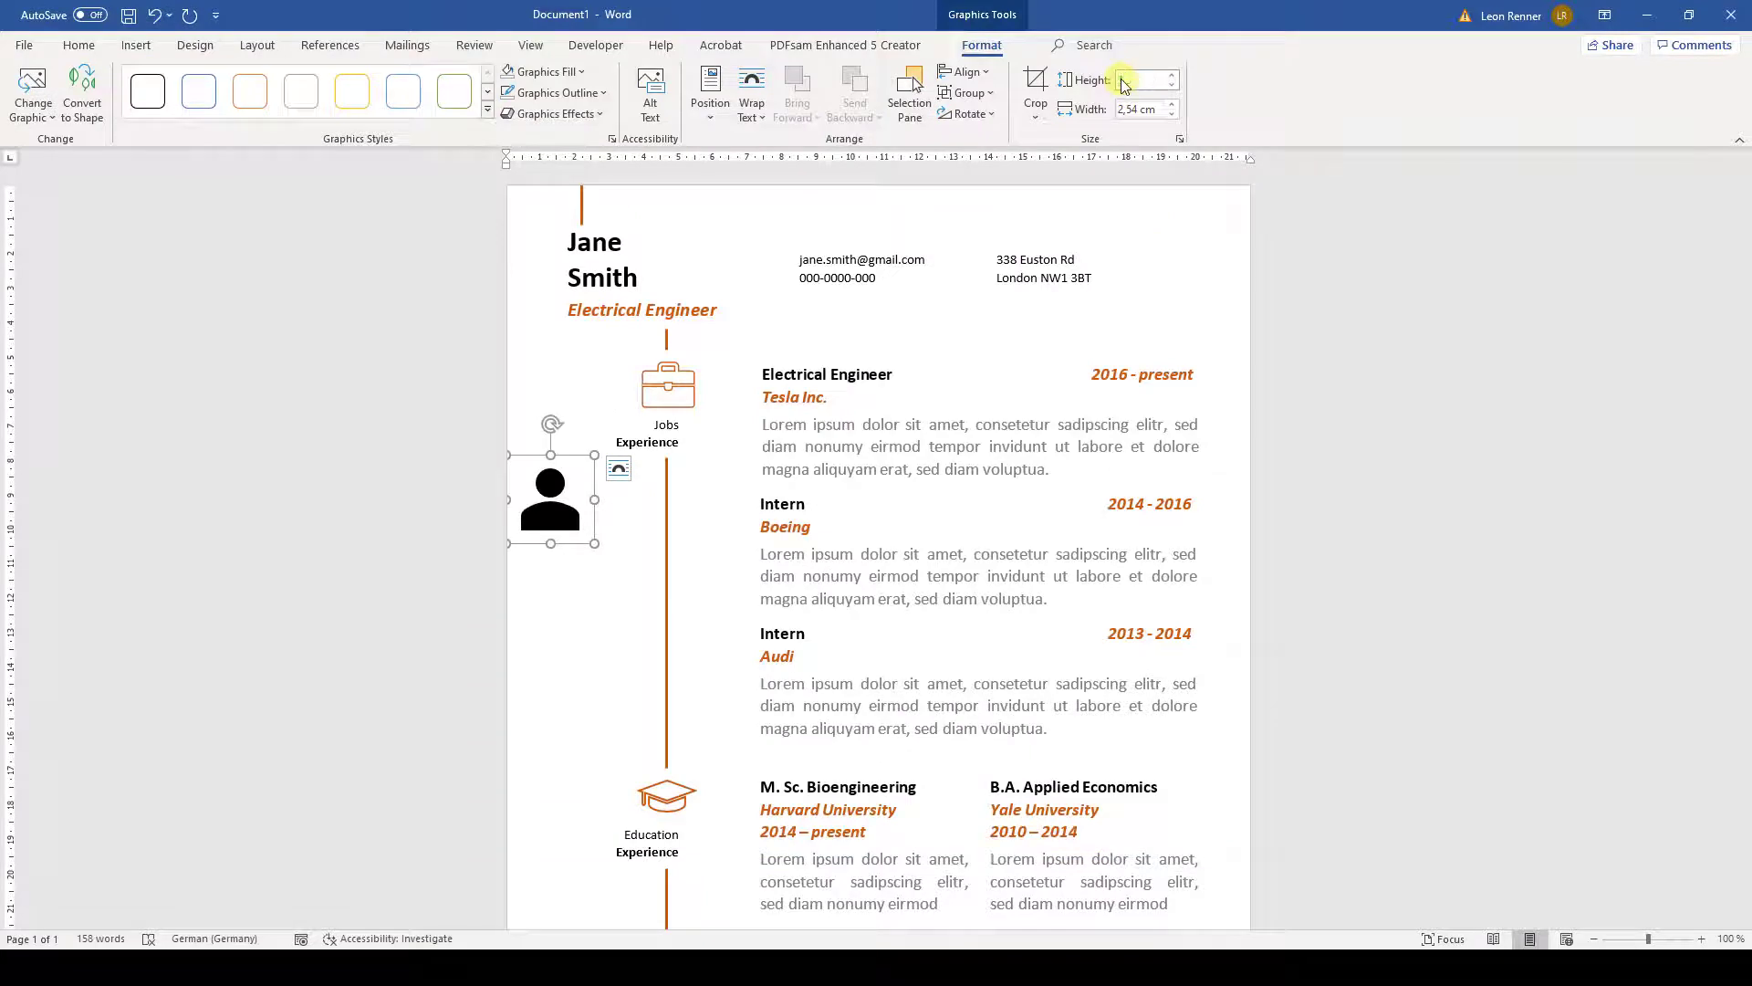
{"action": "type", "text": "1"}
{"action": "key", "text": "Return"}
{"action": "left_click", "coordinate": [565, 198]}
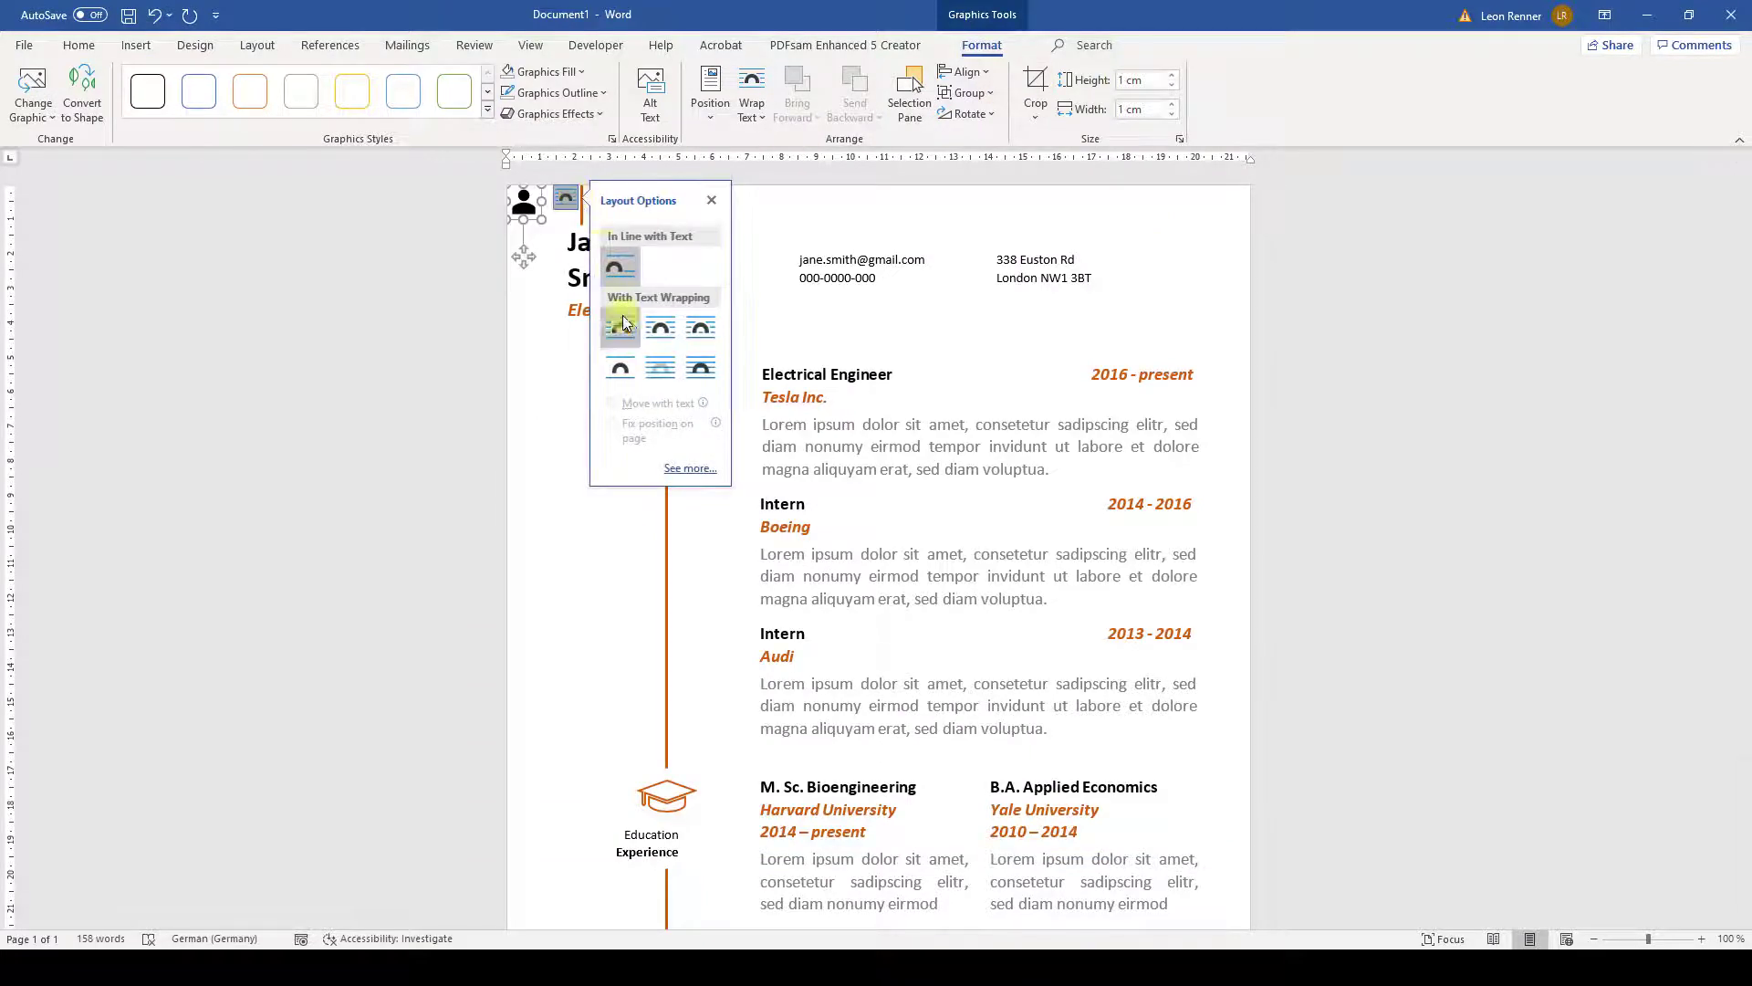
{"action": "left_click", "coordinate": [621, 327]}
- Give the icon no fill and a 1½ pt orange outline, placed beside the contact lines
{"action": "left_click", "coordinate": [560, 72]}
{"action": "left_click", "coordinate": [545, 267]}
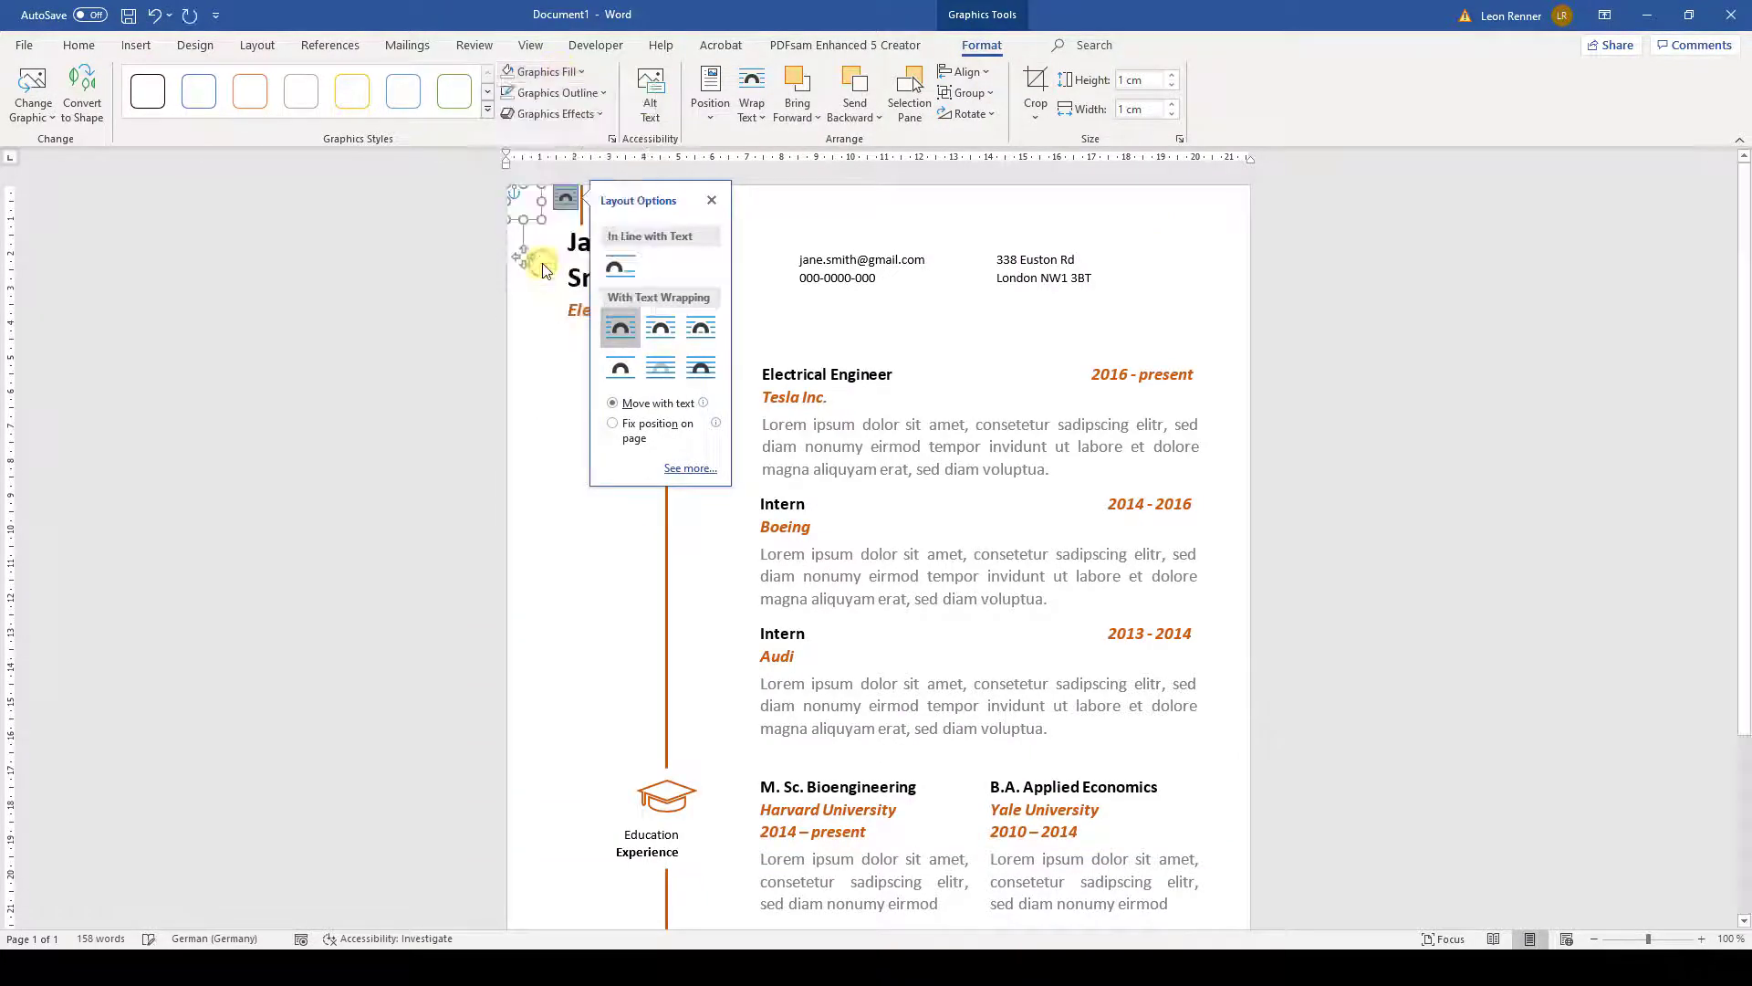
{"action": "left_click", "coordinate": [584, 93]}
{"action": "left_click", "coordinate": [585, 139]}
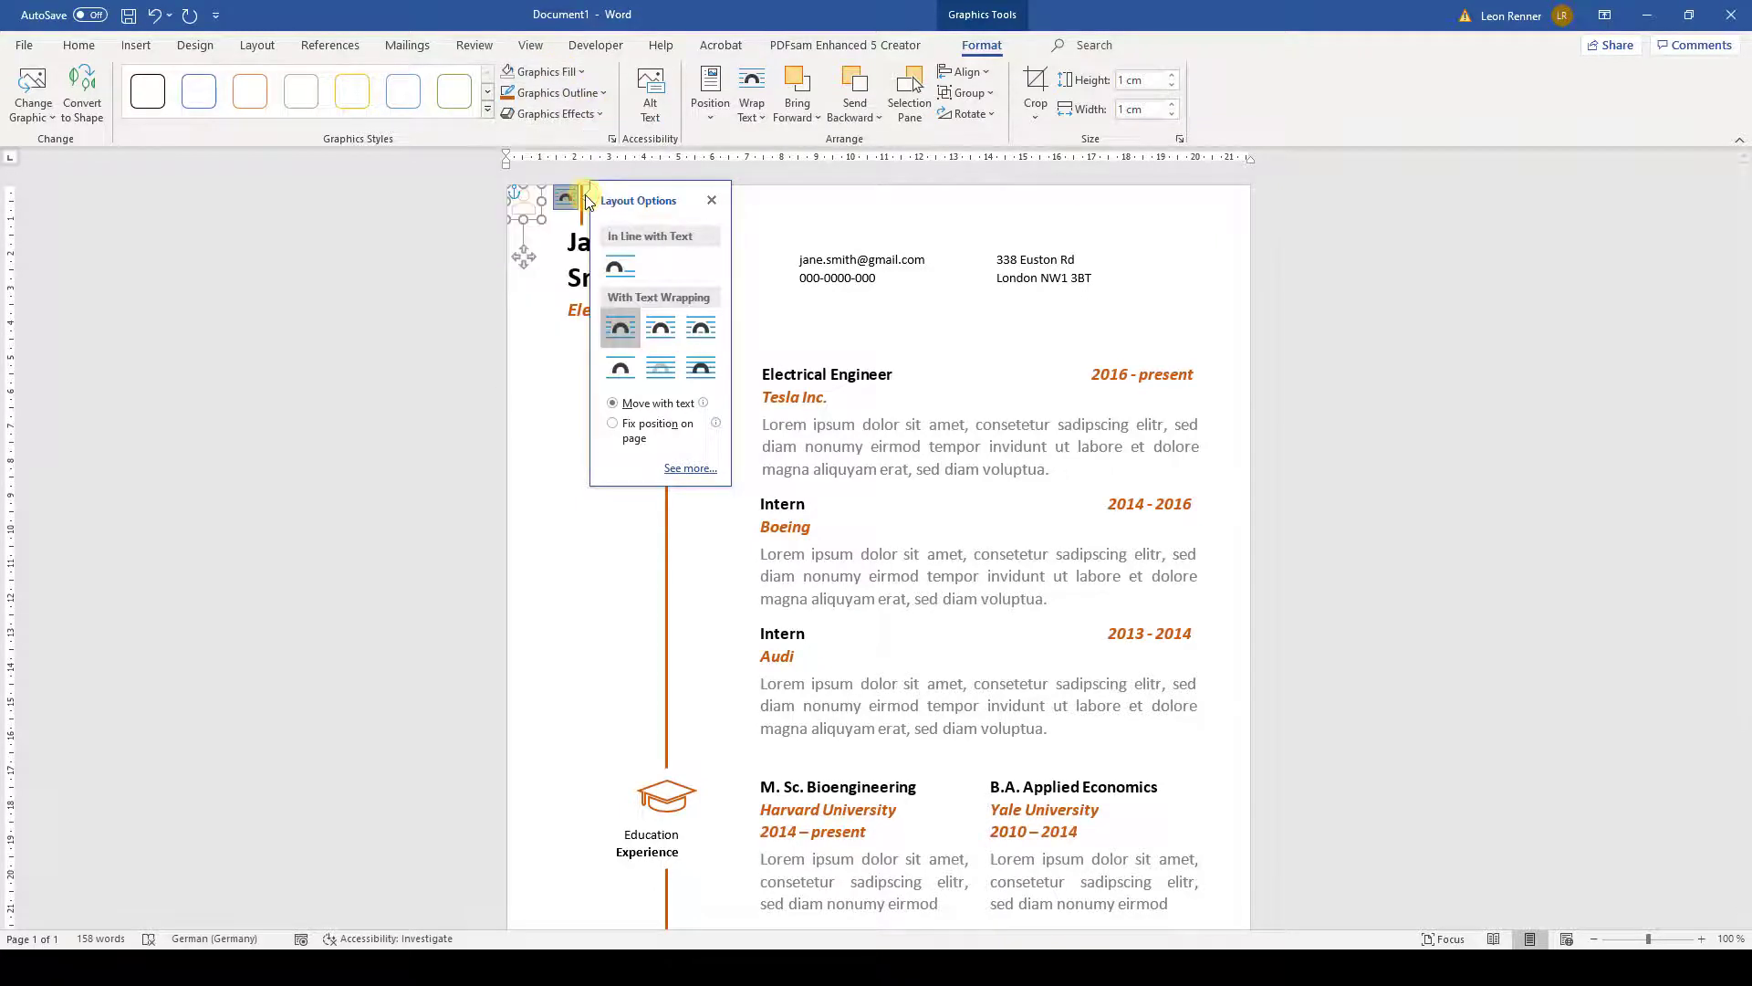
{"action": "left_click", "coordinate": [557, 92]}
{"action": "mouse_move", "coordinate": [637, 346]}
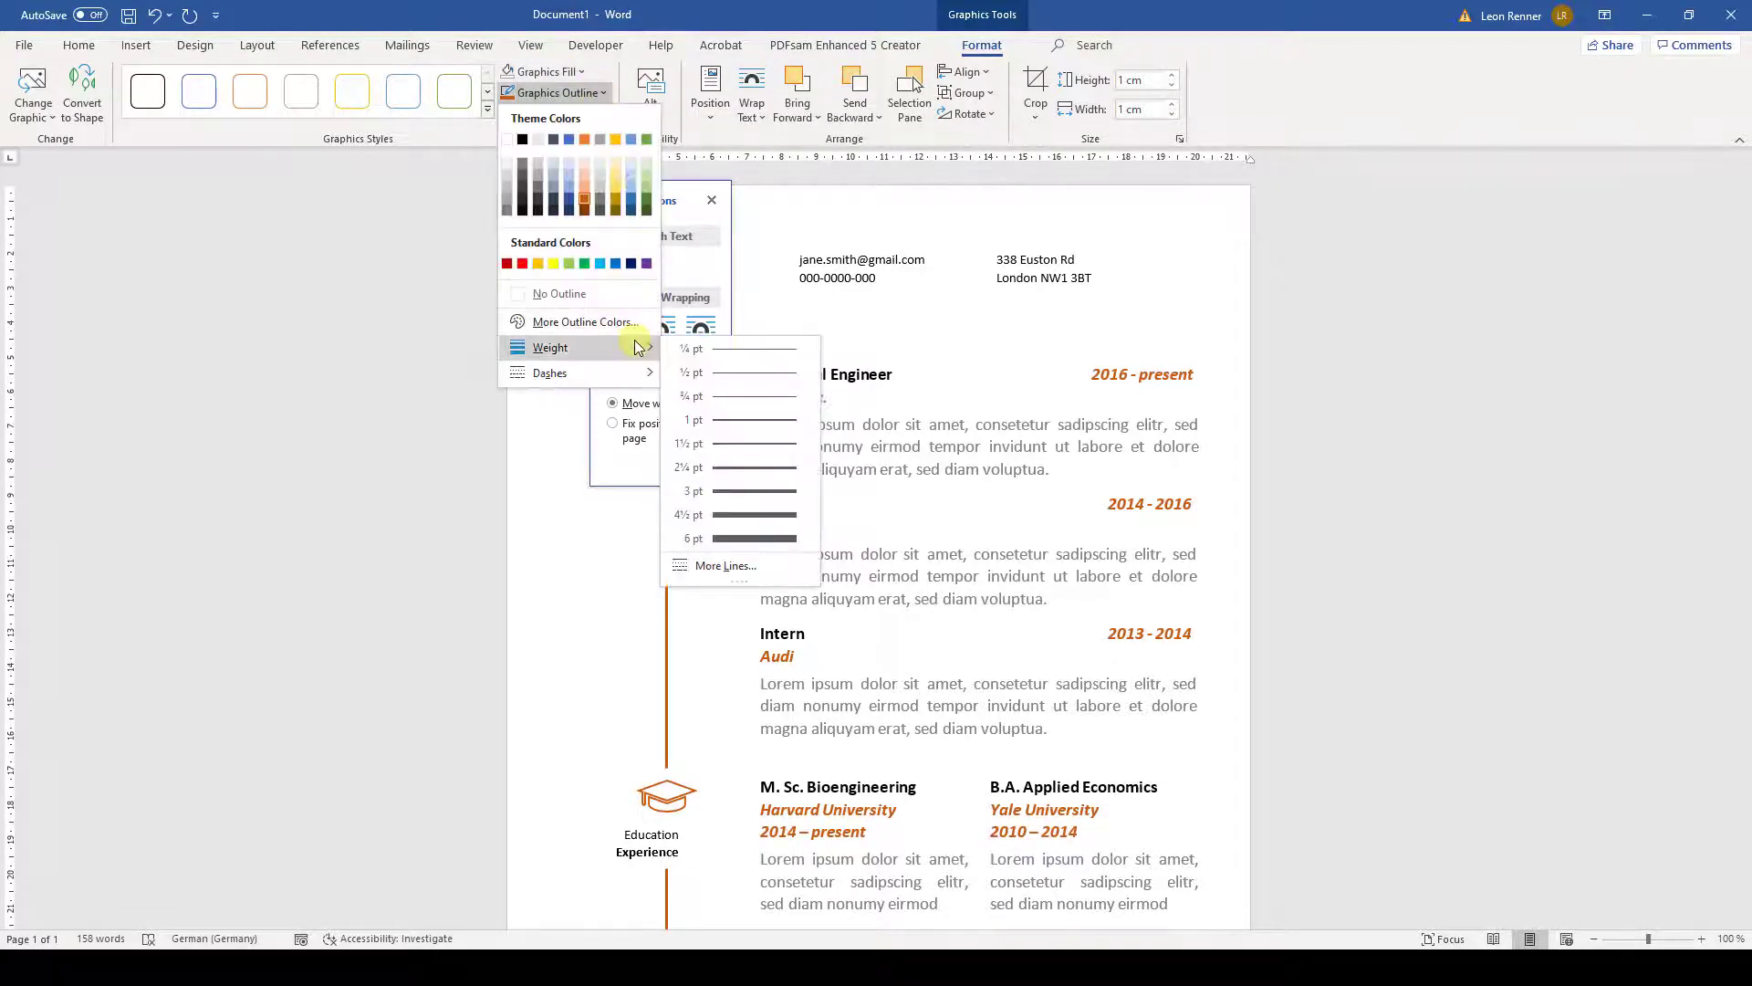
{"action": "left_click", "coordinate": [737, 442]}
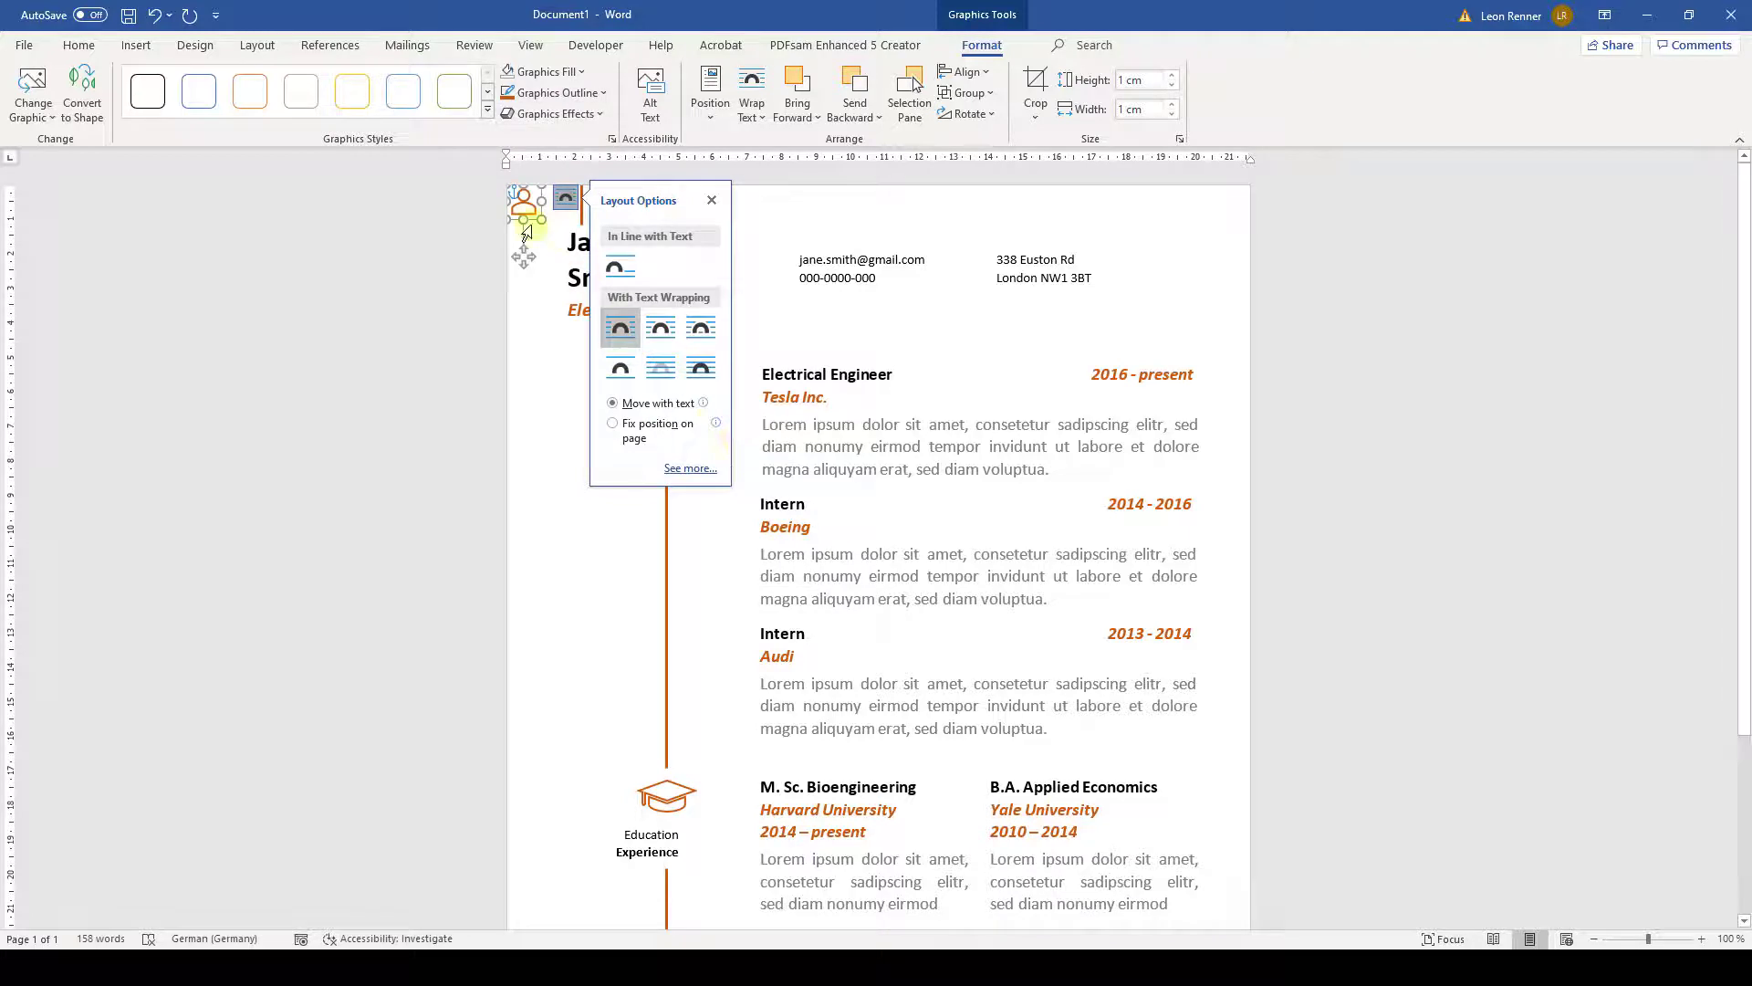
{"action": "left_click_drag", "start_coordinate": [526, 208], "coordinate": [783, 270]}
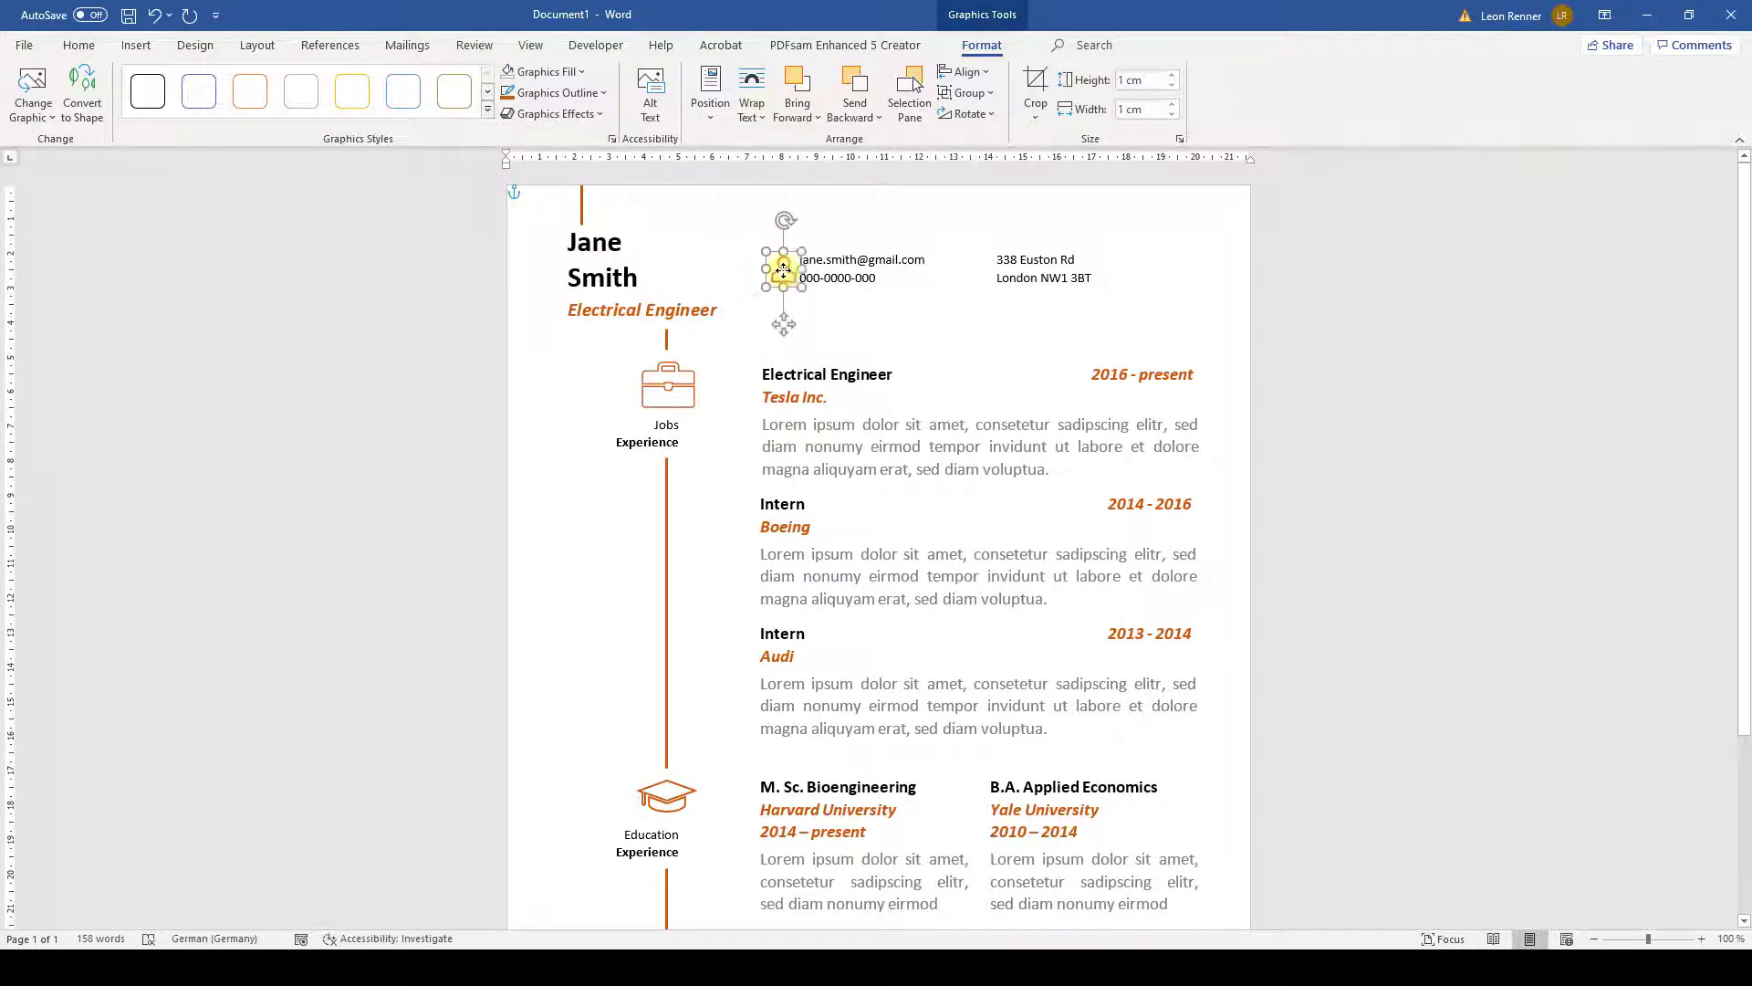
- Nudge the person icon left, middle-align it with the contact text box, and group them
{"action": "left_click", "coordinate": [849, 315]}
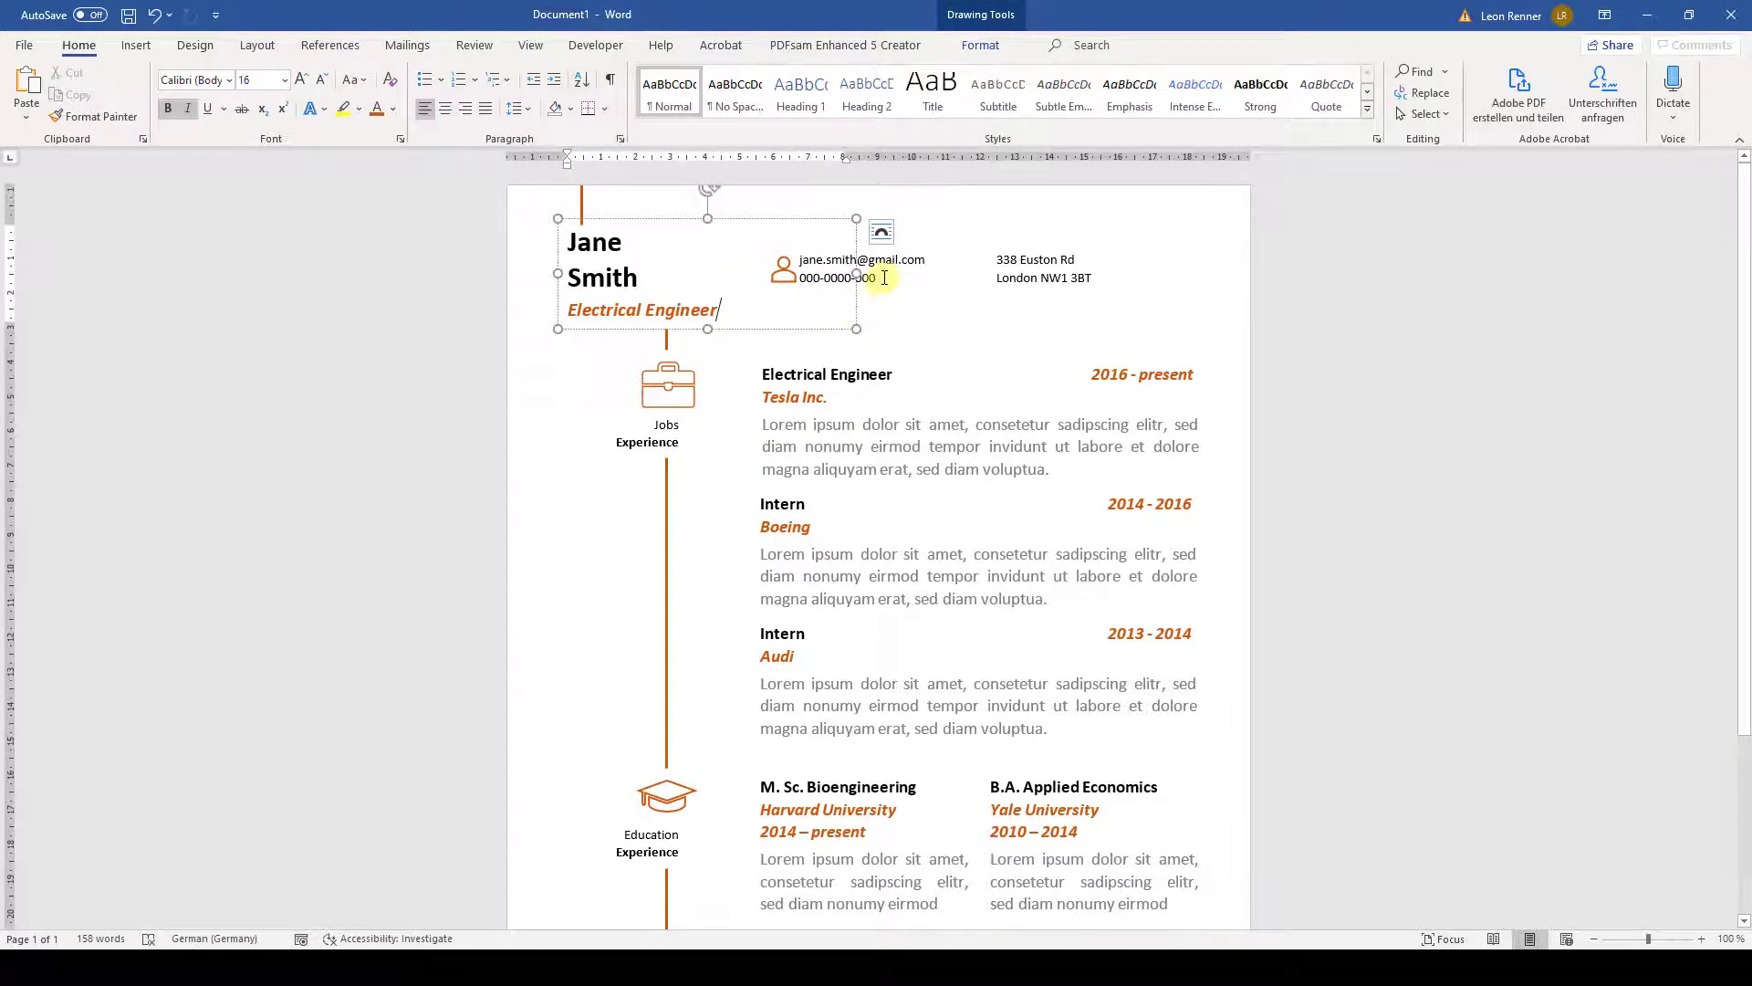
{"action": "left_click", "coordinate": [790, 271]}
{"action": "key", "text": "Left"}
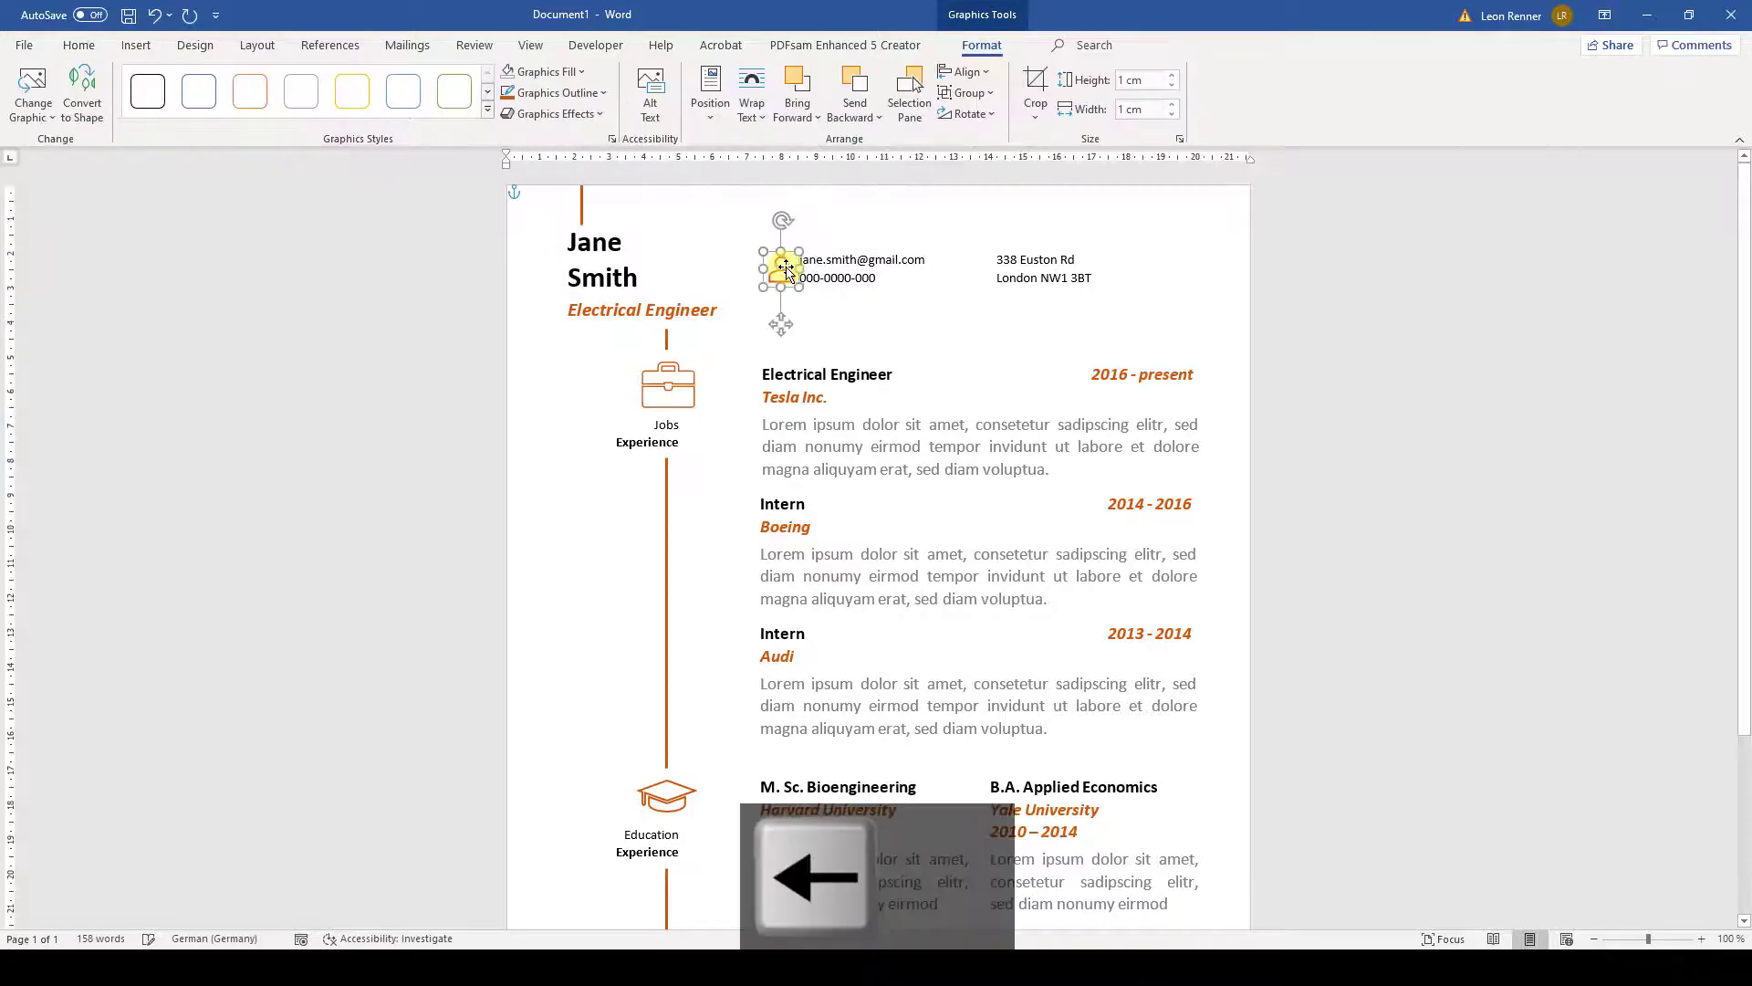
{"action": "left_click", "coordinate": [869, 288], "text": "shift"}
{"action": "left_click", "coordinate": [981, 73]}
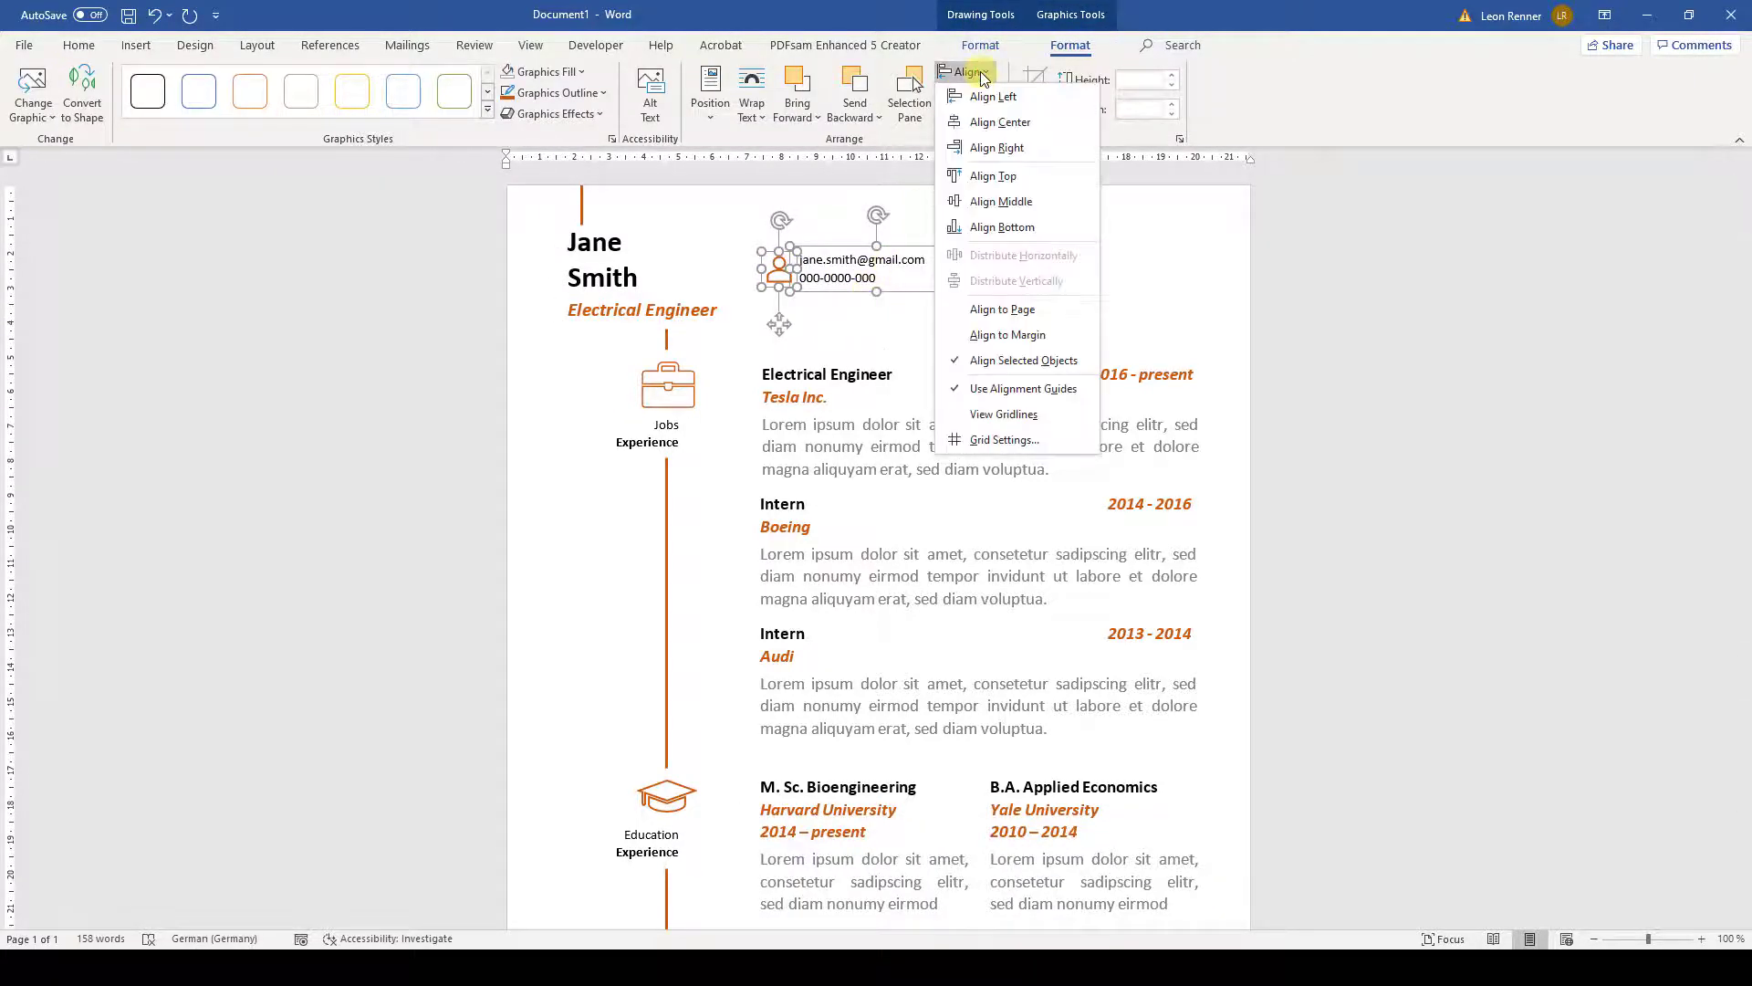
{"action": "left_click", "coordinate": [1001, 200]}
{"action": "left_click", "coordinate": [981, 92]}
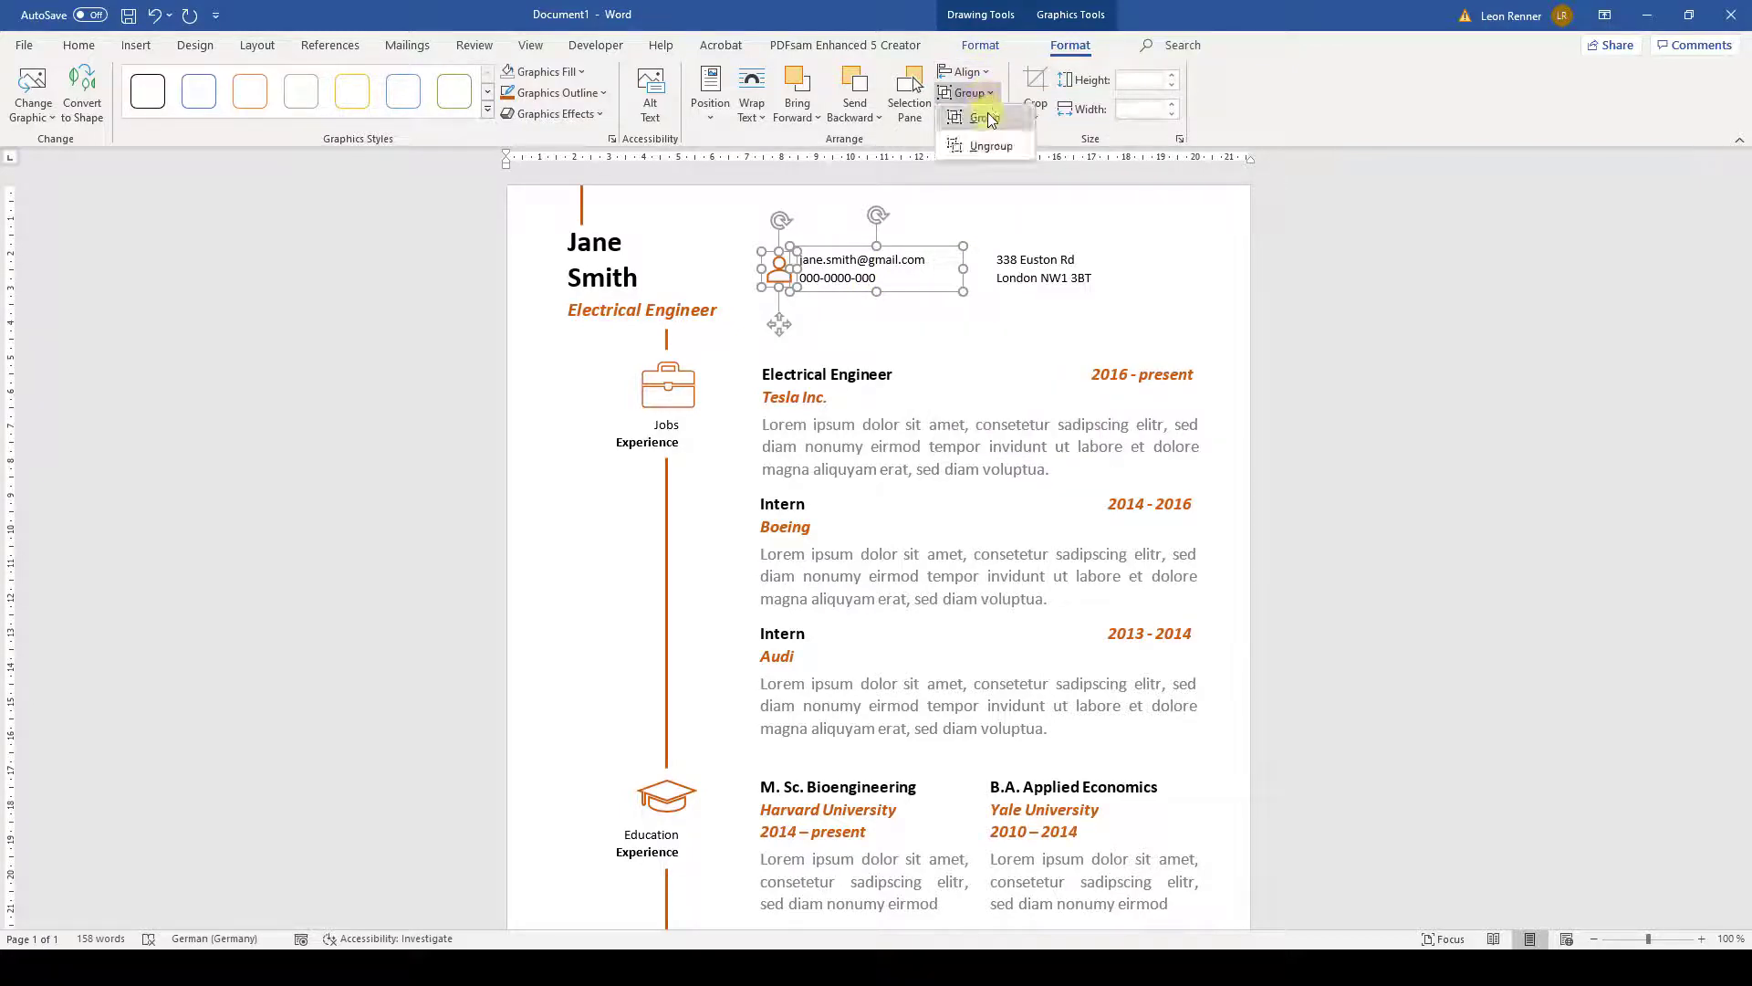
{"action": "left_click", "coordinate": [985, 119]}
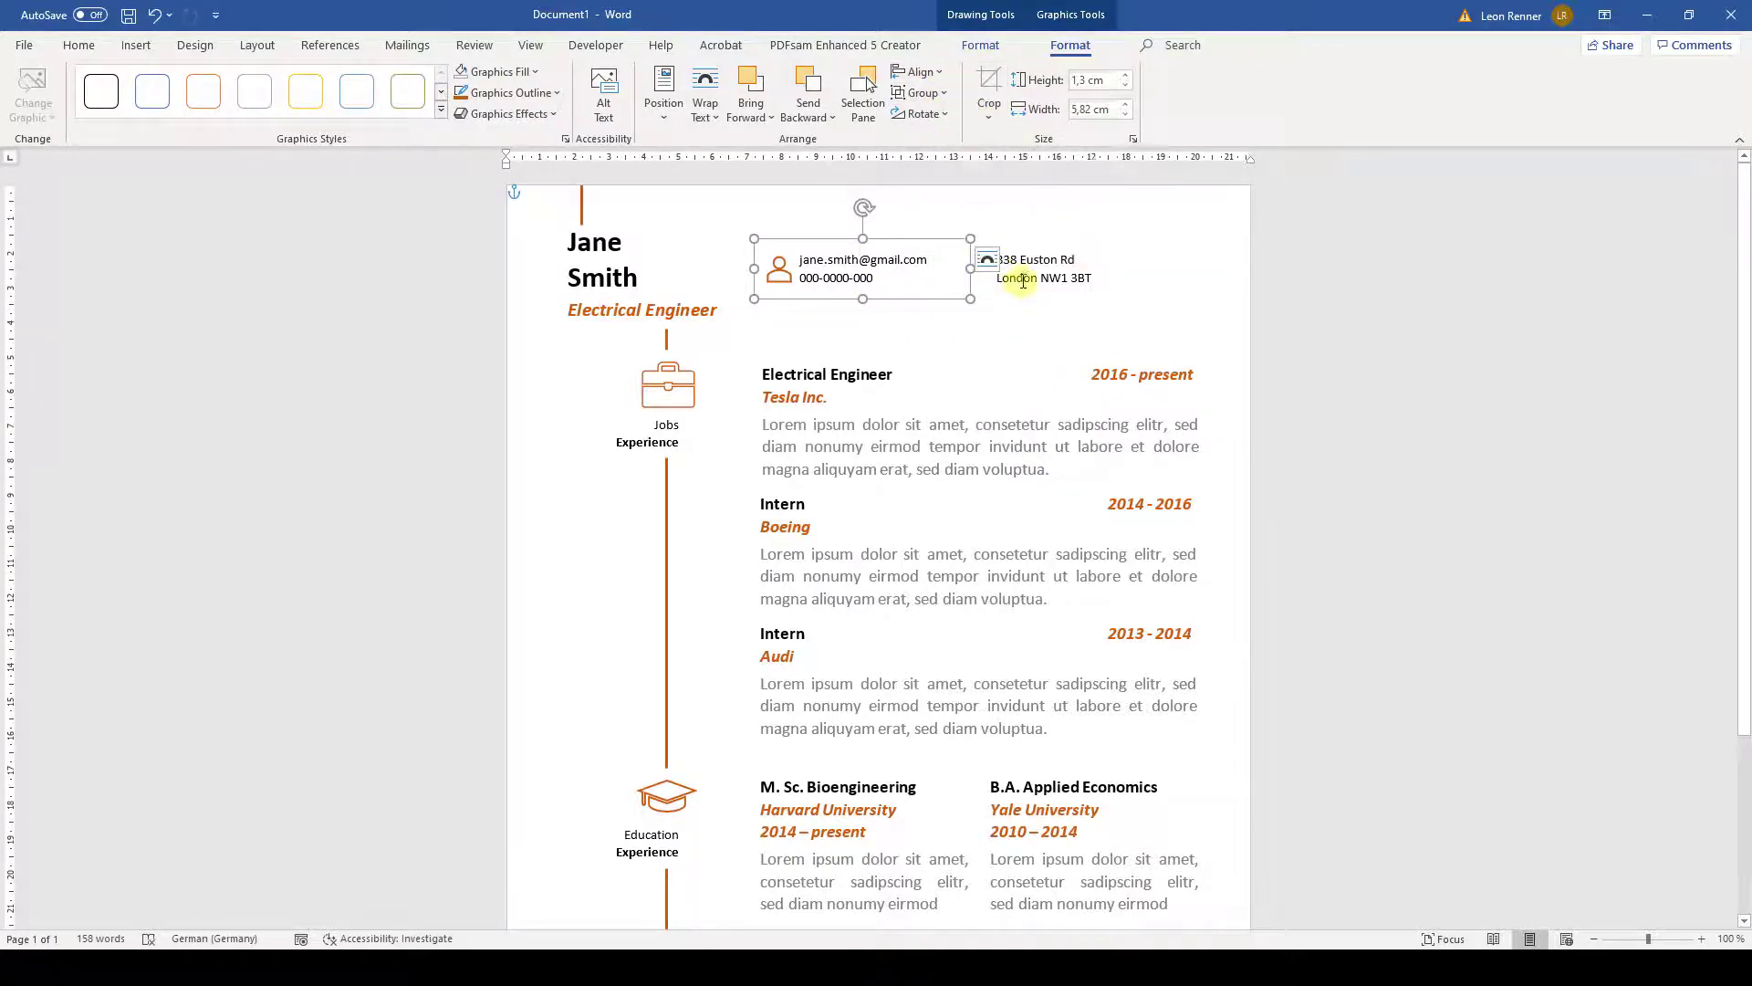
- Deselect the grouped contact block and bring up the Insert Icons library
{"action": "left_click", "coordinate": [650, 196]}
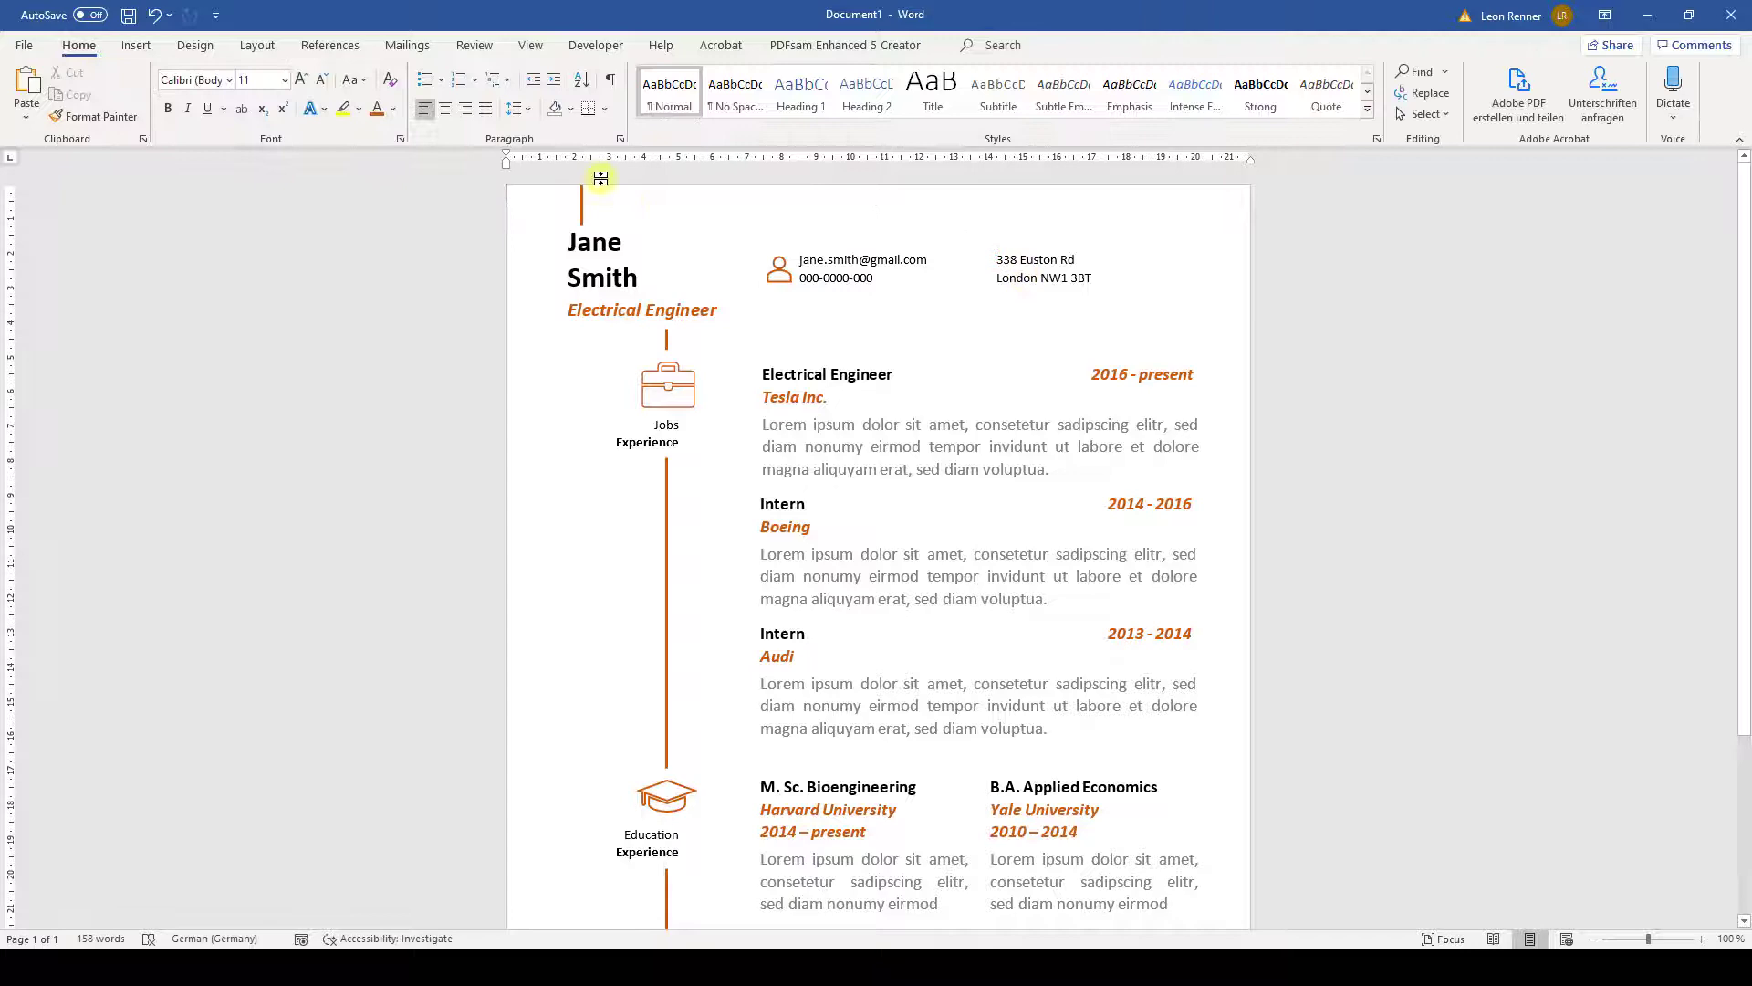
{"action": "left_click", "coordinate": [136, 45]}
{"action": "left_click", "coordinate": [334, 92]}
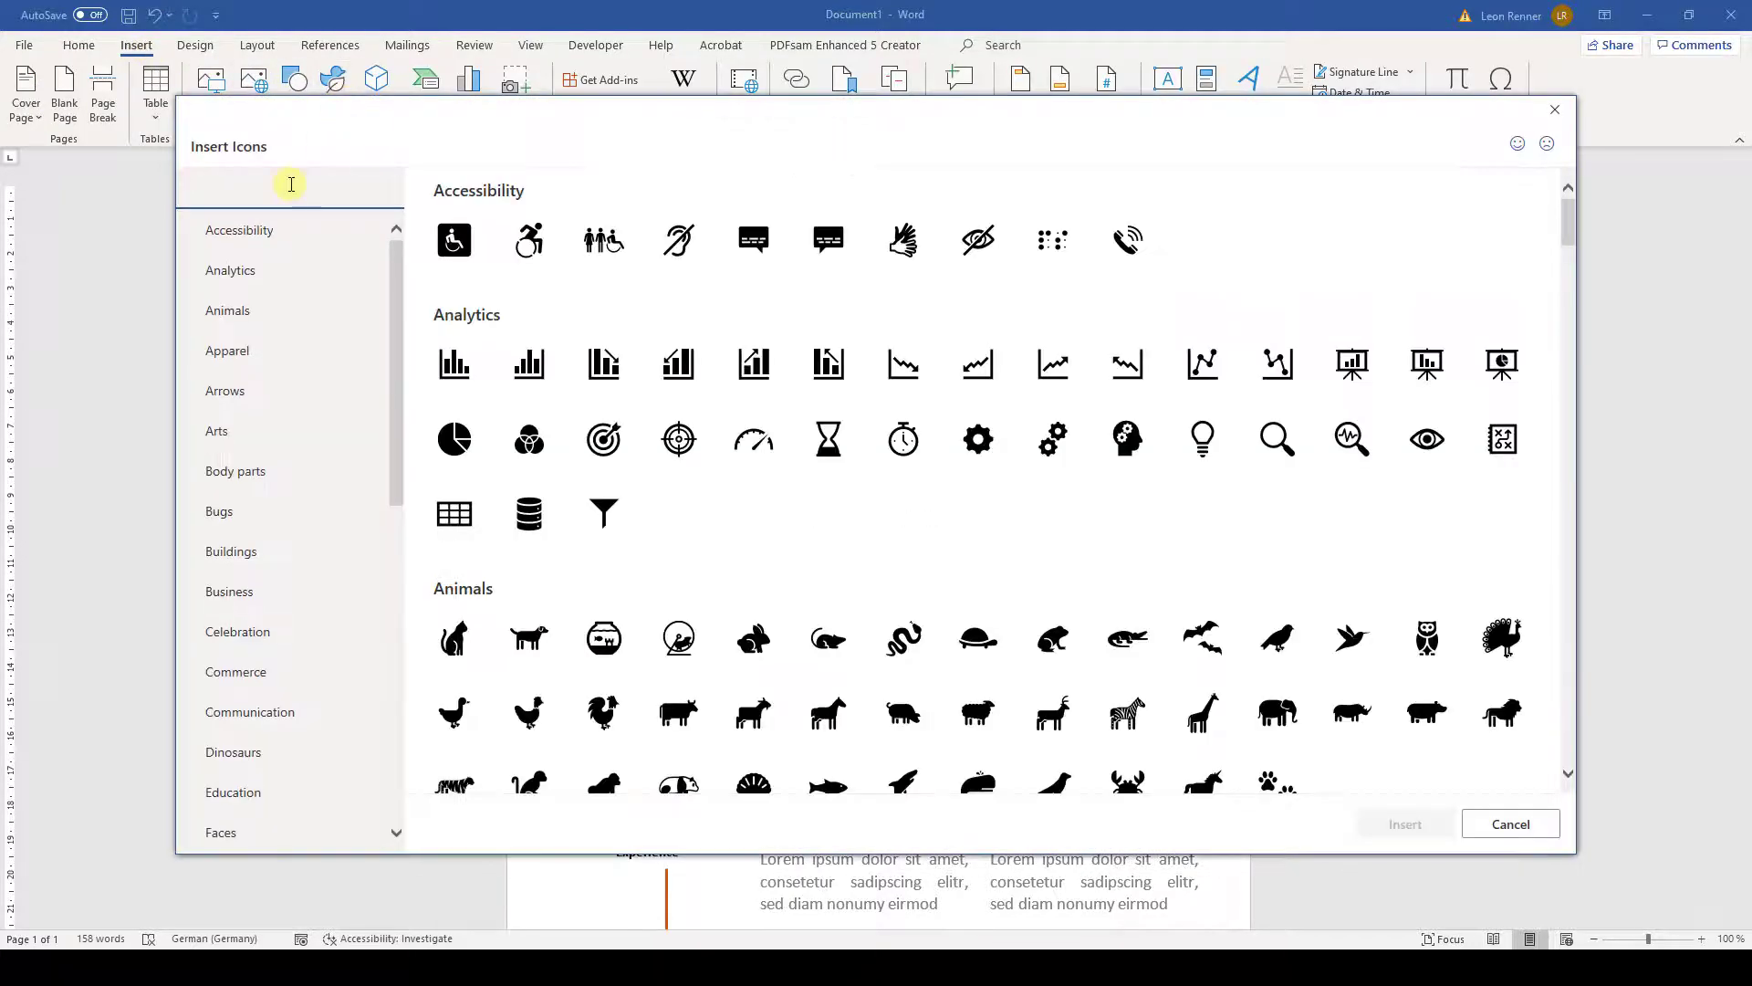